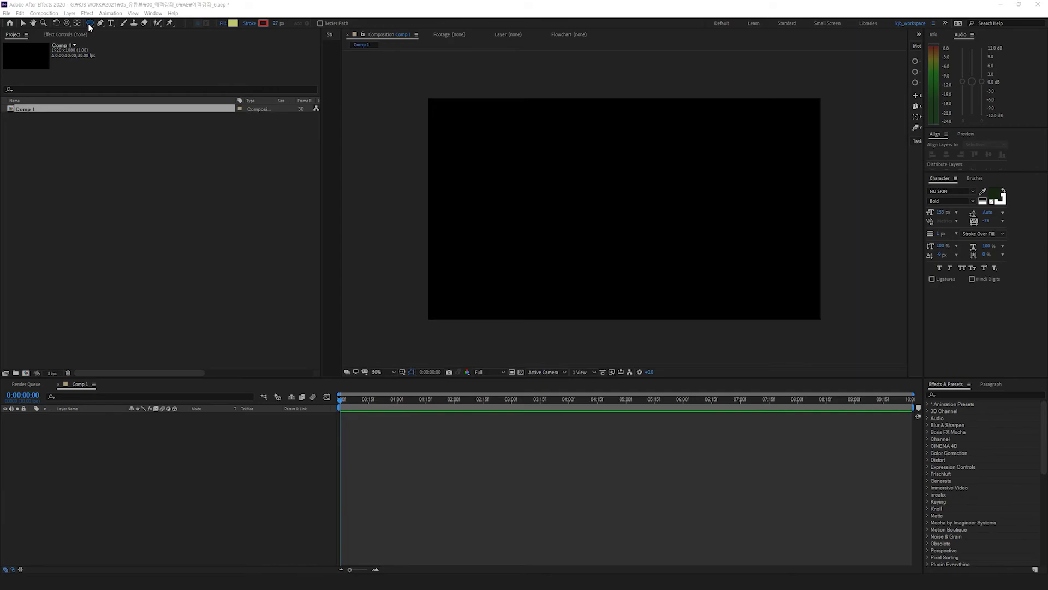
Step: Draw a square on a new shape layer near the composition's centre and expand its Rectangle 1 properties
drag(90, 27, 143, 22)
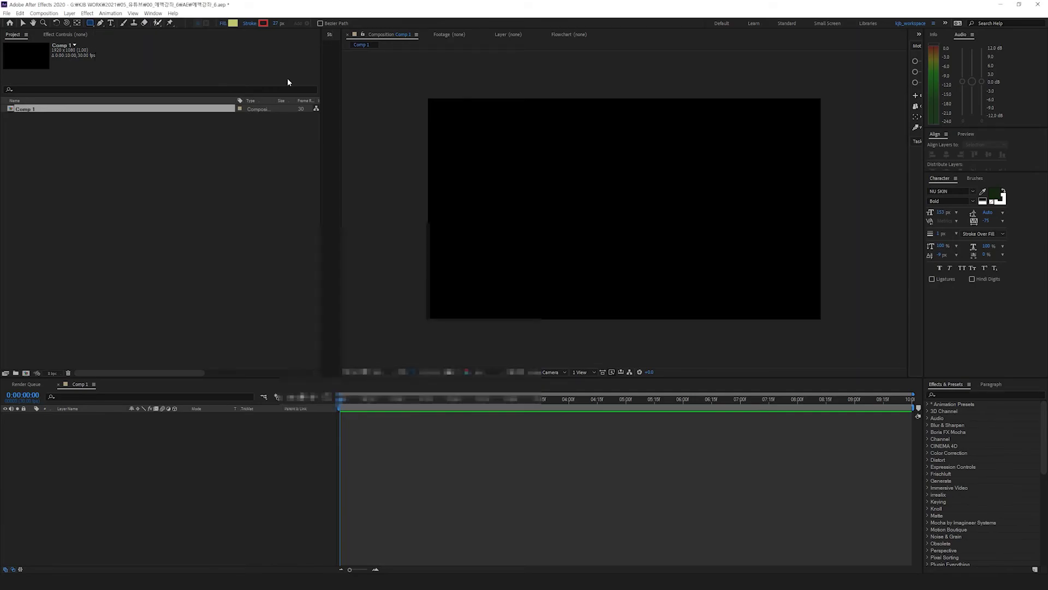
drag(557, 159, 646, 248)
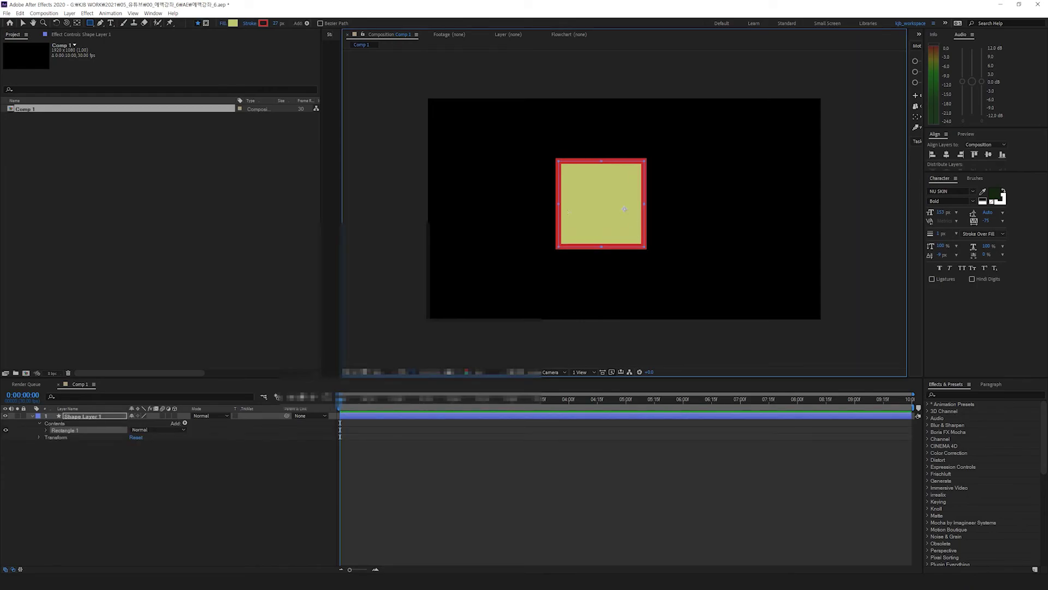
click(59, 453)
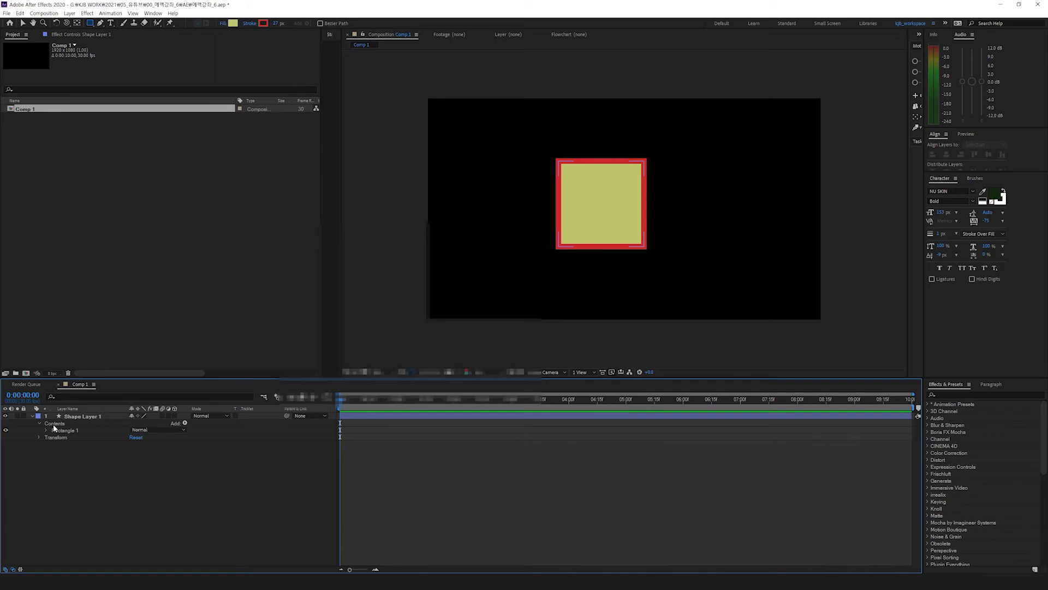
click(85, 416)
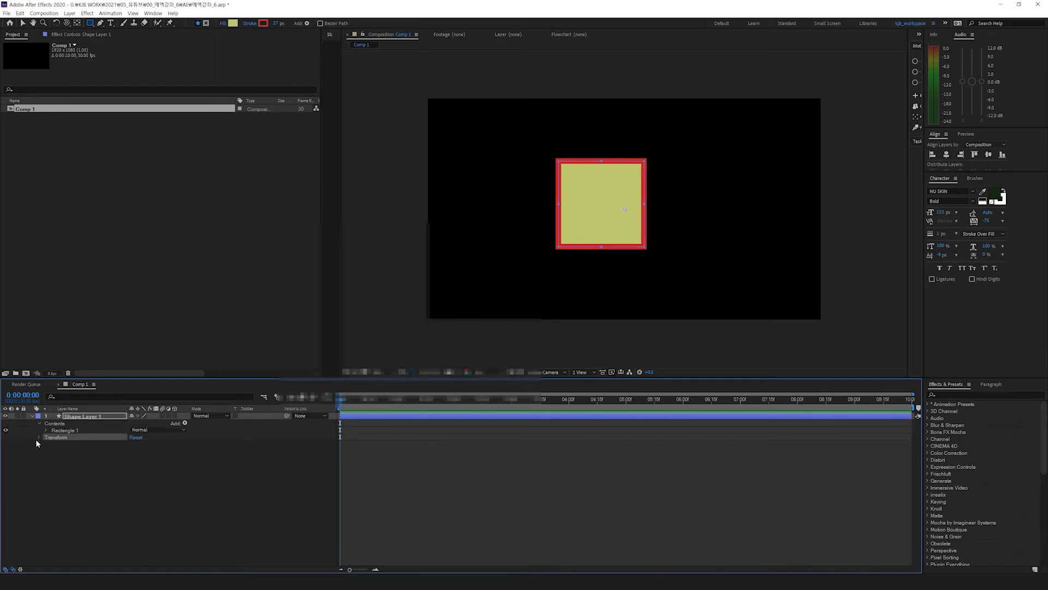
click(39, 437)
click(39, 438)
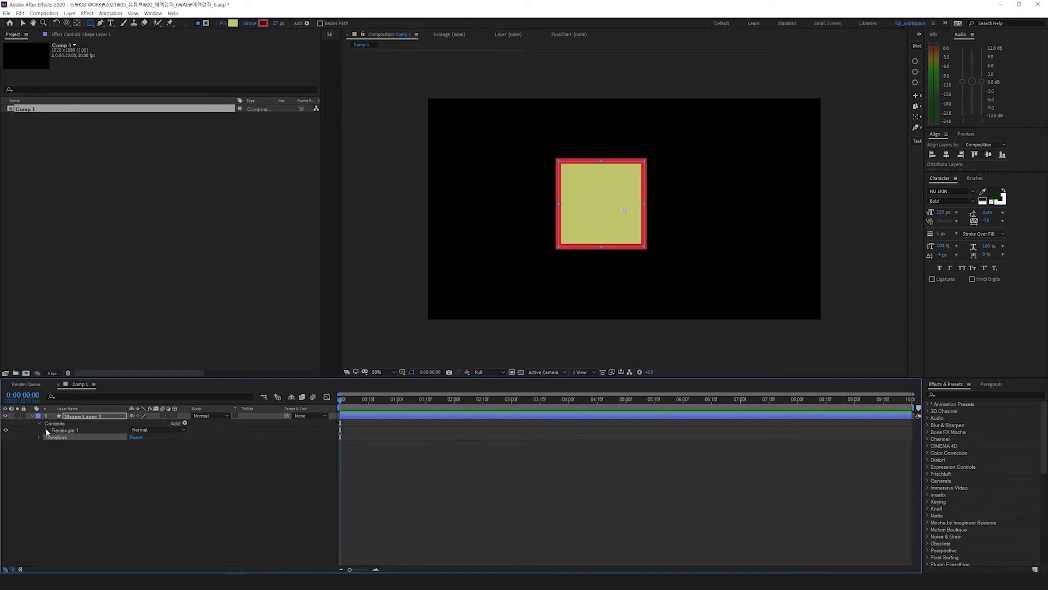
click(46, 431)
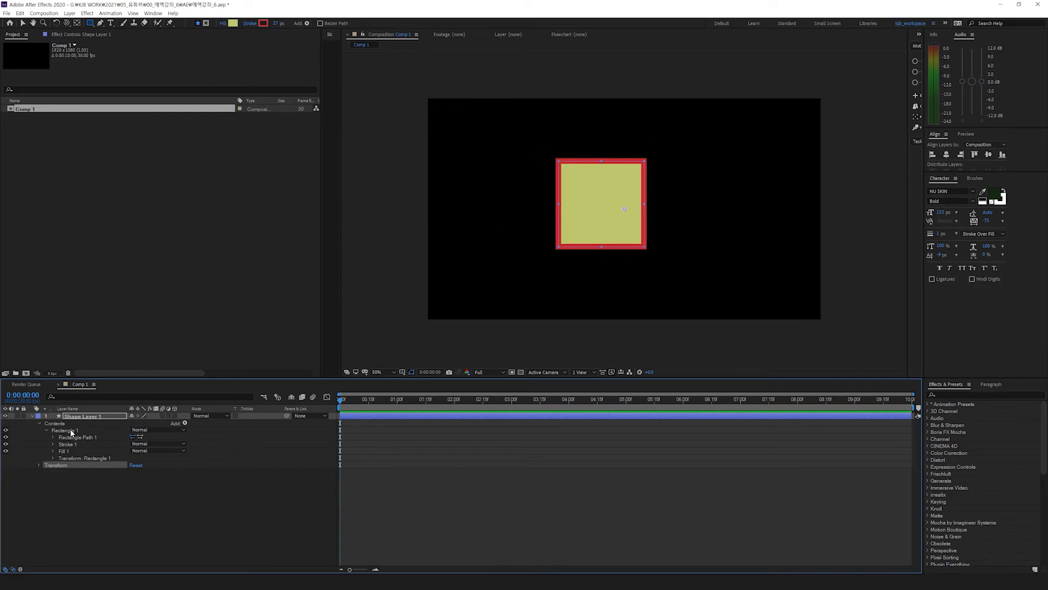
Step: Add a circle over the square's upper-right corner and an ellipse at its lower-left corner within the same shape layer
drag(90, 22, 122, 41)
drag(607, 131, 682, 208)
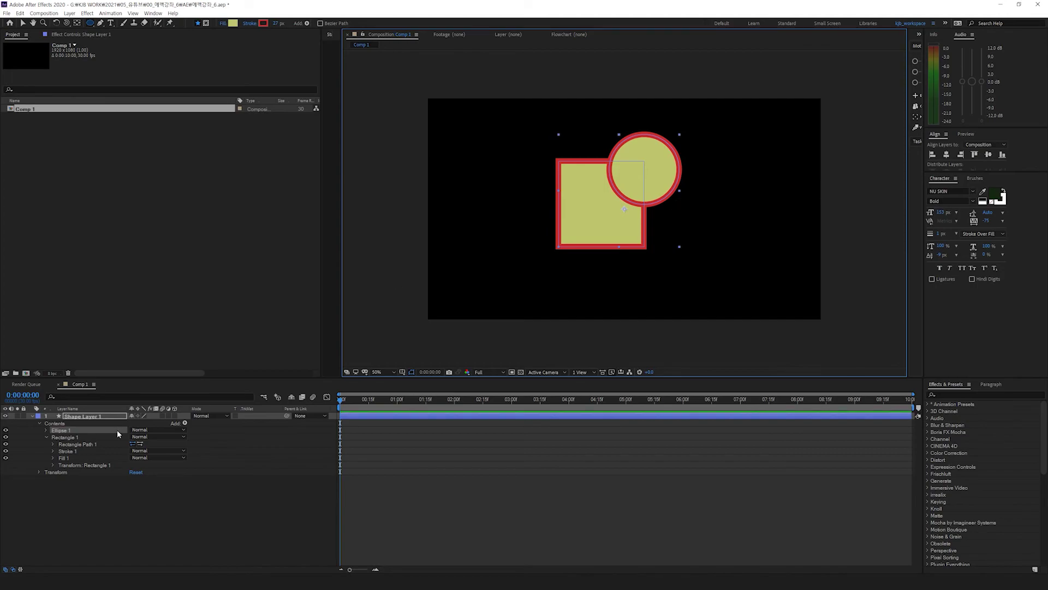
click(46, 430)
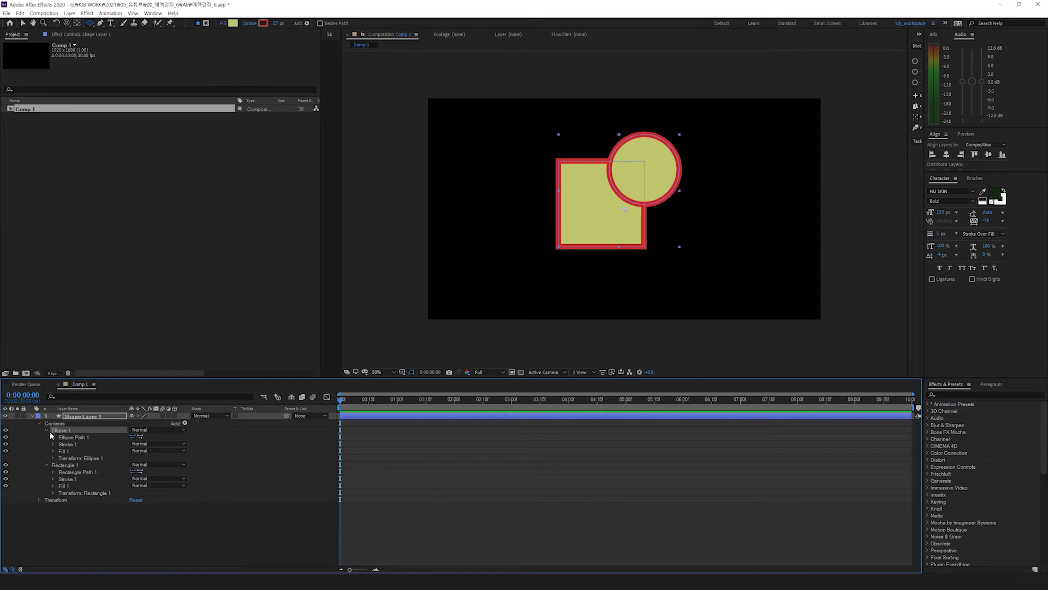
click(47, 430)
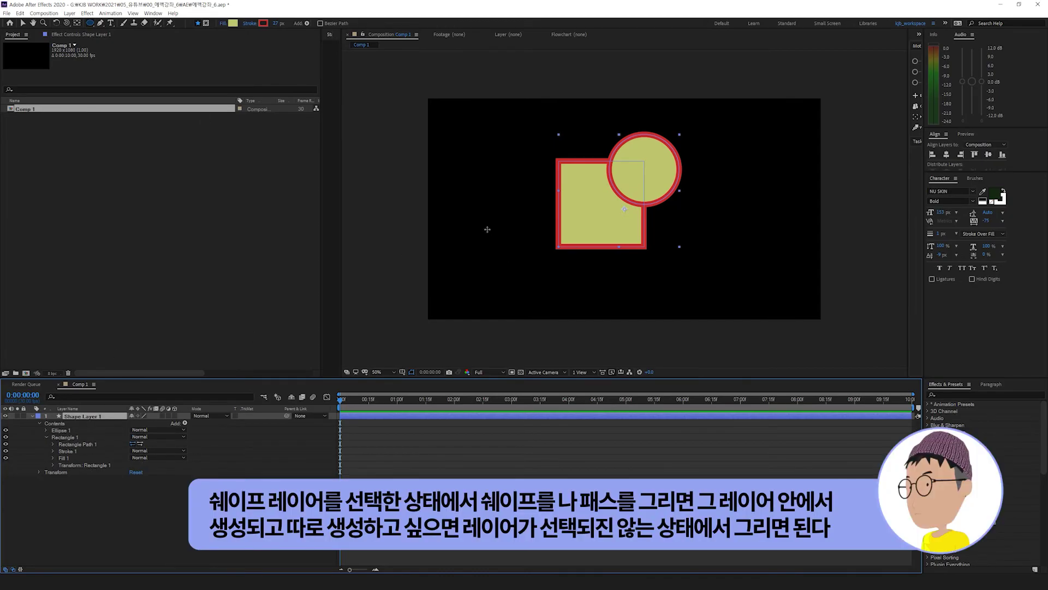
drag(490, 224, 585, 301)
Step: Try moving the whole shape layer with all its shapes and undo the move
click(74, 416)
key(v)
drag(588, 231, 685, 194)
key(ctrl+z)
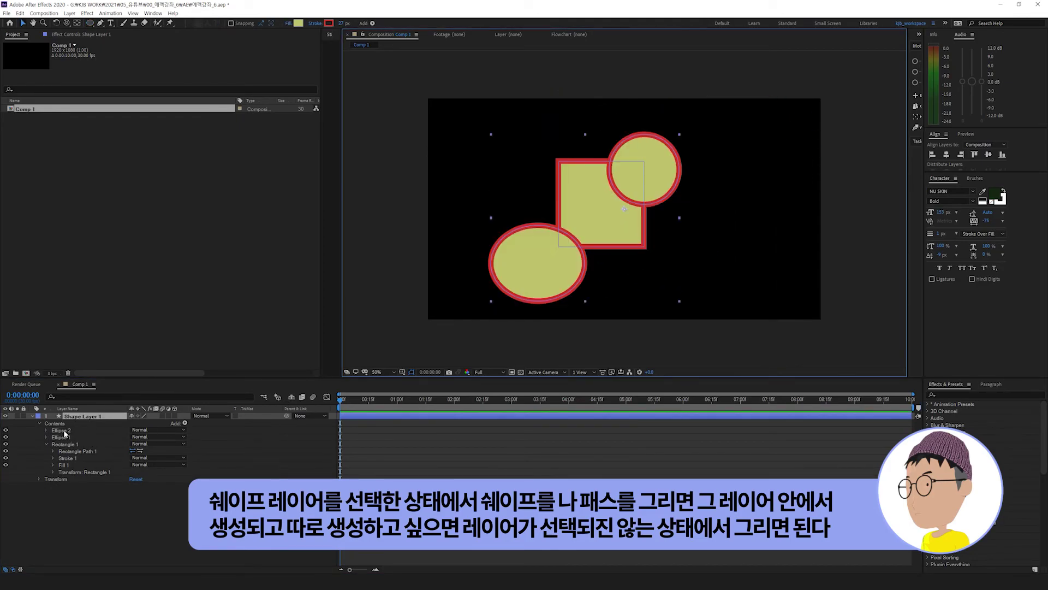
Step: With no layer selected, draw a circle to the right of the square on its own shape layer
click(83, 509)
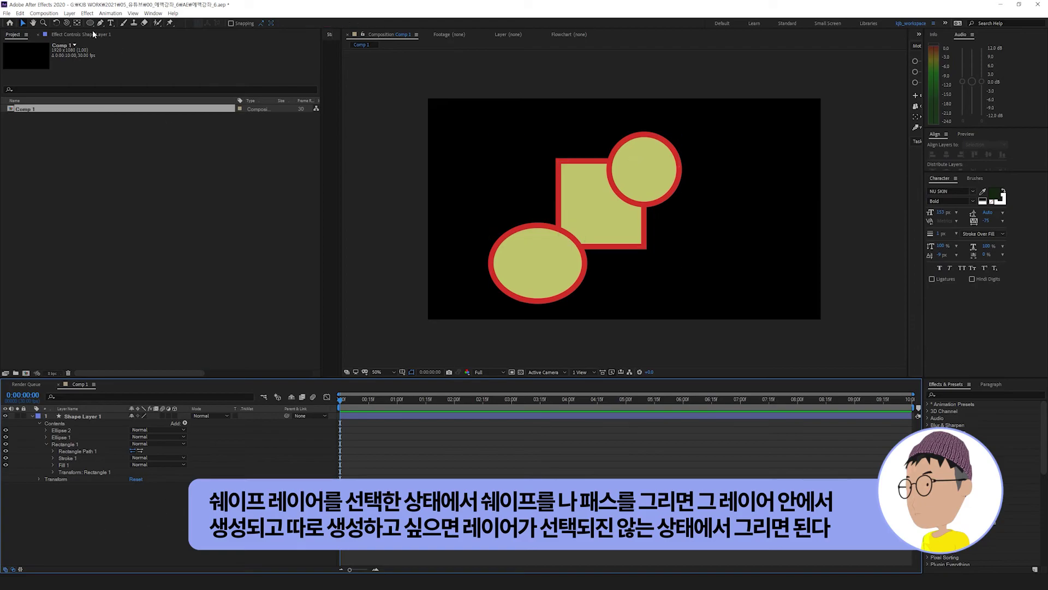
click(91, 23)
drag(672, 167, 746, 243)
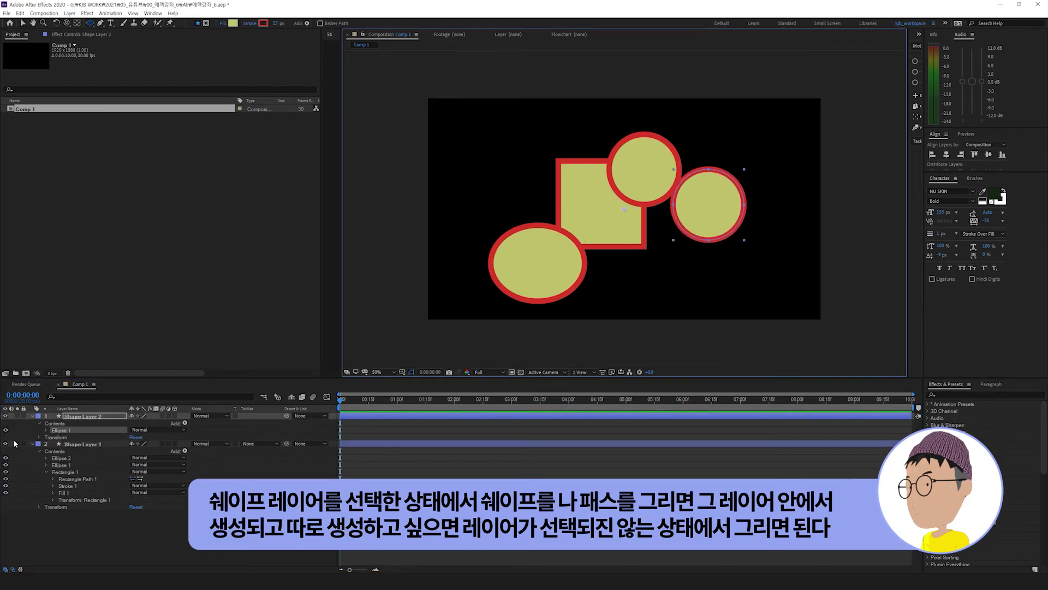
Step: Try moving the separate circle layer up and to the right and undo the move
click(84, 444)
click(81, 416)
key(v)
drag(708, 243, 767, 215)
key(ctrl+z)
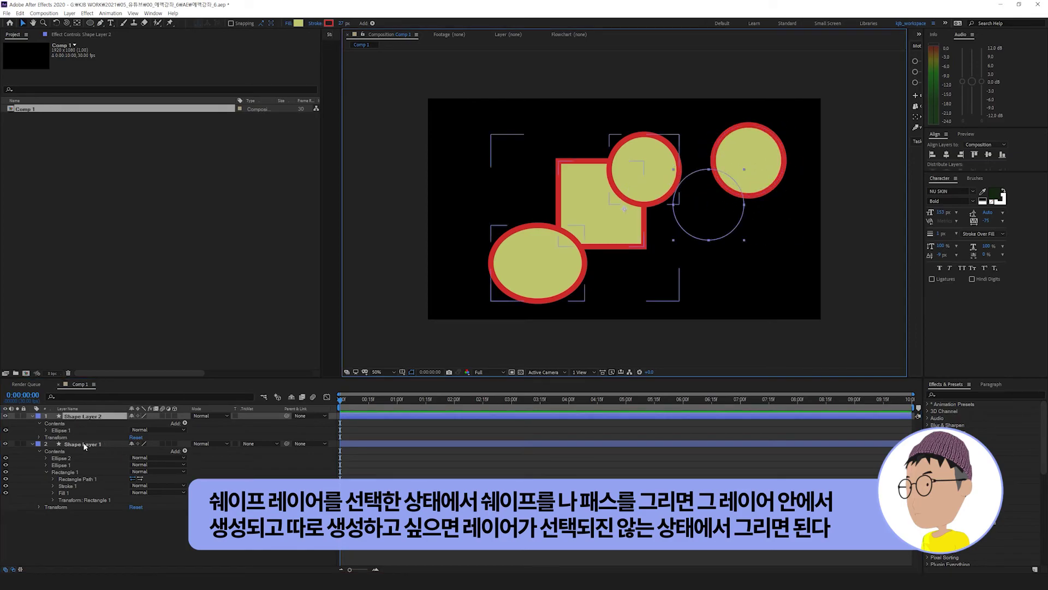
Step: Select only Shape Layer 1 and move its three shapes up and to the left in the composition
shift+click(619, 180)
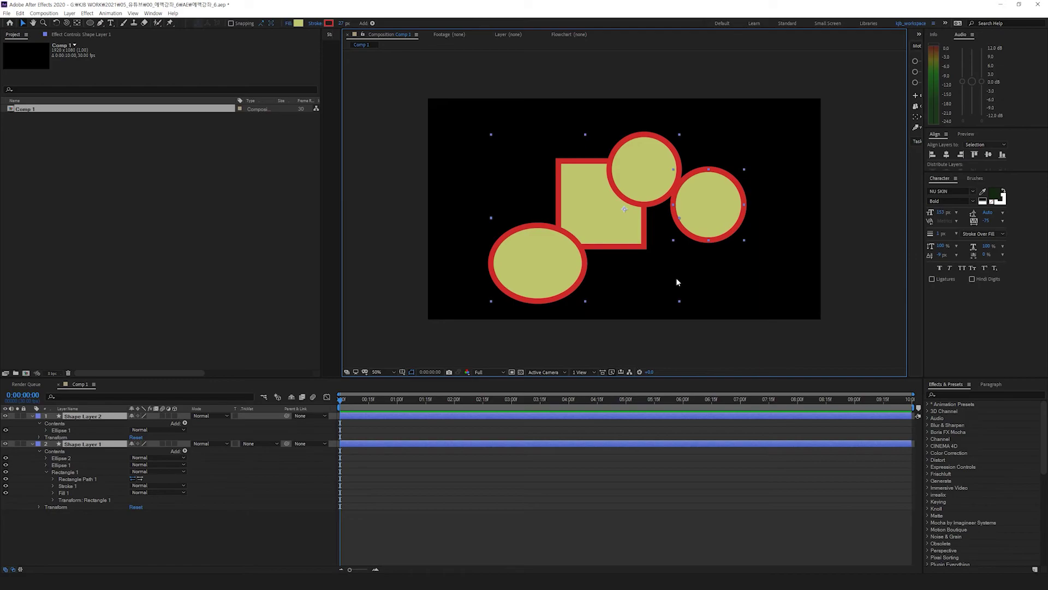
click(572, 478)
click(85, 444)
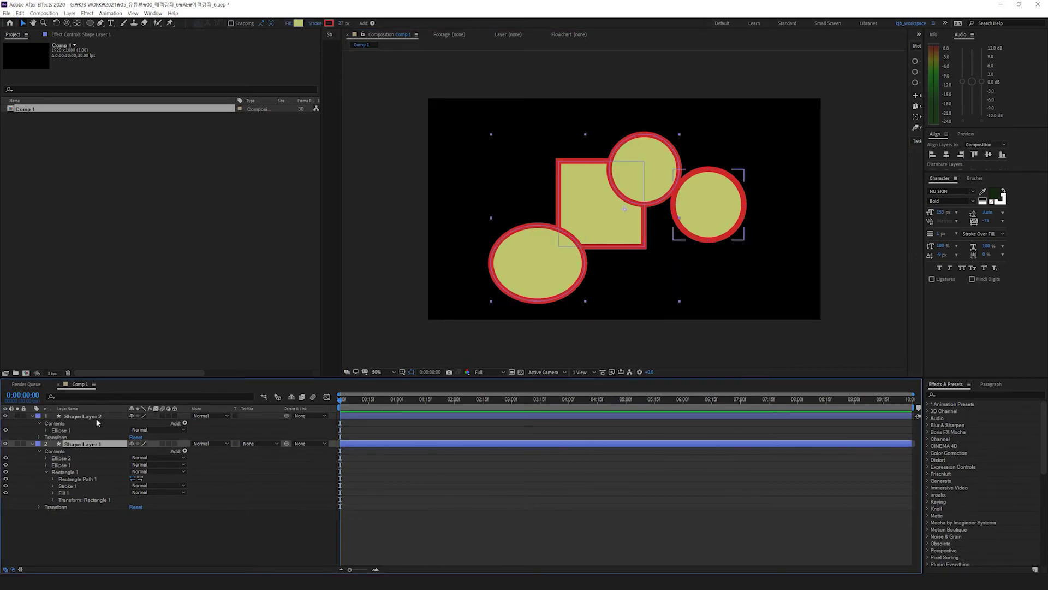
drag(598, 202, 573, 145)
Step: Try moving both shape layers together and undo the move
click(711, 214)
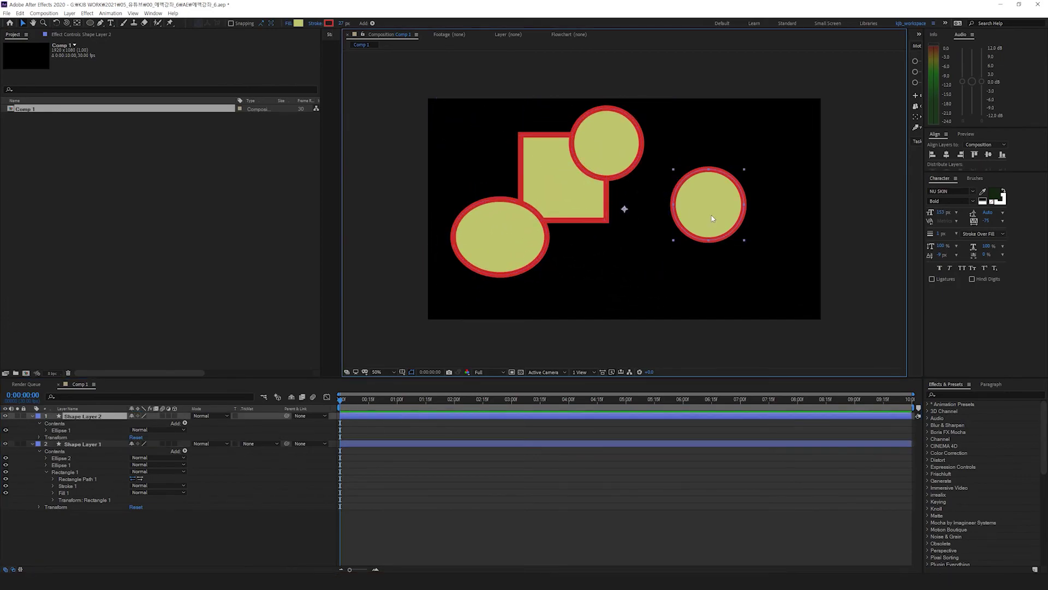
shift+click(562, 195)
drag(700, 204, 721, 235)
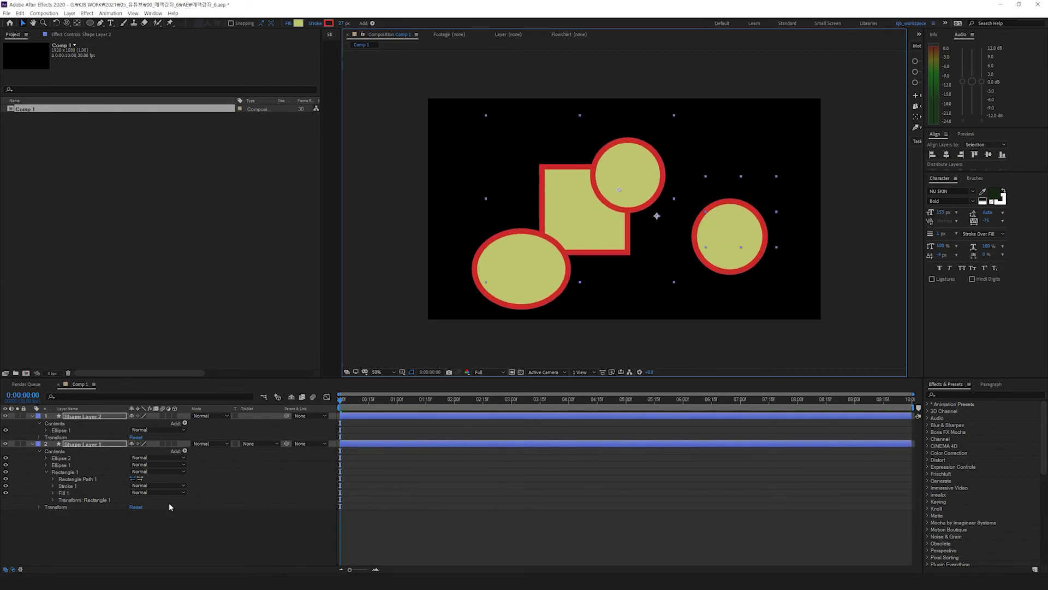
key(ctrl+z)
Step: Delete Shape Layer 2 with the separate circle
click(87, 417)
key(Delete)
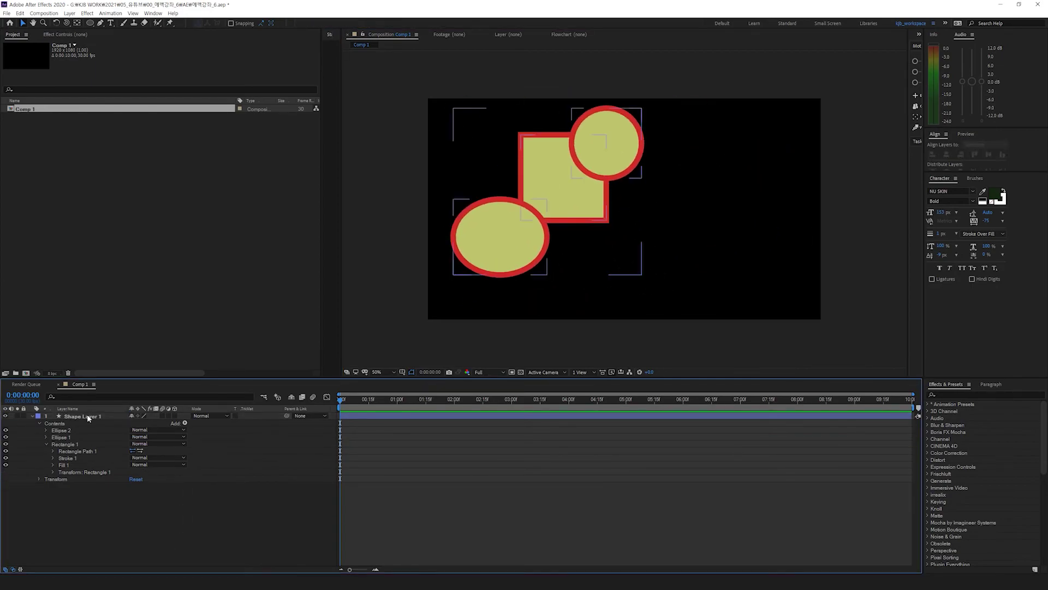
Step: Set the fill of all shapes in Shape Layer 1 to pale cream (FDFFE3)
click(87, 417)
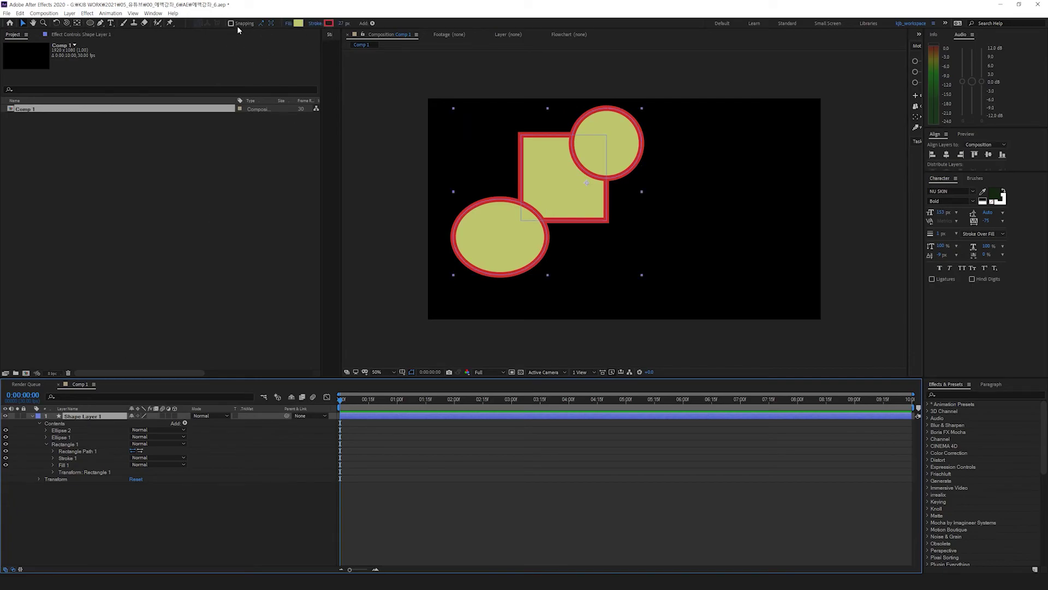
click(299, 23)
click(842, 218)
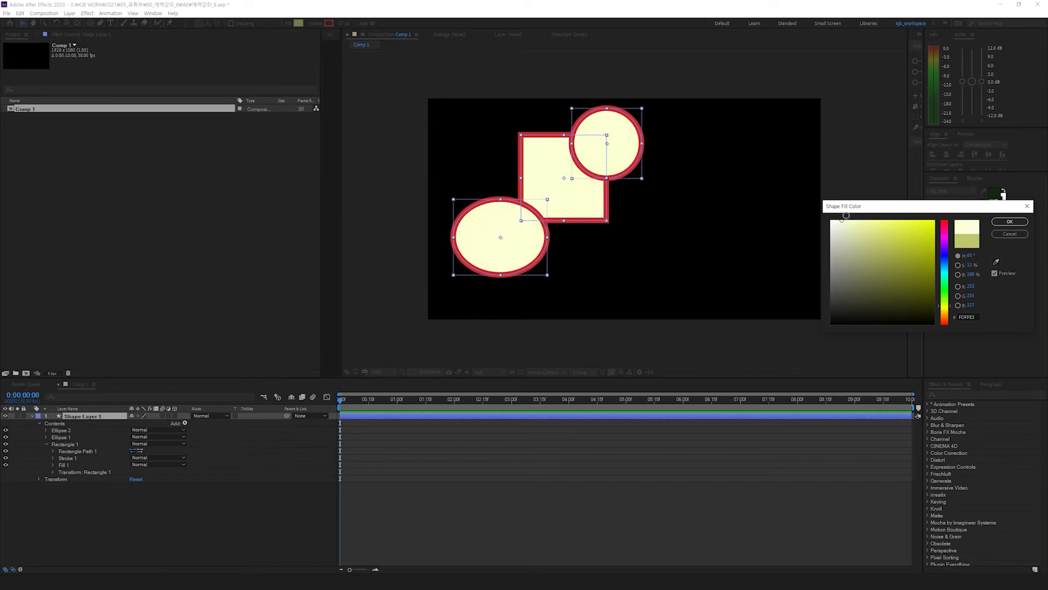
click(1010, 221)
Step: Set the stroke of all shapes in Shape Layer 1 to a muted pink
click(329, 23)
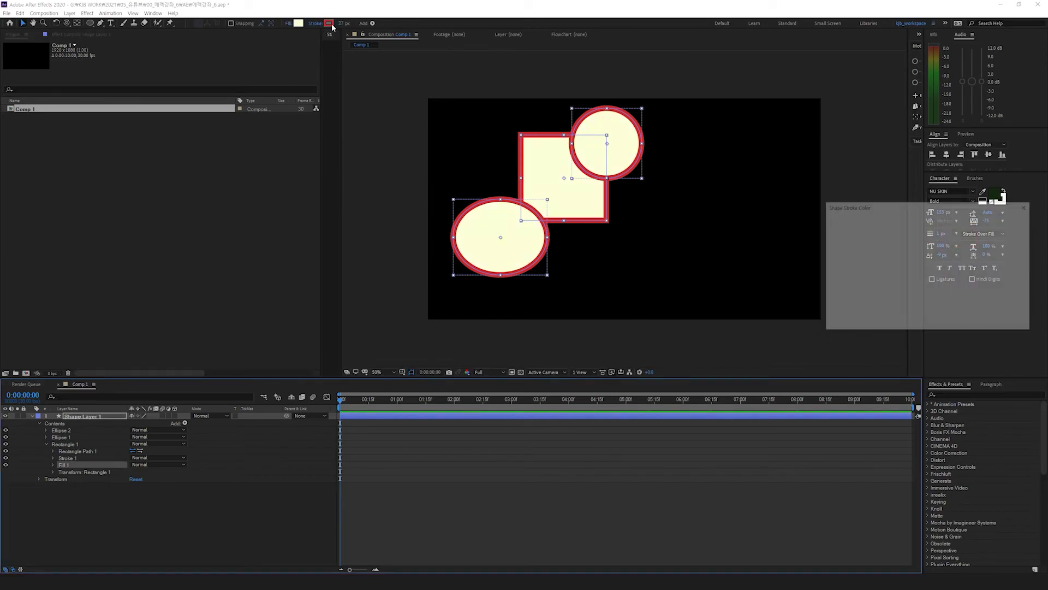
click(857, 237)
click(1010, 221)
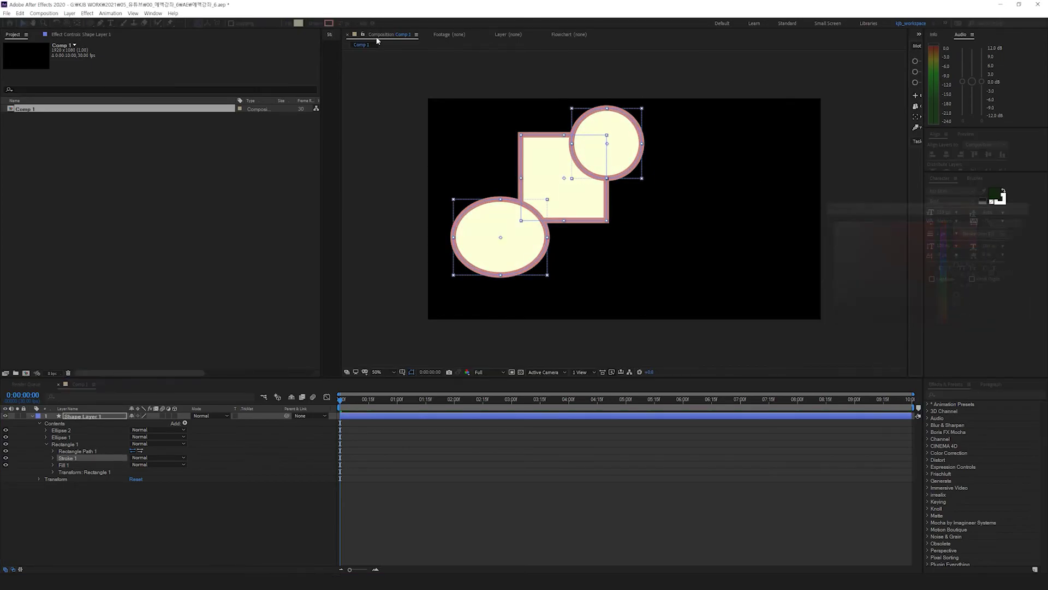
Step: Try the None fill type on the shapes, restore Solid Color and accept the fill options
click(287, 24)
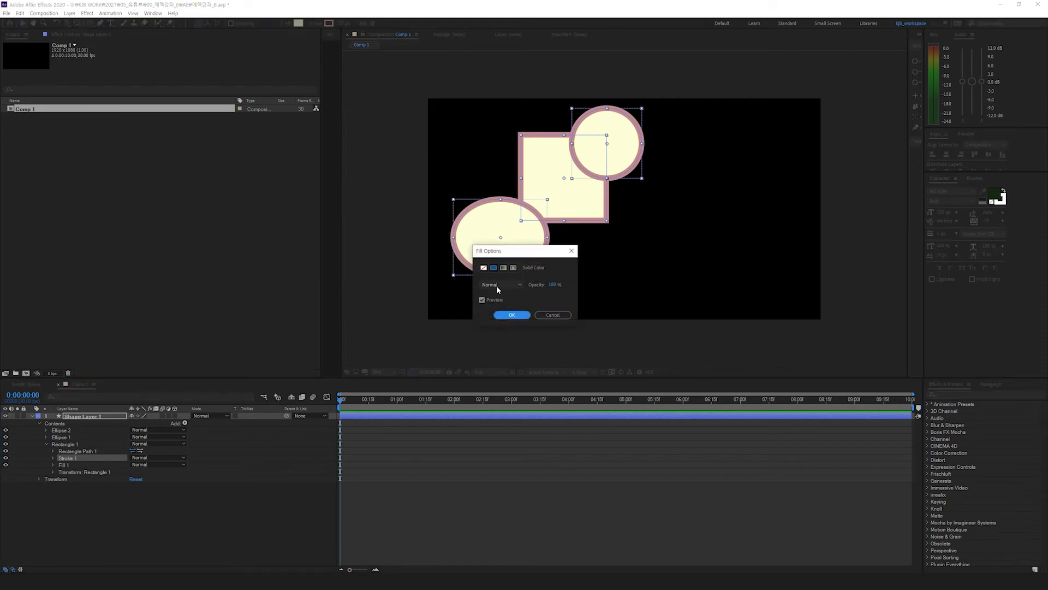
click(483, 268)
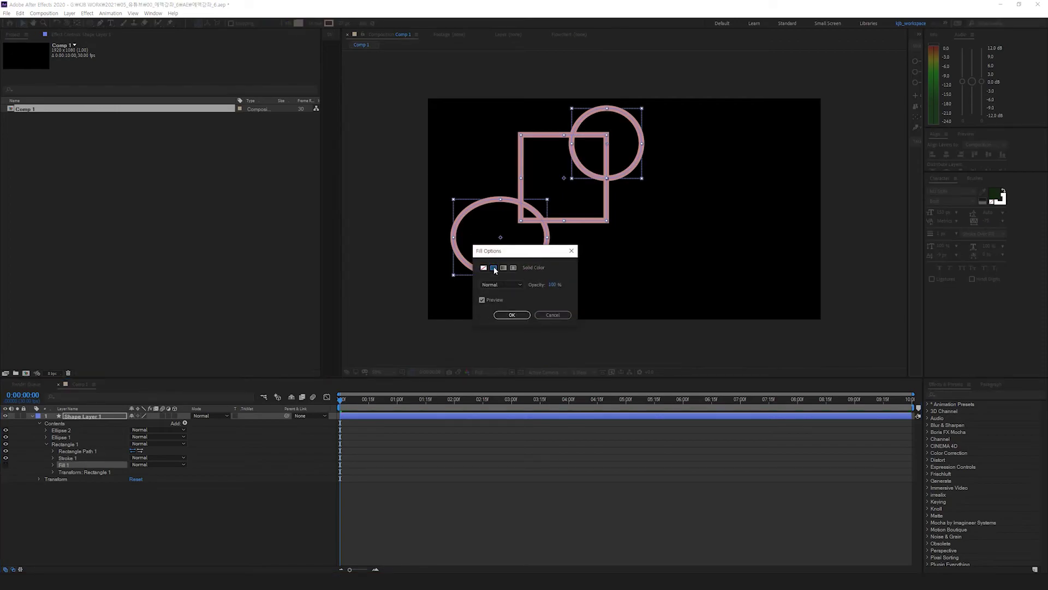
click(493, 267)
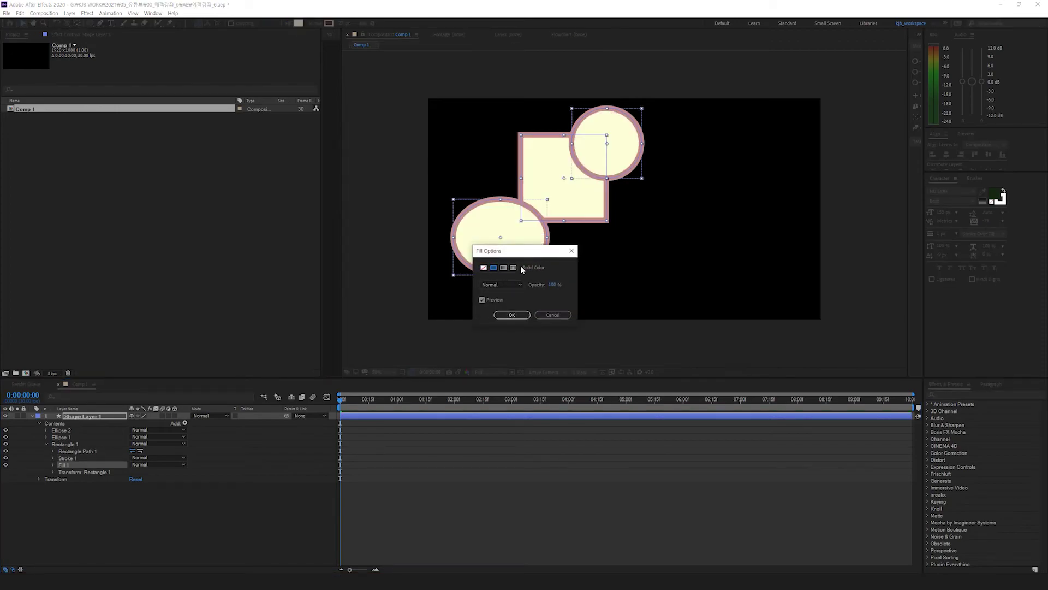
mouse_move(525, 285)
mouse_down()
mouse_move(510, 285)
mouse_move(546, 285)
mouse_up()
click(512, 315)
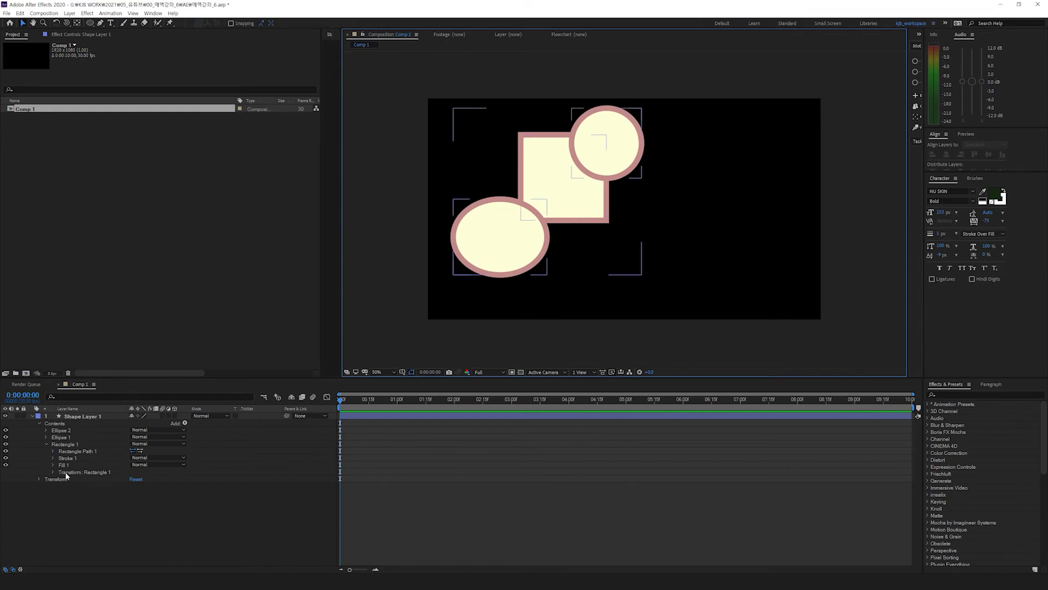
Step: Collapse Rectangle 1, expand Ellipse 2 and set only that ellipse's fill to bright yellow
click(45, 444)
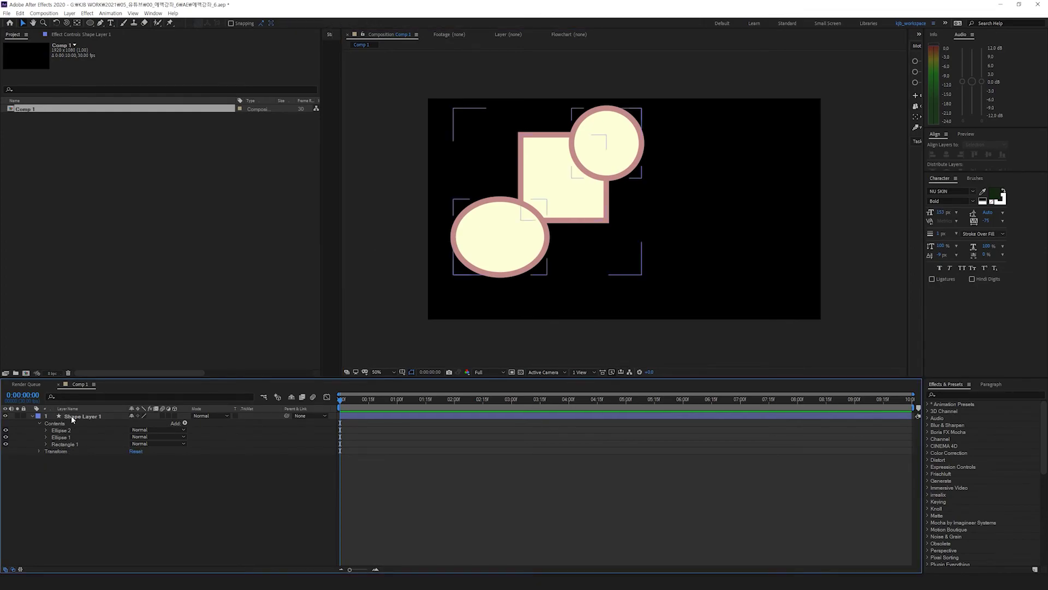
click(45, 431)
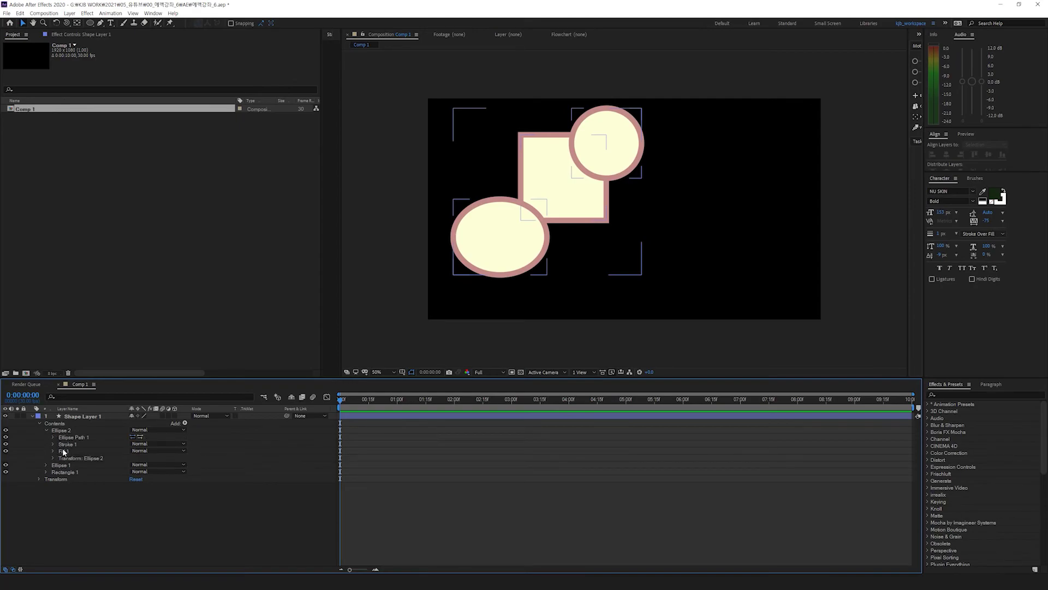
click(66, 444)
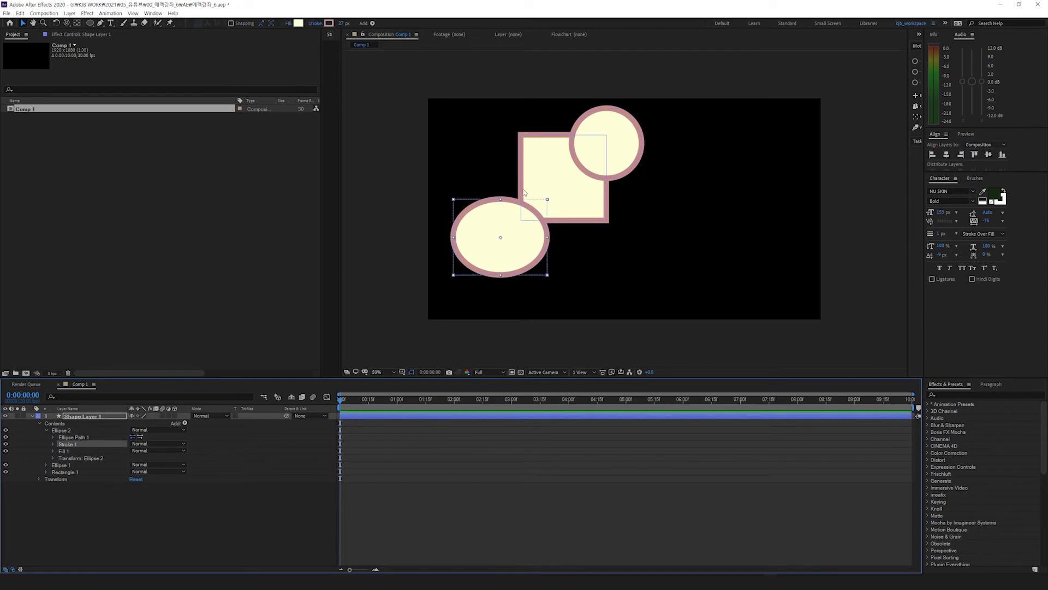
click(298, 22)
click(912, 224)
click(935, 221)
click(1009, 221)
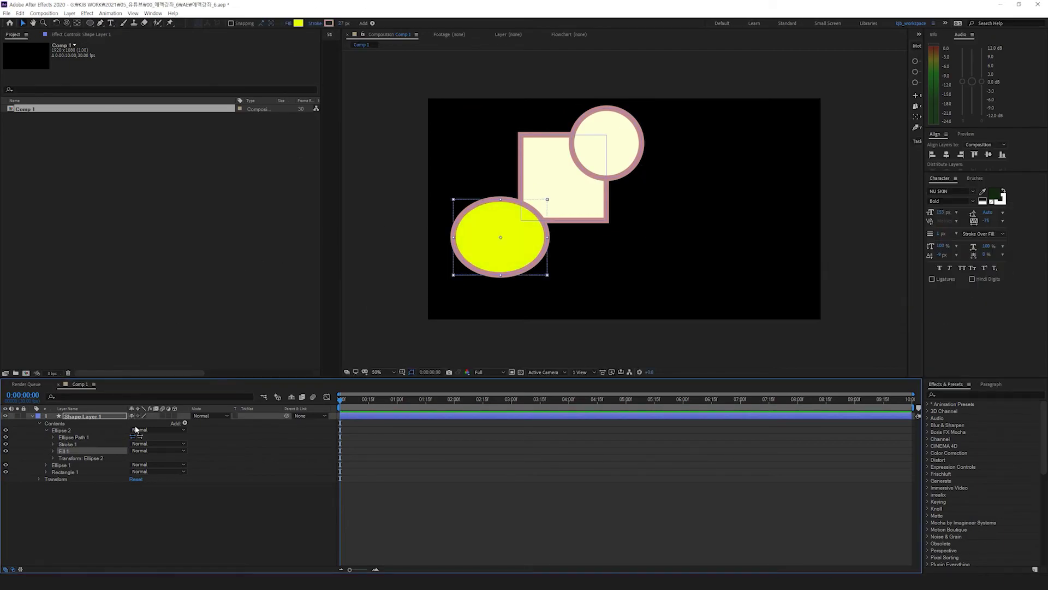
Step: Set Ellipse 2's stroke to white and its stroke width to 10
click(328, 23)
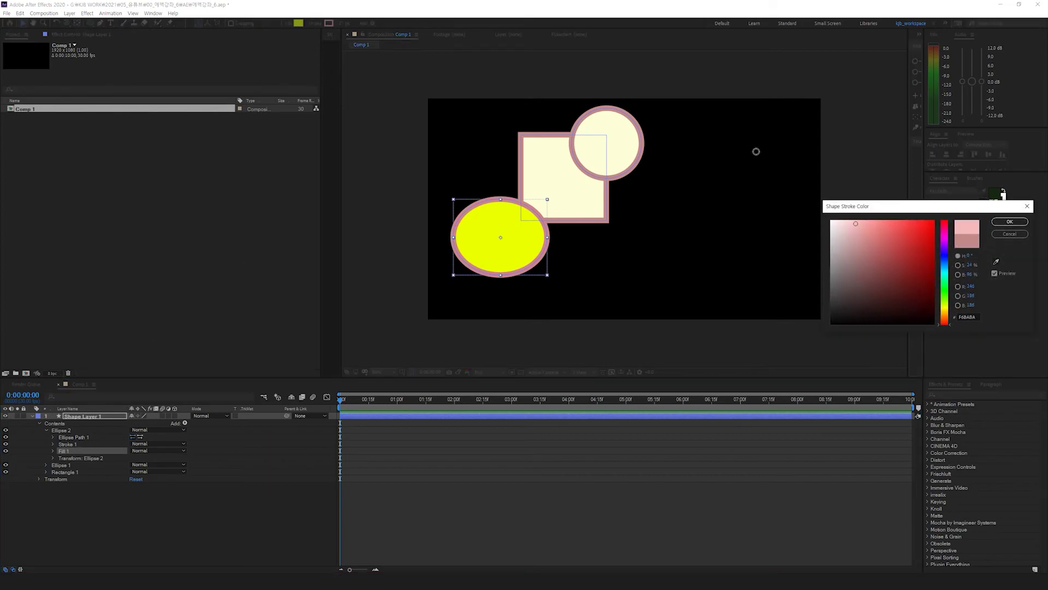
click(831, 219)
click(1010, 221)
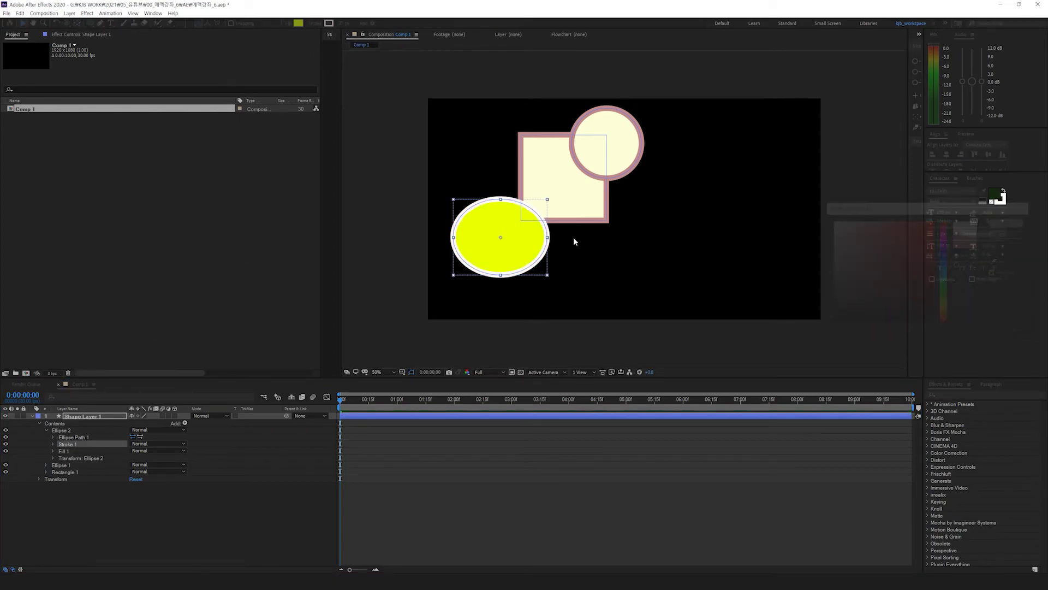
click(53, 444)
drag(136, 473, 126, 473)
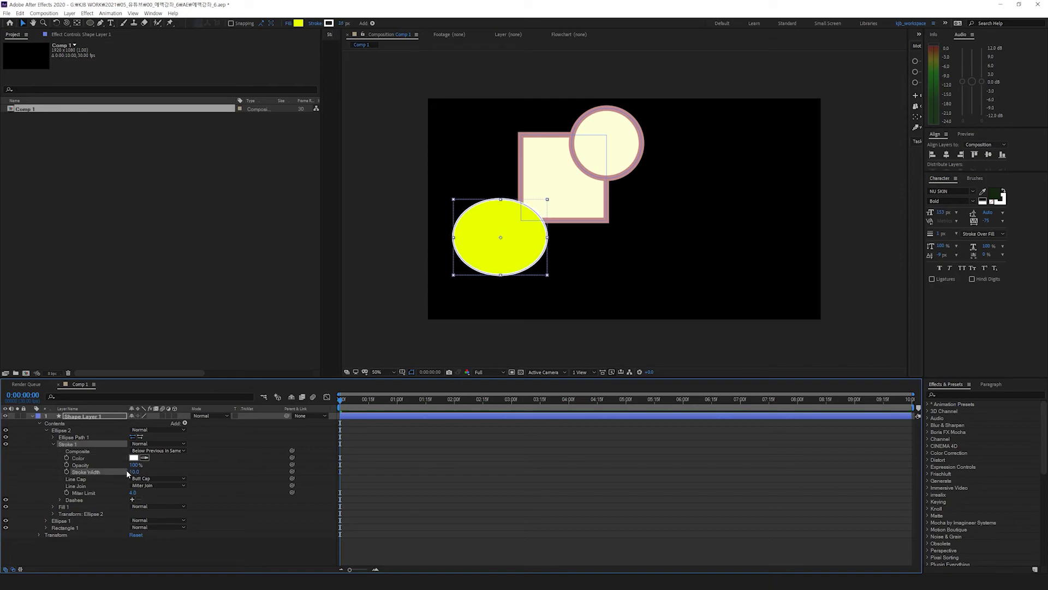
Step: Collapse Ellipse 2, expand Ellipse 1 and set only that ellipse's fill to blue 152DC4
click(47, 430)
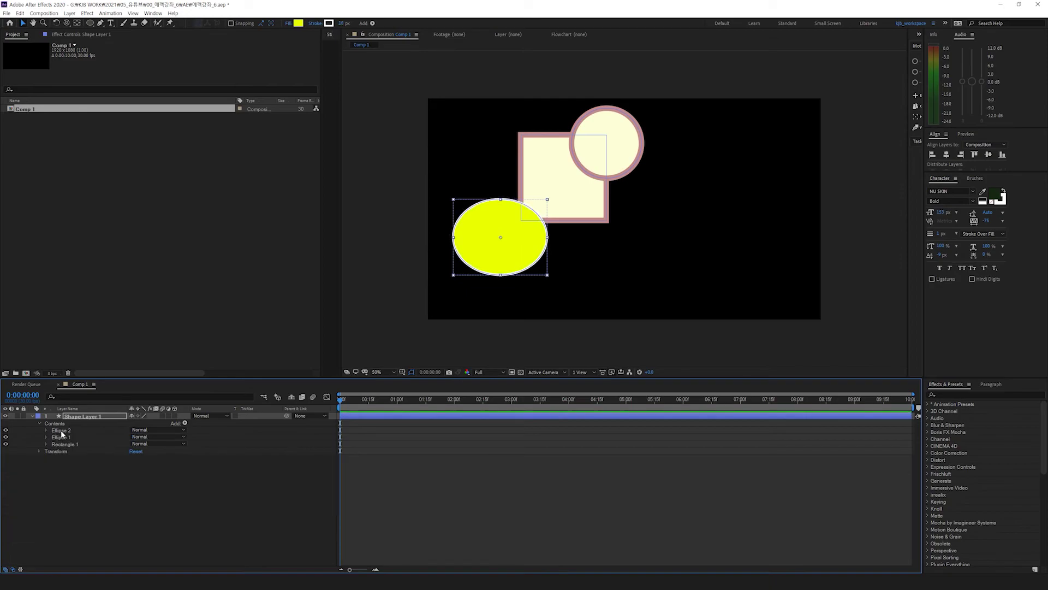
click(46, 437)
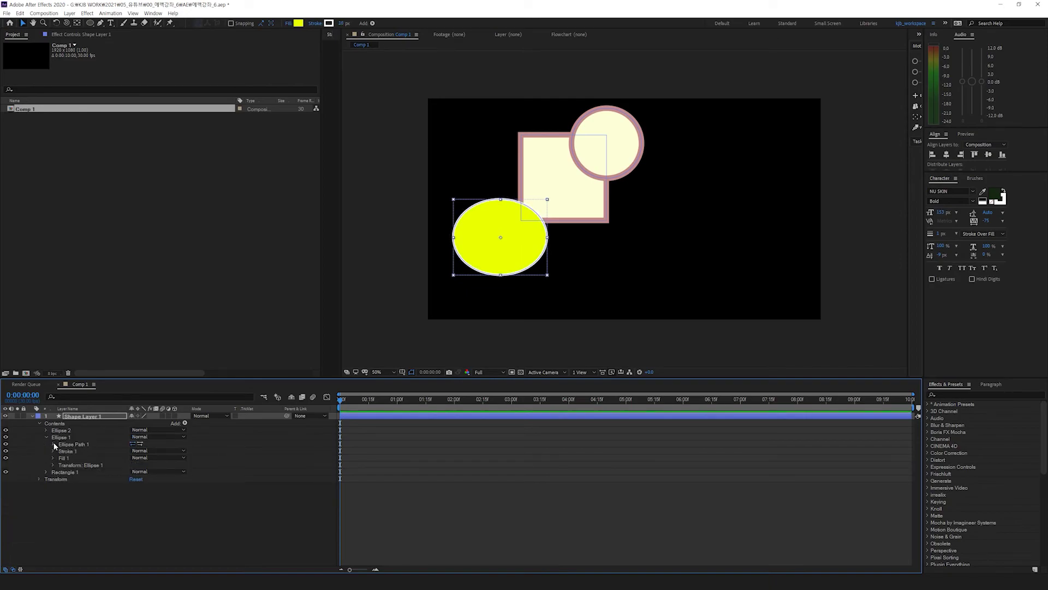
click(53, 458)
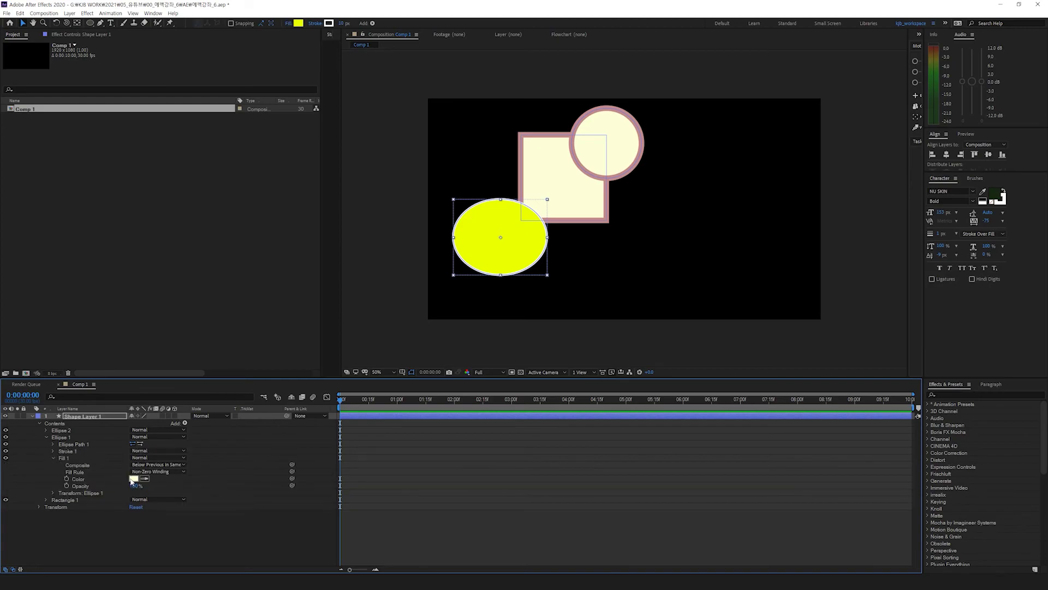
click(134, 478)
text(D7DDFF)
click(924, 253)
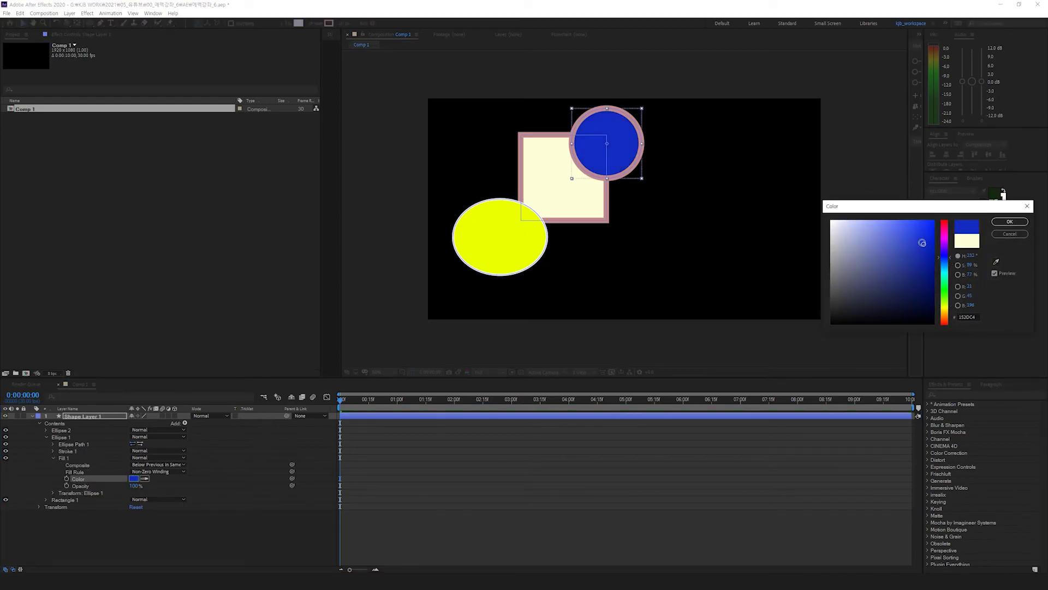
click(1009, 221)
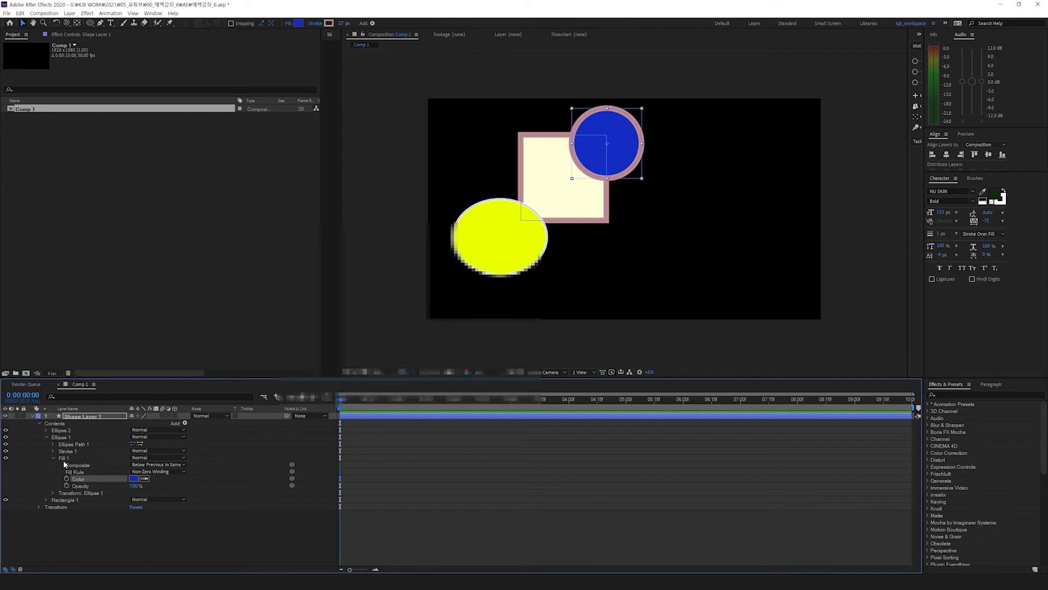
Step: Set Ellipse 1's stroke color to red FF0000 and collapse the Ellipse 1 group
click(53, 457)
click(53, 451)
click(133, 465)
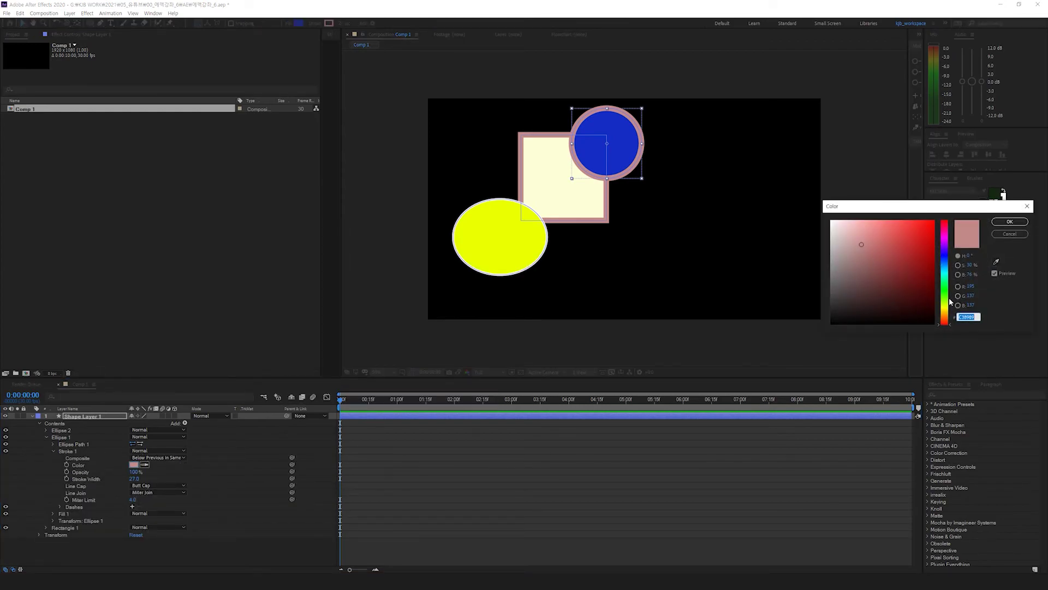
text(FF0000)
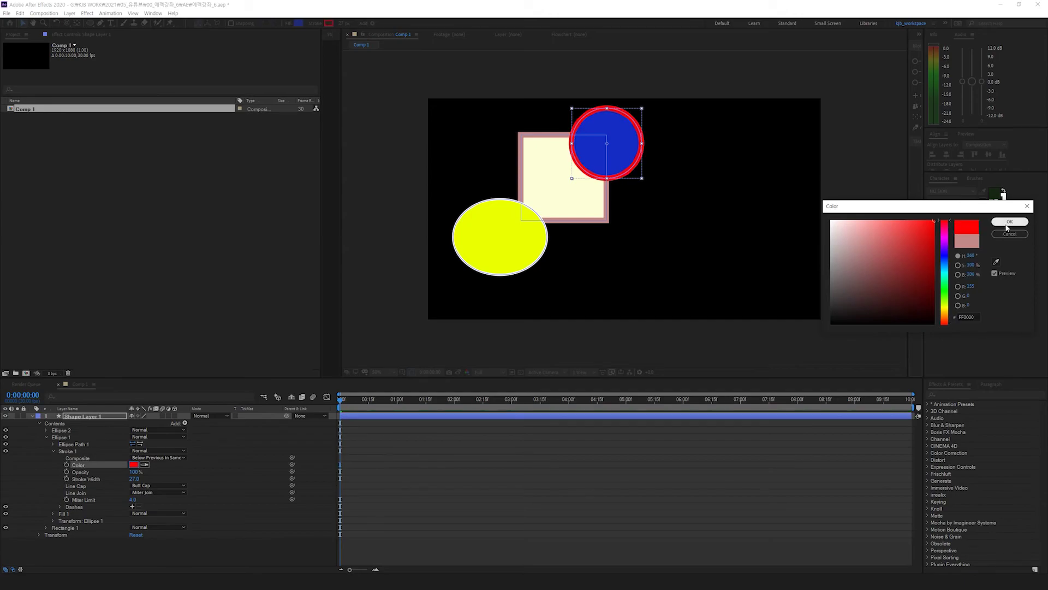
click(1009, 222)
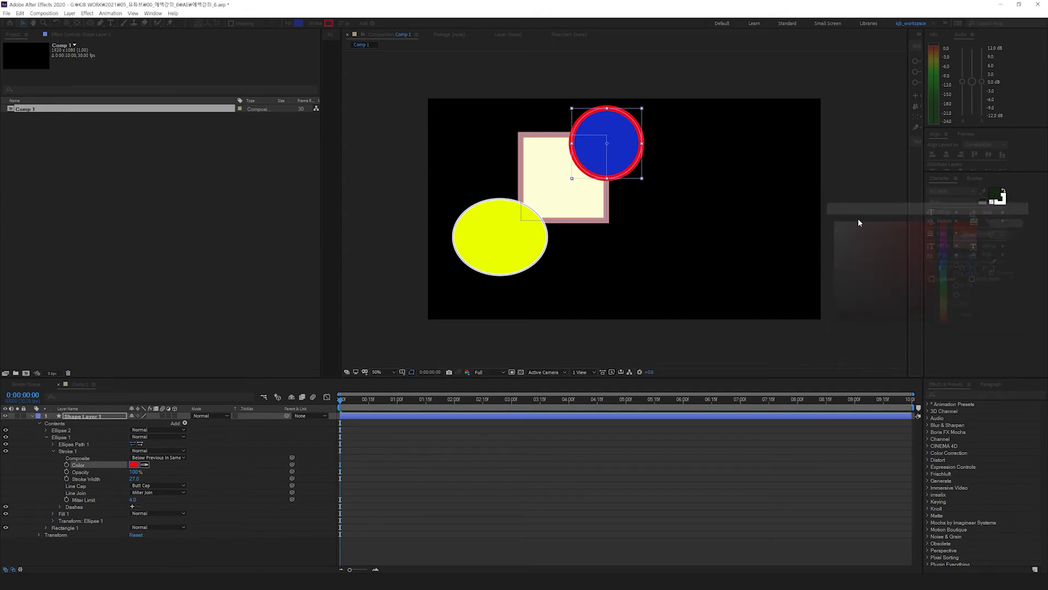
click(46, 437)
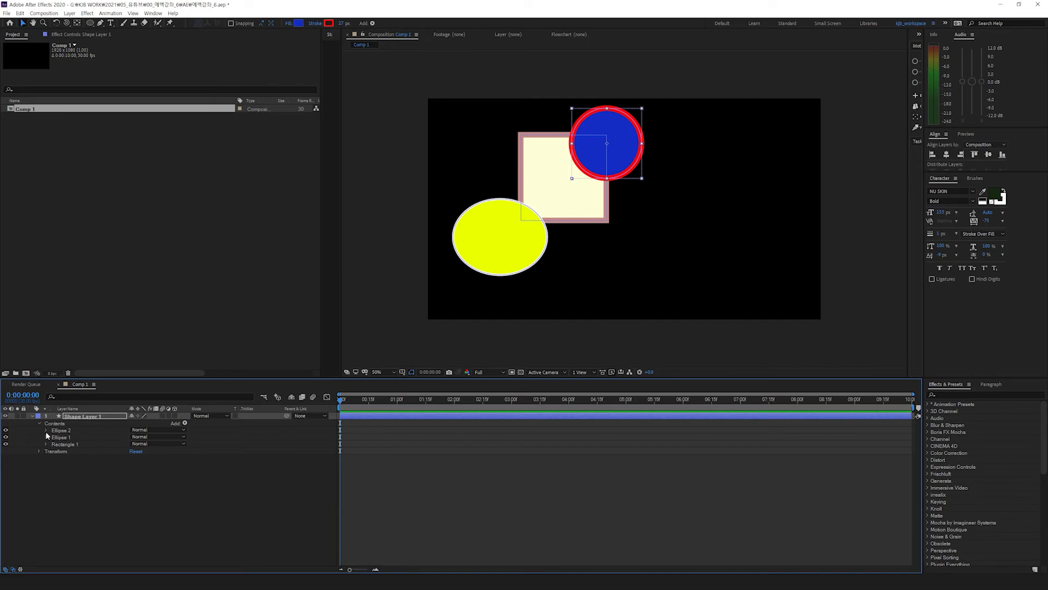
Step: Try Ellipse 2's stroke above its path and below its fill, and undo the reordering
click(46, 431)
click(53, 445)
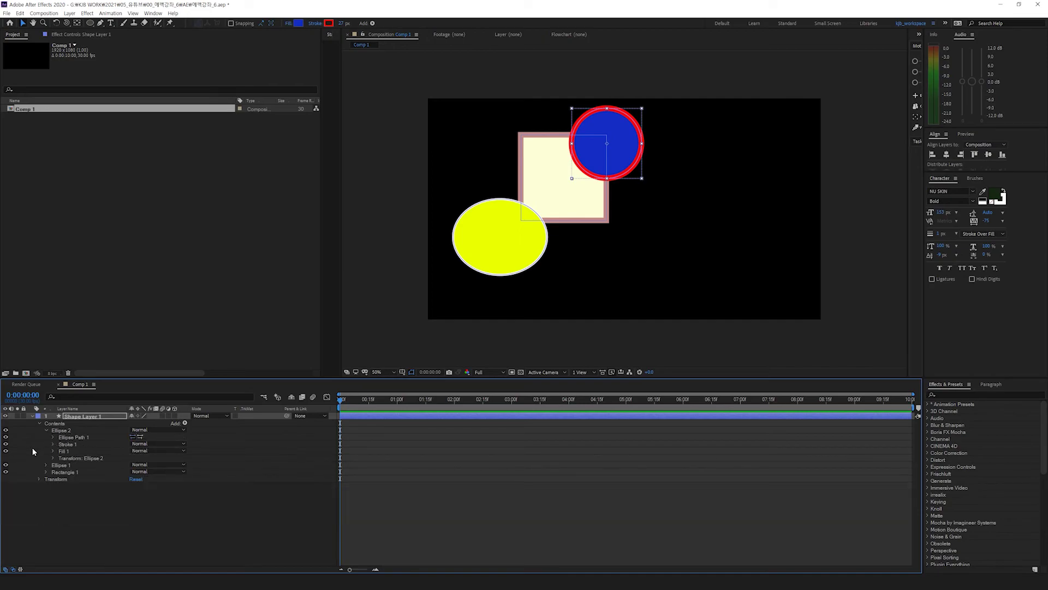
drag(61, 447, 66, 436)
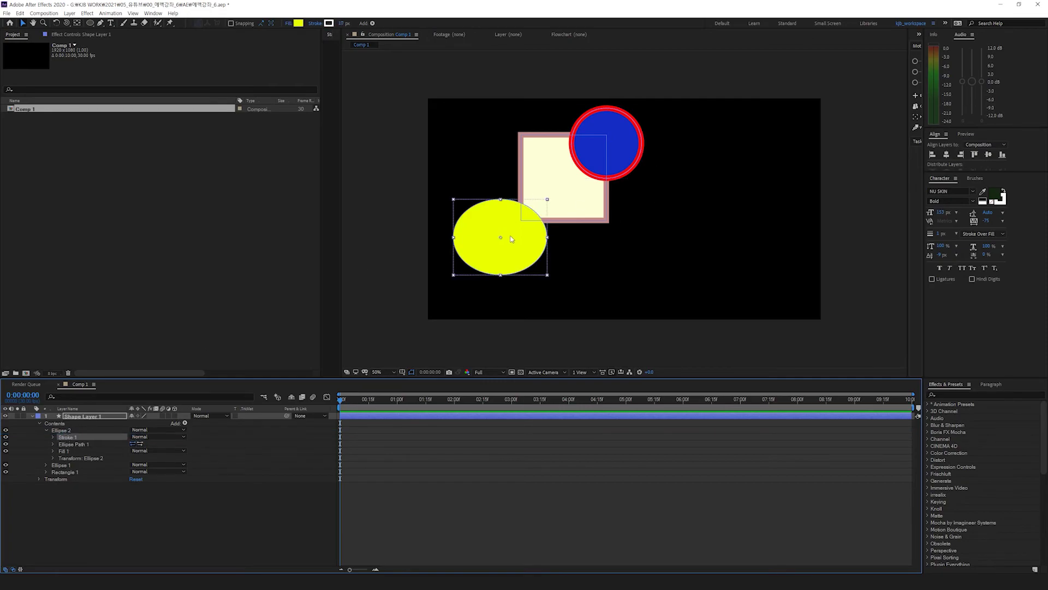
key(slash)
drag(480, 268, 626, 241)
drag(67, 437, 71, 456)
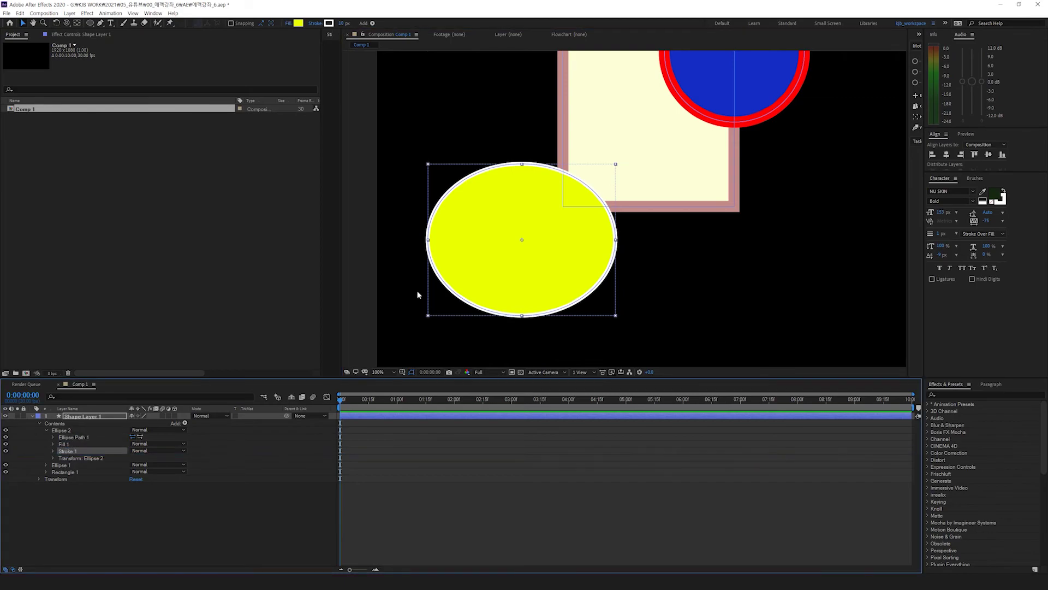
key(ctrl+z)
Step: Try Rectangle 1's fill above its stroke and put the fill back underneath the stroke
drag(582, 179, 498, 282)
click(543, 270)
click(19, 493)
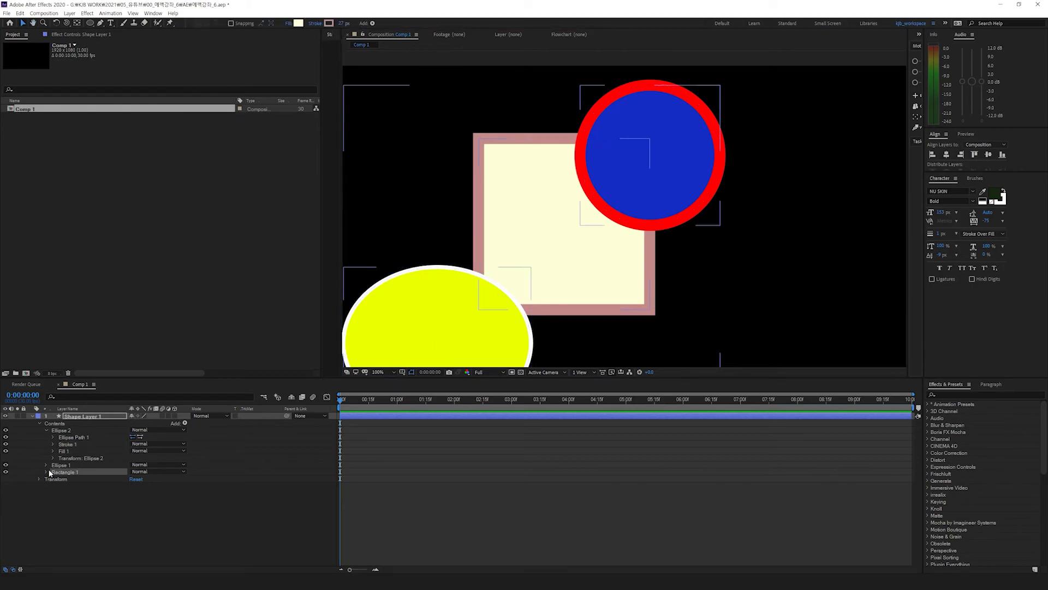
click(46, 472)
drag(62, 492, 65, 484)
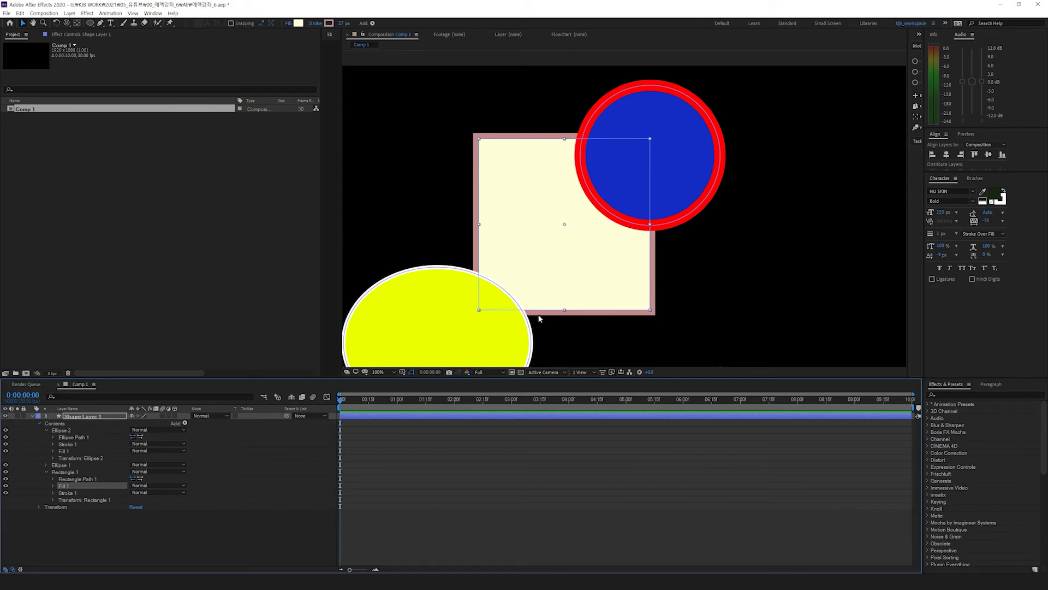
drag(79, 484, 66, 494)
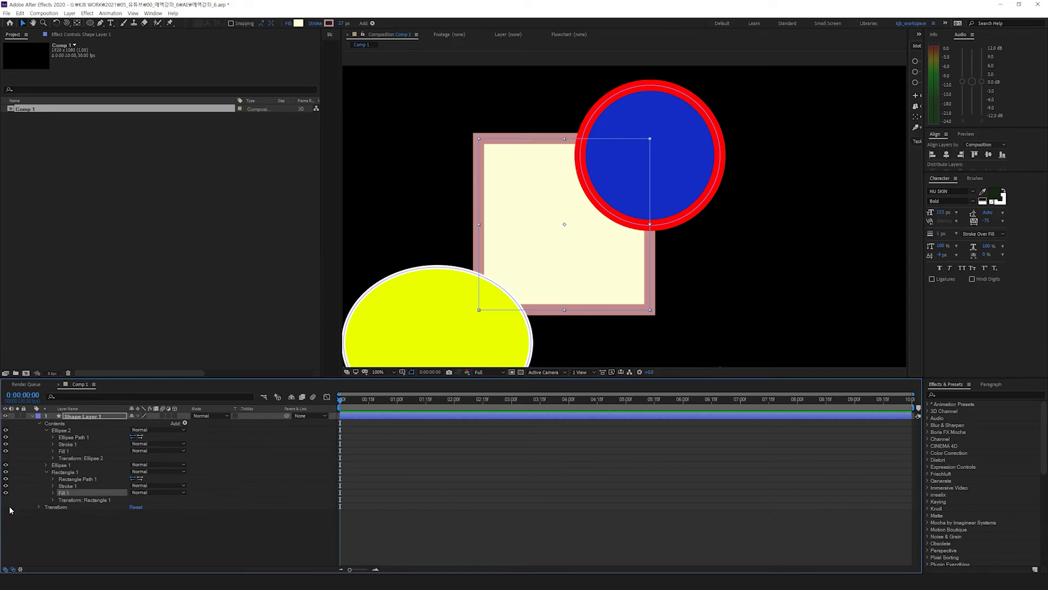
Step: Move Rectangle 1 above Ellipse 1 in the layer contents and collapse the Rectangle 1 and Ellipse 2 groups
drag(59, 472, 62, 461)
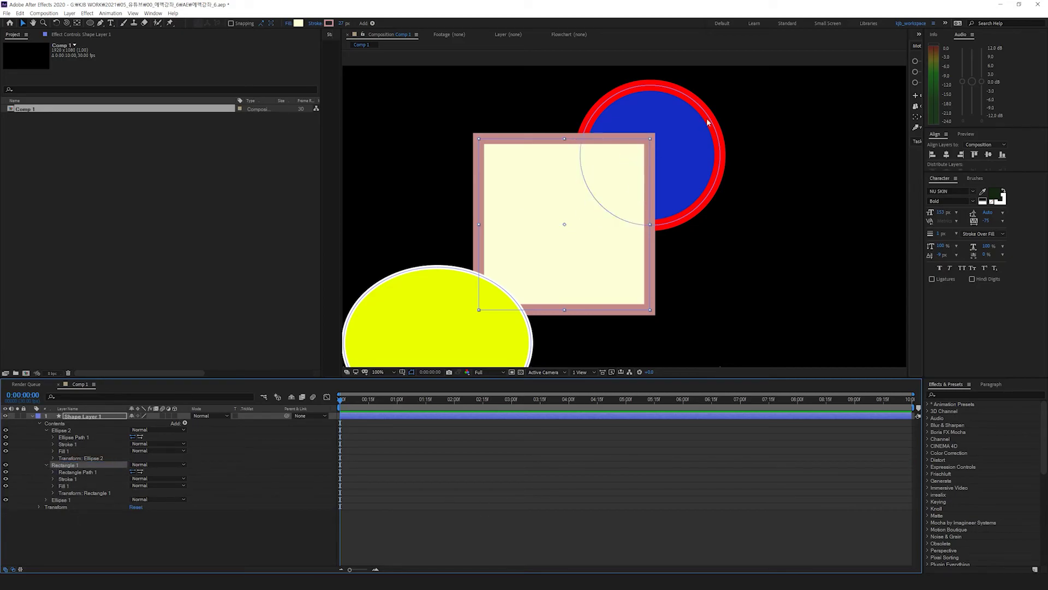
click(46, 465)
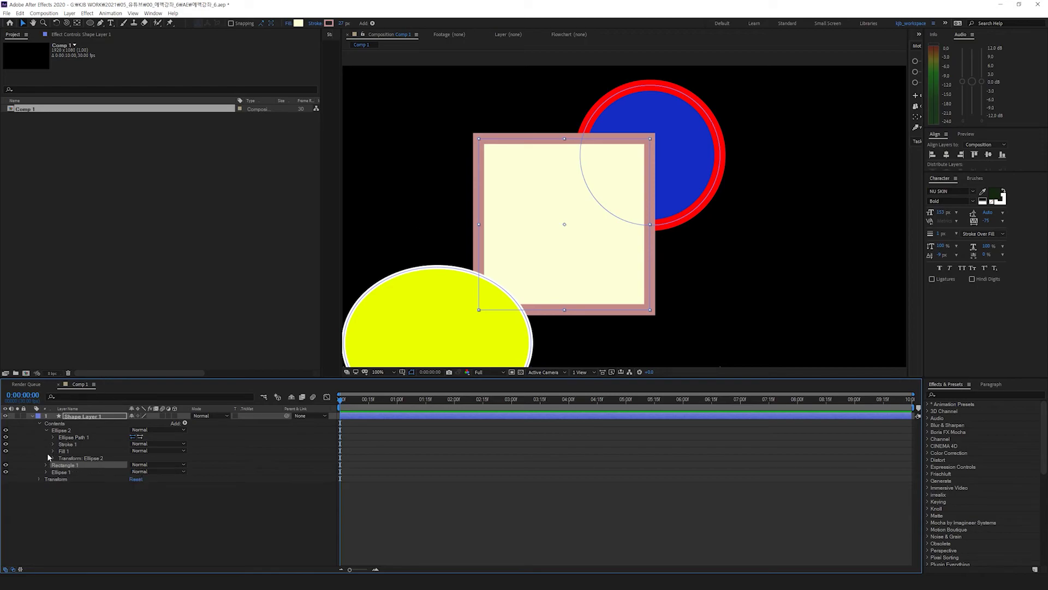
click(47, 431)
Step: Add a Merge Paths operation to the contents of Shape Layer 1
click(56, 424)
click(185, 423)
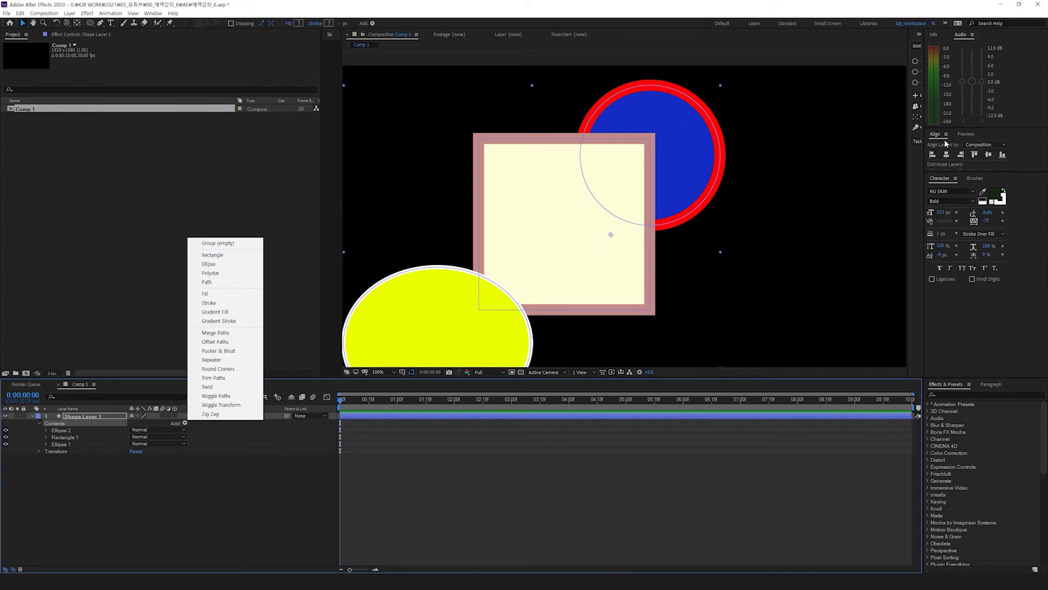
click(216, 333)
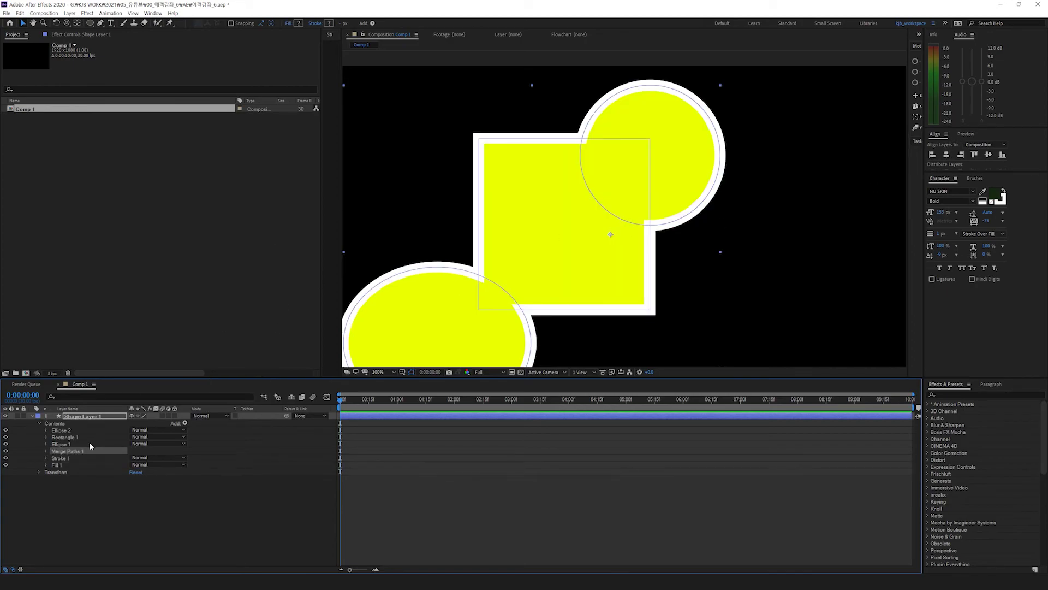
key(comma)
key(comma)
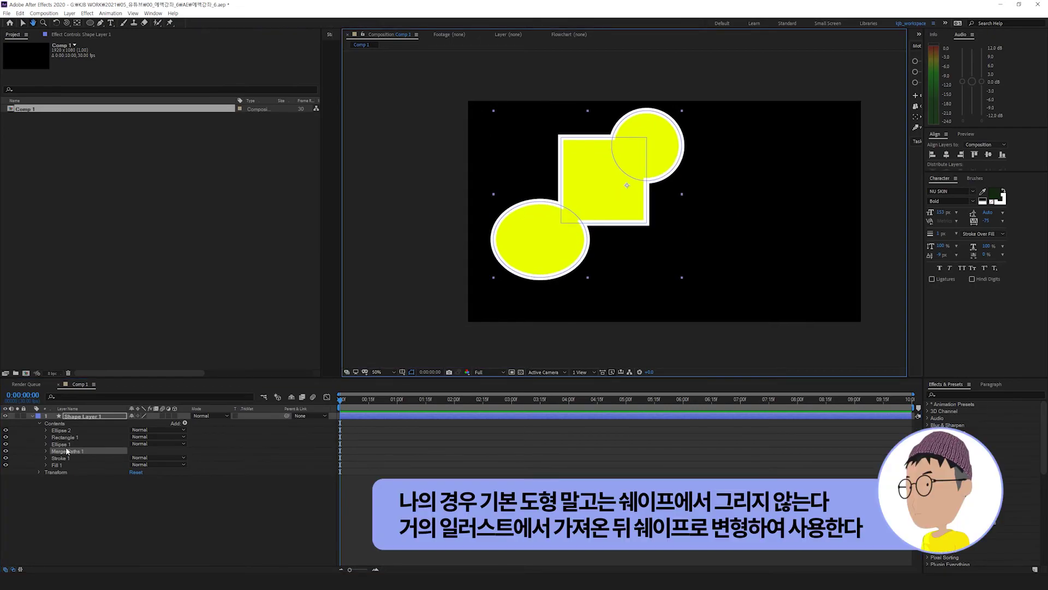
Step: Try the Merge and Subtract modes of Merge Paths 1, with Rectangle 1 moved above both ellipses for Subtract
click(46, 451)
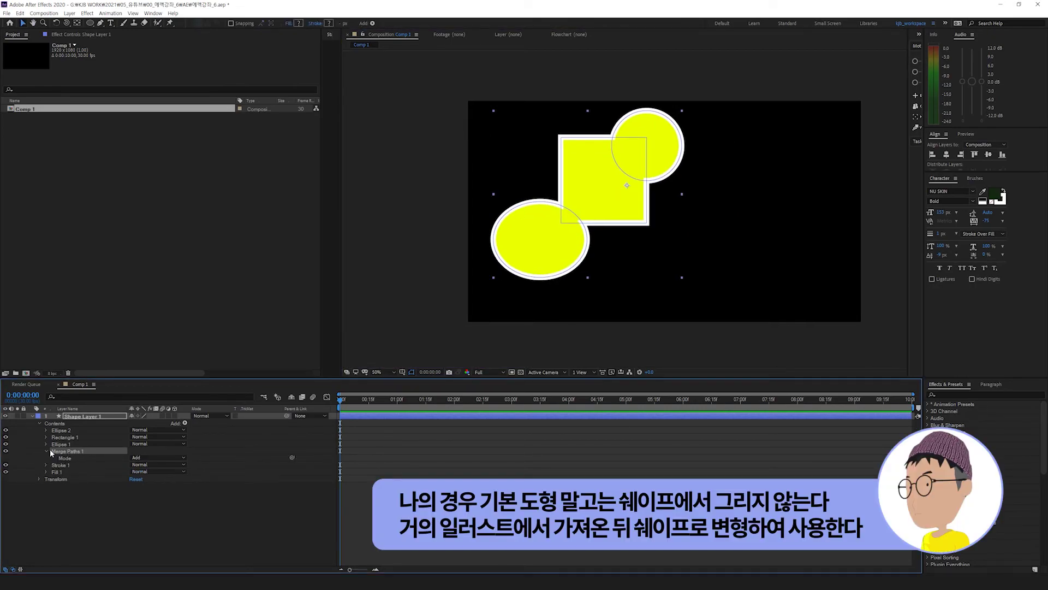
click(146, 458)
click(151, 466)
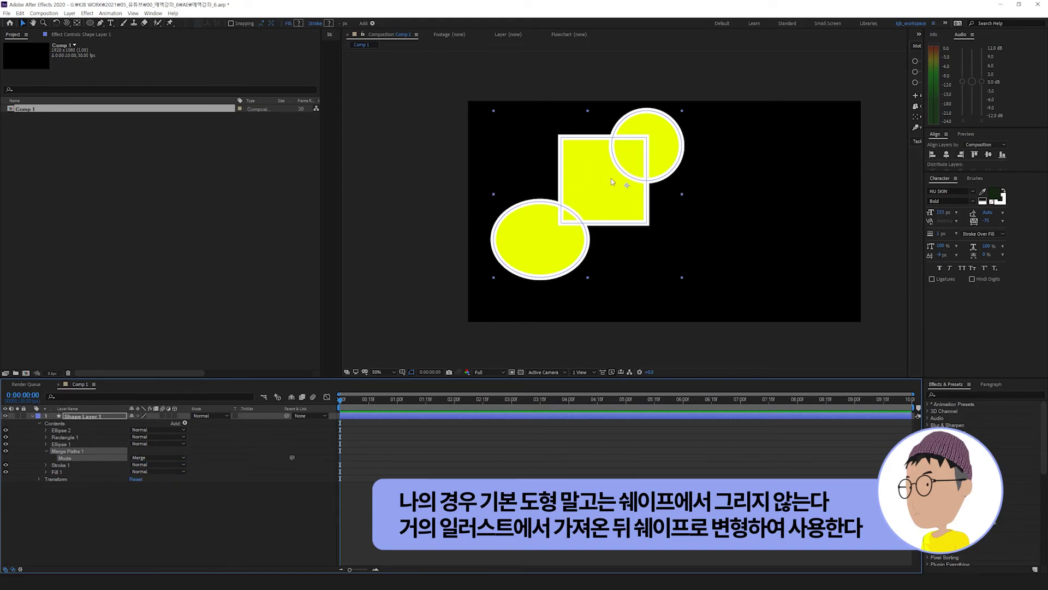
click(146, 458)
click(152, 484)
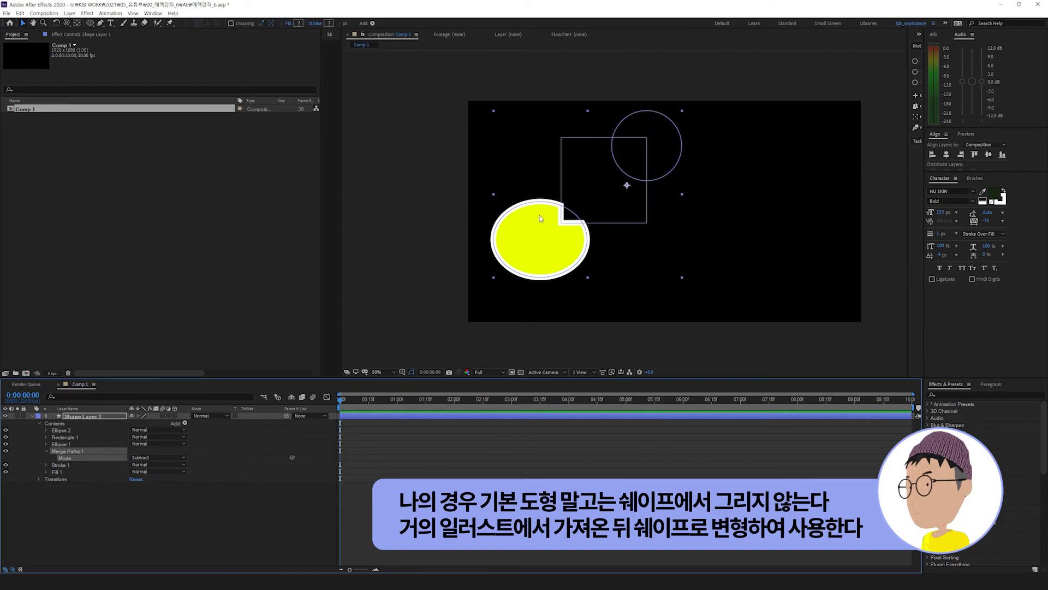
mouse_move(59, 445)
mouse_down()
mouse_move(91, 439)
mouse_move(58, 445)
mouse_move(59, 429)
mouse_up()
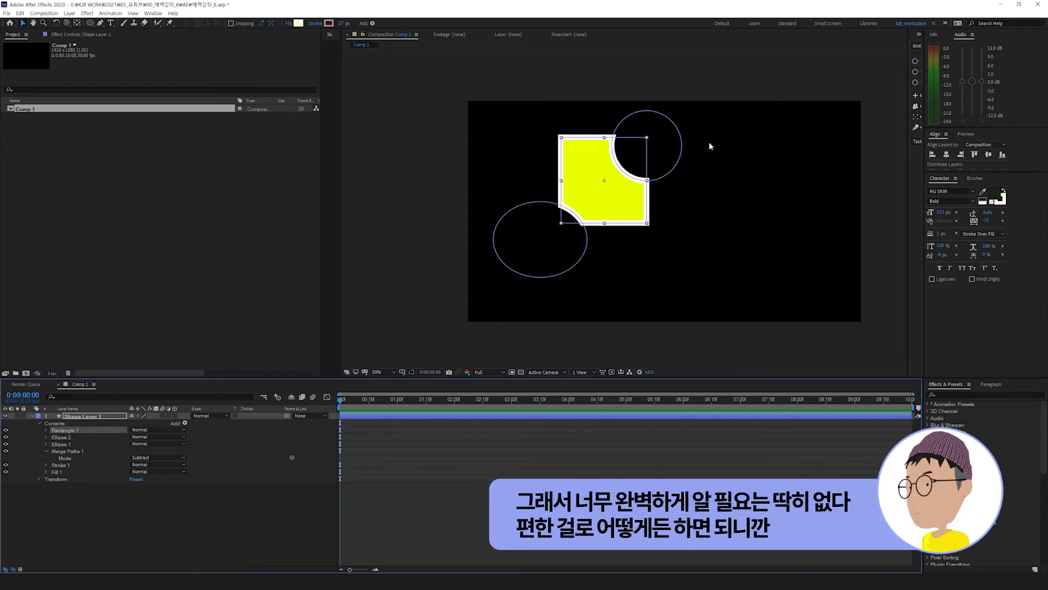
Step: Try the Intersect mode of Merge Paths 1 with Rectangle 1 moved below both ellipses
click(141, 457)
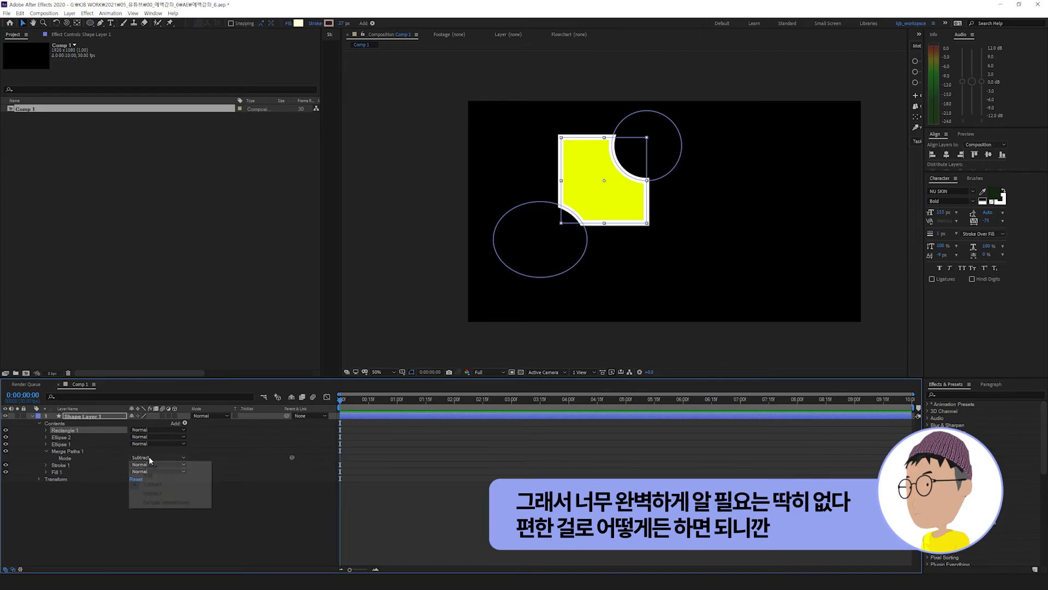
click(158, 495)
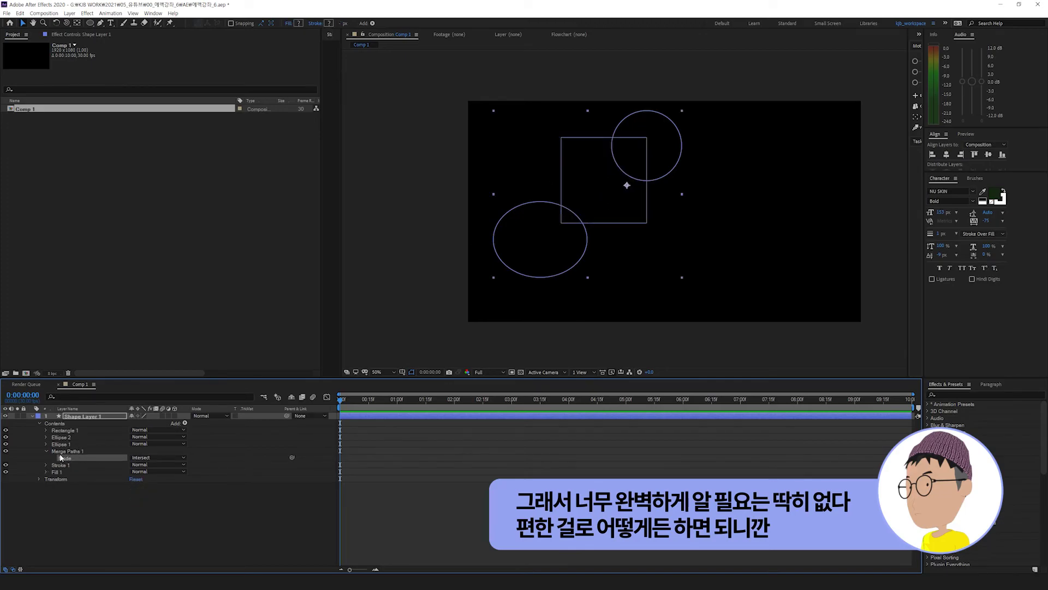
drag(64, 434, 59, 444)
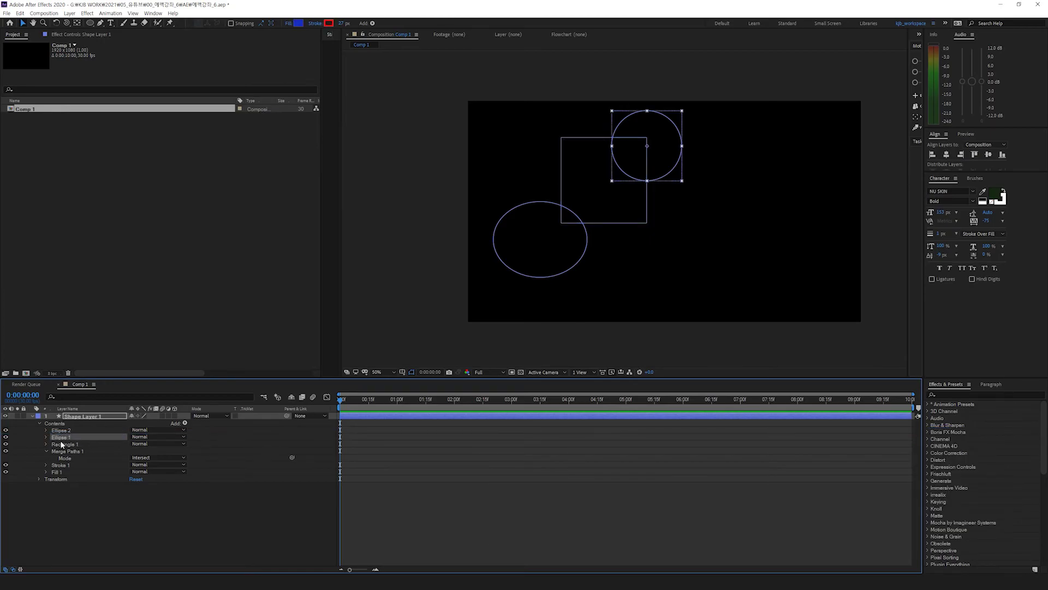
Step: Delete Ellipse 1 from the layer contents and place Ellipse 2 below Rectangle 1
key(Delete)
drag(61, 445, 62, 442)
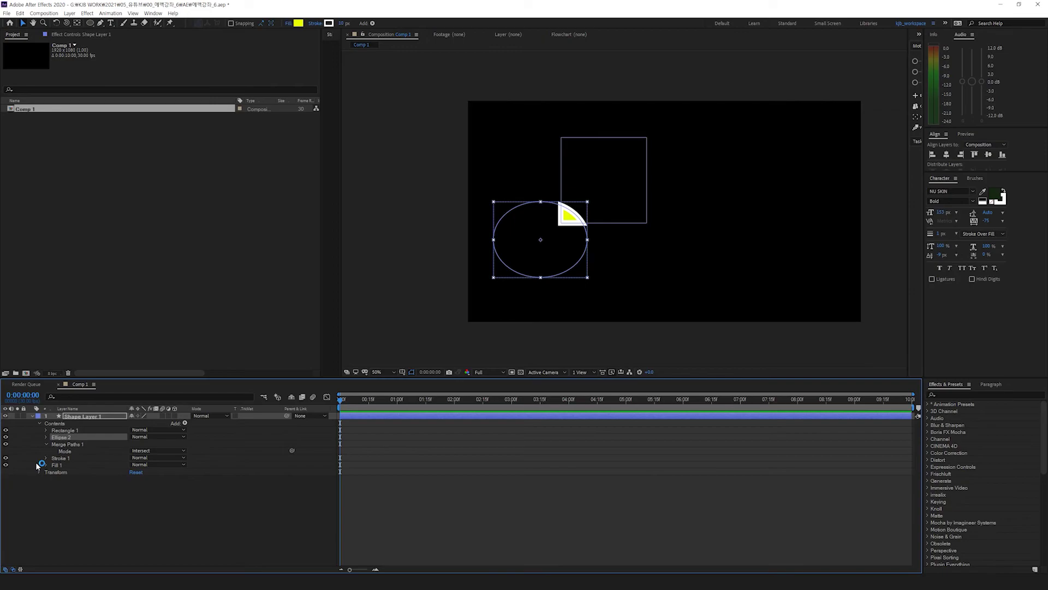
Step: Set the mode of Merge Paths 1 to Add for Rectangle 1 and Ellipse 2
click(153, 452)
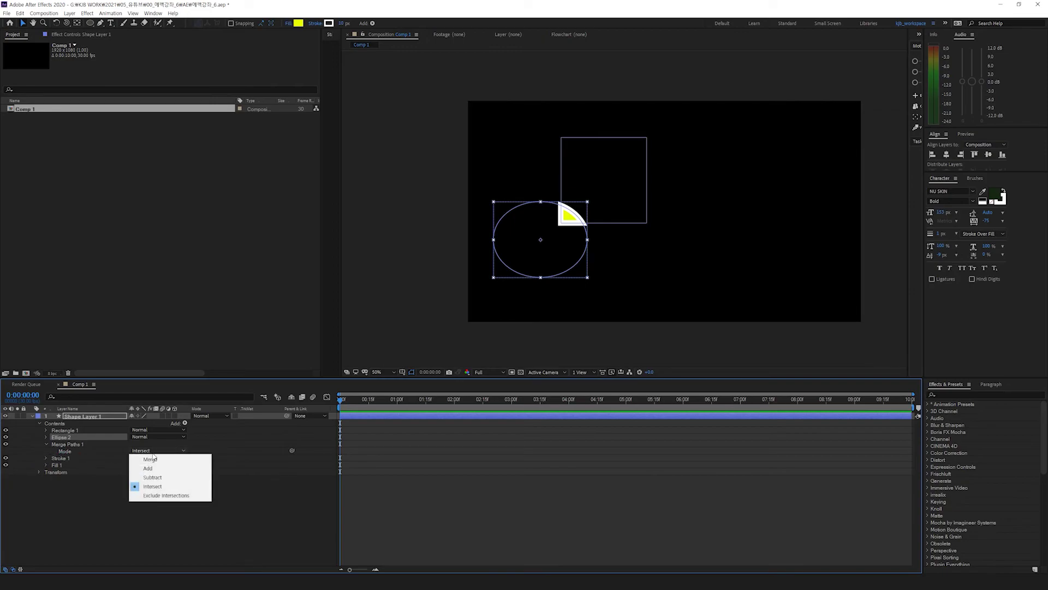
click(158, 468)
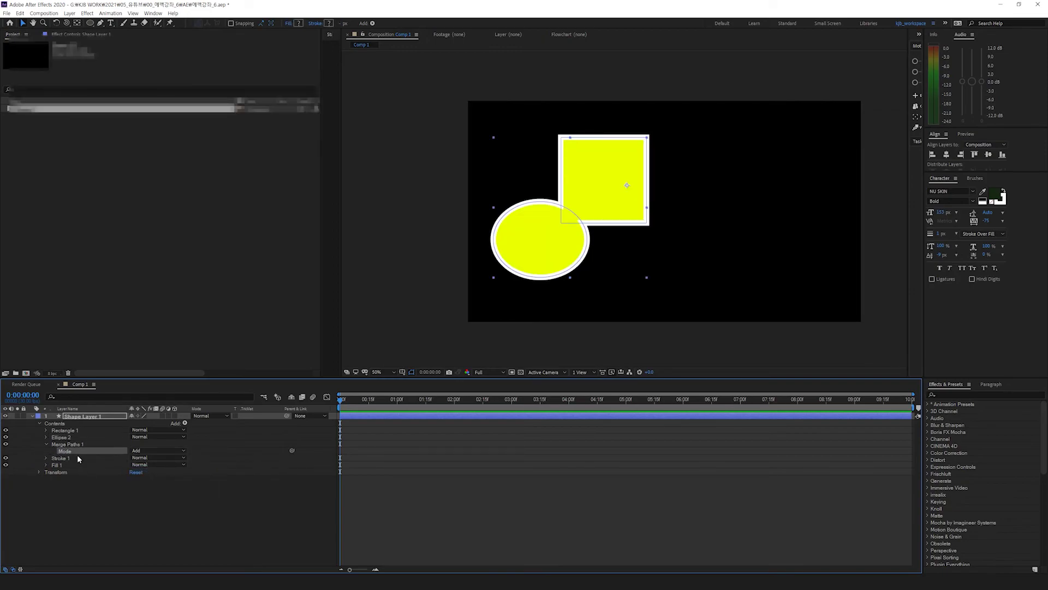
Step: Hide the merged shape's stroke and fill, toggle Merge Paths 1 off and on, and show the stroke and fill again
click(5, 444)
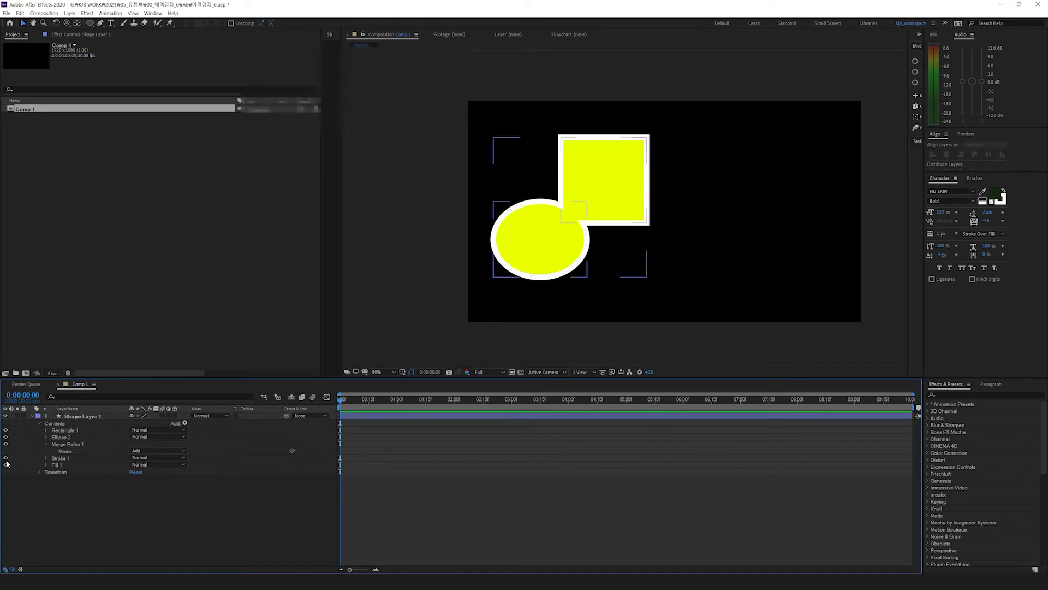
drag(6, 458, 5, 465)
click(505, 252)
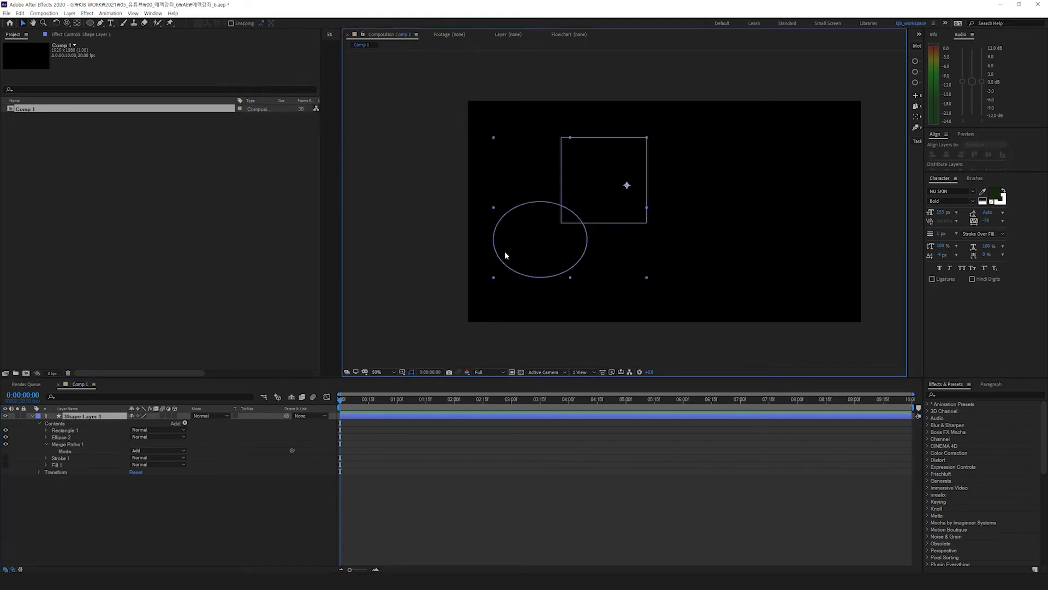
click(5, 444)
click(5, 444)
drag(5, 458, 5, 470)
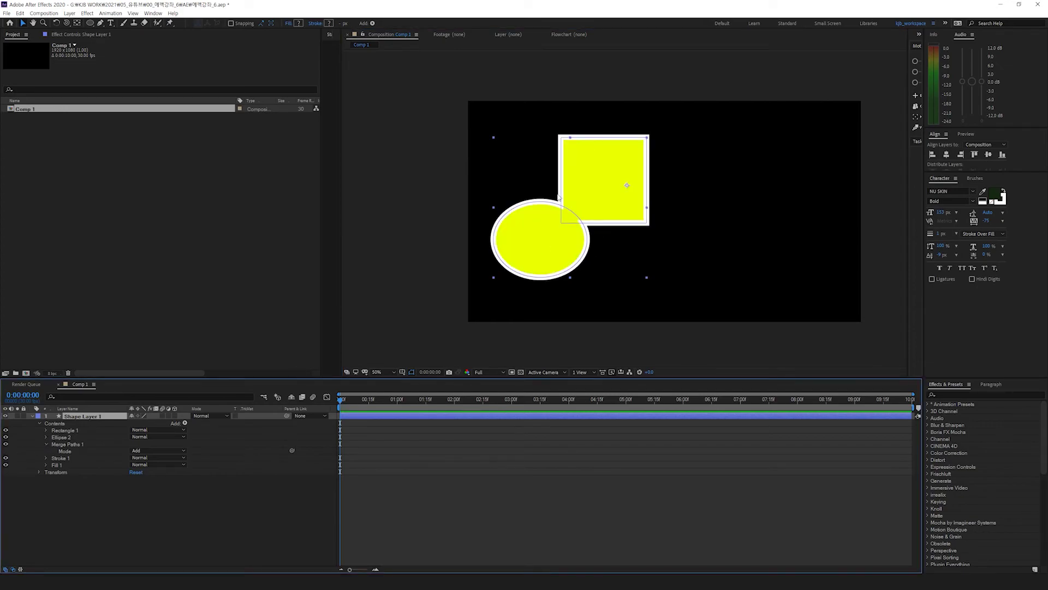
Step: Delete Merge Paths 1, Stroke 1 and Fill 1 from the shape layer's contents
click(60, 465)
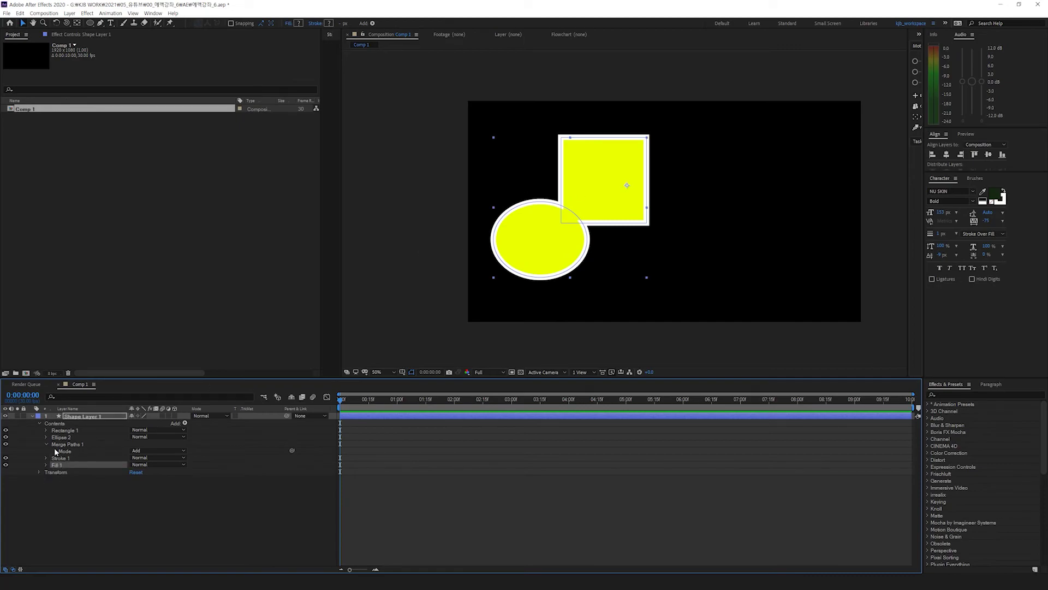
click(46, 445)
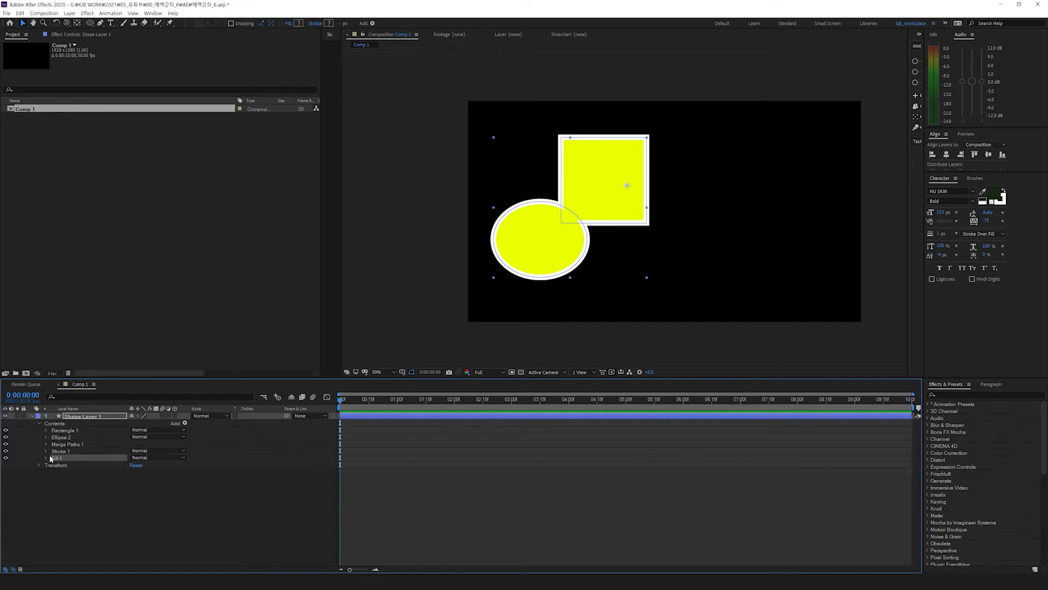
click(5, 452)
click(5, 451)
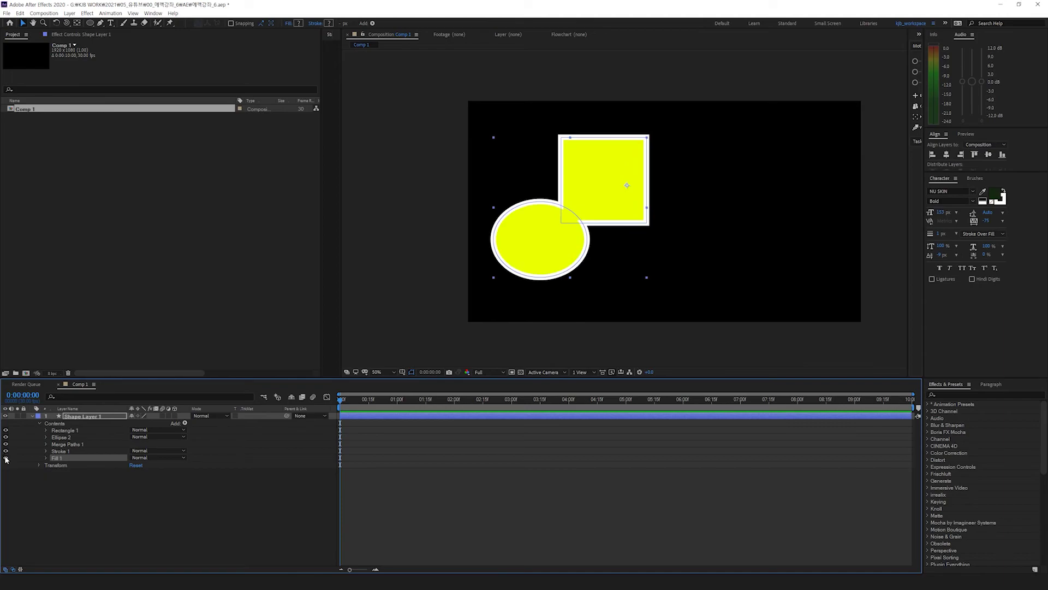
click(62, 444)
shift+click(57, 459)
key(Delete)
Step: Try Offset Paths on the rectangle and ellipse with an increased Amount and the Round Join line join
click(185, 423)
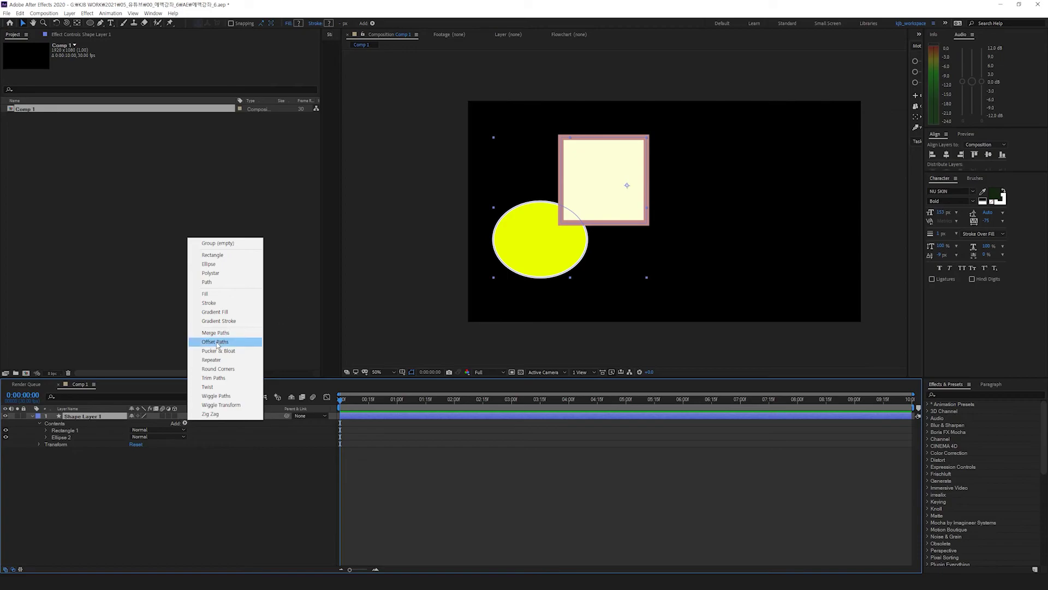
click(237, 342)
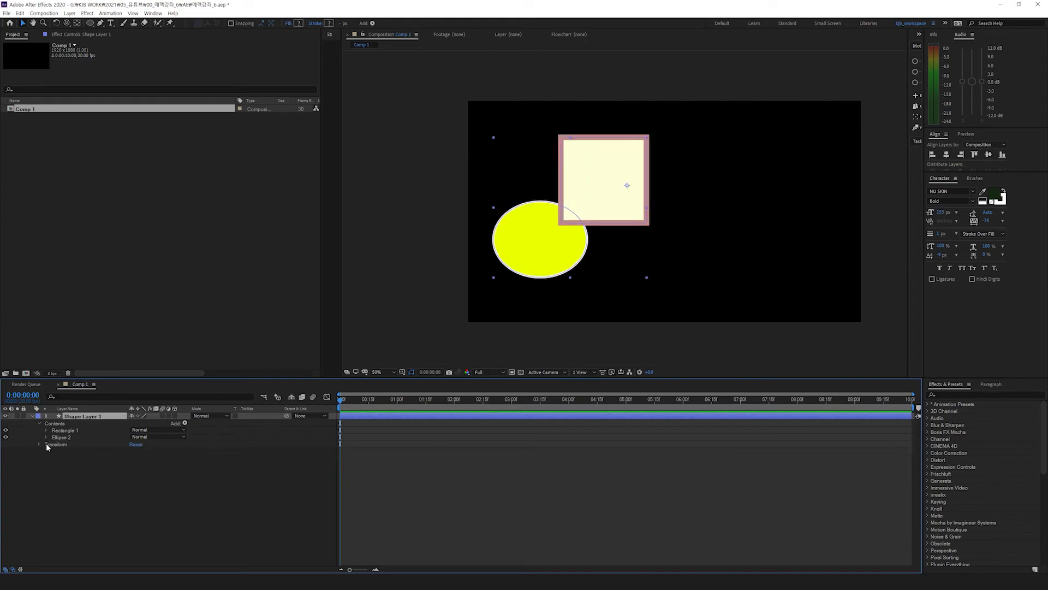
click(47, 447)
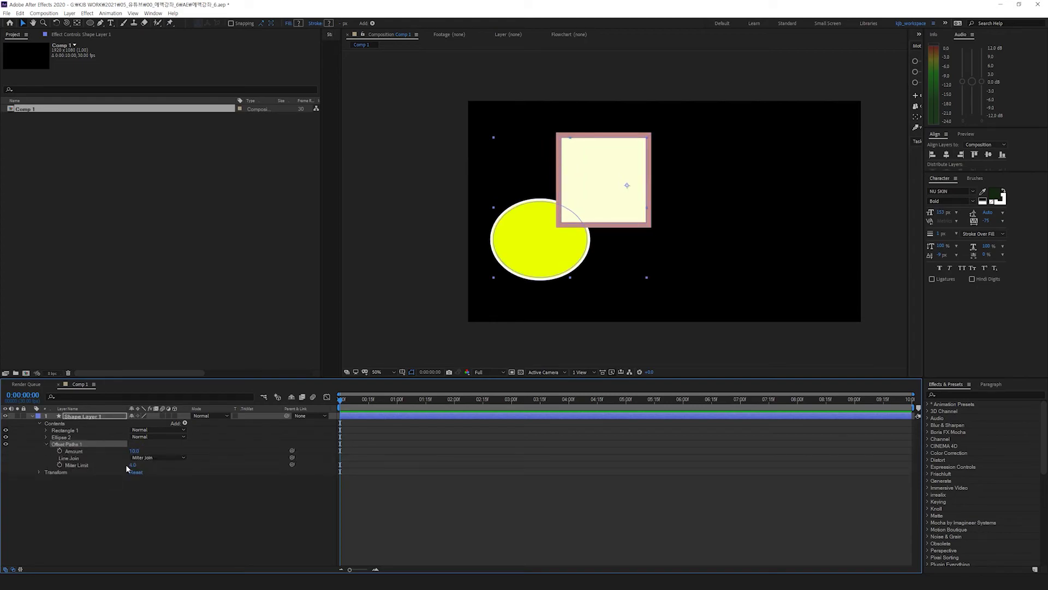
drag(135, 451, 186, 469)
click(147, 457)
click(143, 475)
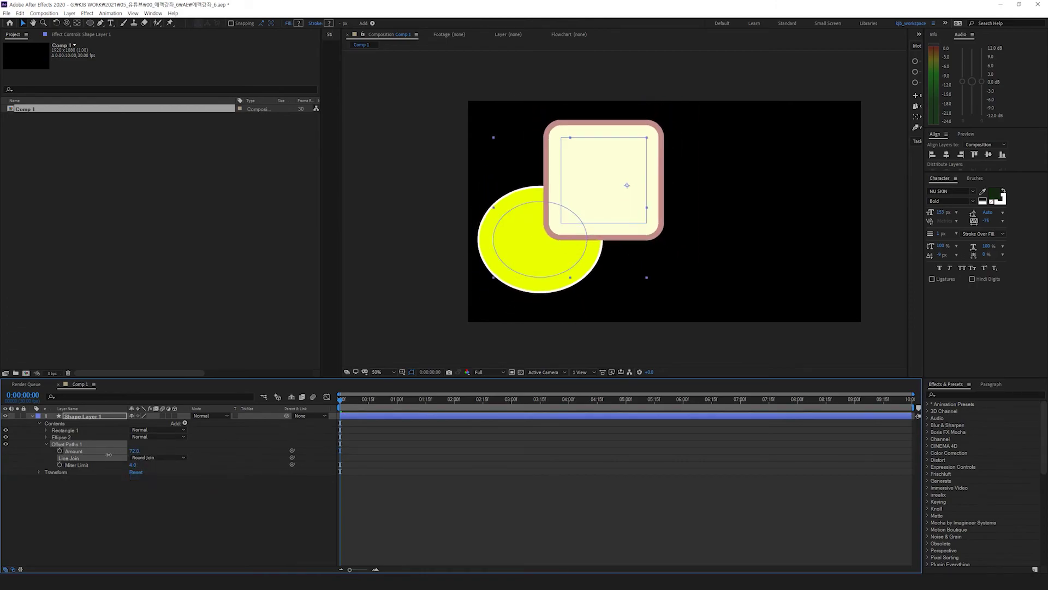
Step: Undo the line join change and delete Offset Paths 1 from the layer contents
key(ctrl+z)
key(Delete)
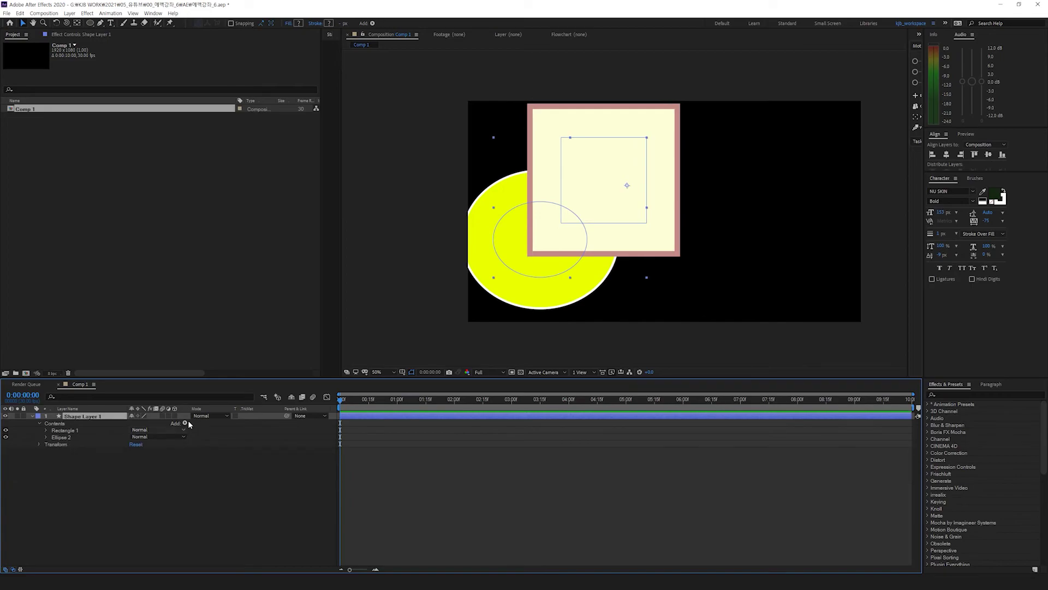
click(185, 423)
click(129, 475)
Step: Delete Rectangle 1 and centre the remaining ellipse horizontally and vertically in the composition
click(62, 436)
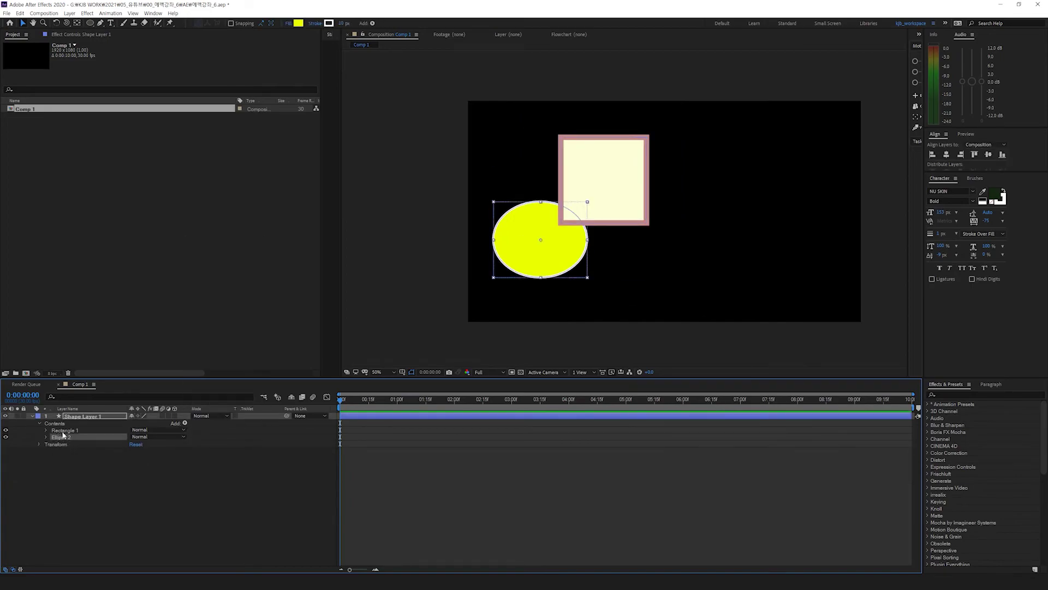
click(64, 431)
key(Delete)
click(550, 256)
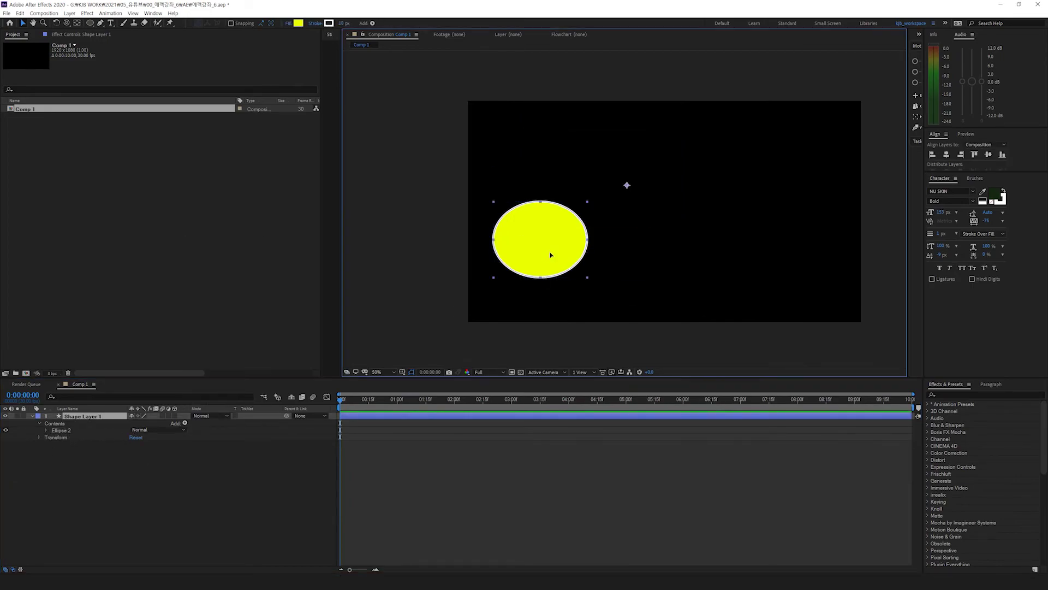
click(946, 154)
click(988, 154)
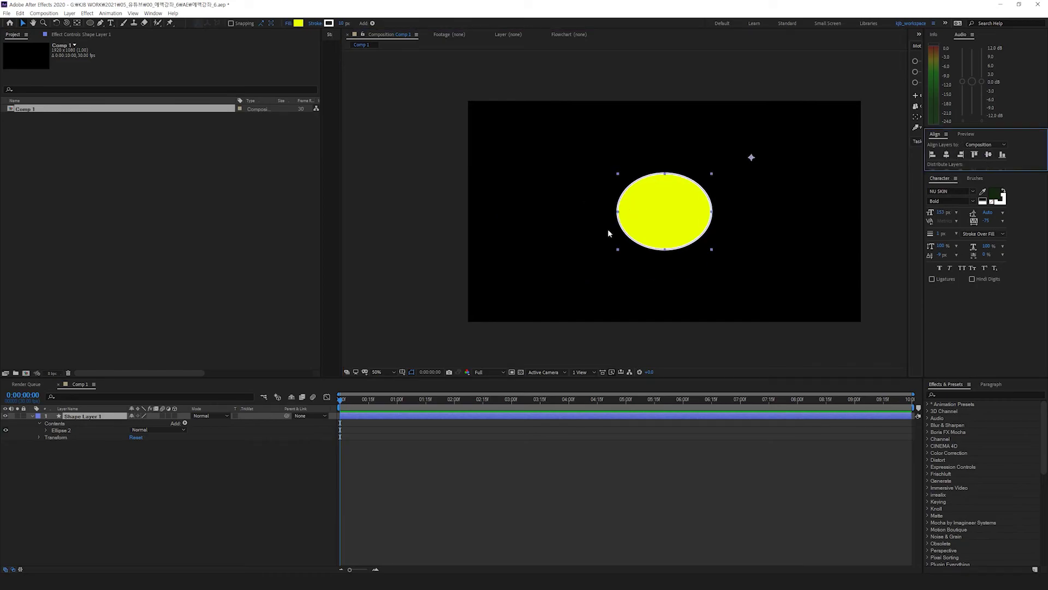
Step: Try Pucker & Bloat on the ellipse with different amounts, and undo the operator
click(186, 423)
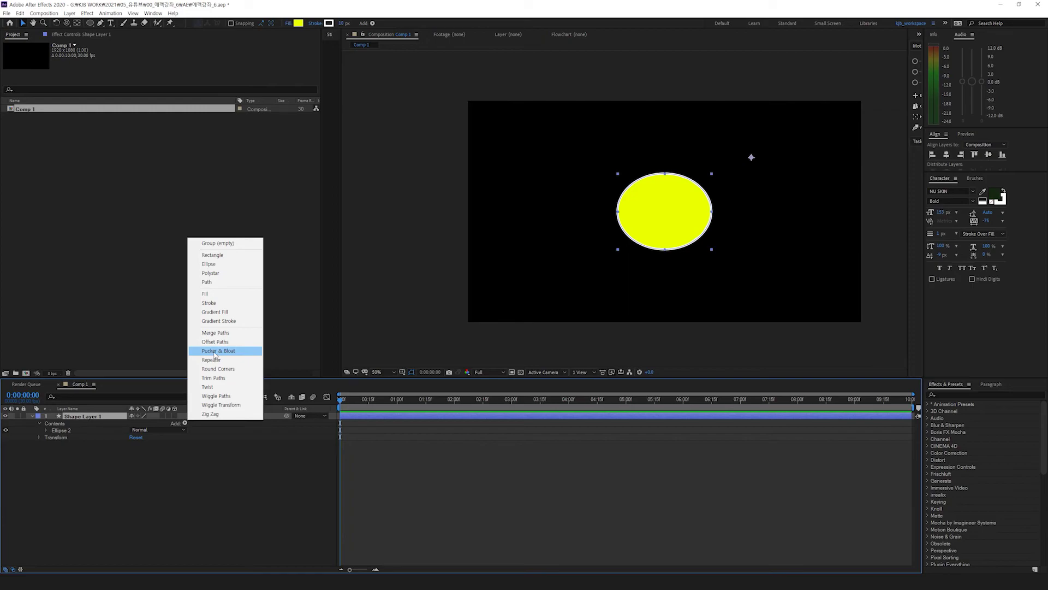
click(218, 351)
click(47, 438)
mouse_move(139, 441)
mouse_down()
mouse_move(98, 451)
mouse_move(147, 455)
mouse_up()
key(ctrl+z)
key(ctrl+z)
key(ctrl+z)
Step: Replace Ellipse 2 with a nearly square rectangle drawn in the middle of the composition
click(184, 423)
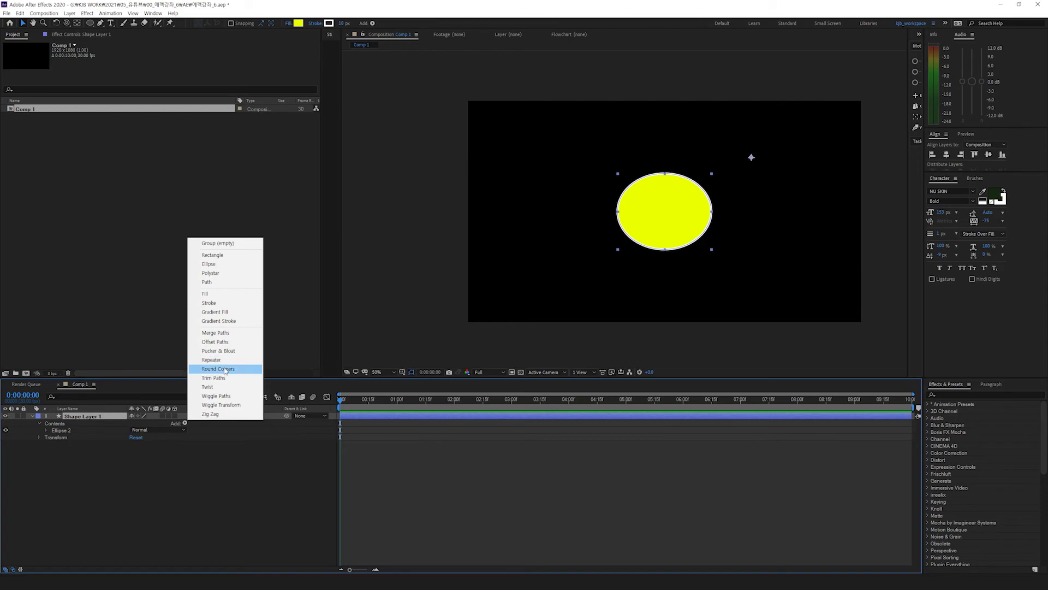
key(Escape)
click(62, 430)
key(Delete)
drag(90, 26, 109, 32)
drag(602, 151, 719, 263)
Step: Add Round Corners to Rectangle 1 and increase its Radius until the corners are strongly rounded
click(185, 423)
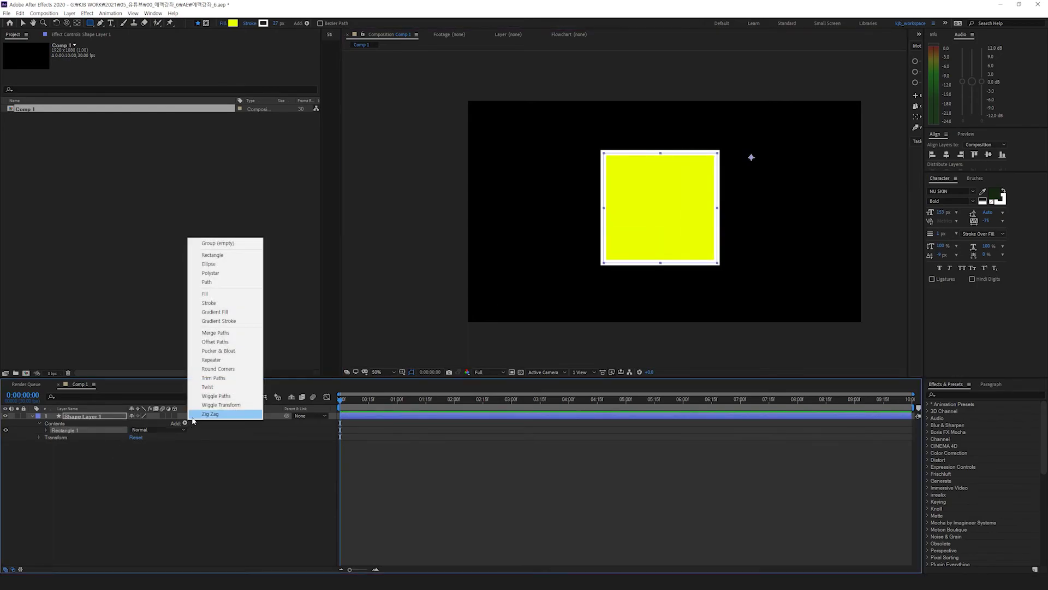
click(216, 368)
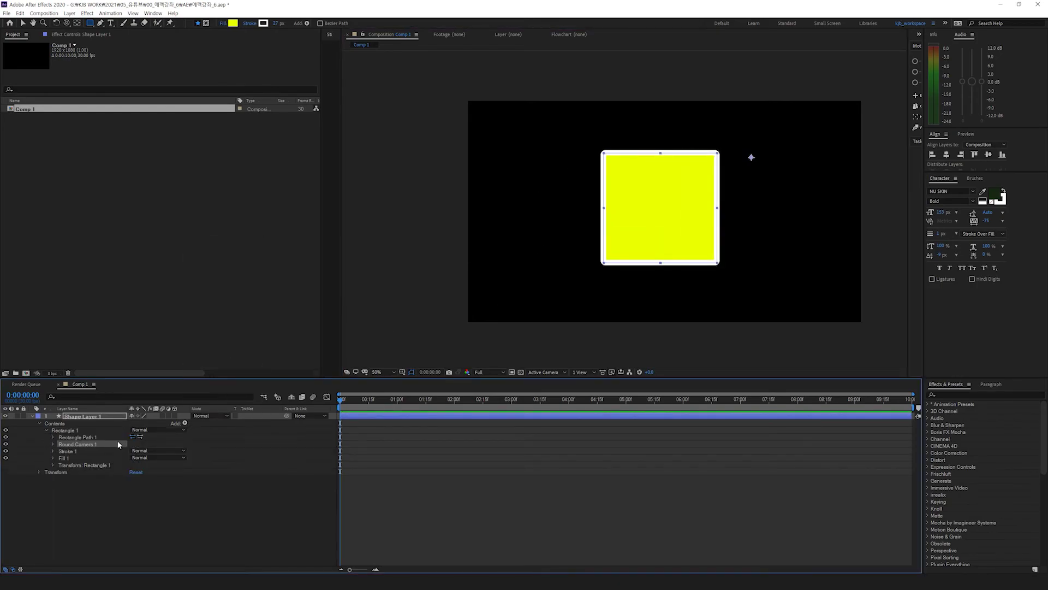
click(53, 444)
drag(136, 451, 212, 457)
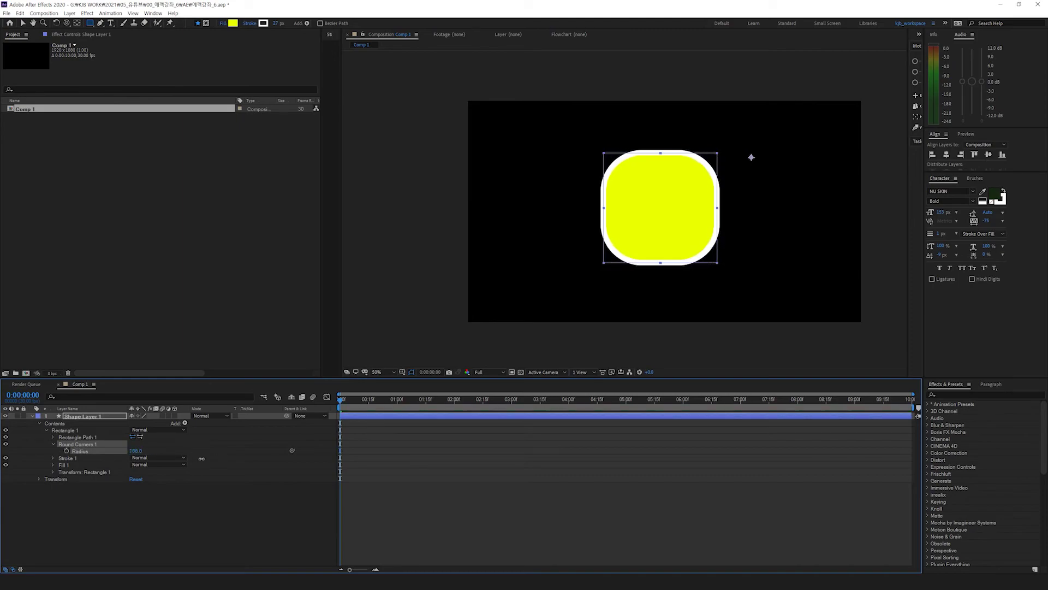
Step: Draw a smaller rectangle beside the large one and raise its Rectangle Path Roundness to about 113
mouse_move(90, 23)
mouse_down()
mouse_move(127, 41)
mouse_move(110, 31)
mouse_up()
drag(536, 150, 592, 208)
click(46, 431)
click(53, 437)
drag(135, 458, 159, 461)
Step: Delete Rectangle 2 and remove Round Corners 1 from Rectangle 1
click(63, 431)
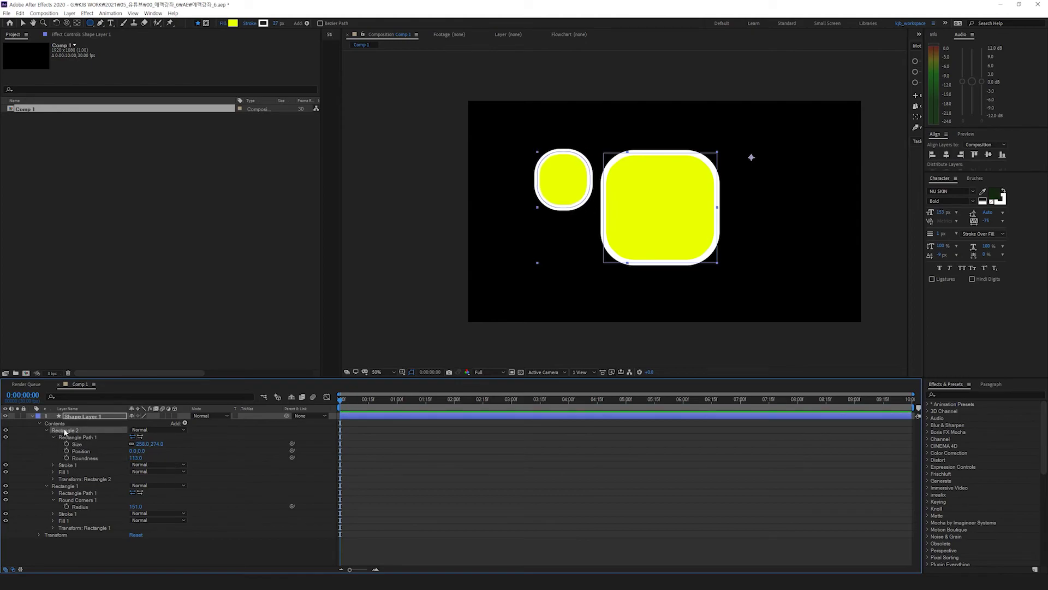
key(Delete)
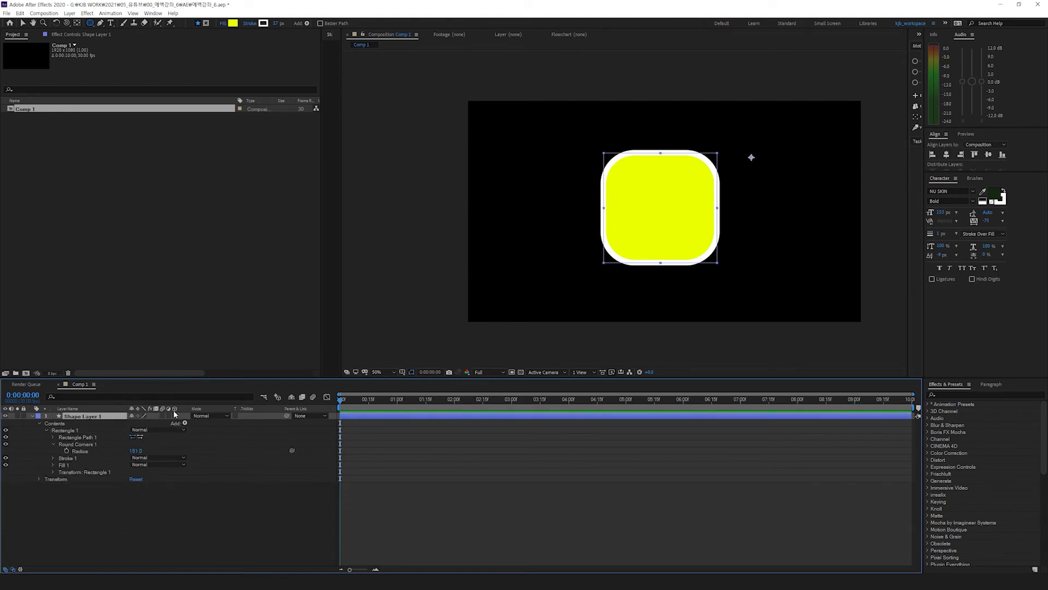
click(77, 444)
key(Delete)
Step: Add Trim Paths to the shape layer and show its properties
click(184, 424)
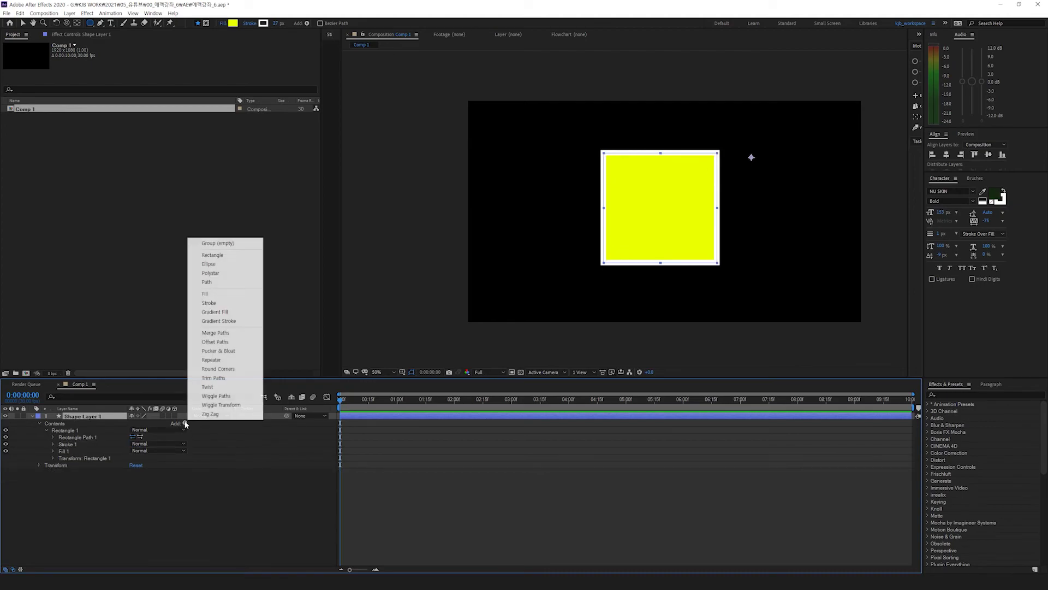
click(214, 377)
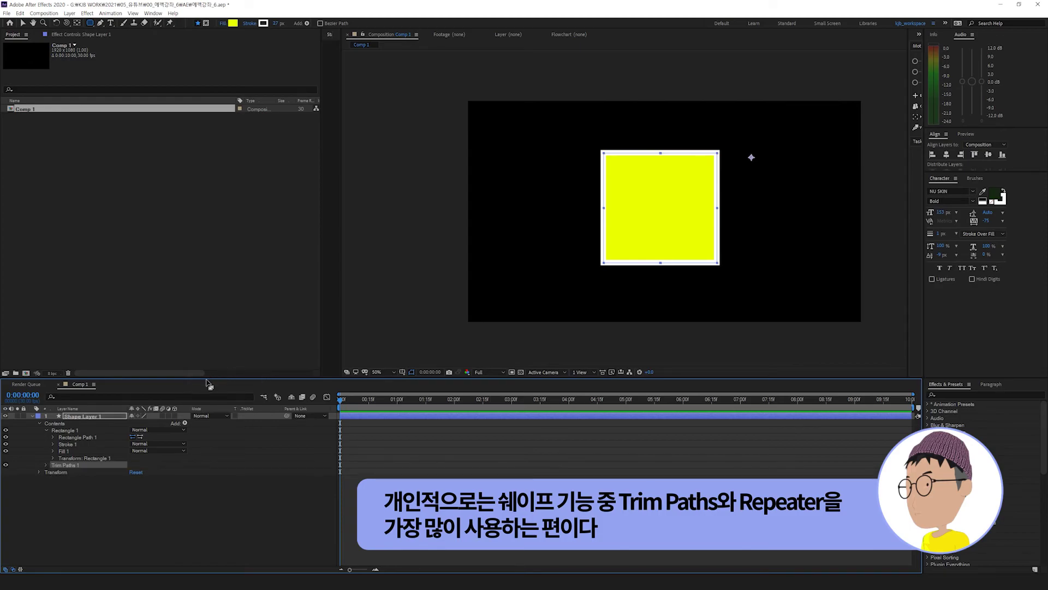
click(47, 465)
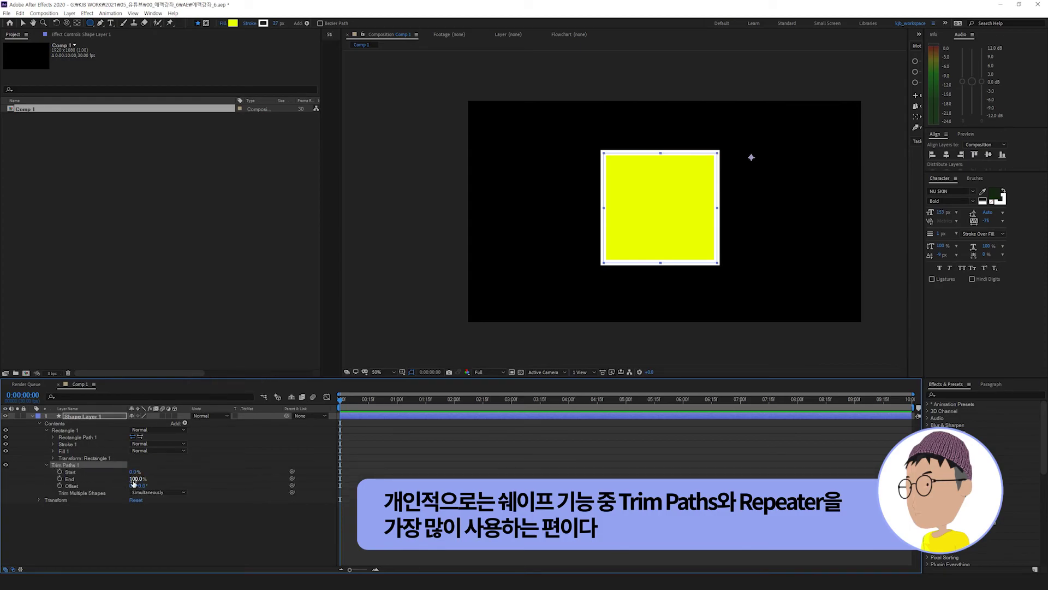
Step: Set the rectangle's fill to None and reduce the End of Trim Paths 1 to 70%
click(223, 24)
click(484, 268)
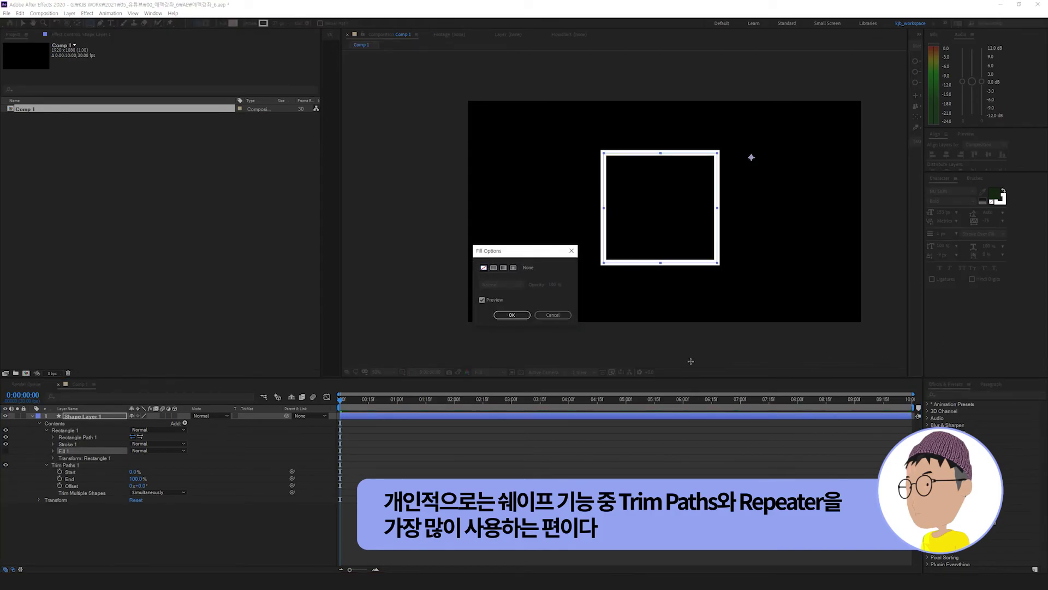
click(512, 314)
mouse_move(136, 479)
mouse_down()
mouse_move(111, 483)
mouse_move(133, 479)
mouse_up()
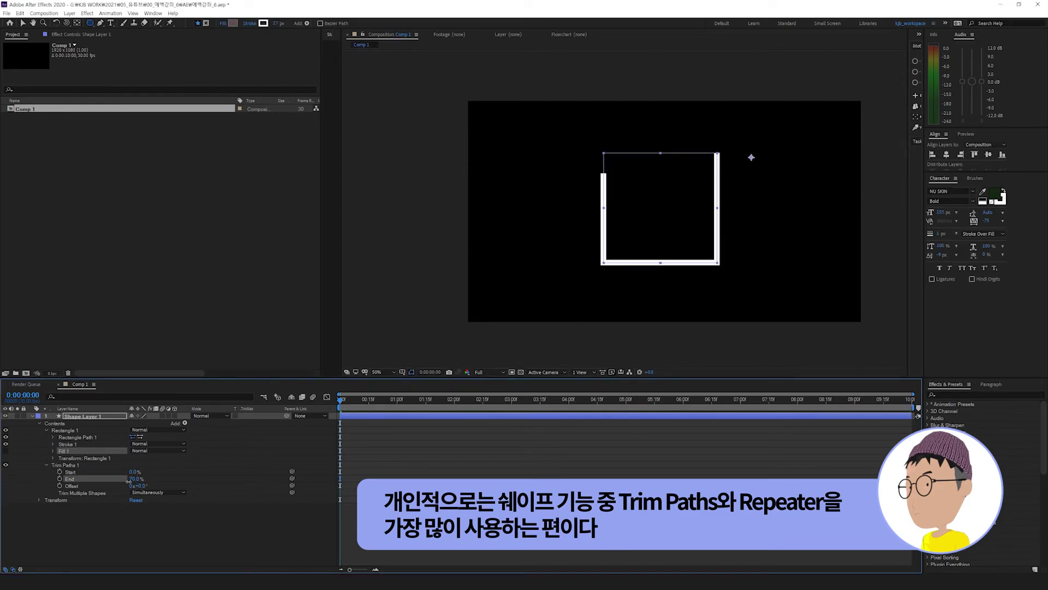
Step: Give the rectangle a red fill, FF0000
click(232, 23)
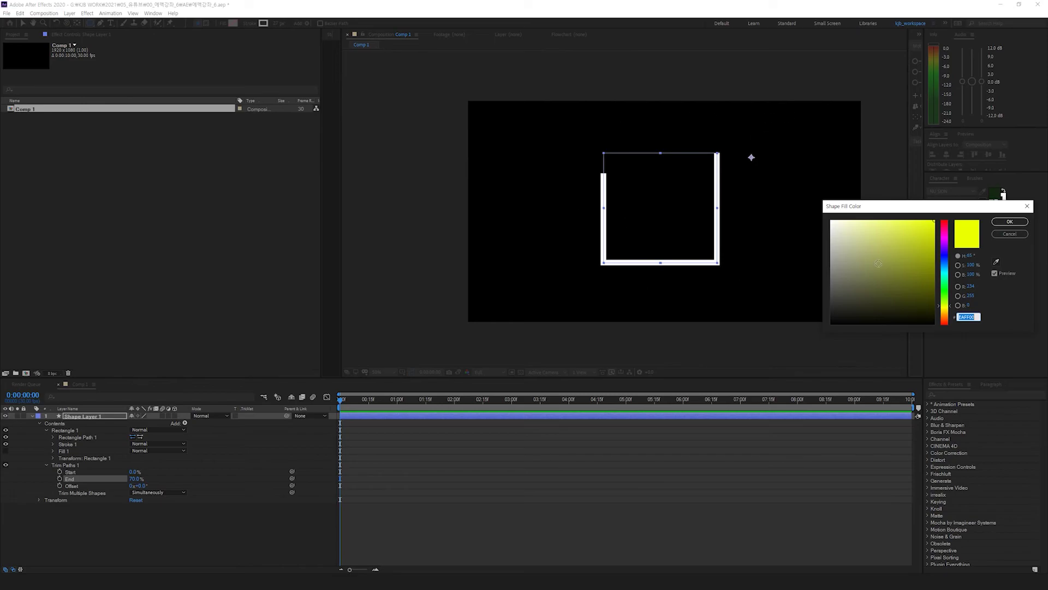
click(945, 231)
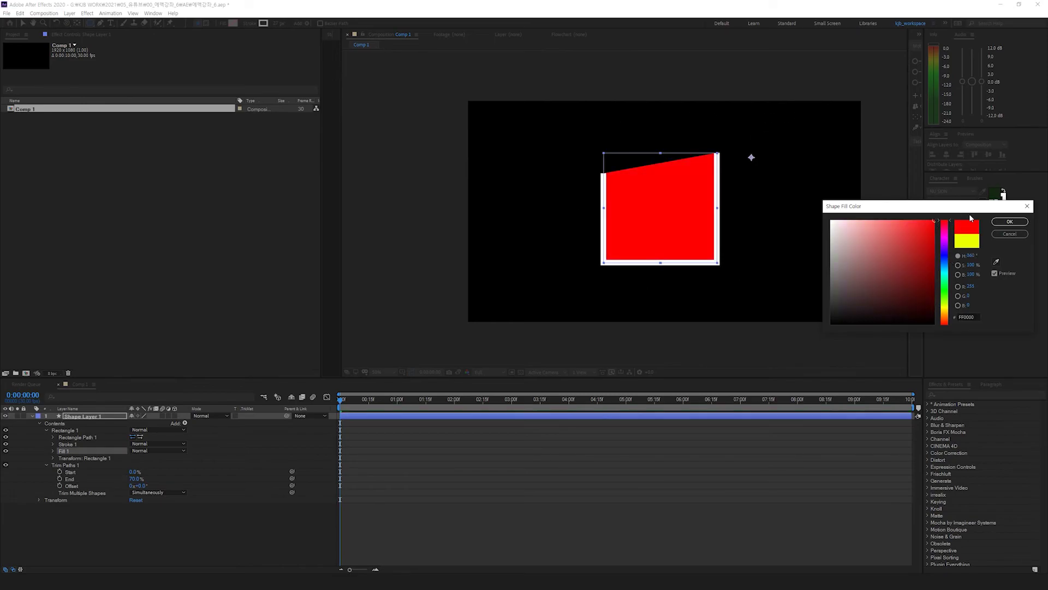
click(1009, 221)
Step: Try other End and Offset values for Trim Paths 1 and reset its Offset to 0
mouse_move(132, 480)
mouse_down()
mouse_move(120, 481)
mouse_move(220, 494)
mouse_move(144, 486)
mouse_up()
click(144, 486)
text(0)
key(Return)
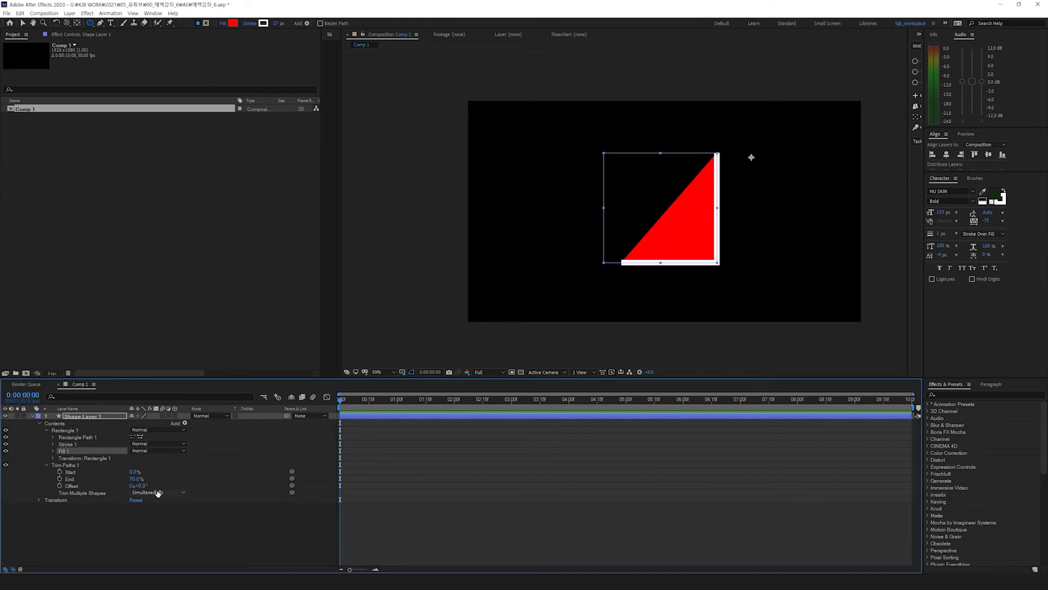
Step: Try the Individually option for Trim Multiple Shapes and undo it
click(164, 493)
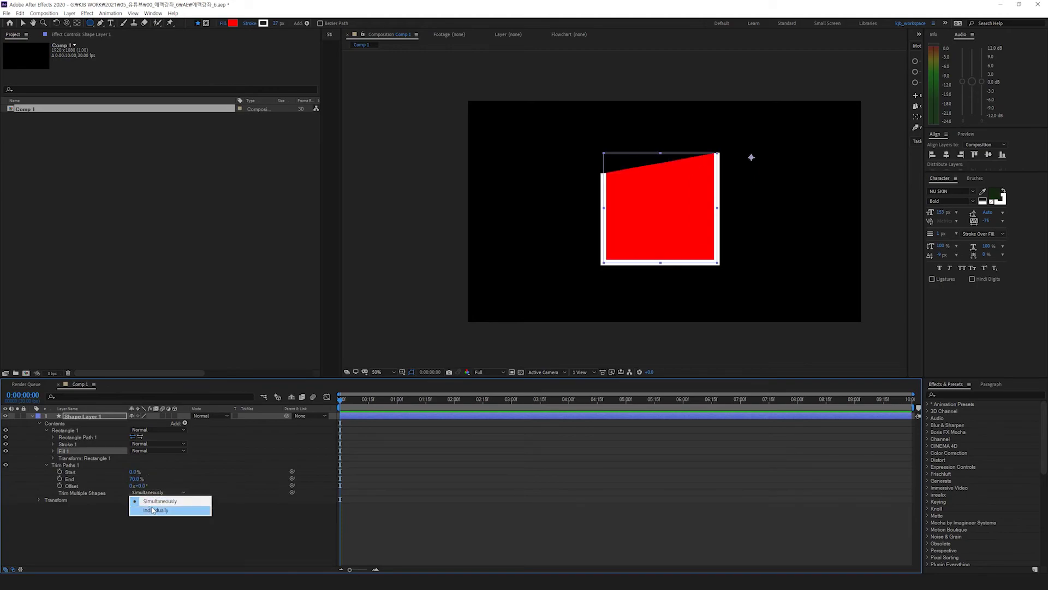
click(153, 510)
click(148, 493)
click(151, 510)
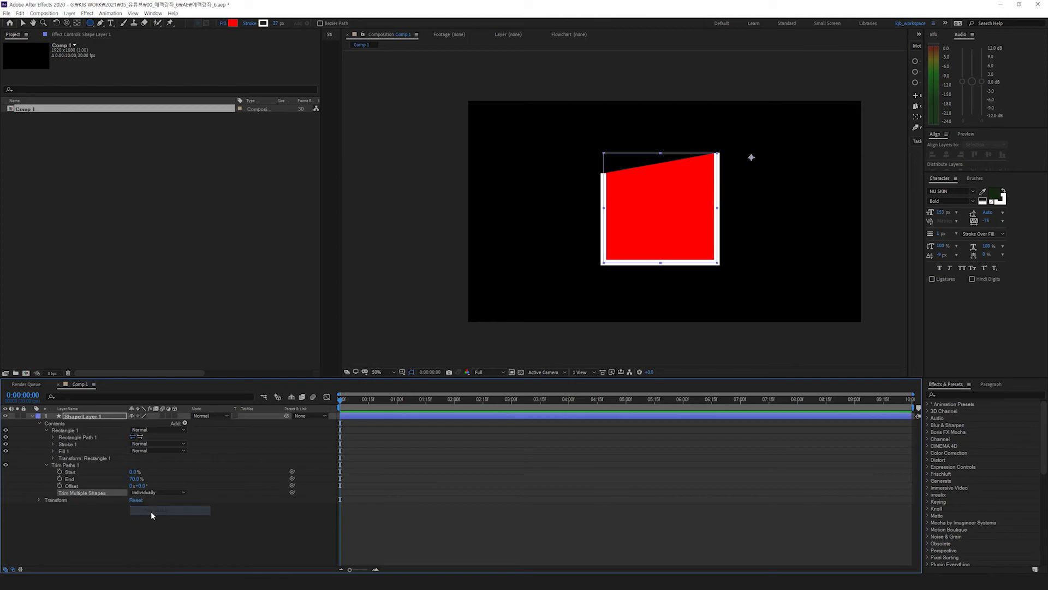
key(ctrl+z)
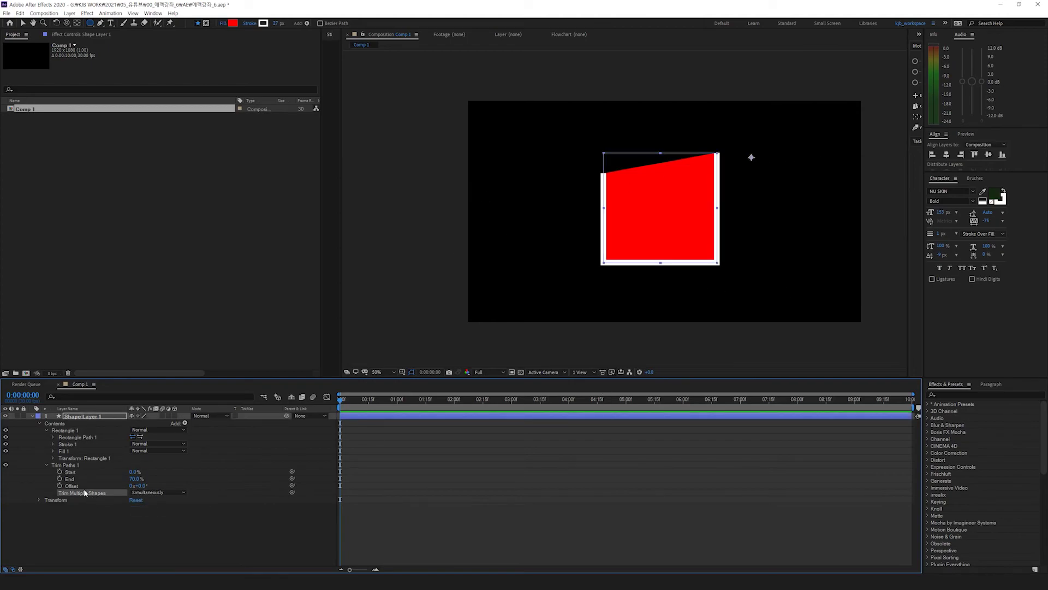
Step: Replace Trim Paths 1 with a Twist operator and raise its Angle to about 164
click(68, 465)
key(Delete)
click(185, 423)
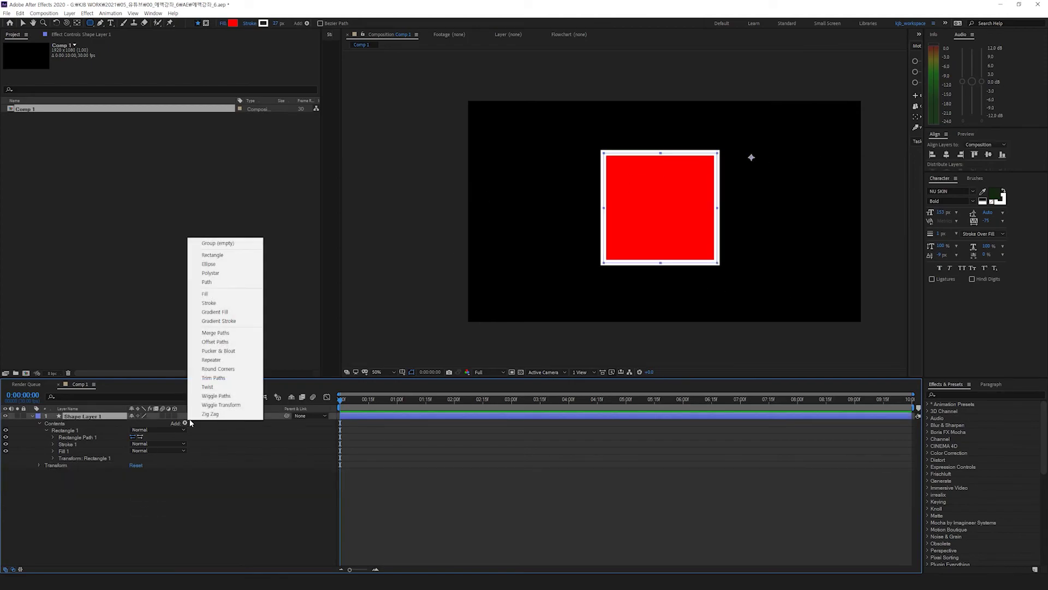
click(214, 387)
click(46, 464)
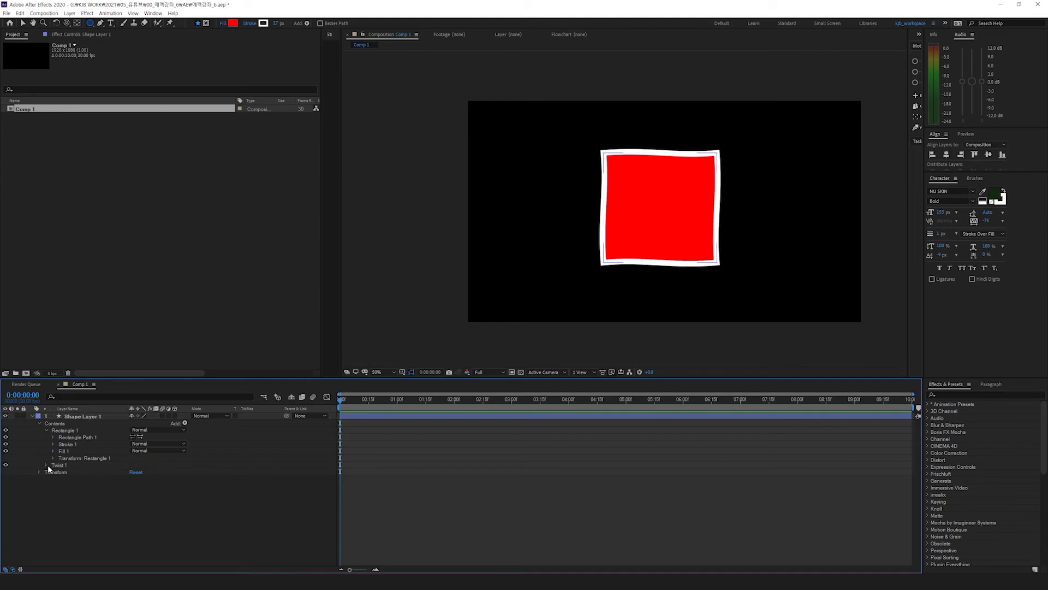
drag(134, 471, 213, 479)
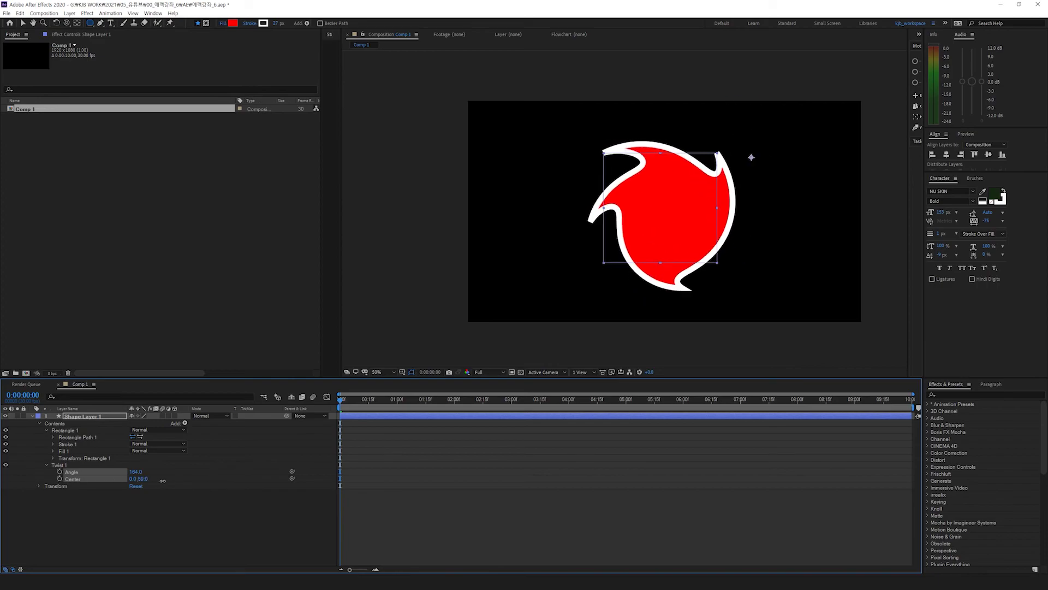
Step: Try shifting the Center of Twist 1 vertically and horizontally, undo the shifts and select Twist 1
drag(126, 477, 181, 489)
key(ctrl+z)
click(185, 424)
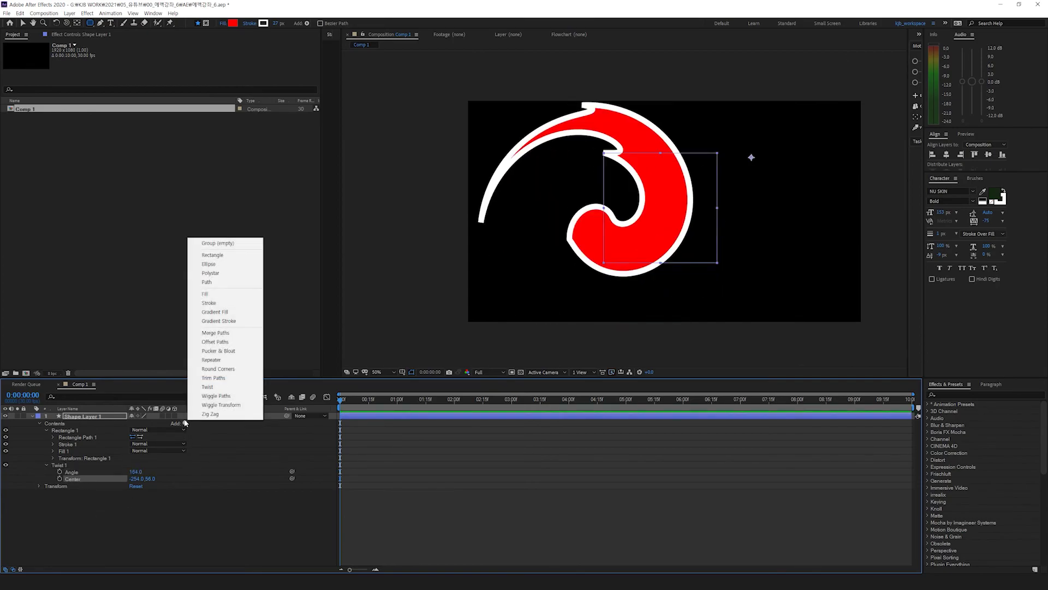
key(Escape)
key(ctrl+z)
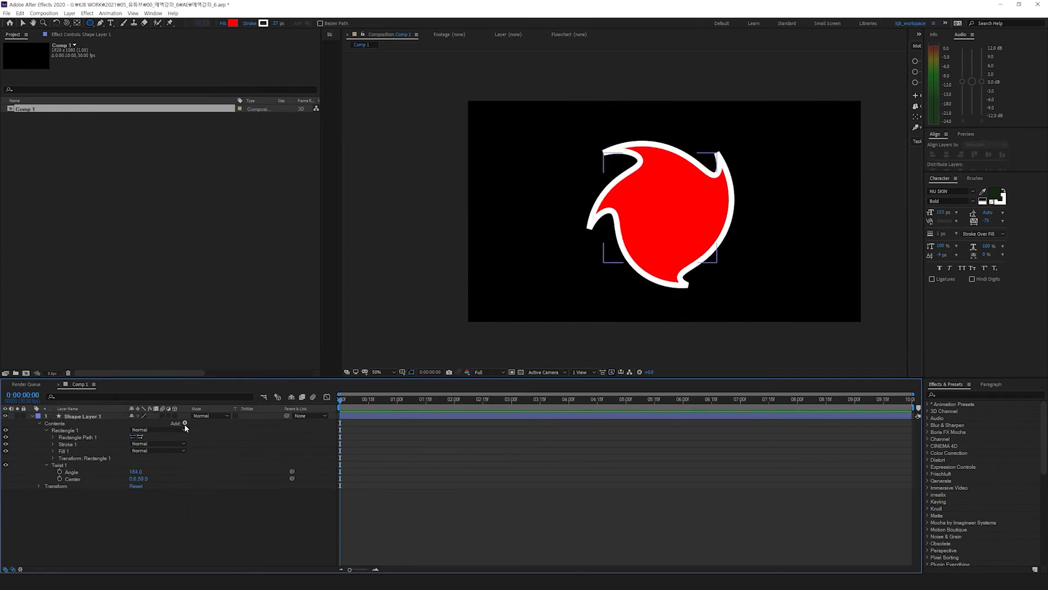
click(75, 465)
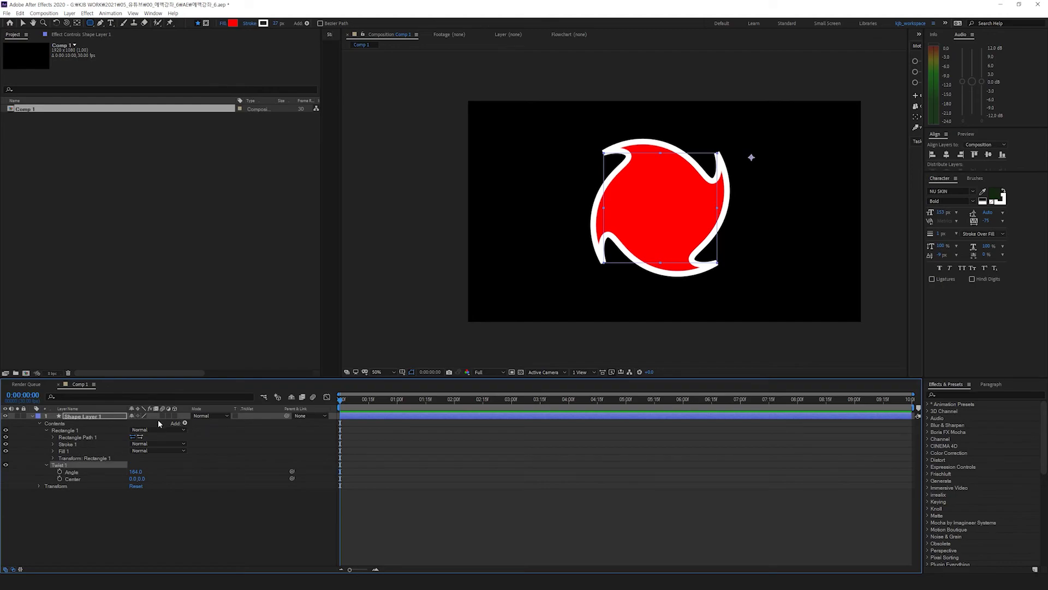
Step: Replace the Twist 1 operator with Wiggle Paths and preview the wiggling rectangle outline
key(Delete)
click(185, 423)
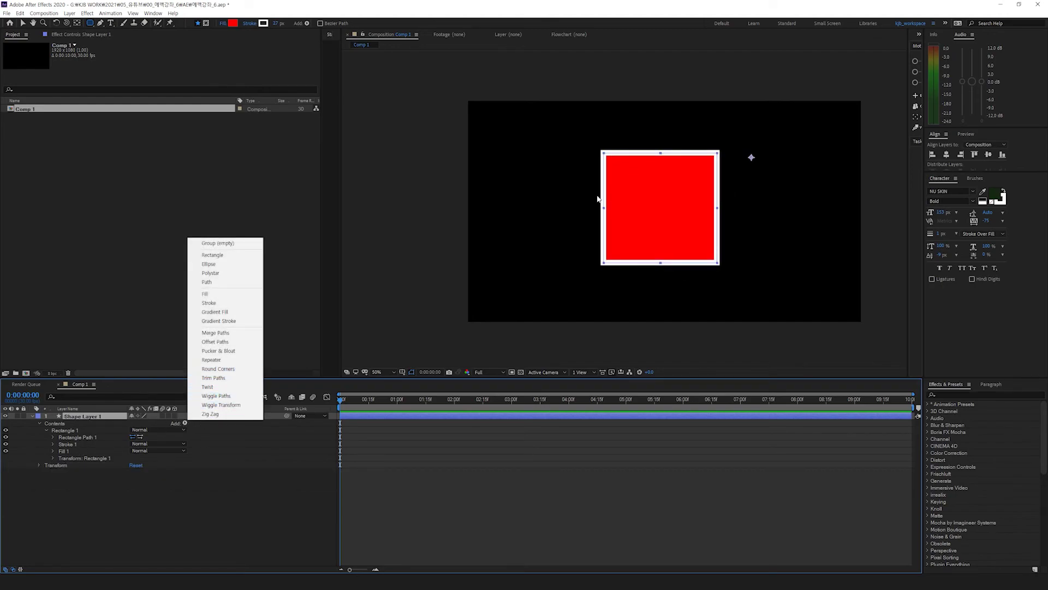
click(233, 398)
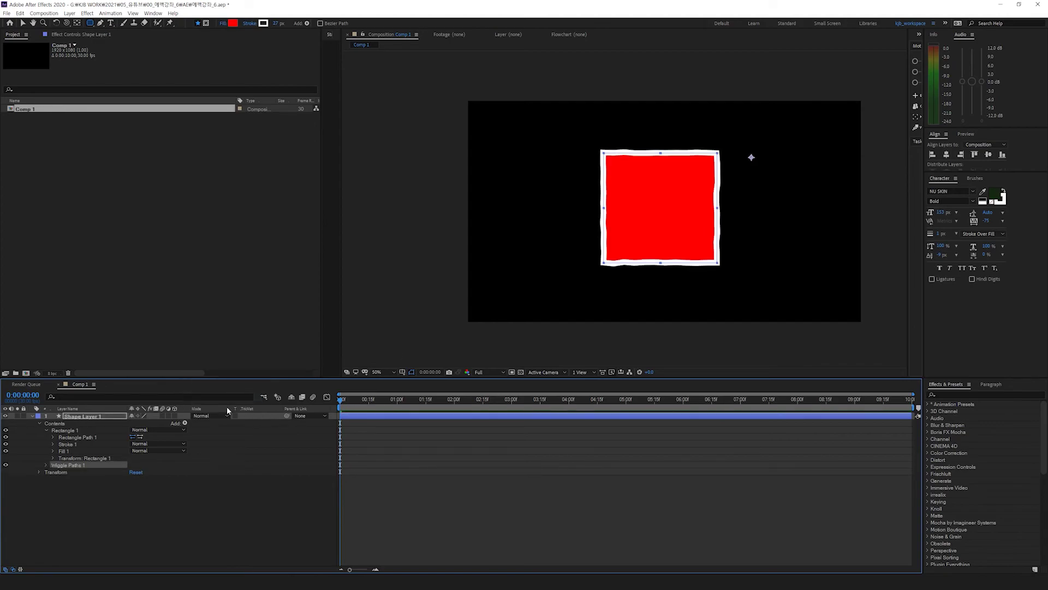
key(space)
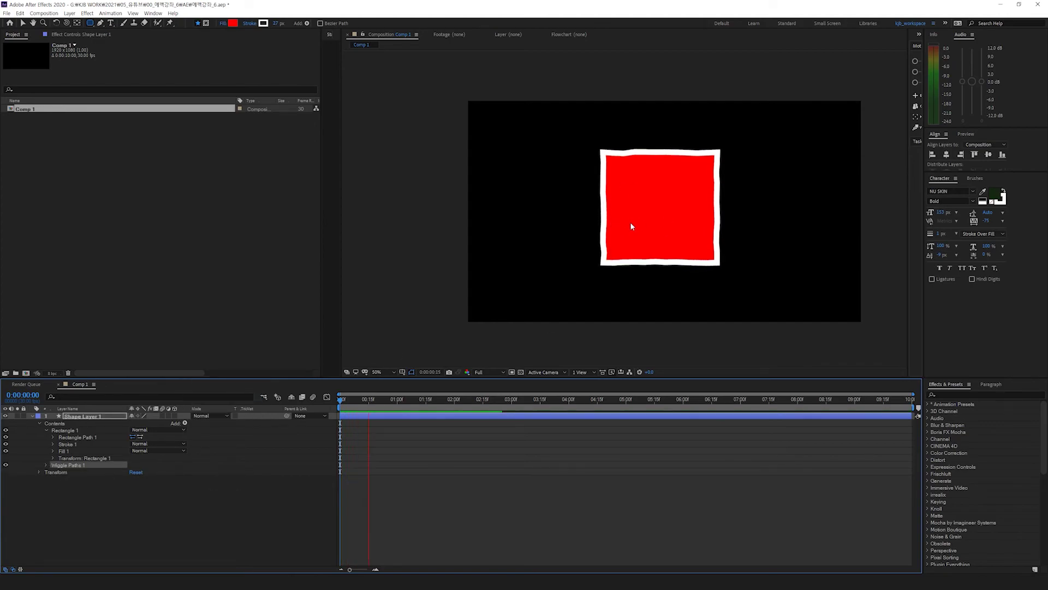
Step: Set Wiggle Paths 1 to a Size of 72 and 81 Wiggles/Second, and preview the faster motion
click(46, 464)
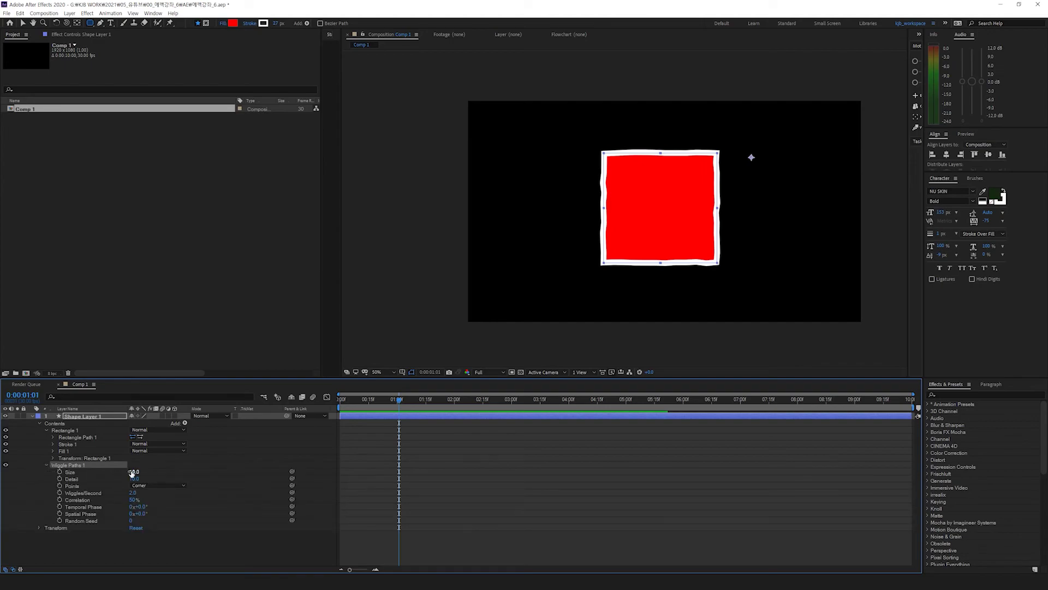
drag(134, 472, 175, 490)
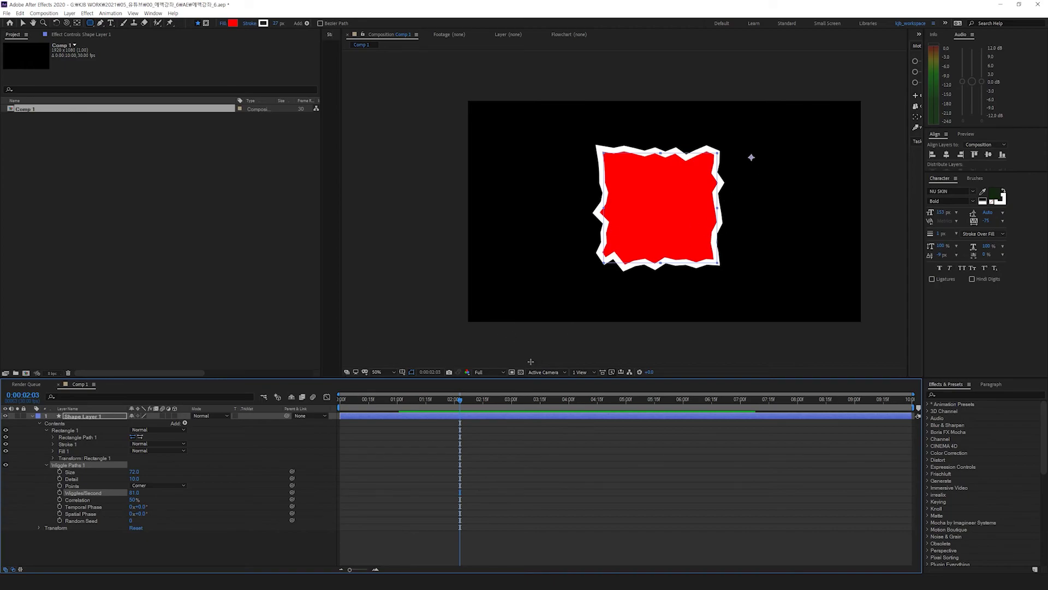
key(space)
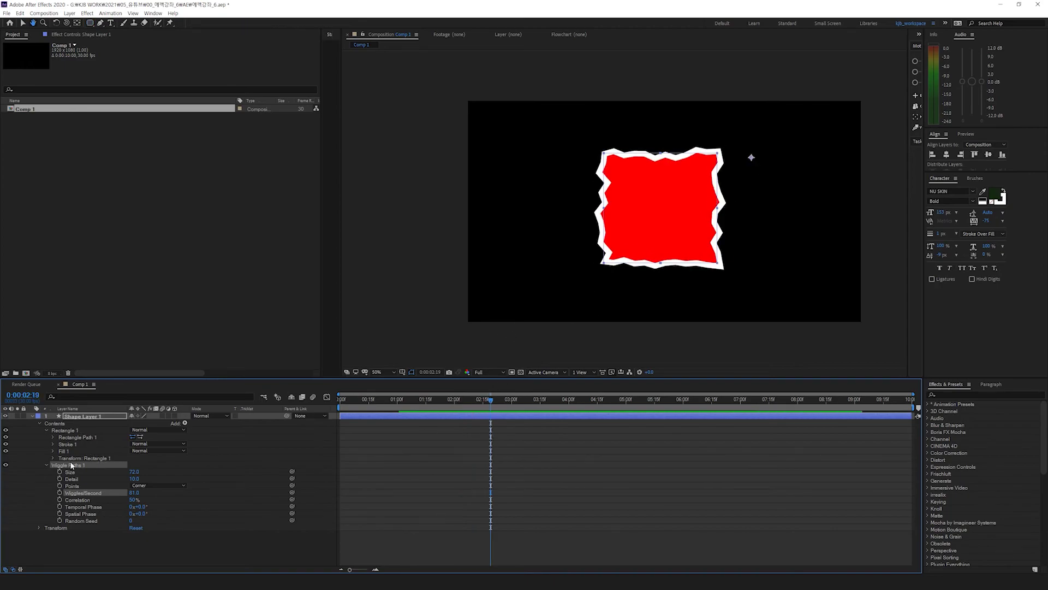
Step: Replace Wiggle Paths 1 with a Zig Zag operator, setting Size to 31 and Ridges per segment to 31
key(Delete)
click(185, 423)
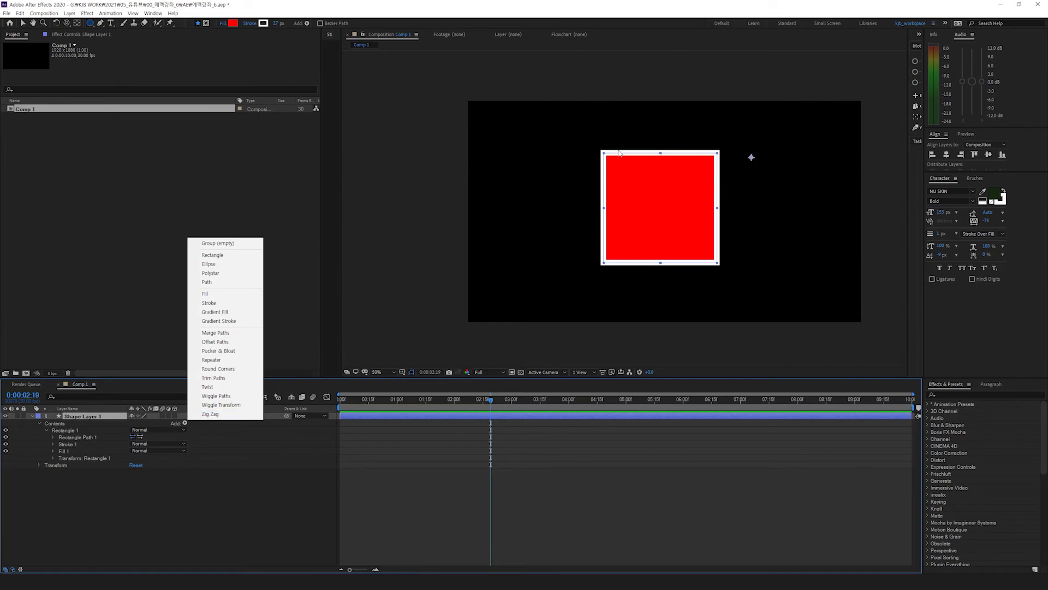
click(211, 414)
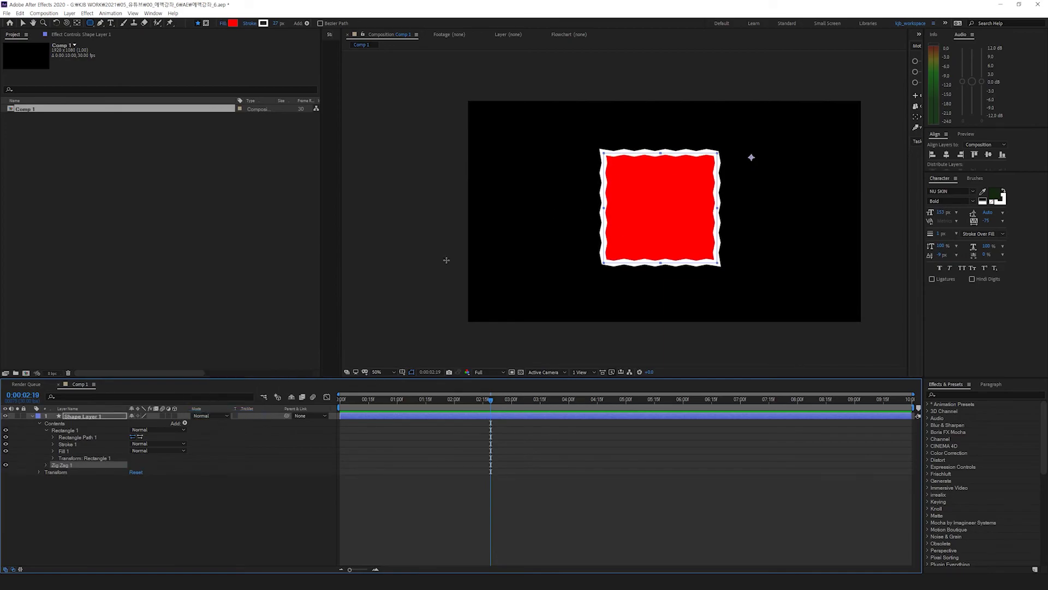
click(46, 465)
mouse_move(133, 472)
mouse_down()
mouse_move(147, 471)
mouse_move(124, 481)
mouse_move(141, 481)
mouse_up()
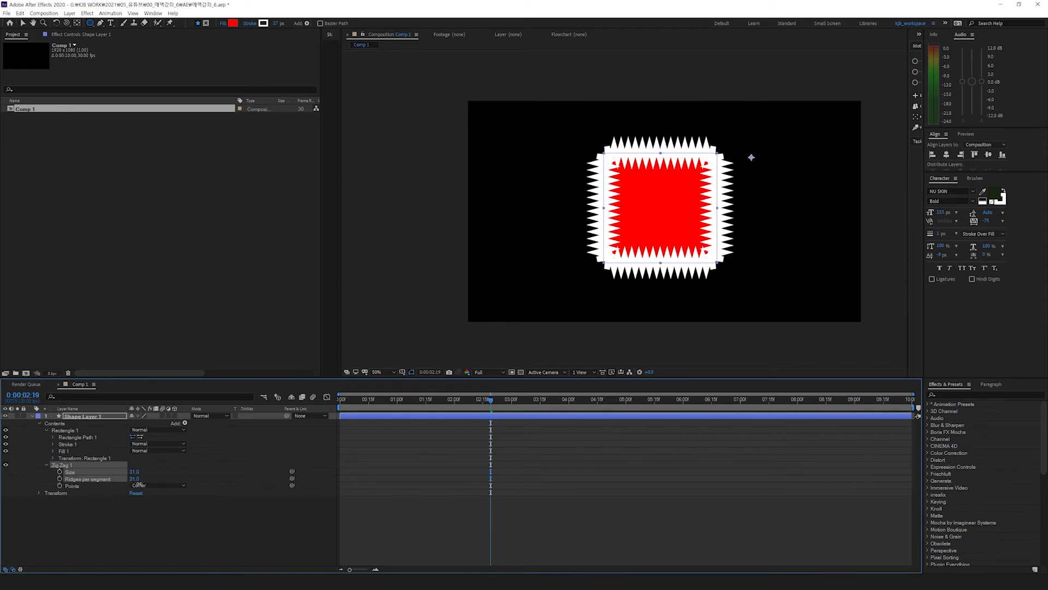
Step: Replace Zig Zag 1 with a Repeater, look through its transform properties and set Copies to 7
key(Delete)
click(185, 423)
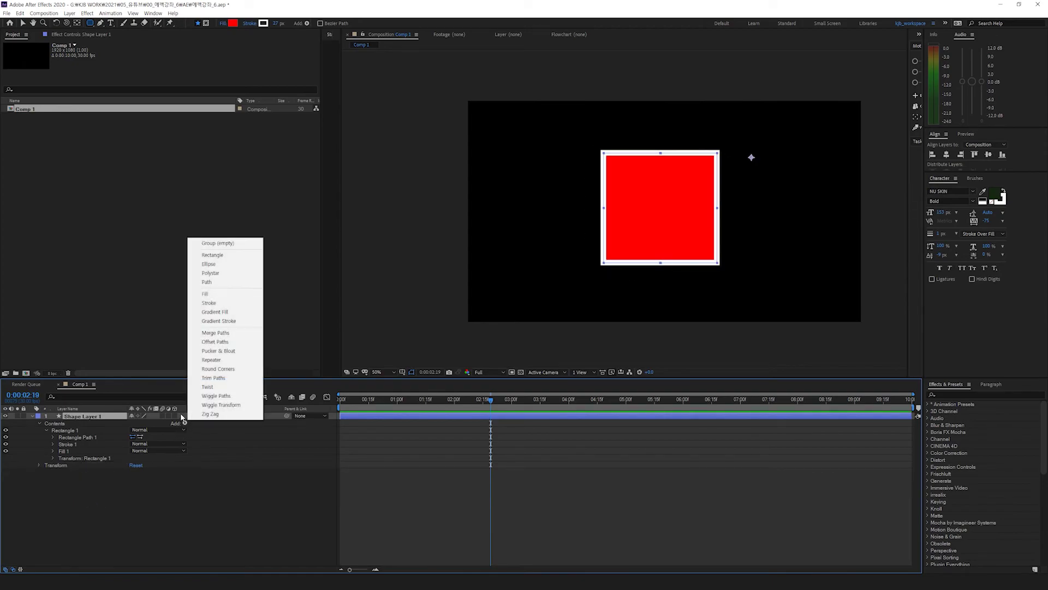
click(224, 361)
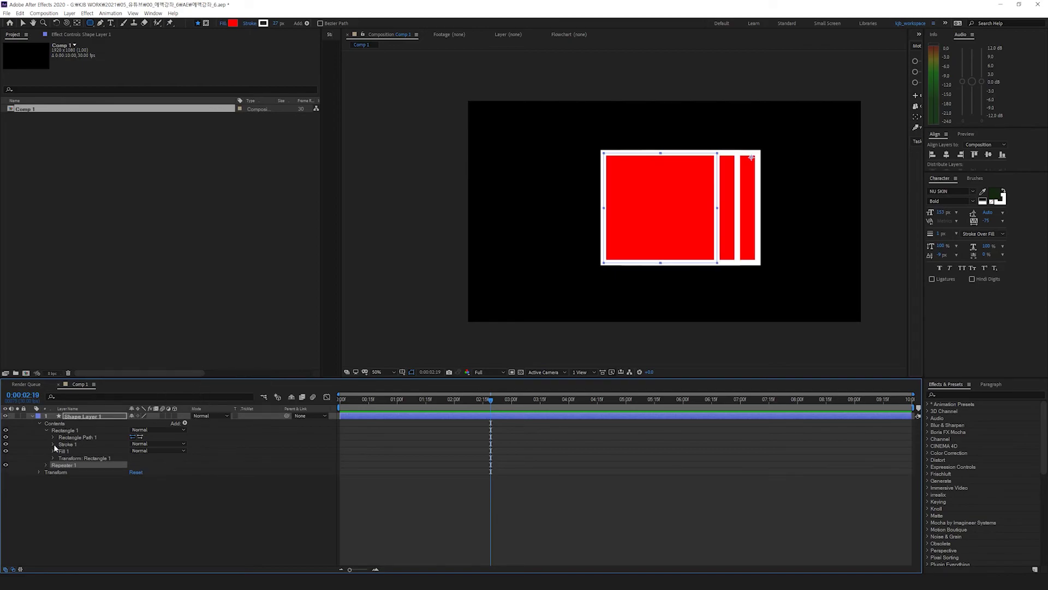
click(47, 464)
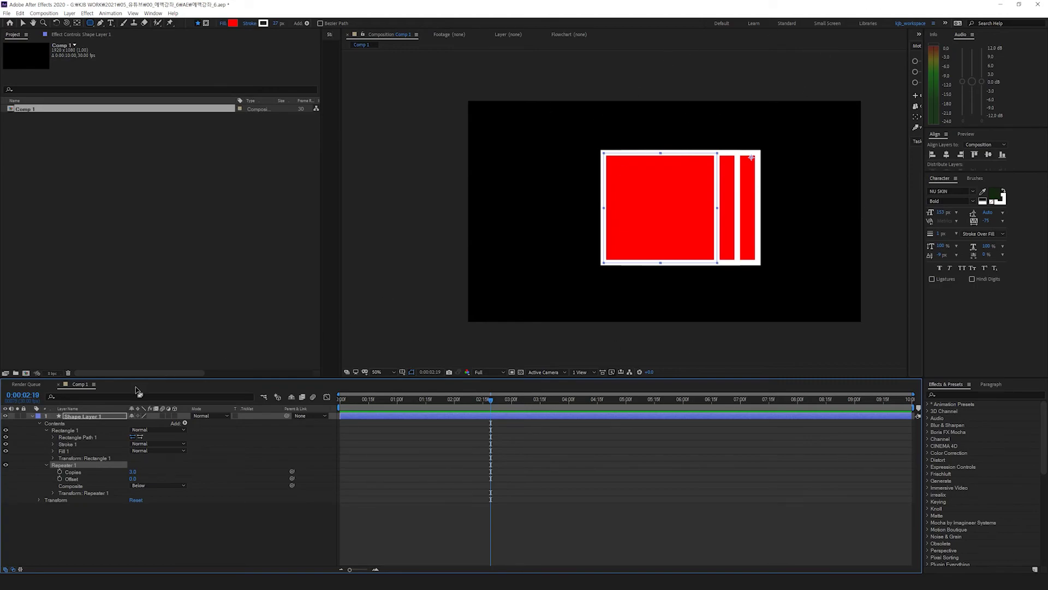
click(53, 493)
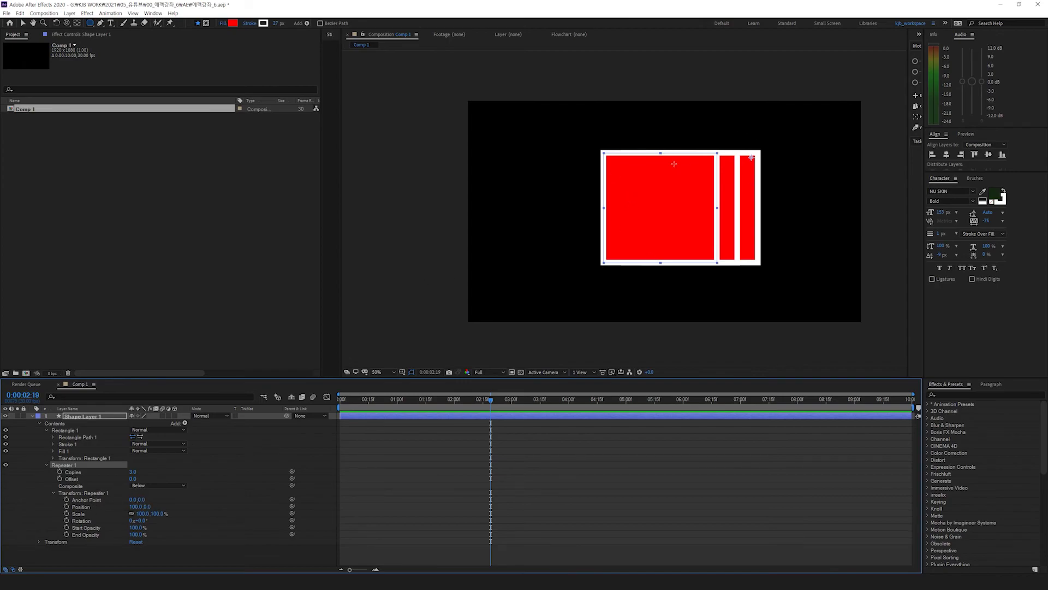
click(53, 493)
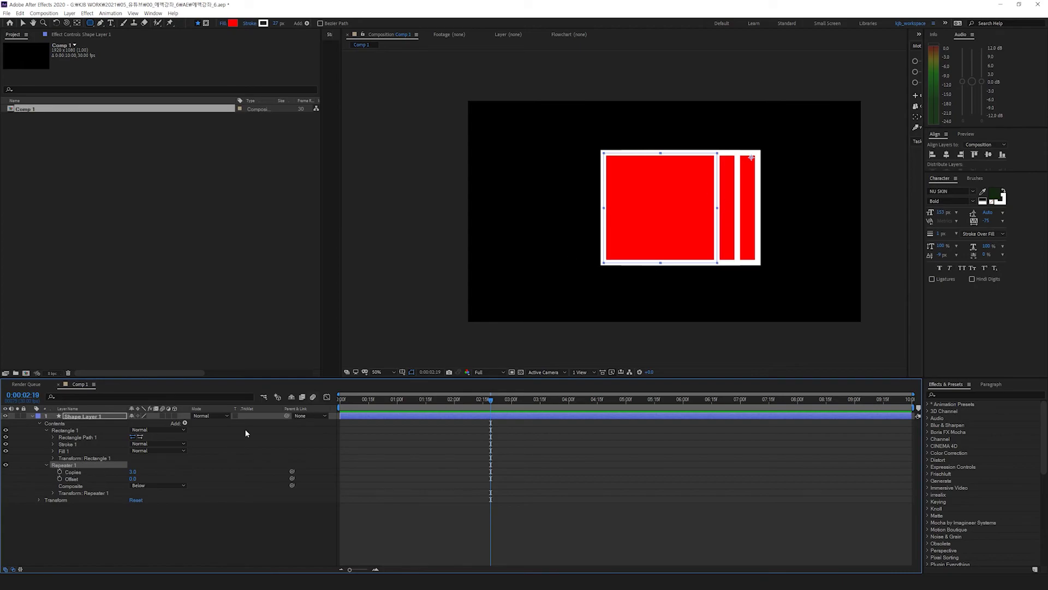
drag(136, 471, 133, 471)
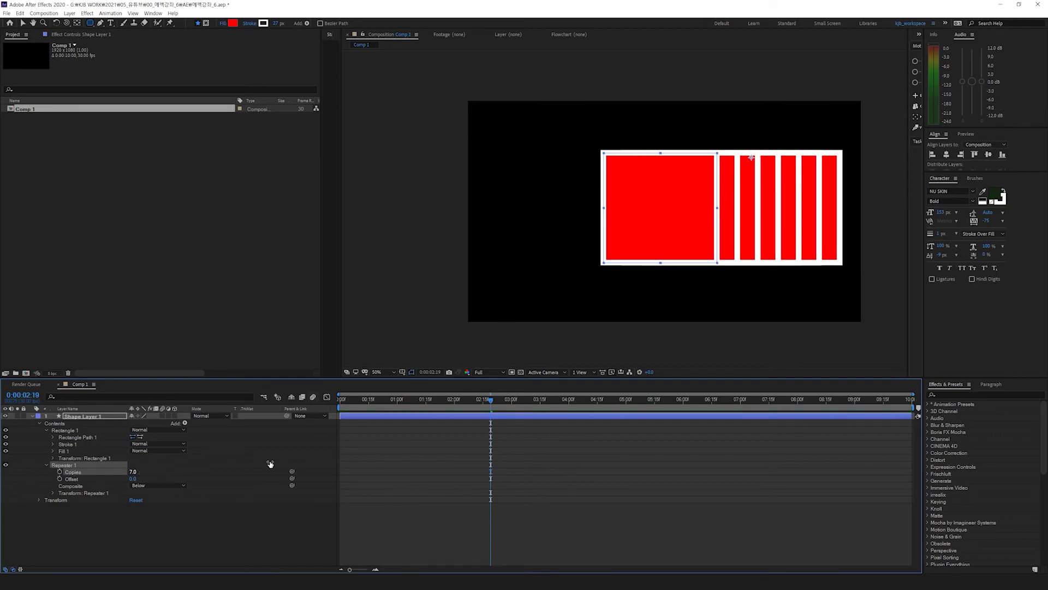
Step: Try a different Offset for Repeater 1 and reset it to 0, then try the Above Composite option and undo it
mouse_move(133, 478)
mouse_down()
mouse_move(123, 479)
mouse_move(137, 481)
mouse_up()
click(133, 478)
text(0)
key(Return)
click(139, 486)
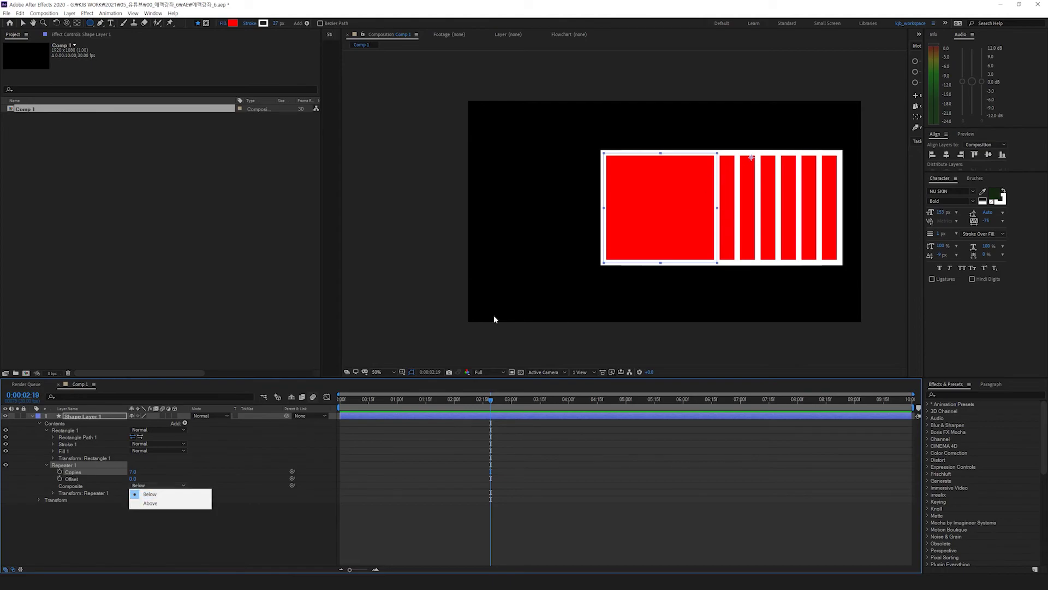
click(150, 502)
key(ctrl+z)
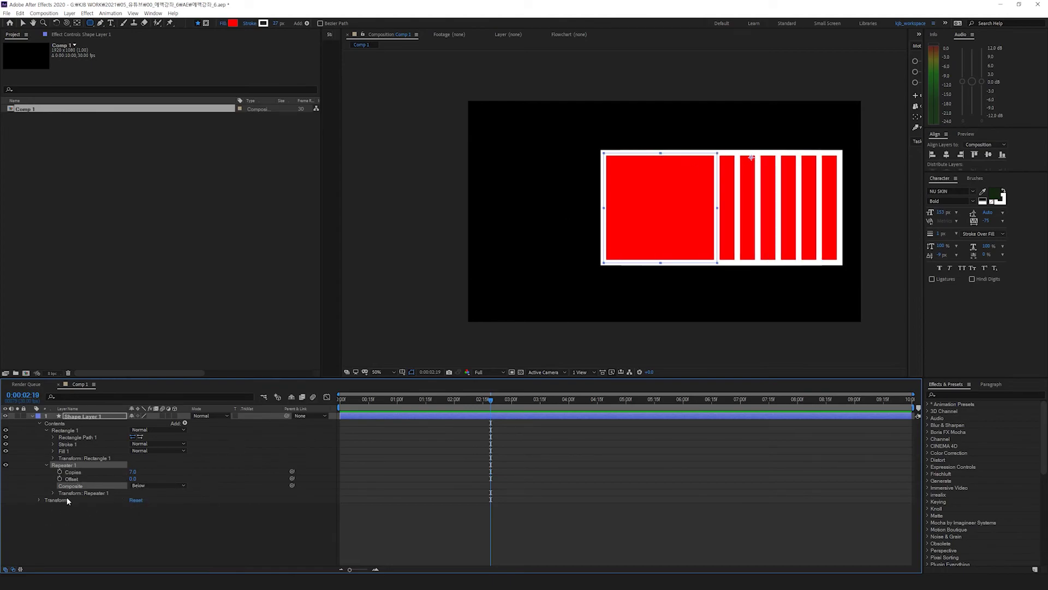
Step: Try shifting the Anchor Point in Transform: Repeater 1 and undo the changes
click(53, 493)
drag(133, 500, 115, 500)
drag(184, 498, 164, 513)
key(ctrl+z)
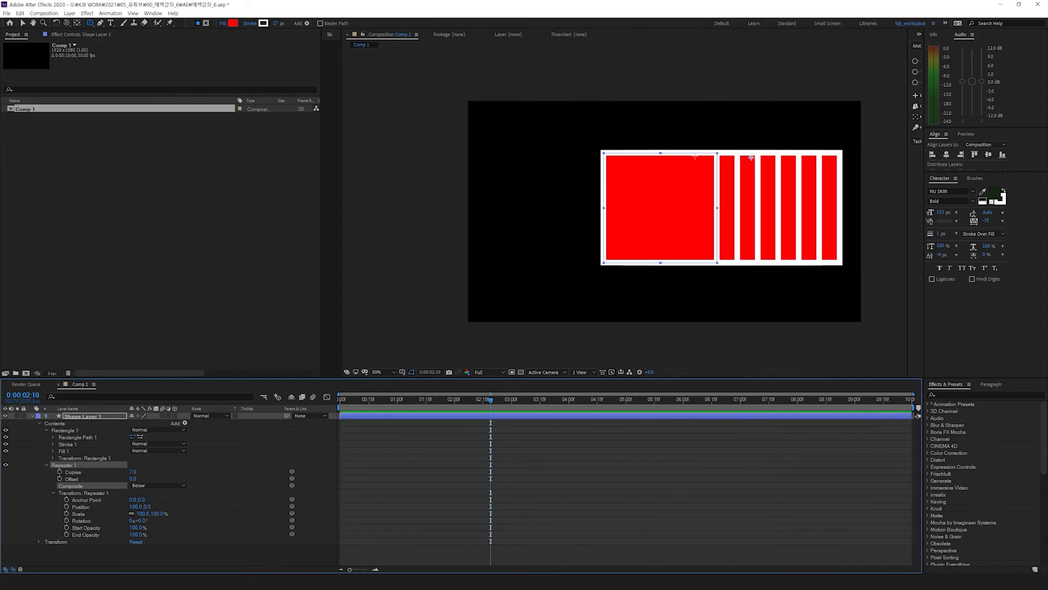
Step: Stagger the copies diagonally with a Repeater Position of 100, -66, move the shape down and left, and thin its stroke
drag(148, 507, 104, 505)
key(v)
drag(680, 201, 597, 249)
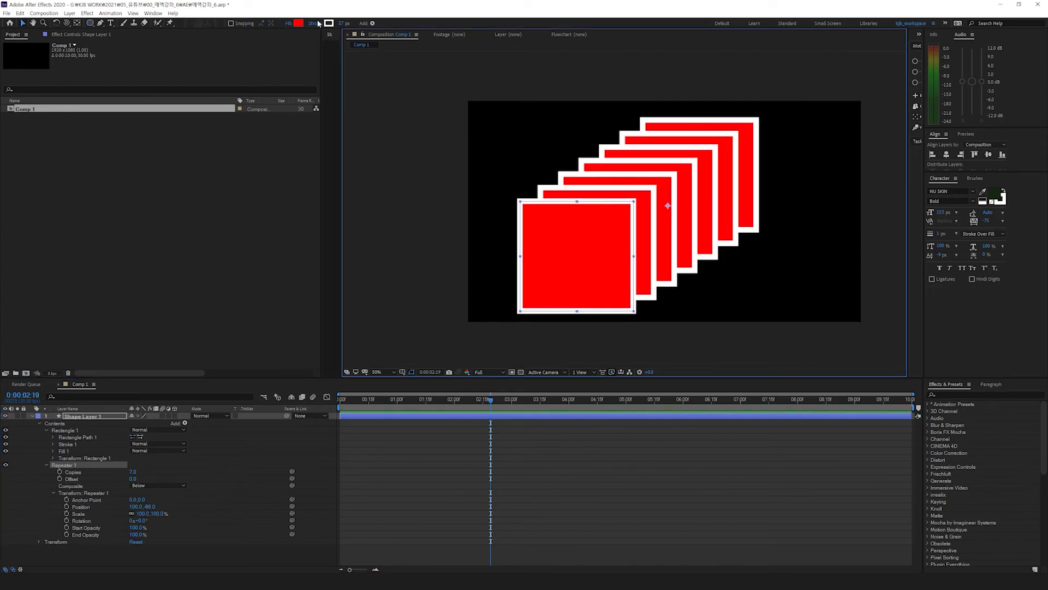
drag(344, 24, 322, 24)
Step: Try a Fill Opacity of 48% on the repeated rectangles and undo it
click(288, 23)
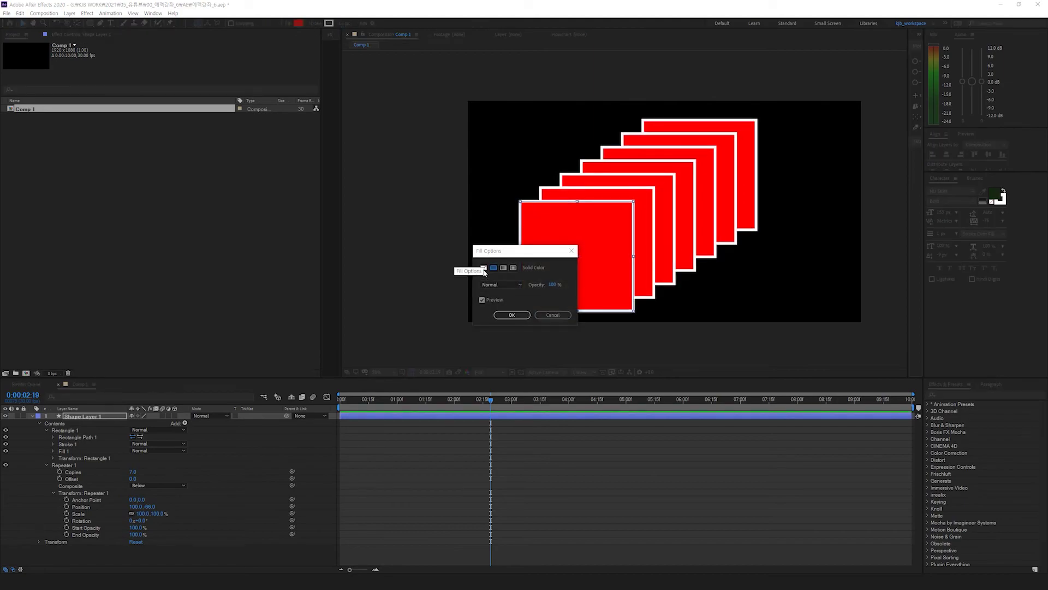
click(553, 285)
text(48)
click(512, 315)
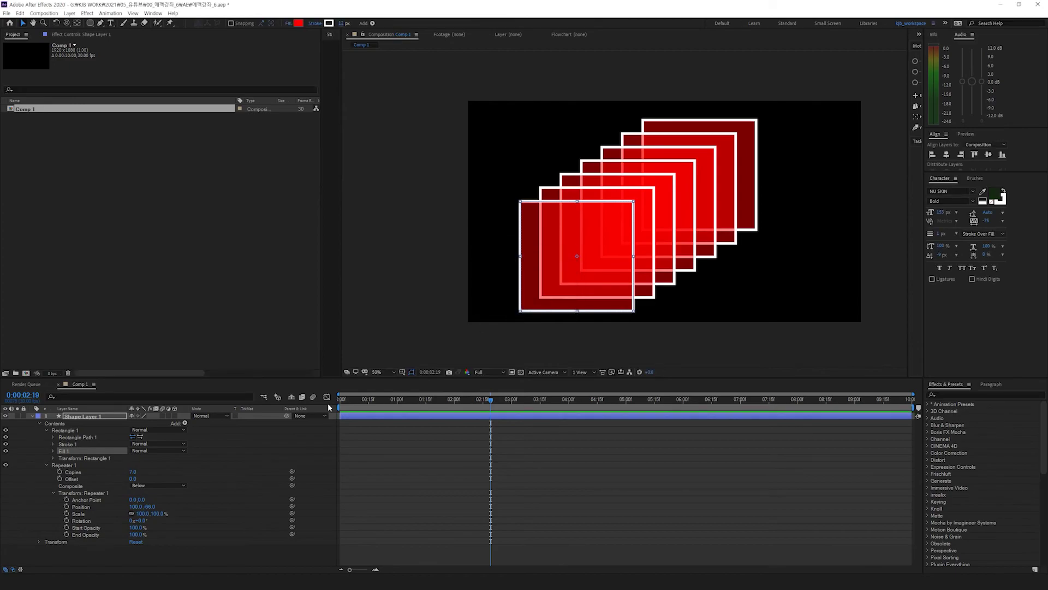
key(ctrl+z)
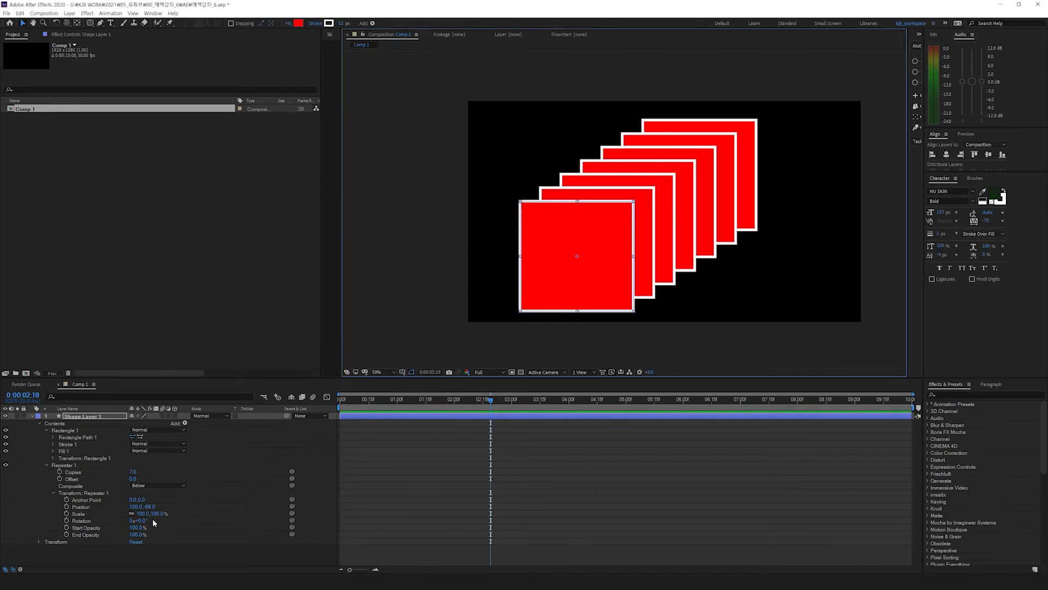
Step: Set the Repeater's Position to 100, -37 and Scale to 69%, and try other Rotation, Start Opacity and End Opacity values
mouse_move(149, 507)
mouse_down()
mouse_move(164, 507)
mouse_move(81, 521)
mouse_move(164, 516)
mouse_move(132, 516)
mouse_move(167, 506)
mouse_up()
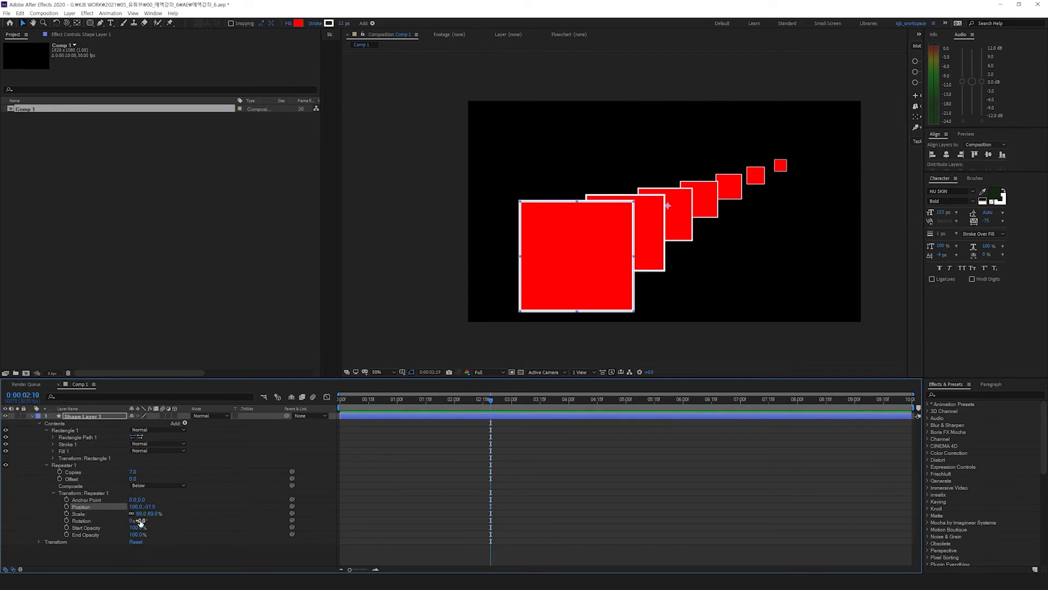
drag(140, 520, 211, 519)
drag(137, 507, 217, 528)
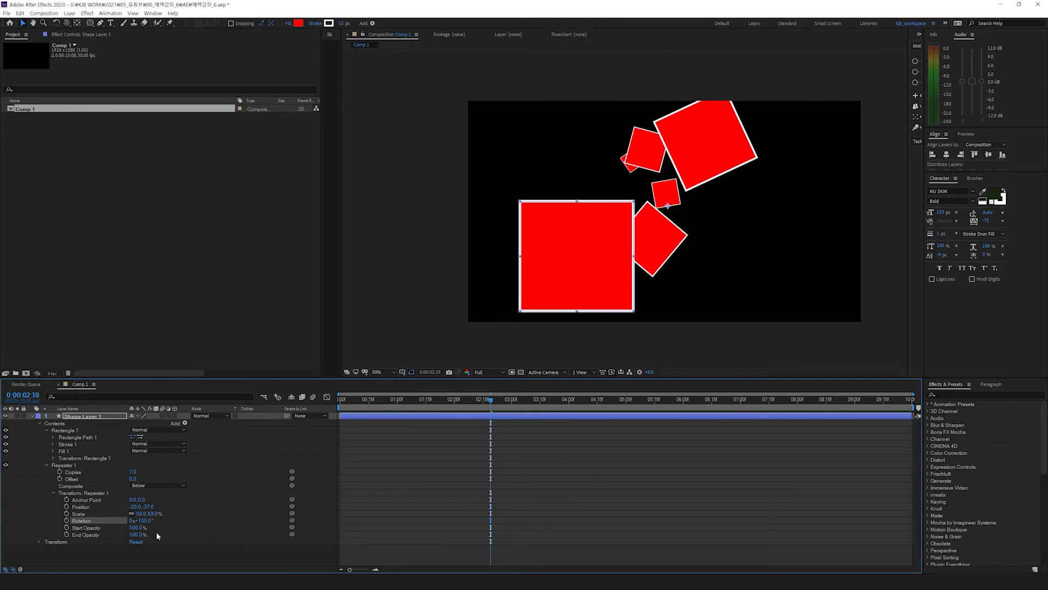
key(ctrl+z)
key(ctrl+z)
drag(144, 528, 225, 525)
drag(136, 534, 332, 510)
Step: Set the fill of Shape Layer 1 to None so only the strokes remain
click(97, 417)
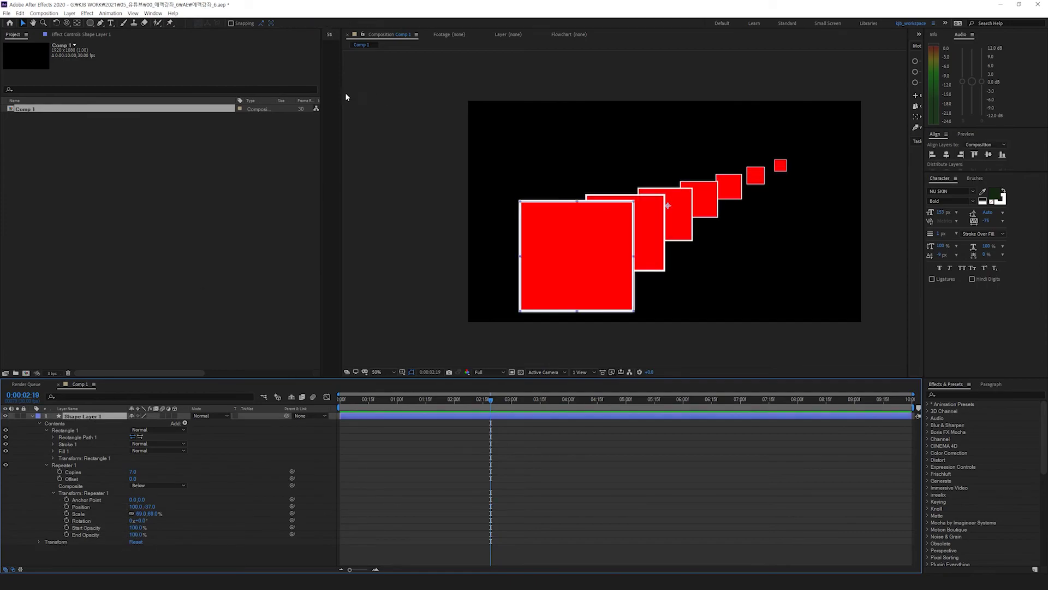
click(289, 23)
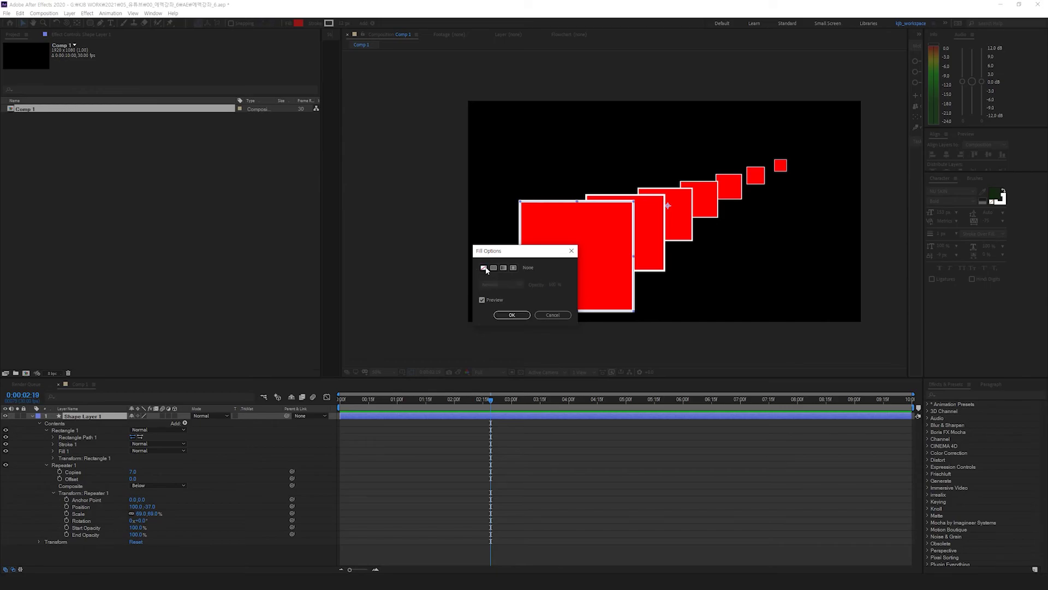
click(482, 266)
click(507, 312)
Step: Align Shape Layer 1 to the horizontal and vertical center of the composition
click(95, 418)
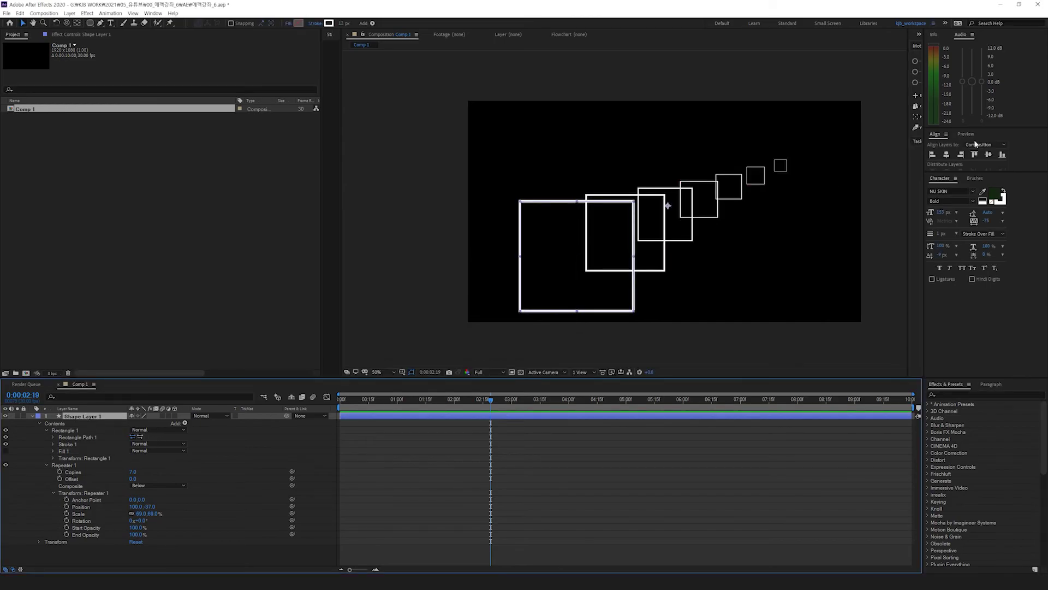
click(948, 157)
click(986, 155)
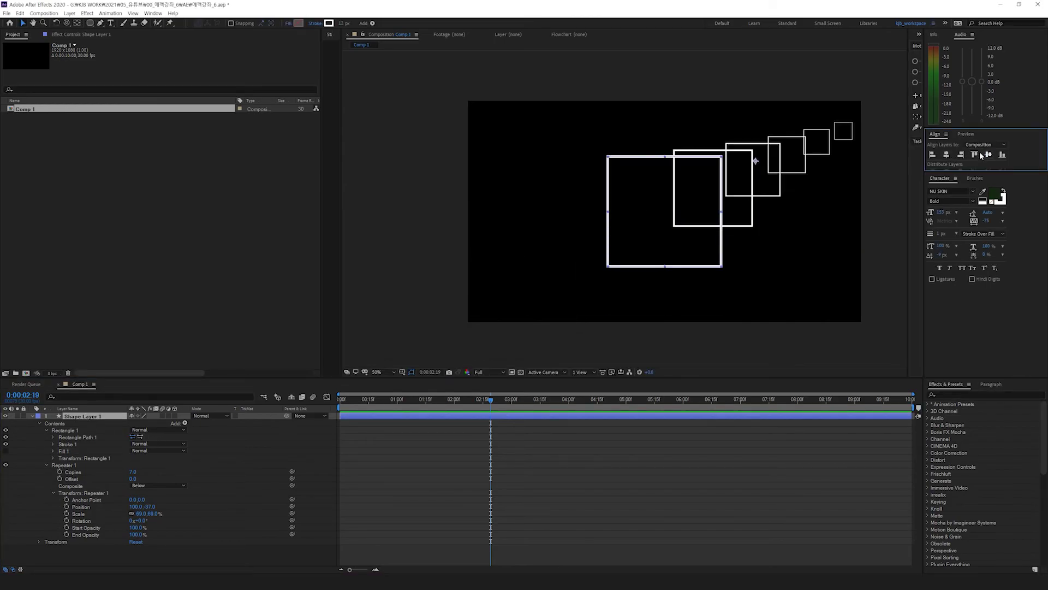
Step: Reset the Repeater's Position to 0, 0 and its Scale to 100%
click(53, 437)
click(53, 436)
text(0)
key(Tab)
text(0)
key(Return)
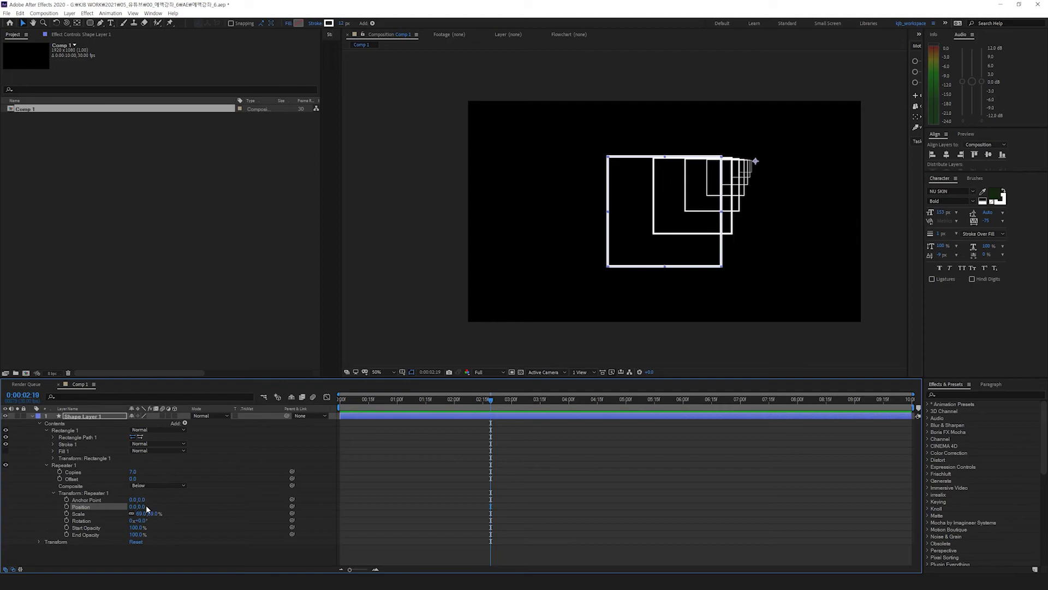
text(100)
key(Return)
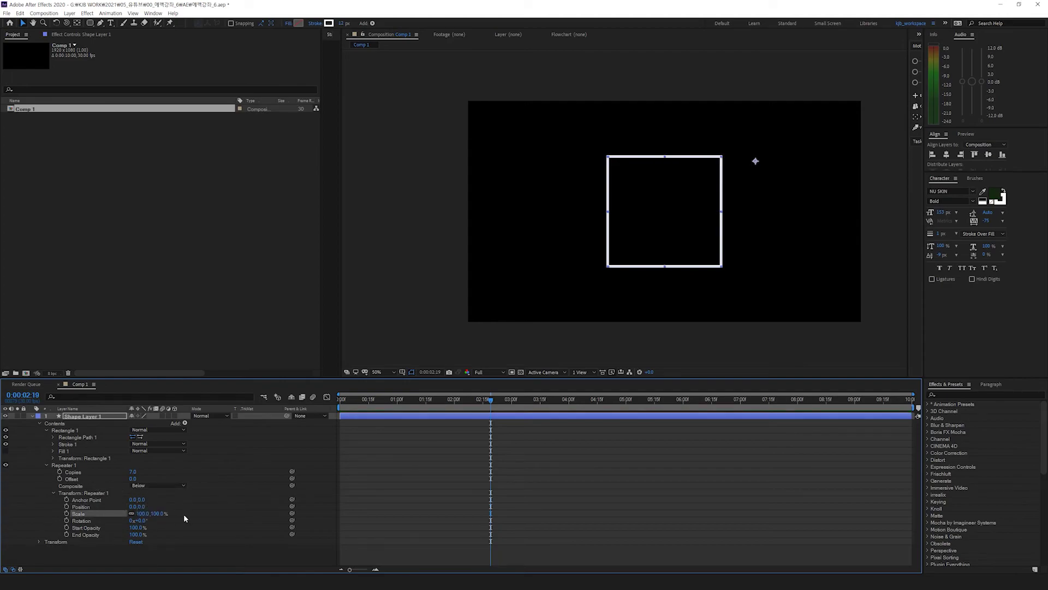
Step: Move the layer's anchor point to the rectangle's center and try enlarging the copies with the Repeater's Scale
click(755, 162)
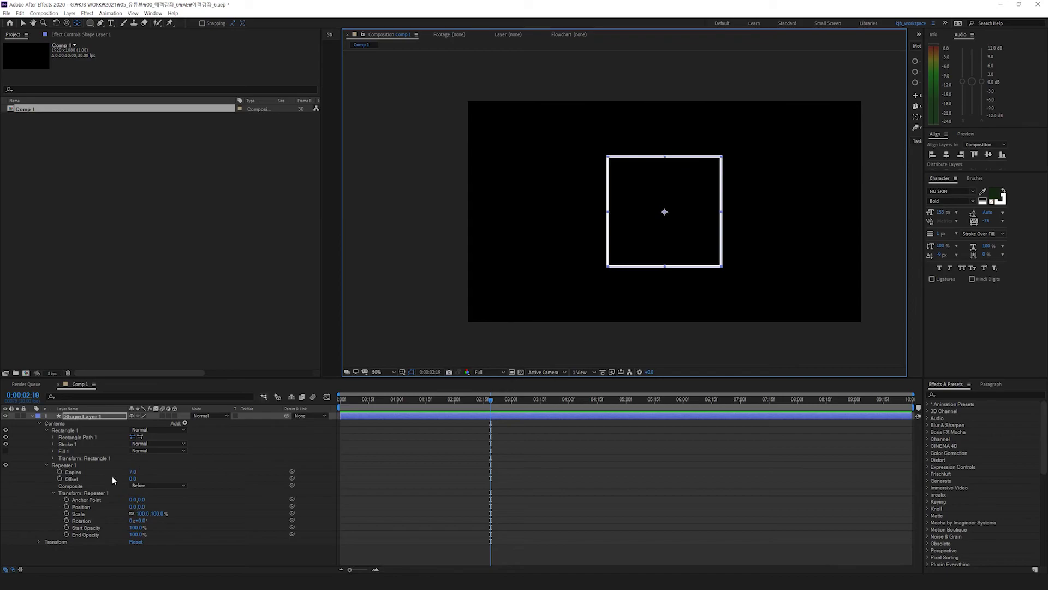
click(166, 515)
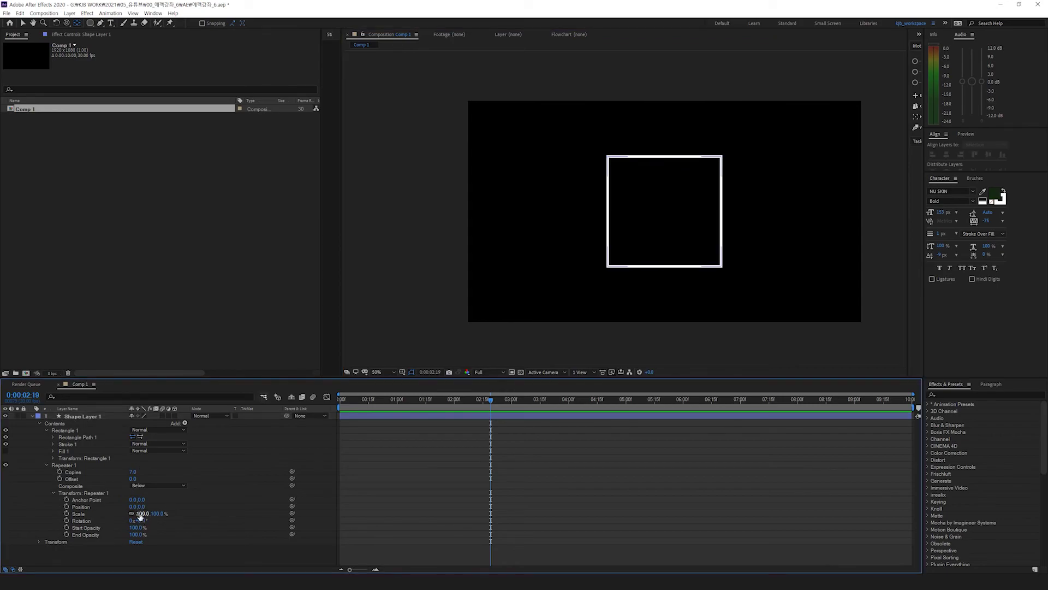
drag(140, 516, 138, 514)
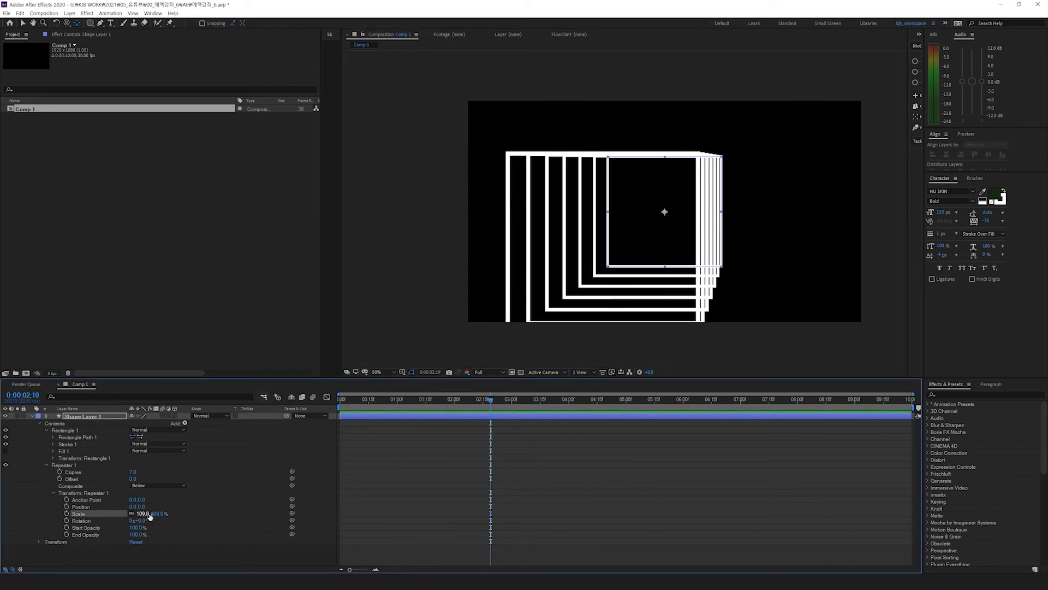
Step: Set the Position in Transform: Rectangle 1 to 0, 0
click(53, 458)
click(137, 472)
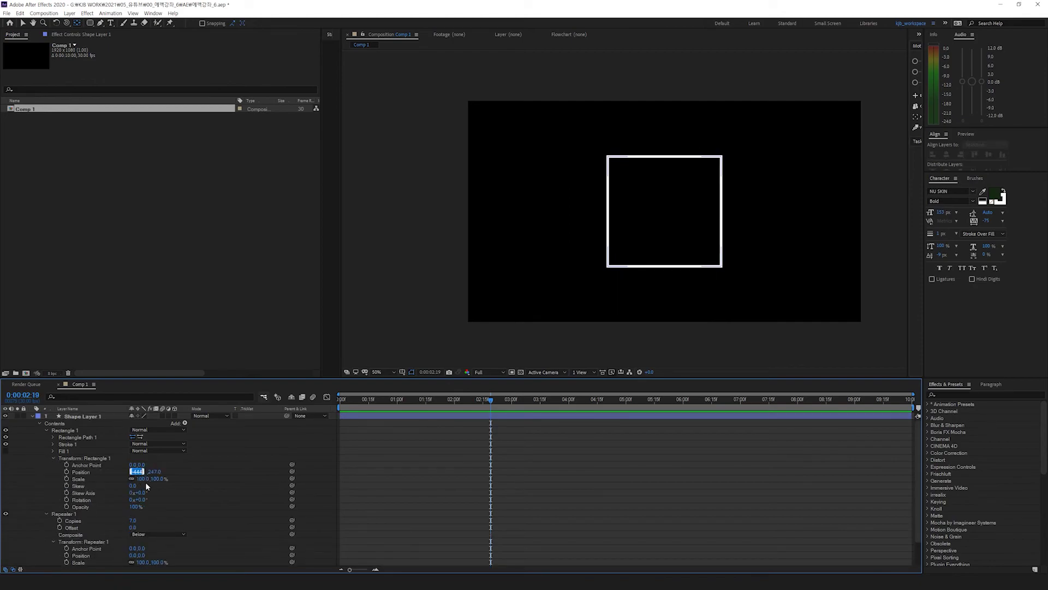
text(0)
key(Tab)
text(0)
key(Return)
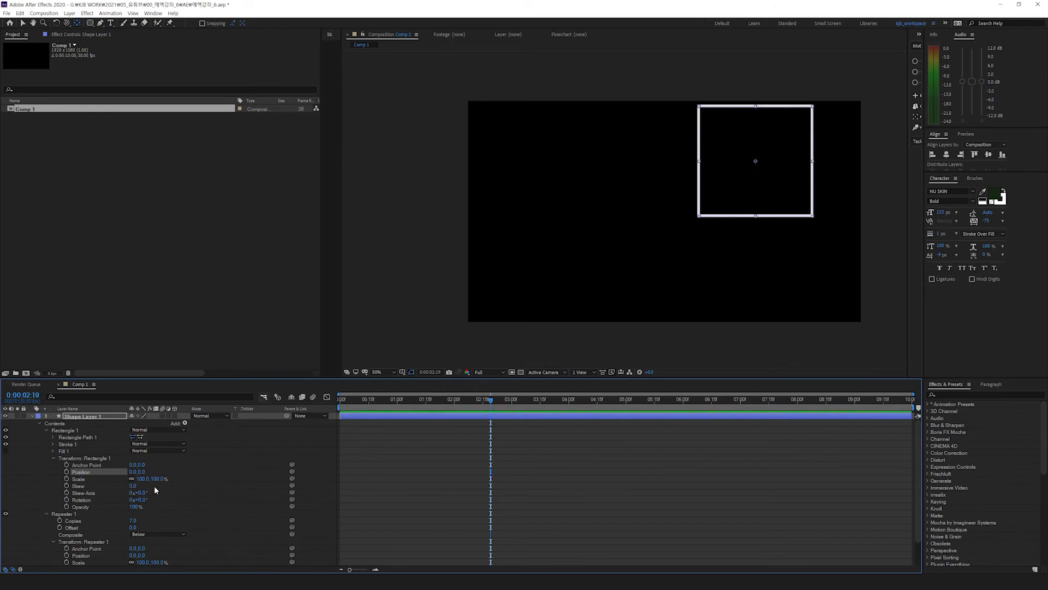
Step: Undo the trial Skew change and align Shape Layer 1 to the composition's horizontal and vertical center
drag(133, 487, 116, 514)
key(ctrl+z)
click(946, 155)
click(988, 155)
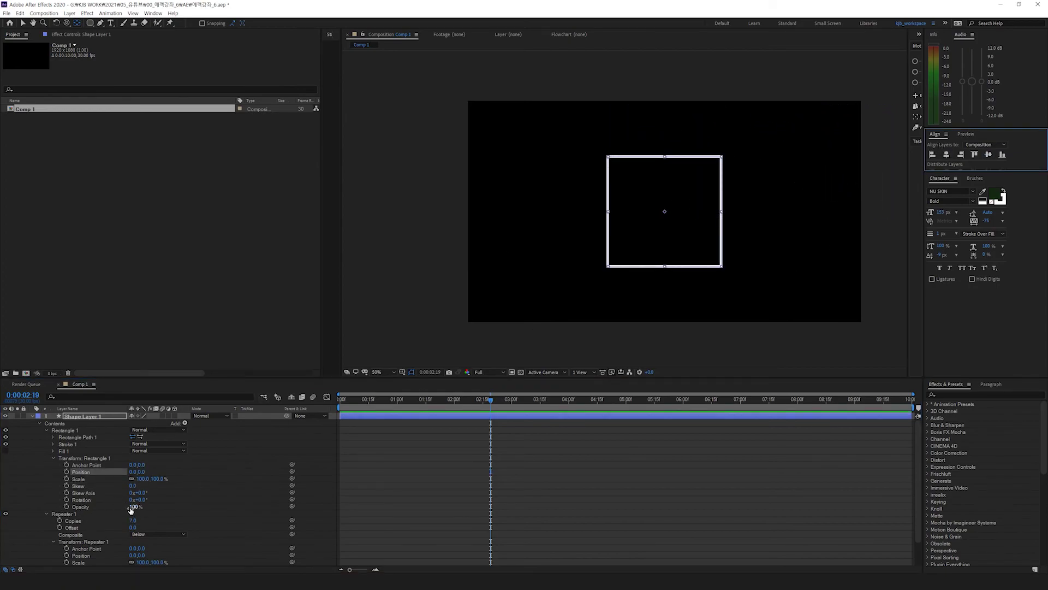
Step: Set the Repeater's Scale to 120% and the Scale in Transform: Rectangle 1 to 41%
scroll(175, 519, down, 2)
drag(142, 534, 157, 550)
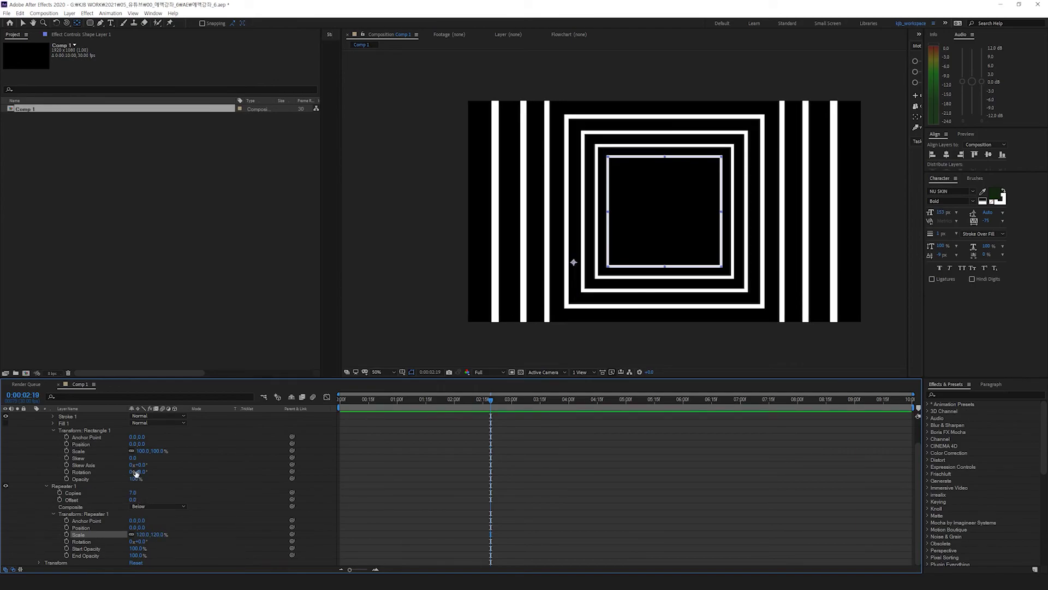
drag(143, 452, 122, 456)
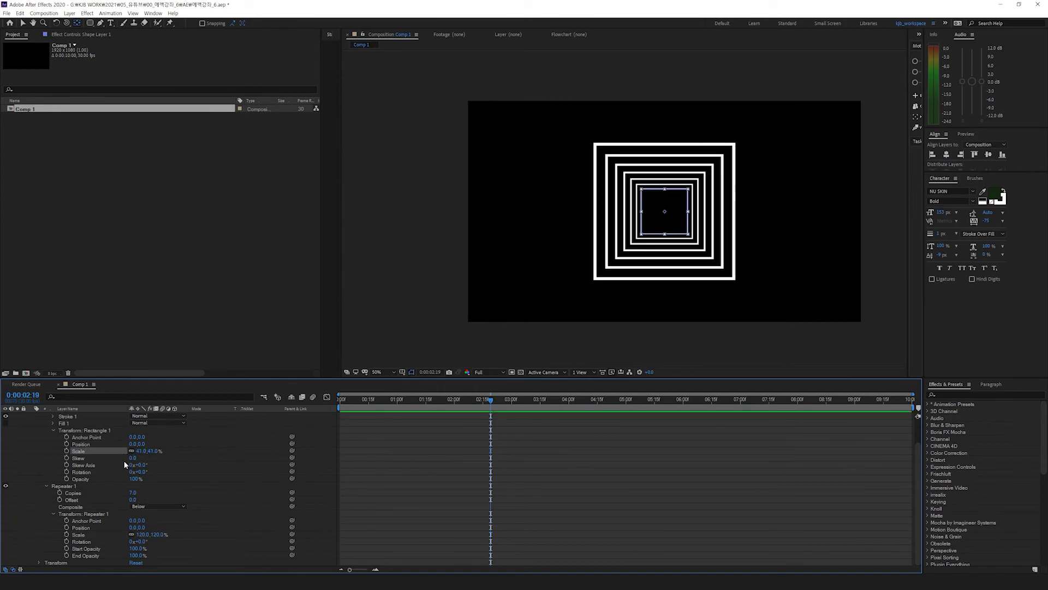
Step: Try shifting the whole shape layer sideways with its own Transform Position, and undo the shift
click(39, 562)
click(58, 528)
drag(134, 541, 78, 544)
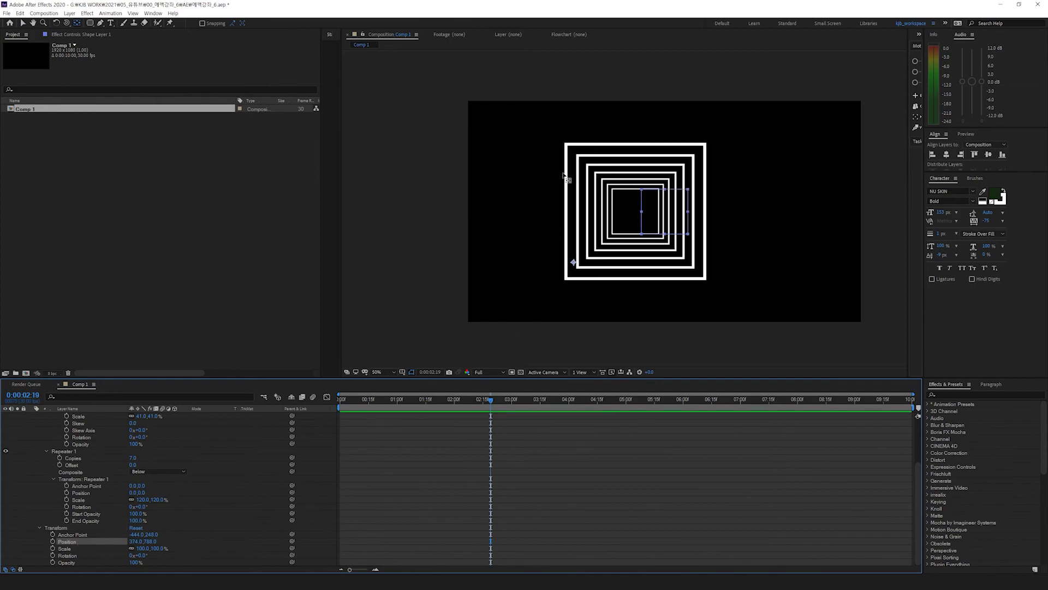
key(ctrl+z)
scroll(172, 460, up, 5)
scroll(150, 492, down, 2)
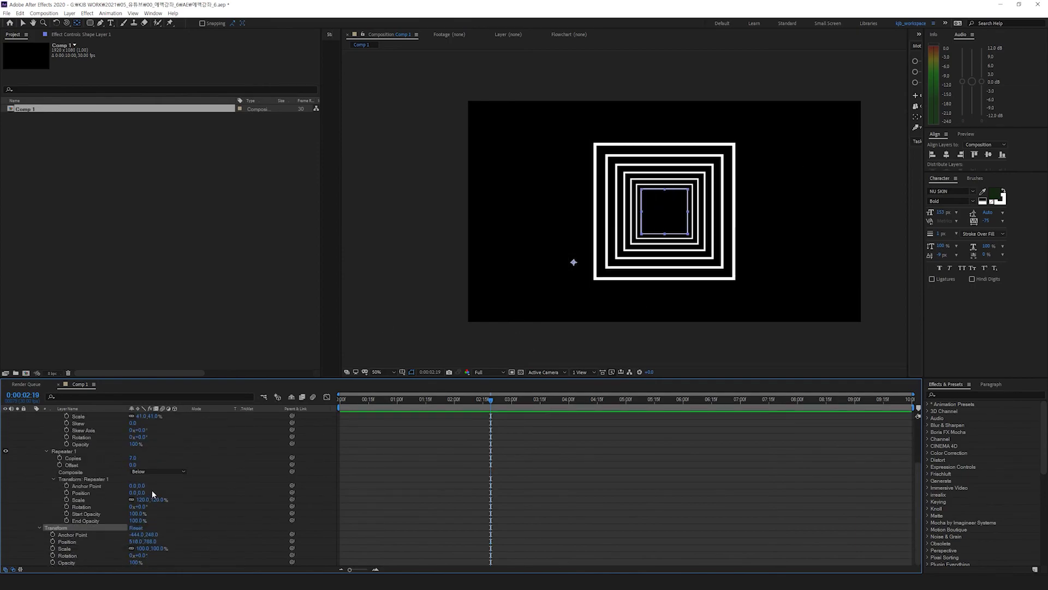
Step: Try changing the Repeater's Offset, undo it, and set Copies to 11
drag(132, 464, 143, 500)
key(ctrl+z)
key(ctrl+z)
mouse_move(133, 458)
mouse_down()
mouse_move(123, 465)
mouse_move(138, 471)
mouse_move(127, 469)
mouse_up()
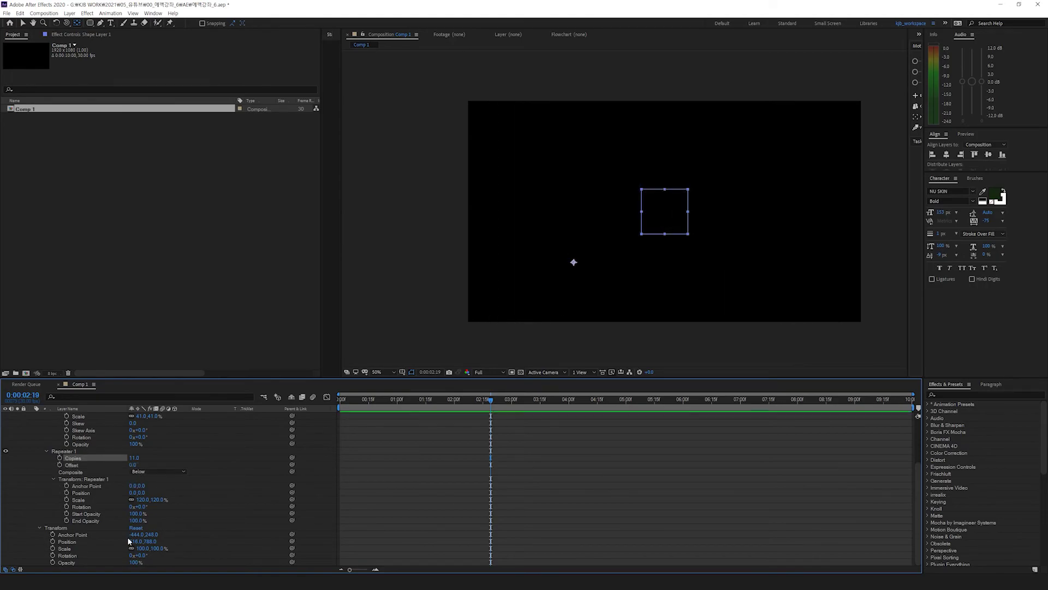
scroll(134, 550, up, 3)
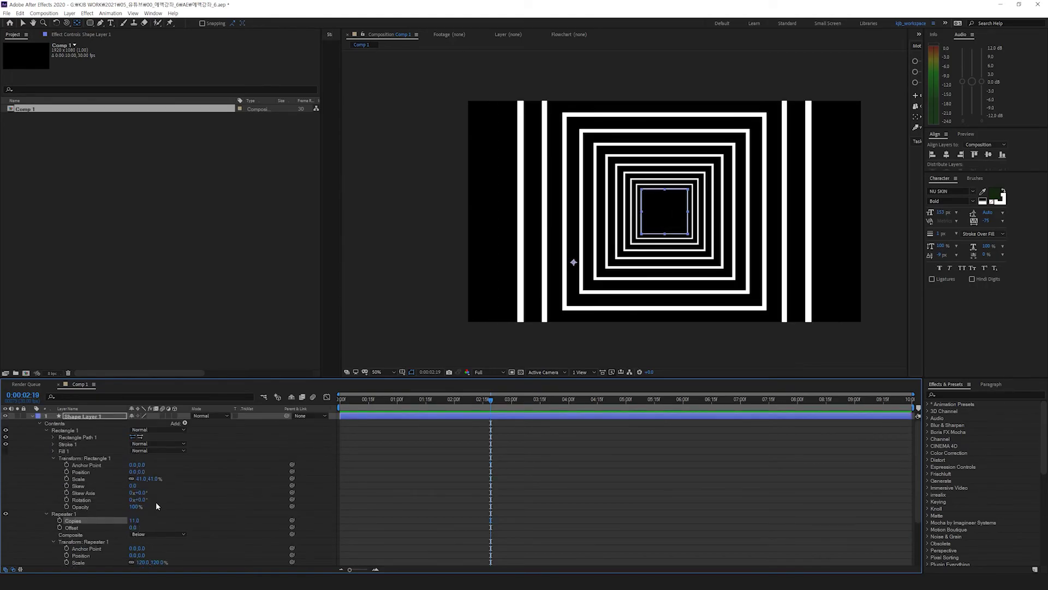
Step: Add a Zig Zag to the shape layer with Size 6 and 11 Ridges per segment
click(185, 423)
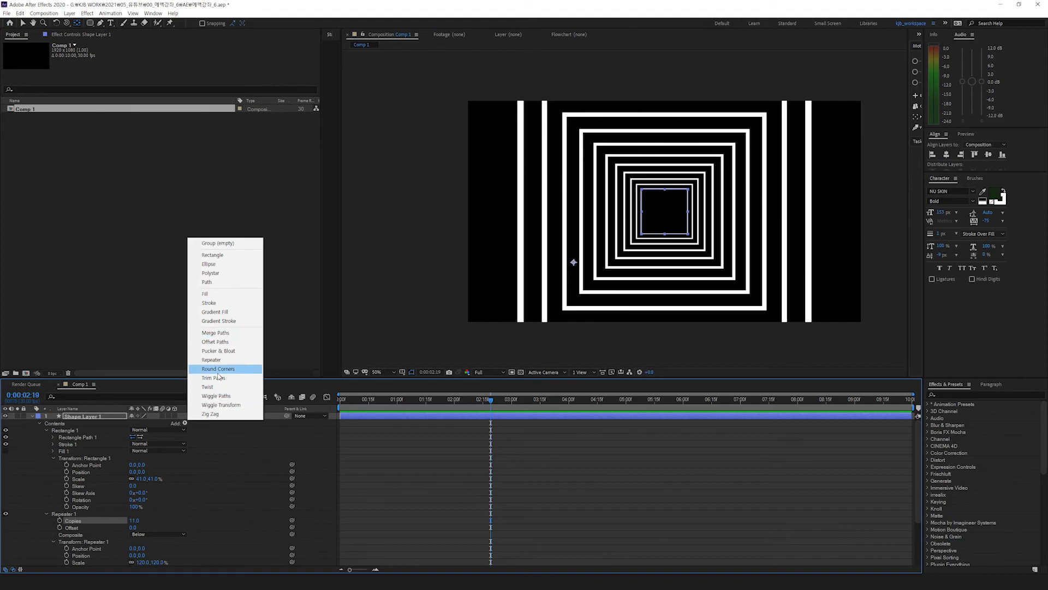
click(210, 413)
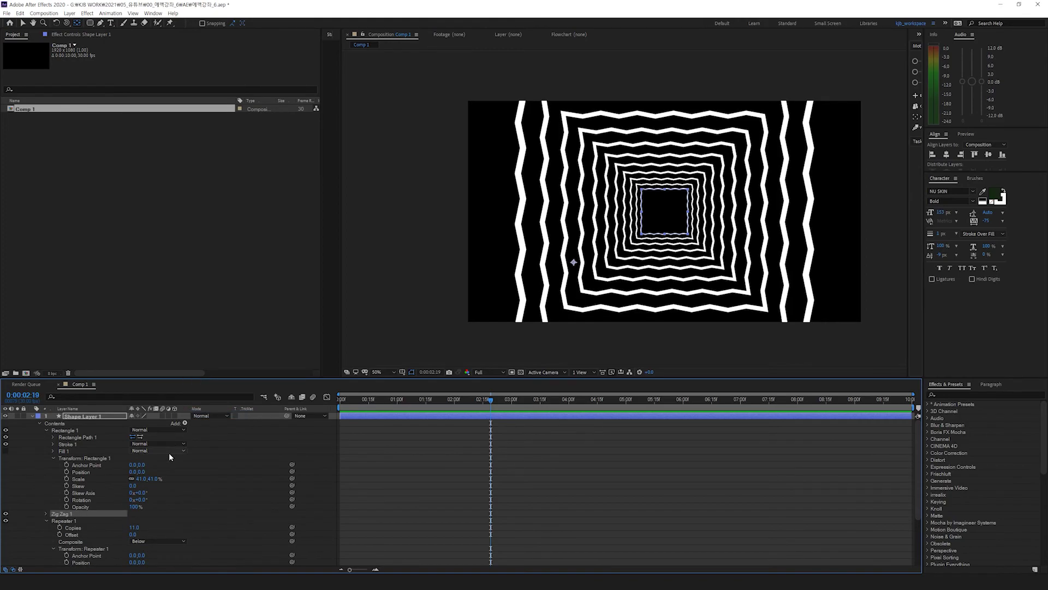
click(46, 514)
click(132, 528)
text(0)
drag(133, 527, 134, 520)
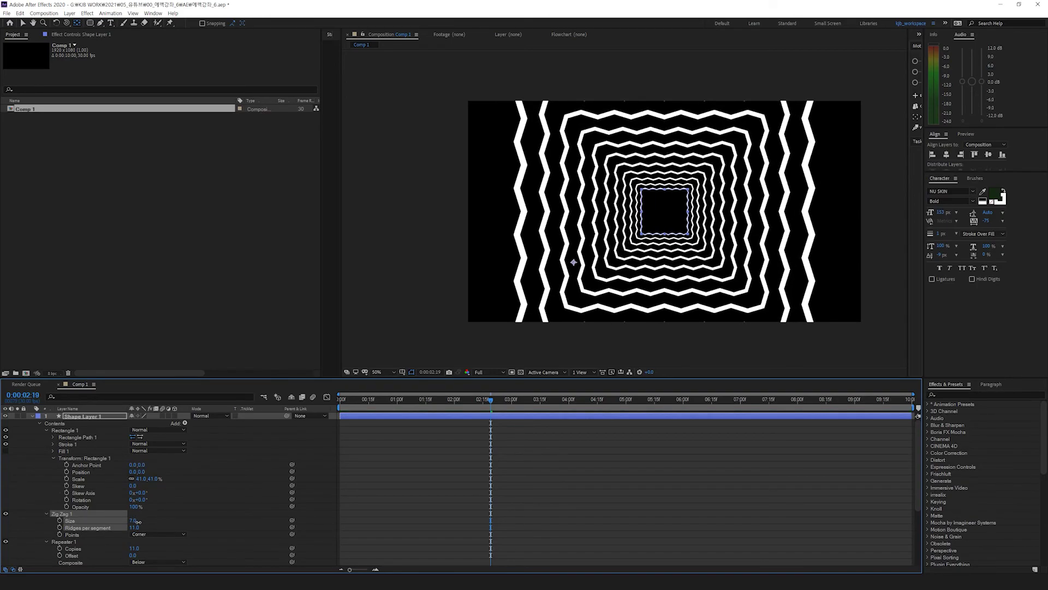
Step: Add Trim Paths to the shape layer and lower its End value until the top edge of each square is removed
click(184, 423)
click(221, 378)
scroll(90, 492, down, 3)
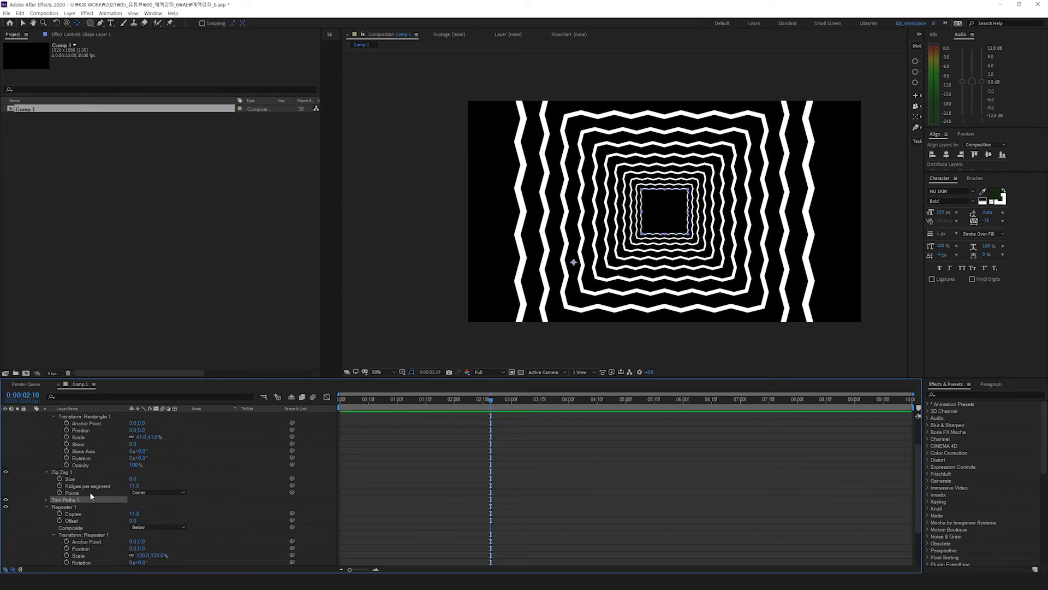
click(46, 500)
drag(137, 514, 53, 516)
Step: Collapse the property groups in the layer's contents and delete Shape Layer 1
click(45, 499)
click(46, 499)
drag(48, 472, 62, 434)
key(ctrl+z)
click(57, 448)
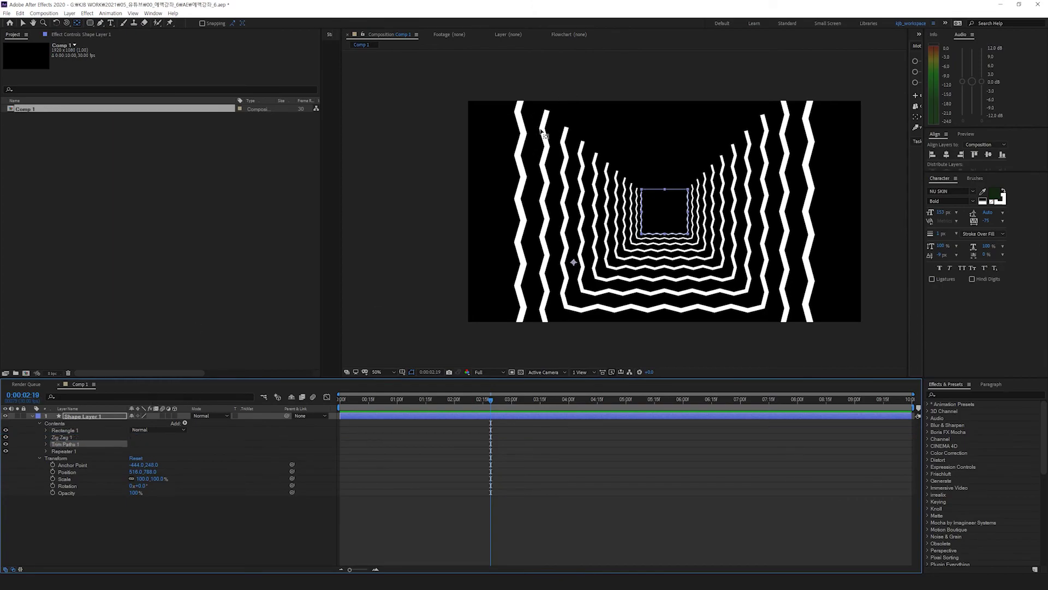
click(76, 422)
key(Delete)
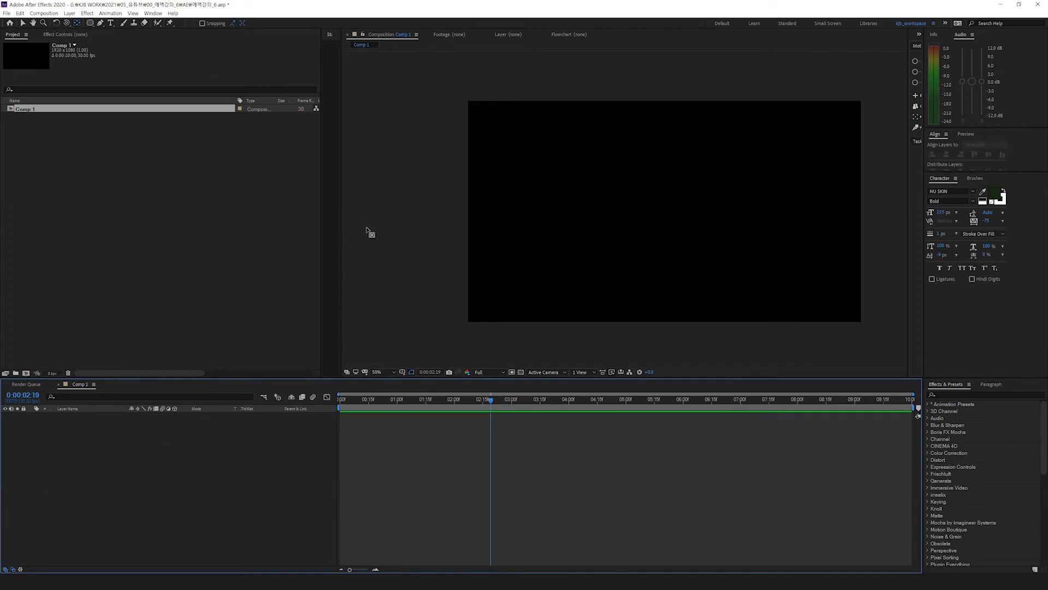
Step: Create a text layer reading "쉐이프 테스트" in the composition
key(ctrl+t)
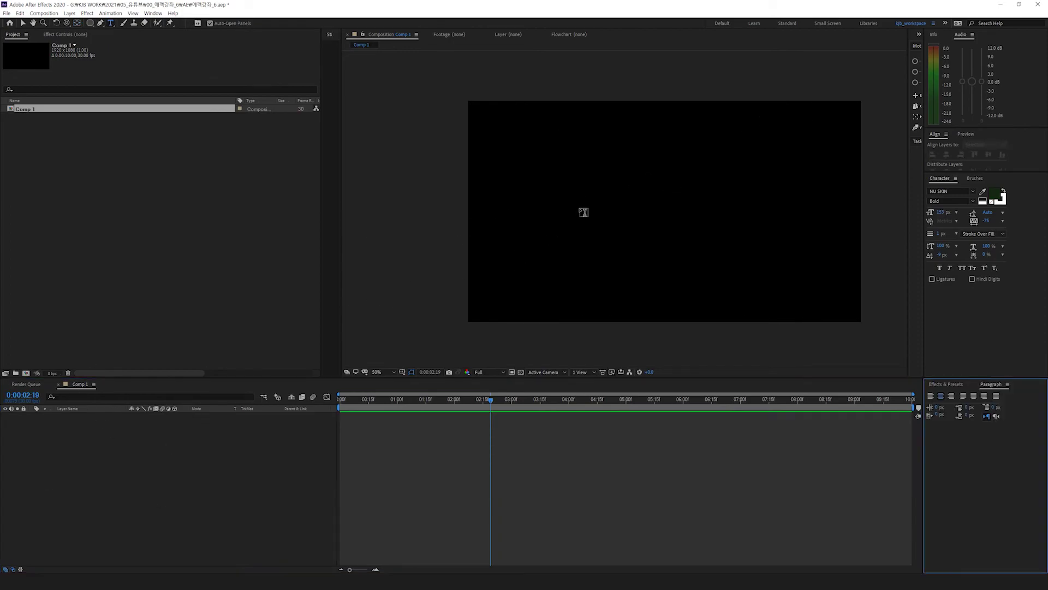
click(576, 212)
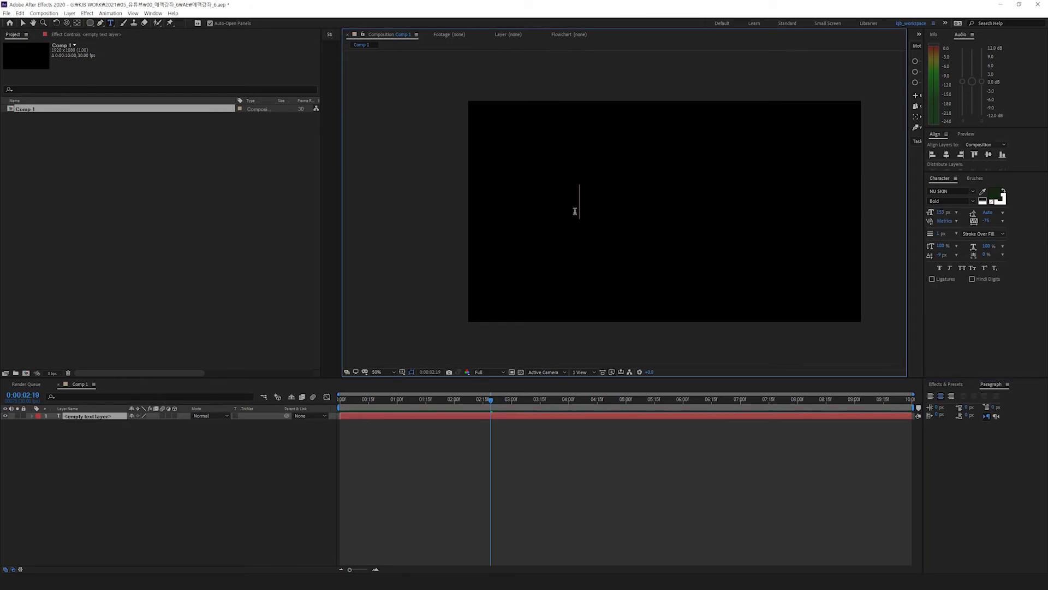
text(쉐이프 테스트)
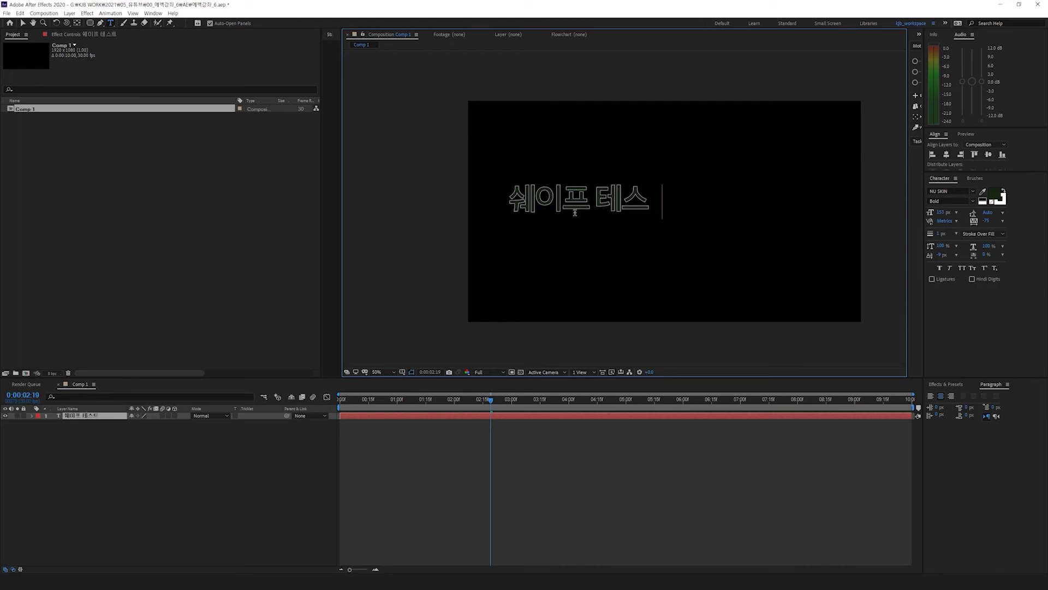
click(22, 23)
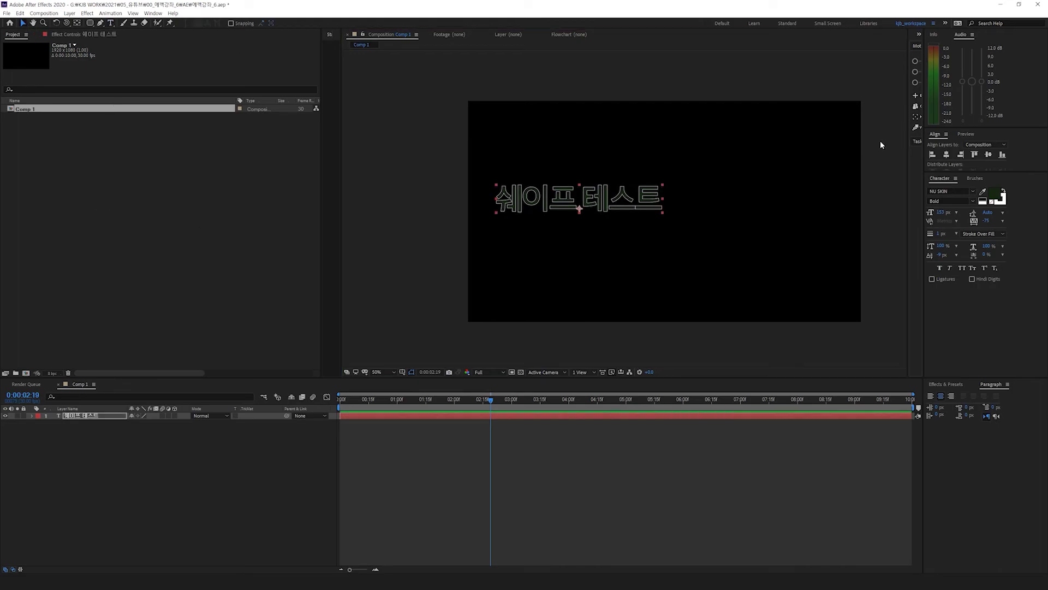
Step: Increase the text's stroke width to 4 px and center the text layer horizontally and vertically in the composition
click(1001, 196)
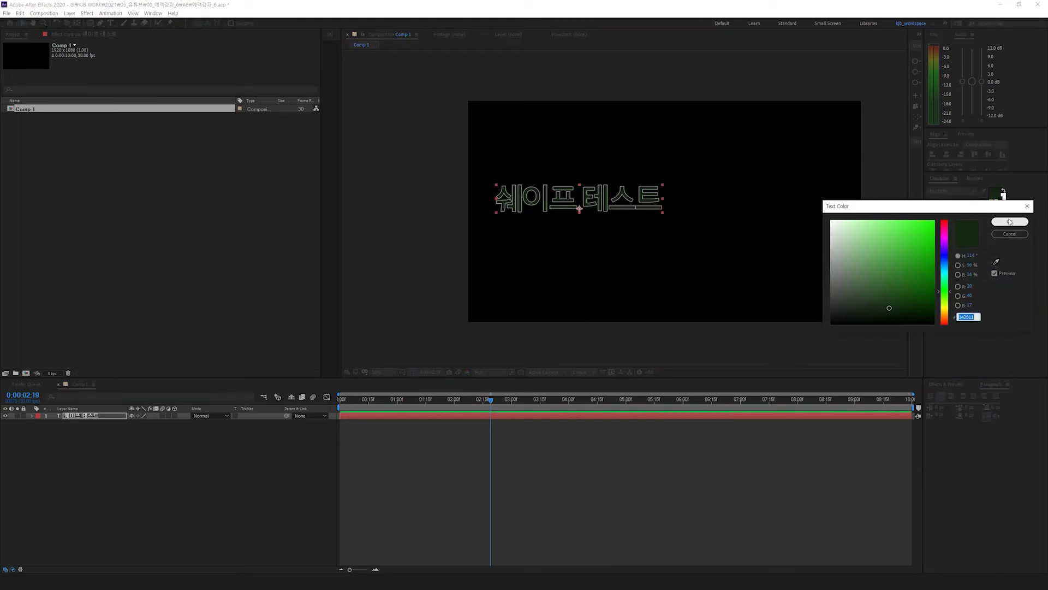
click(967, 316)
click(76, 415)
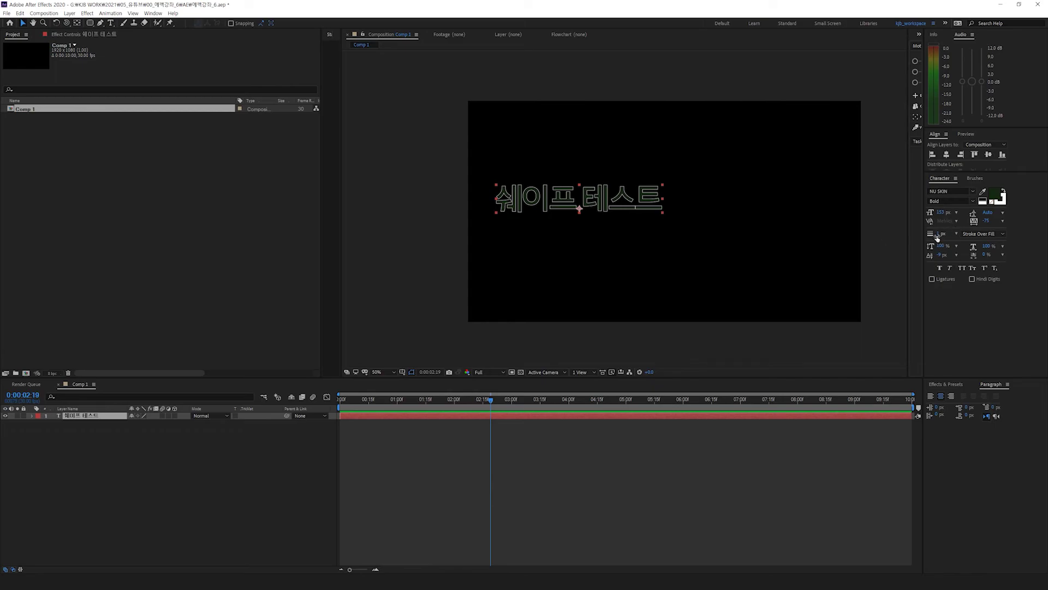
drag(938, 233, 939, 234)
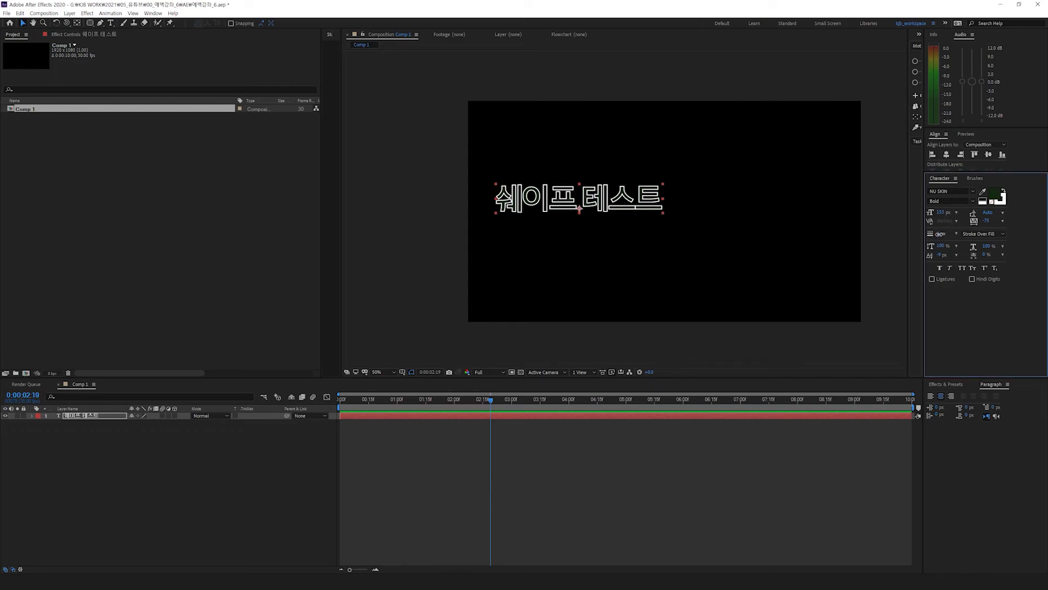
click(946, 155)
click(988, 155)
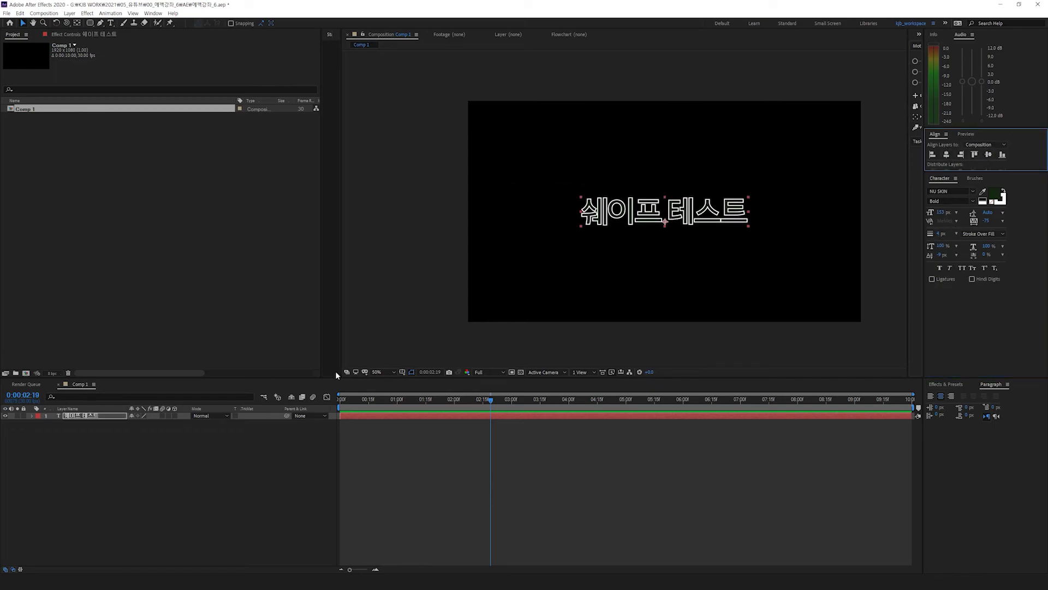
click(32, 416)
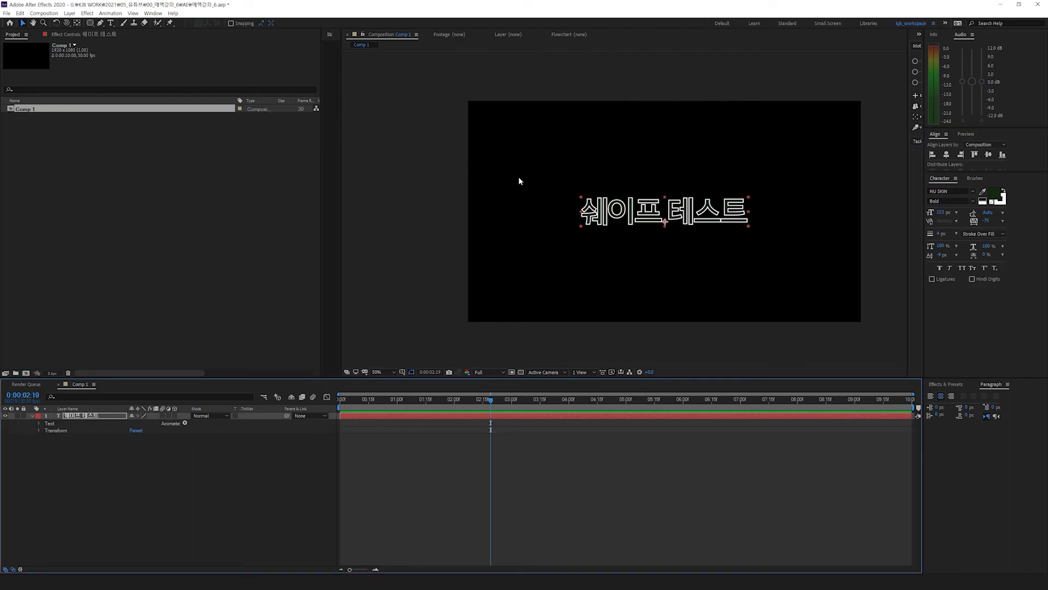
click(90, 22)
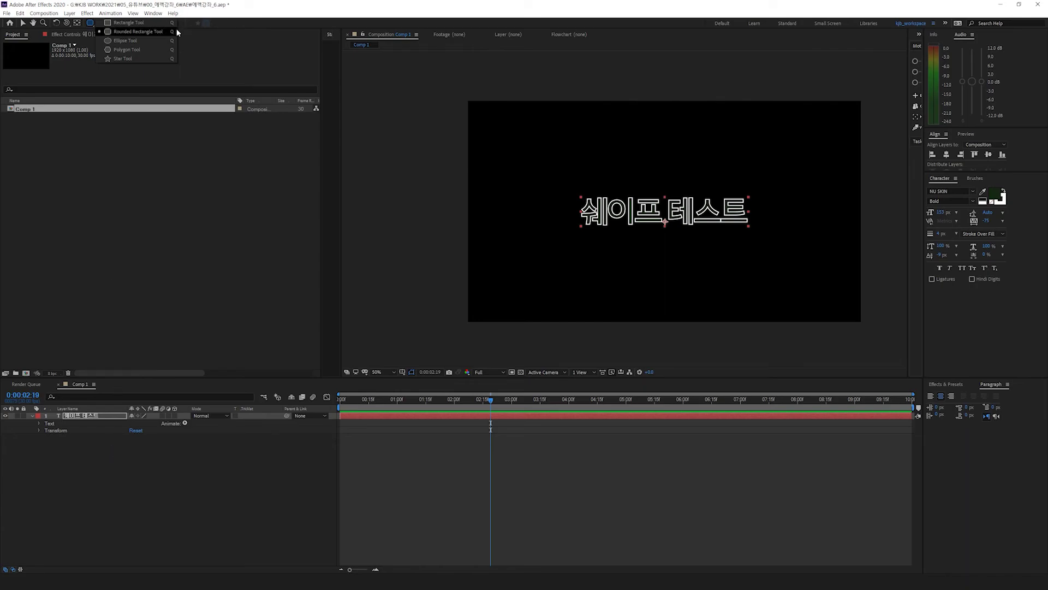
click(113, 440)
Step: Create shapes from the text layer and expand the Contents of the resulting outlines layer
right_click(90, 417)
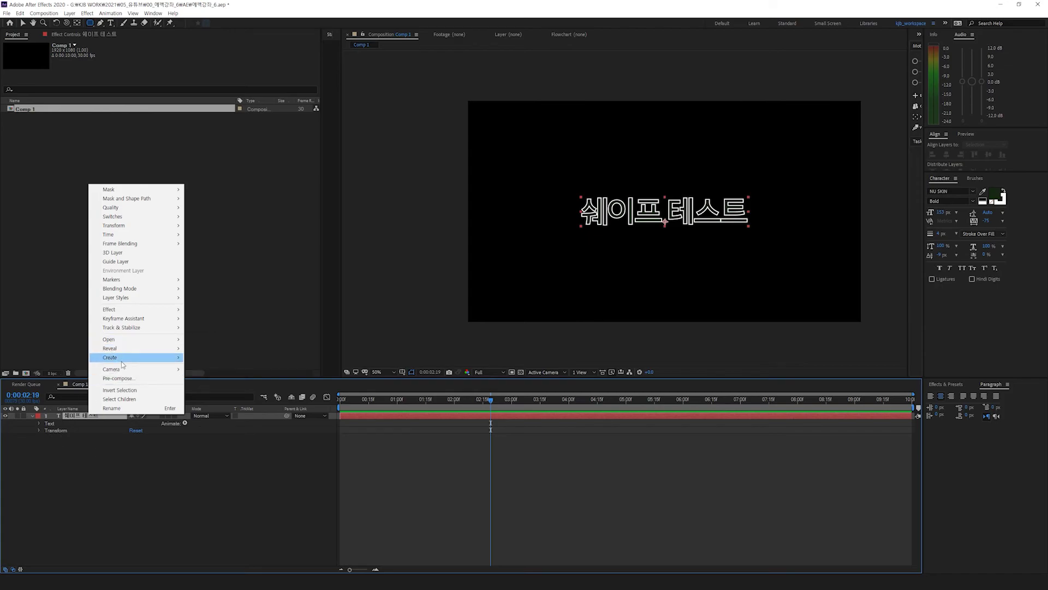
mouse_move(124, 358)
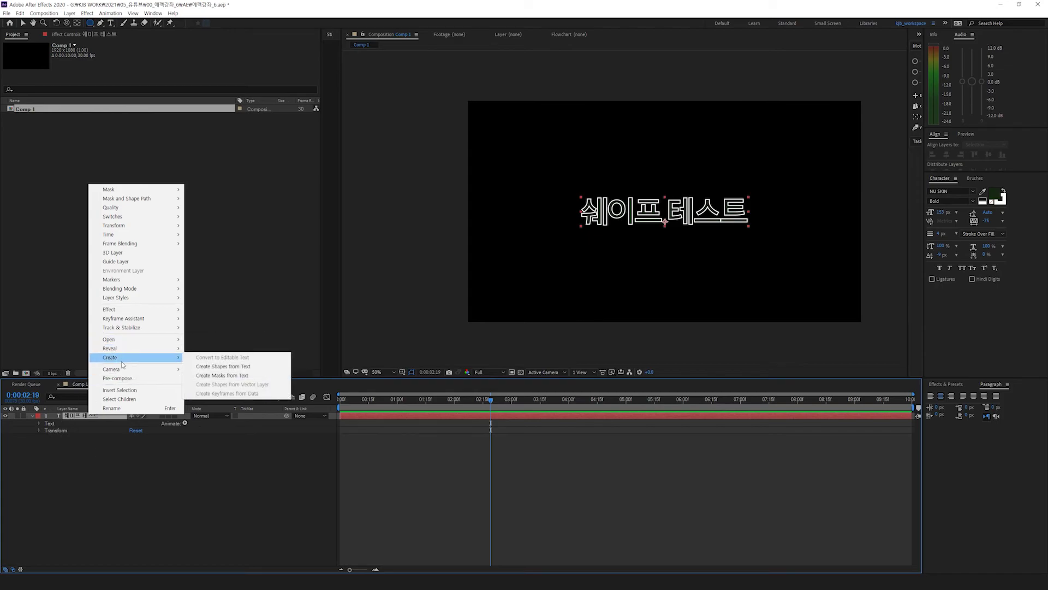
click(239, 367)
click(32, 416)
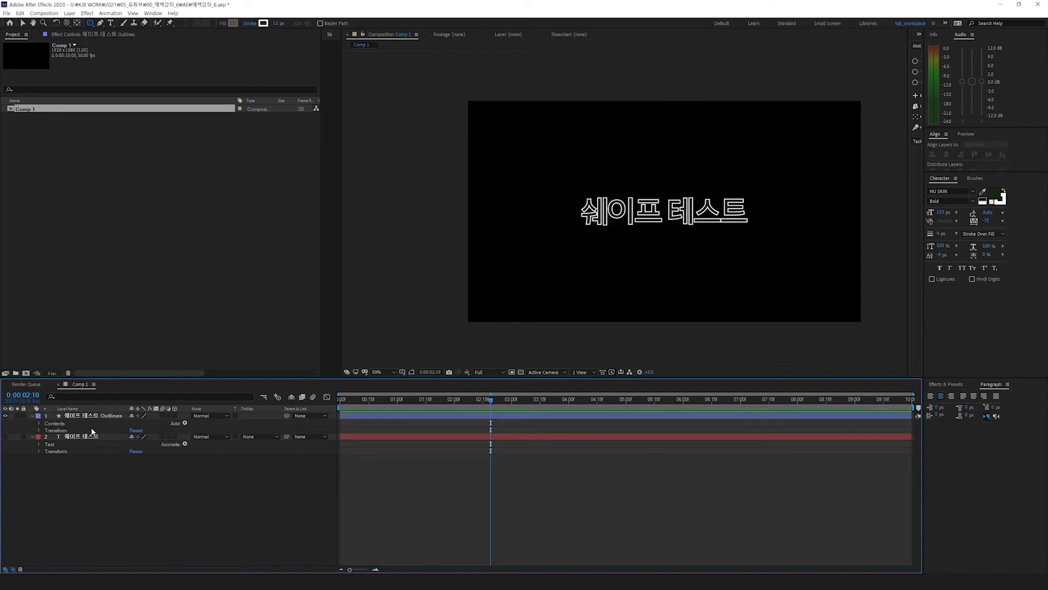
click(39, 424)
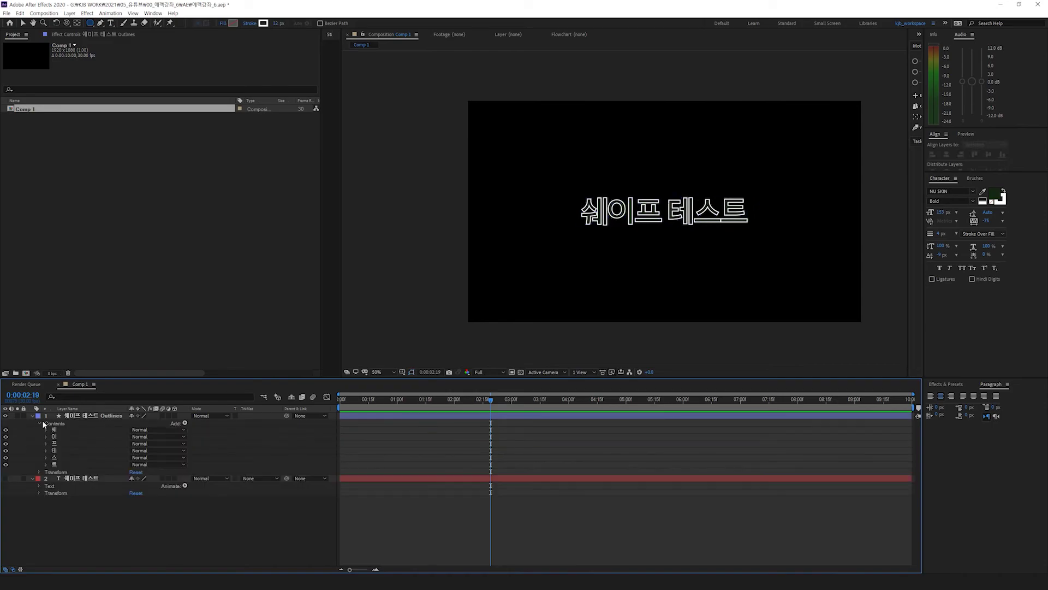
Step: Try adding Trim Paths and Twist to the whole outlines layer, deleting each operator again
click(100, 416)
click(185, 423)
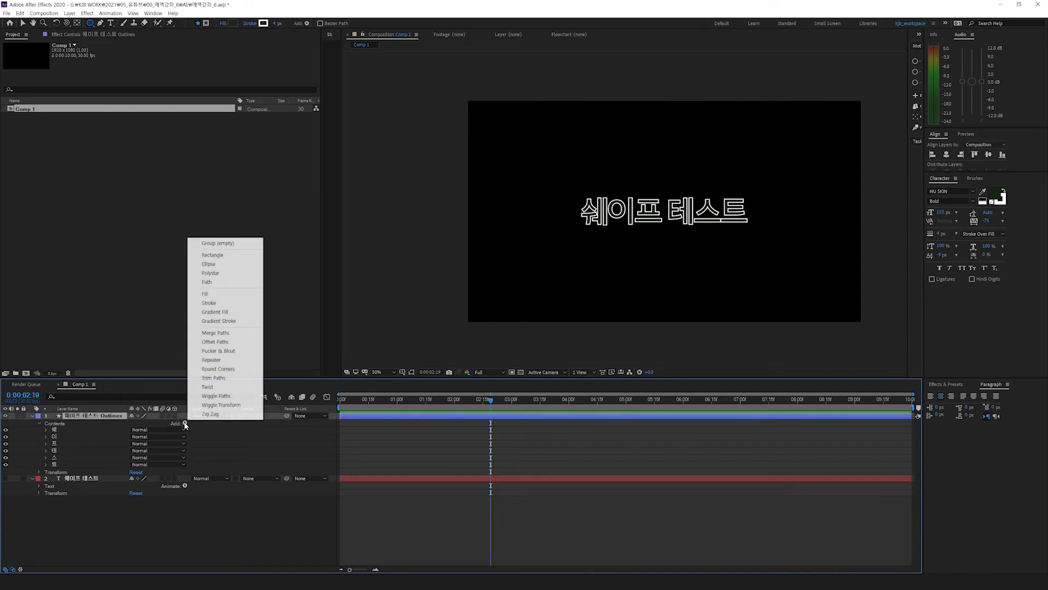
click(222, 379)
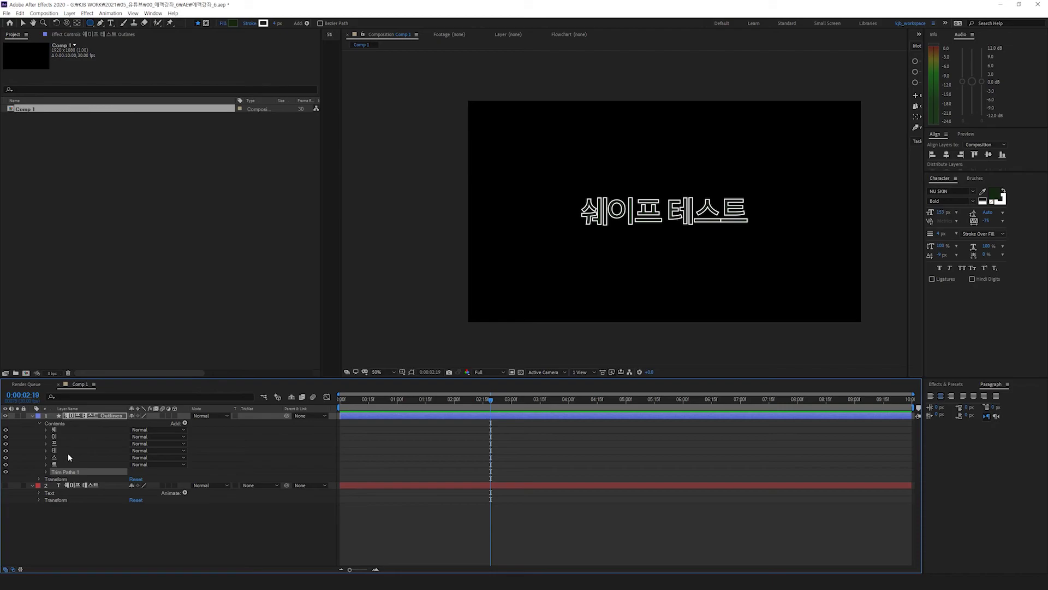
key(Delete)
click(185, 423)
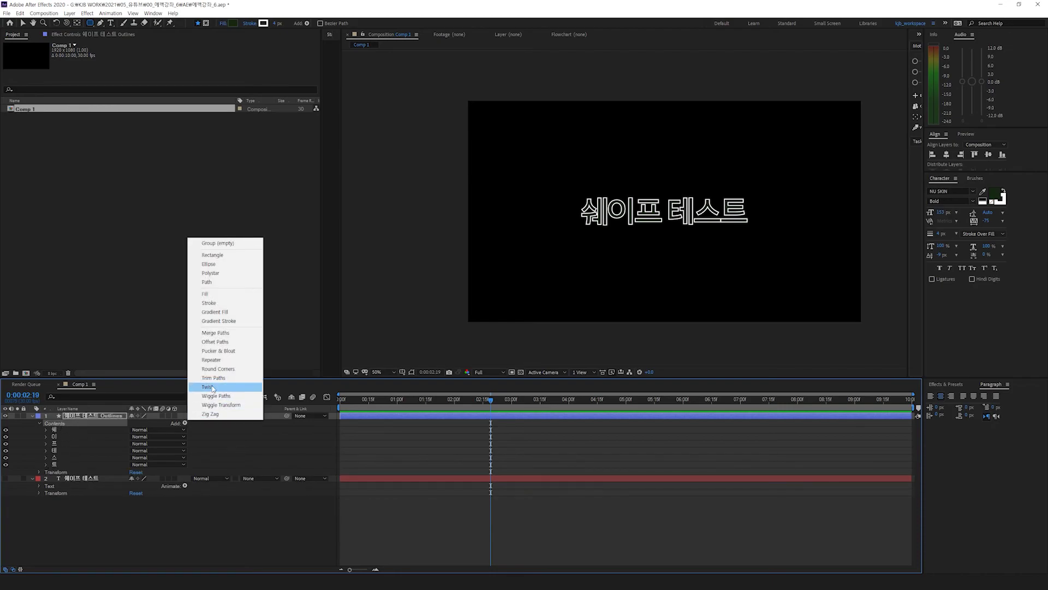
click(213, 387)
key(Delete)
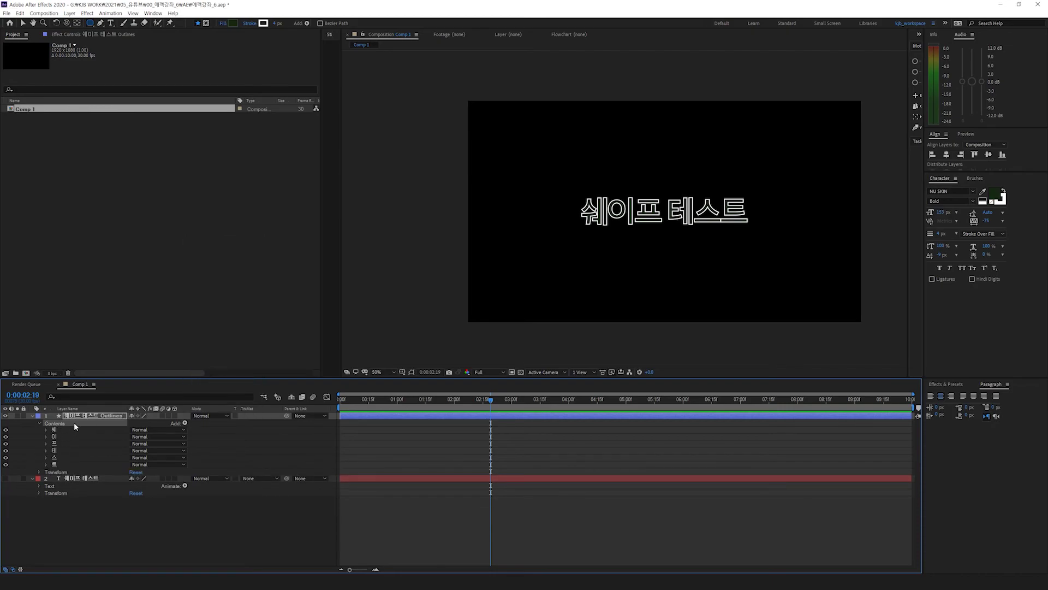
Step: Try adding Trim Paths to all the character groups of the outlines layer at once, and delete the added operators
click(60, 430)
shift+click(56, 464)
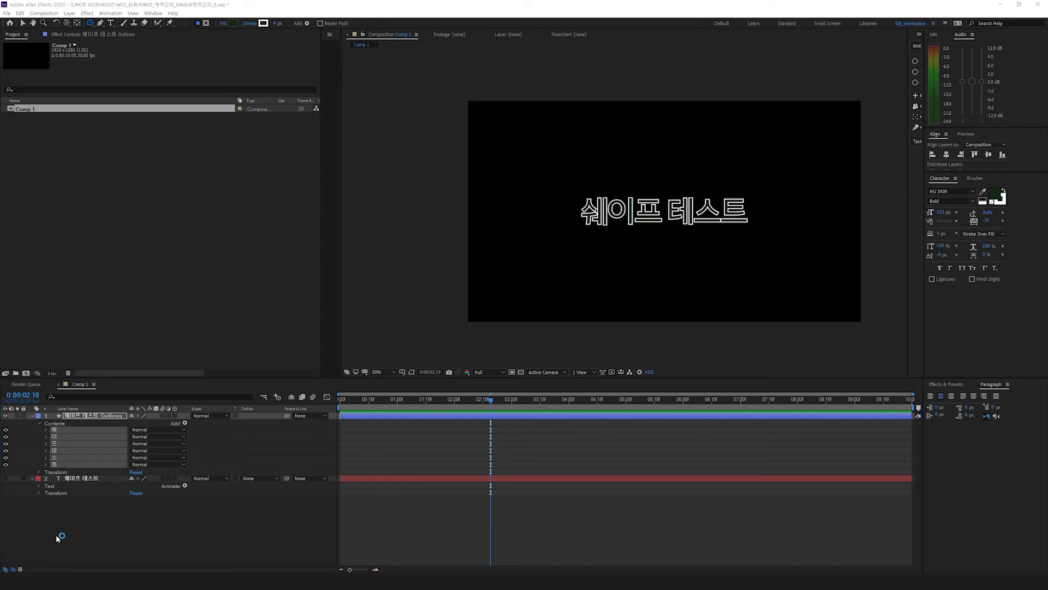
click(186, 422)
click(212, 380)
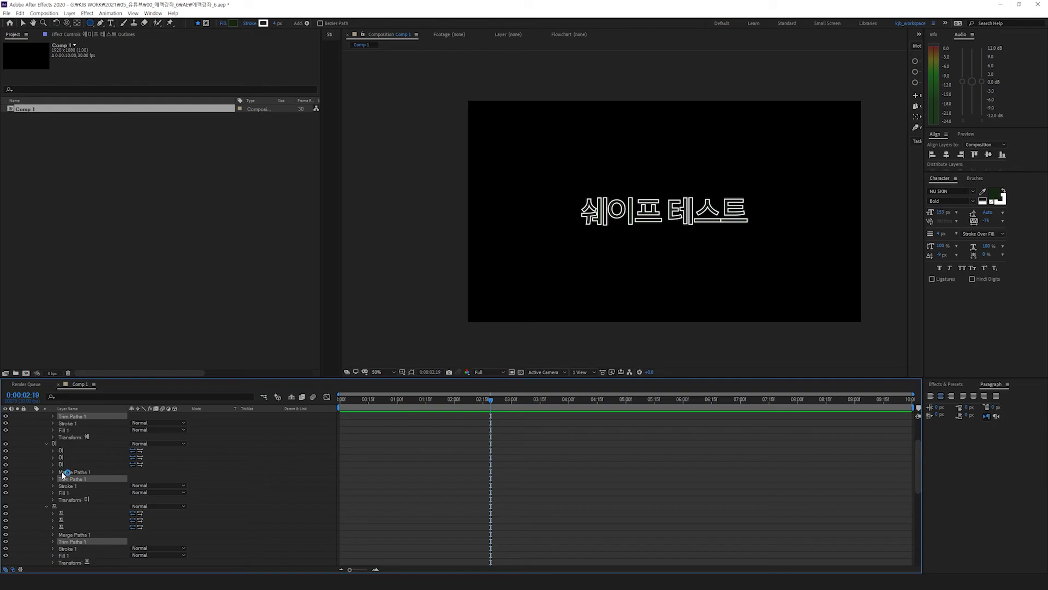
scroll(61, 479, up, 2)
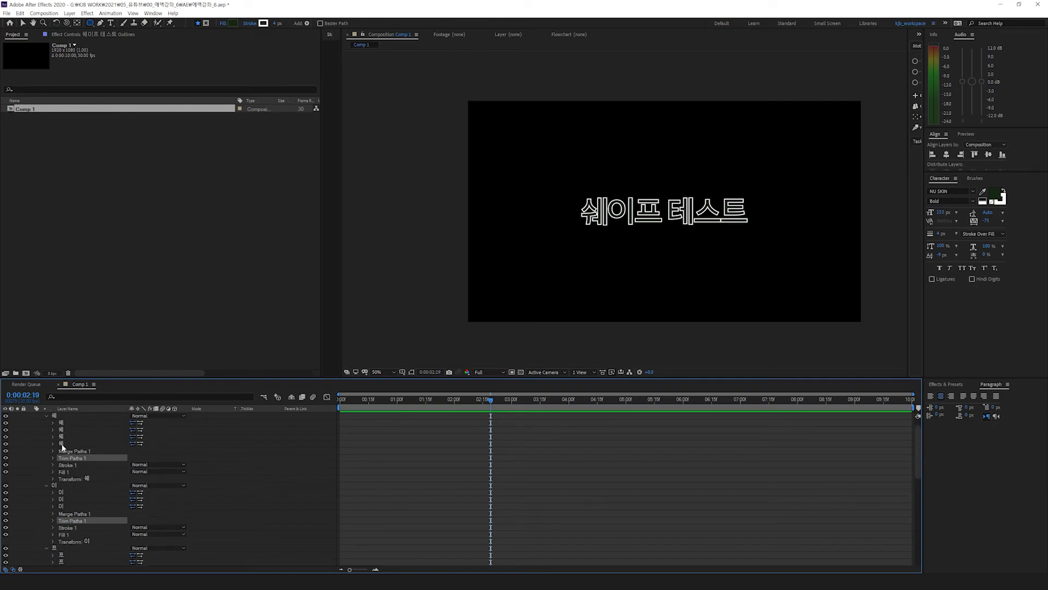
key(Delete)
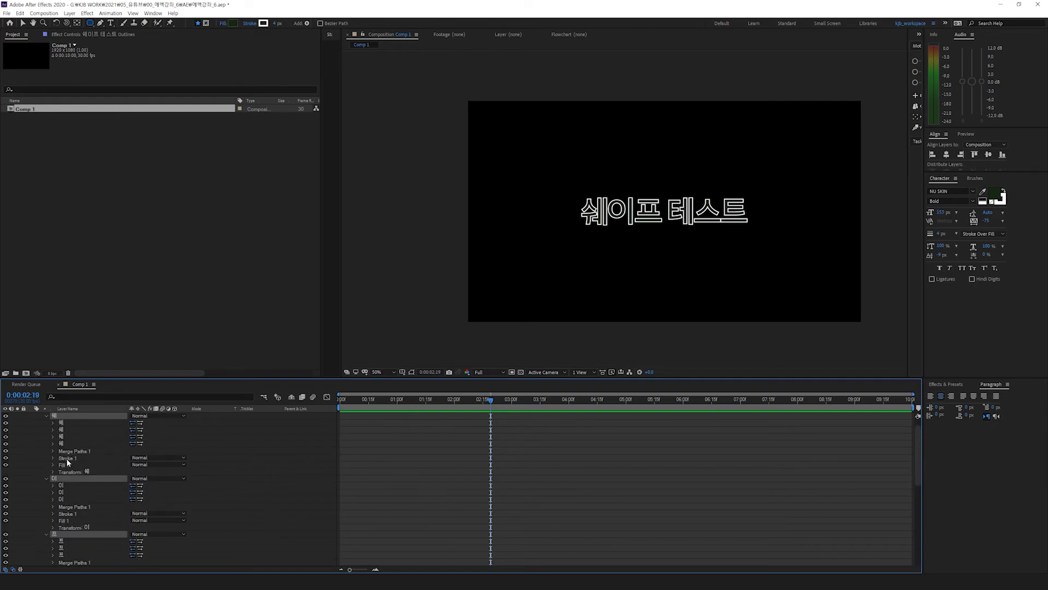
Step: Collapse the character groups of the outlines layer and add a Trim Paths operator to its whole Contents
click(39, 424)
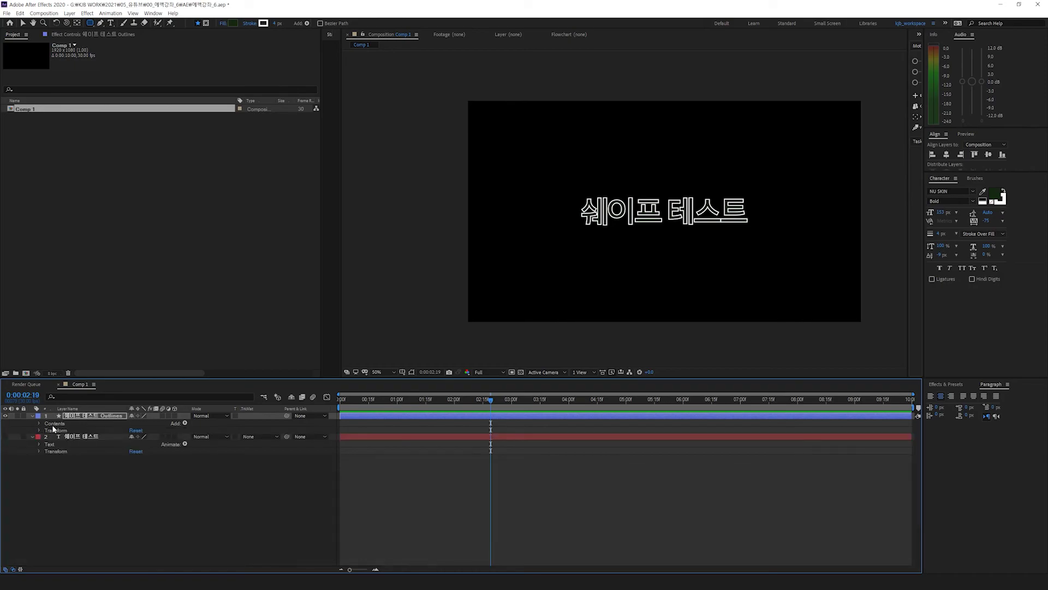
click(39, 424)
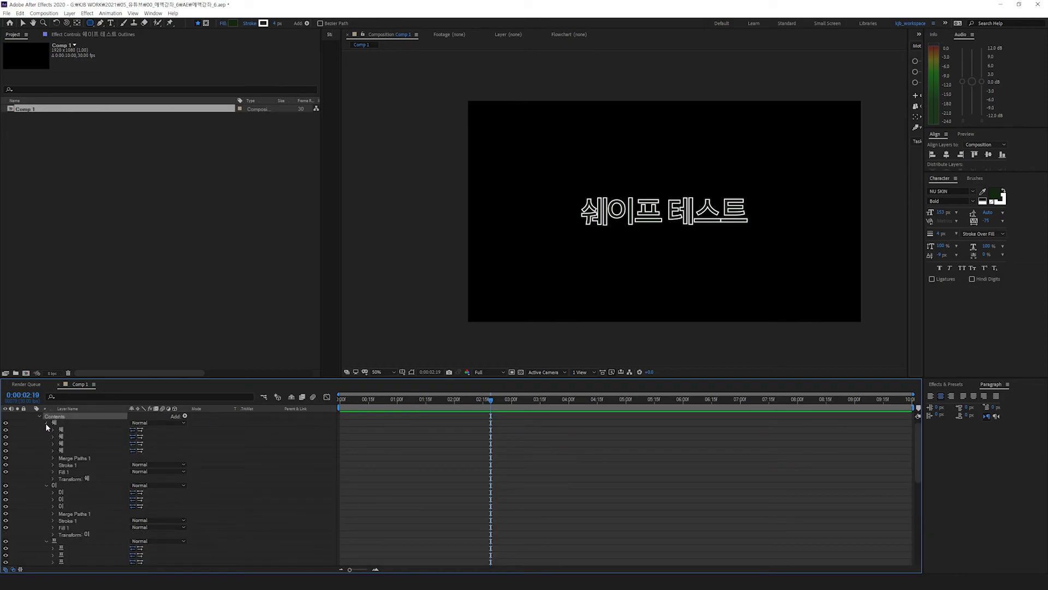
click(44, 422)
click(47, 430)
click(57, 509)
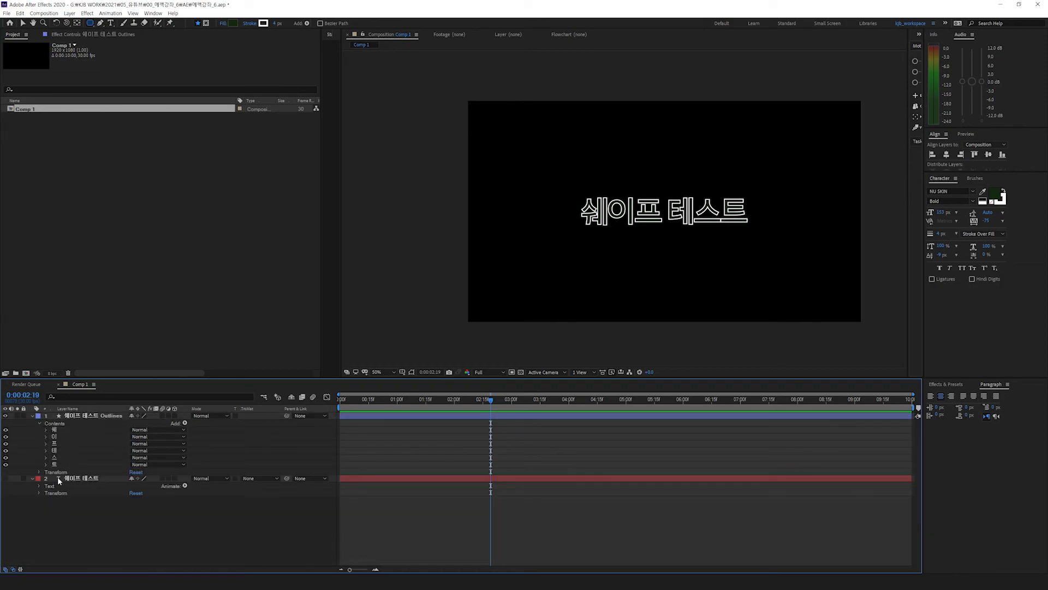
click(58, 424)
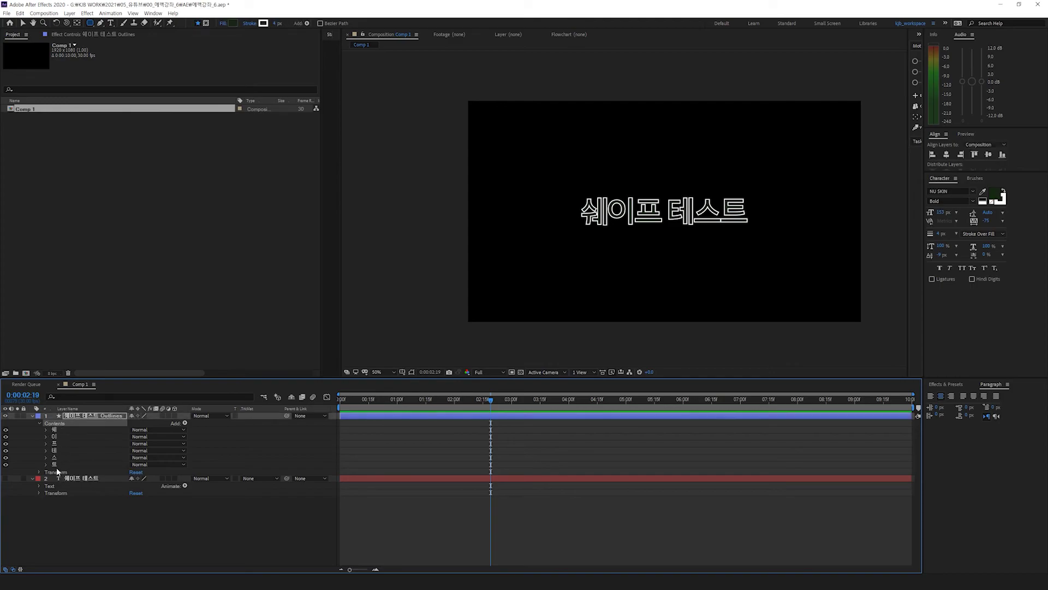
click(184, 424)
click(221, 380)
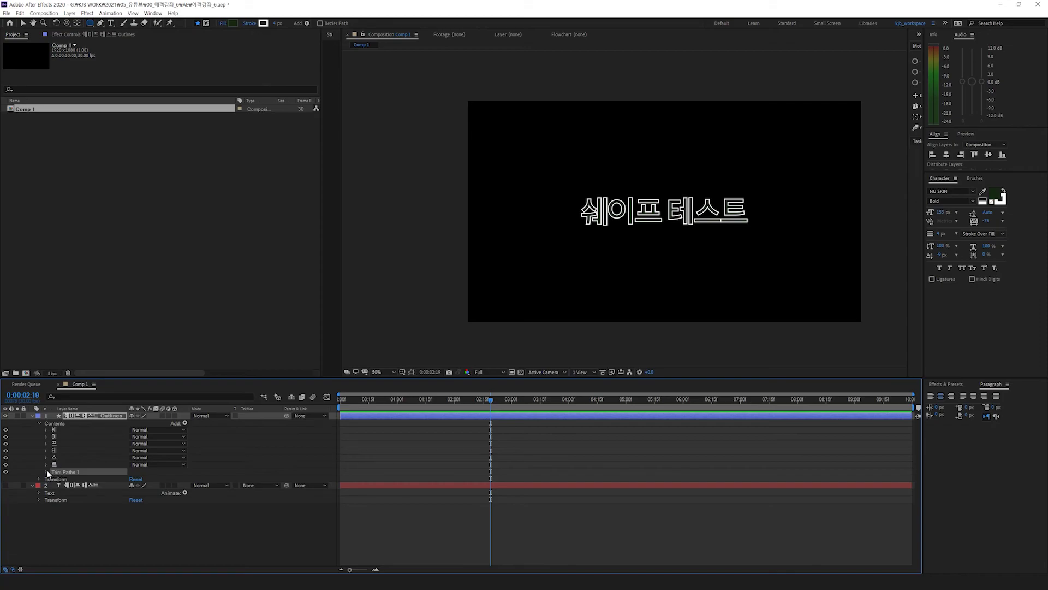
click(46, 471)
Step: Set the outlines layer's fill to None and its stroke width to 3 px
click(223, 23)
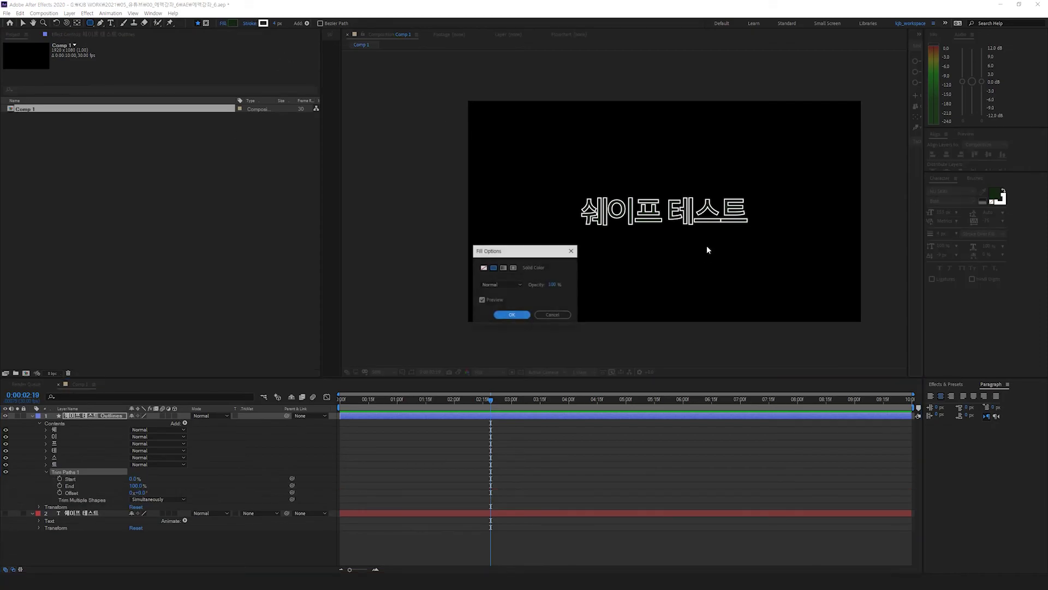
click(483, 268)
click(512, 315)
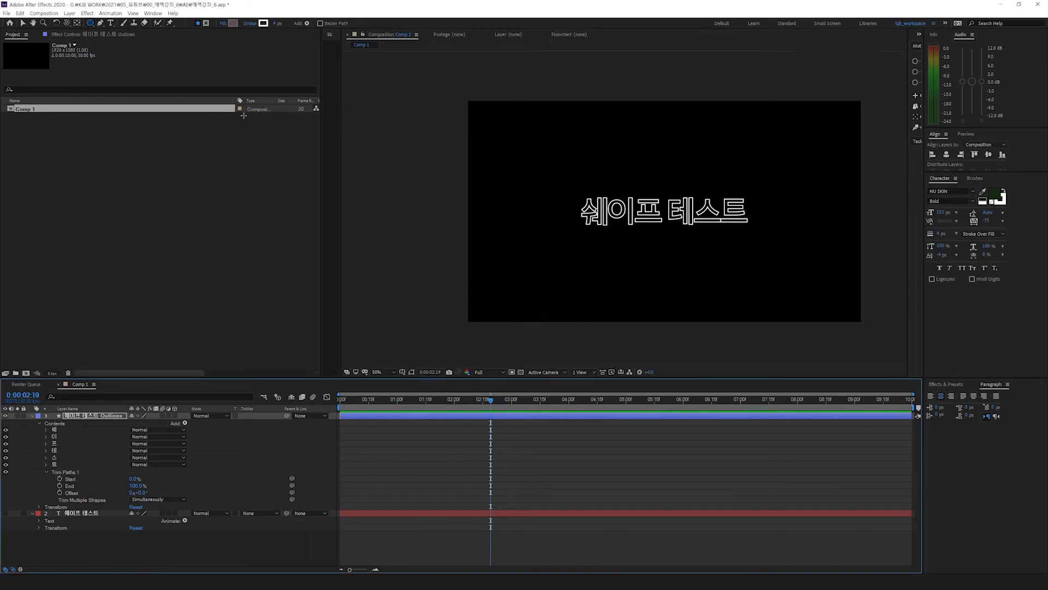
click(277, 23)
text(3)
key(Return)
click(92, 416)
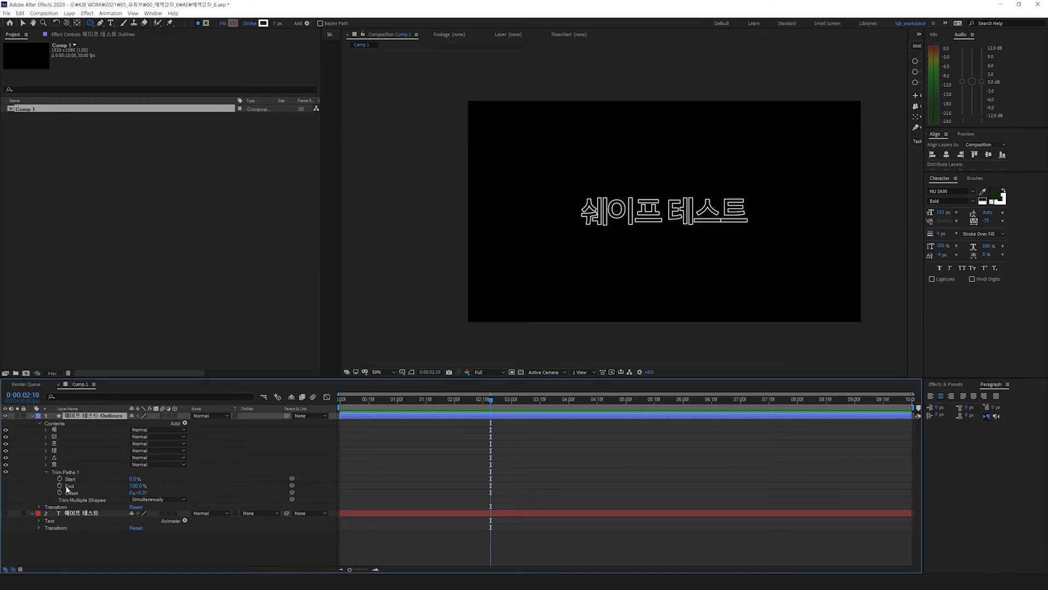
Step: Try lower Trim Paths End values with Trim Multiple Shapes set to Simultaneously and Individually, then restore End 100% and Simultaneously
mouse_move(139, 491)
mouse_down()
mouse_move(93, 492)
mouse_move(403, 490)
mouse_move(139, 494)
mouse_up()
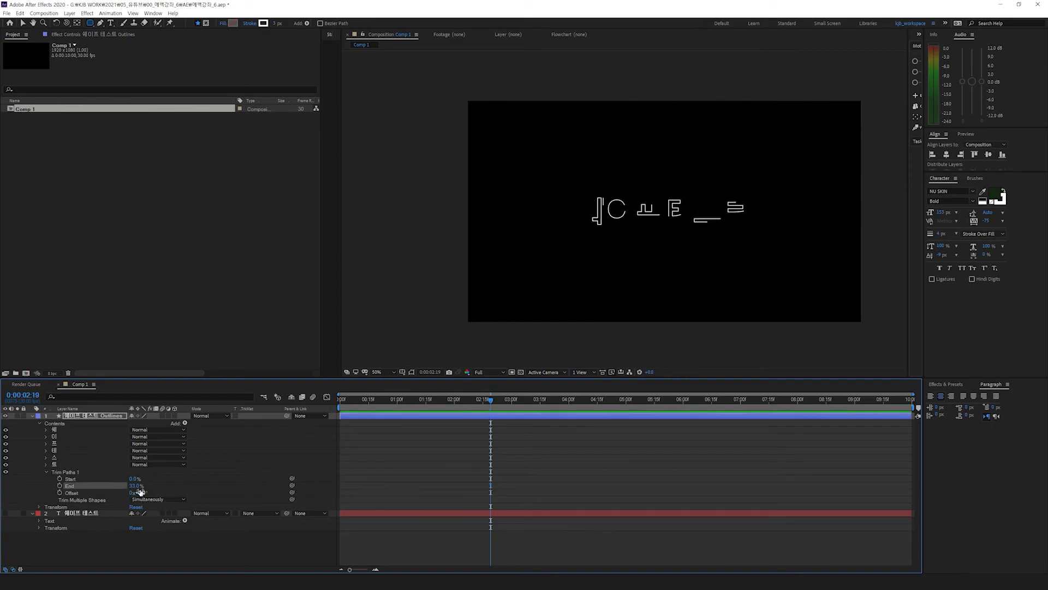
click(143, 500)
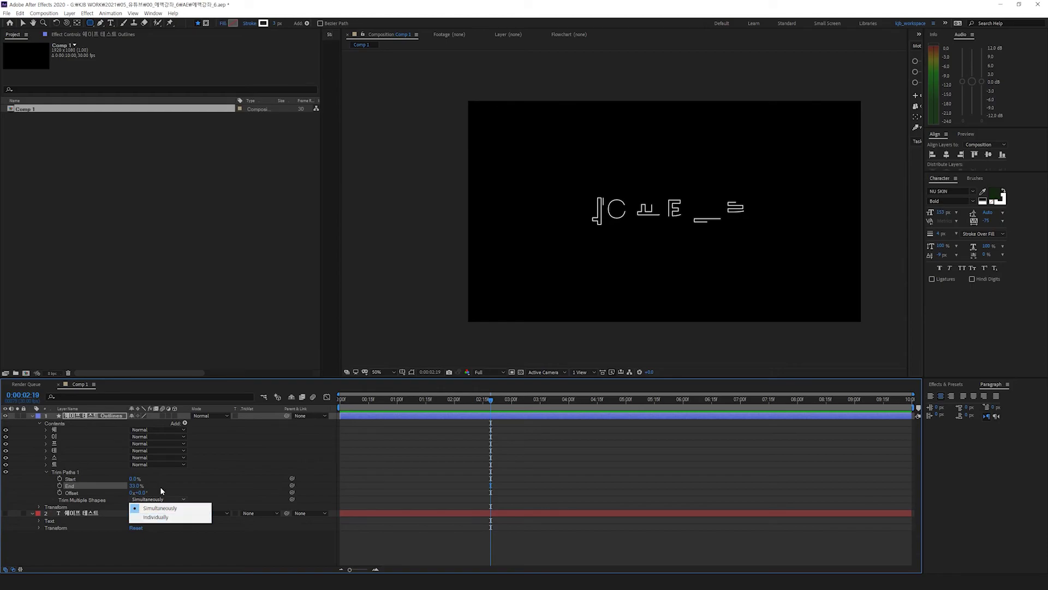
click(159, 486)
mouse_move(137, 487)
mouse_down()
mouse_move(109, 486)
mouse_move(159, 486)
mouse_move(149, 493)
mouse_up()
click(148, 499)
click(180, 500)
click(155, 501)
click(150, 516)
drag(135, 485, 163, 486)
click(158, 499)
click(157, 509)
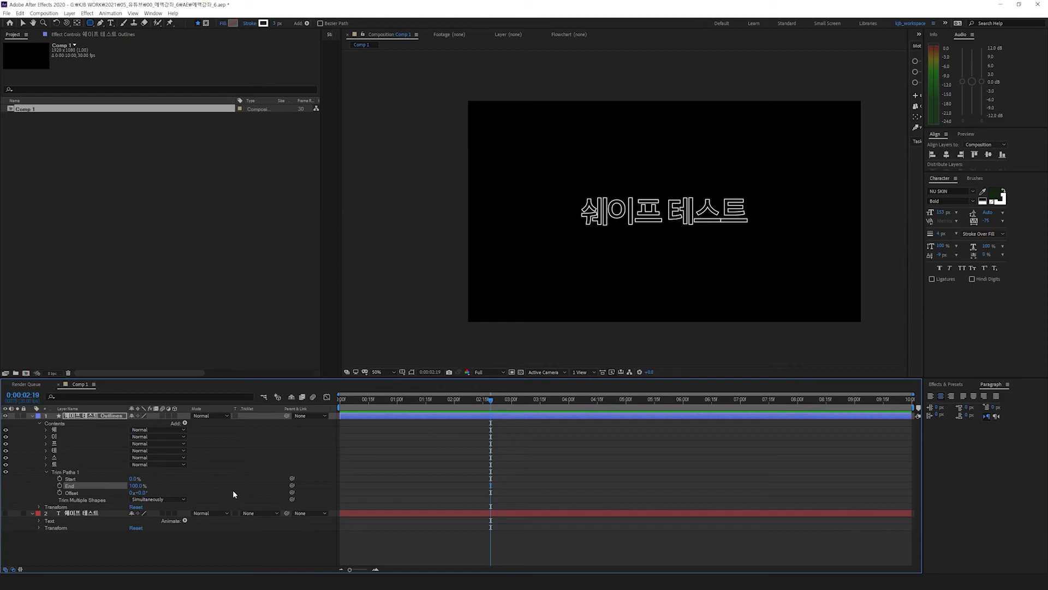
Step: Delete both the outlines layer and the original text layer from the composition
click(103, 417)
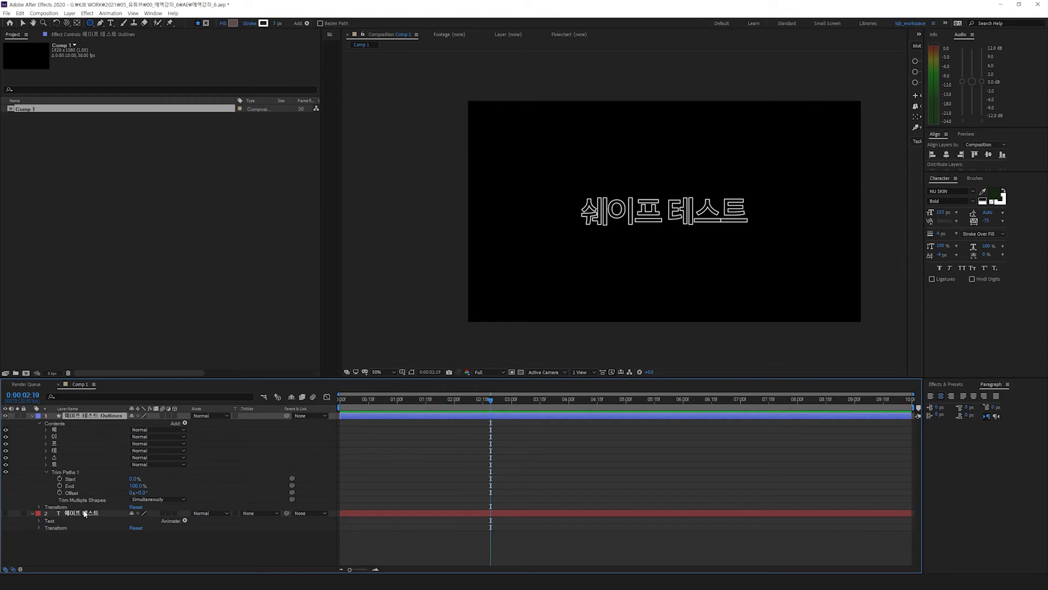
shift+click(84, 514)
key(Delete)
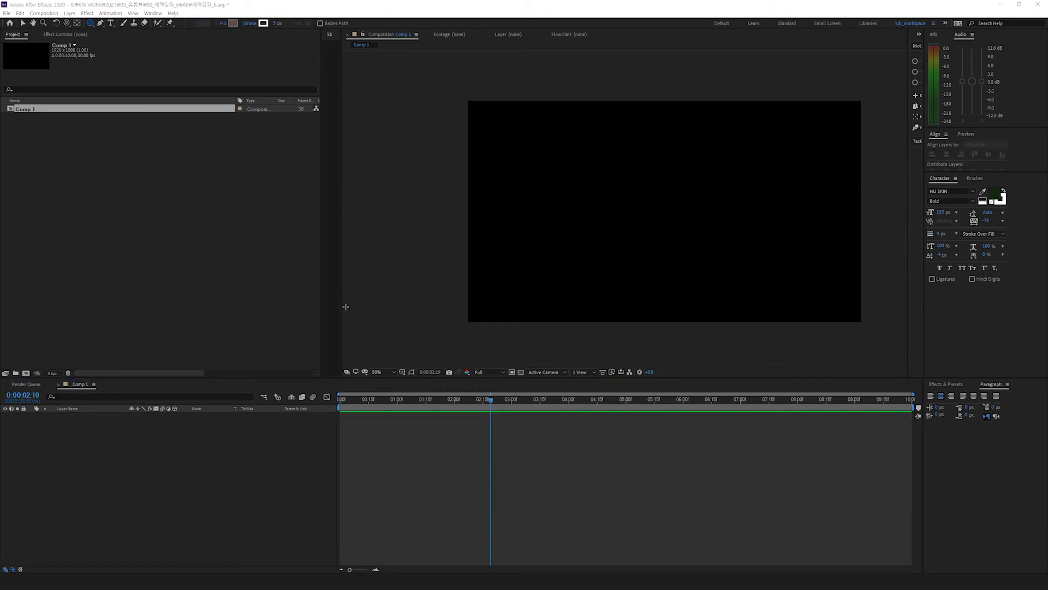
right_click(155, 430)
mouse_move(184, 431)
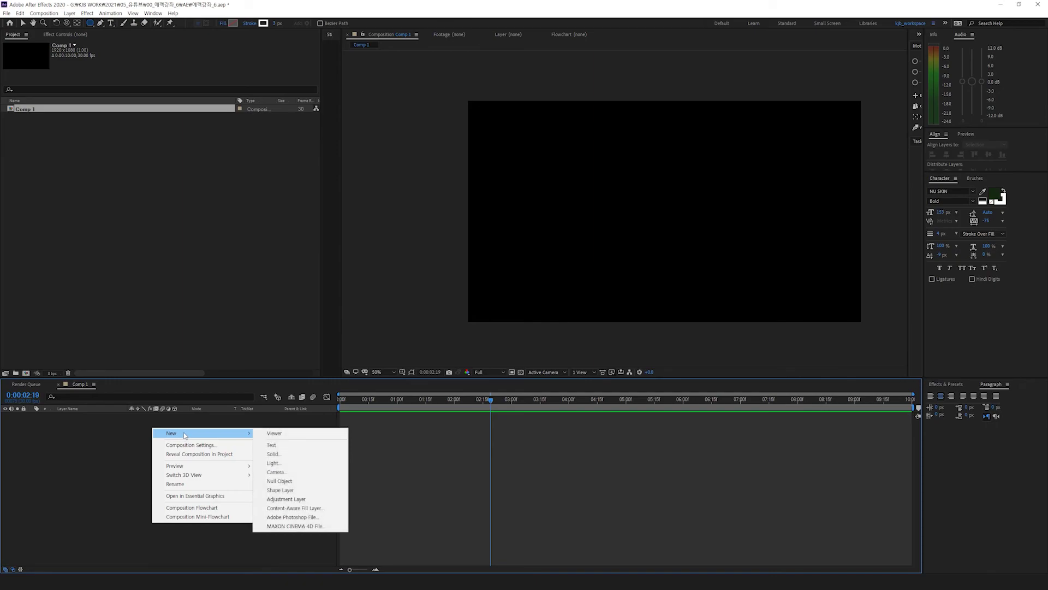
click(298, 473)
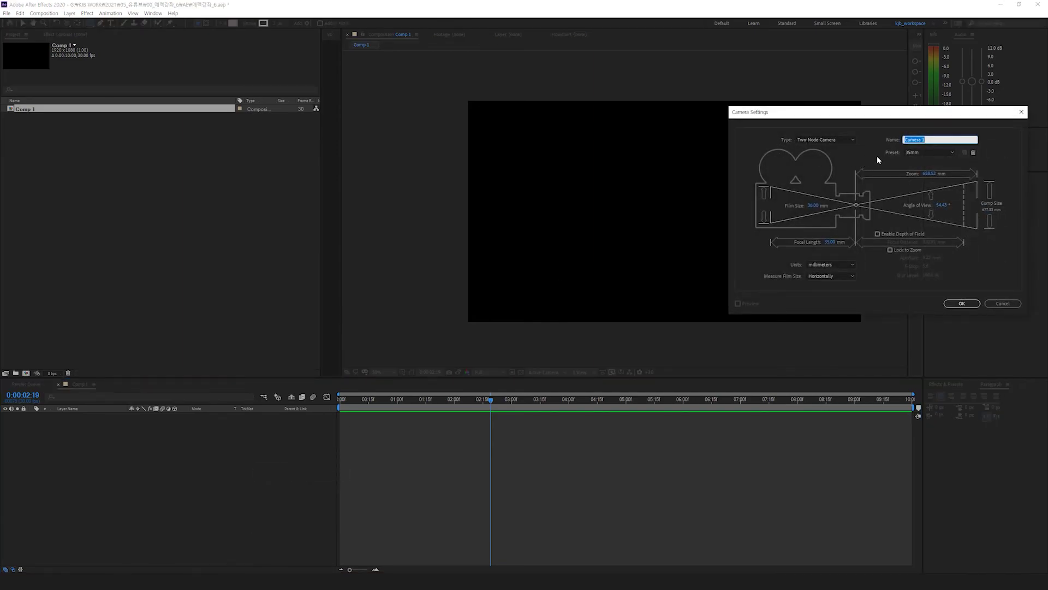
drag(806, 114, 595, 82)
click(791, 271)
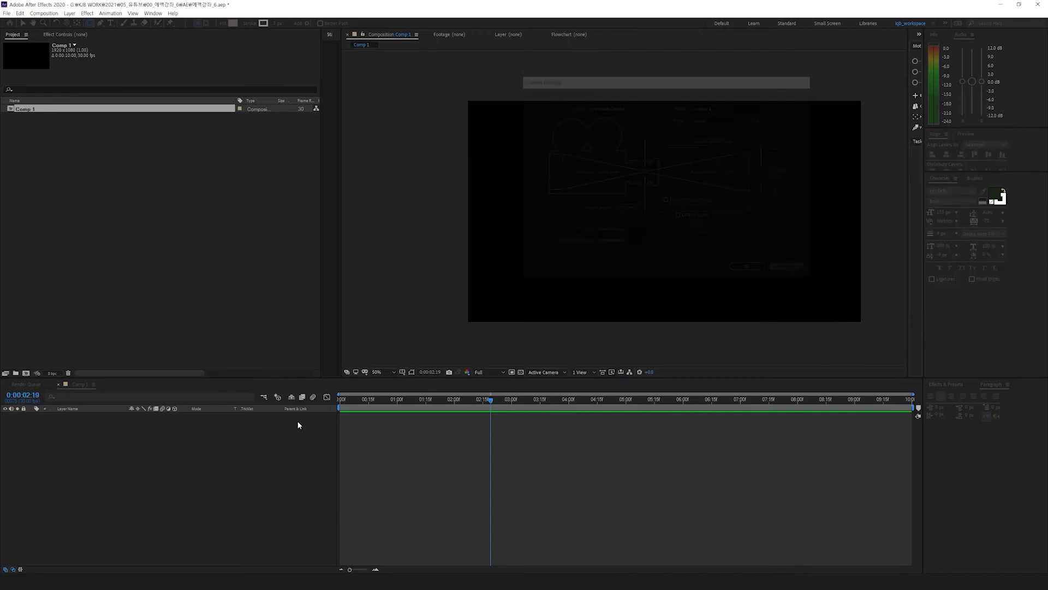
Step: Start a new camera layer and examine the One-Node and Two-Node camera types, keeping Two-Node Camera
right_click(77, 393)
mouse_move(124, 400)
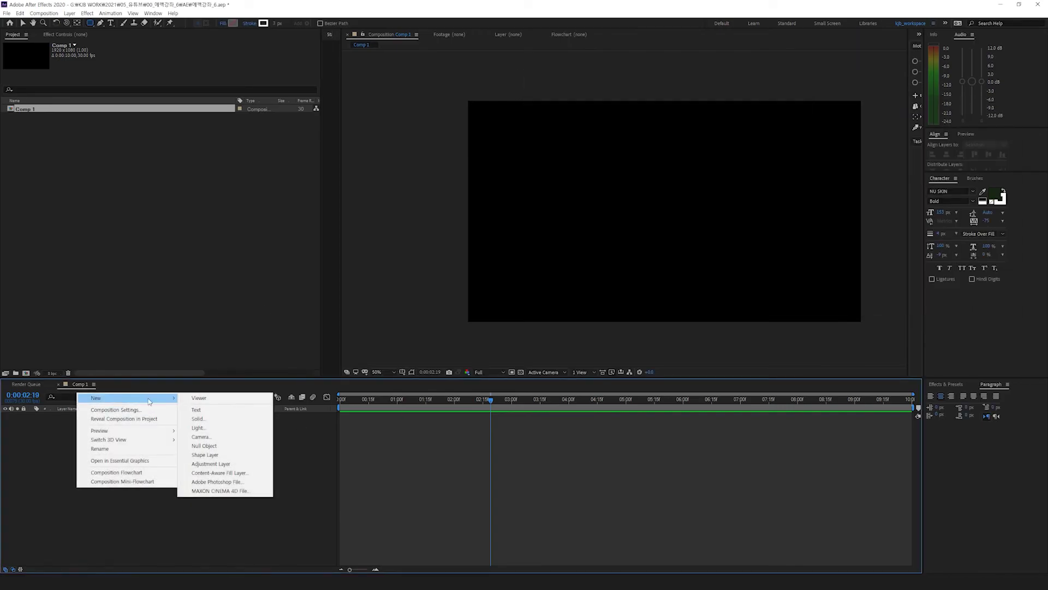
click(208, 437)
drag(590, 82, 481, 78)
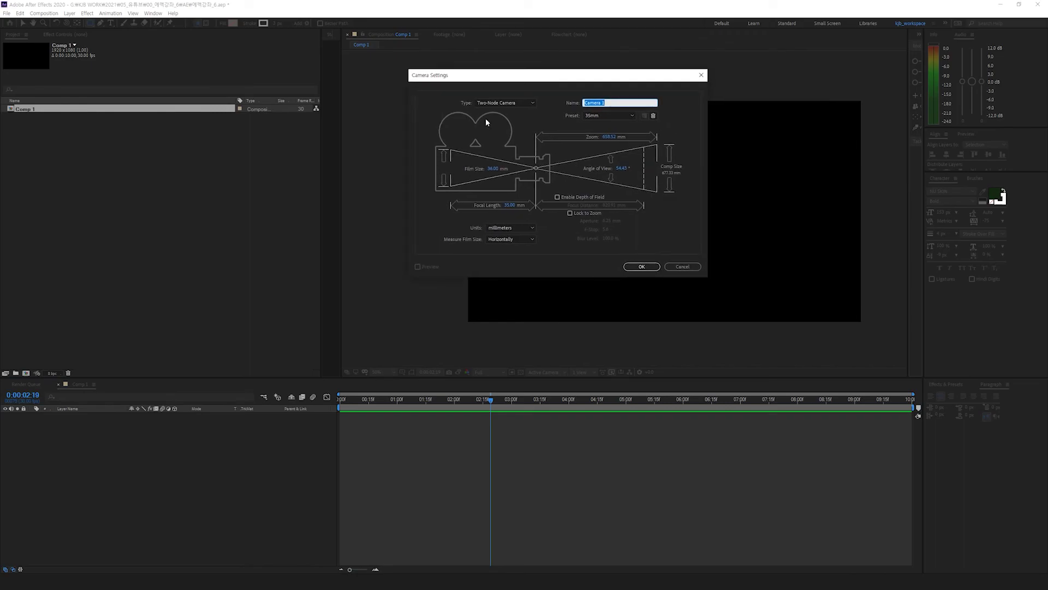
click(499, 102)
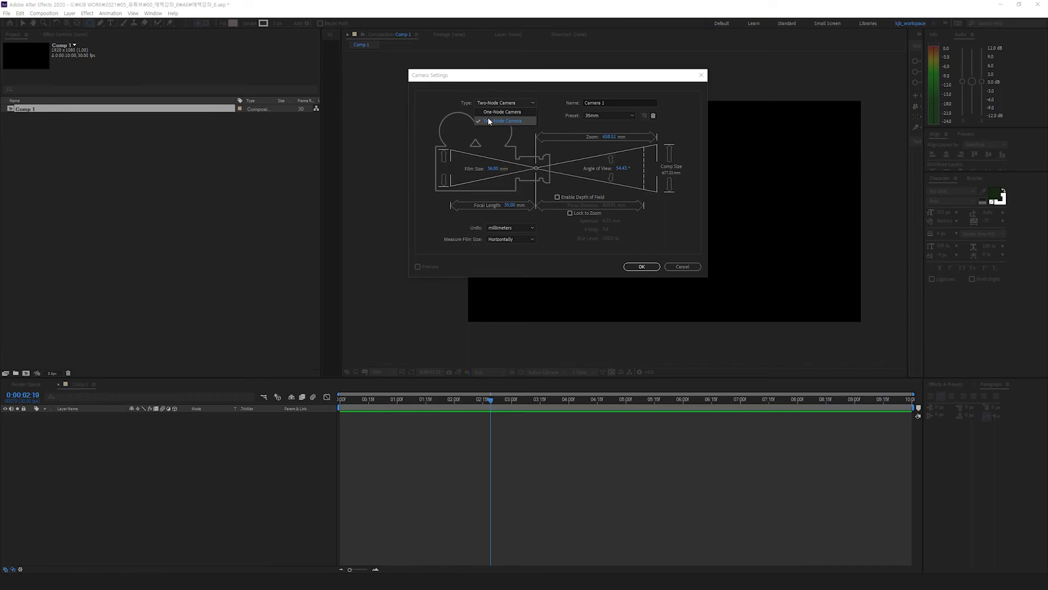
click(488, 121)
click(501, 106)
click(493, 112)
click(497, 103)
click(487, 119)
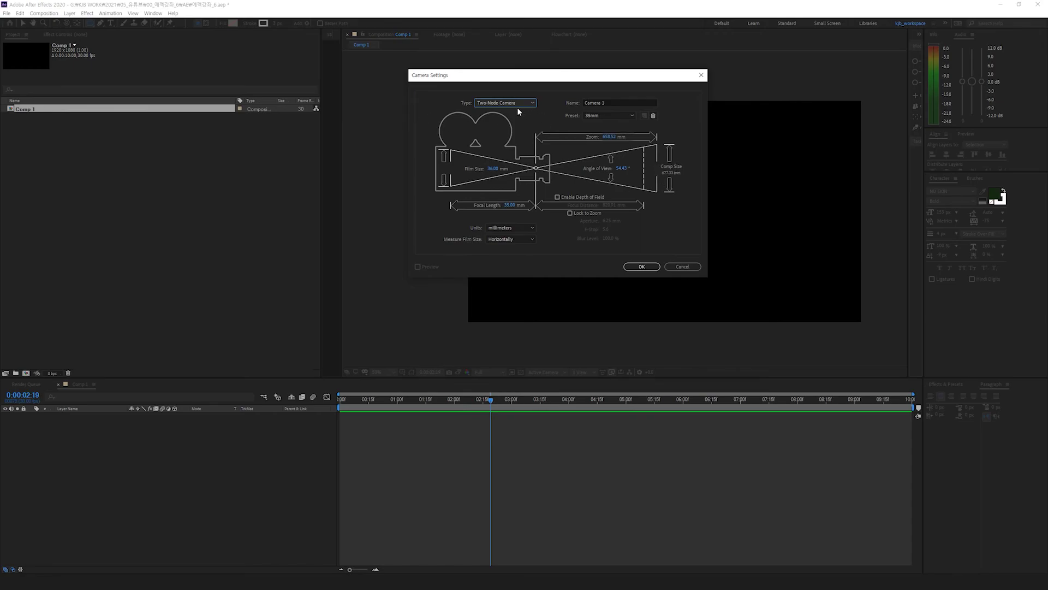
click(501, 103)
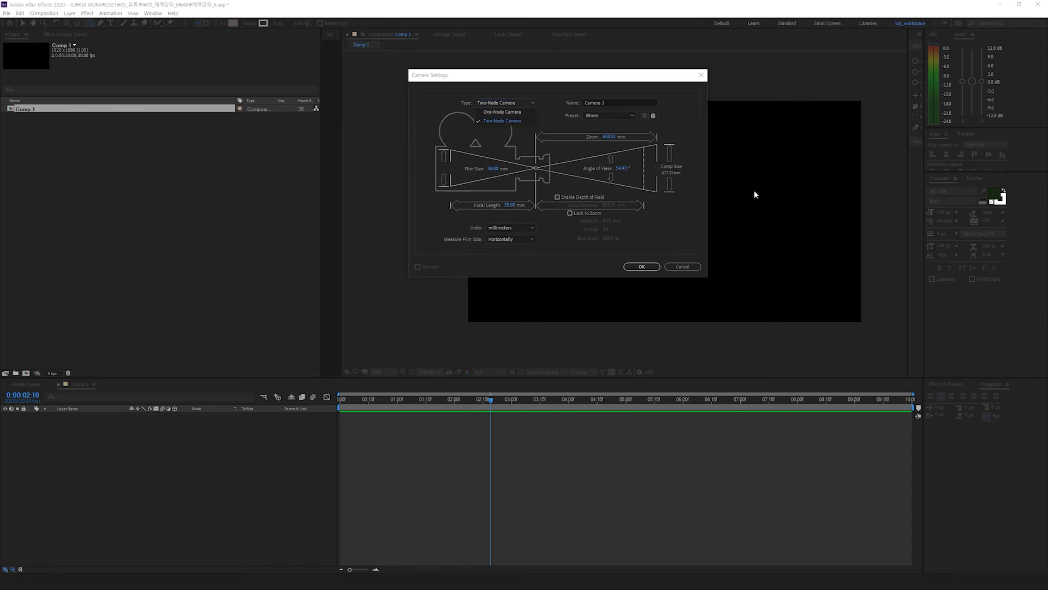
Step: Try the 50mm lens preset, switch back to 35mm, and create the camera
click(607, 117)
click(606, 117)
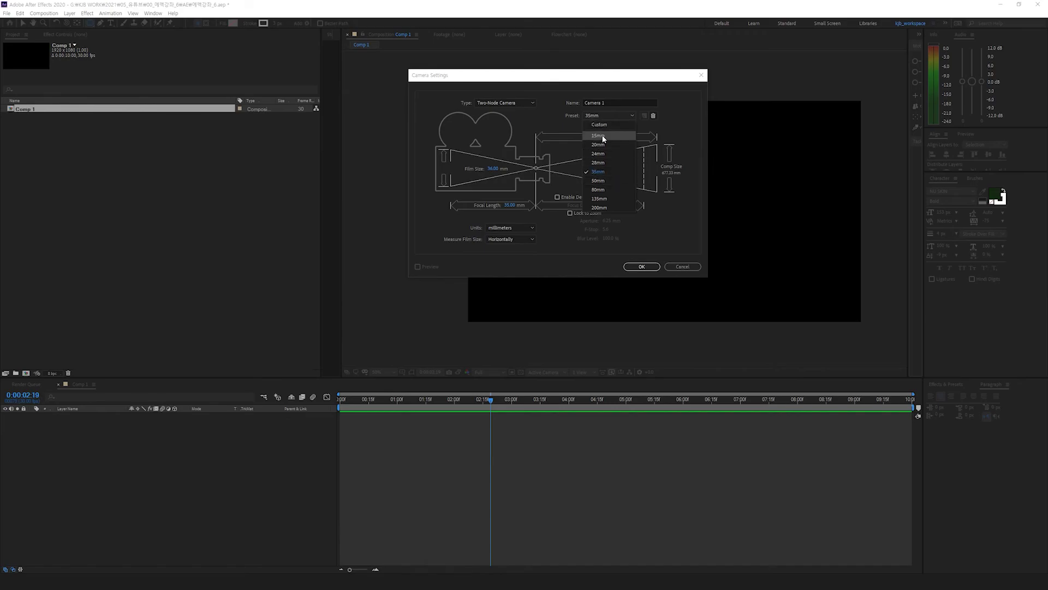
click(603, 182)
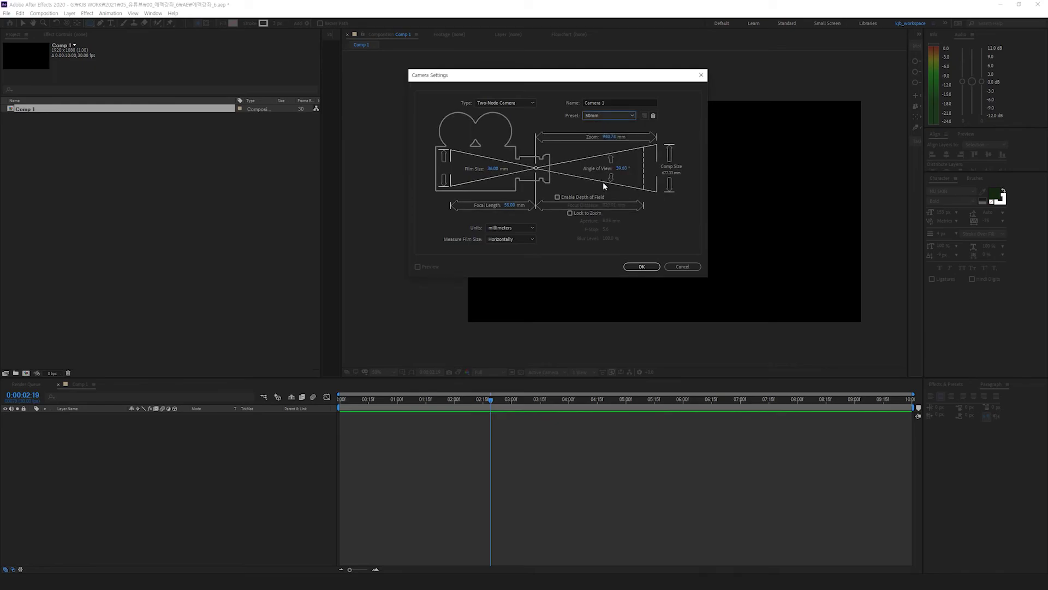
click(608, 115)
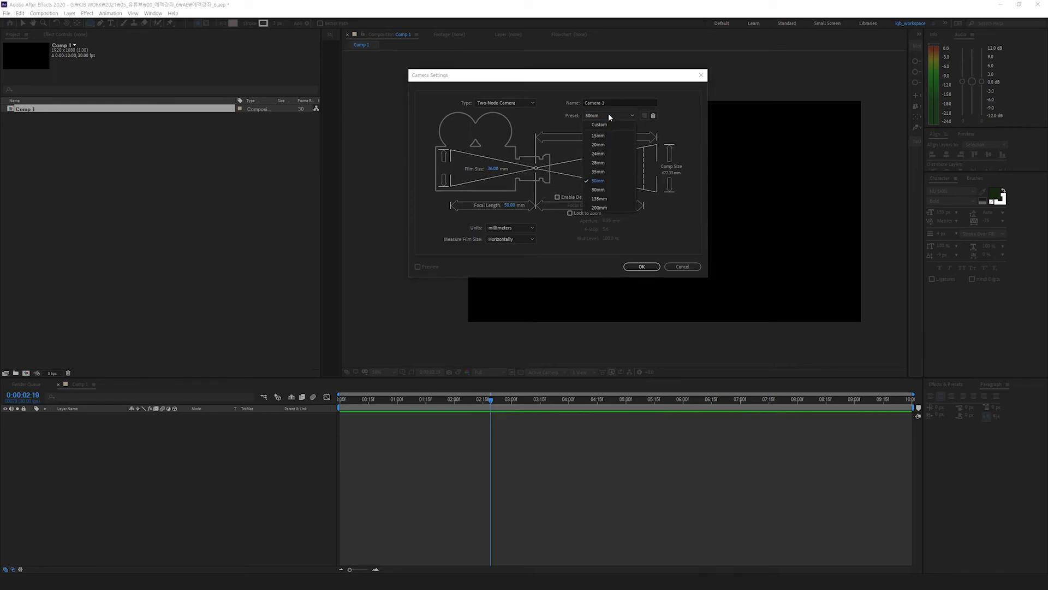
click(606, 172)
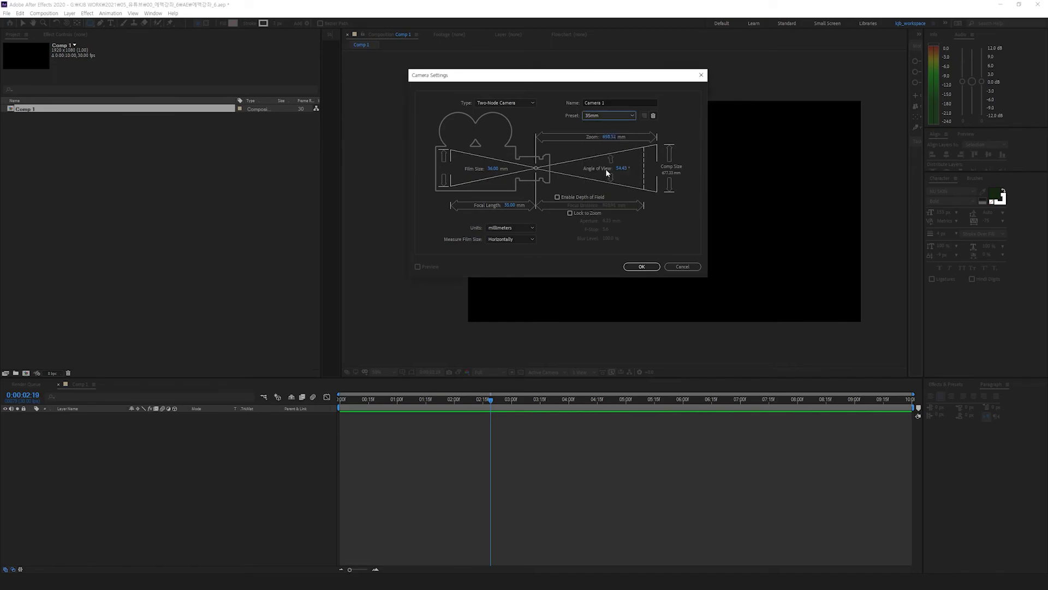
click(607, 113)
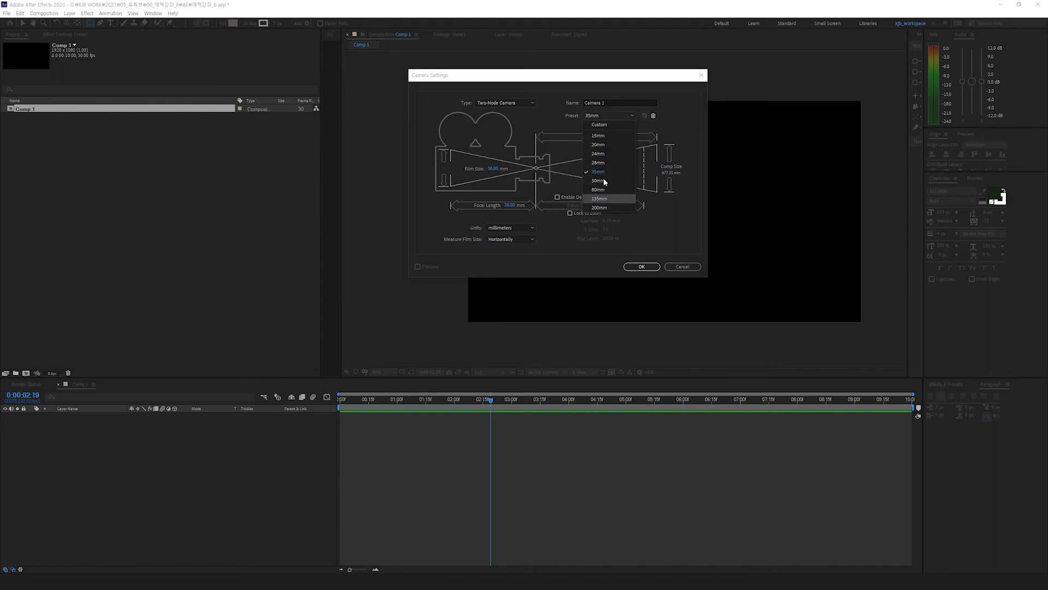
click(636, 267)
click(636, 267)
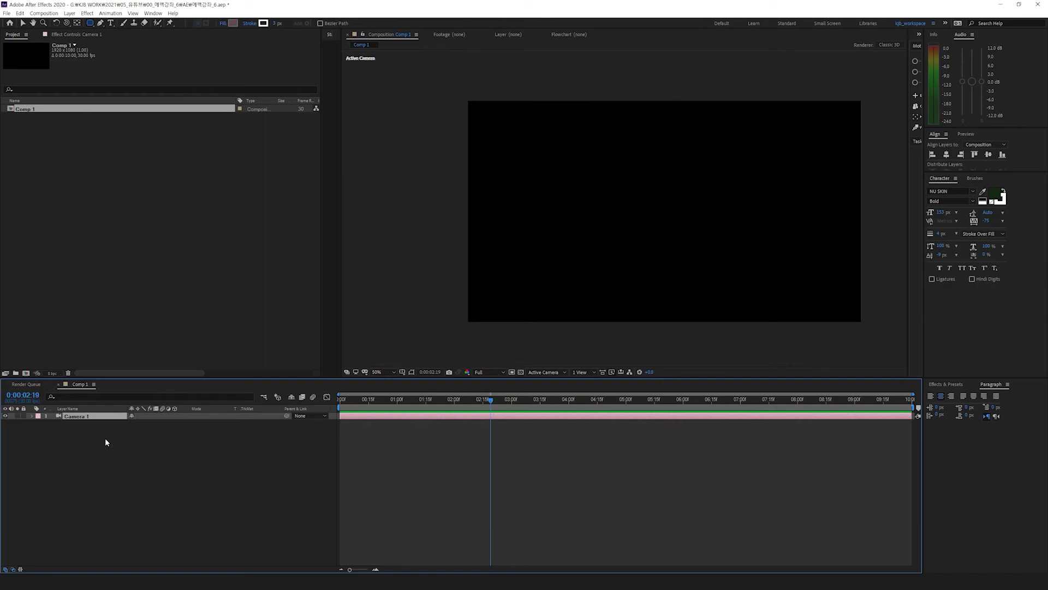
Step: Add a text layer reading "카레" near the middle of the composition
click(168, 450)
key(ctrl+t)
click(616, 205)
text(카)
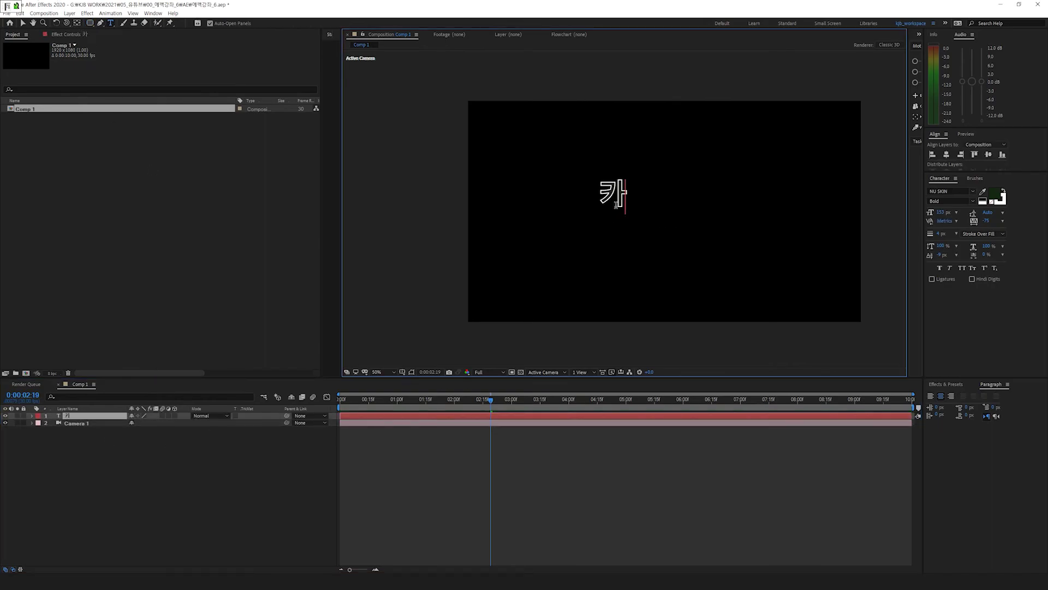
text(레)
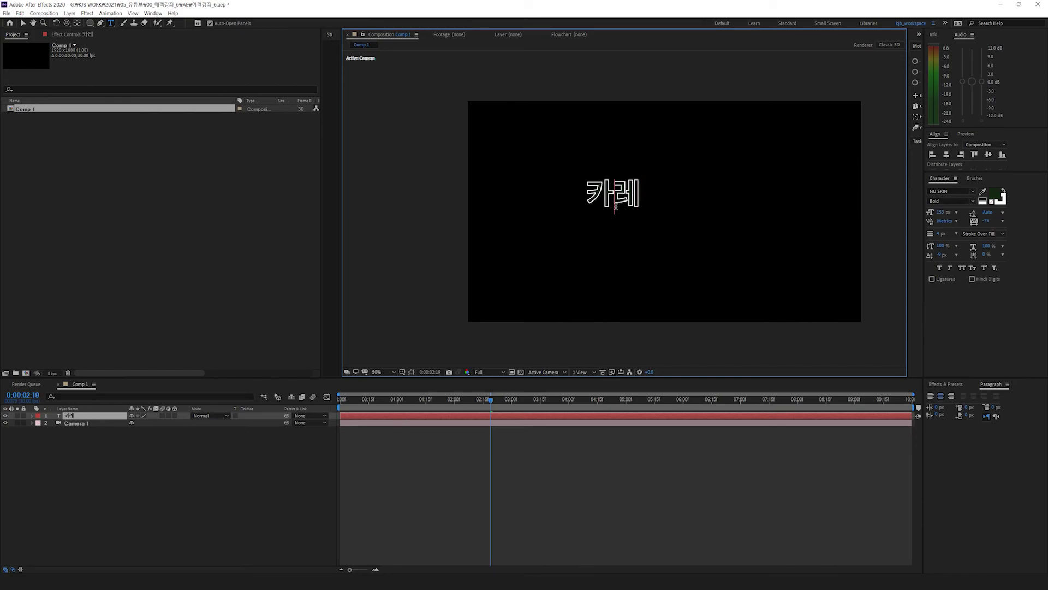
click(23, 23)
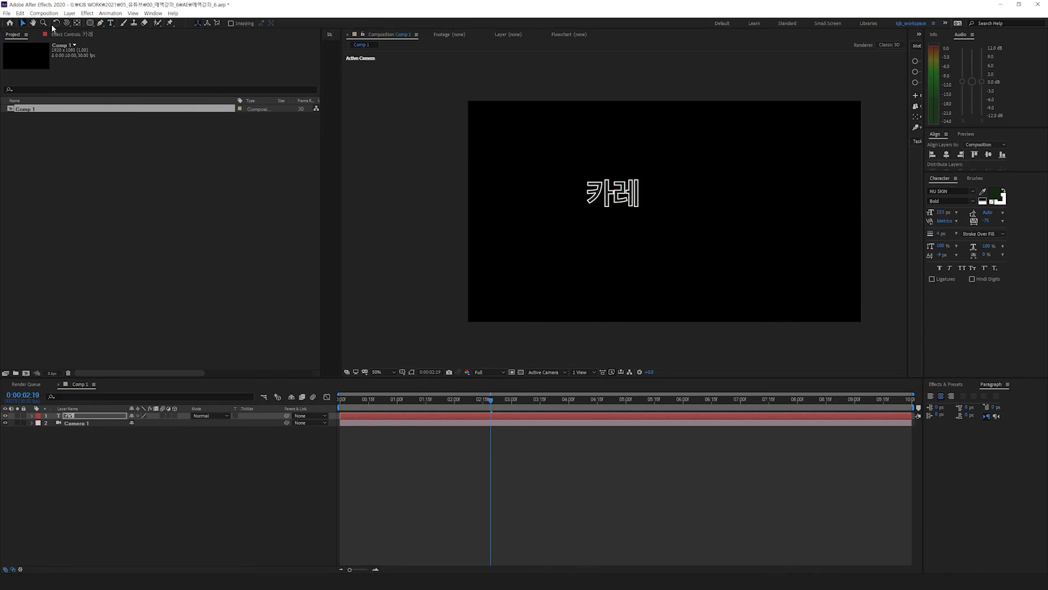
click(617, 207)
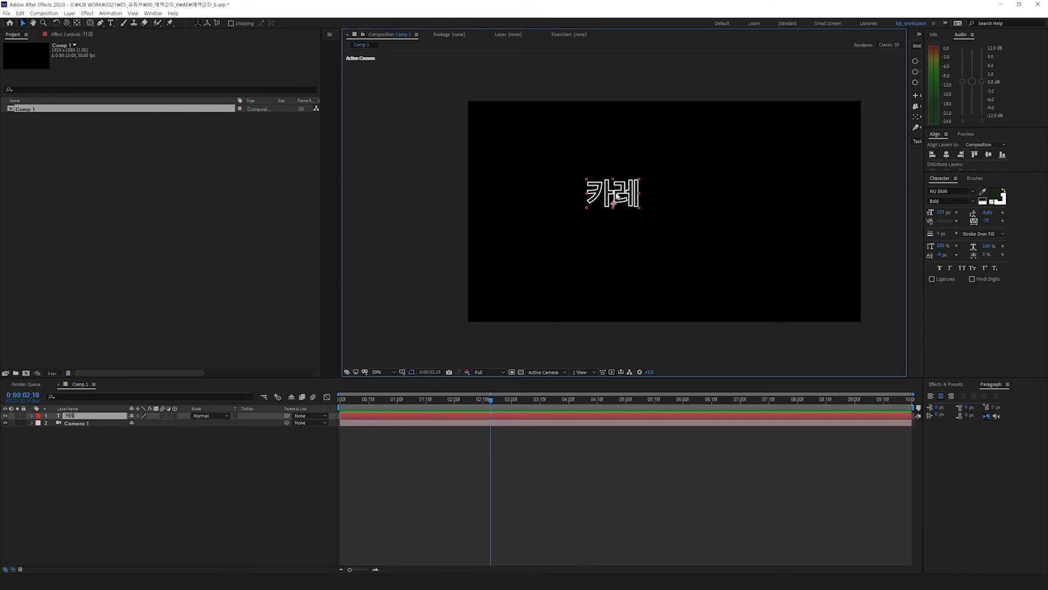
Step: Duplicate the "카레" text, place the copies apart, and change the upper-right one to "스시"
drag(643, 189, 726, 172)
key(ctrl+d)
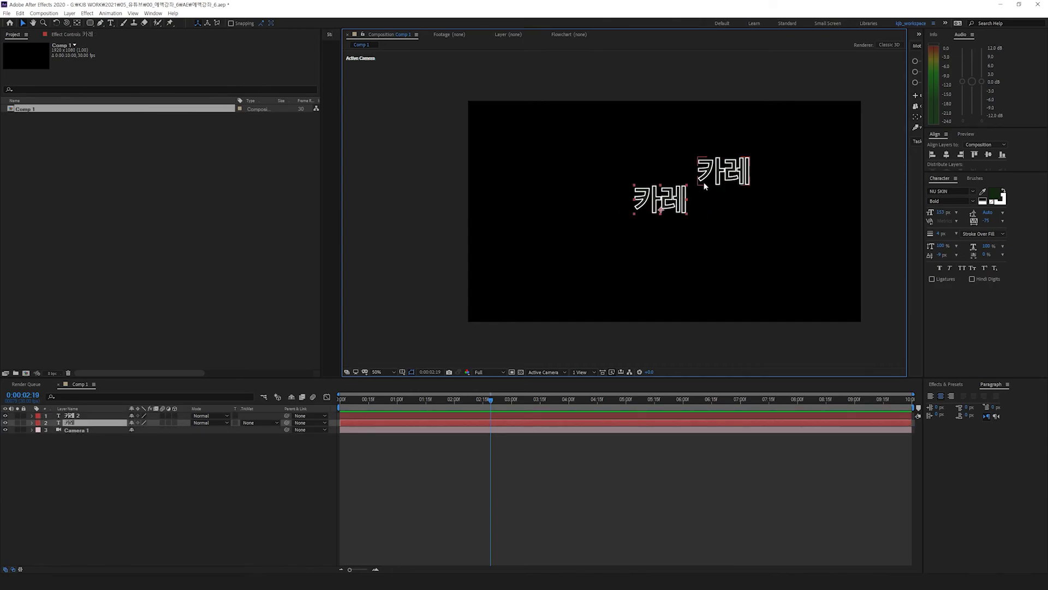
key(ctrl+t)
double_click(725, 186)
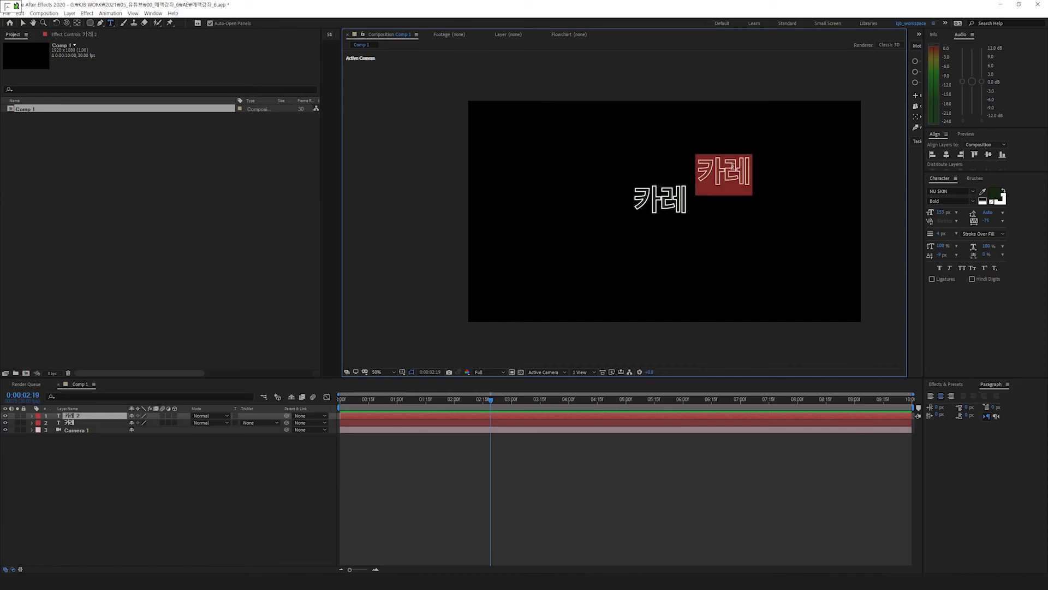
text(스시)
key(Escape)
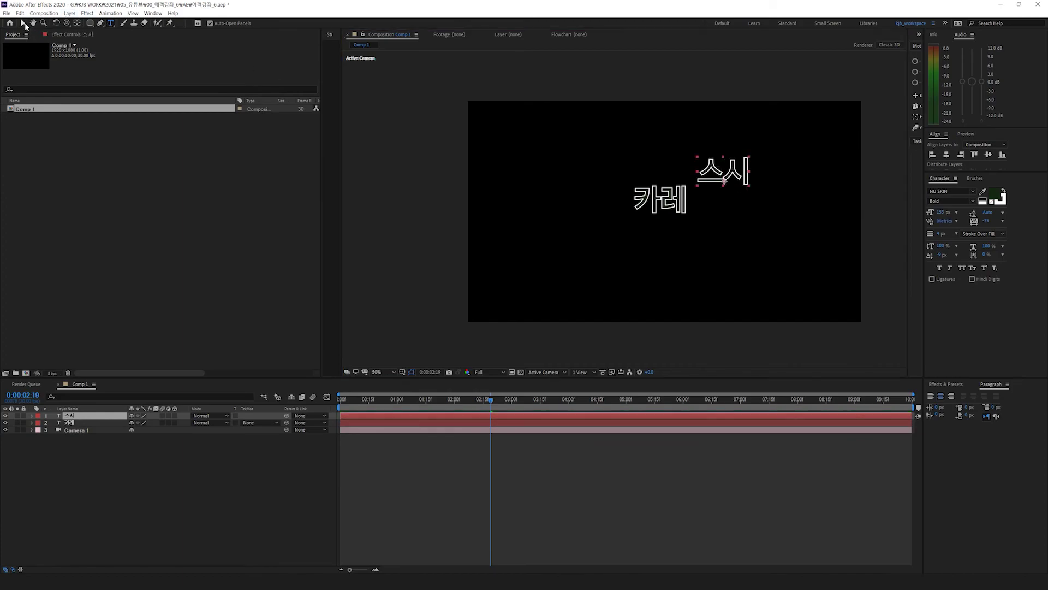
Step: Duplicate the "스시" text, place the copy in the upper-left of the composition, and change it to "고등어 조림"
key(ctrl+d)
drag(710, 175, 550, 169)
key(ctrl+t)
double_click(579, 149)
text(ㄱ)
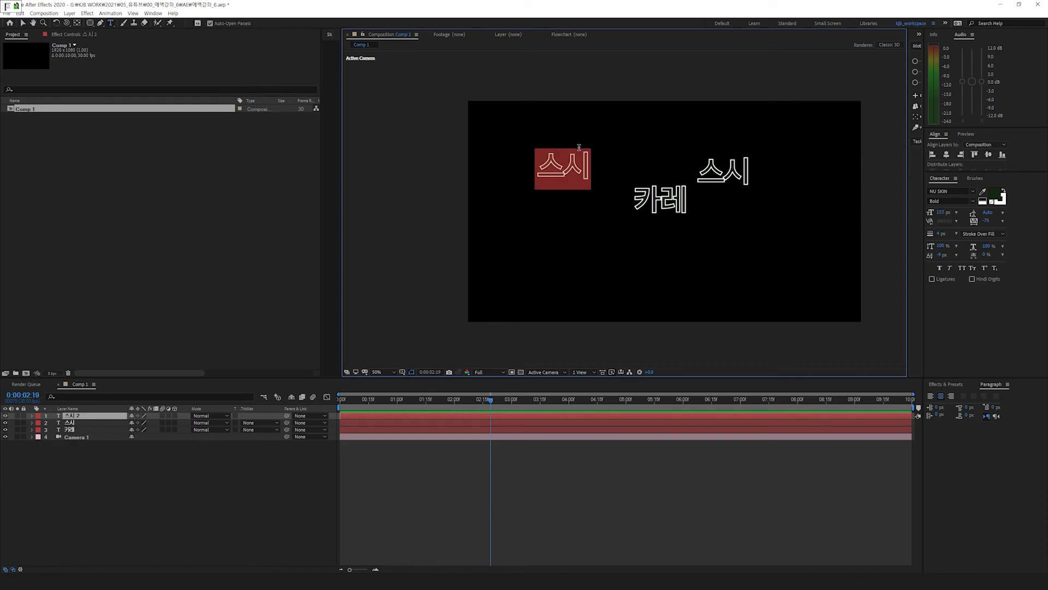
text(고등어 조림)
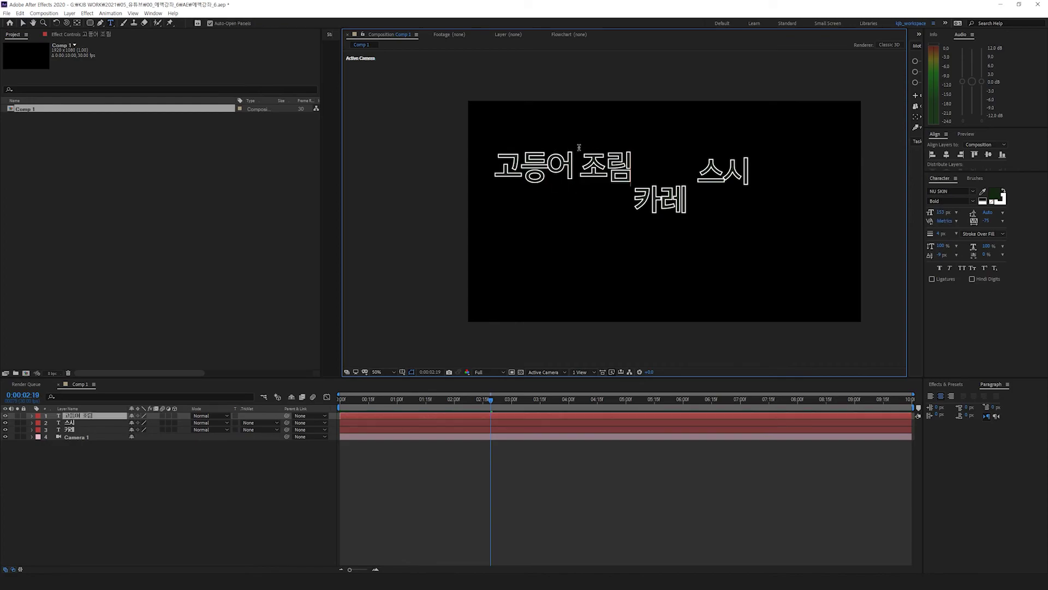
click(23, 23)
click(163, 486)
Step: Draw a star shape below the "스시" text and set its inner radius to 50 and outer radius to 122
drag(93, 22, 116, 56)
drag(739, 249, 738, 226)
click(47, 430)
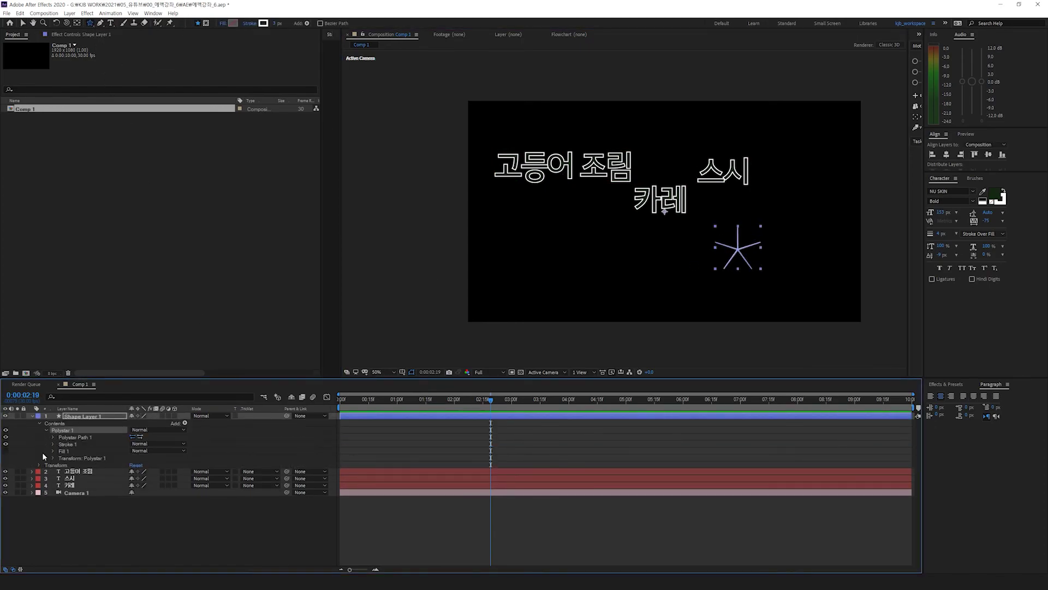
click(53, 437)
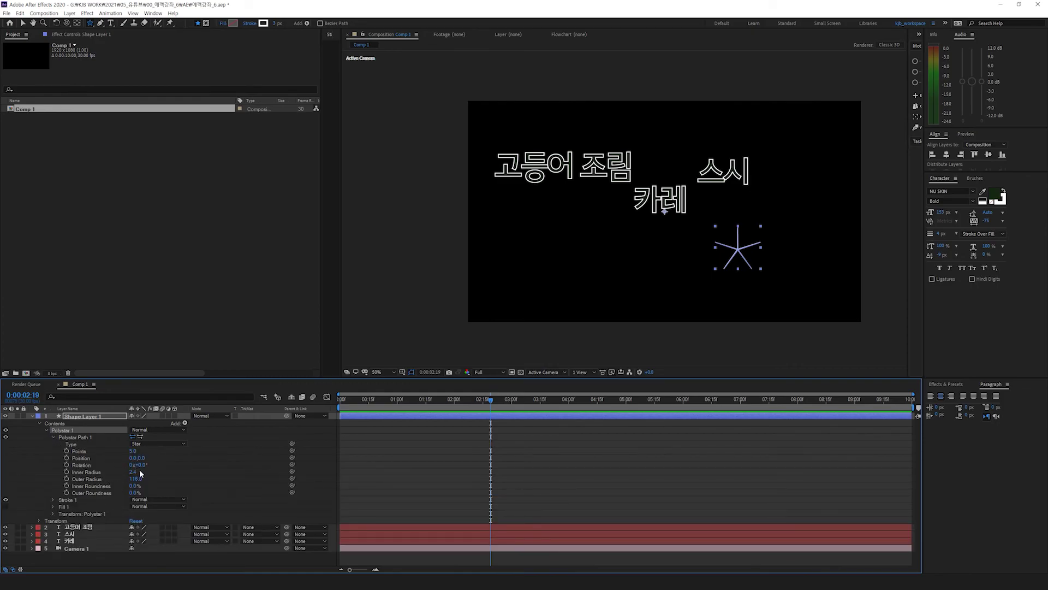
mouse_move(139, 480)
mouse_down()
mouse_move(134, 472)
mouse_move(164, 472)
mouse_move(141, 473)
mouse_up()
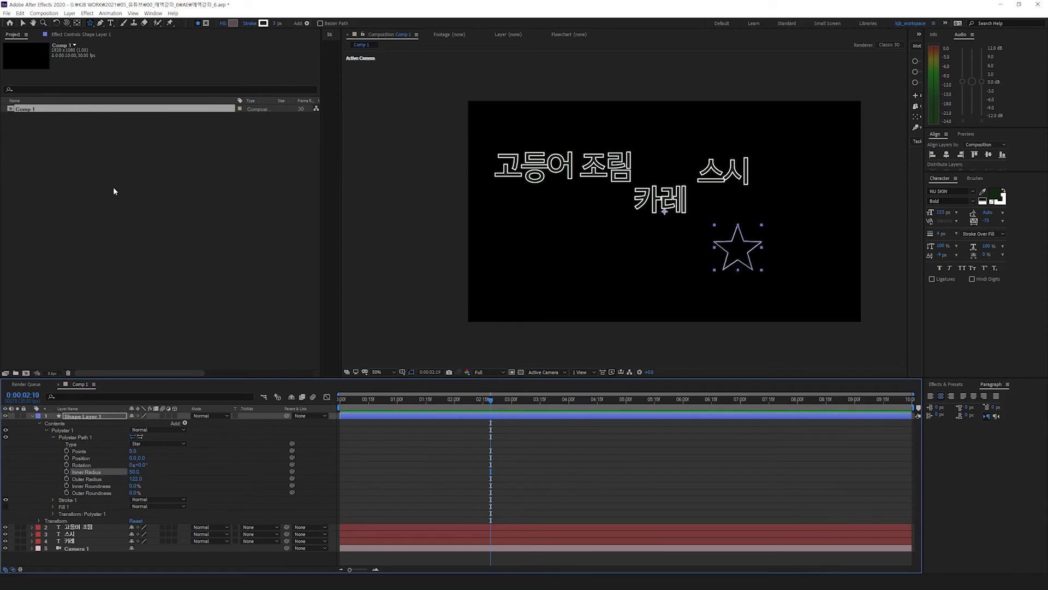
Step: Draw a small circle on a new shape layer below "고등어 조림" and collapse the layer properties
drag(91, 24, 115, 41)
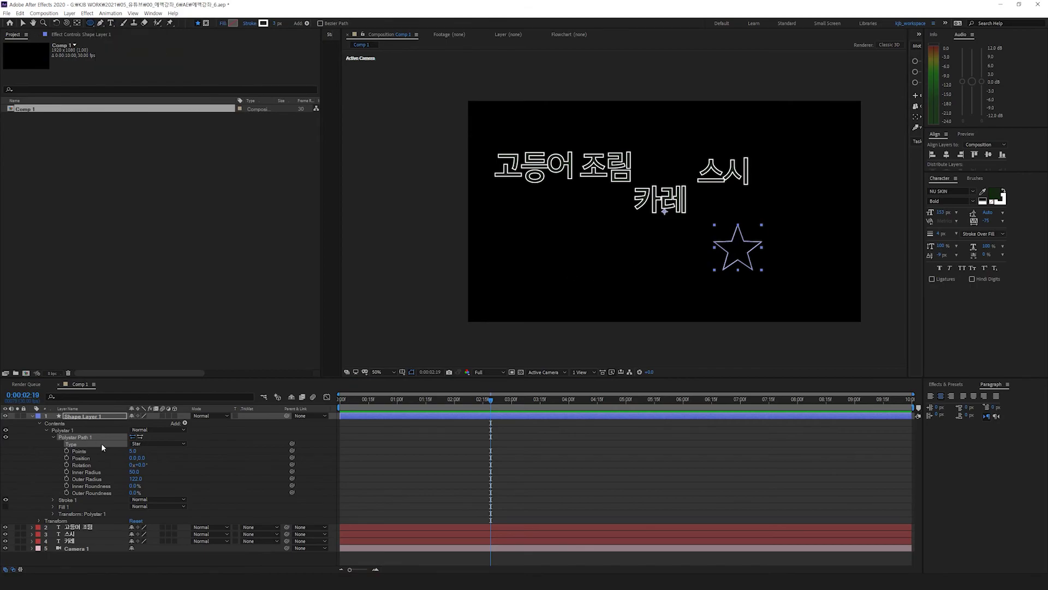
click(263, 332)
drag(528, 223, 566, 261)
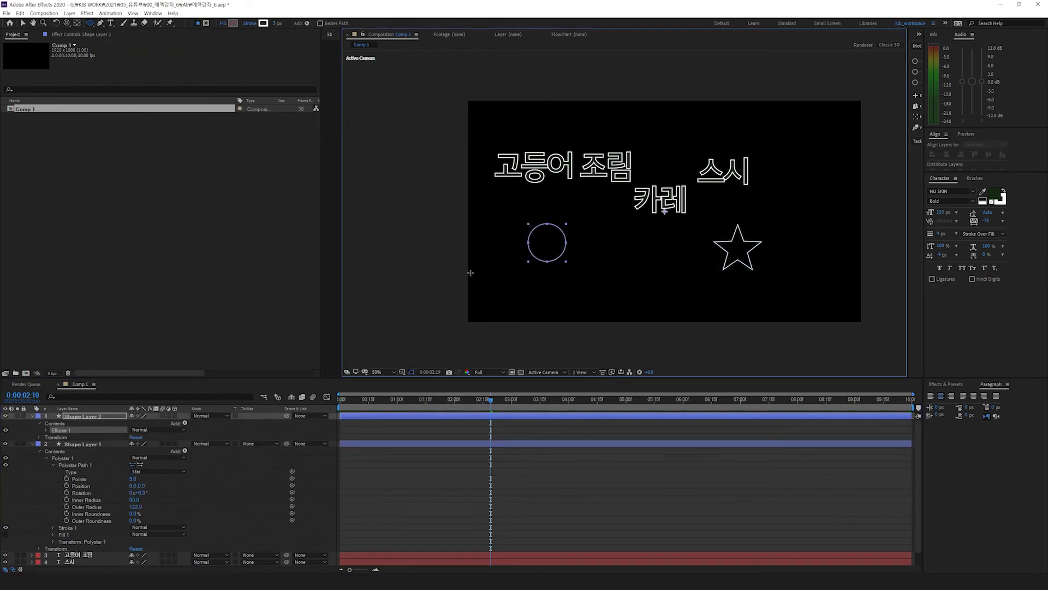
click(83, 428)
key(ctrl+a)
click(31, 415)
click(65, 480)
Step: Fill the circle with red FF0000 and the star with blue
click(82, 416)
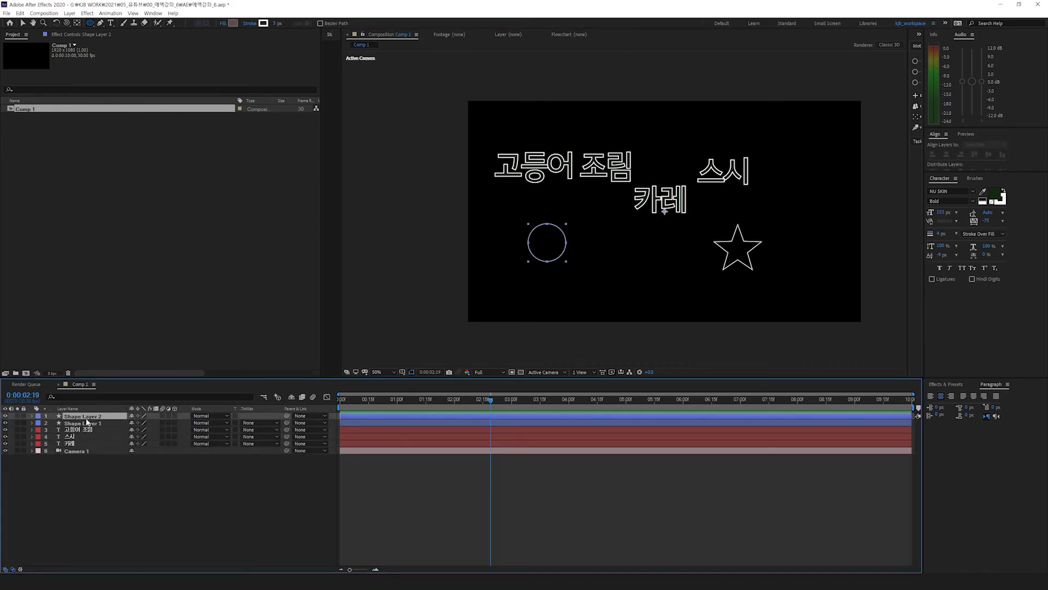
click(233, 22)
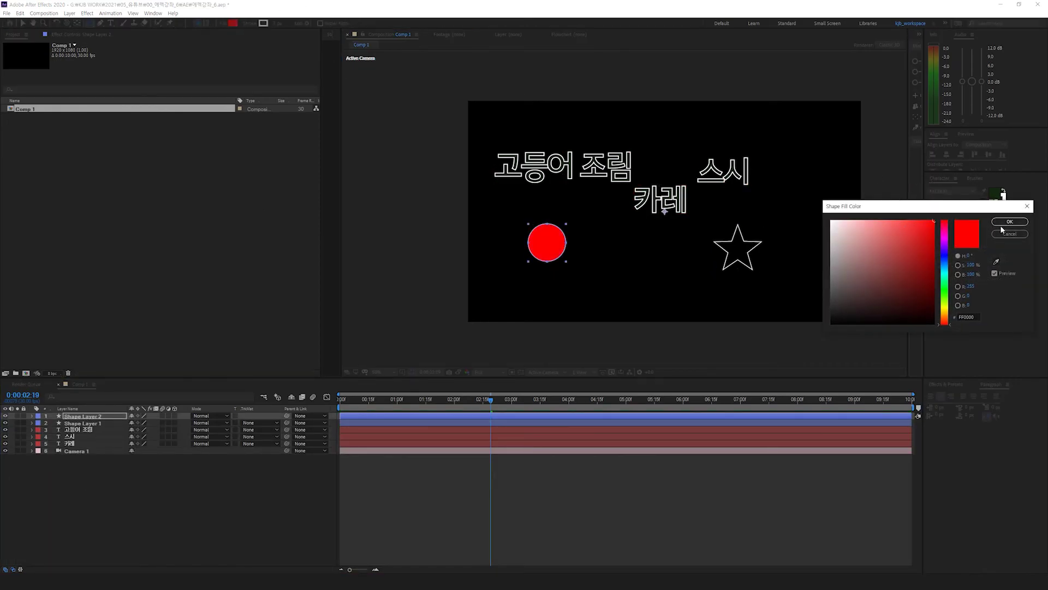
click(1008, 223)
click(745, 255)
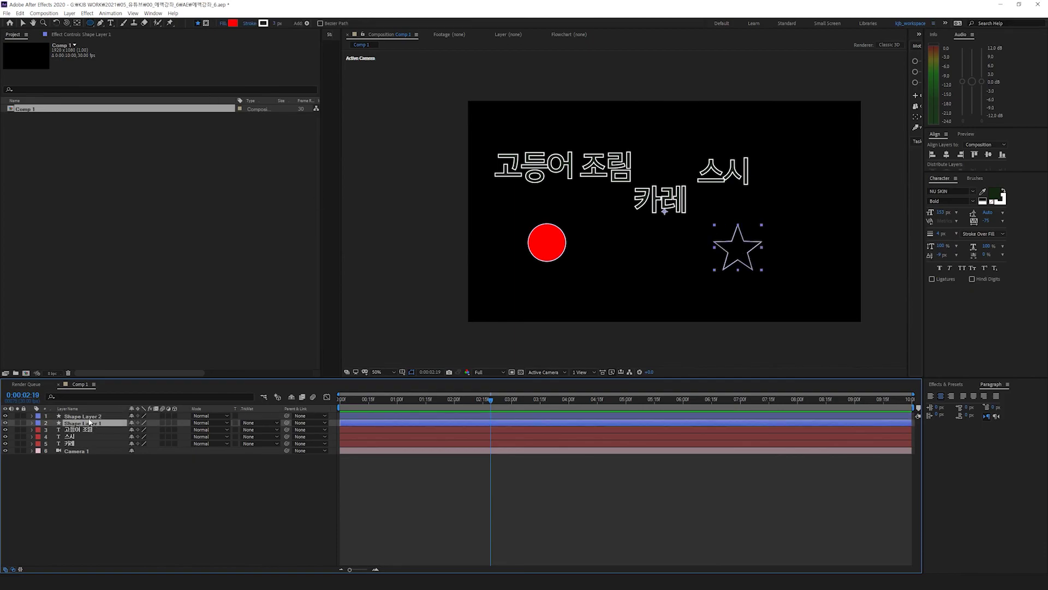
click(235, 24)
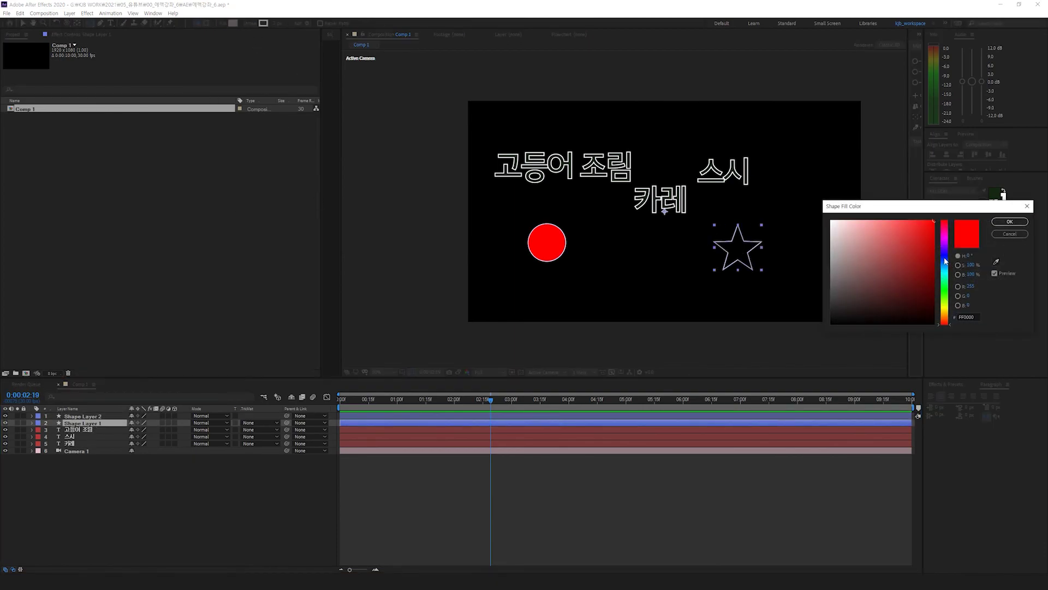
click(945, 257)
click(997, 222)
Step: Change the fill color of the "고등어 조림" text to a muted purple
click(631, 182)
click(991, 195)
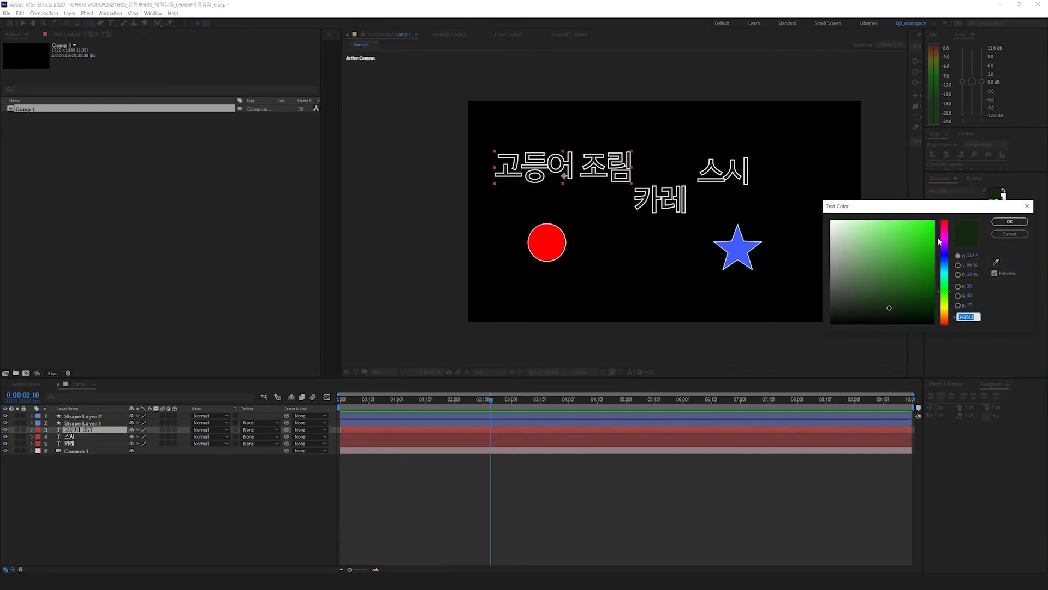
click(945, 249)
click(869, 269)
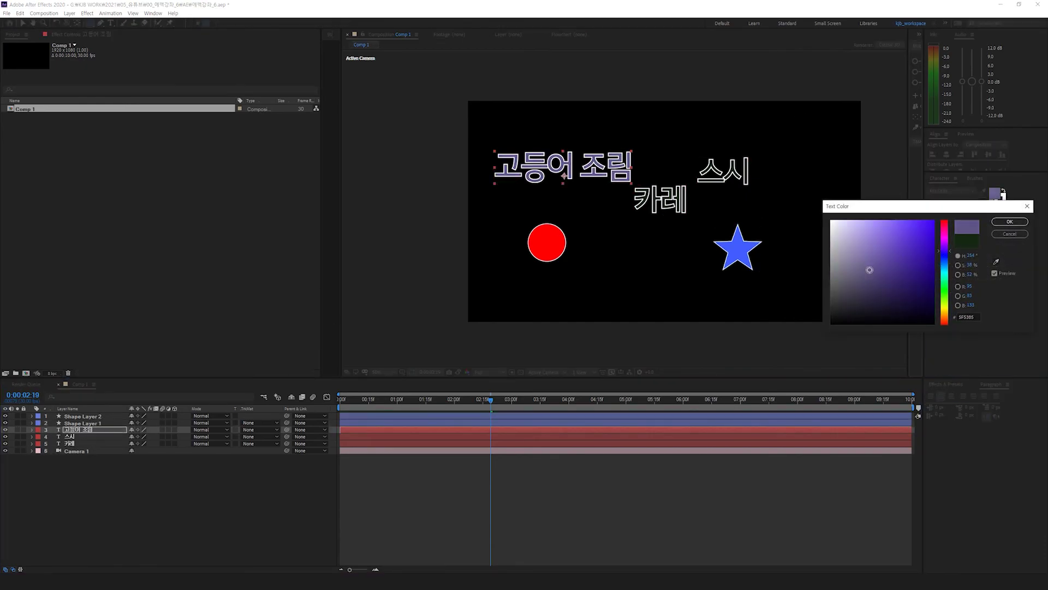
click(1009, 221)
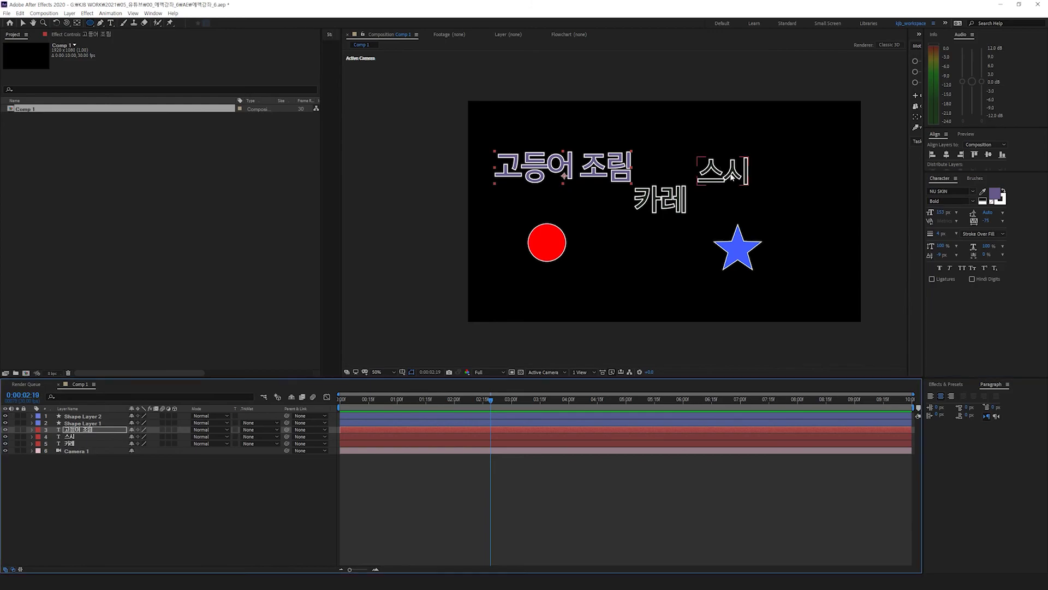
Step: Change the fill color of the "스시" text to pale green and of the "카레" text to muted red
click(69, 437)
click(991, 195)
click(1010, 222)
key(ctrl+Down)
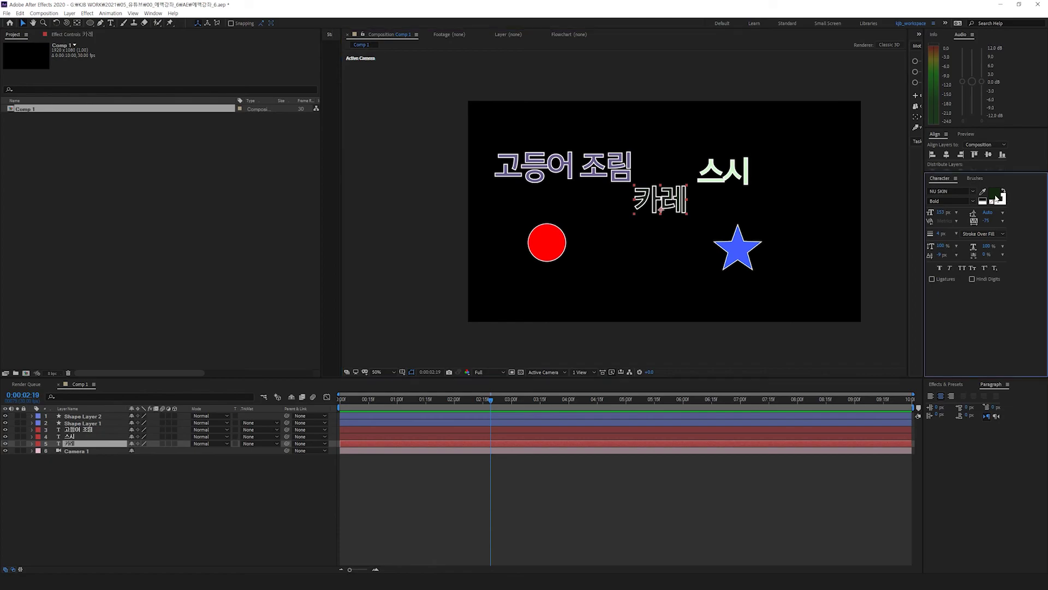
click(995, 196)
click(944, 220)
click(866, 222)
drag(865, 223, 892, 246)
click(1009, 222)
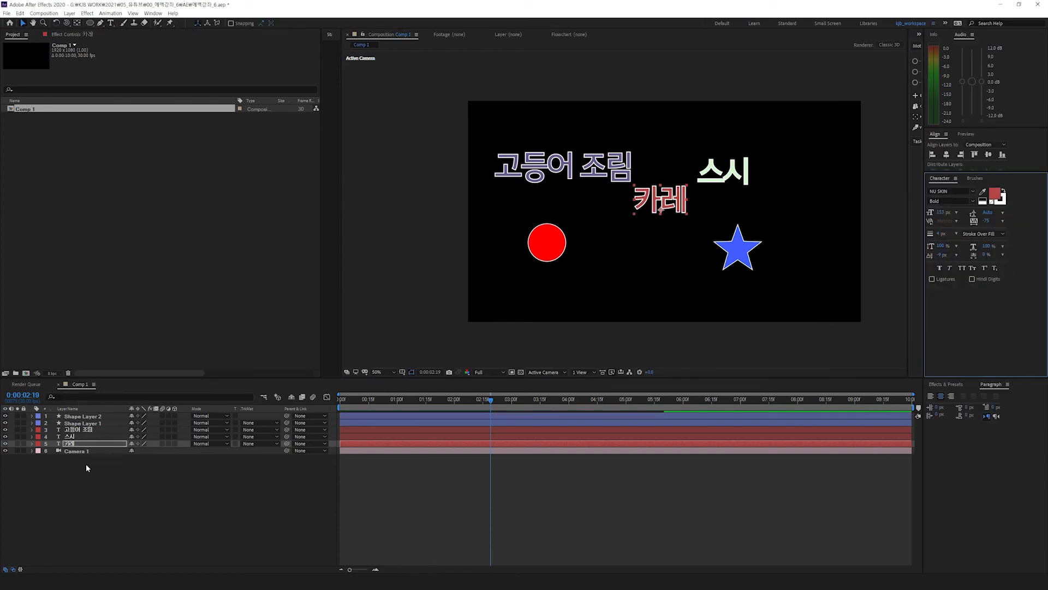
Step: Move the camera layer to the top of the layer stack
click(77, 450)
drag(76, 450, 108, 425)
click(107, 423)
shift+click(87, 443)
shift+click(79, 450)
click(98, 480)
click(77, 417)
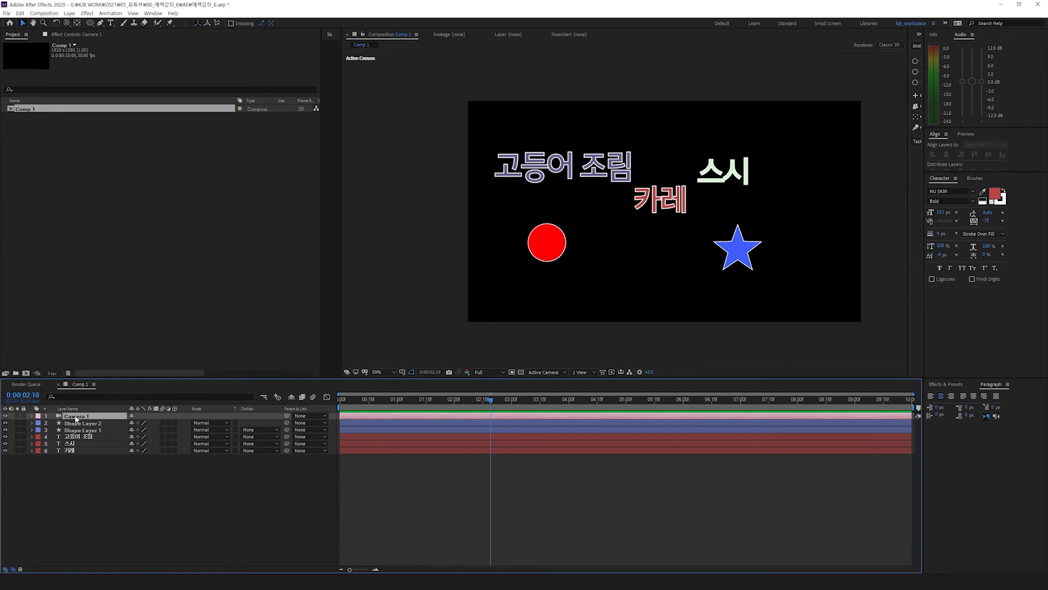
click(79, 423)
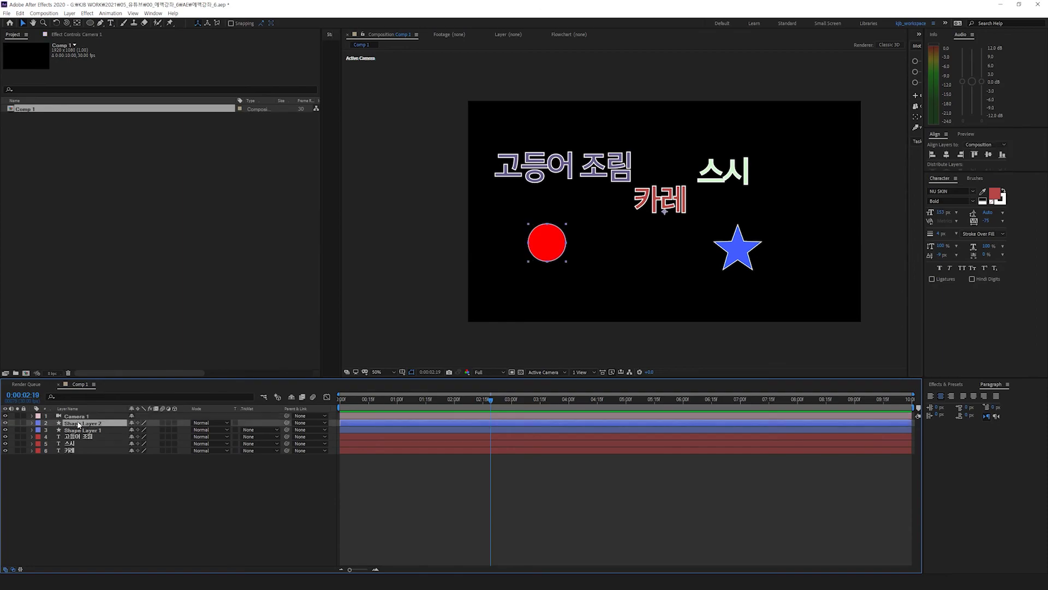
shift+click(68, 451)
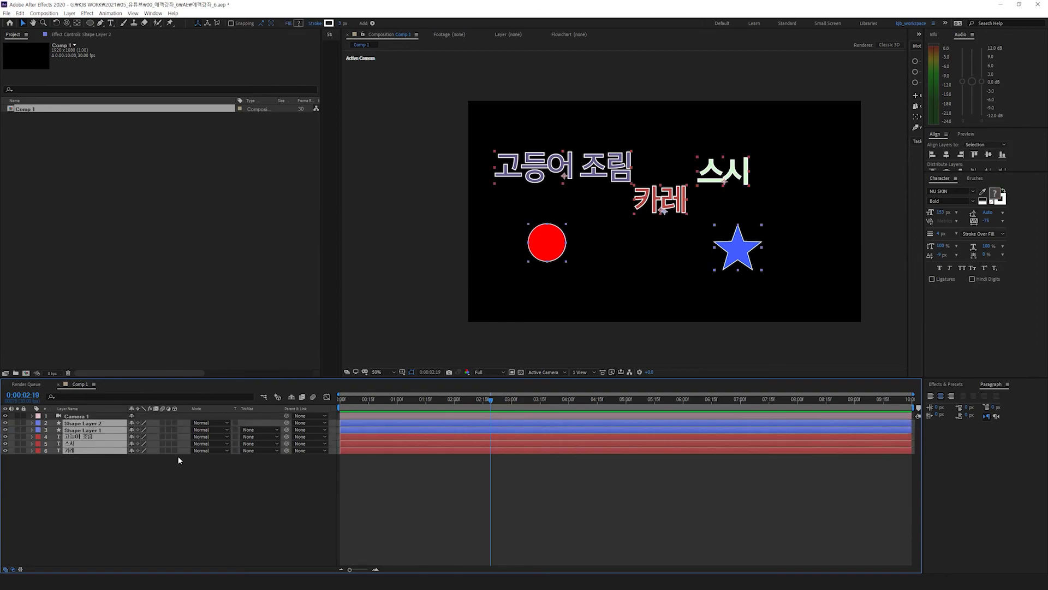
click(270, 400)
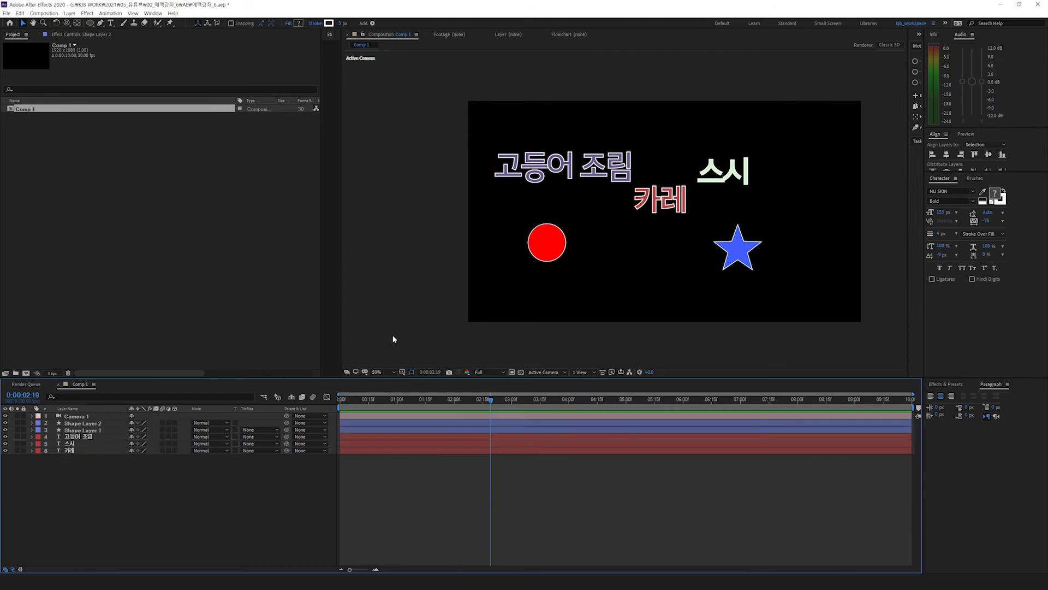
Step: Extend the work area back over the full length of the composition
click(66, 23)
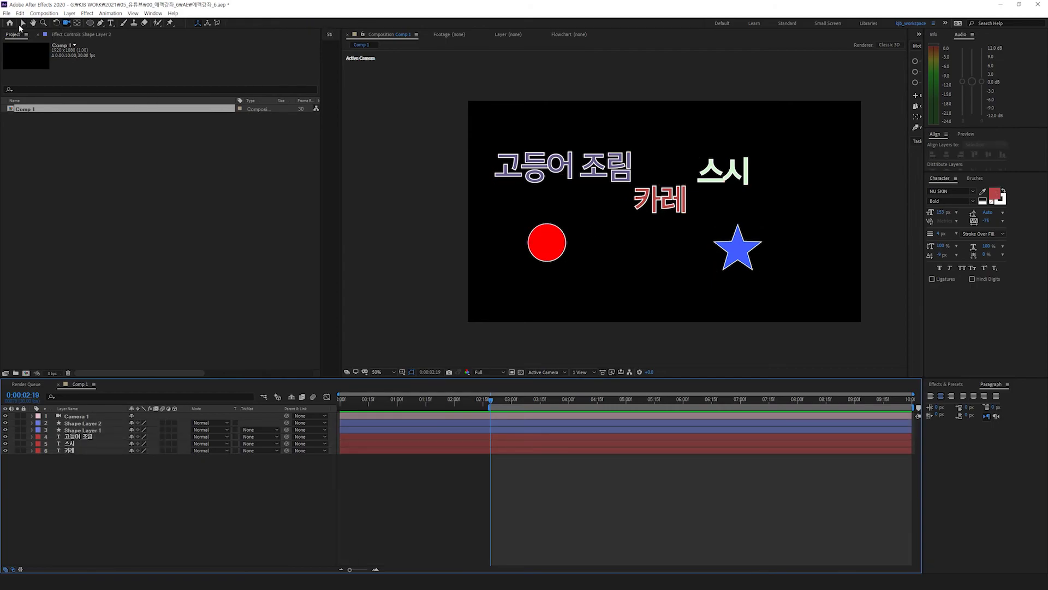
click(23, 24)
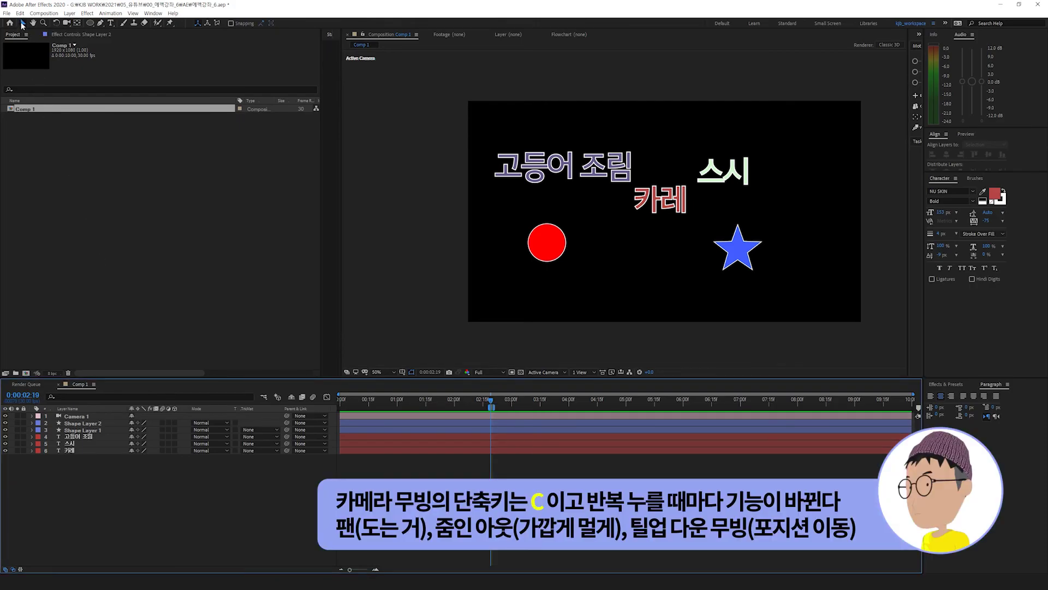
key(n)
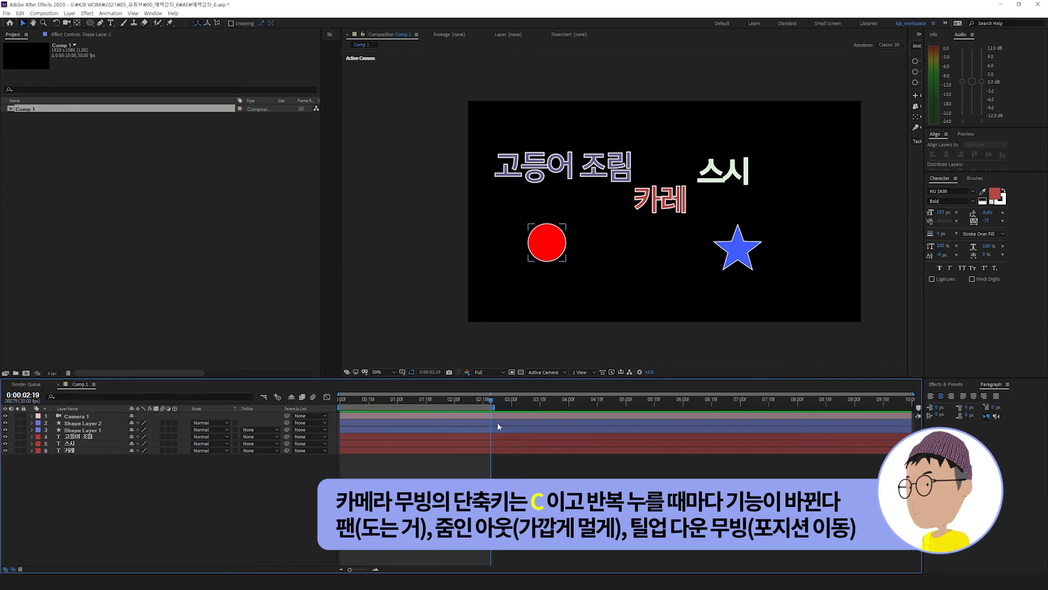
drag(495, 407, 912, 407)
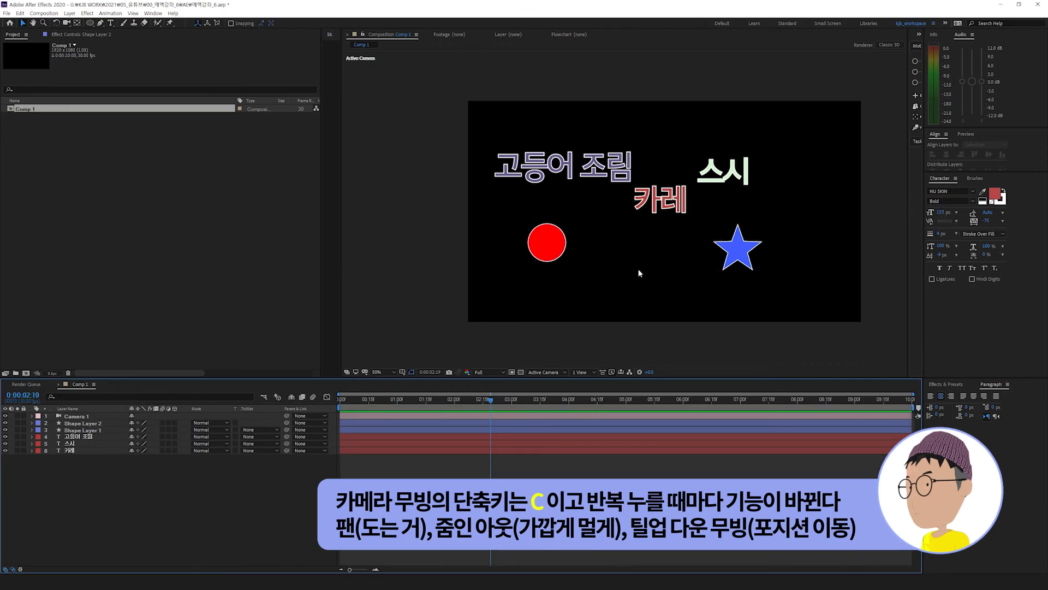
Step: Examine the available camera tools: Unified, Orbit, Track XY and Track Z
click(77, 24)
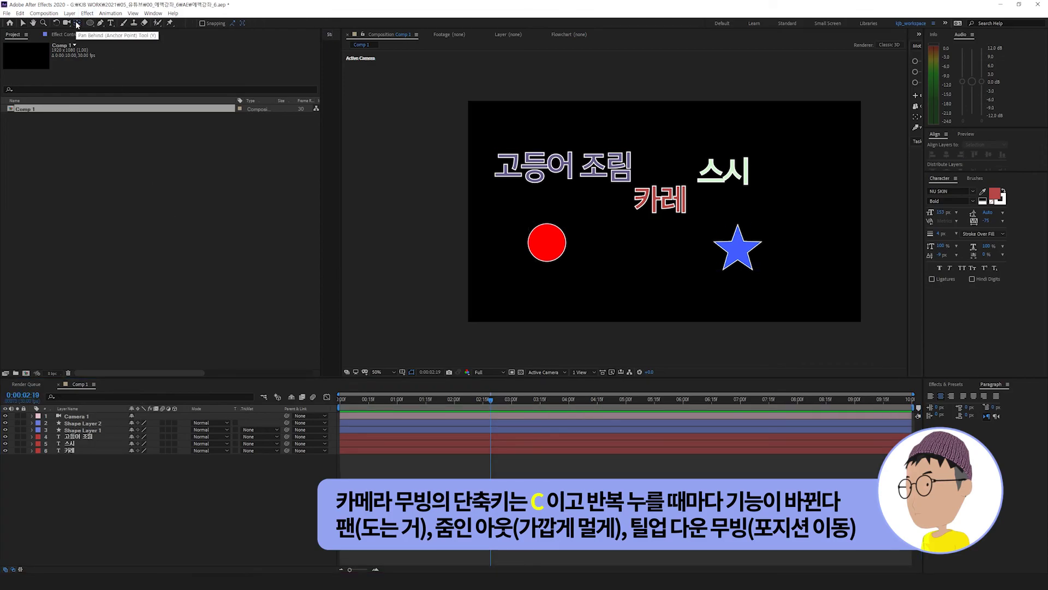
click(67, 24)
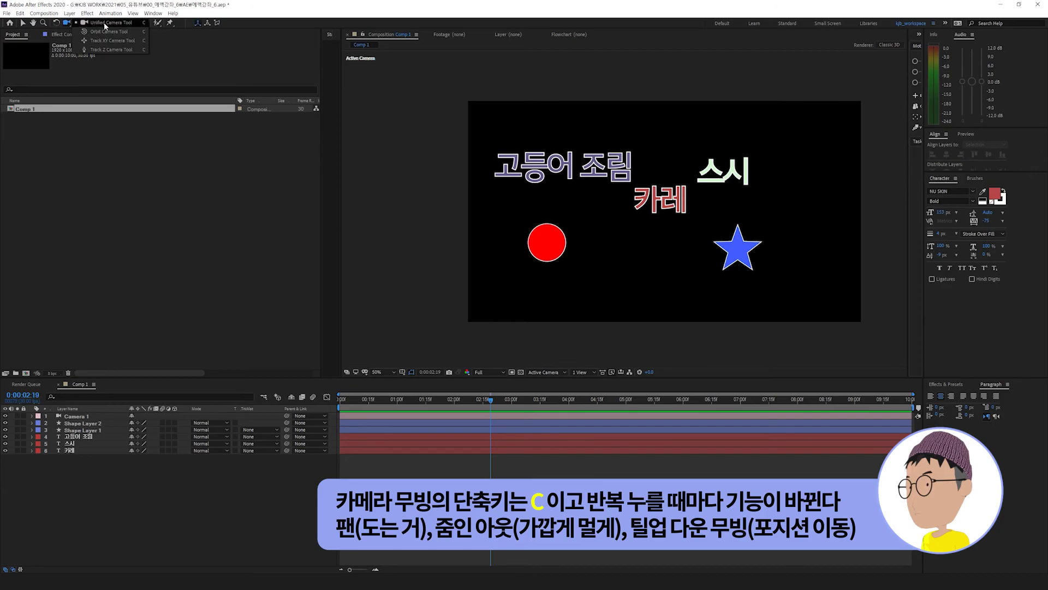
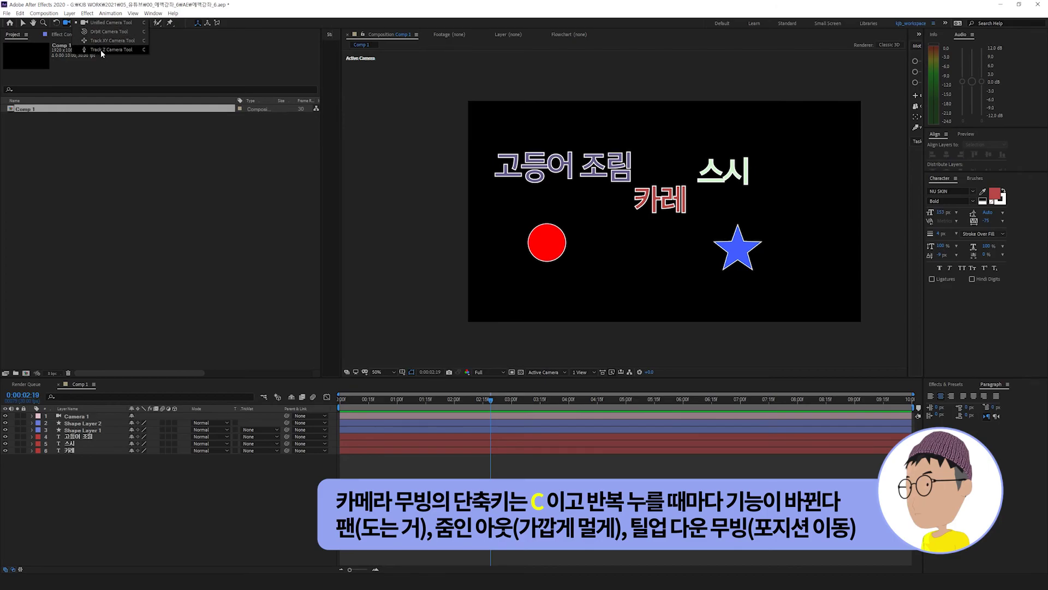
click(109, 503)
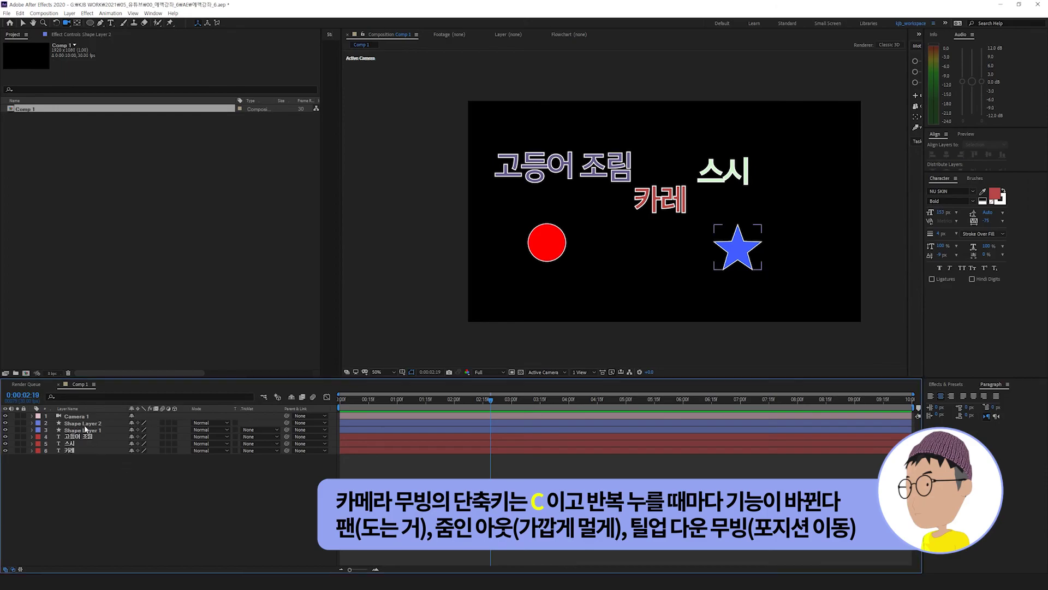
Step: Switch the composition to the 4 Views layout with the camera layer selected
click(84, 418)
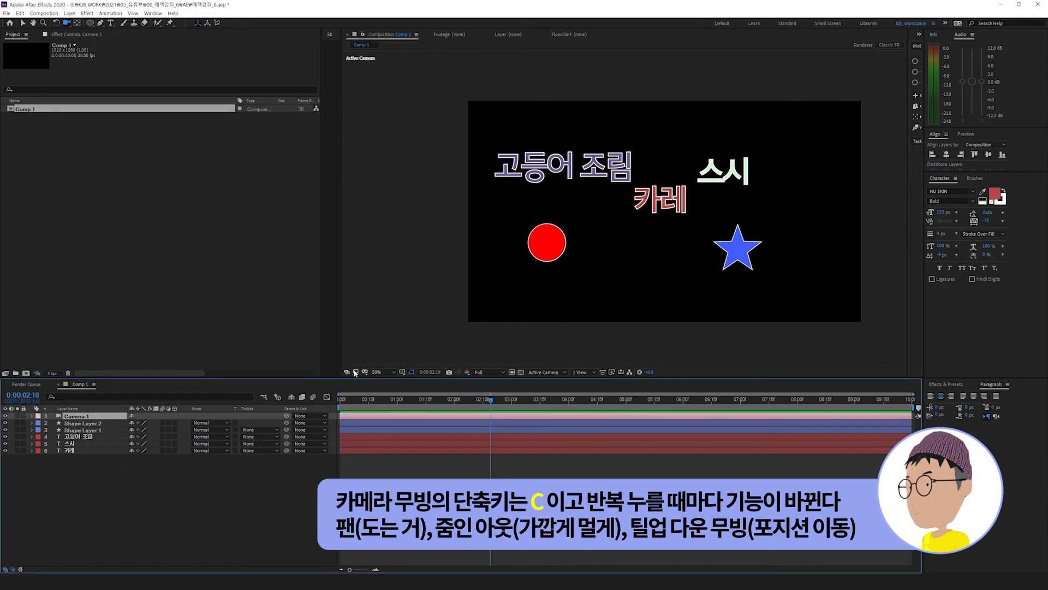
click(572, 331)
click(579, 372)
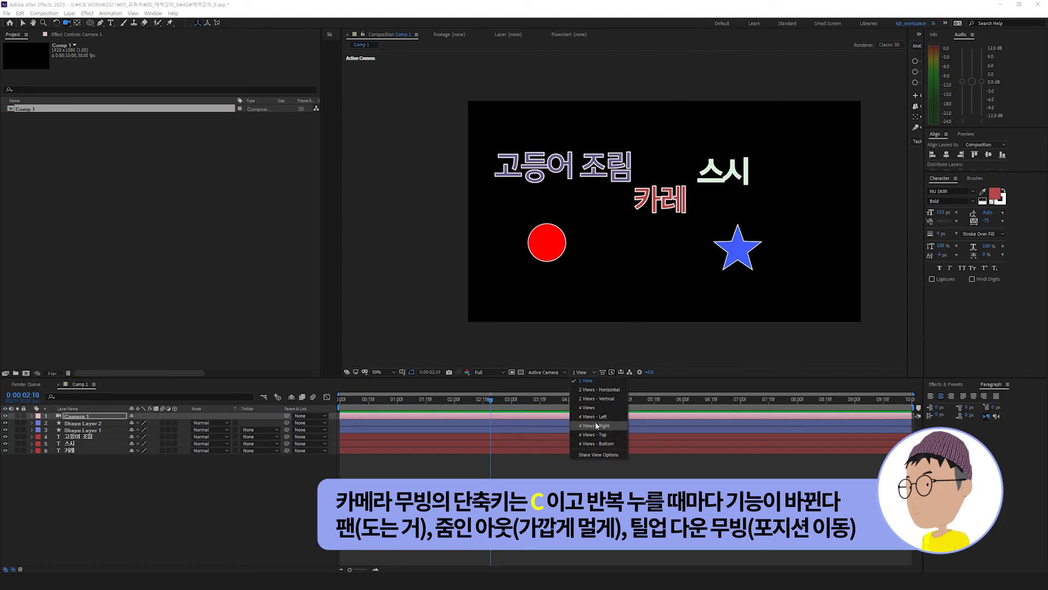
click(589, 408)
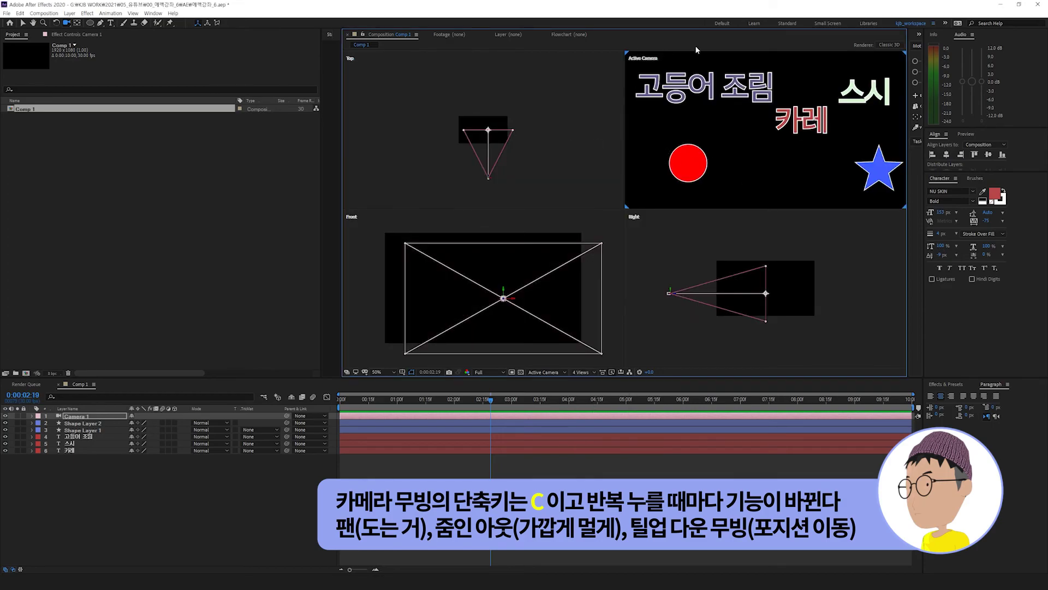
scroll(470, 143, up, 2)
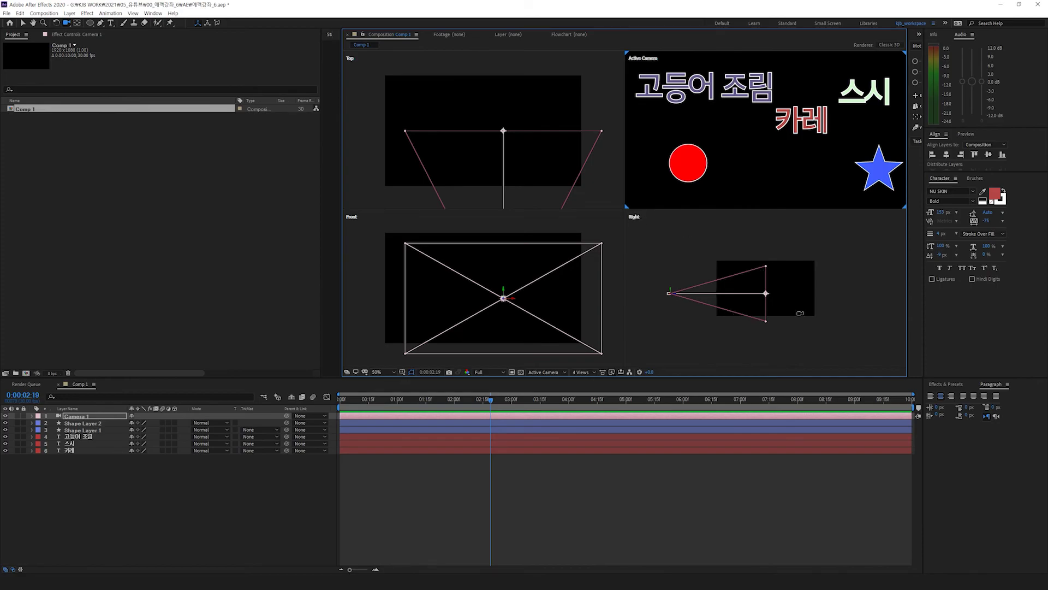
Step: Delete the existing camera and create a new Two-Node Camera with the 35mm preset
click(134, 442)
key(Delete)
right_click(130, 475)
mouse_move(180, 480)
click(275, 518)
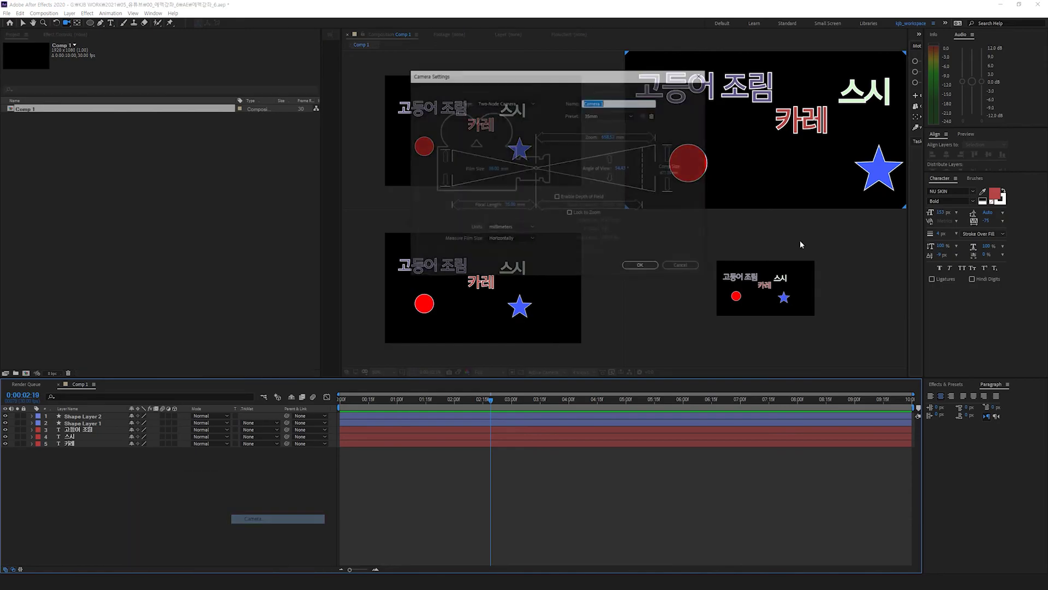
click(642, 269)
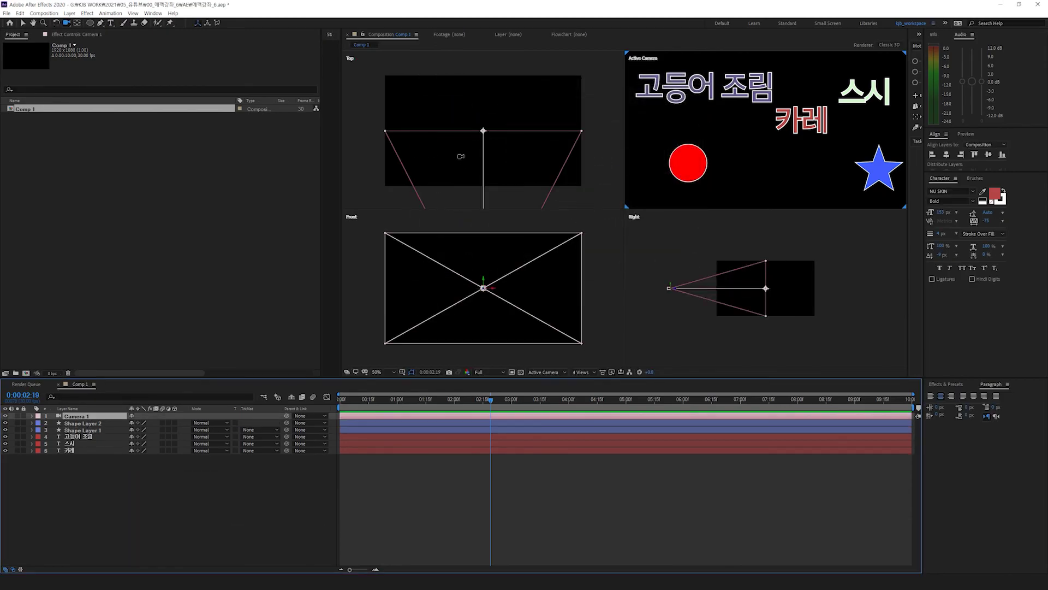
Step: Try orbiting the camera while the text layers are still 2D
key(v)
click(693, 82)
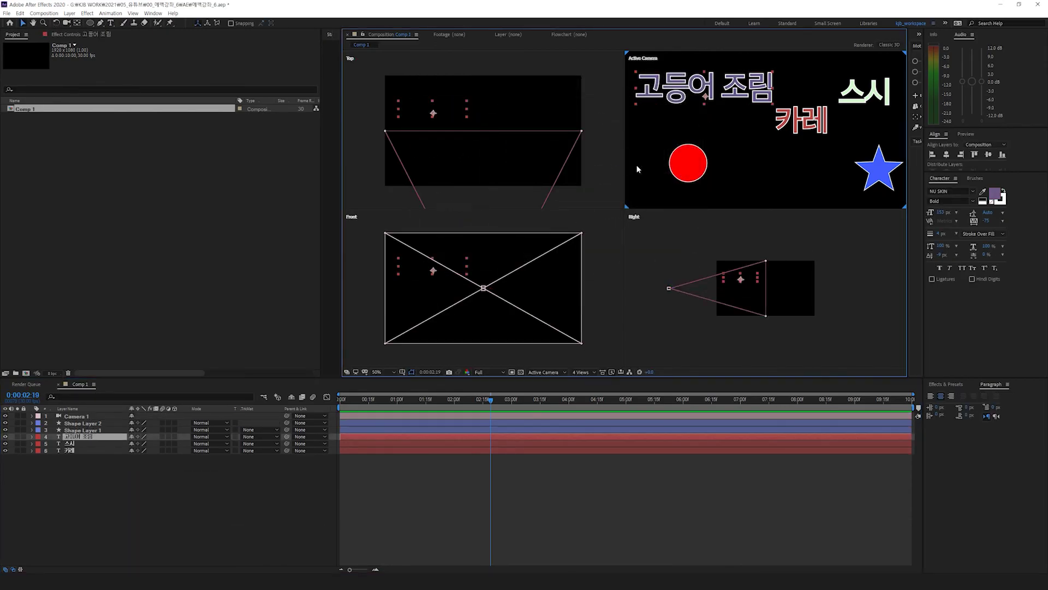
click(756, 112)
key(c)
mouse_move(758, 148)
mouse_down()
mouse_move(699, 154)
mouse_move(640, 196)
mouse_move(662, 121)
mouse_move(756, 155)
mouse_up()
Step: Turn on the 3D switch for both shape layers and all three text layers
click(82, 424)
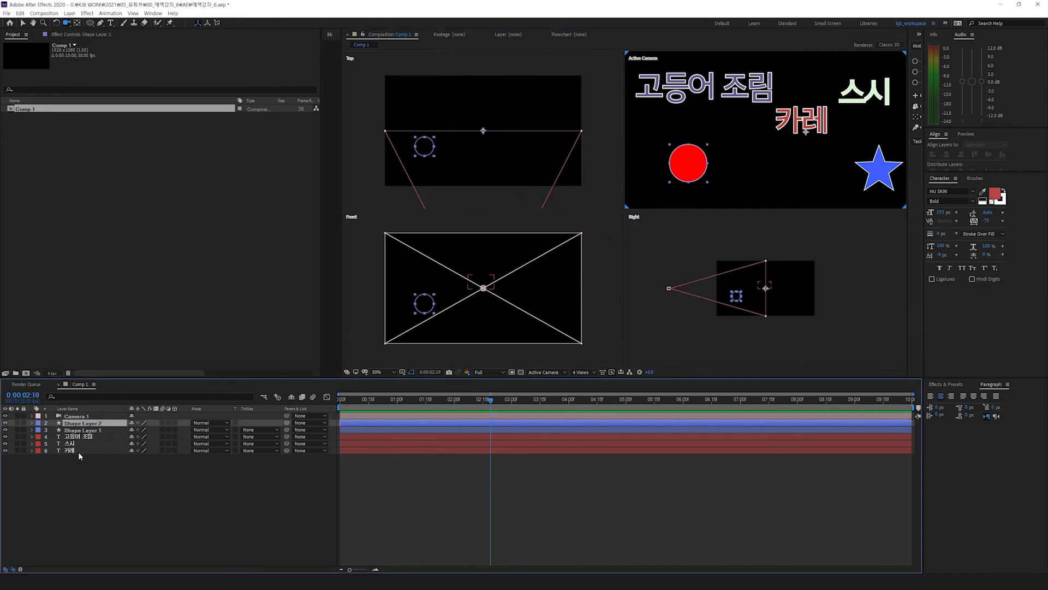
shift+click(77, 450)
click(173, 424)
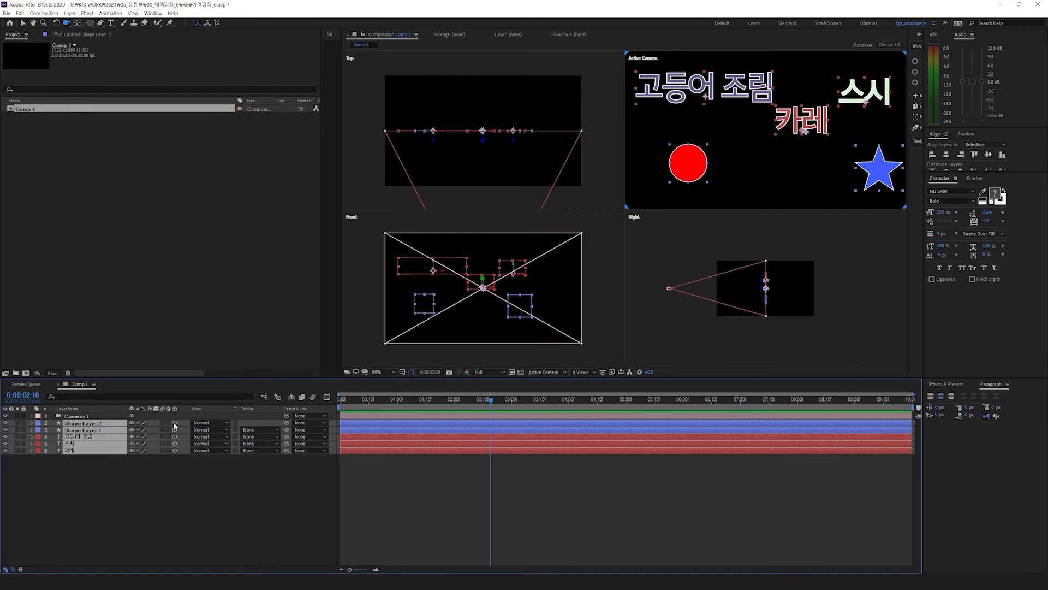
click(172, 466)
Step: Orbit the camera around the 3D layers in the Active Camera view and undo the orbit
drag(800, 161, 781, 188)
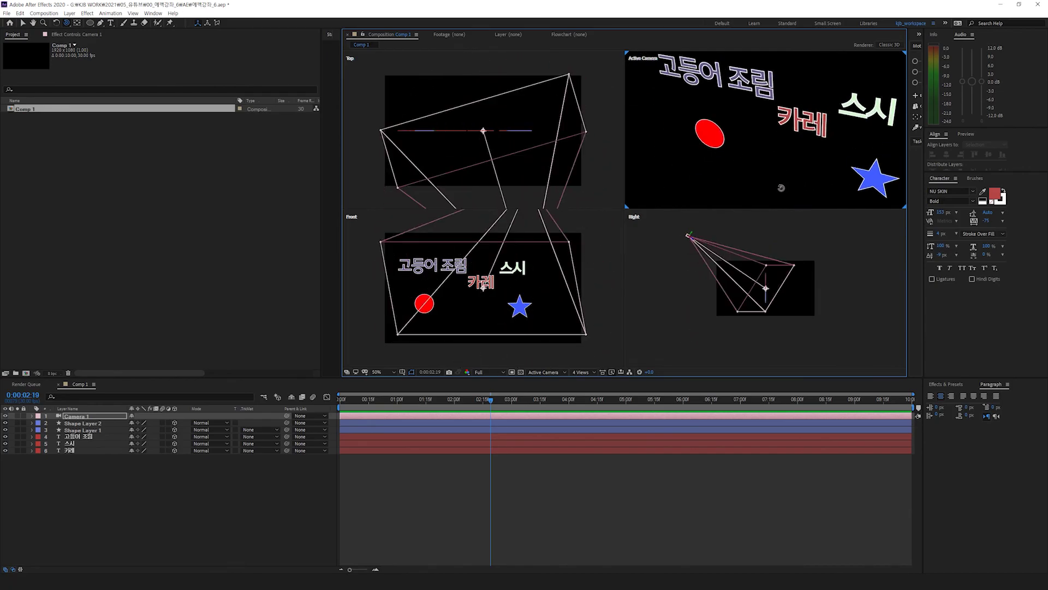
key(ctrl+z)
Step: Rename the Camera 1 layer to Camera_타겟
click(100, 423)
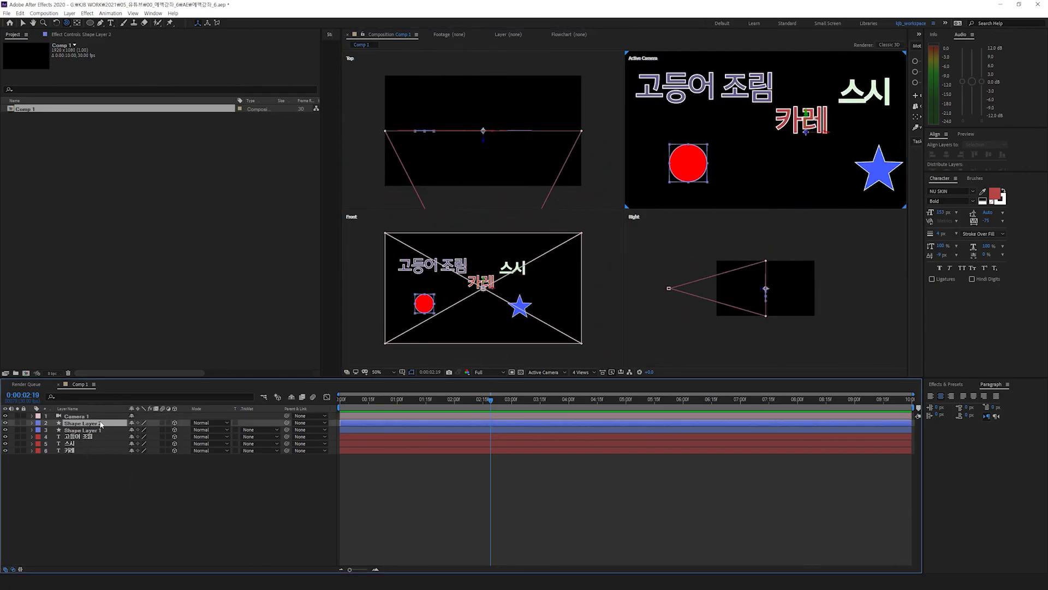
click(102, 416)
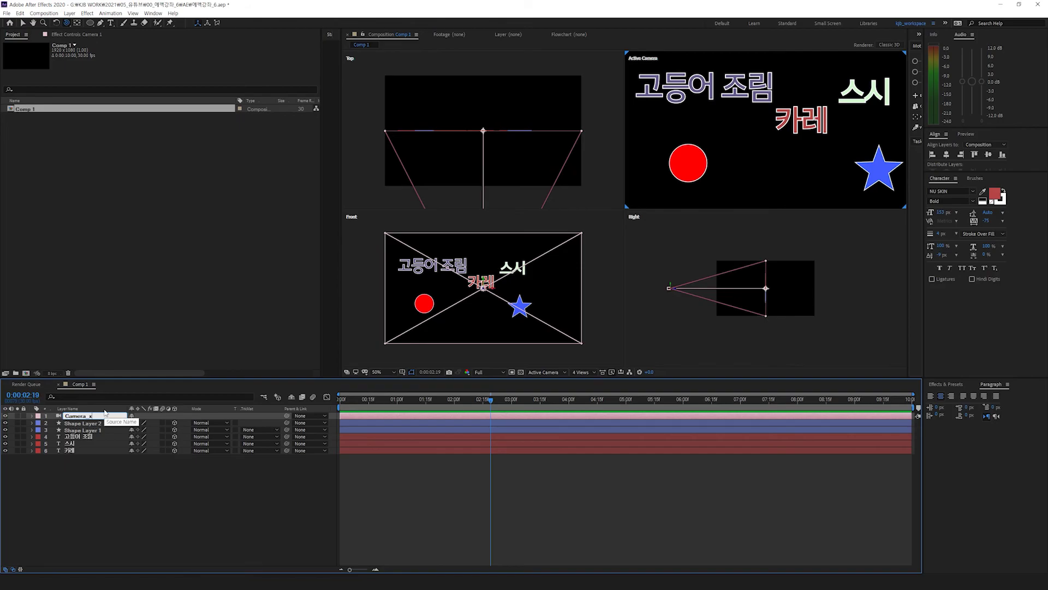
key(Return)
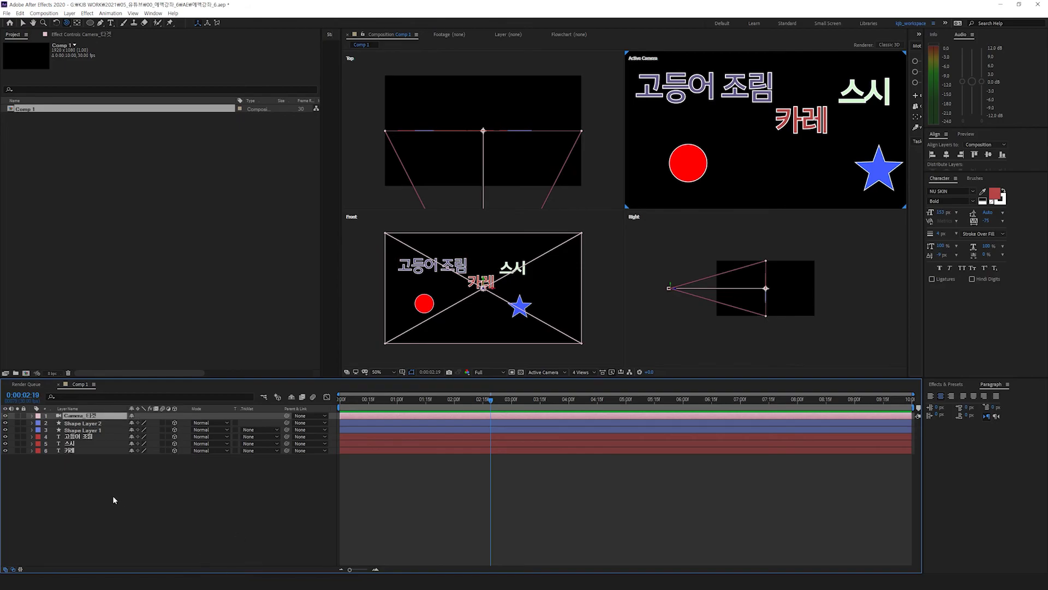
Step: Create a new One-Node Camera with the 35mm preset
right_click(113, 495)
mouse_move(158, 407)
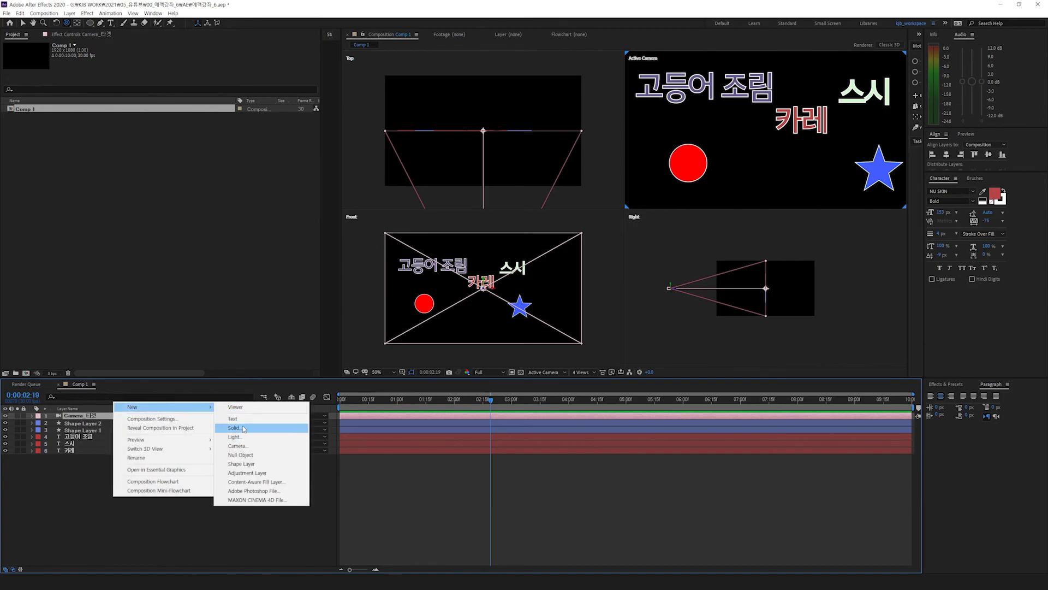
click(240, 435)
click(494, 104)
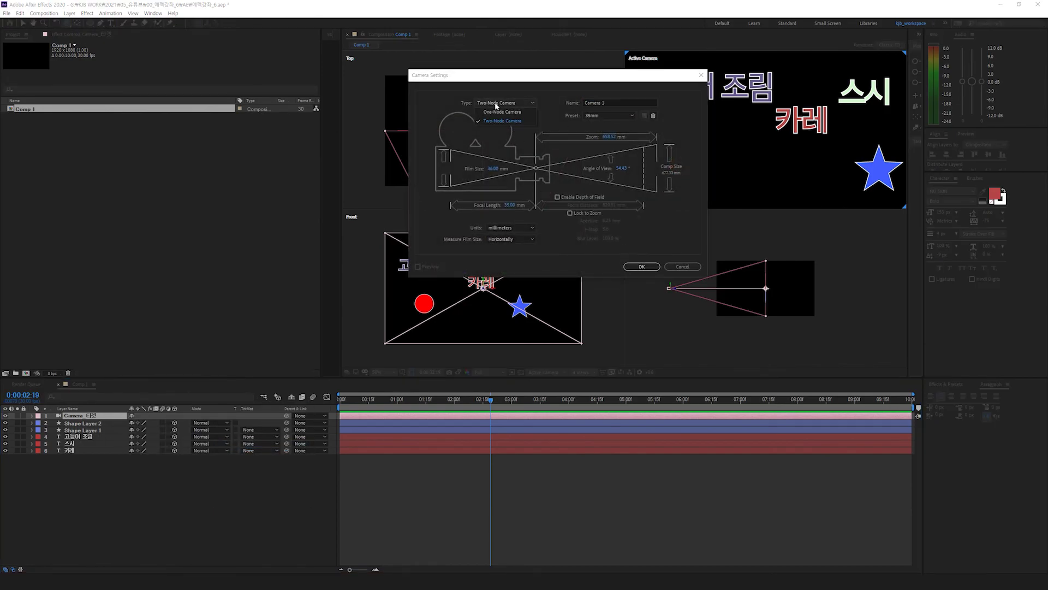
click(497, 114)
click(641, 267)
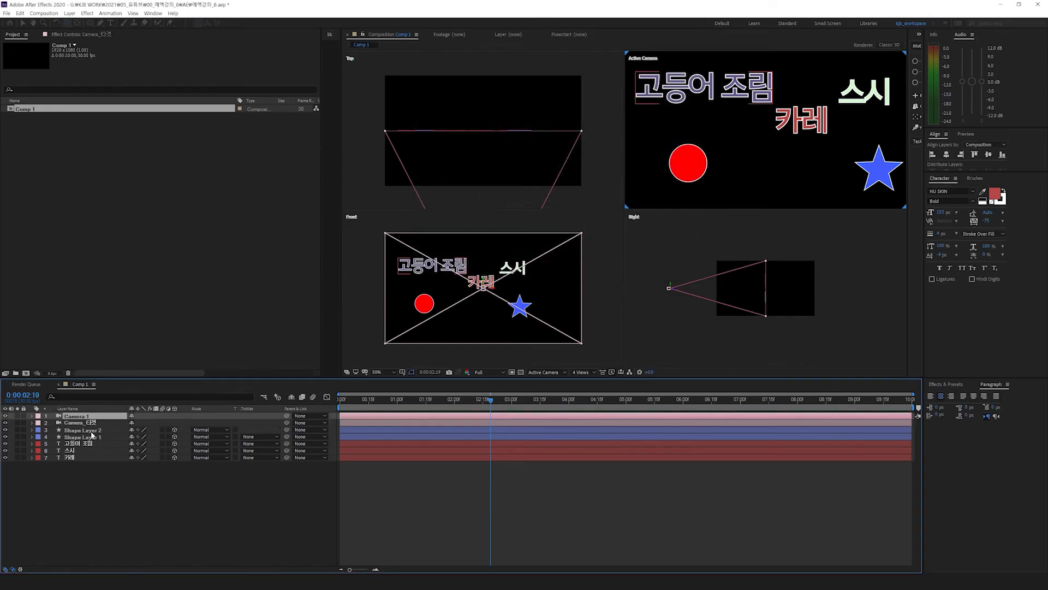
Step: Rename the new one-node camera layer to Camera_프리
key(Return)
click(89, 416)
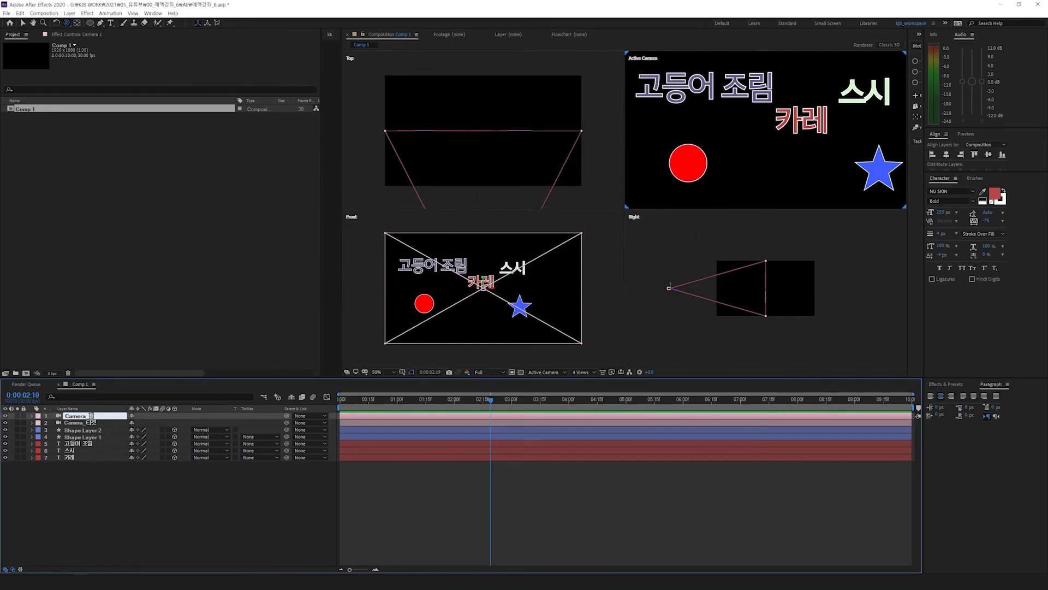
text(_프리)
key(Return)
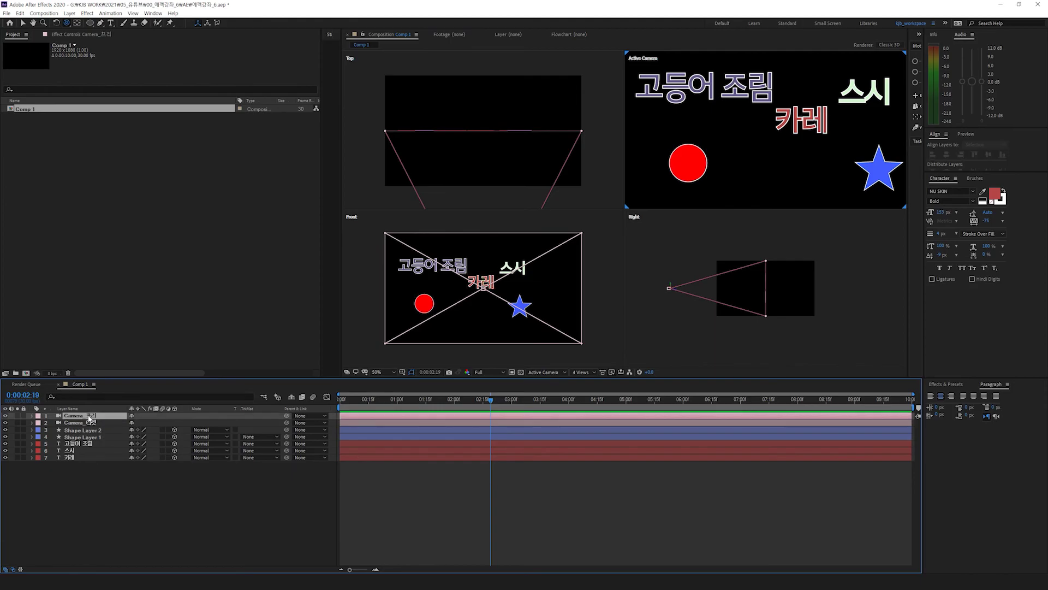
Step: With Camera_프리 hidden, orbit Camera_타겟 around its point of interest and undo the orbit
click(41, 424)
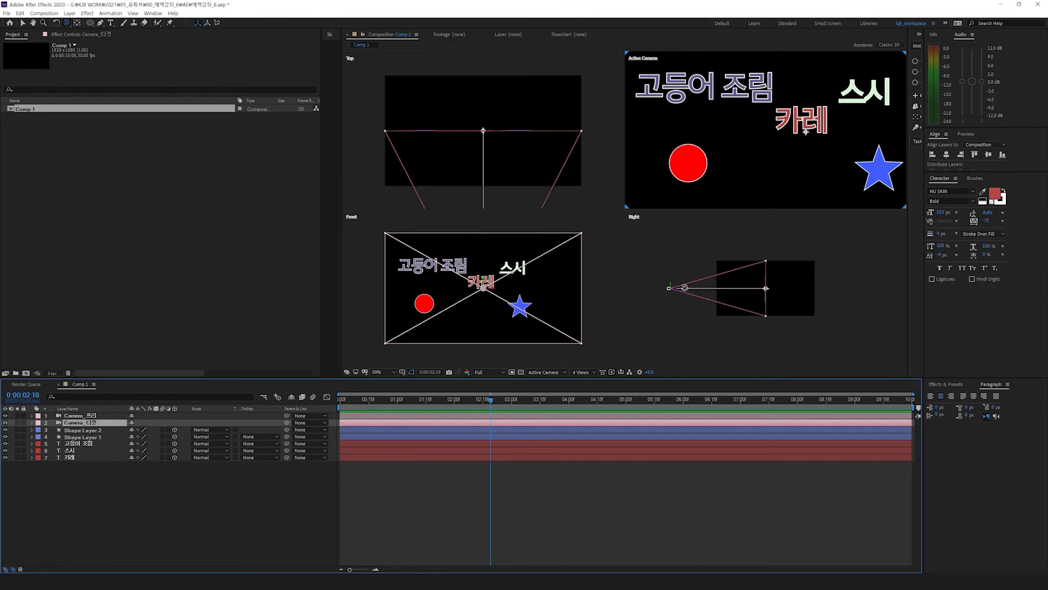
key(ctrl+Up)
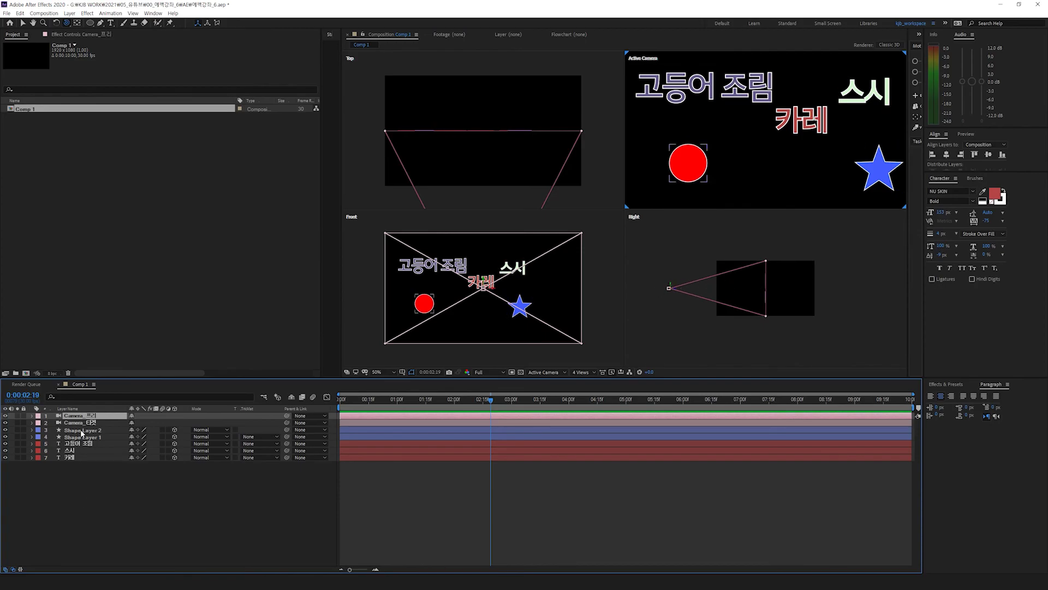
click(82, 423)
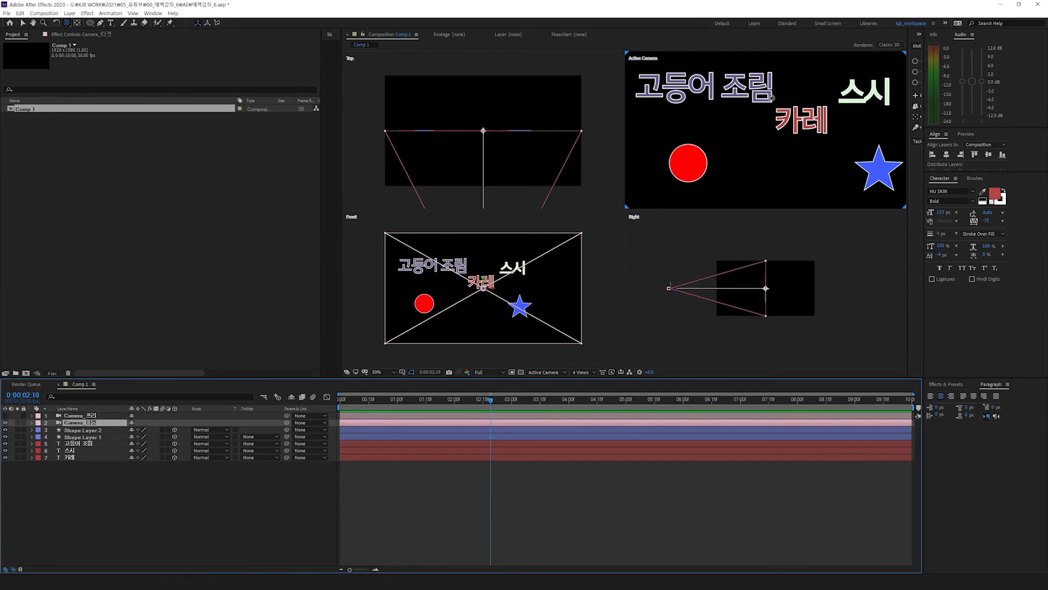
scroll(738, 125, down, 2)
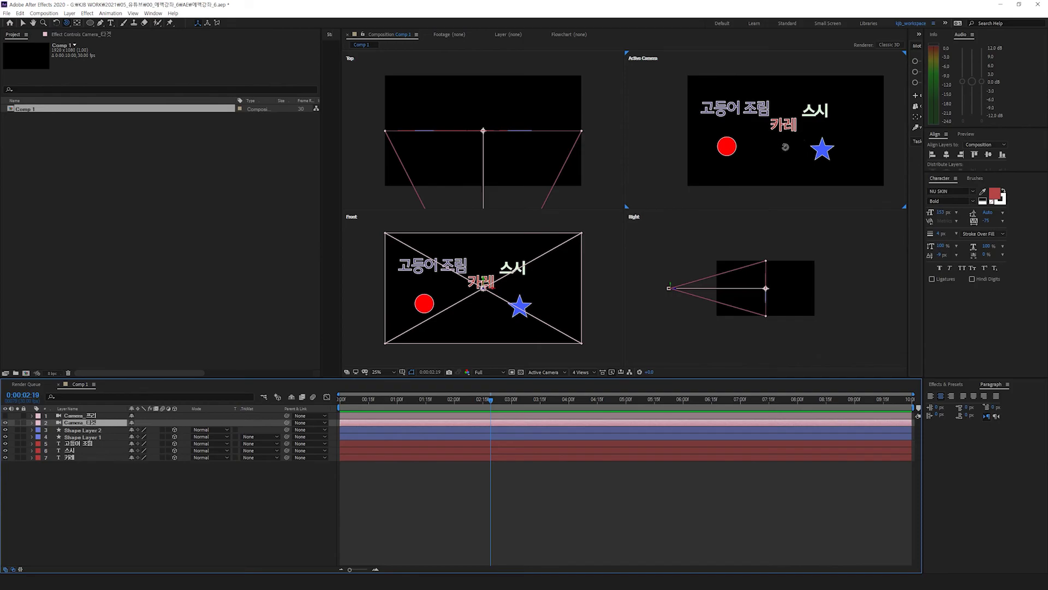
drag(785, 147, 760, 275)
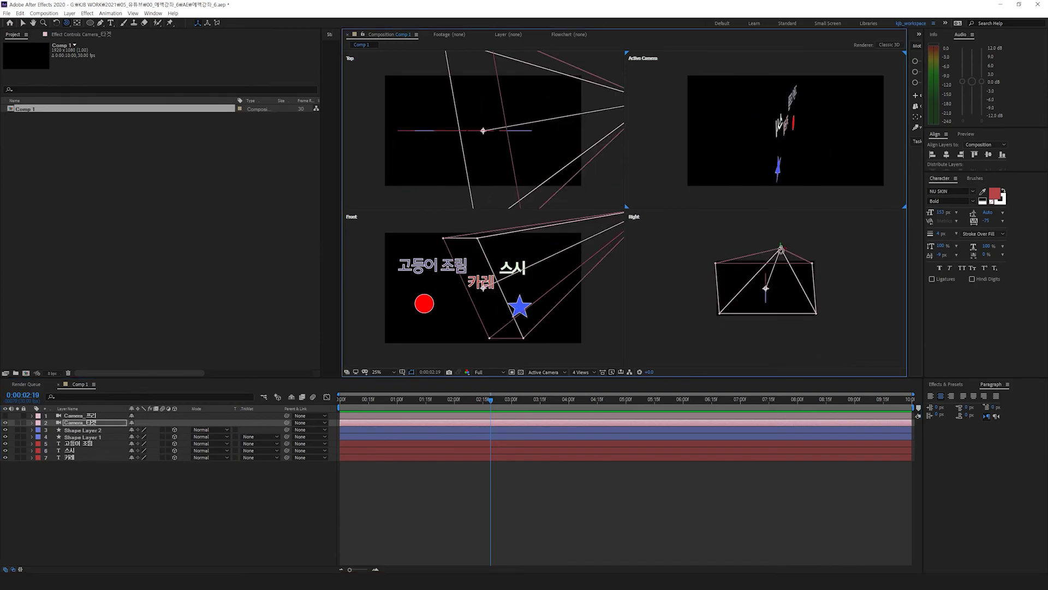
key(ctrl+z)
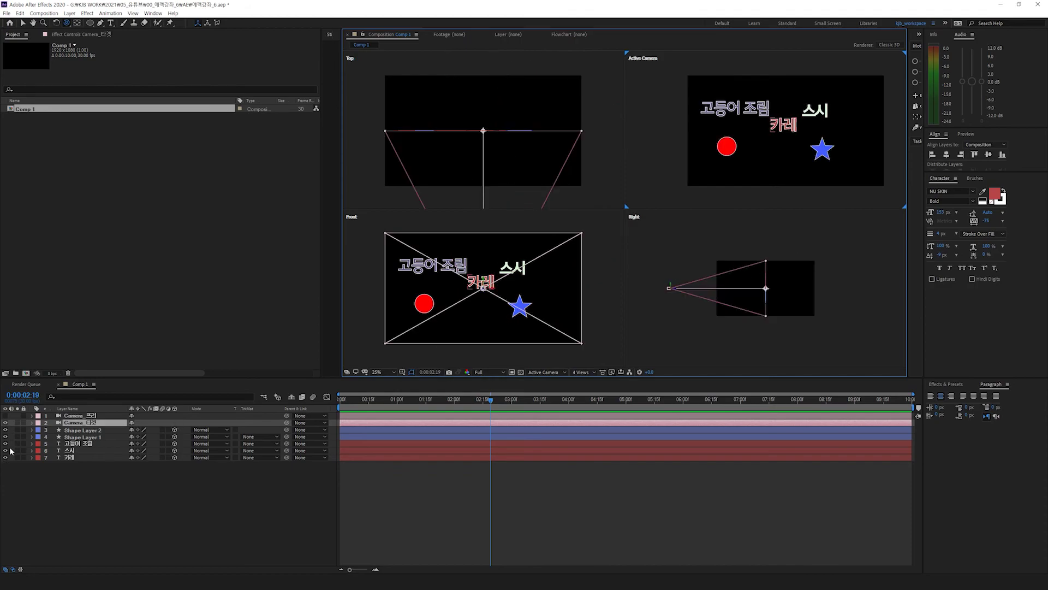
Step: With only Camera_프리 enabled, try orbiting it, undo the rotation and make both cameras visible again
click(6, 423)
click(79, 415)
right_click(789, 128)
key(Escape)
drag(759, 284, 665, 285)
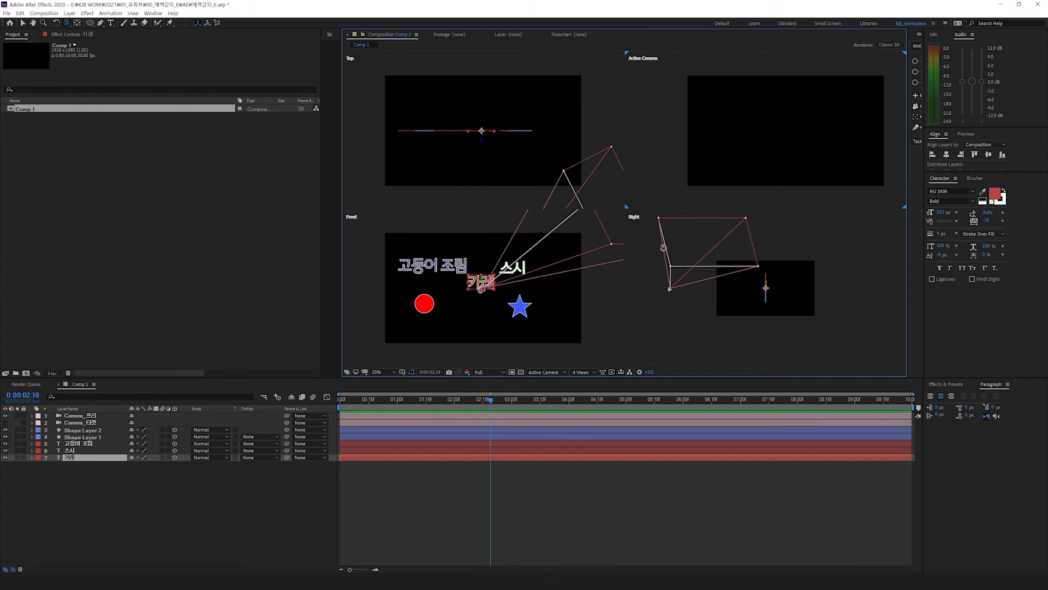
key(ctrl+z)
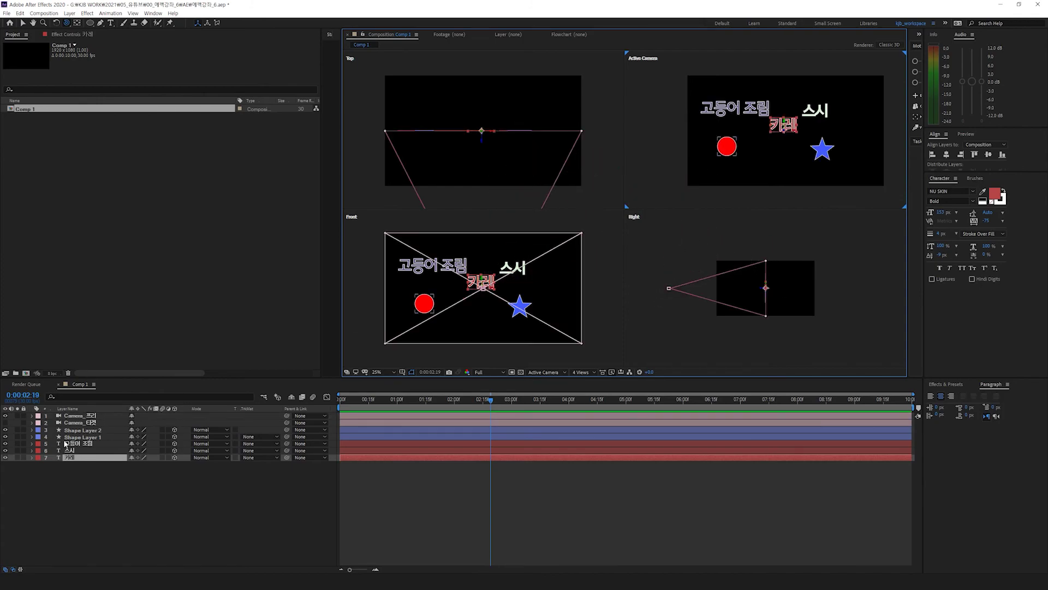
click(81, 416)
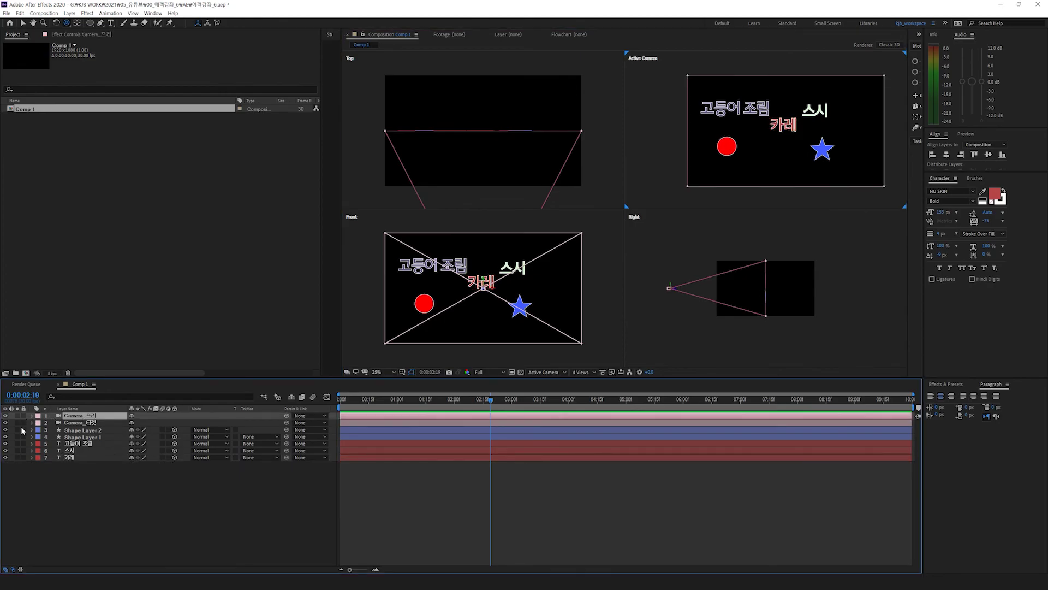
Step: Create a null object above Camera_타겟, make it 3D and parent Camera_타겟 to it
click(95, 423)
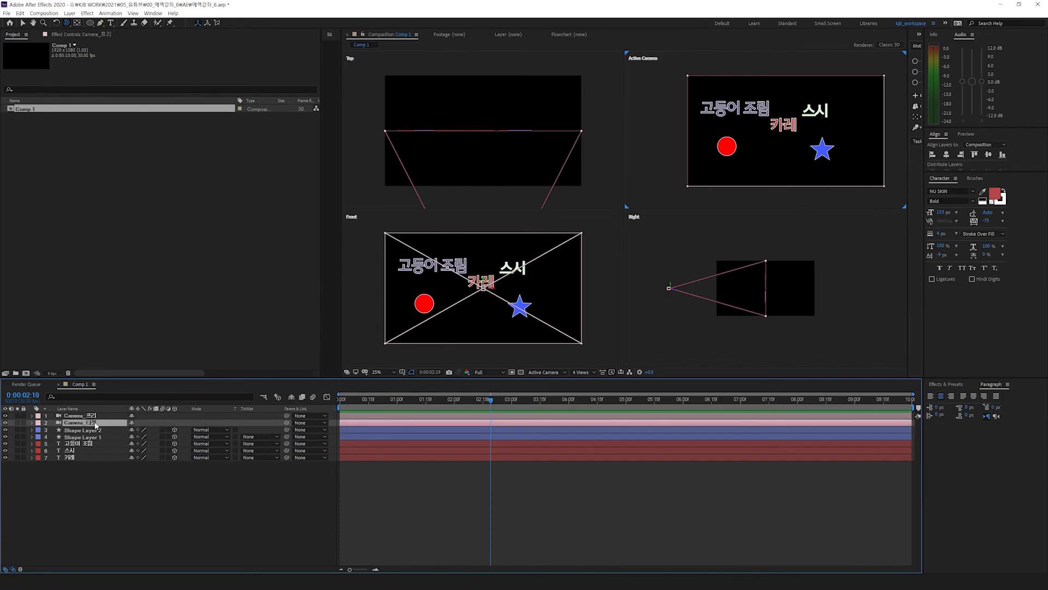
right_click(86, 495)
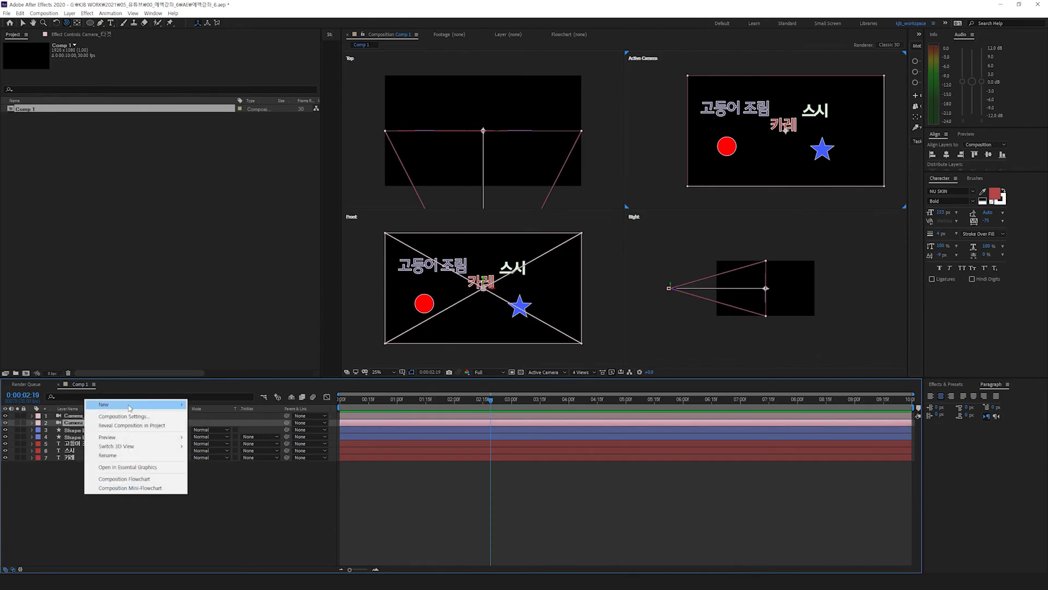
mouse_move(163, 405)
click(213, 452)
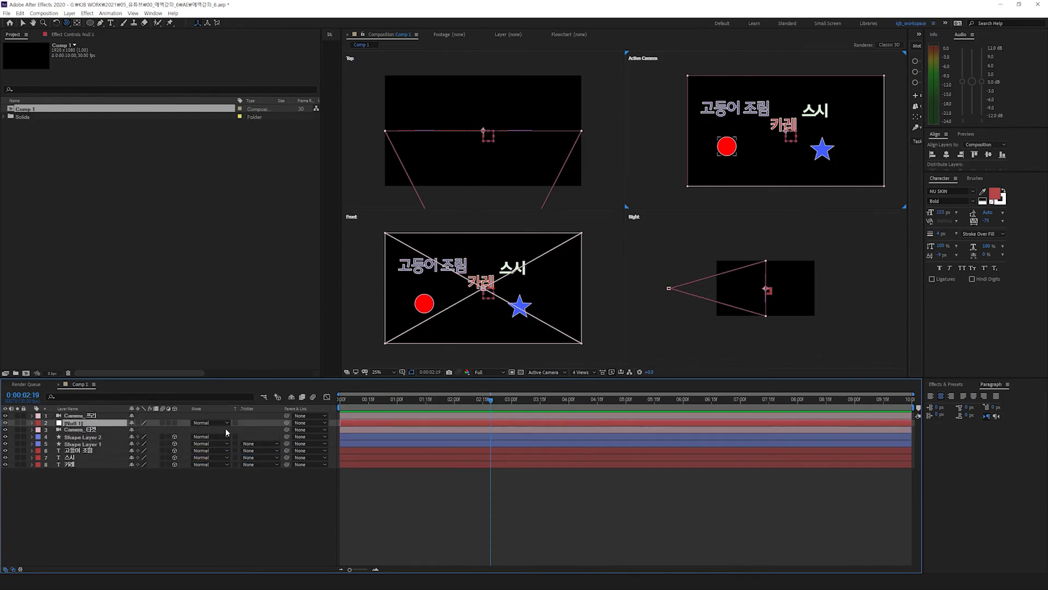
click(104, 430)
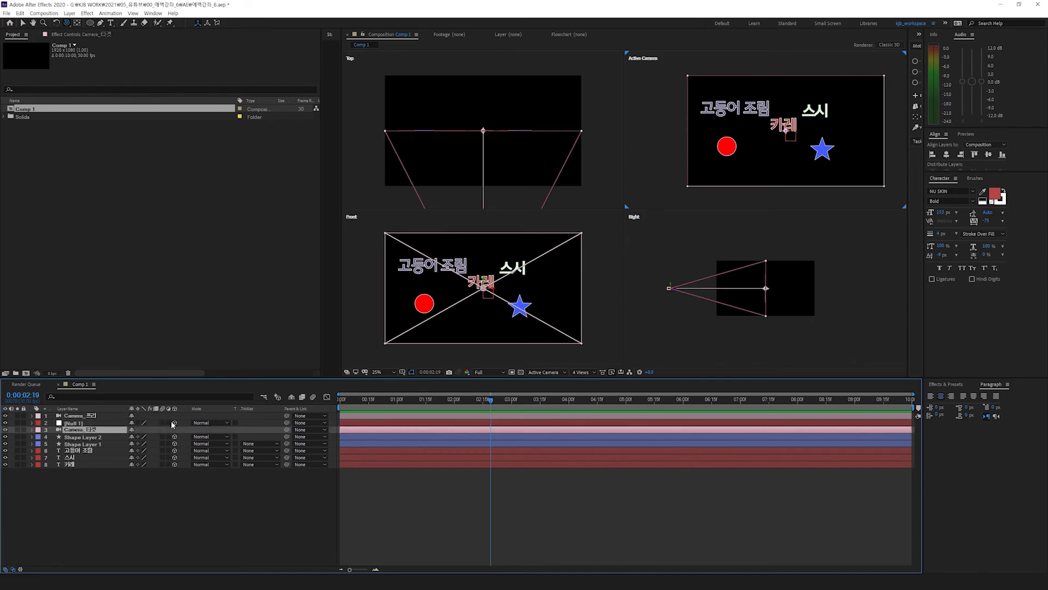
drag(288, 431, 81, 423)
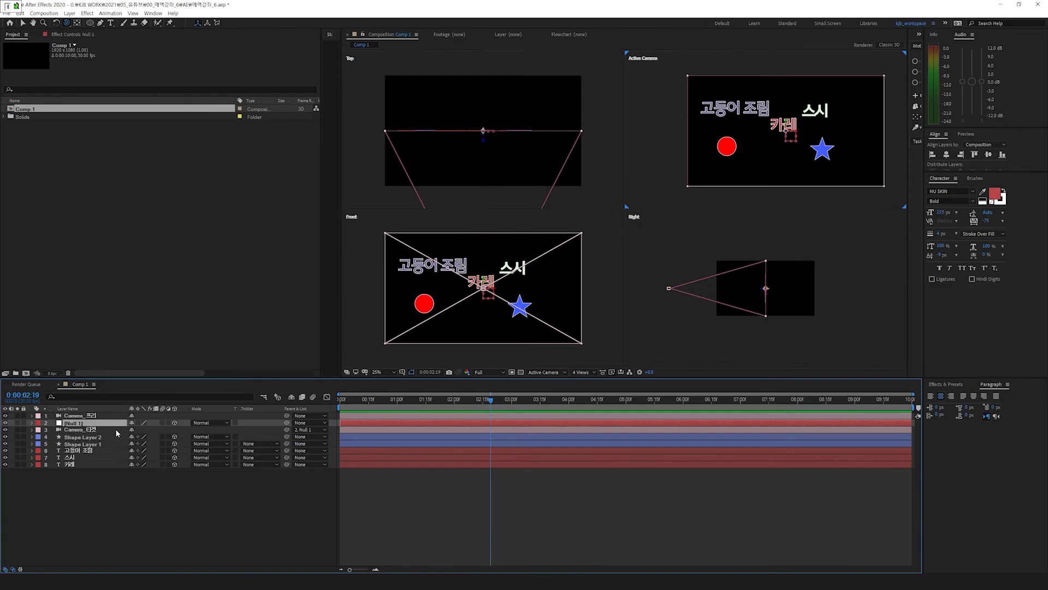
Step: Try moving the null in Z and changing its Y Rotation to drive the parented camera, and undo the changes
key(p)
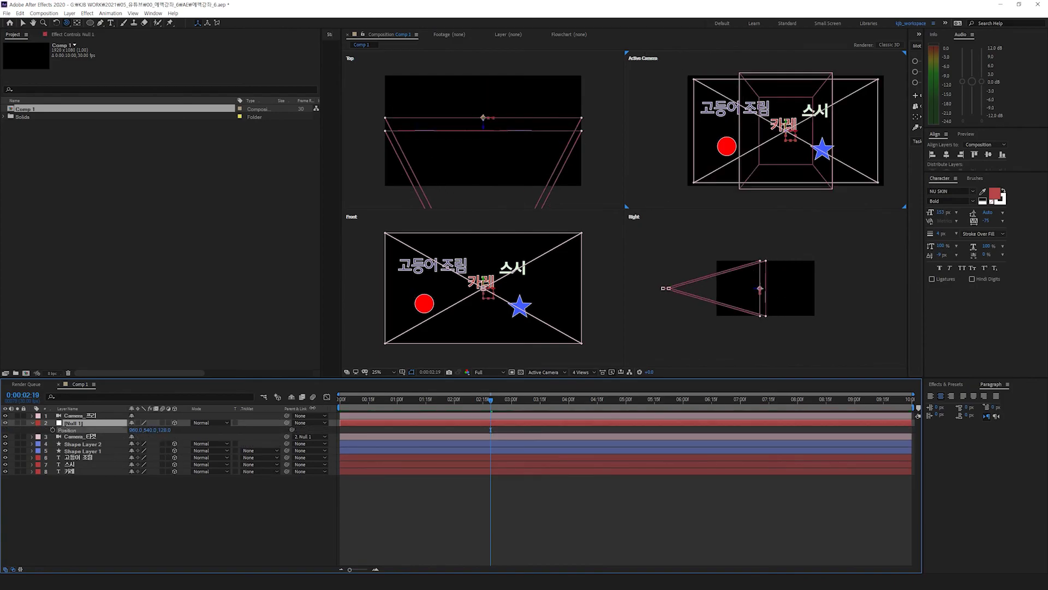
key(r)
drag(139, 444, 172, 445)
key(ctrl+z)
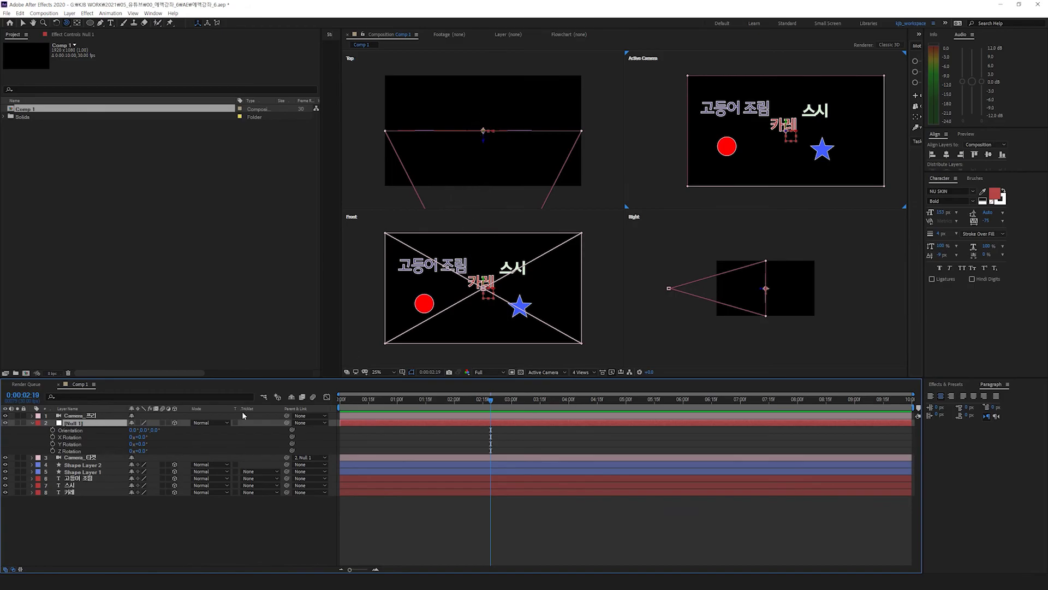
Step: Delete the Camera_프리 layer
click(88, 416)
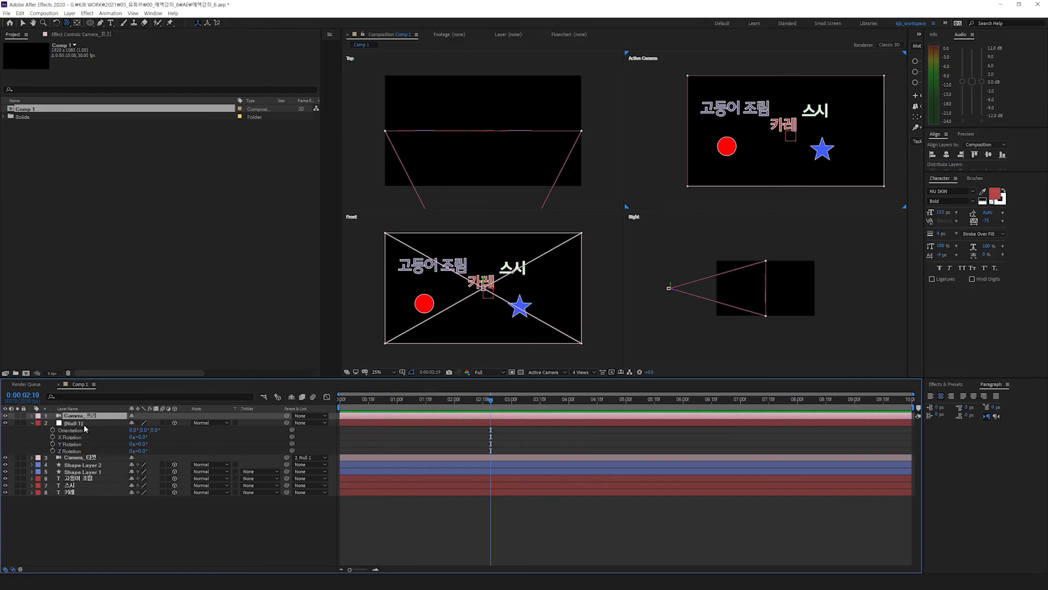
click(81, 458)
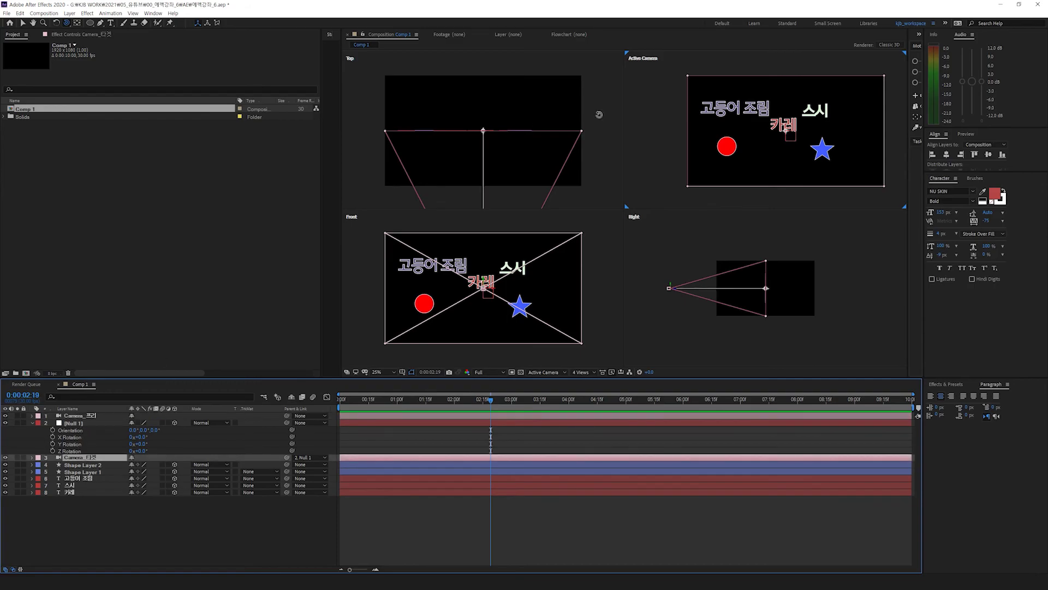
scroll(467, 180, down, 3)
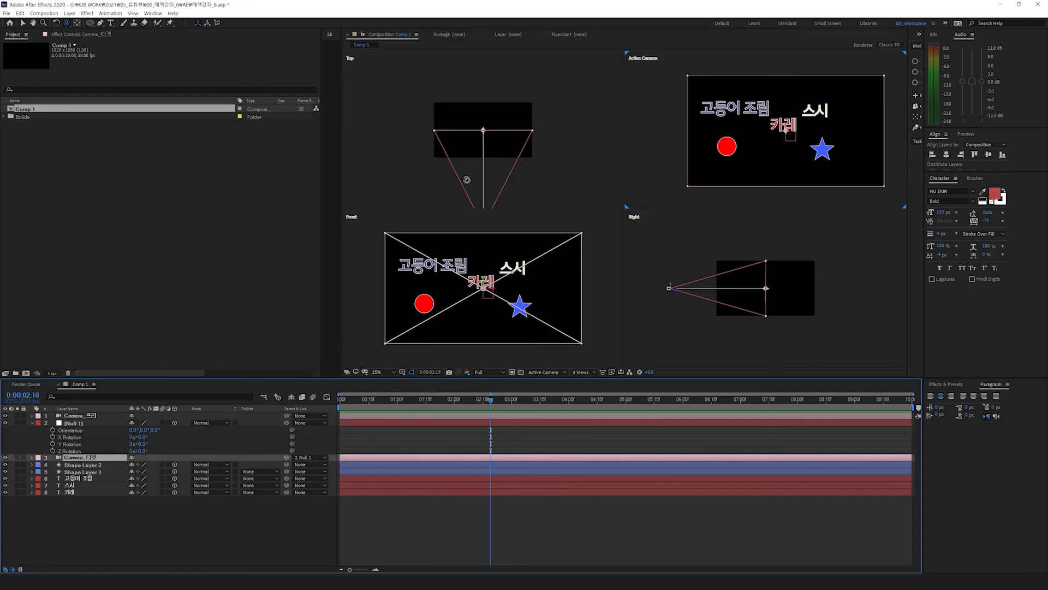
click(78, 423)
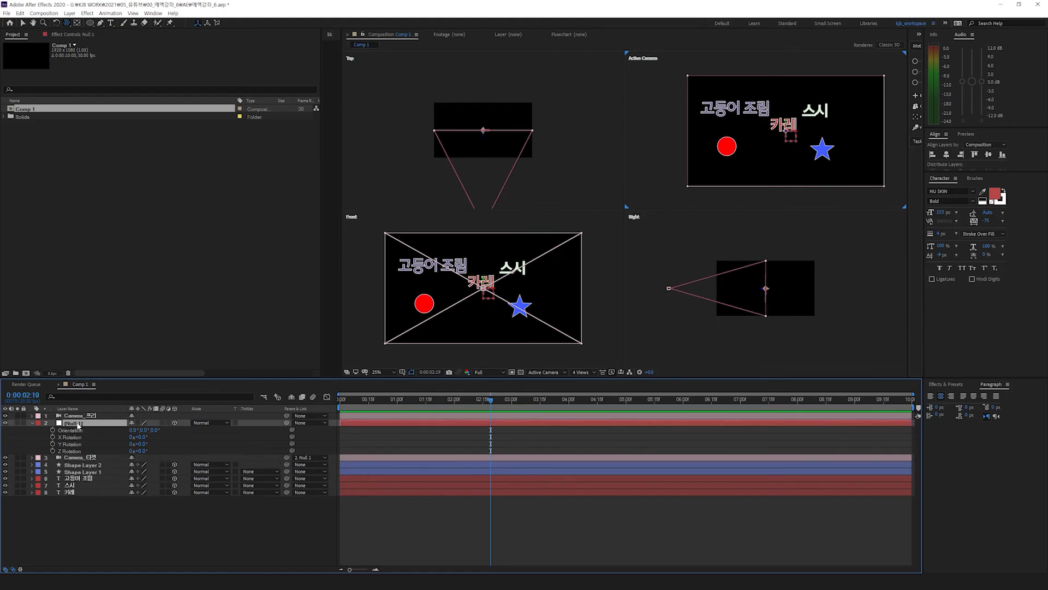
click(92, 417)
key(Delete)
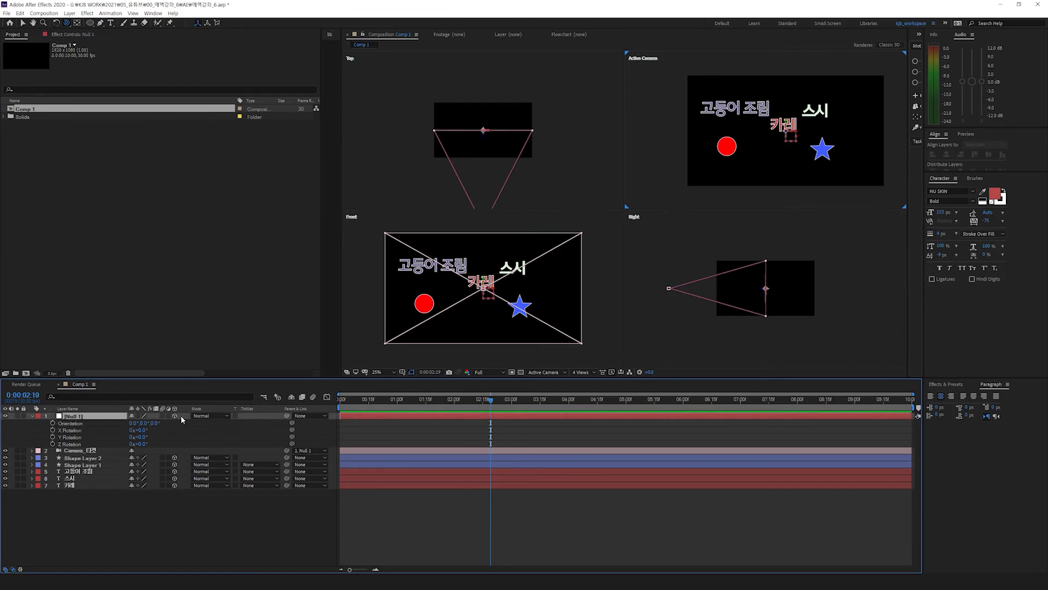
Step: Set Camera_타겟's parent to None and move Null 1 onto the camera's own position in the Top view
click(309, 450)
click(303, 462)
click(71, 423)
key(v)
scroll(486, 137, down, 4)
drag(483, 185, 483, 183)
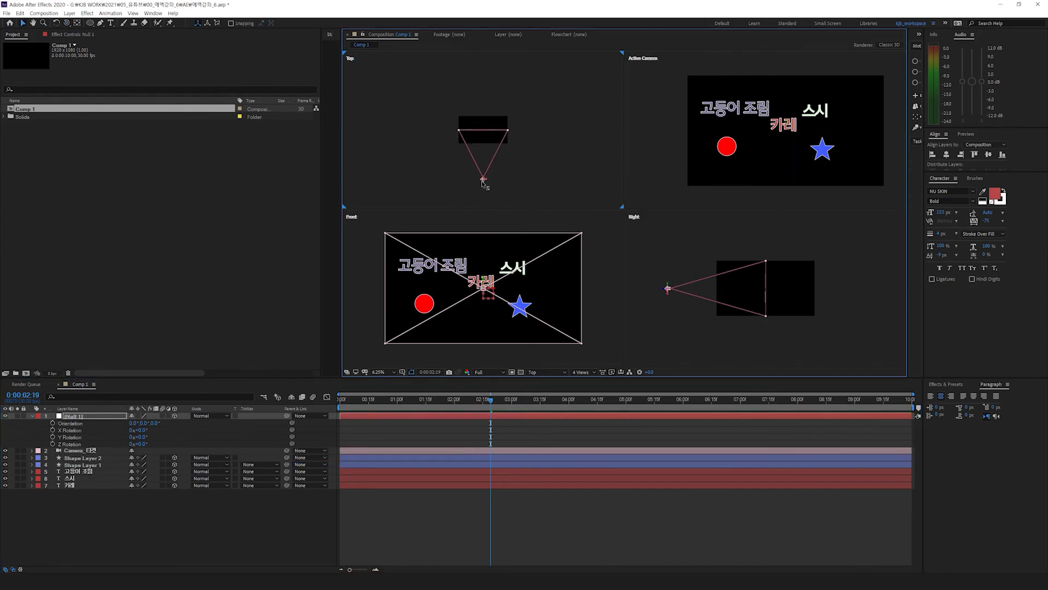
scroll(483, 163, up, 2)
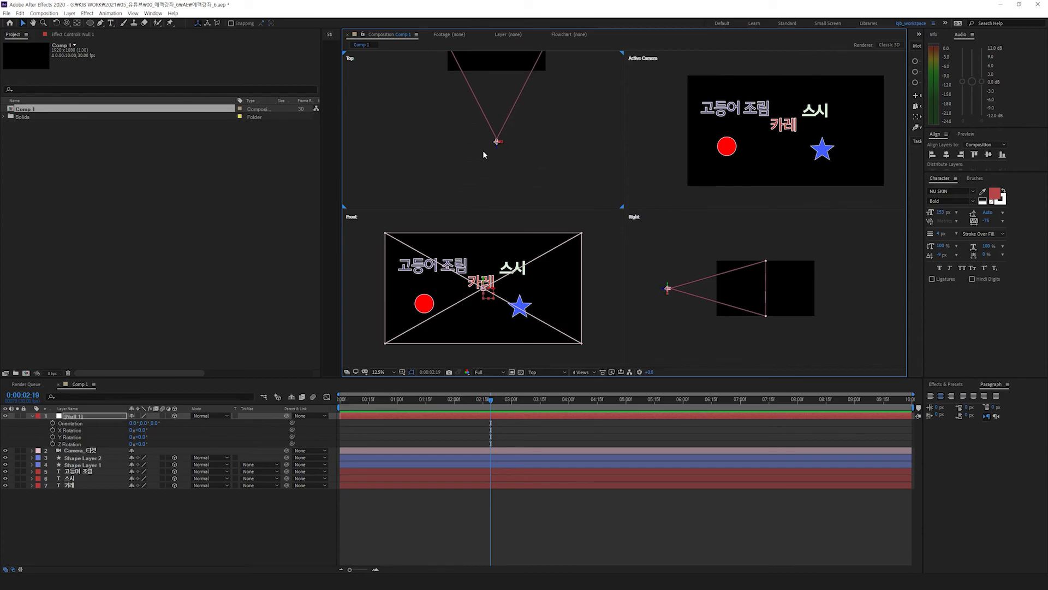
Step: Delete the Null 1 layer from the composition
click(121, 417)
key(Delete)
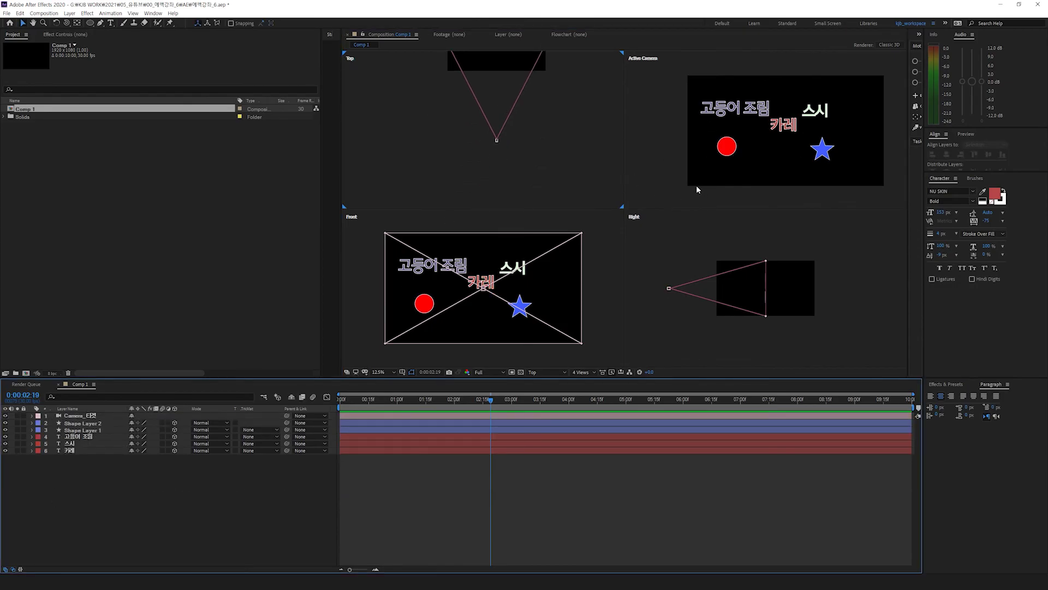
Step: Reveal the Position property of both shape layers and all three text layers, and deselect them
click(80, 423)
shift+click(71, 450)
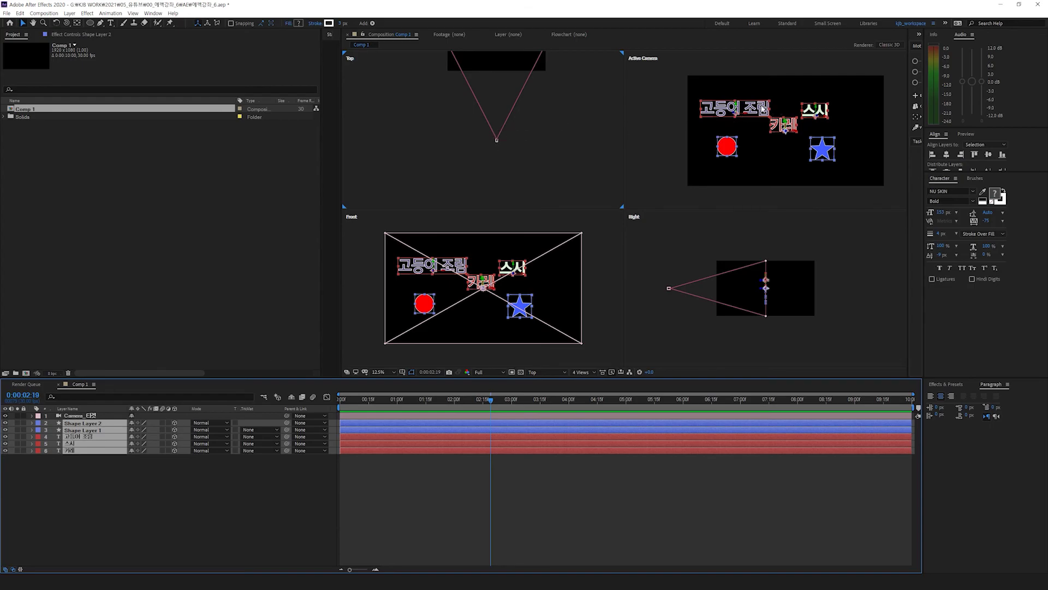
click(33, 425)
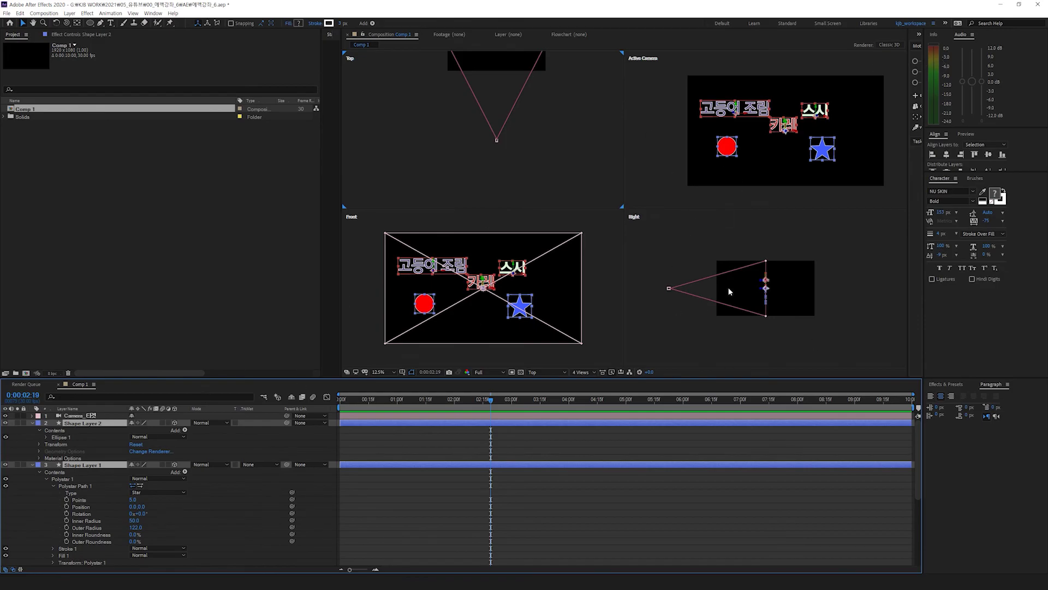
key(p)
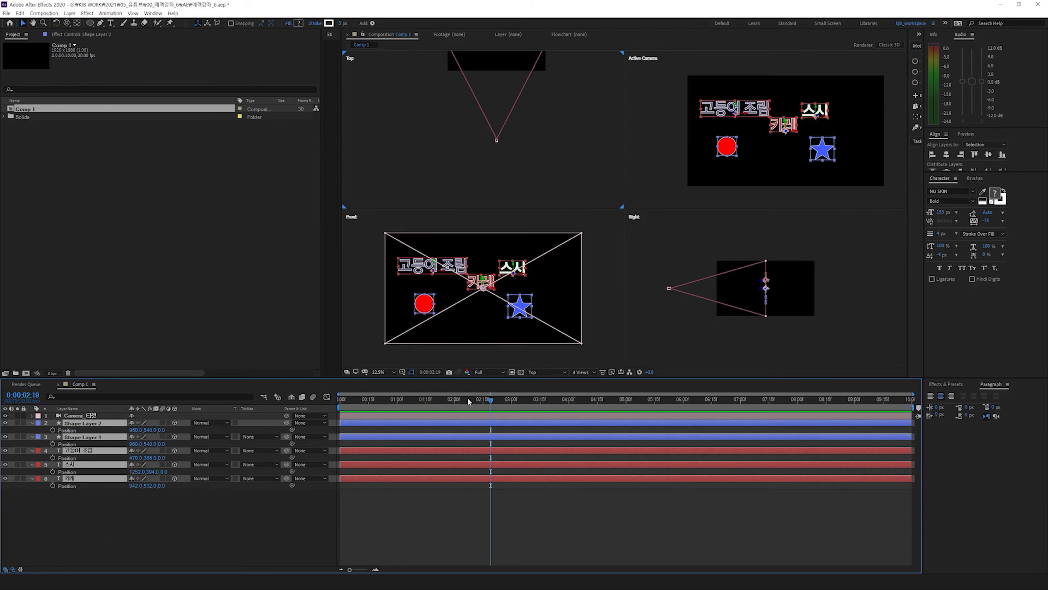
click(134, 517)
drag(90, 23, 112, 26)
click(107, 535)
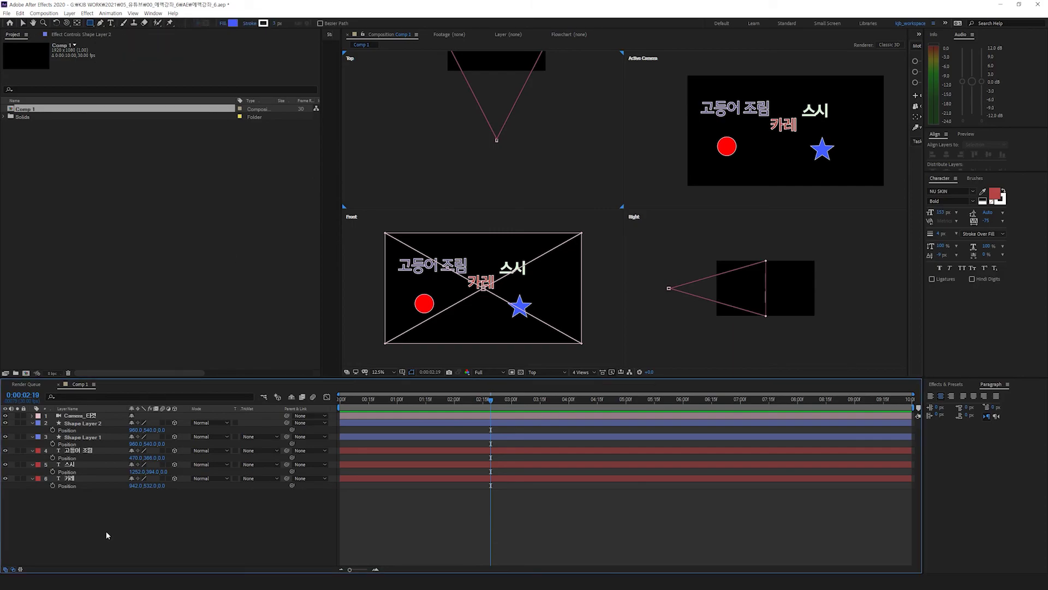
Step: Create a white solid of 3000 × 3000 px named 바닥
right_click(95, 528)
mouse_move(131, 427)
click(230, 449)
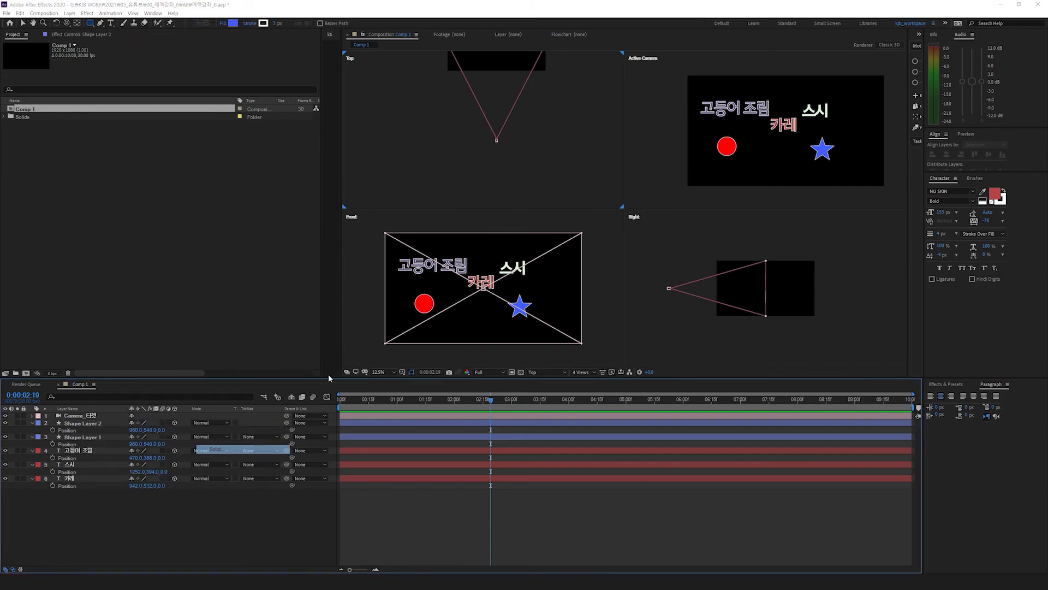
click(735, 240)
text(300)
key(Tab)
click(739, 240)
text(3000)
key(Tab)
text(3000)
key(Tab)
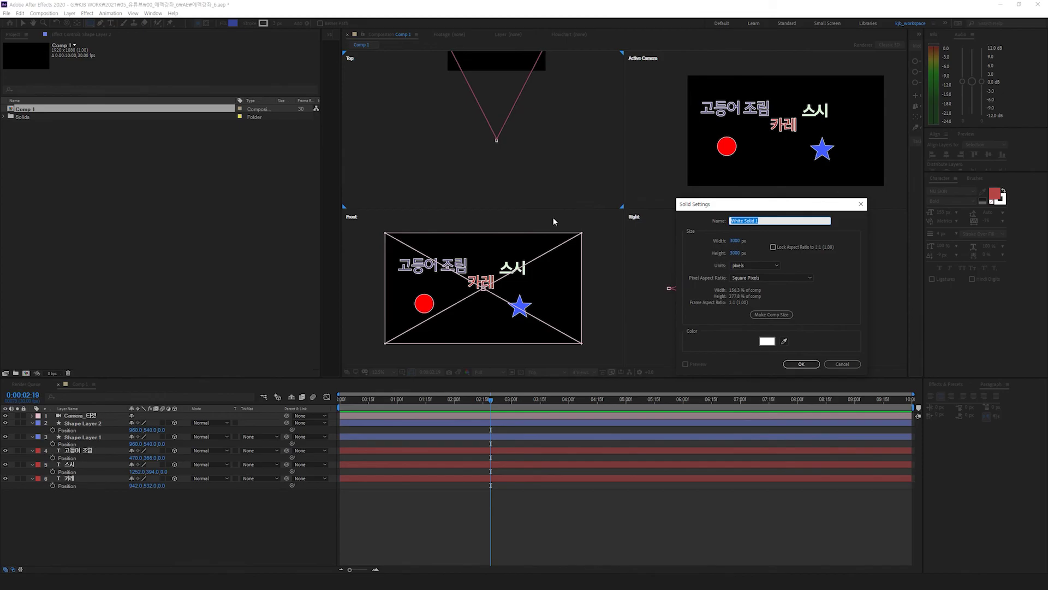
key(BackSpace)
text(바닥)
key(Return)
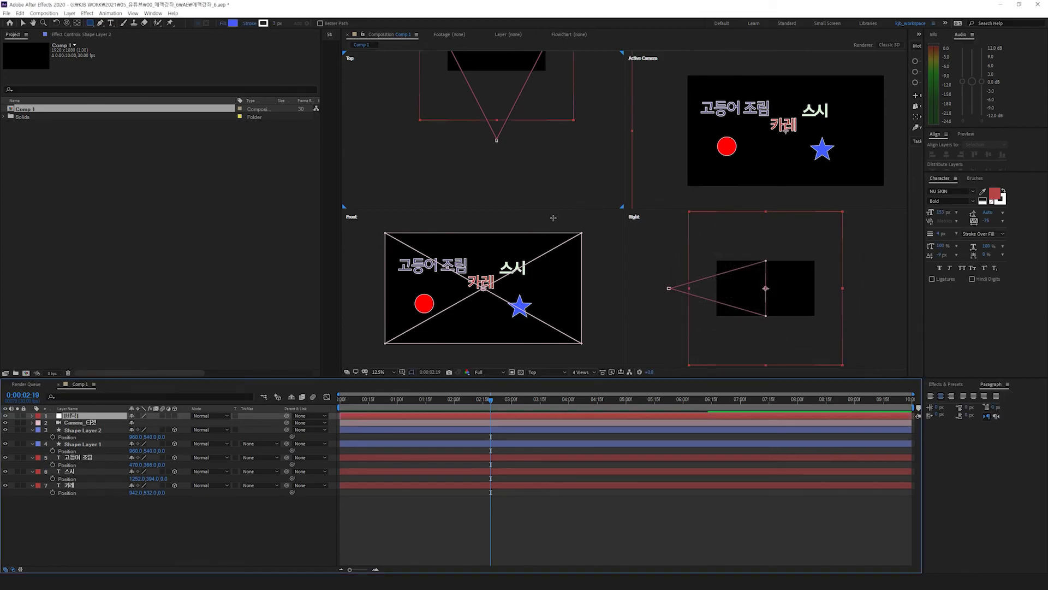
Step: Send the 바닥 solid to the back of the layer stack and duplicate it as a layer named 벽
key(ctrl+shift+bracketleft)
key(ctrl+d)
key(Return)
text(ㅂ)
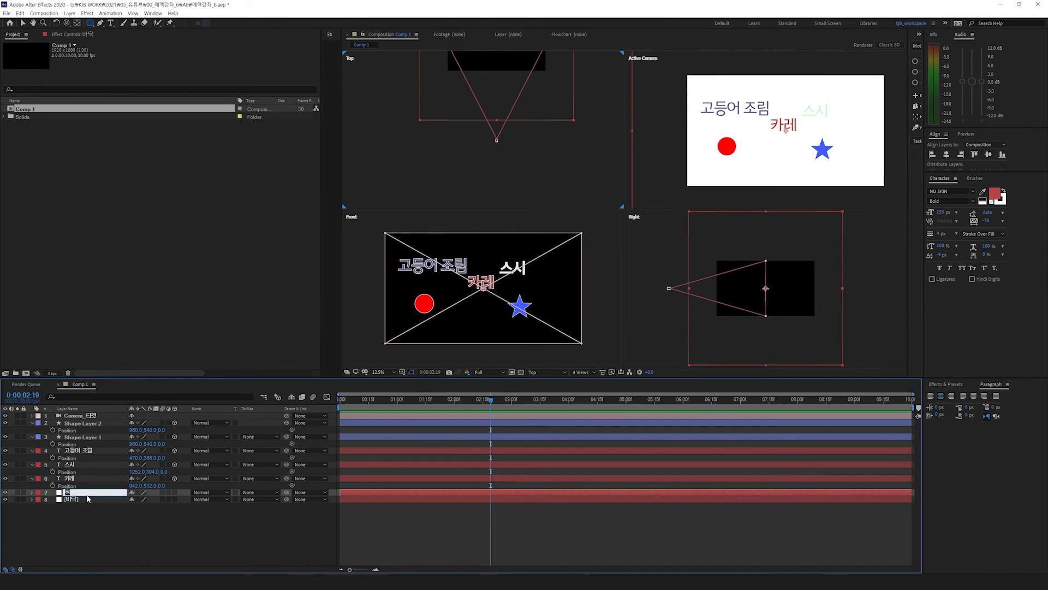
key(Return)
Step: Make the 벽 and 바닥 solids 3D layers
shift+click(95, 499)
click(175, 492)
click(80, 507)
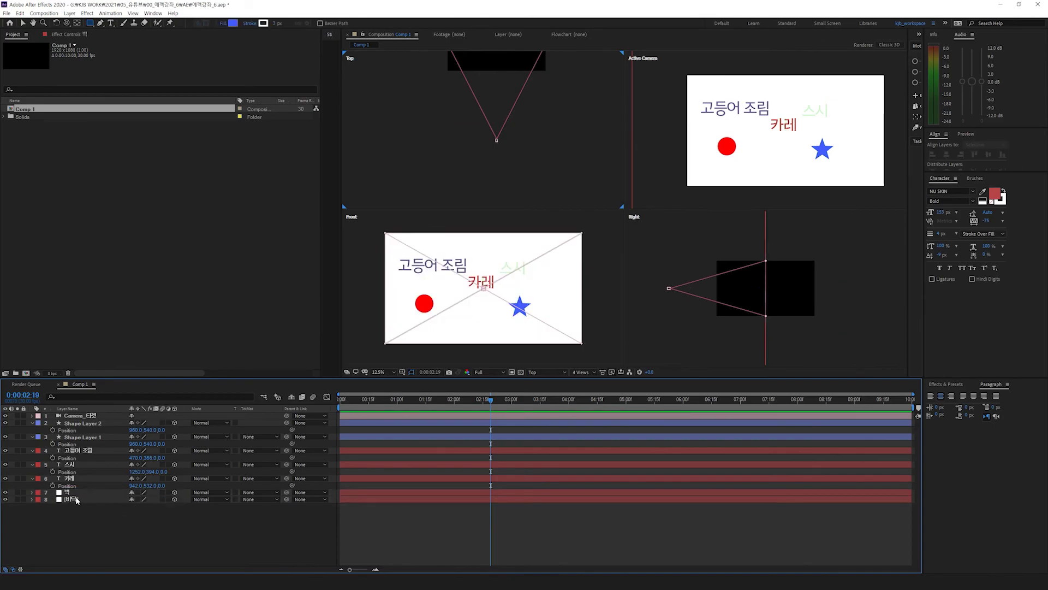
Step: Set the X Rotation of the 바닥 solid to 90° so that it lies flat as a floor
click(71, 499)
key(r)
click(140, 514)
text(90)
key(Return)
key(comma)
key(v)
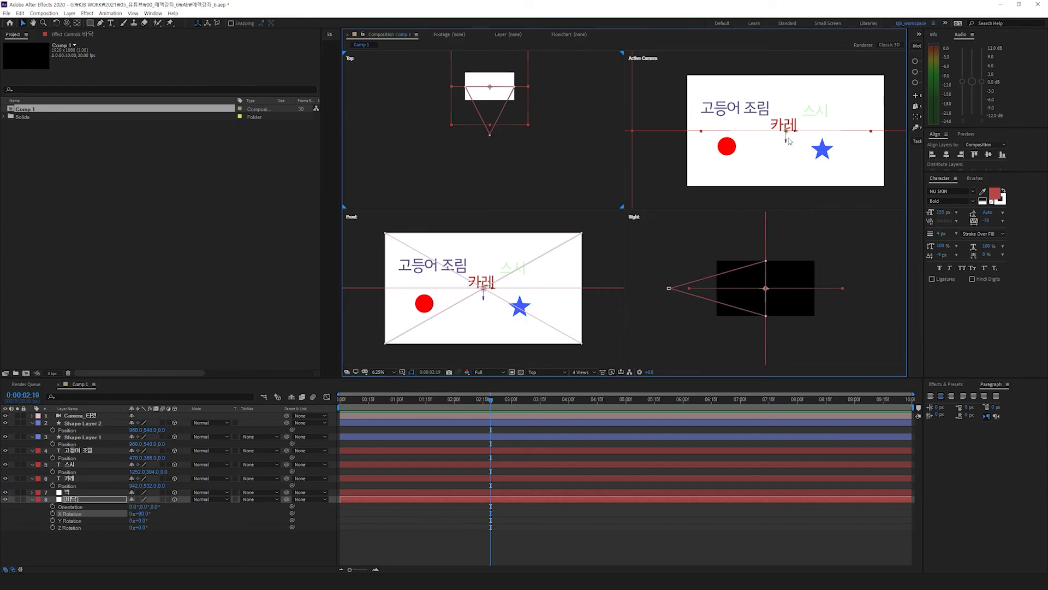
click(73, 567)
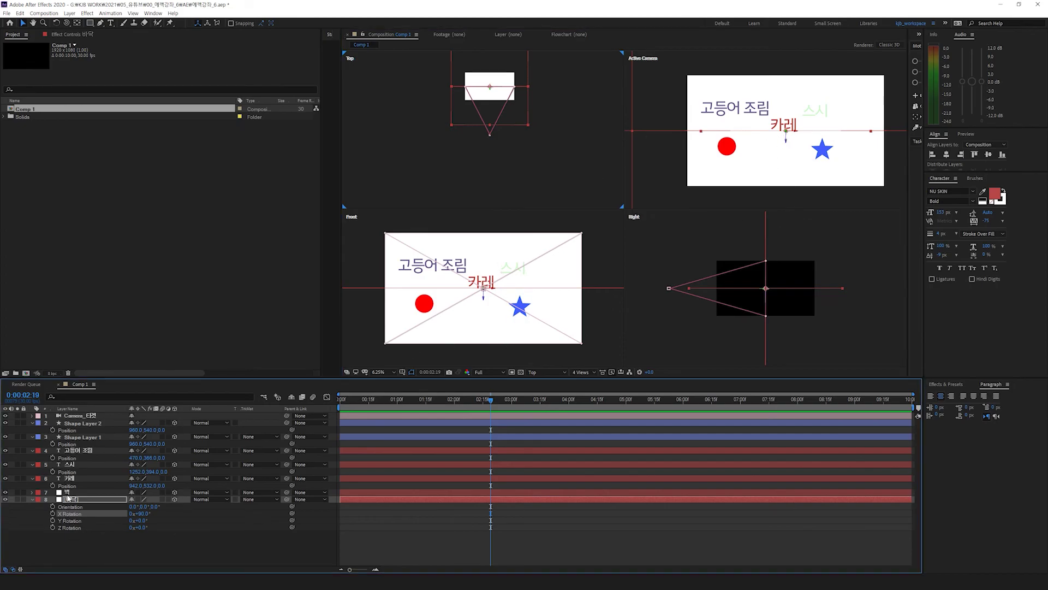
Step: Move the 벽 solid back in Z to about 1504 in the Right view, at the floor's far edge
click(67, 493)
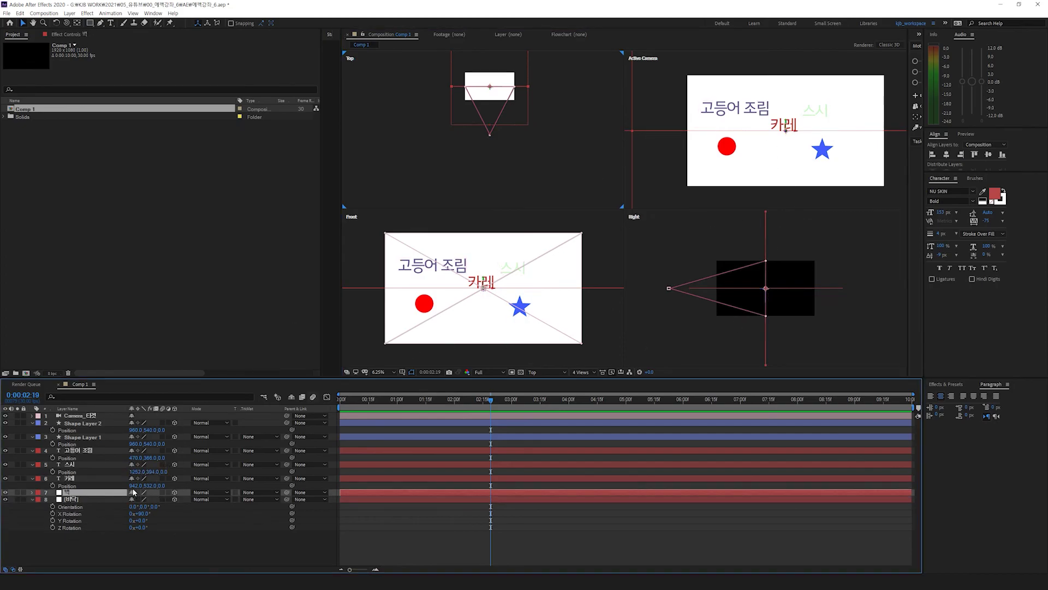
key(p)
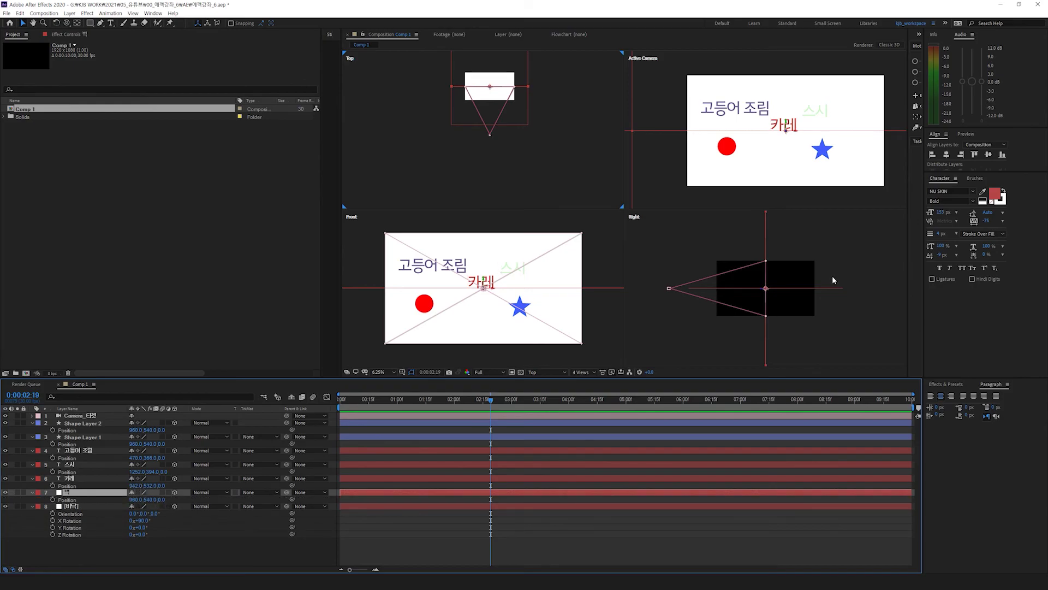
drag(766, 295, 839, 291)
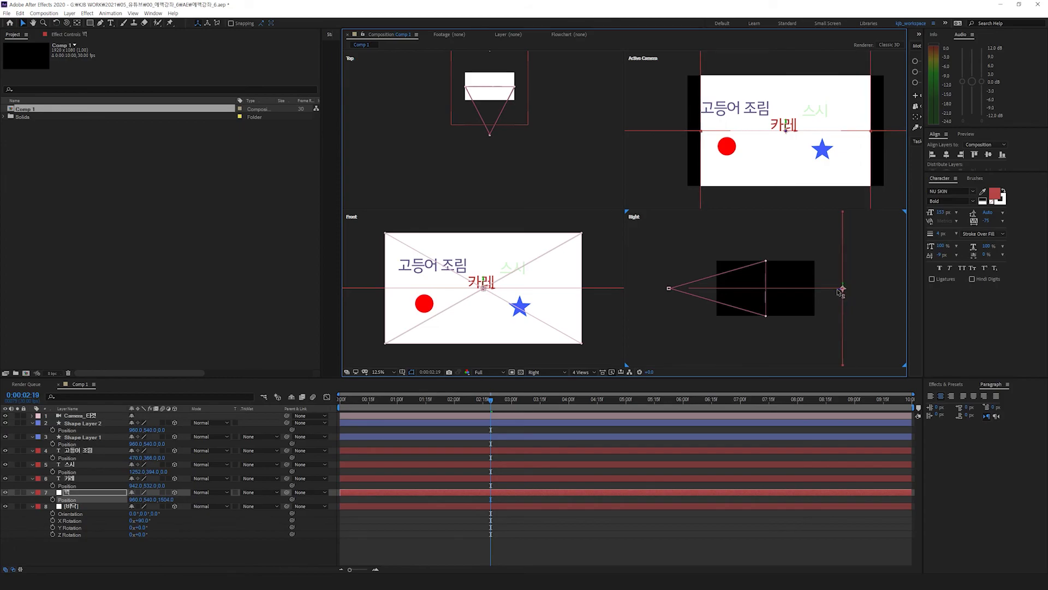
Step: Switch the composition from four views to a single Active Camera view
click(683, 185)
click(582, 372)
click(584, 380)
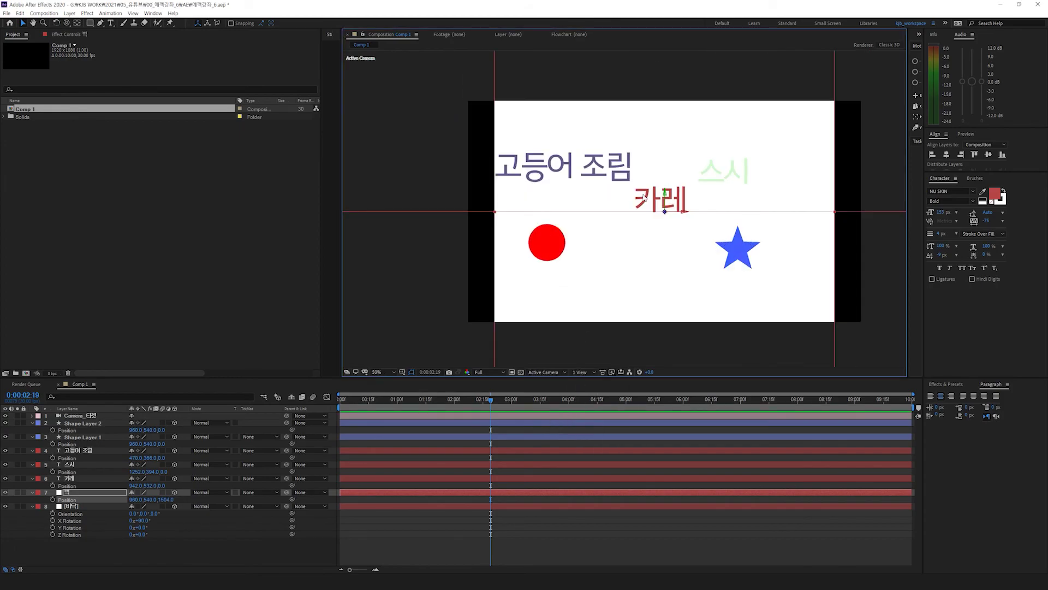
Step: Try orbiting the camera around the wall and floor, and undo both orbits
key(c)
drag(658, 180, 648, 242)
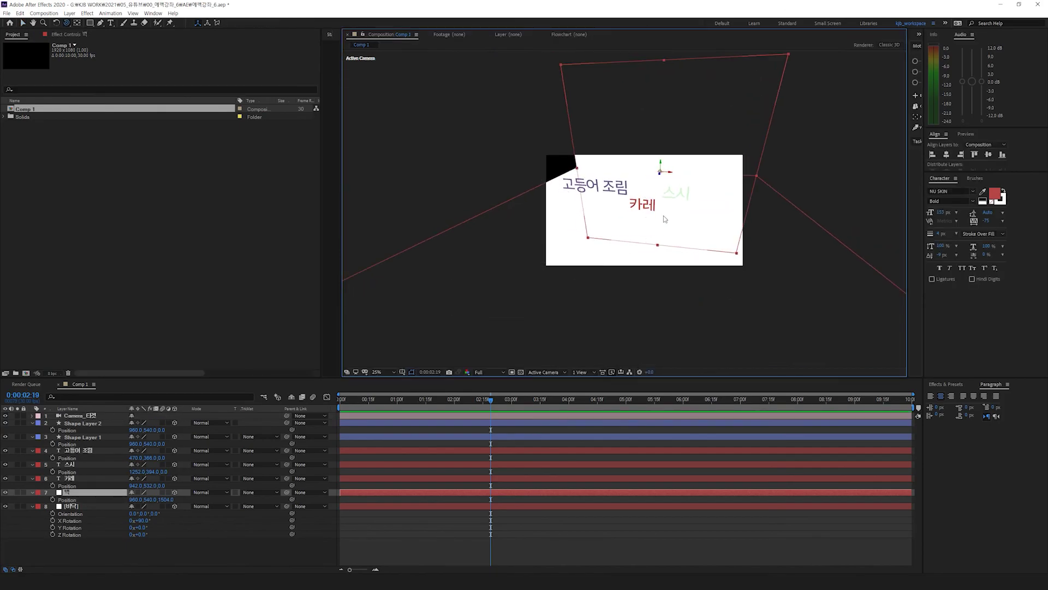
key(ctrl+z)
mouse_move(640, 226)
mouse_down()
mouse_move(654, 224)
mouse_move(628, 218)
mouse_up()
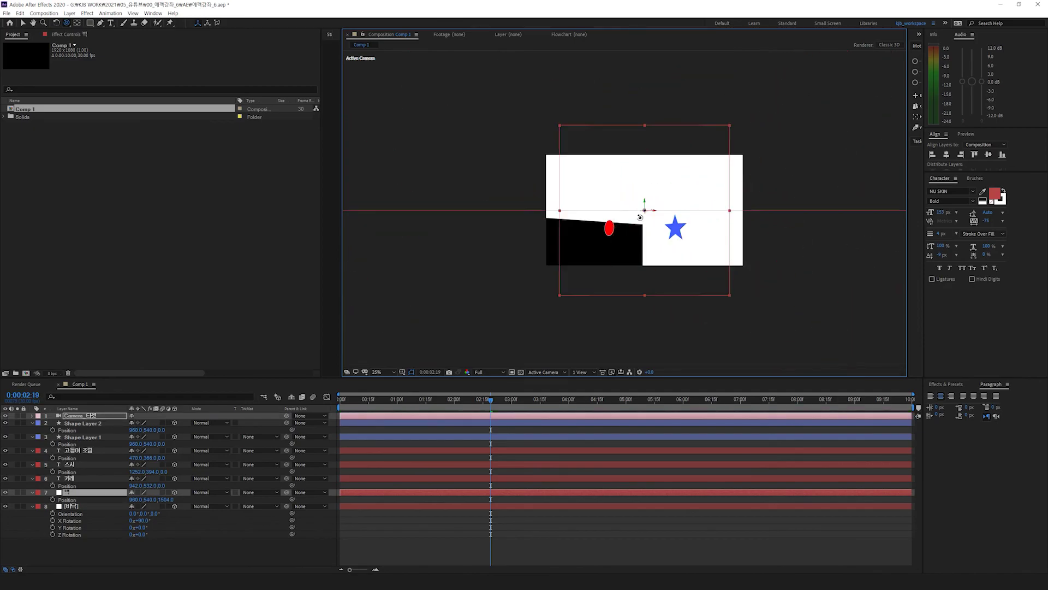
key(ctrl+z)
key(v)
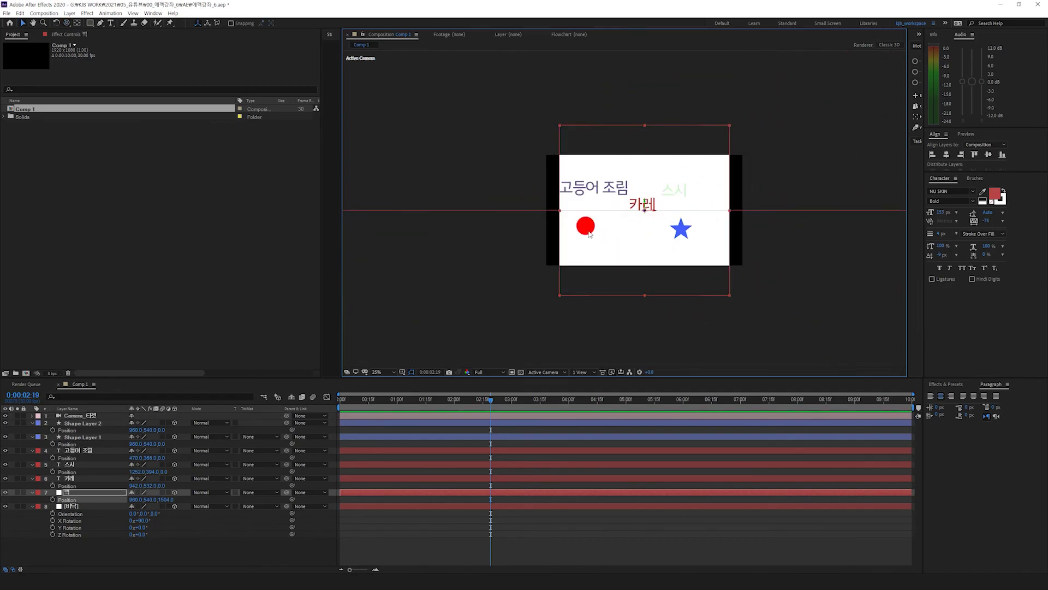
Step: Raise Camera_타겟 to a Y Position of 439 with the playhead at the composition's end
click(82, 416)
key(End)
key(p)
drag(147, 423, 132, 424)
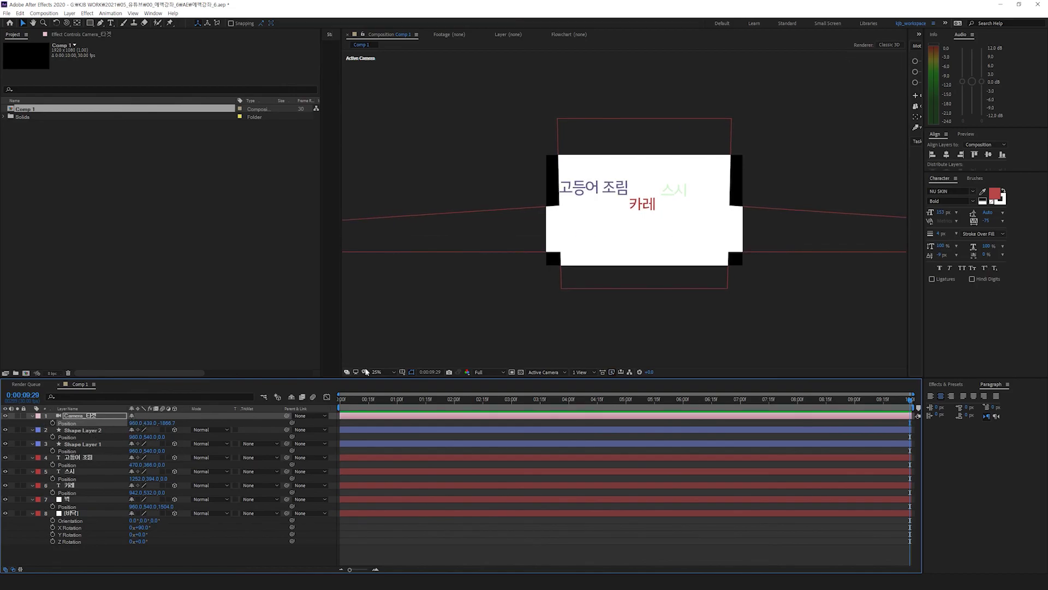
Step: Change the floor solid's color to a dusty pink in its solid settings
click(402, 290)
key(ctrl+shift+y)
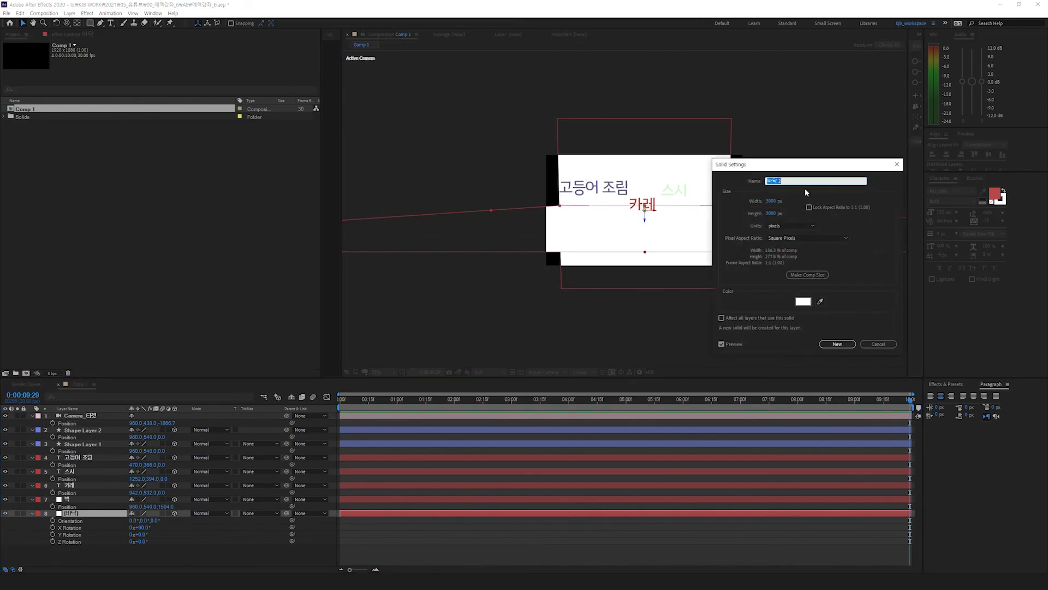
click(803, 303)
click(844, 245)
click(1007, 225)
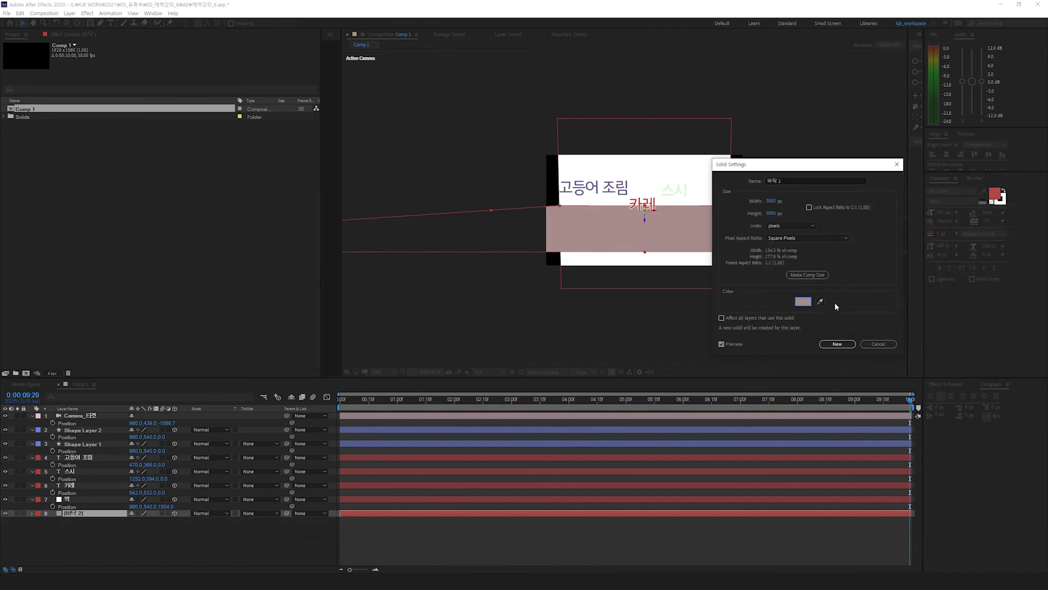
click(835, 345)
Step: Raise the circle and star shape layers together to a Y Position of 372, with the playhead at the start
drag(353, 407, 218, 416)
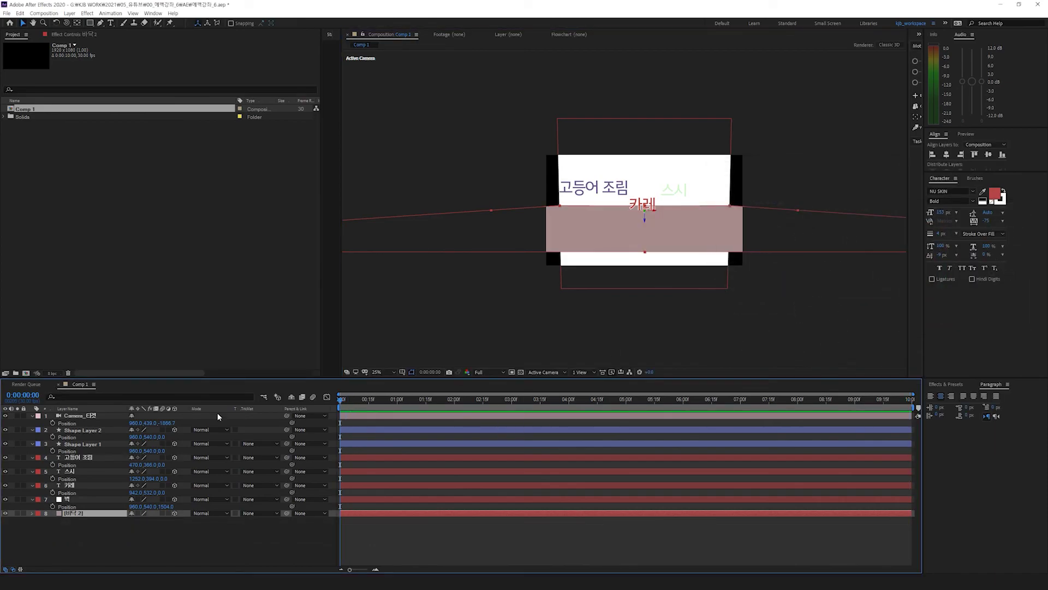
click(6, 513)
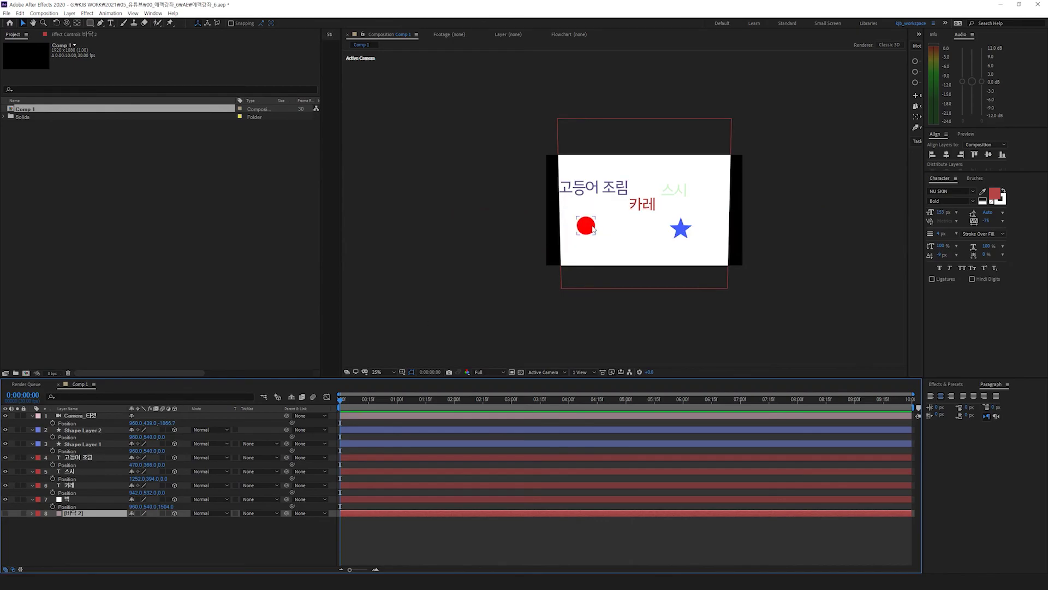
click(593, 228)
shift+click(681, 228)
click(5, 513)
key(p)
key(p)
drag(148, 437, 118, 416)
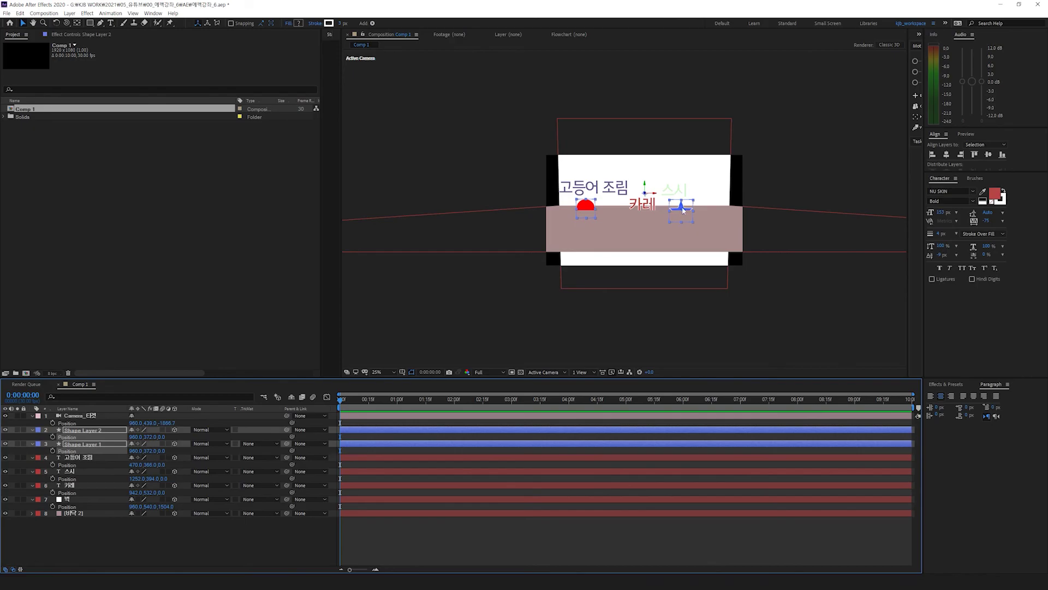
Step: Try orbiting the camera to inspect the raised shapes, and undo the camera move
key(c)
drag(687, 206, 698, 216)
key(ctrl+z)
key(ctrl+z)
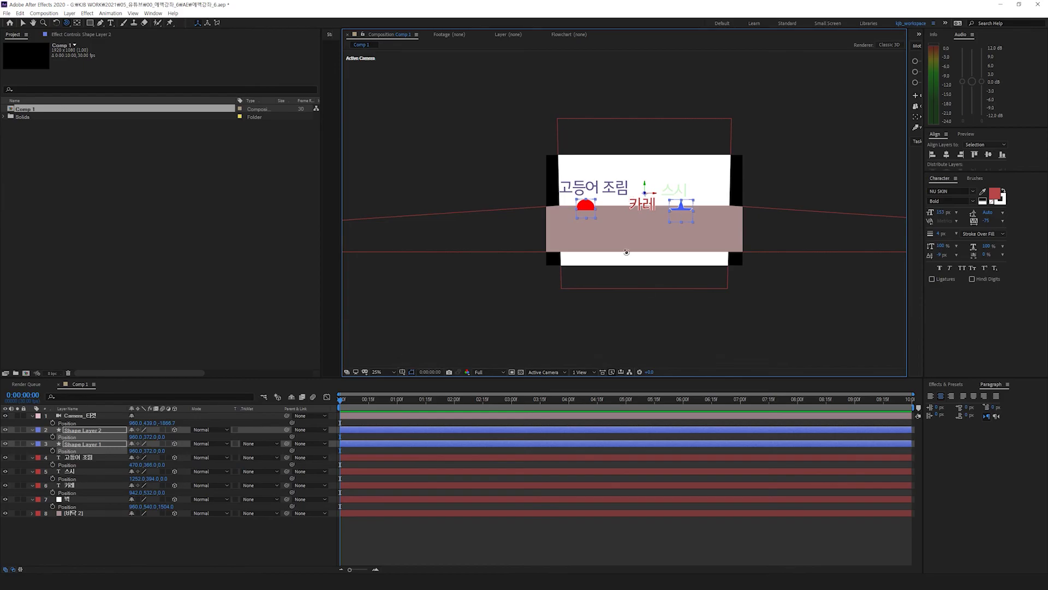
Step: Deselect the shape layers and start adding a new layer to the composition
key(period)
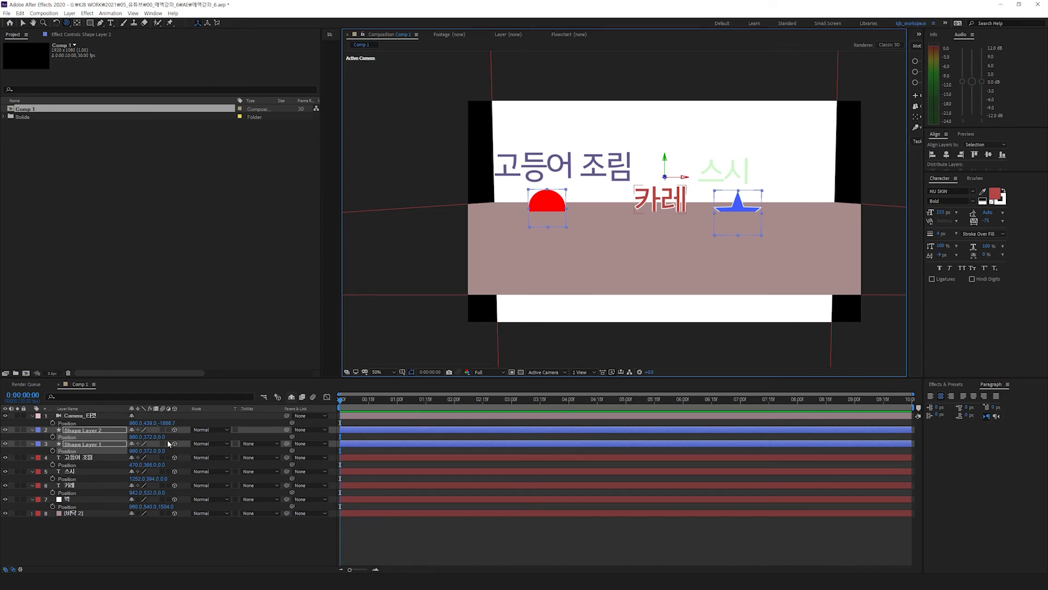
click(64, 529)
right_click(71, 525)
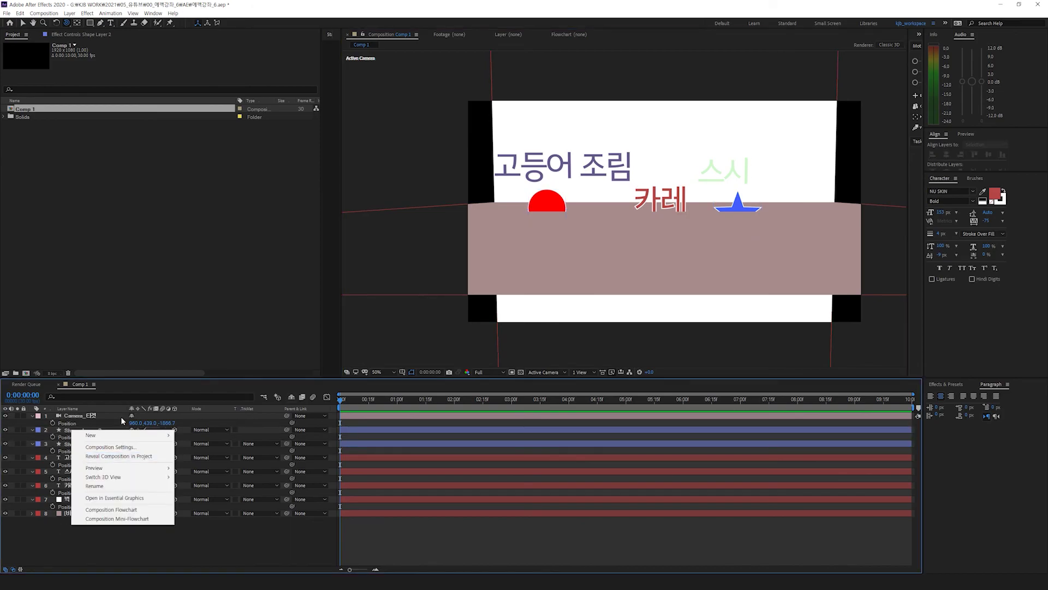
Step: Create a white Point light named Point Light 1 with 100% intensity, no falloff and Casts Shadows enabled
mouse_move(119, 436)
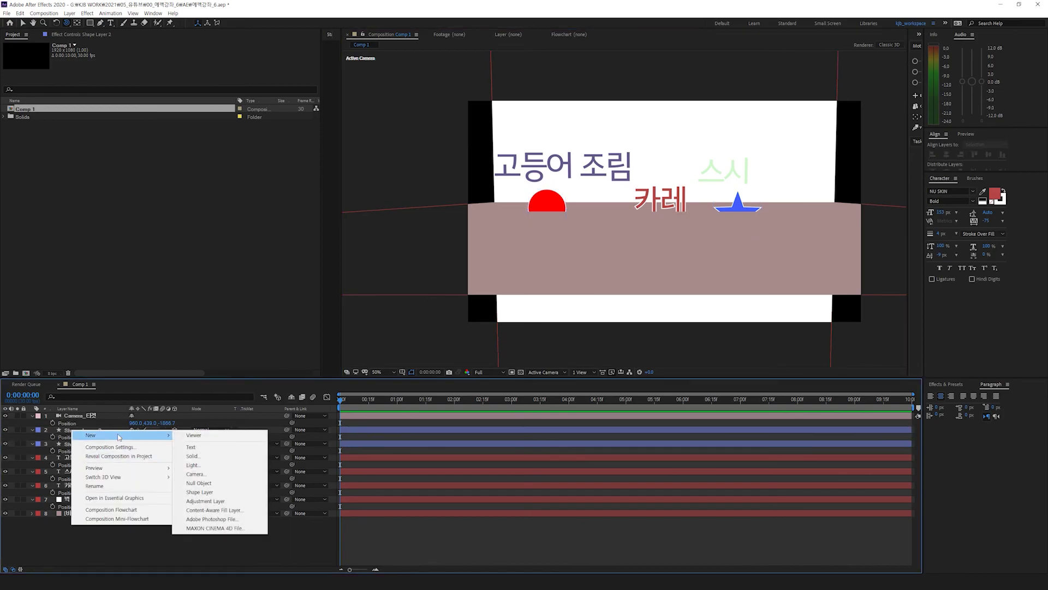
click(212, 470)
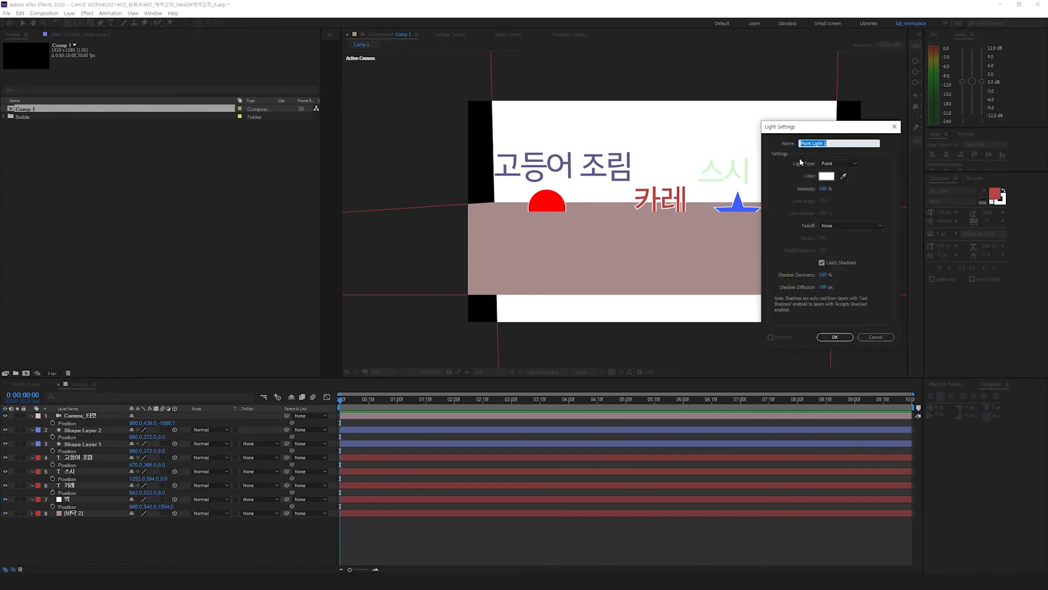
click(840, 164)
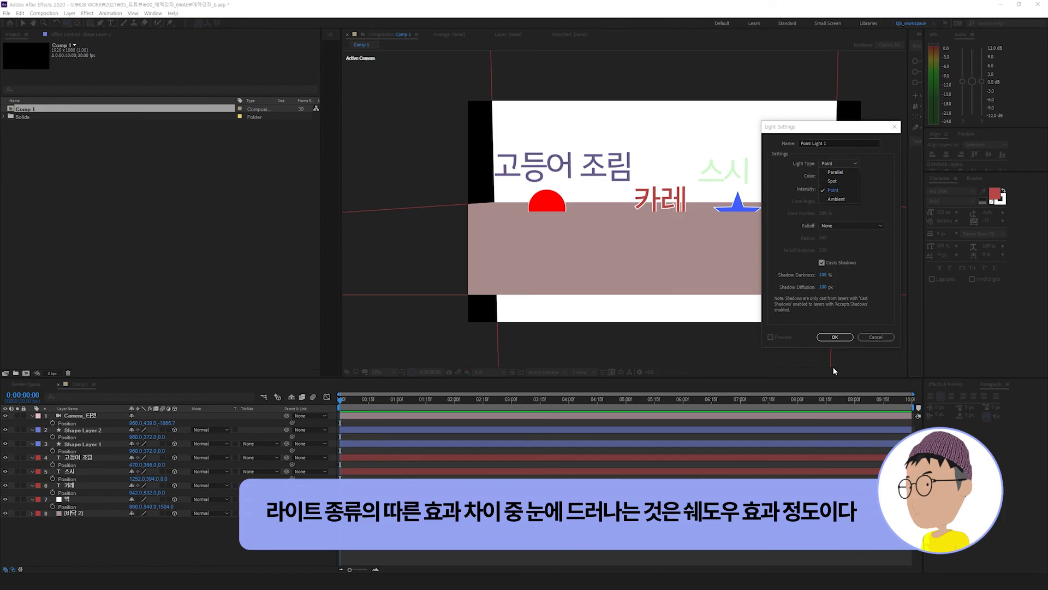
click(840, 226)
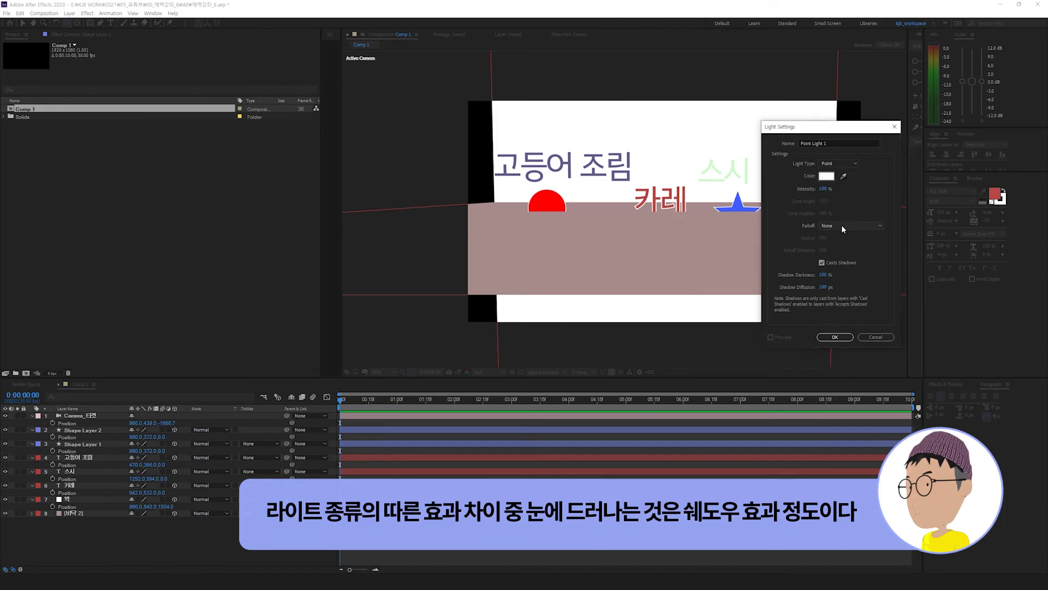
key(Escape)
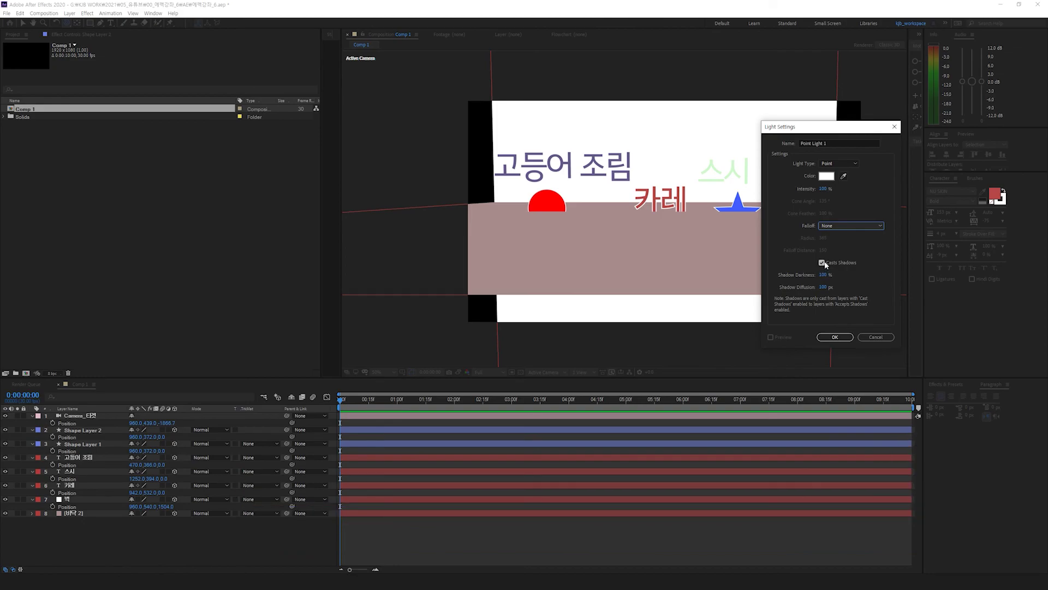
click(830, 176)
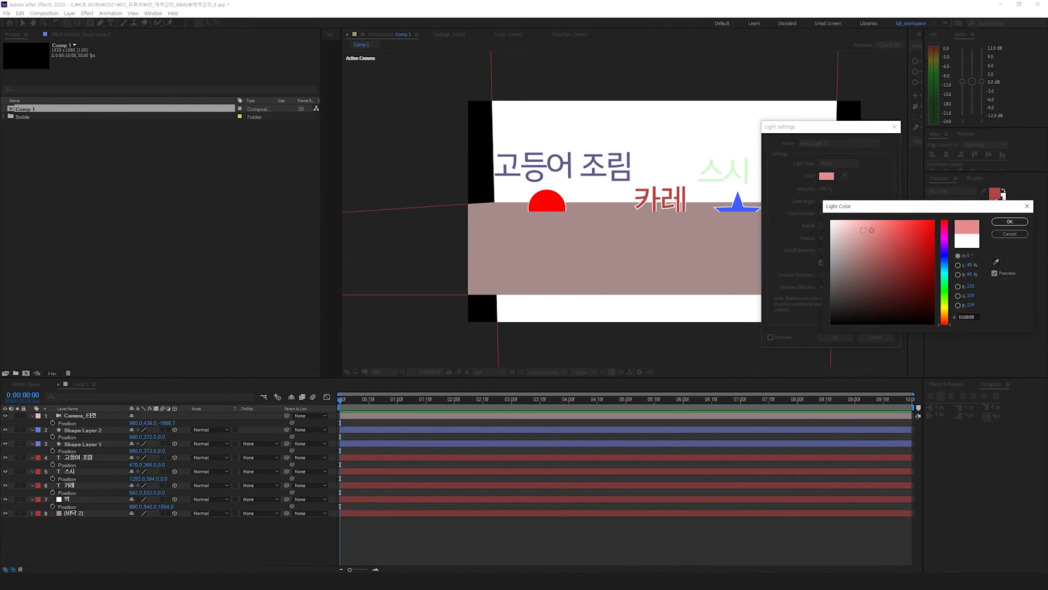
click(1010, 221)
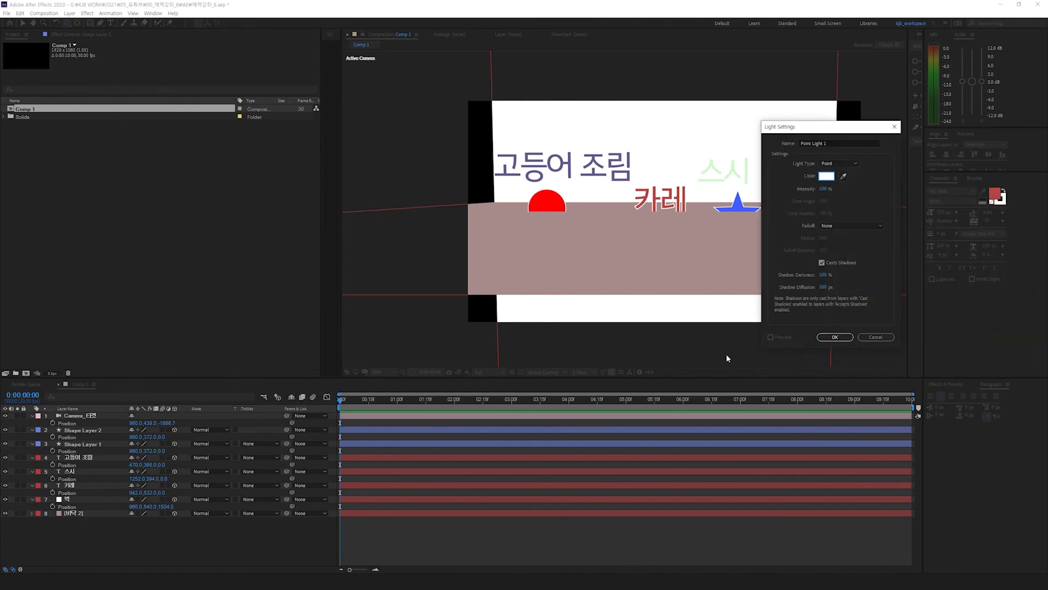
click(836, 336)
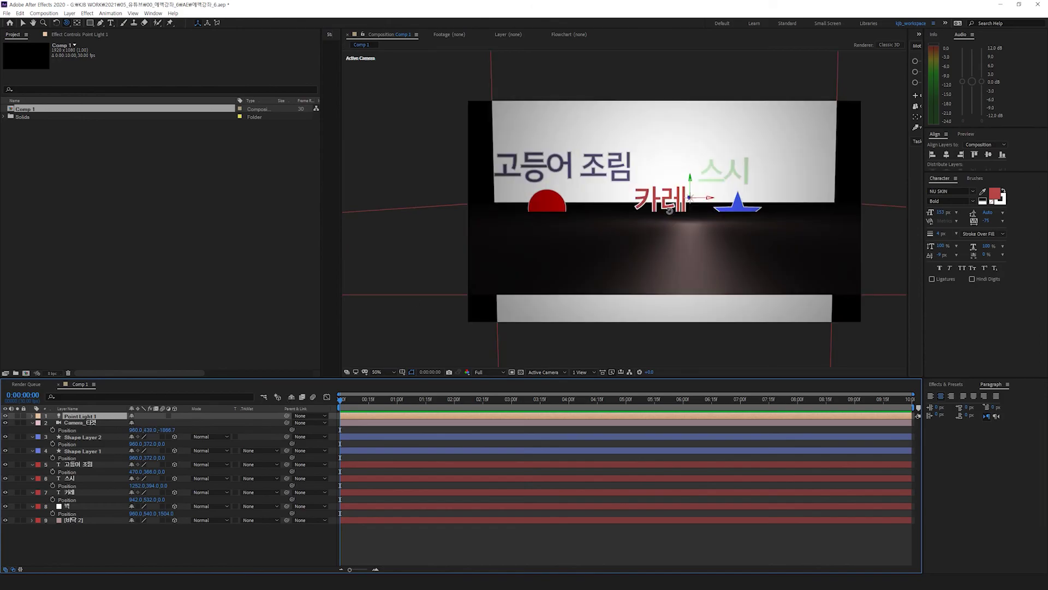
Step: Using a four-view layout, raise Point Light 1 above the scene, shift it right and pull it toward the camera; return to one view
click(581, 372)
click(585, 417)
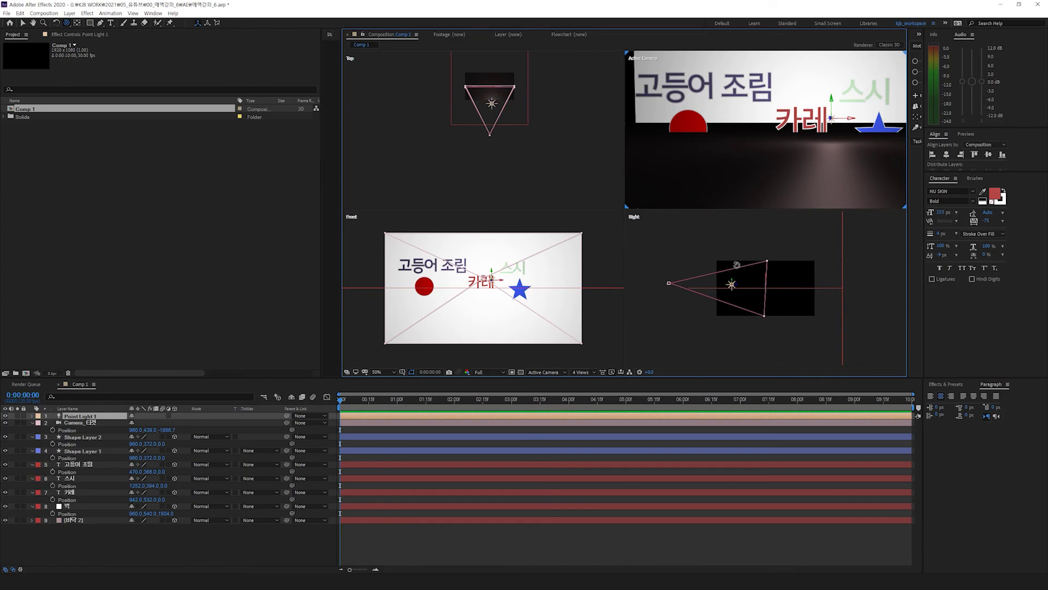
key(v)
drag(734, 284, 737, 250)
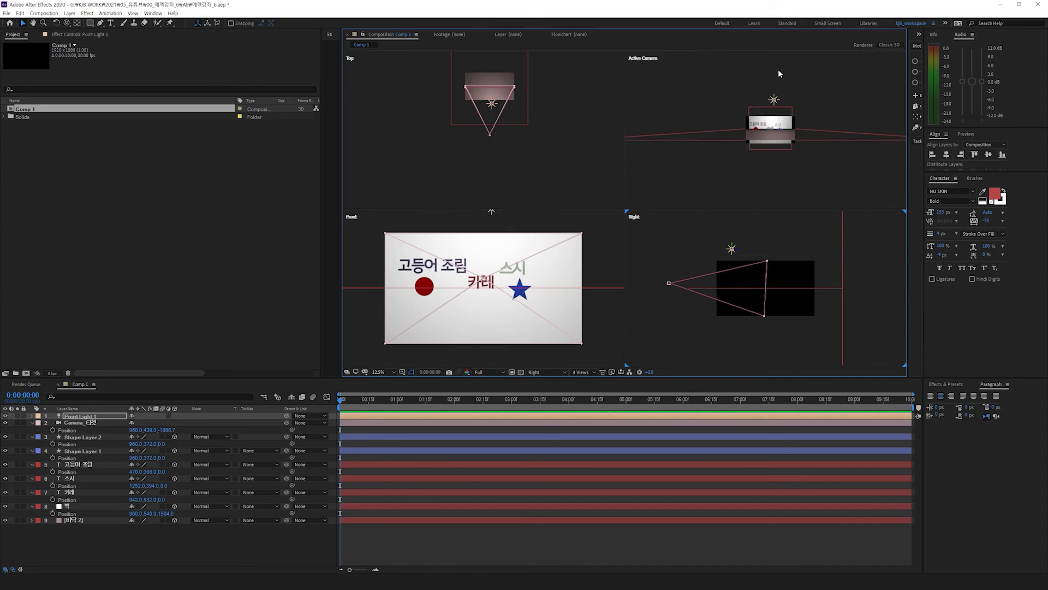
drag(775, 100, 799, 100)
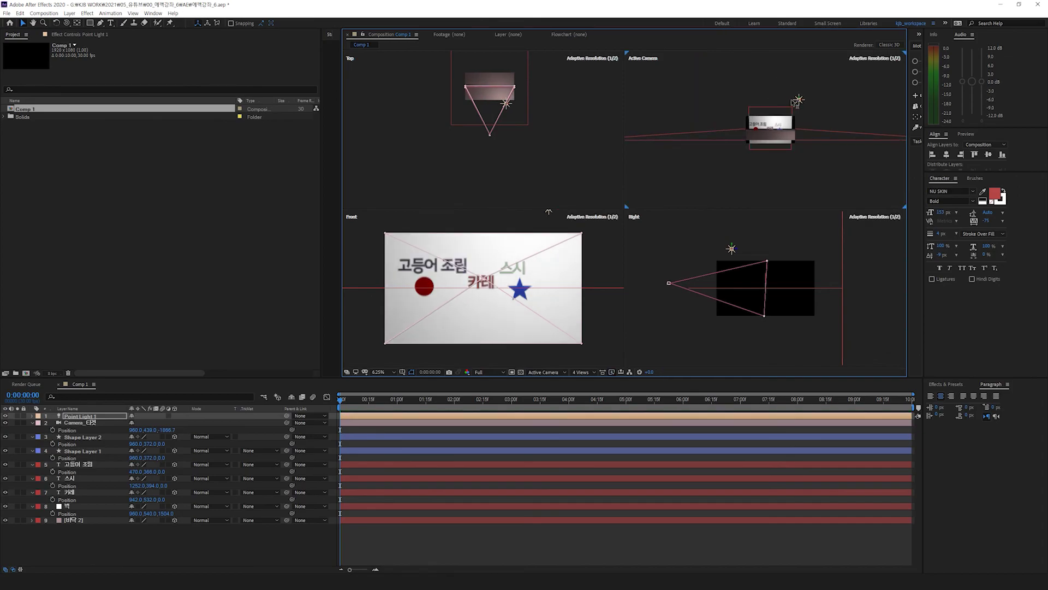
drag(509, 103, 507, 128)
click(587, 374)
click(587, 391)
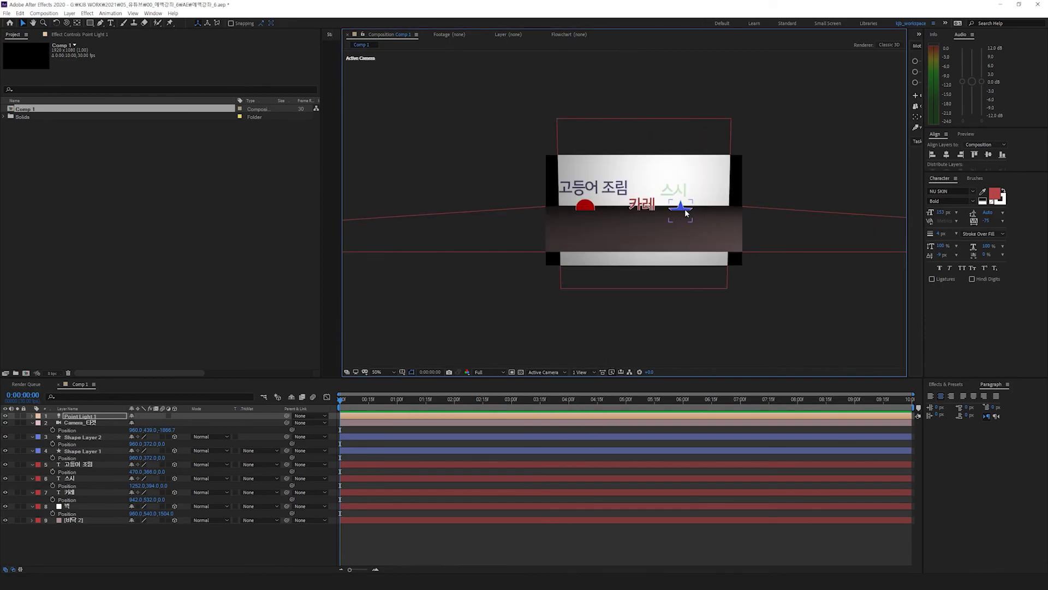
Step: Orbit the scene camera to a higher angle that looks down on the floor
key(period)
key(c)
drag(687, 210, 650, 199)
key(comma)
key(comma)
key(period)
key(v)
Step: Move the 고등어 조림 text toward the camera to about Z -1167 and the 스시 text back to about Z 479
click(594, 192)
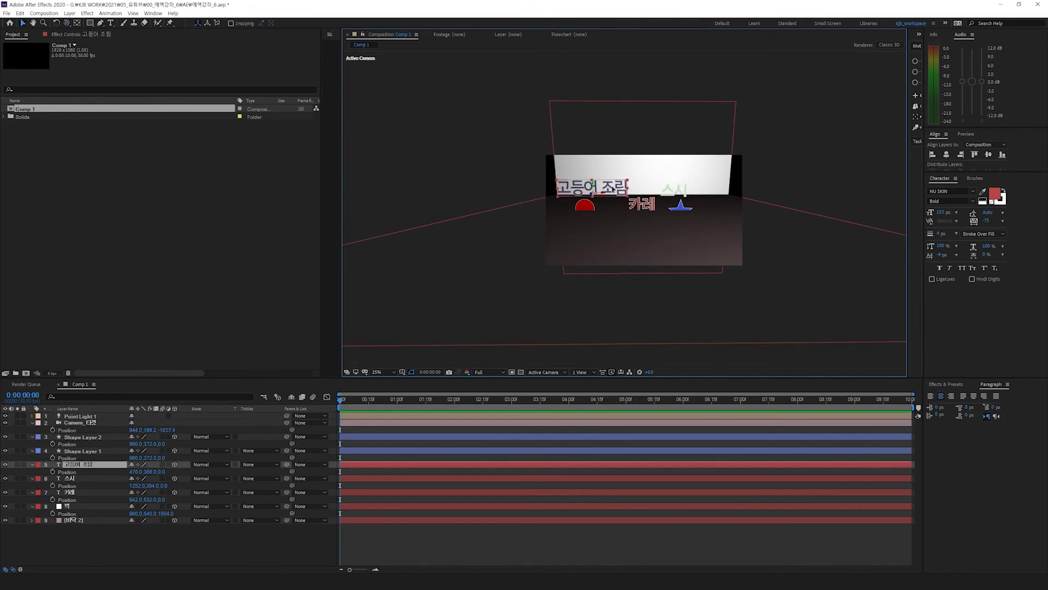
drag(594, 196, 510, 223)
click(677, 190)
drag(677, 190, 675, 182)
drag(713, 28, 688, 3)
click(680, 210)
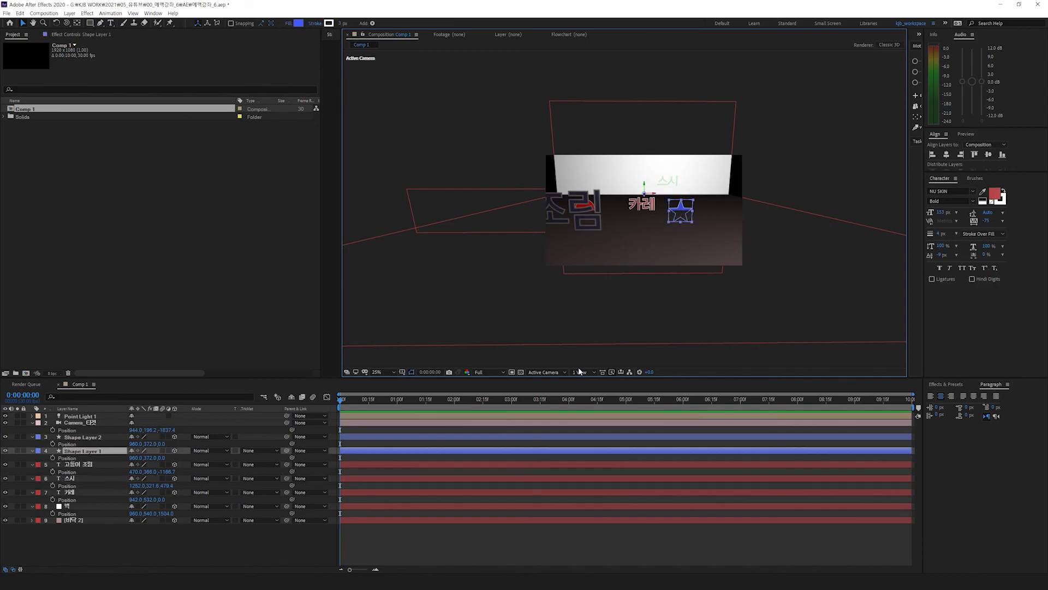
Step: Show the composition in four views and push the 스시 text further back to about Z 711
click(580, 372)
click(586, 408)
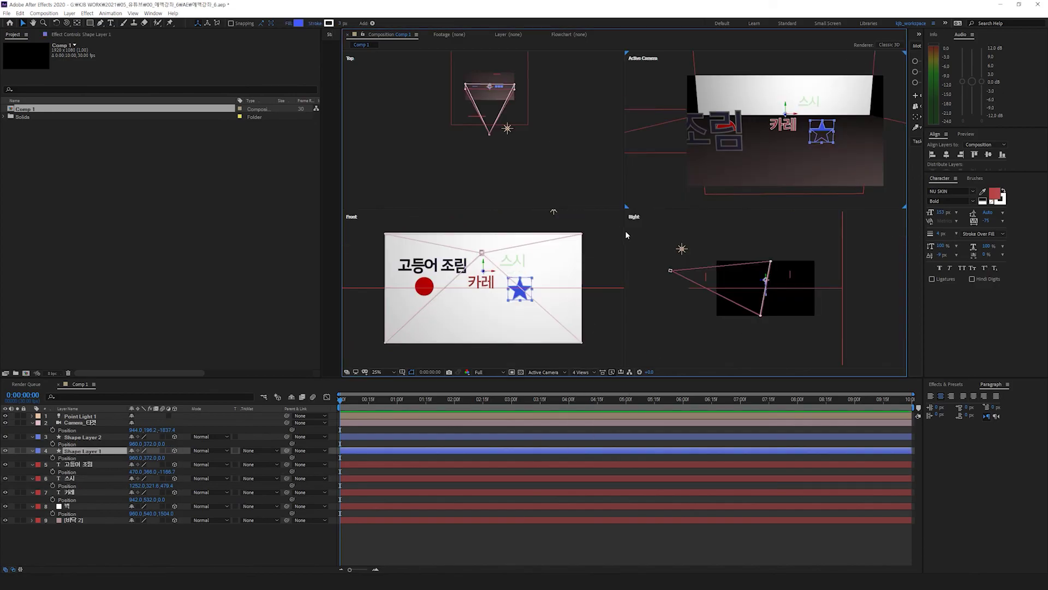
click(791, 275)
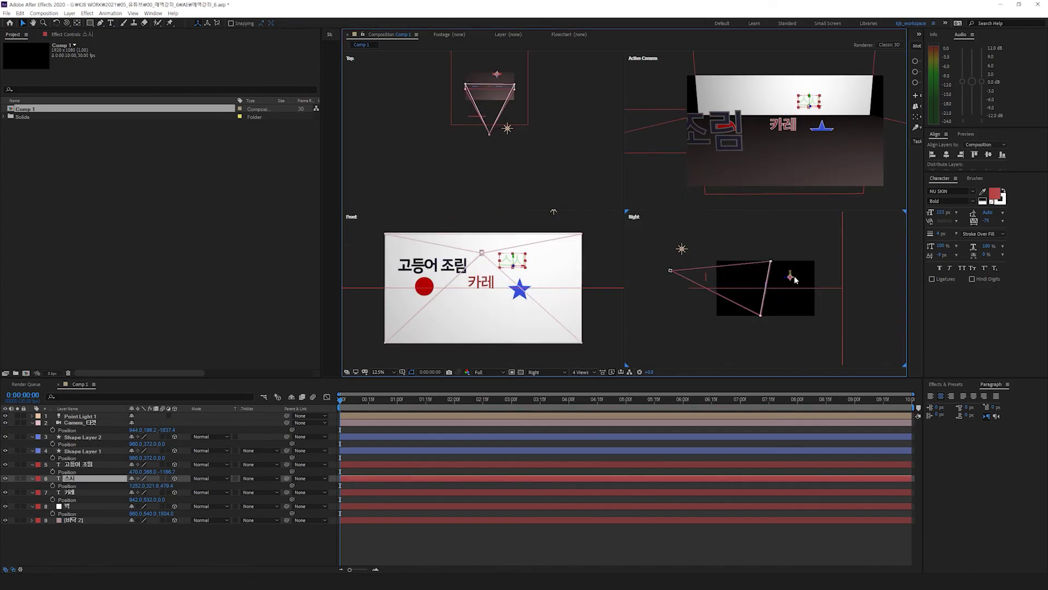
drag(789, 278, 803, 278)
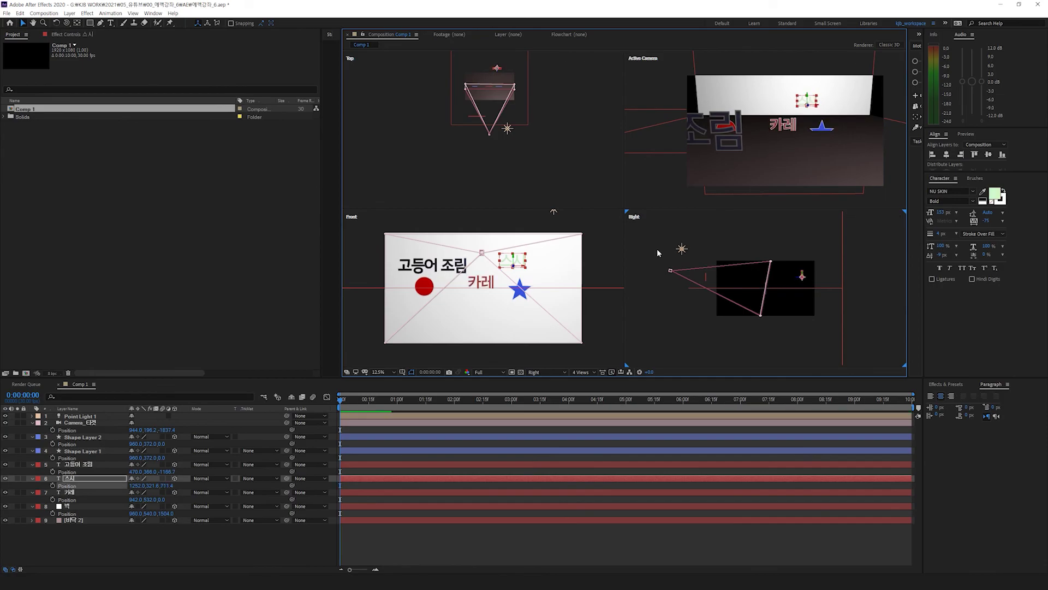
Step: Try to move the star layer's anchor point onto the star by hand, and undo it
click(782, 124)
click(822, 128)
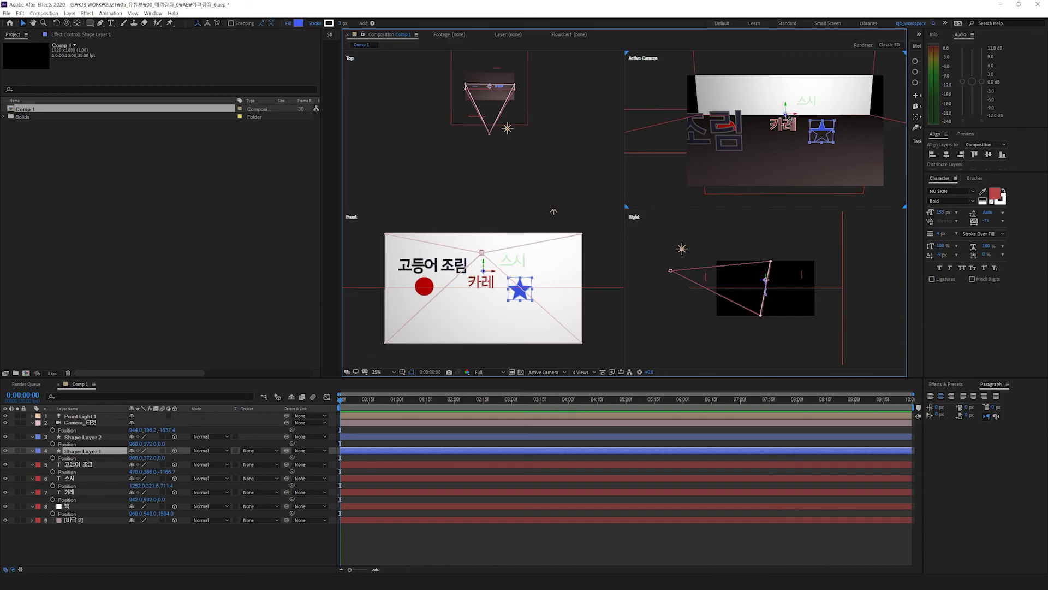
drag(792, 119, 824, 136)
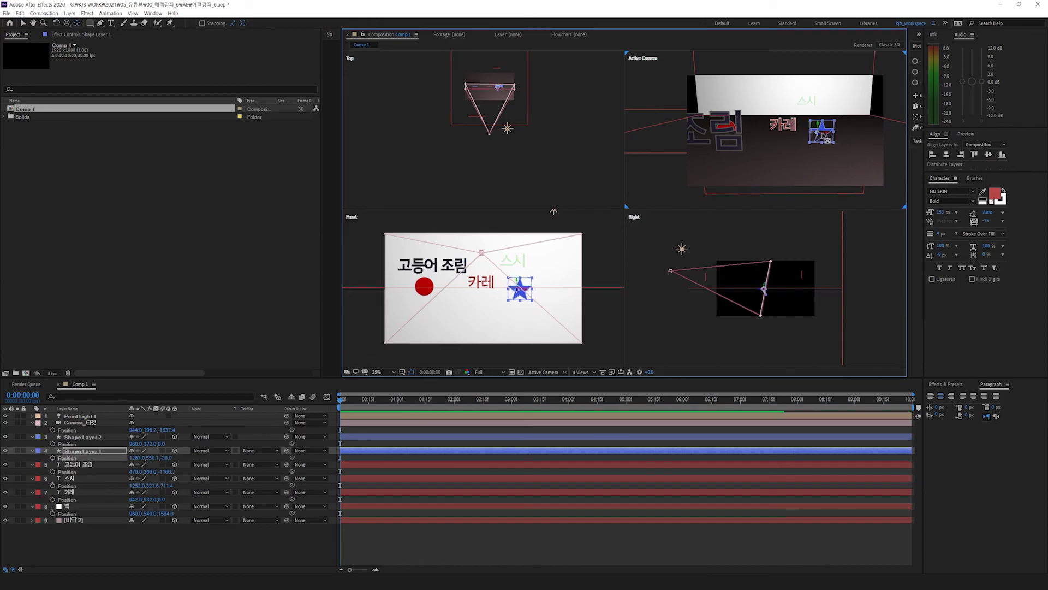
key(a)
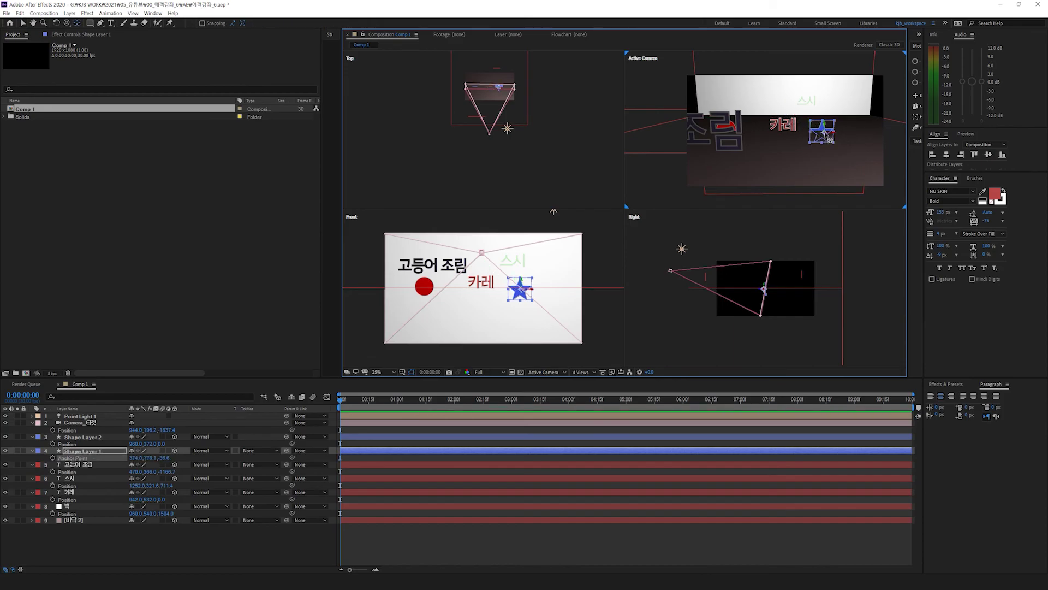
key(ctrl+alt+Home)
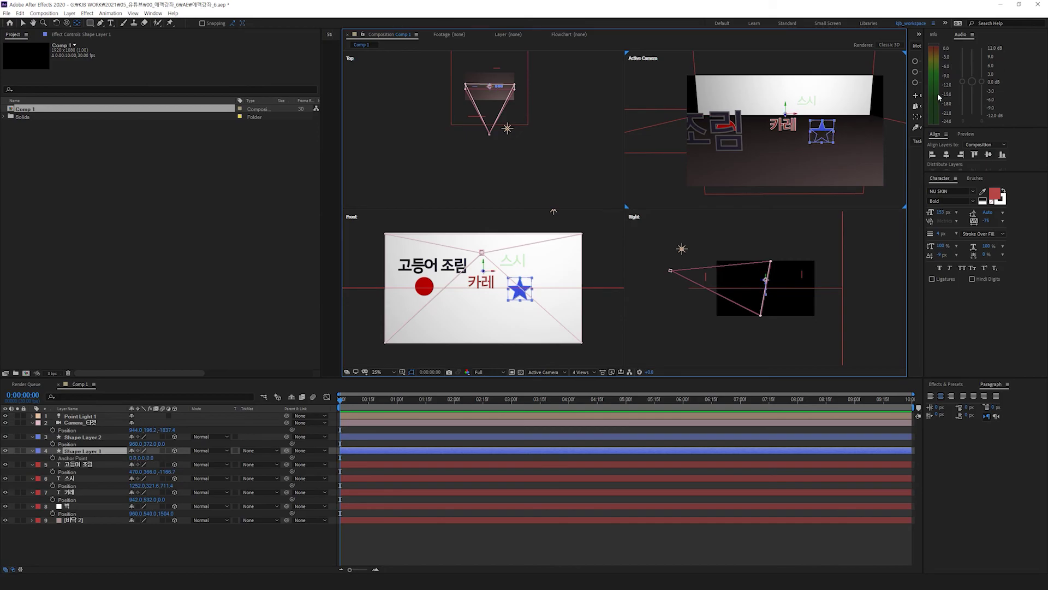
Step: Centre the star layer's anchor point on the star with Motion 2 and move the star up and back toward the wall
drag(924, 74, 982, 76)
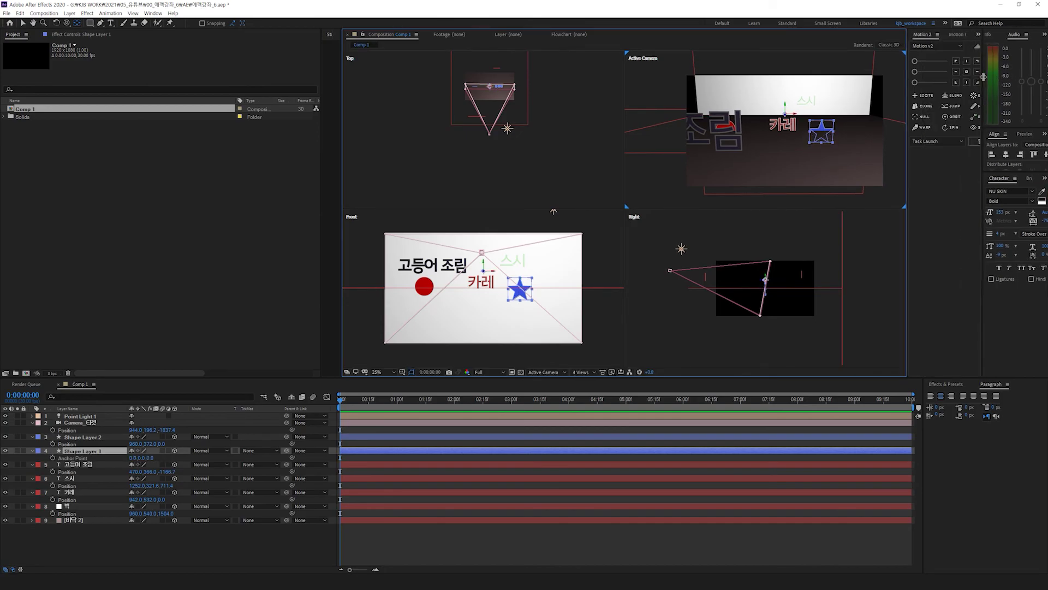
click(966, 71)
click(820, 132)
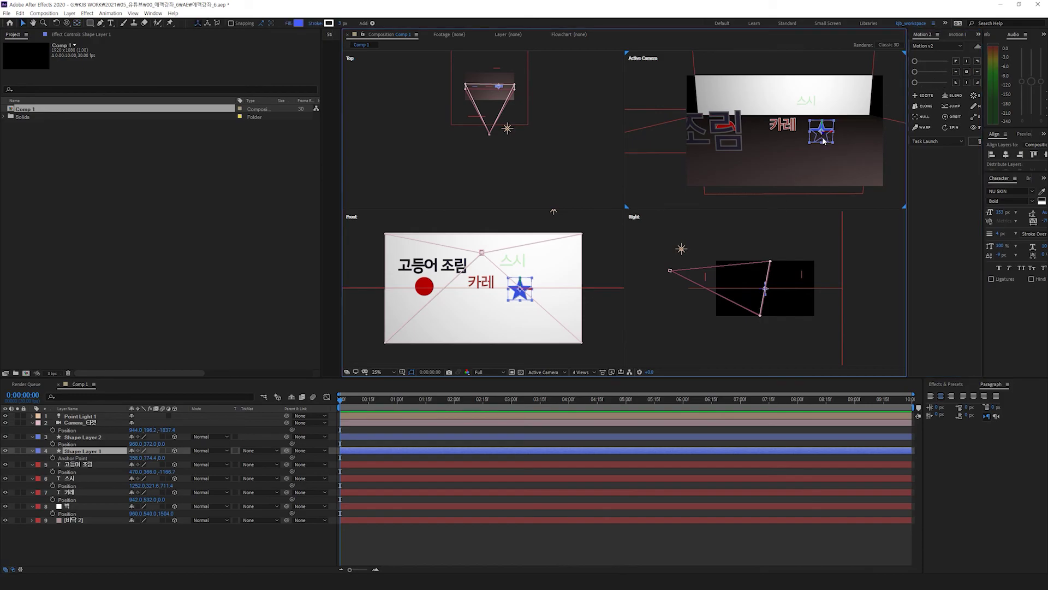
drag(824, 134, 847, 111)
Step: Move the red circle to the upper right of the scene and toward the camera, to about Z -720
click(726, 129)
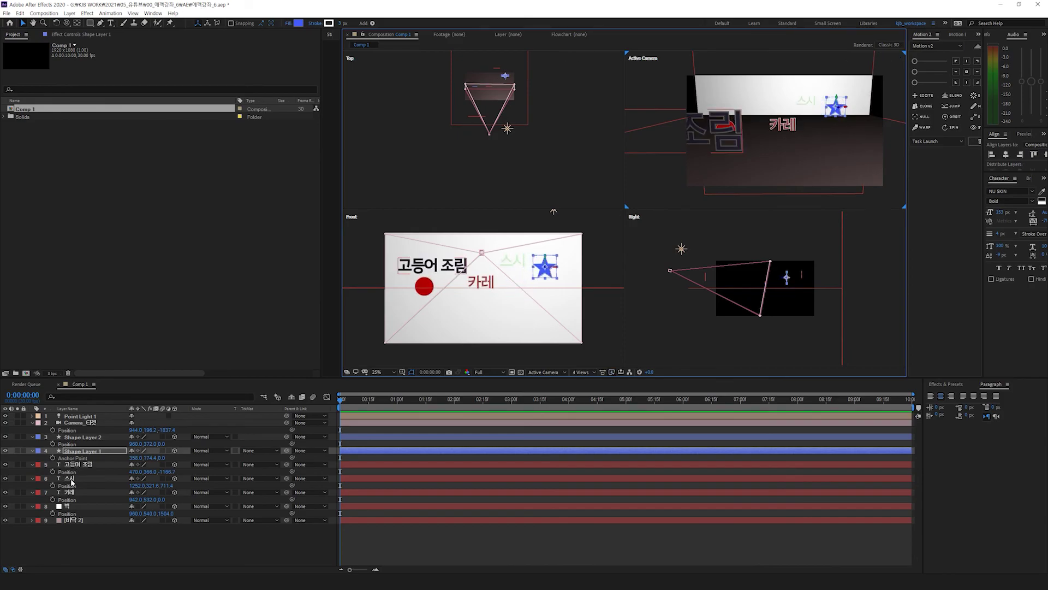
drag(786, 108, 490, 122)
Step: Select the 카레 text layer and return the composition viewer to a single view
click(495, 90)
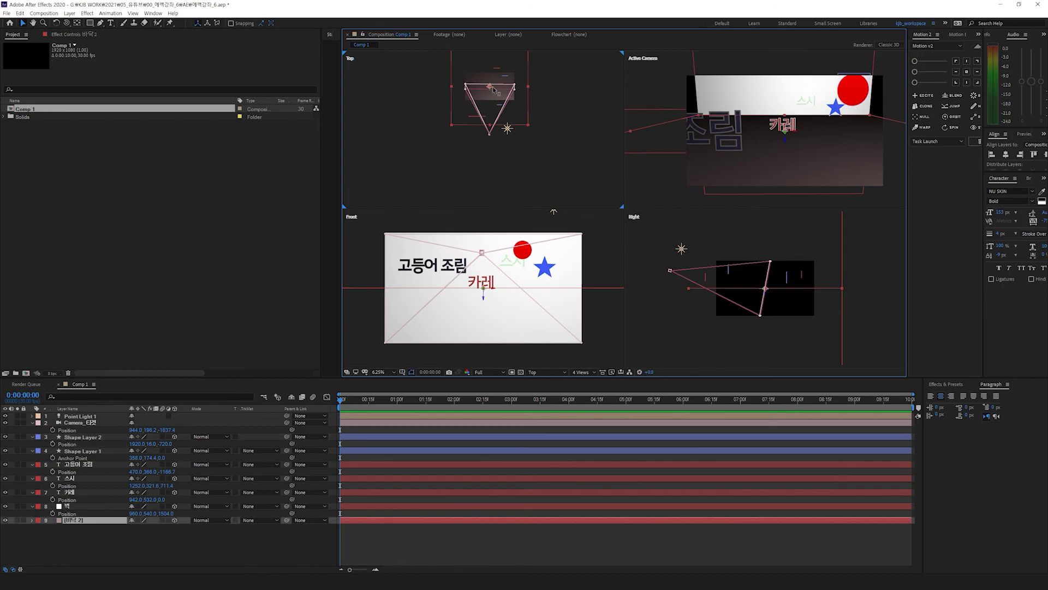
click(476, 99)
click(491, 88)
click(787, 132)
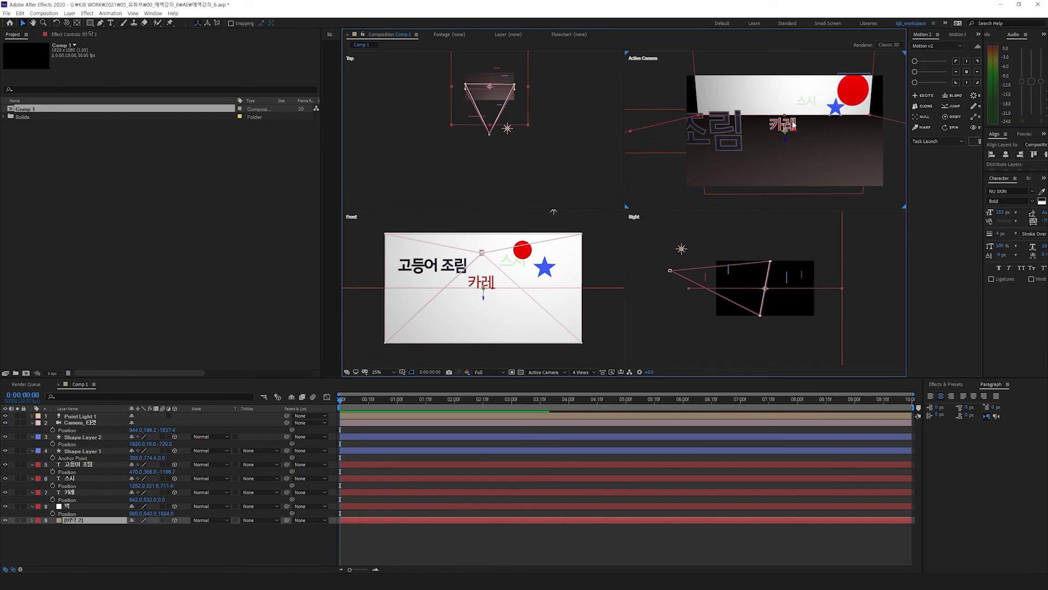
click(77, 493)
click(494, 108)
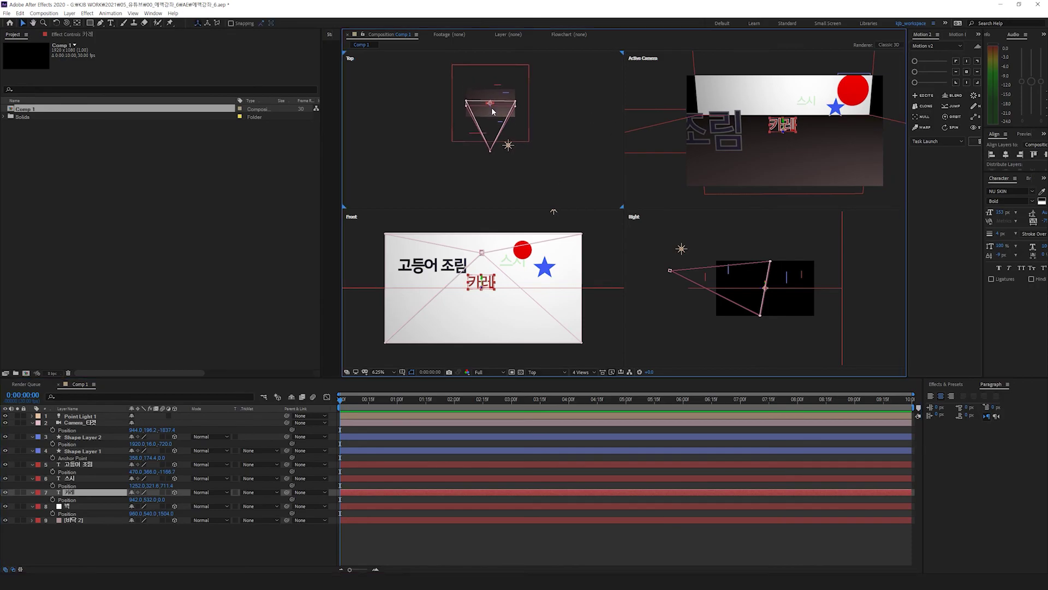
key(period)
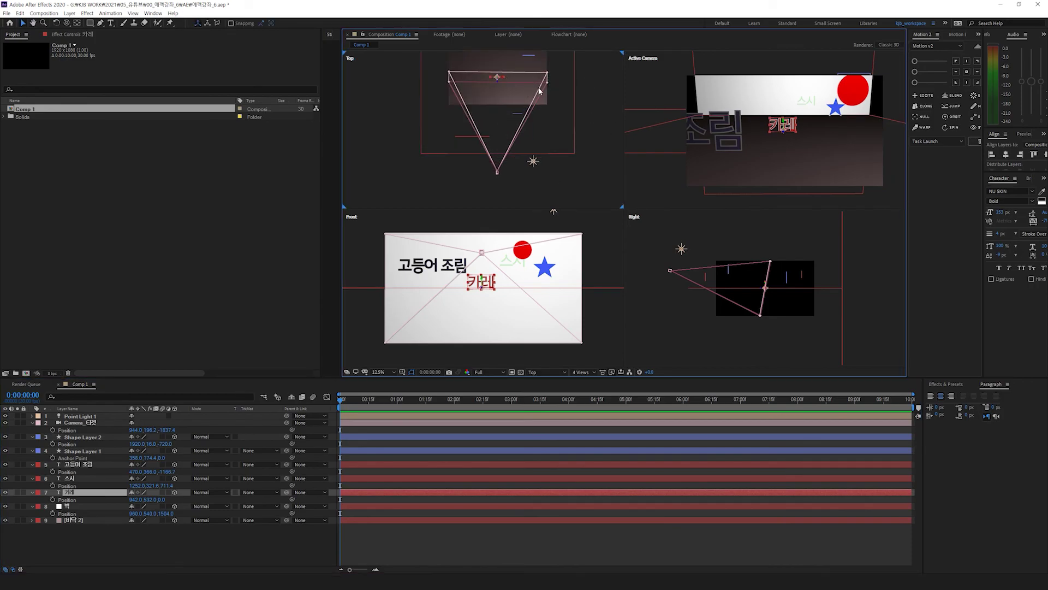
key(comma)
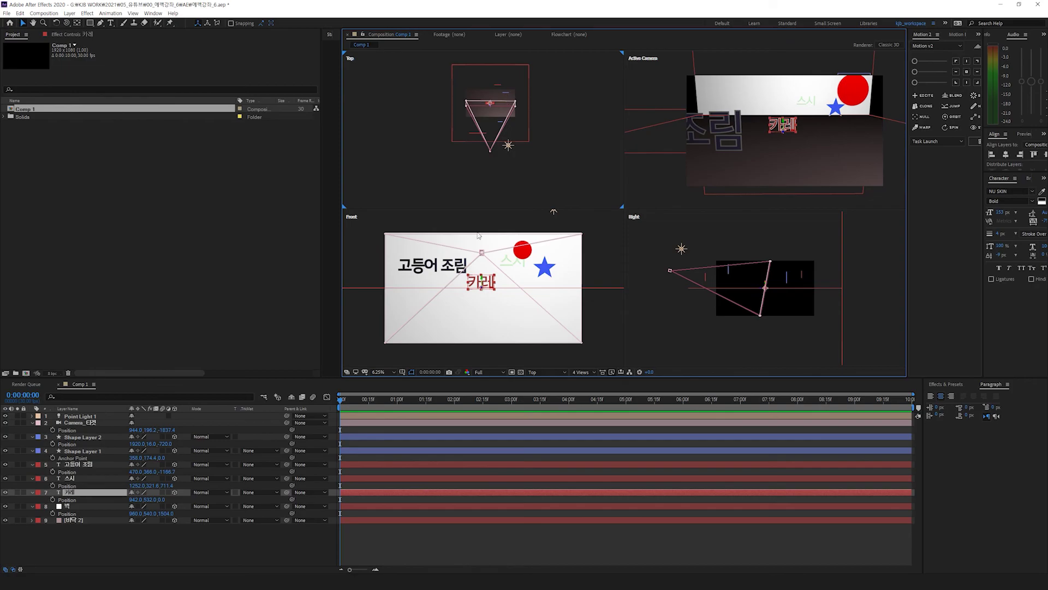
click(581, 372)
click(585, 385)
key(period)
key(comma)
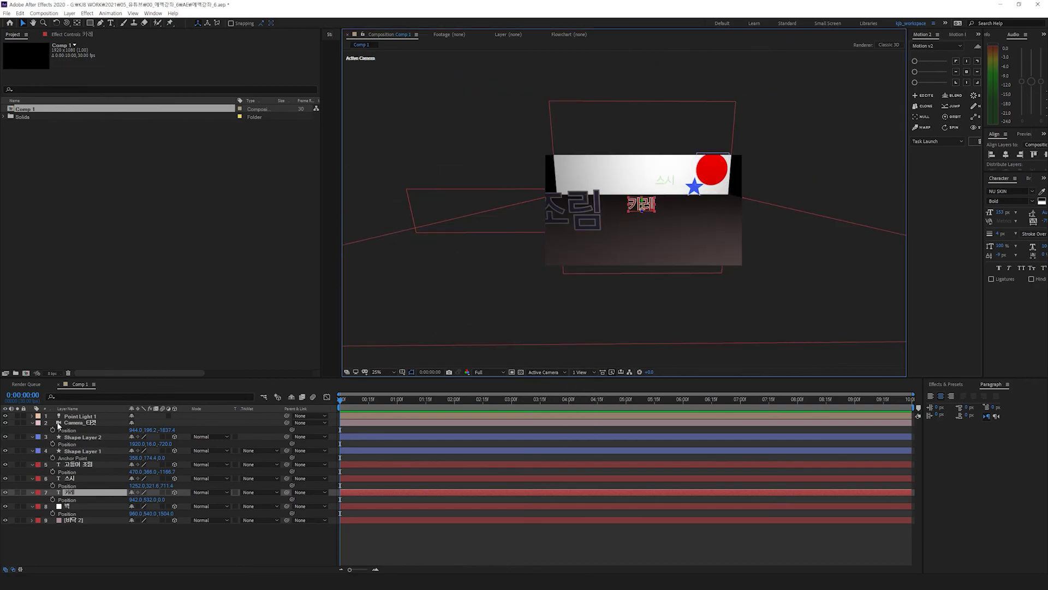
Step: Try a red and a blue colour for the point light and set it back to white
click(78, 417)
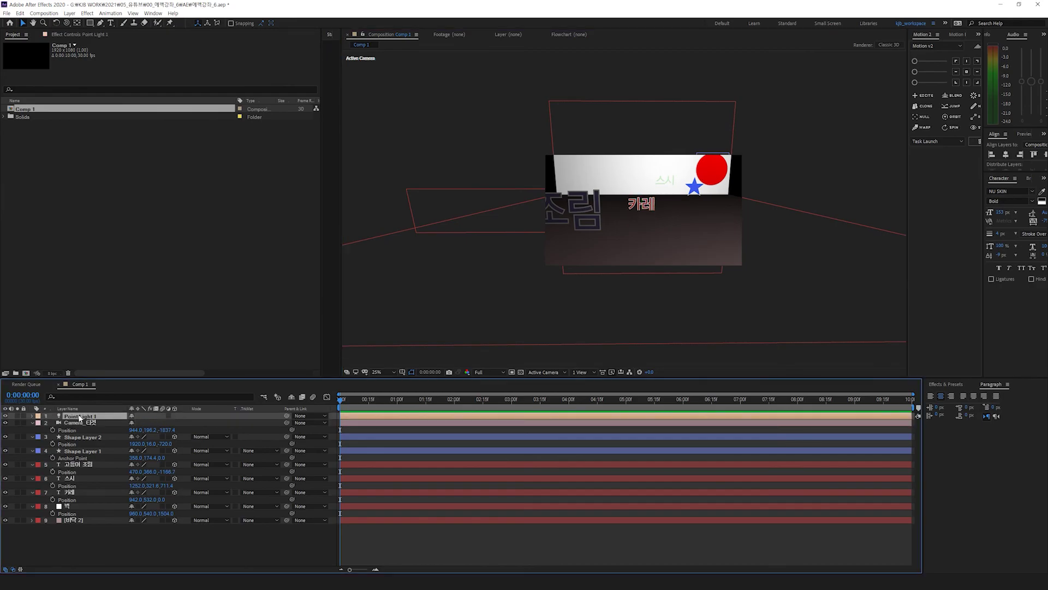
double_click(80, 417)
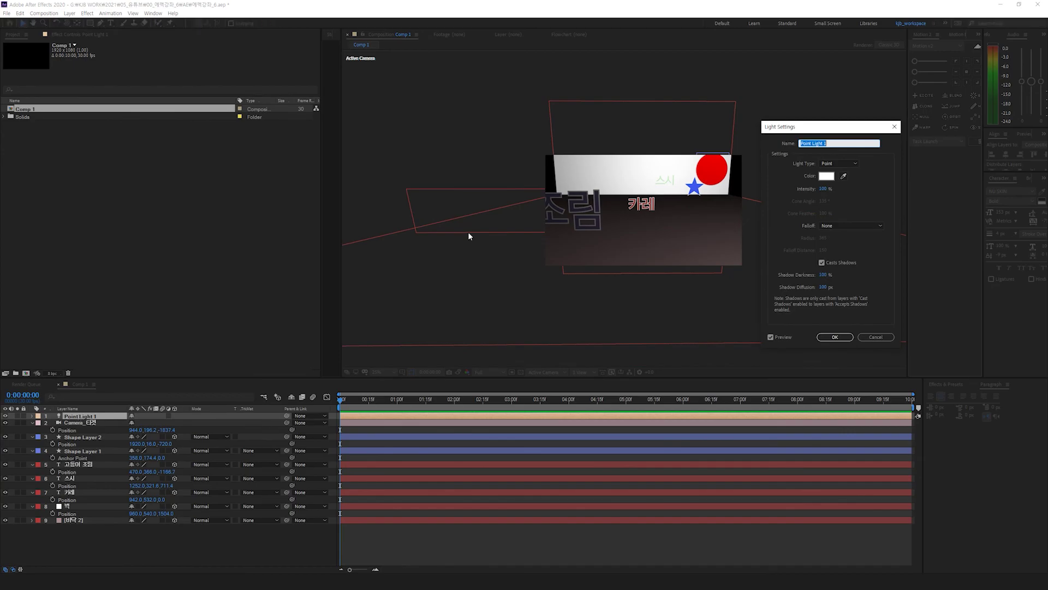
click(826, 175)
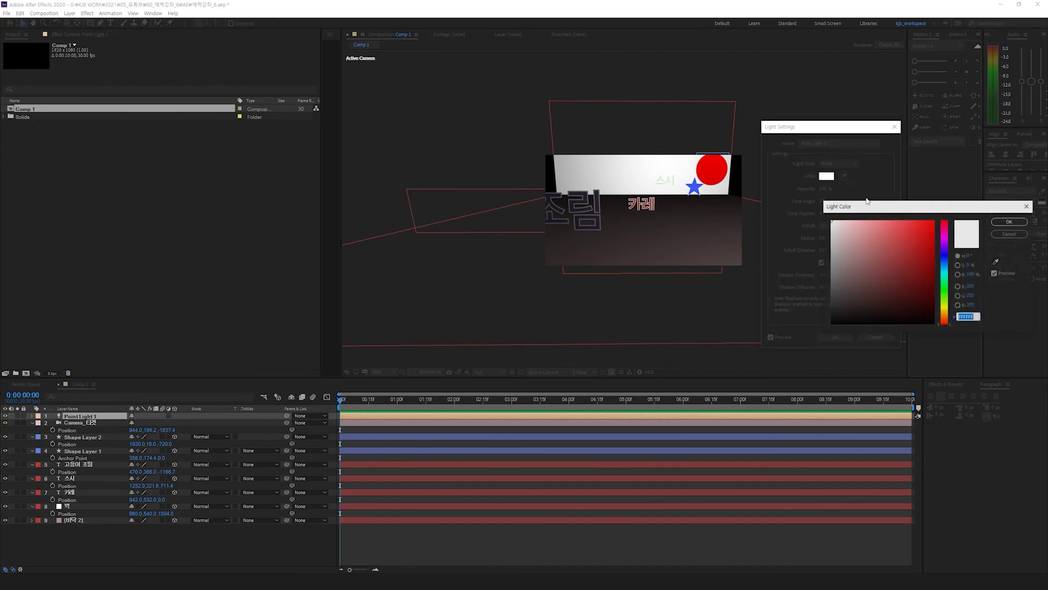
click(929, 221)
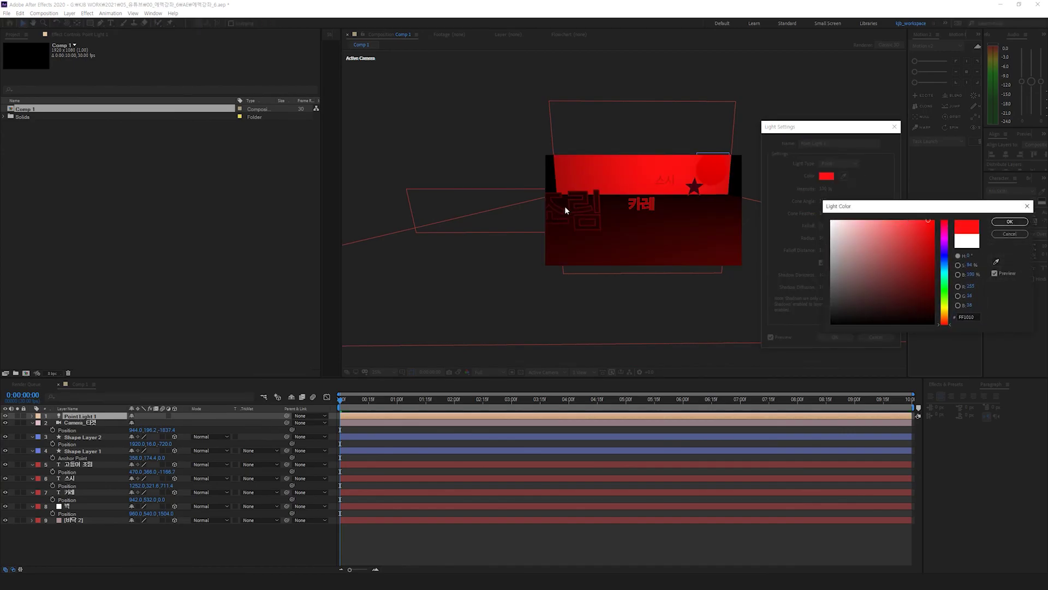
click(887, 249)
click(945, 255)
click(922, 226)
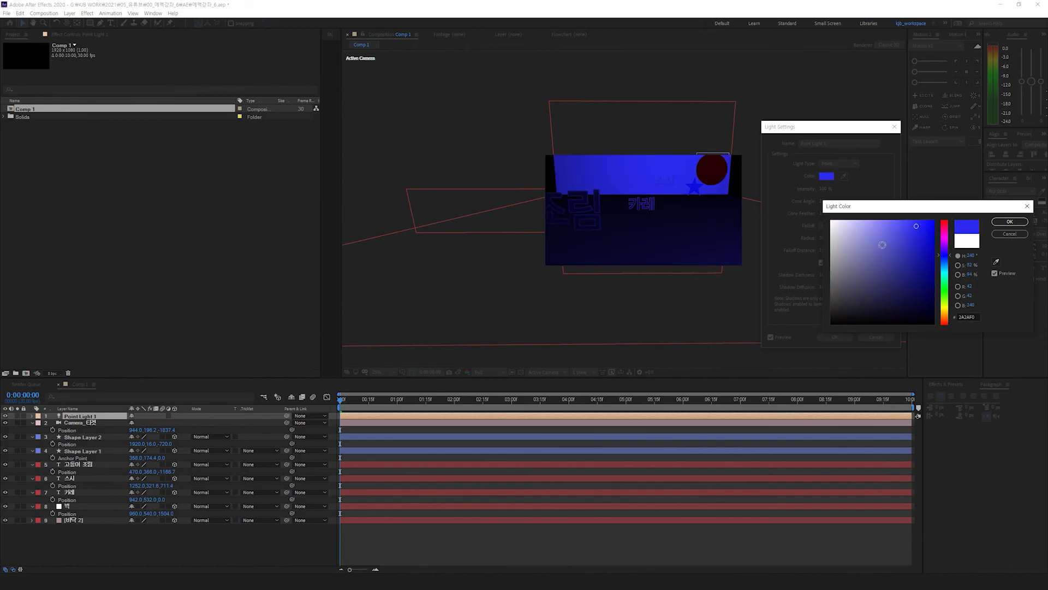
click(831, 221)
click(1010, 222)
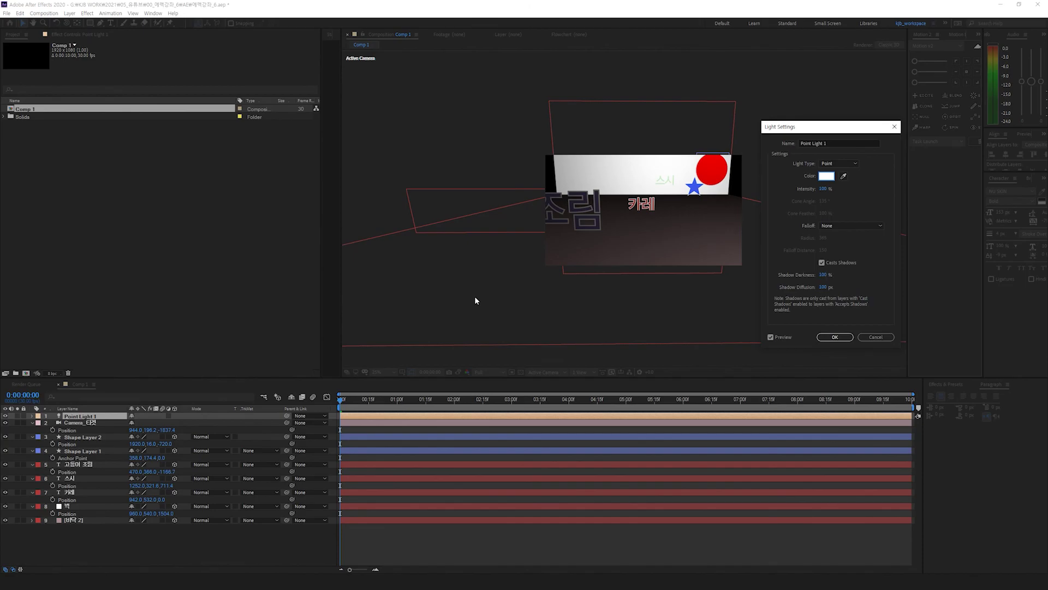
Step: Switch the point light's Casts Shadows option off and on to compare, leaving it on
click(823, 262)
click(836, 337)
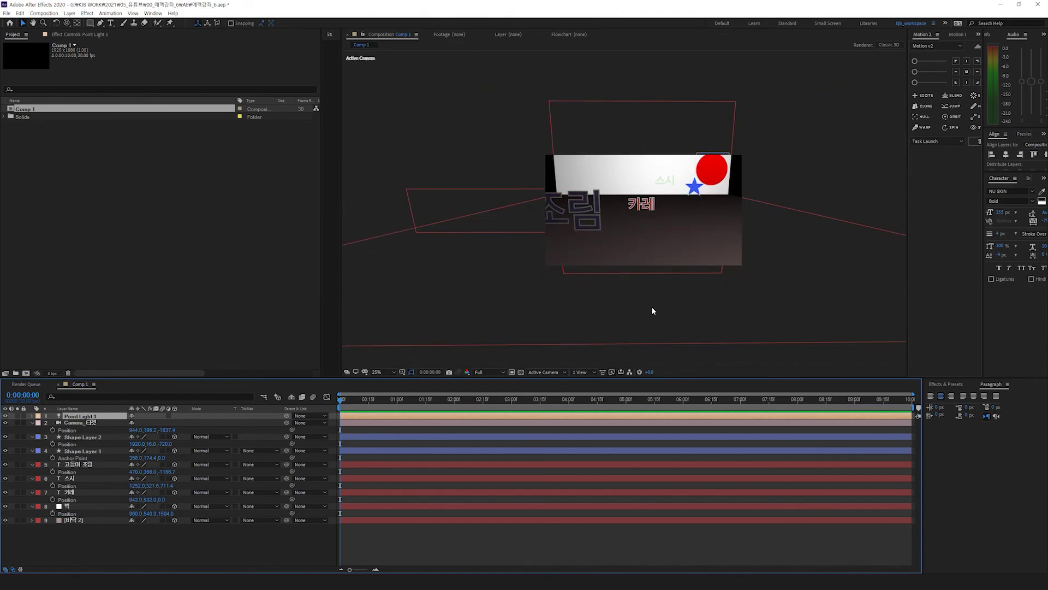
key(ctrl+shift+y)
click(822, 262)
click(822, 263)
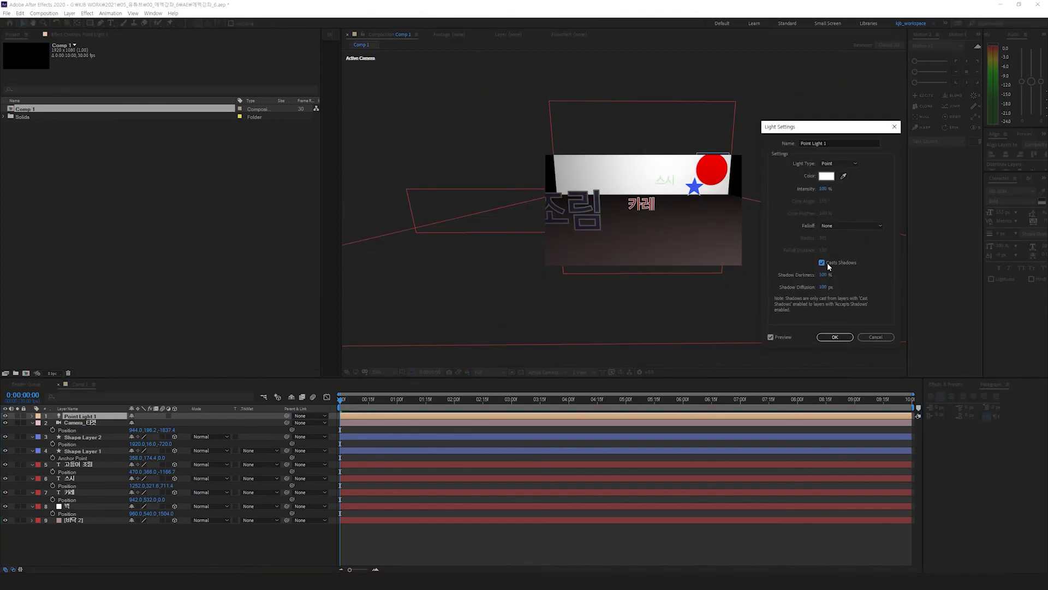
click(835, 337)
Step: Turn on Casts Shadows in the Material Options of the 고등어 조림 text layer
click(562, 206)
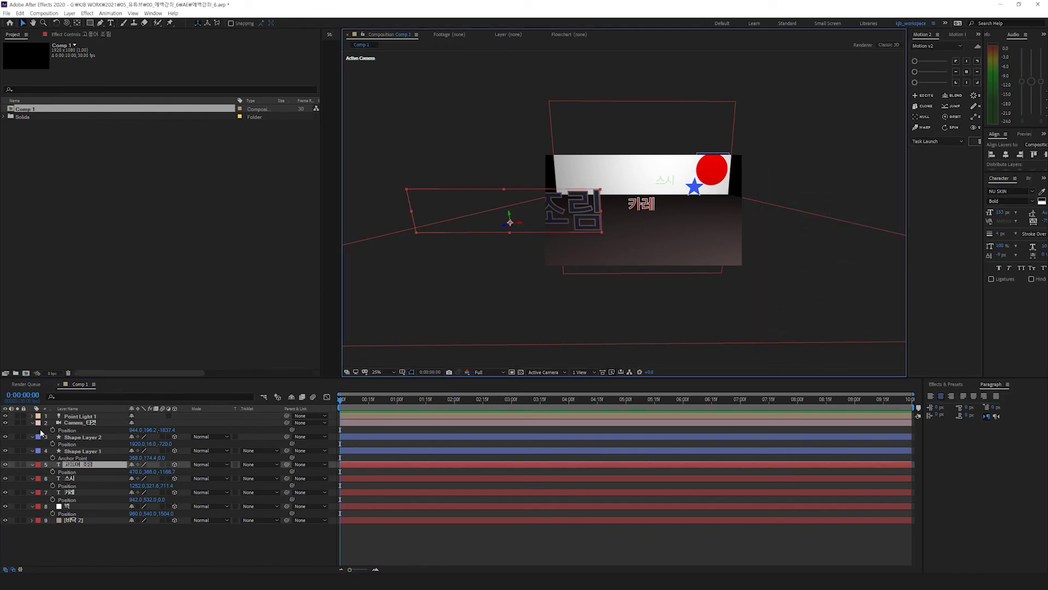
click(31, 464)
click(31, 464)
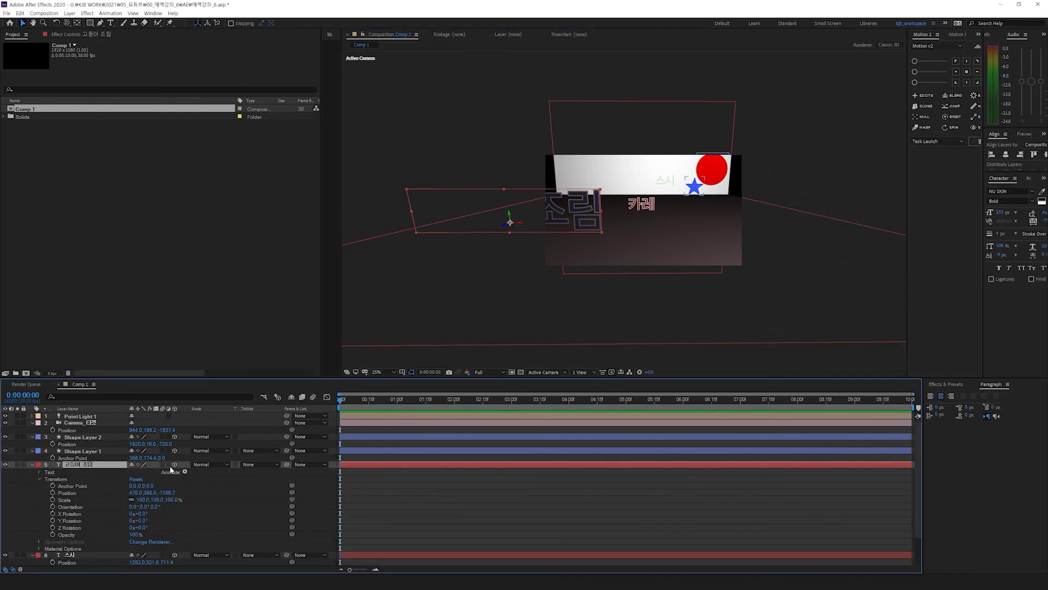
click(38, 479)
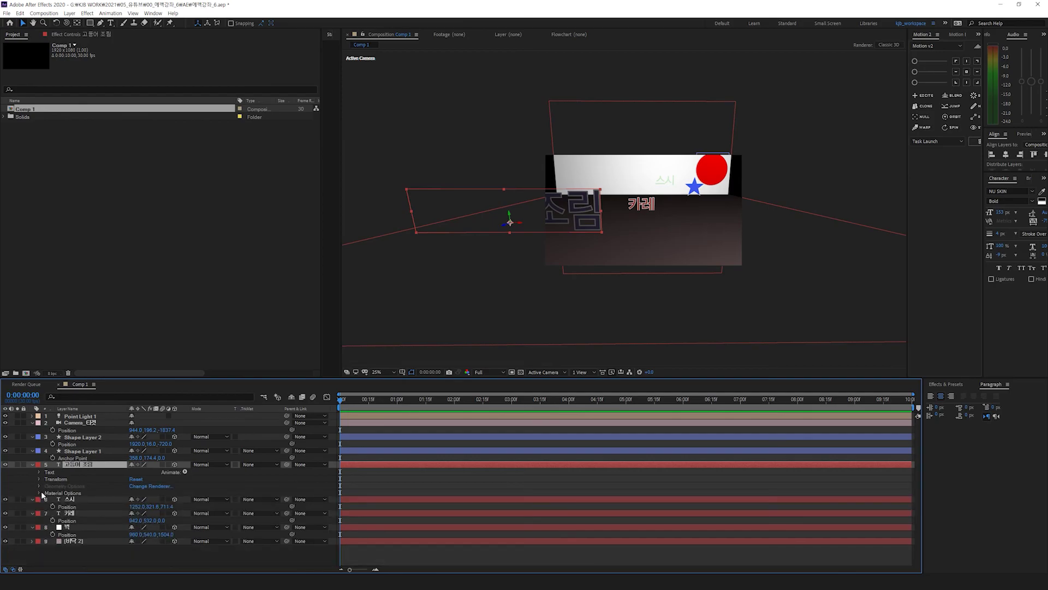
click(58, 493)
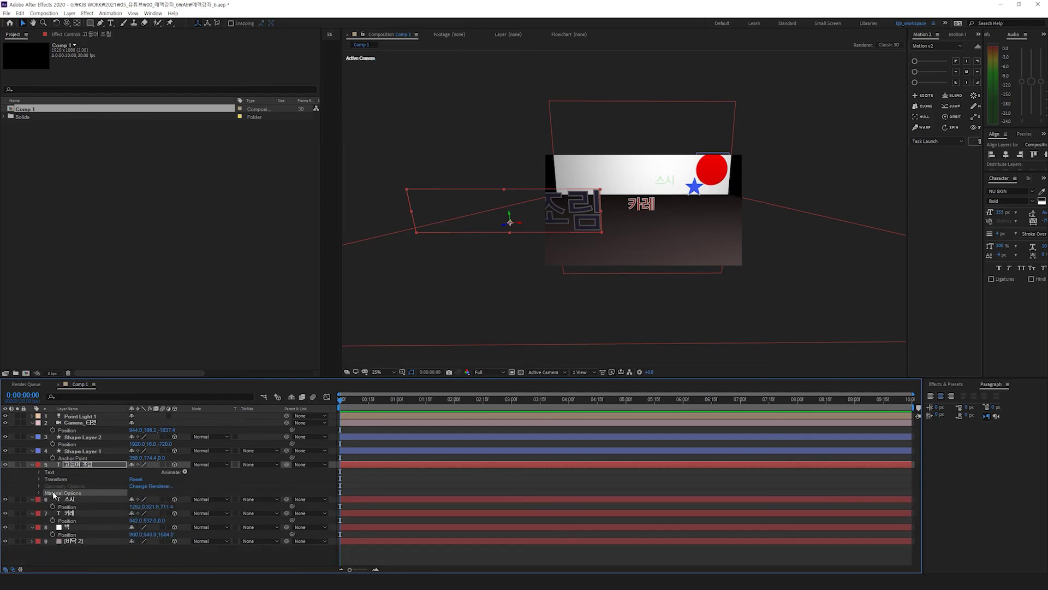
click(57, 485)
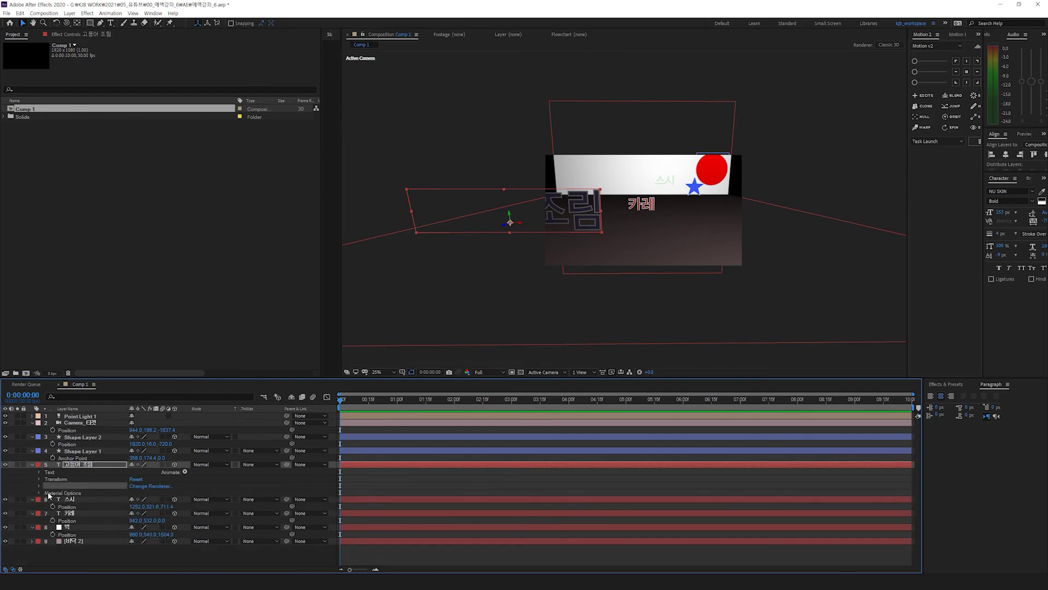
click(80, 494)
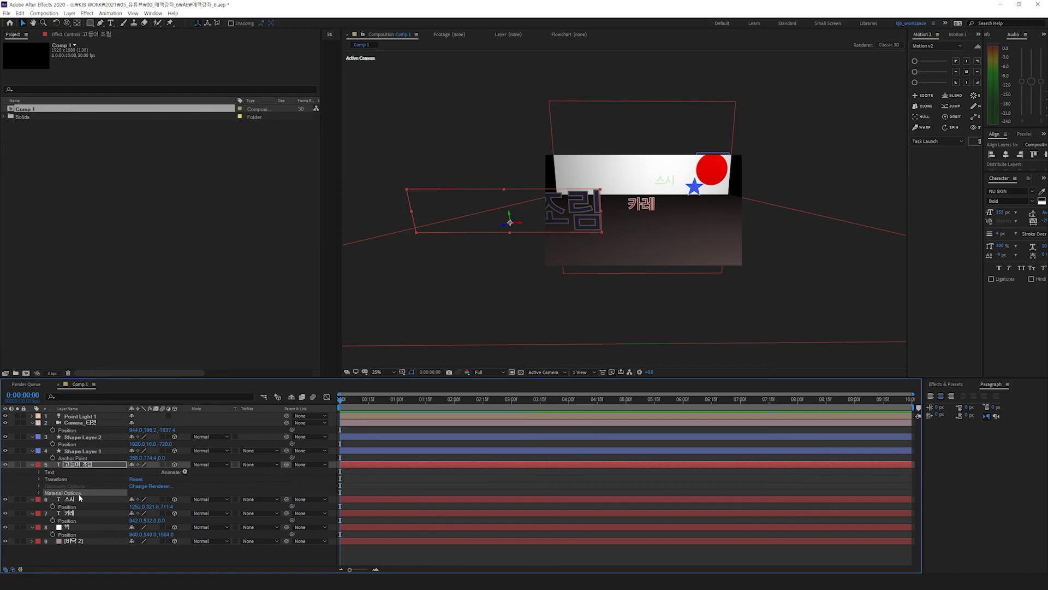
click(39, 493)
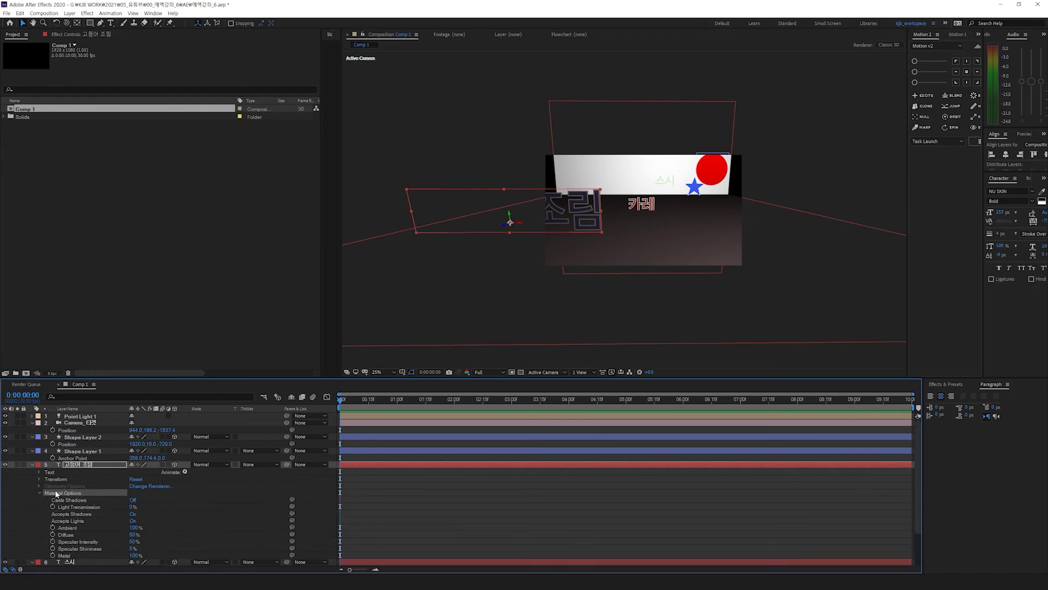
click(57, 501)
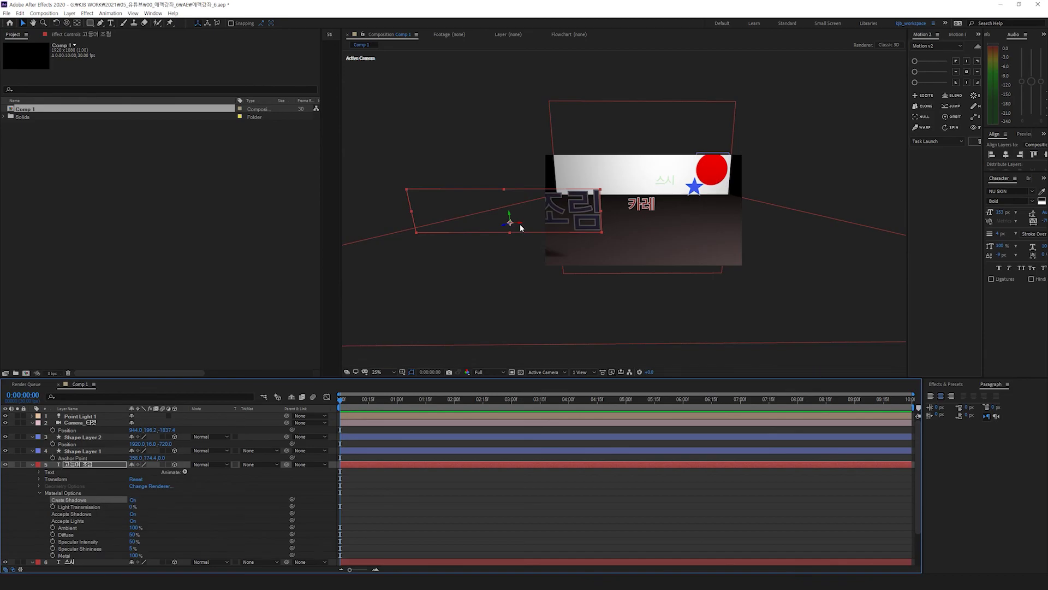
Step: Move the 고등어 조림 text right into the frame and compare its Casts Shadows off and on, leaving it on
drag(522, 224, 558, 232)
click(134, 500)
click(134, 500)
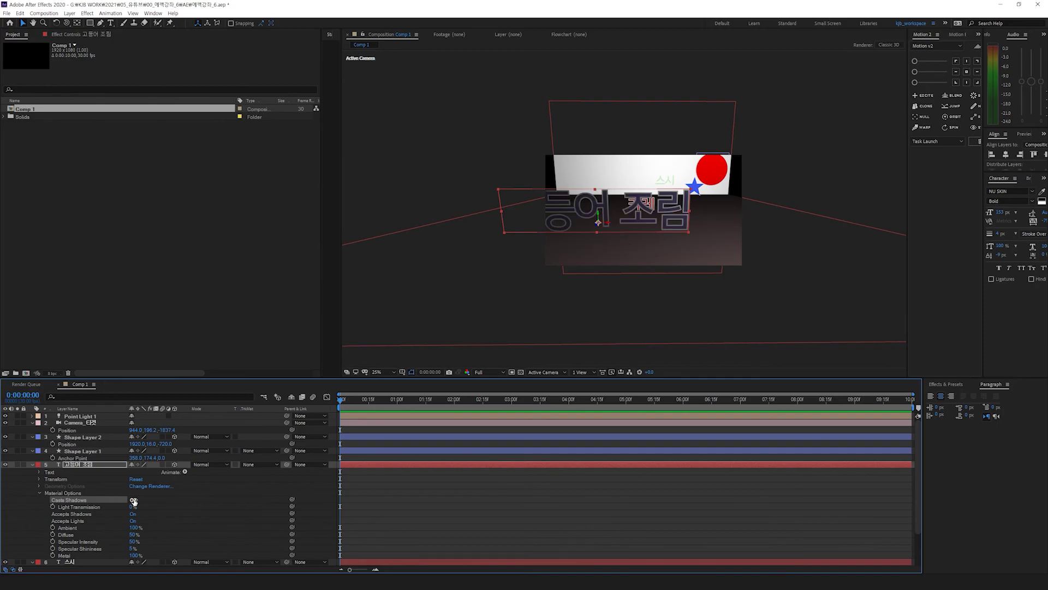
click(133, 500)
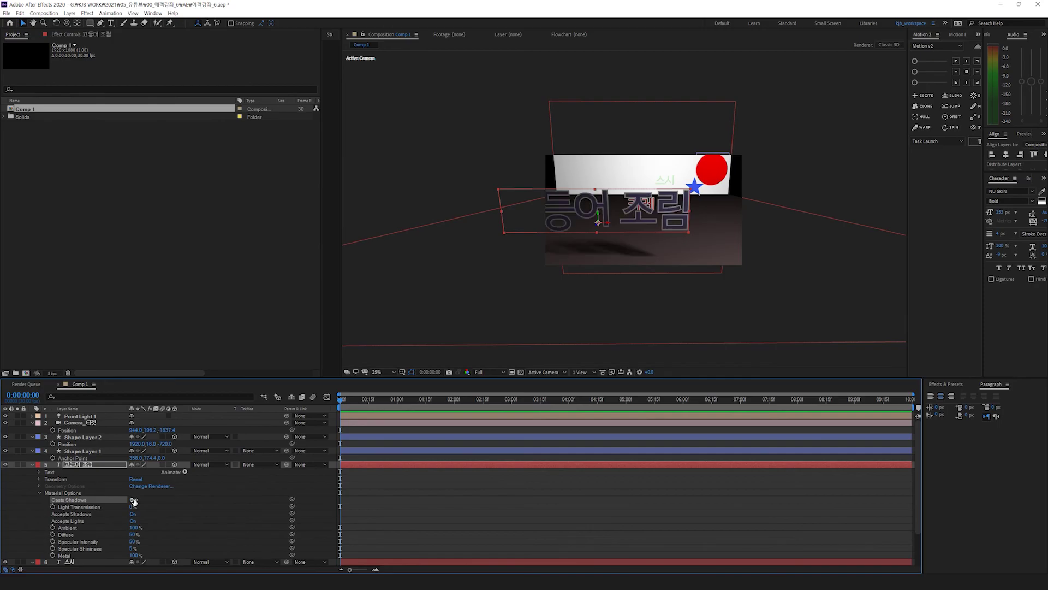
Step: Preview the scene with the point light's Casts Shadows option off, and cancel the change
click(86, 423)
double_click(86, 416)
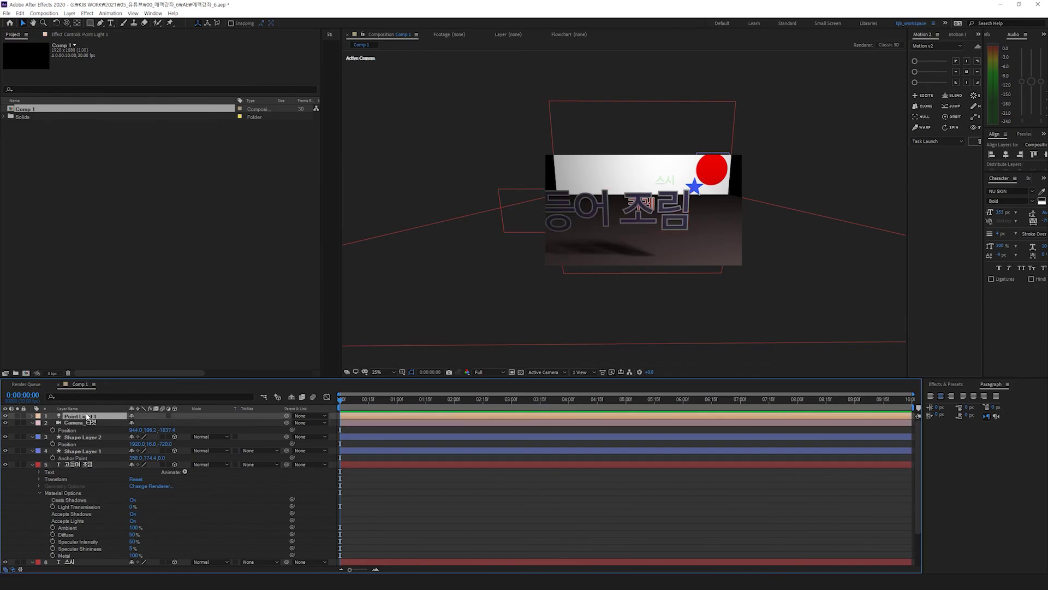
click(831, 264)
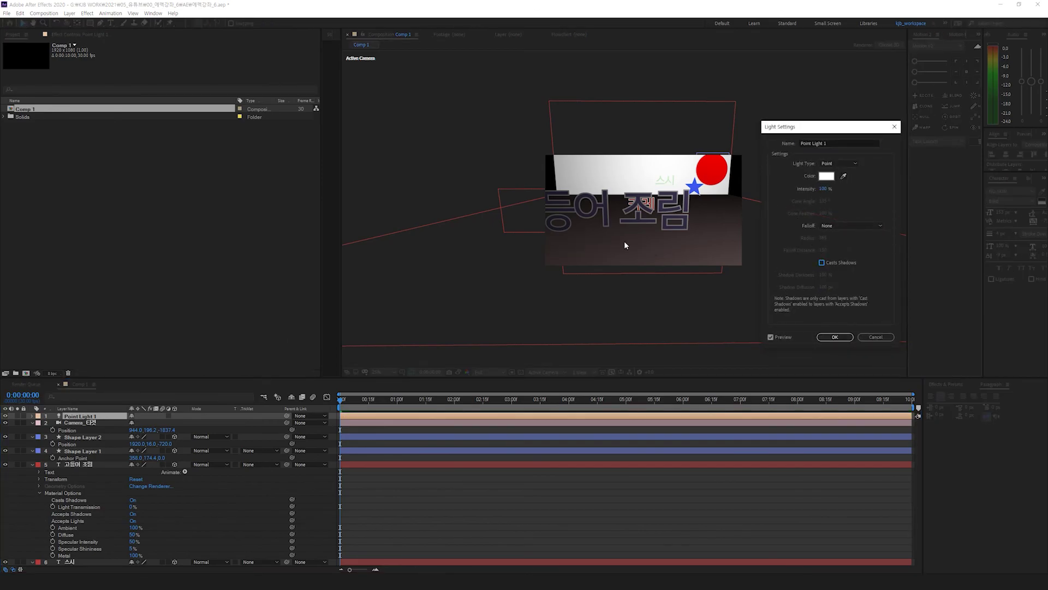
click(880, 339)
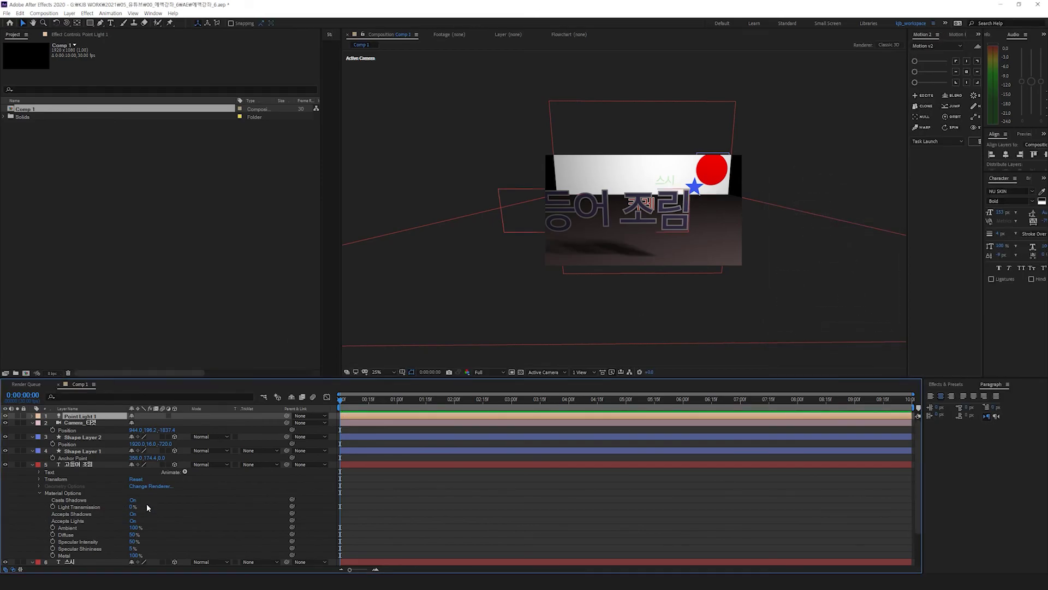
Step: Turn on Casts Shadows in the Material Options of the 스시 text layer
click(169, 506)
scroll(87, 541, down, 3)
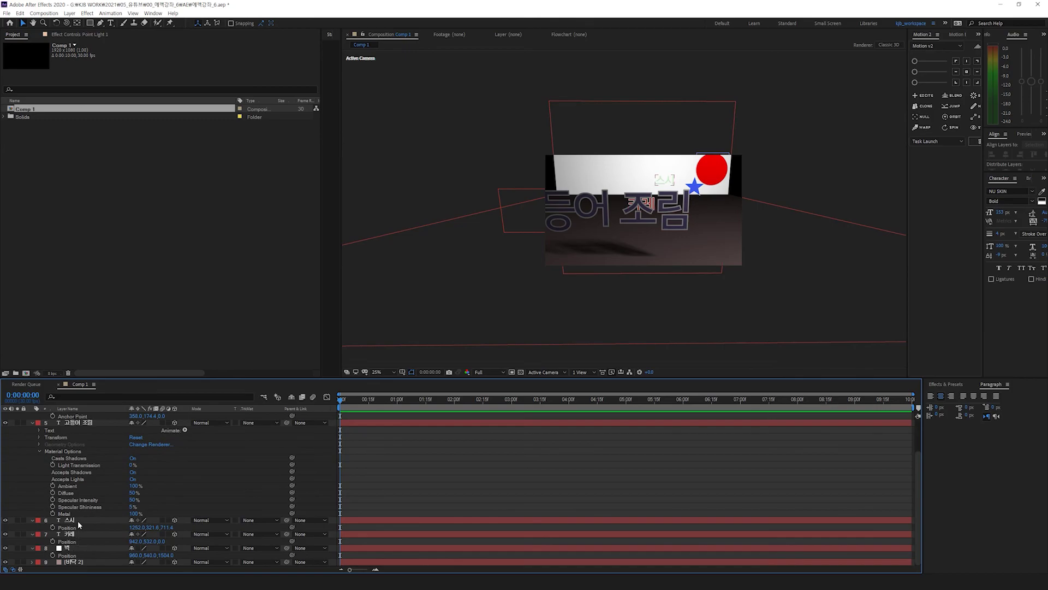
click(78, 520)
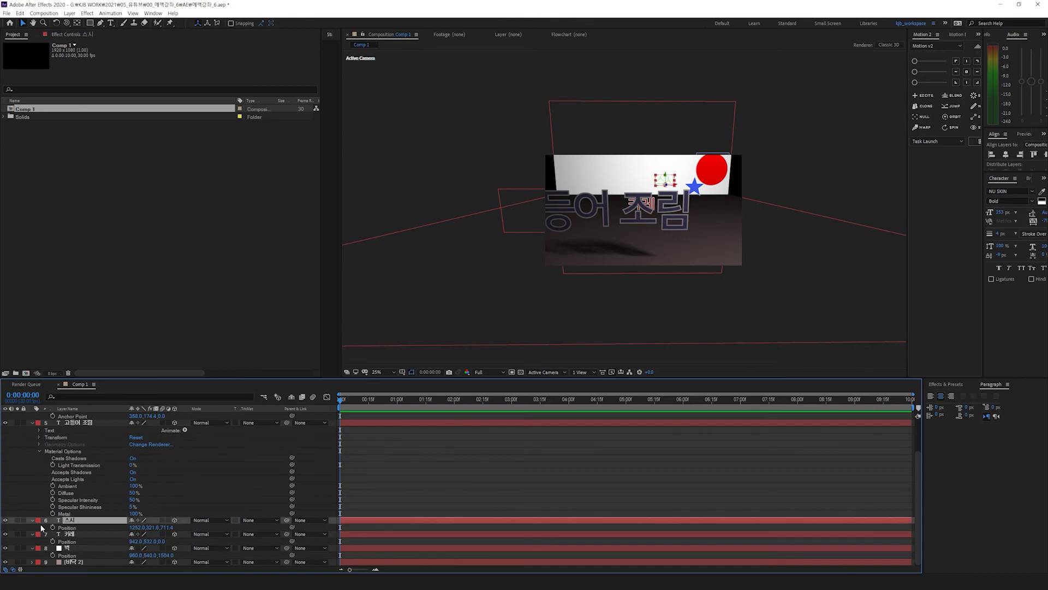
click(72, 534)
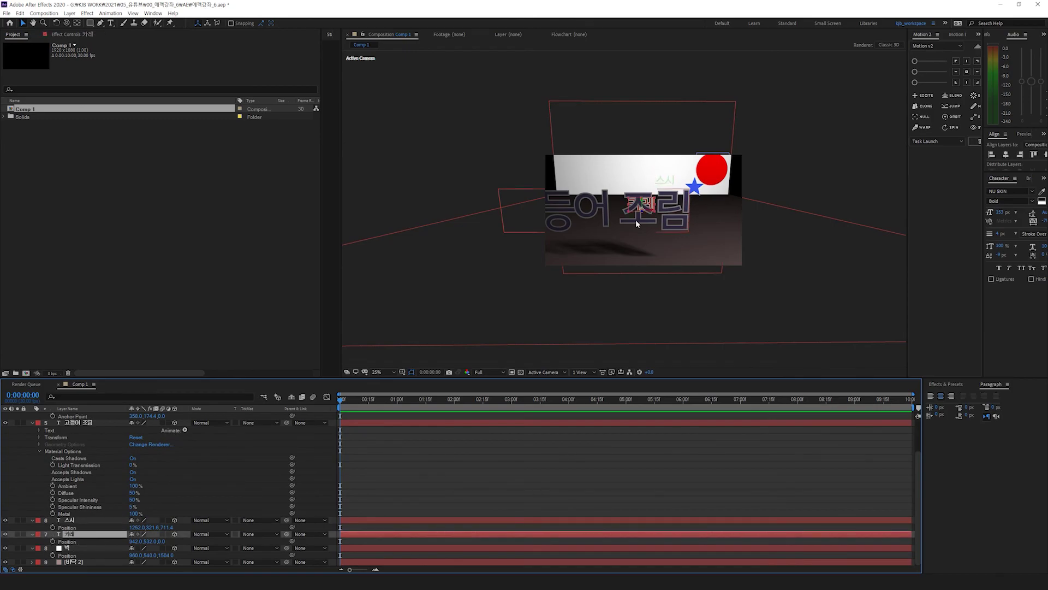
click(669, 181)
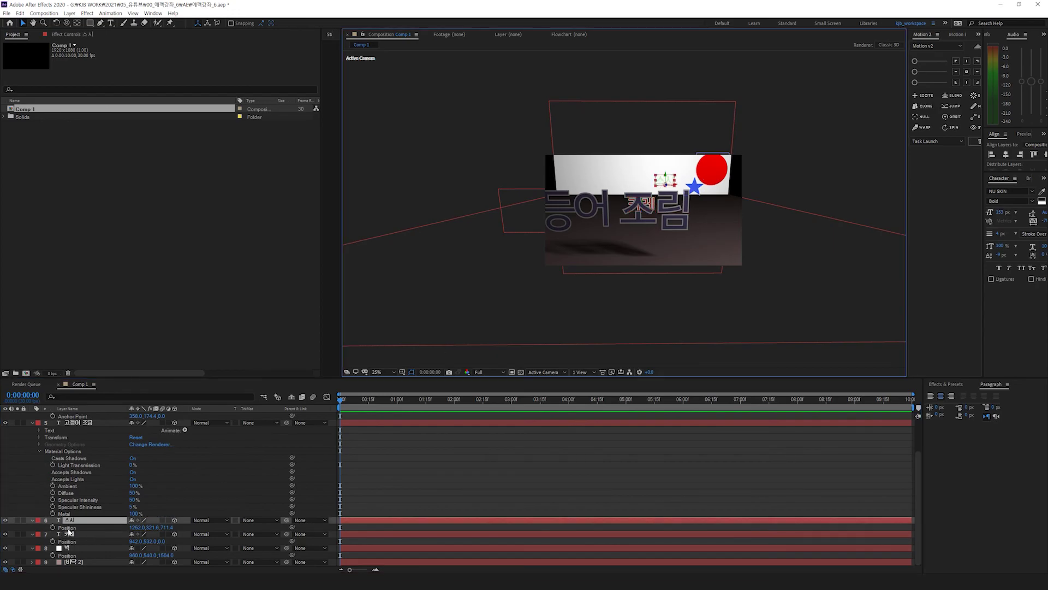
click(34, 520)
click(34, 520)
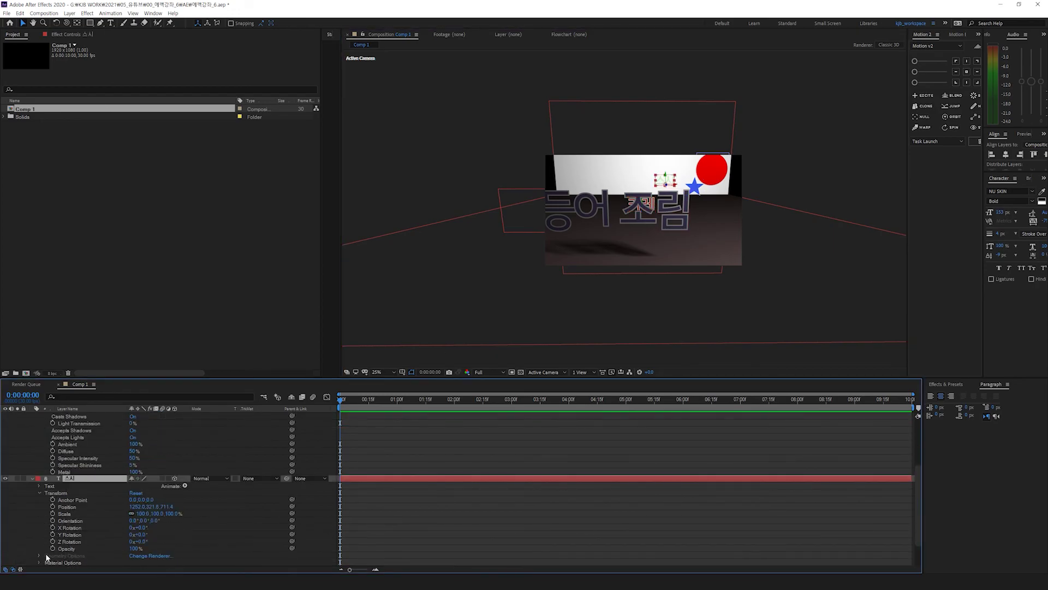
click(39, 563)
scroll(115, 510, down, 3)
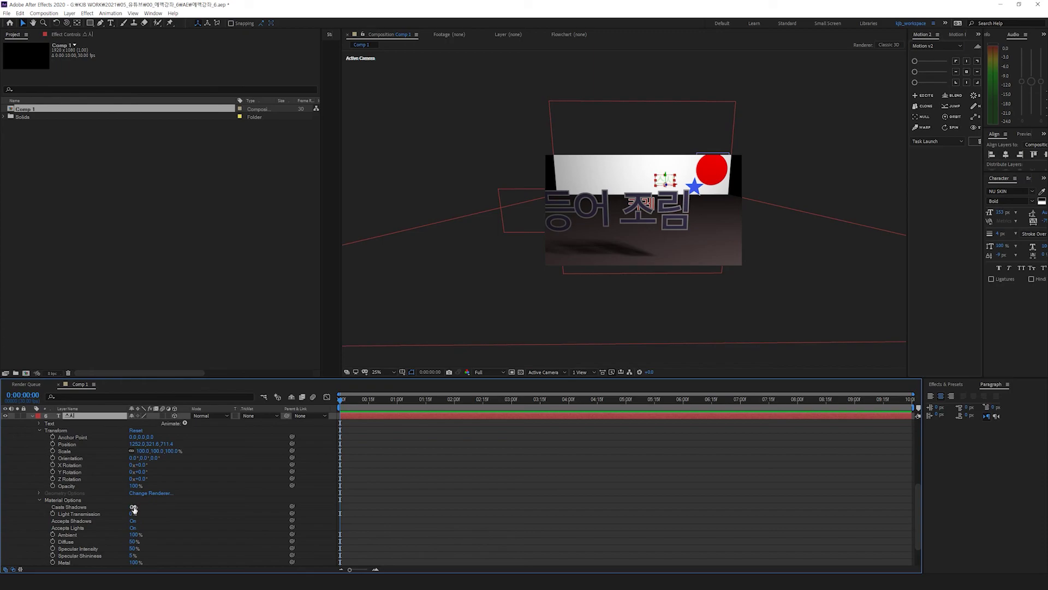
click(133, 507)
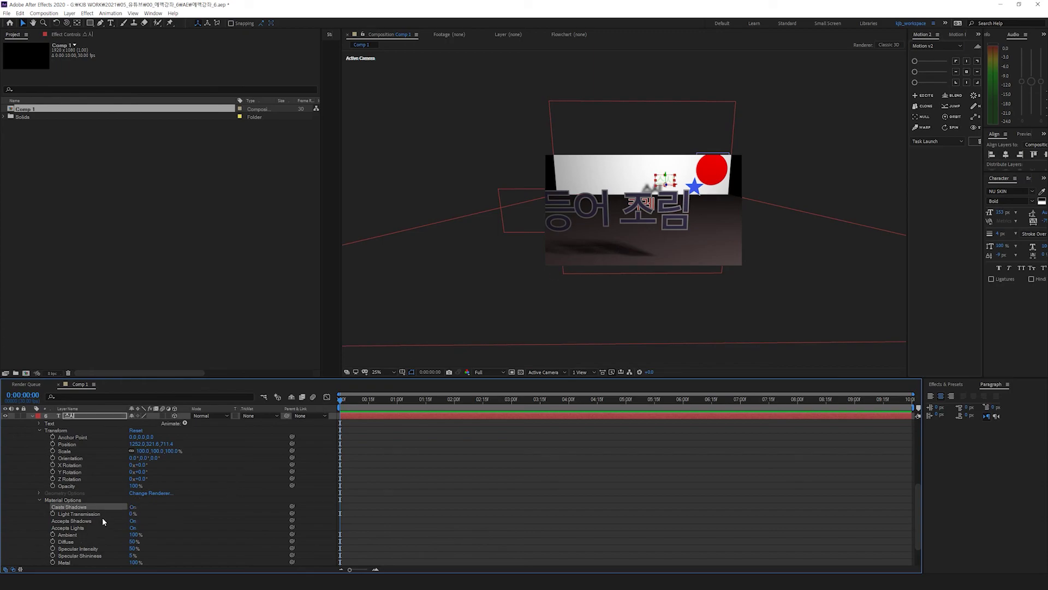
Step: Orbit the camera to view the text, shapes and shadows from above and the right, at about X 1519, Y -128, Z -2329
mouse_move(713, 246)
mouse_down()
mouse_move(692, 257)
mouse_move(693, 247)
mouse_move(708, 253)
mouse_move(693, 243)
mouse_up()
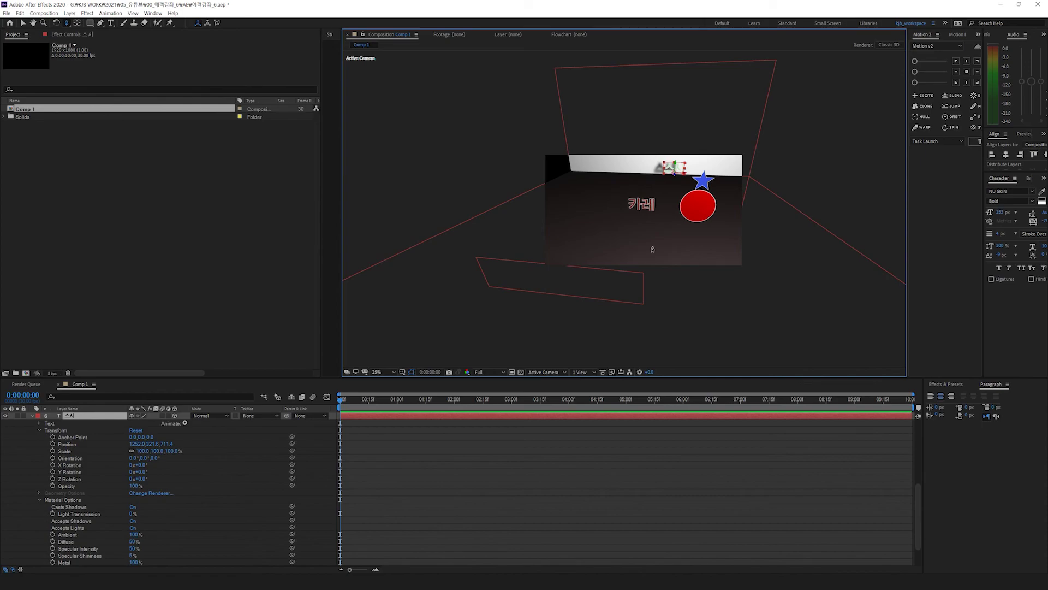
drag(659, 232, 814, 92)
key(c)
drag(692, 223, 655, 205)
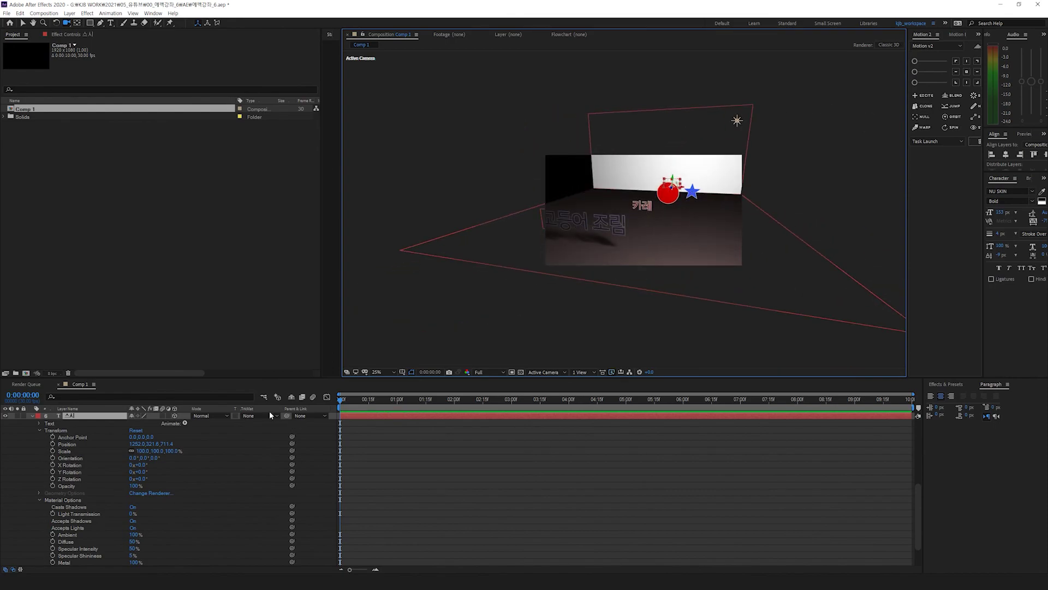
Step: Move the point light to the left and back toward the wall
scroll(86, 434, up, 5)
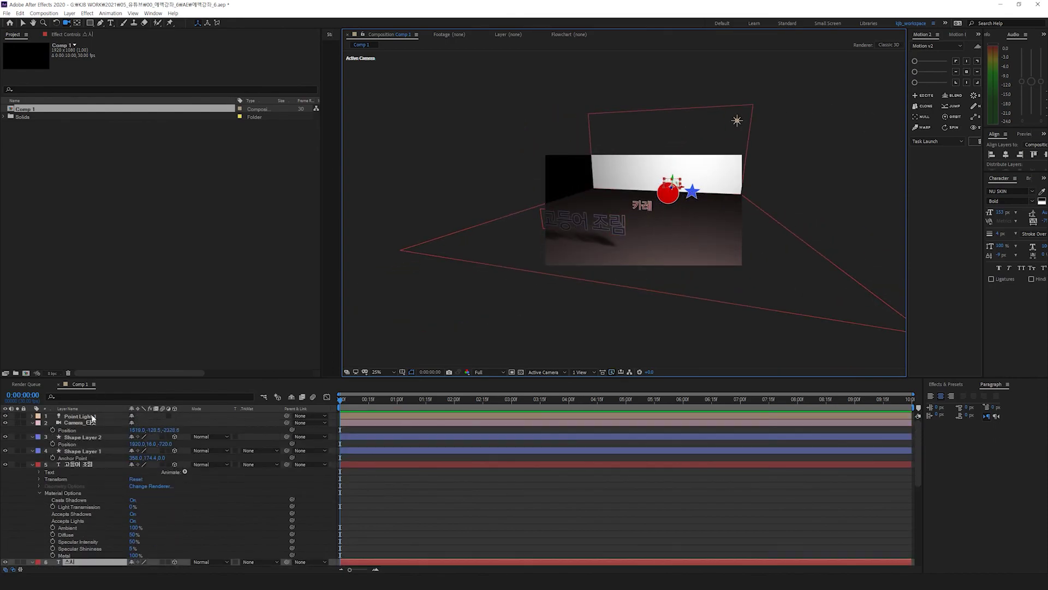
click(88, 416)
key(p)
drag(171, 424, 217, 440)
drag(137, 424, 113, 430)
Step: Expand the point light's Light Options to examine its intensity, colour, falloff and shadow settings
key(t)
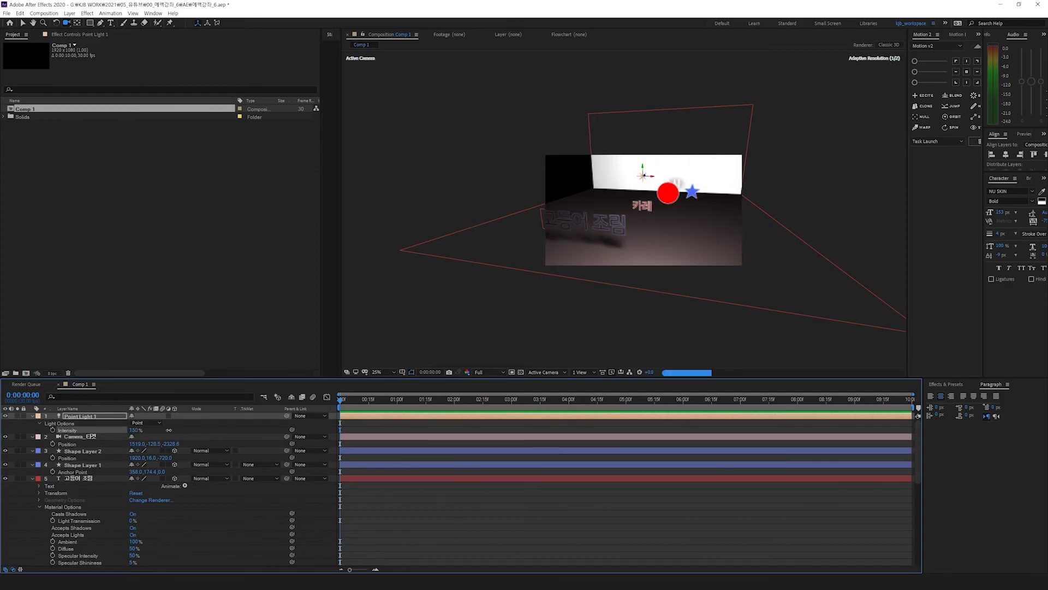
double_click(242, 417)
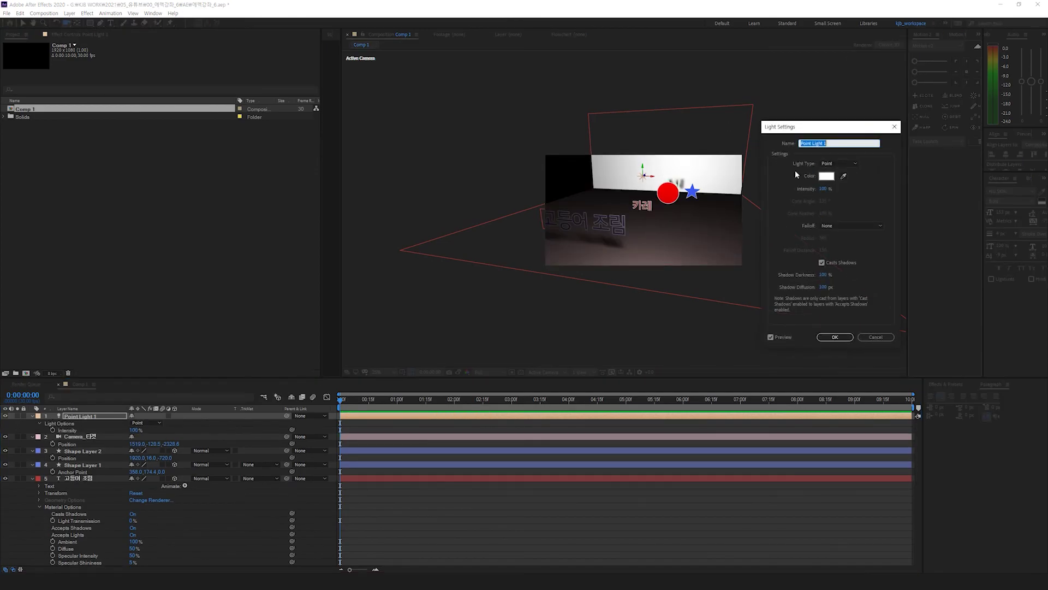
click(882, 338)
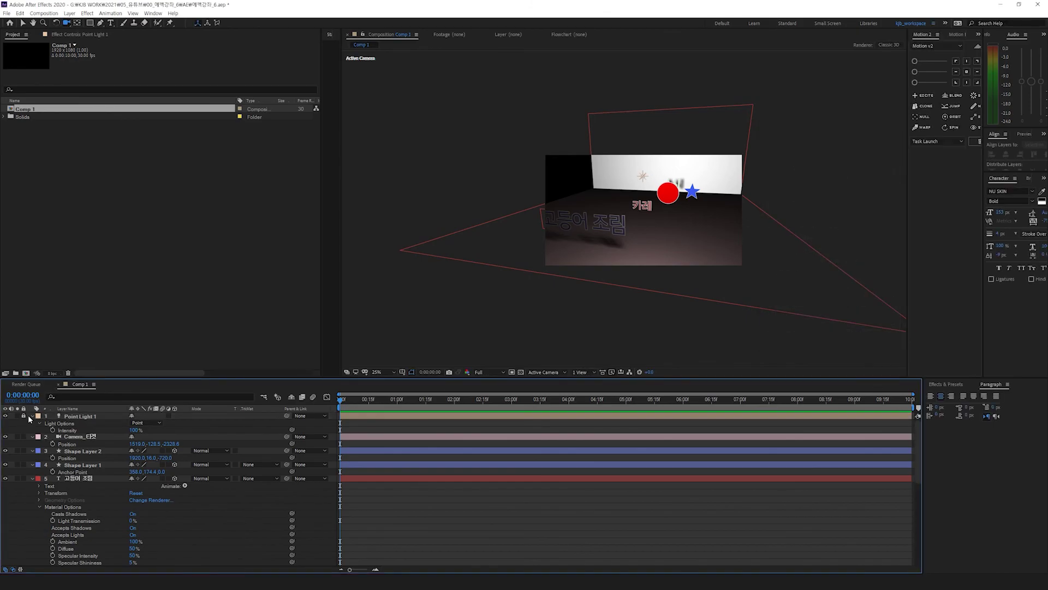
click(33, 417)
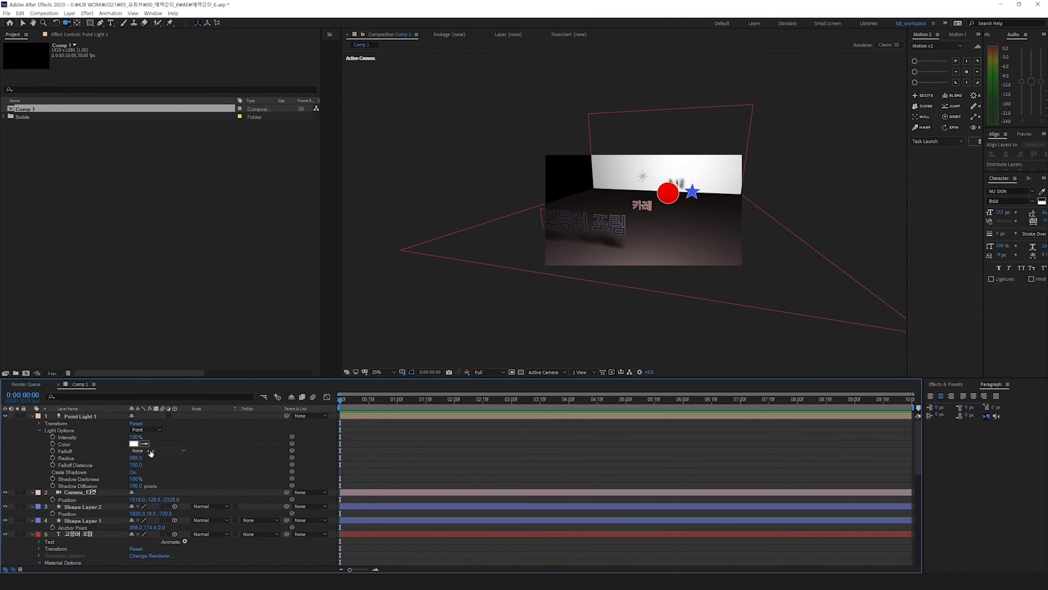
Step: Raise the point light above the 고등어 조림 text, to about Y -385 and Z -2075, and check the shadow up close
click(93, 417)
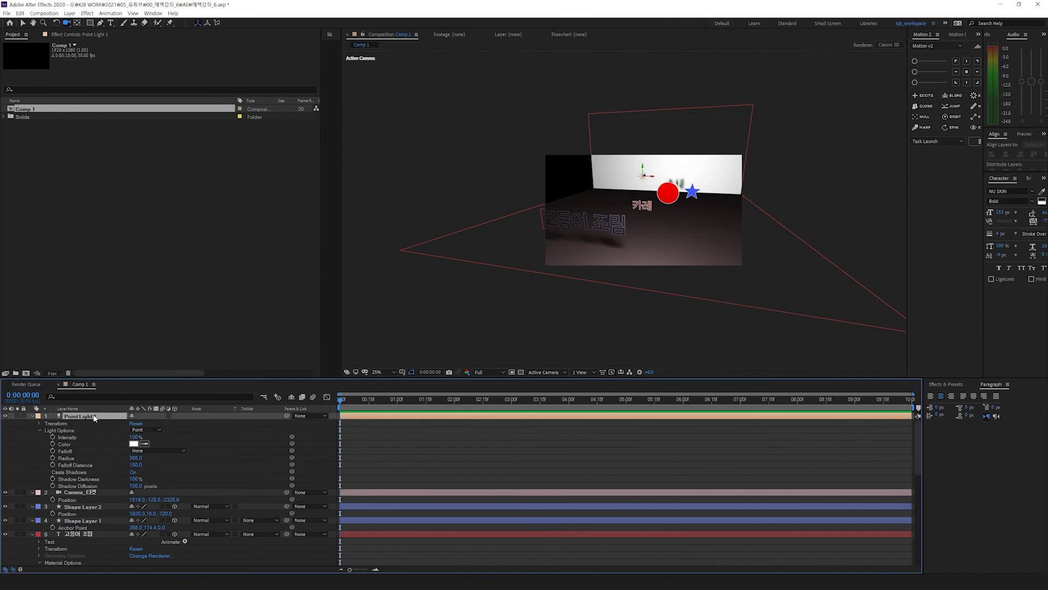
key(p)
drag(168, 424, 22, 538)
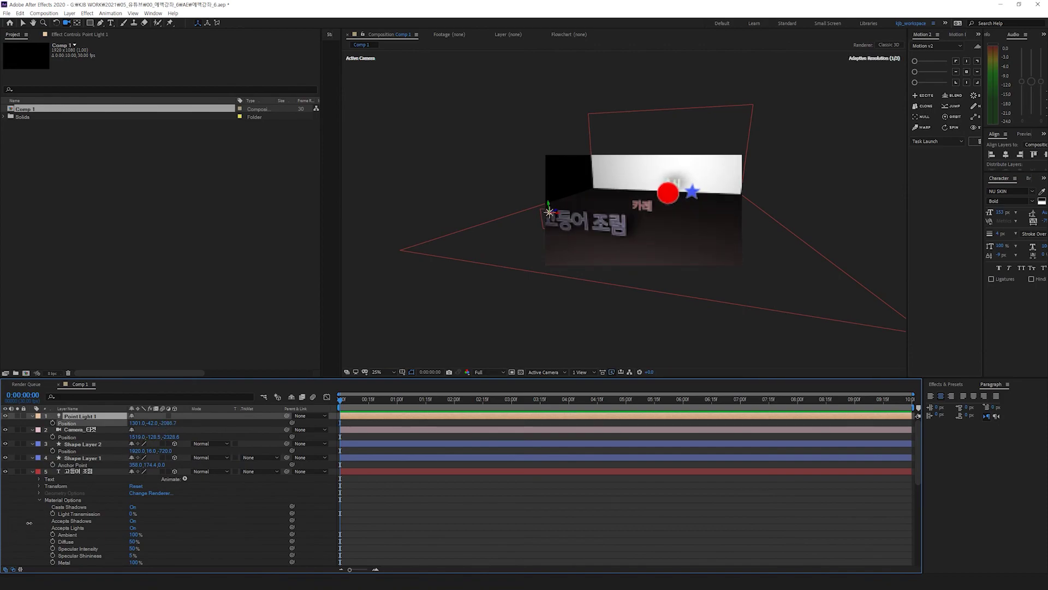
drag(147, 423, 101, 329)
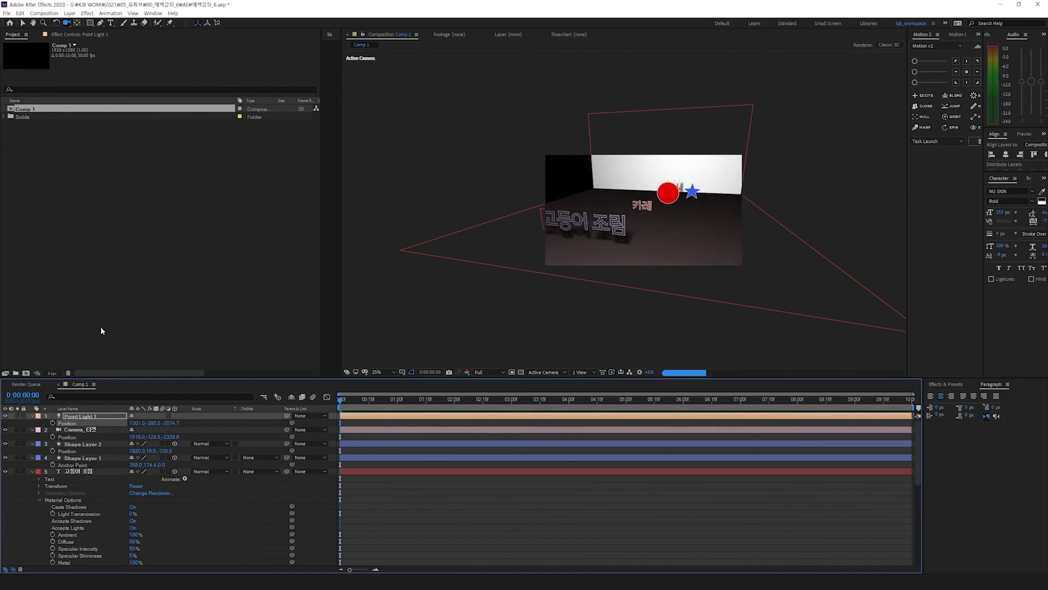
key(slash)
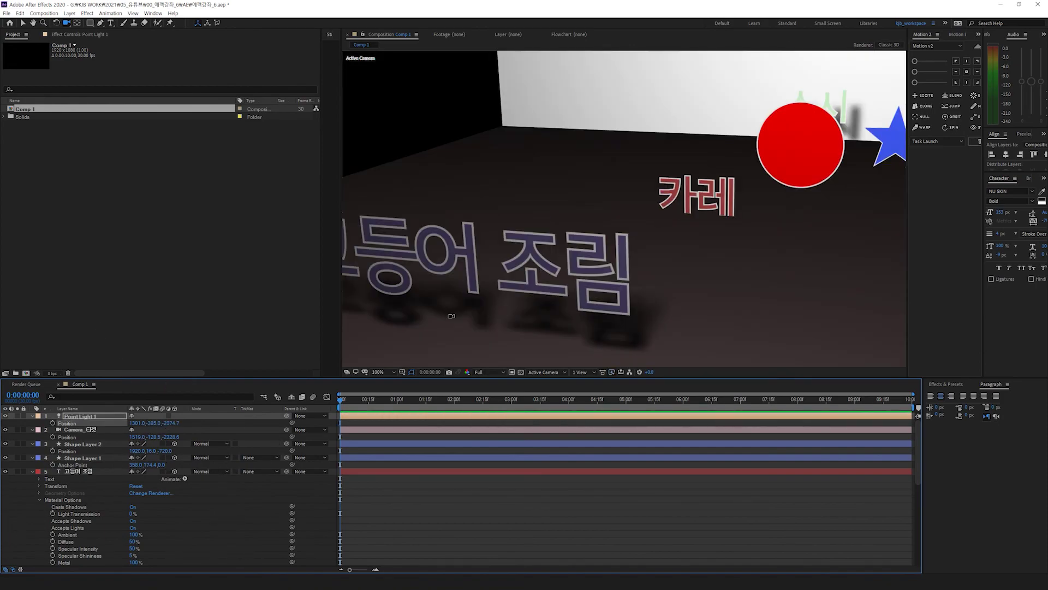
Step: Collapse the properties of the 고등어 조림 and 스시 text layers and show the whole 3D scene in the viewer
click(33, 471)
click(33, 478)
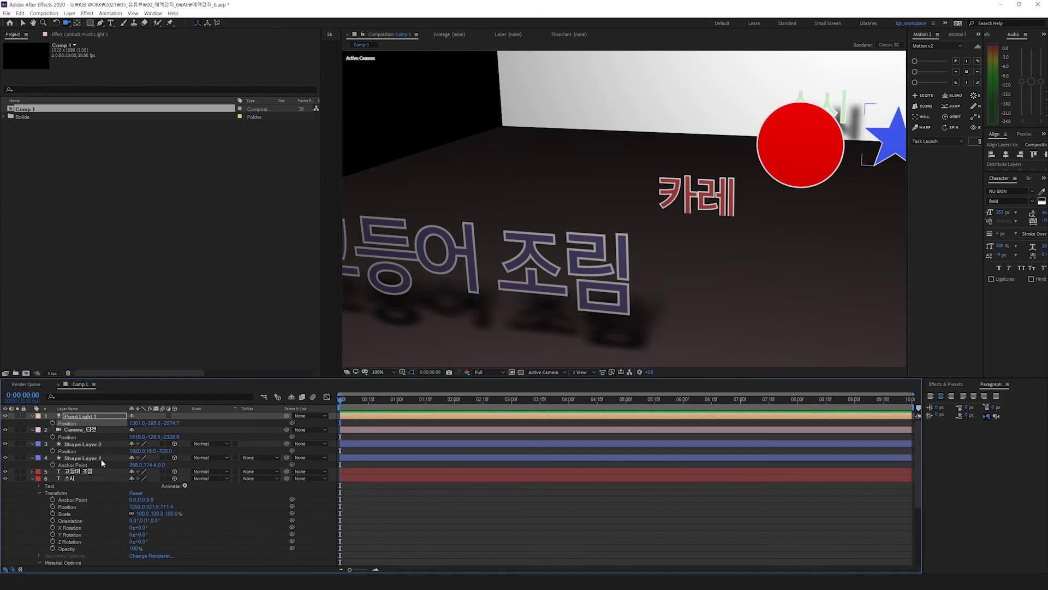
click(32, 478)
key(comma)
key(comma)
key(comma)
key(comma)
click(623, 261)
key(c)
drag(623, 261, 690, 249)
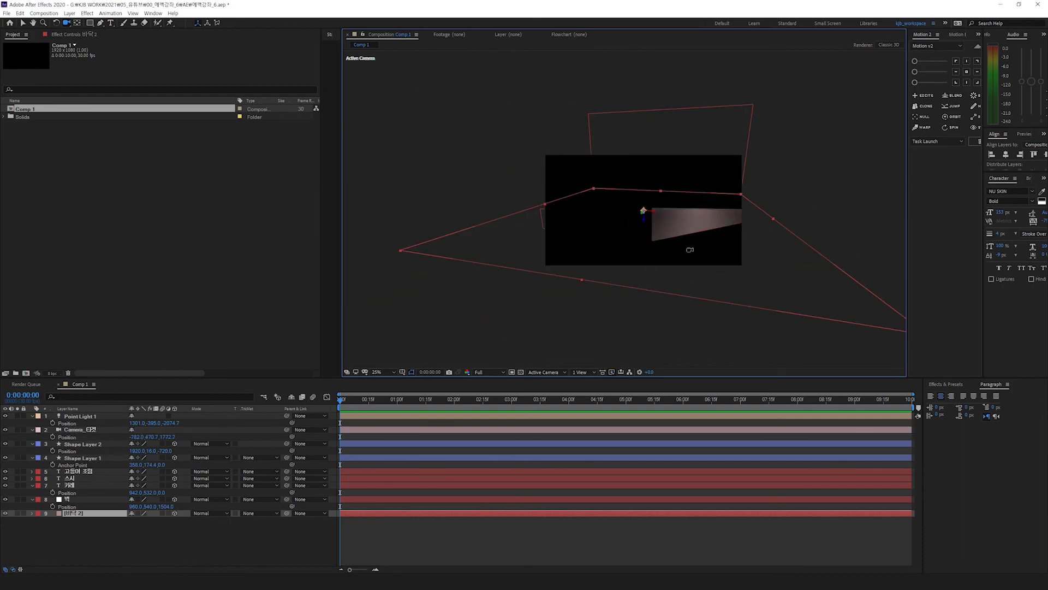
key(ctrl+z)
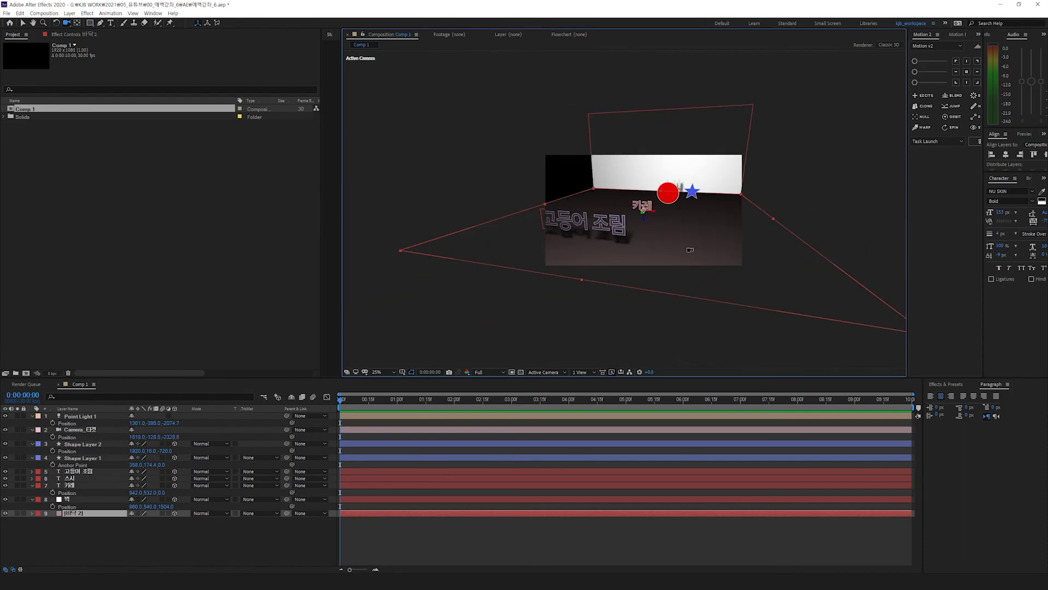
Step: Expand the camera's Transform properties and move the camera close in front of the 고등어 조림 text, to about X 802, Y 135, Z -1655
click(75, 431)
click(32, 430)
click(32, 431)
drag(558, 237, 652, 226)
scroll(655, 204, up, 5)
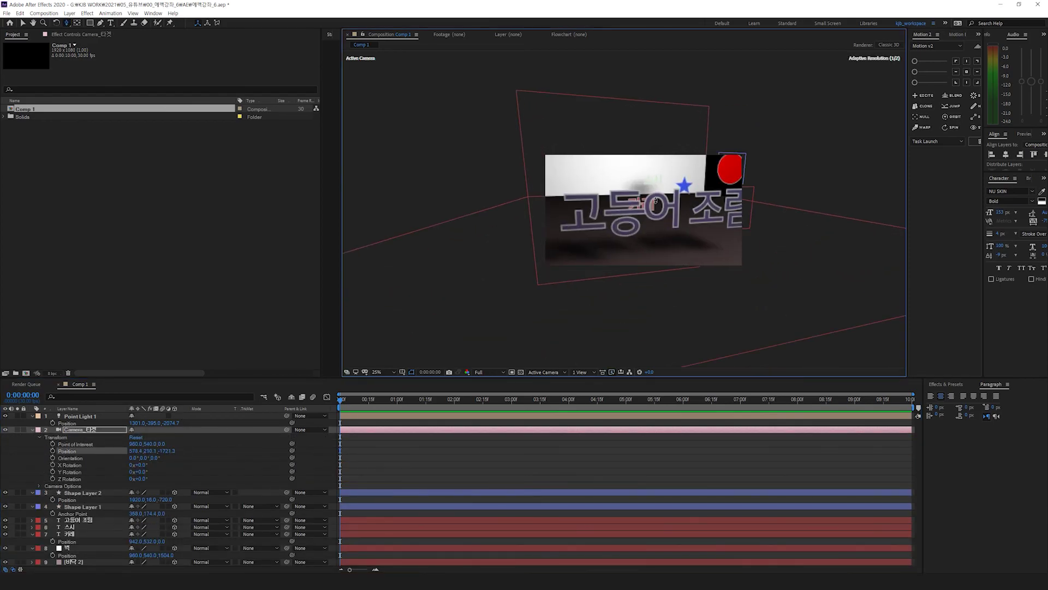
drag(659, 200, 661, 198)
key(c)
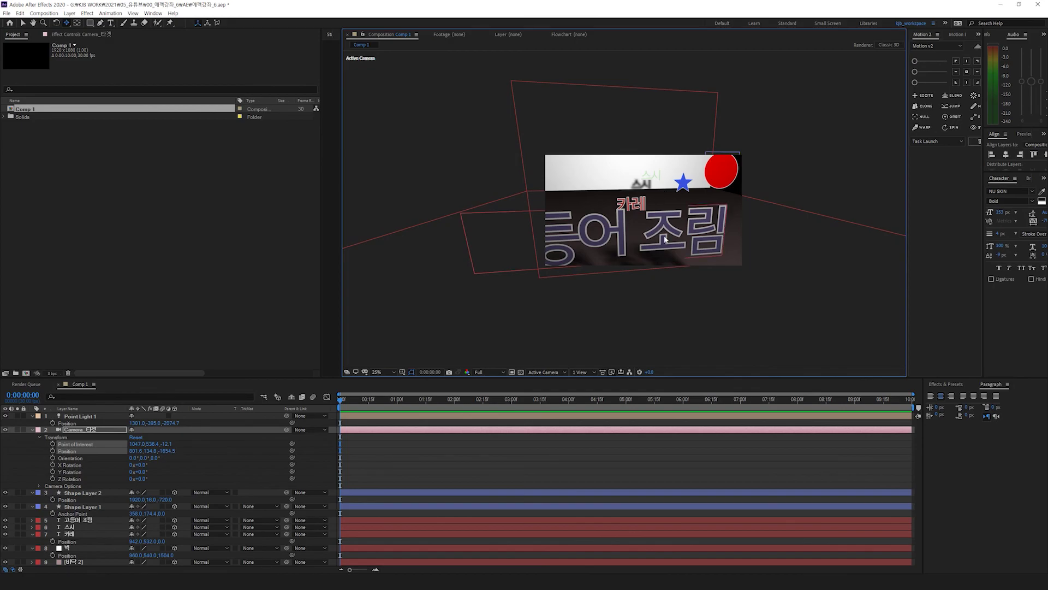
Step: Expand the camera's Camera Options and turn on Depth of Field
key(v)
click(644, 251)
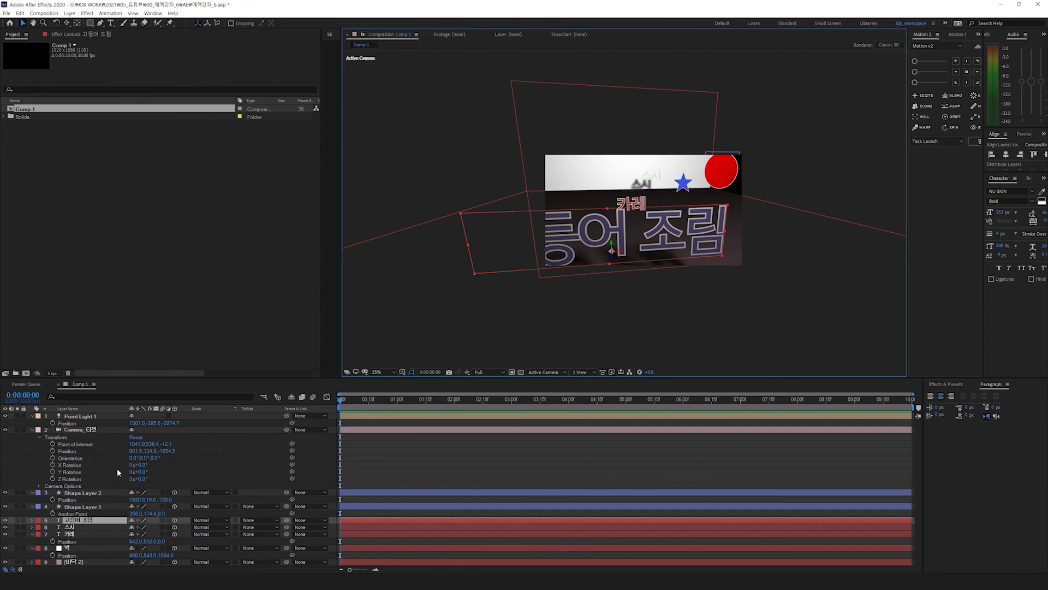
click(39, 485)
scroll(29, 470, down, 1)
click(27, 477)
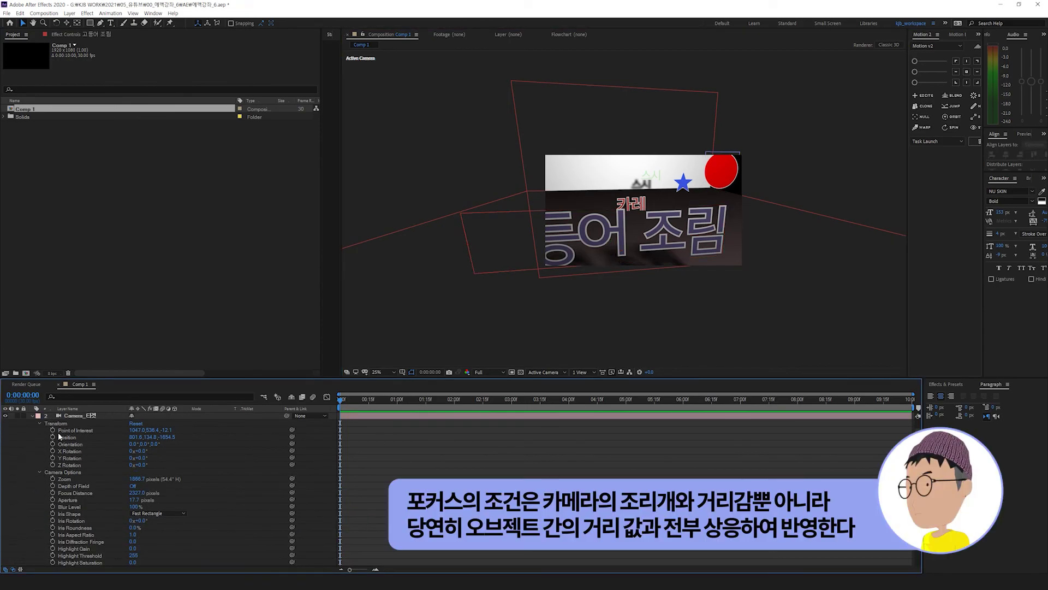
click(135, 486)
scroll(742, 276, up, 2)
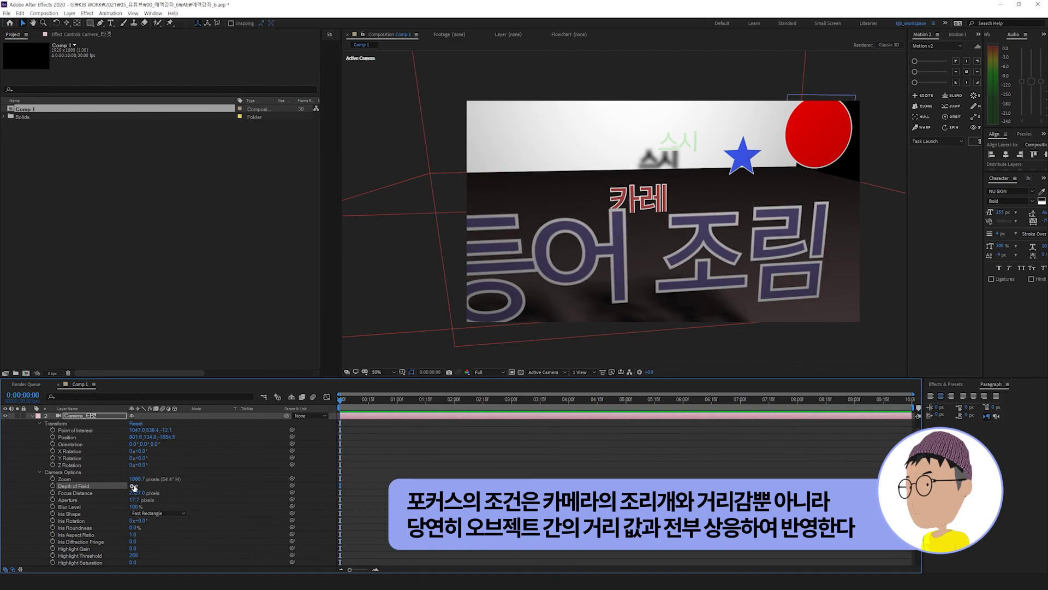
Step: Set the camera's Focus Distance to 500 pixels for the 고등어 조림 text in the foreground
click(79, 494)
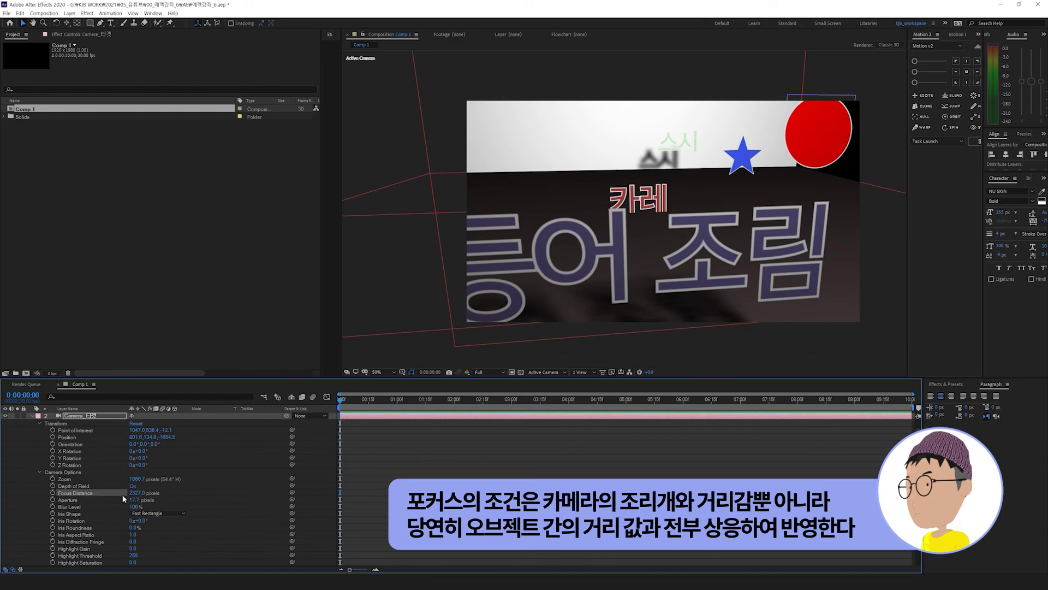
click(638, 261)
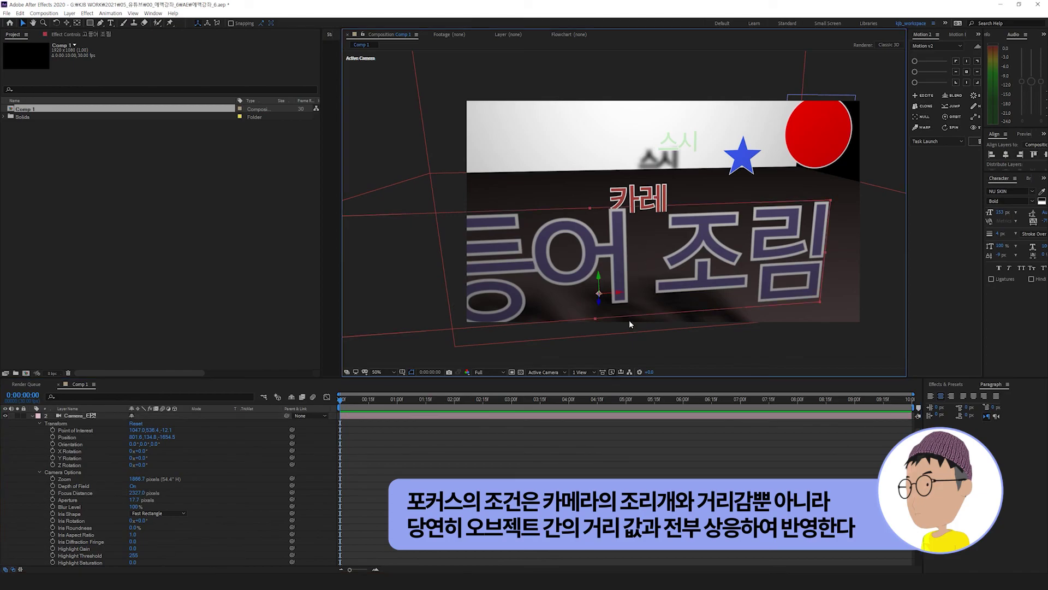
click(134, 493)
text(500)
key(Return)
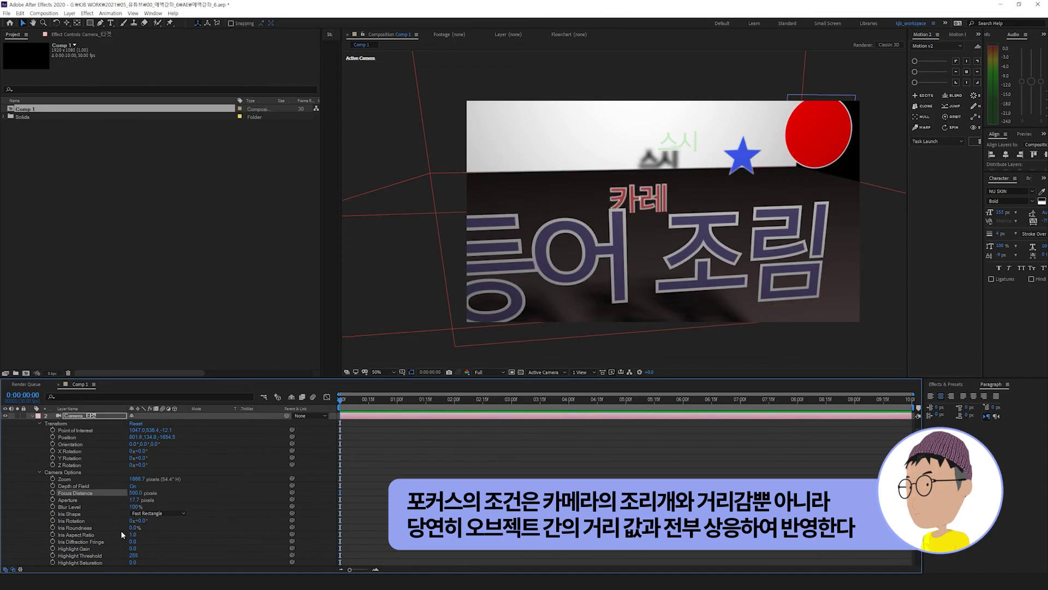
Step: Set the camera's Aperture to 200 pixels and select its Blur Level property
click(133, 500)
text(200)
key(Return)
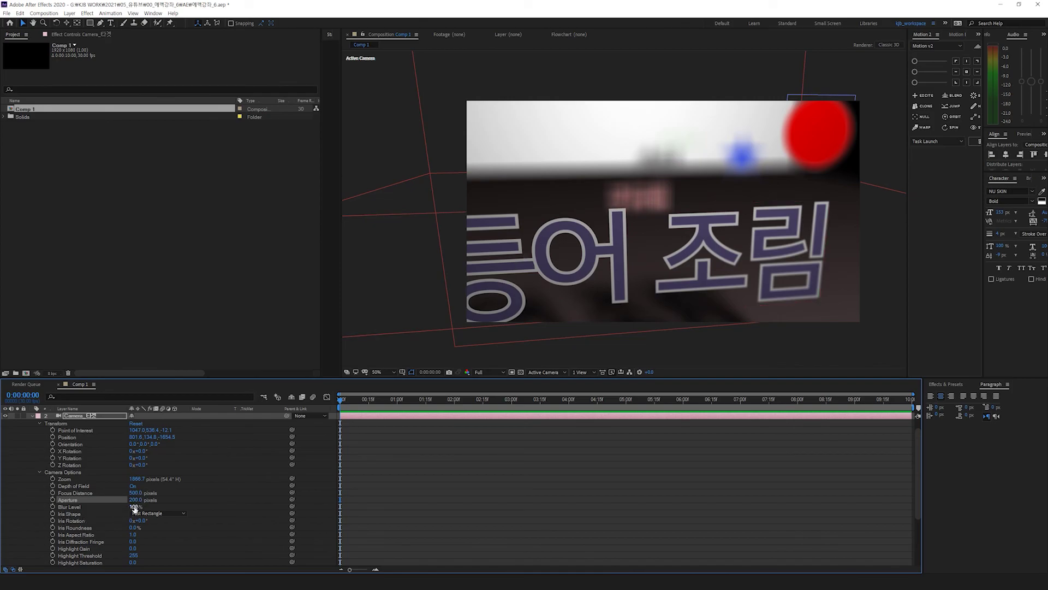
click(75, 507)
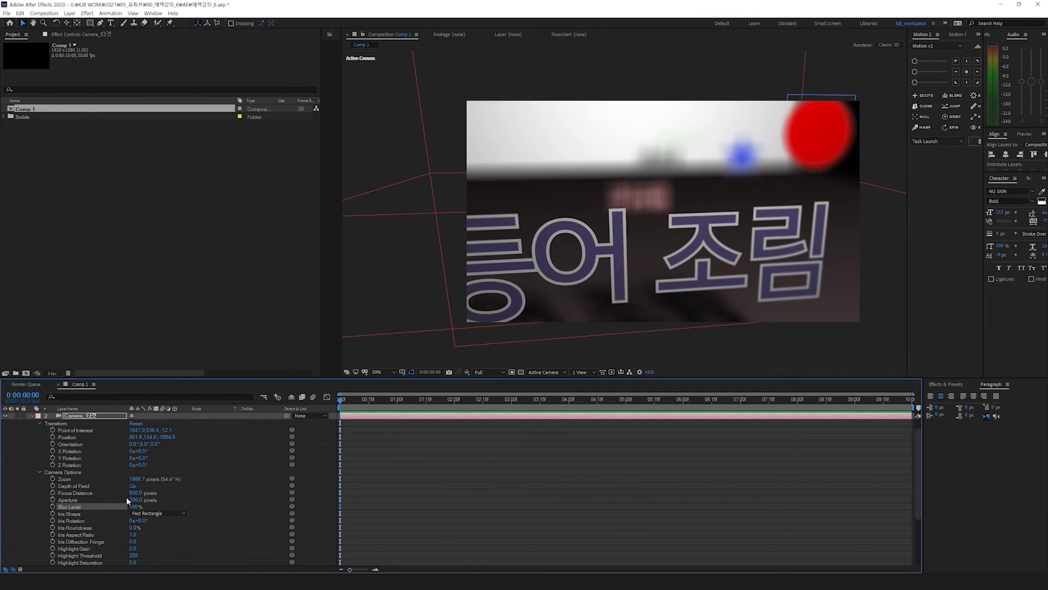
Step: Animate the camera's Focus Distance from about 1743 pixels at the start of the timeline to 500 pixels at 0:00:01:02
drag(135, 492, 572, 453)
click(571, 452)
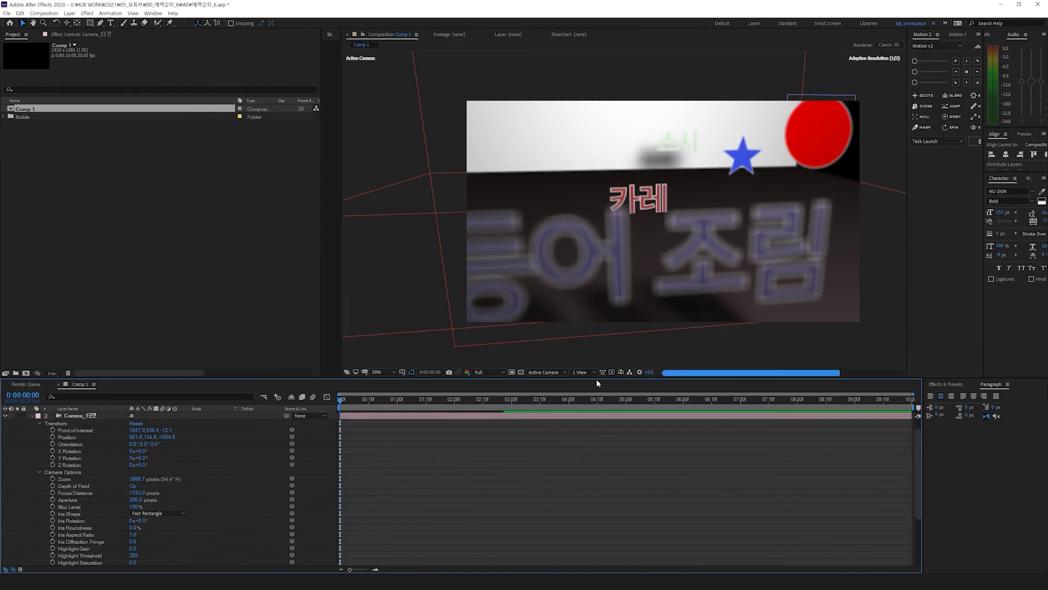
click(53, 493)
click(401, 399)
click(136, 493)
text(500)
key(Return)
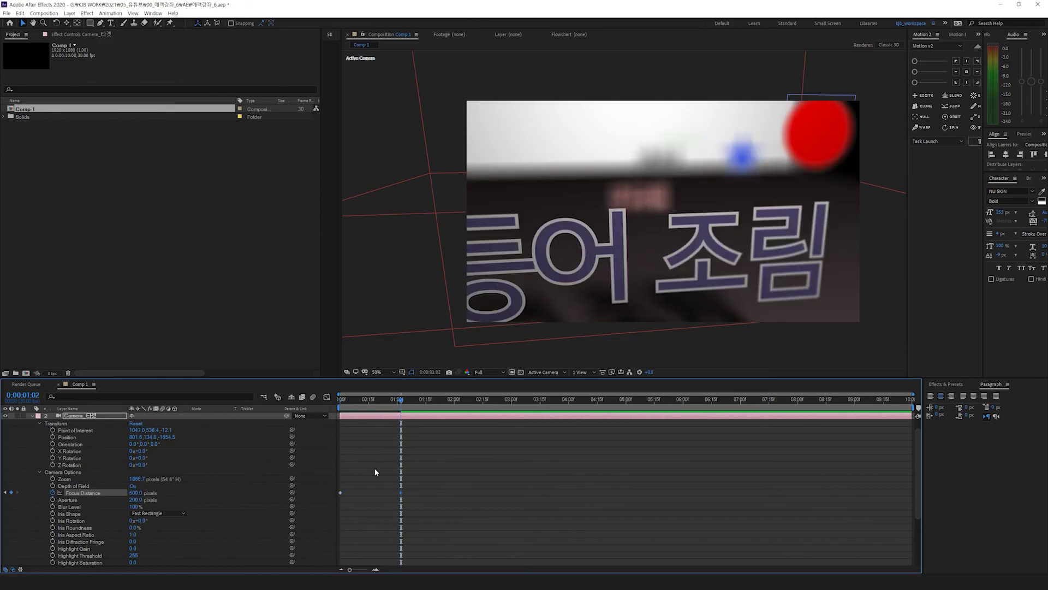
Step: Preview the Focus Distance animation and scrub through the time between its two keyframes
key(space)
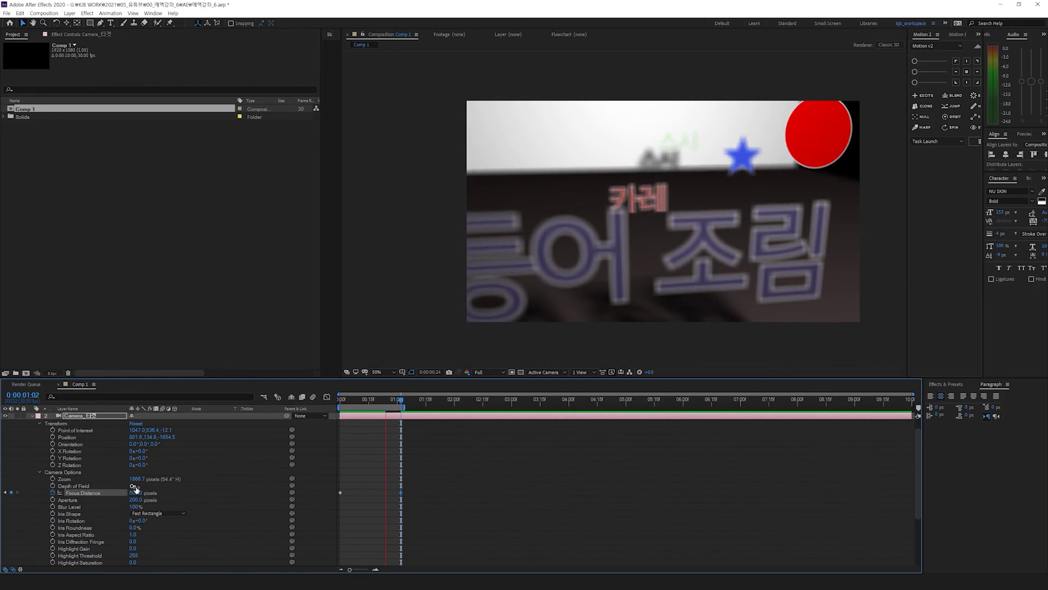
click(488, 488)
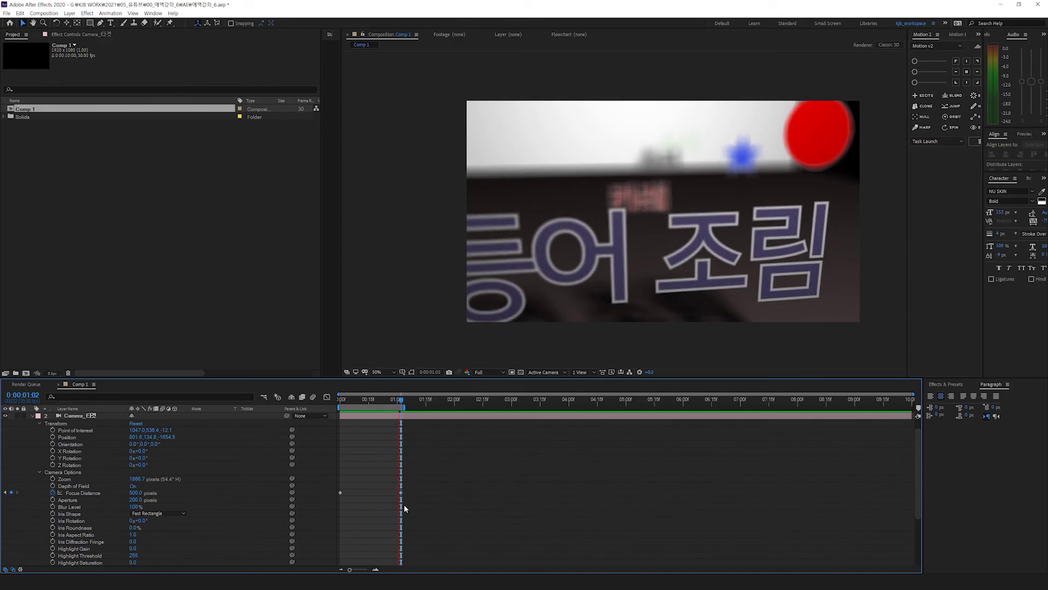
key(space)
drag(346, 405, 403, 415)
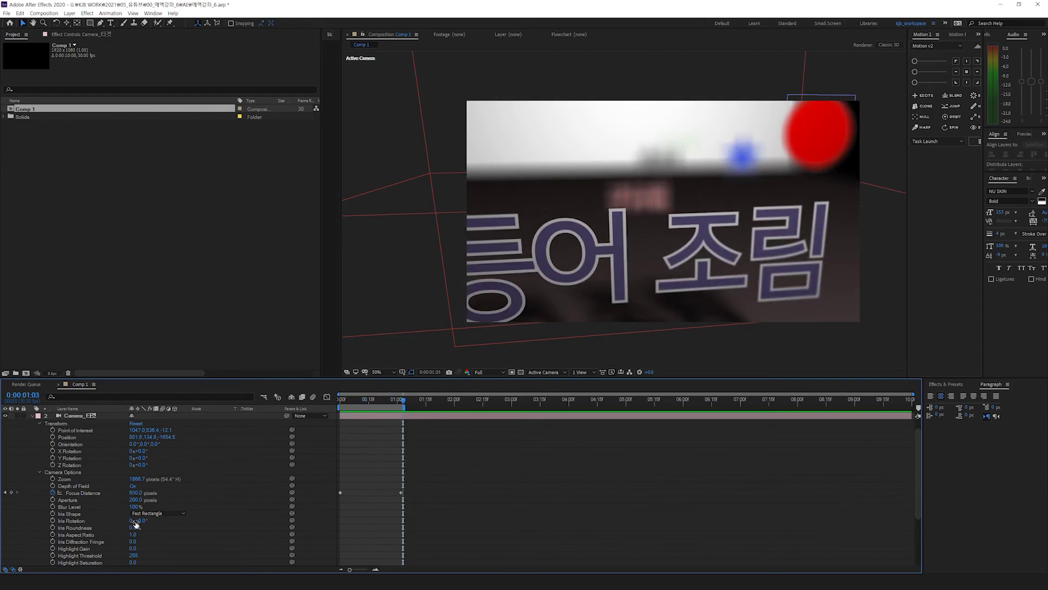
Step: Try the Hexagon Iris Shape on the camera and return it to Fast Rectangle
click(149, 513)
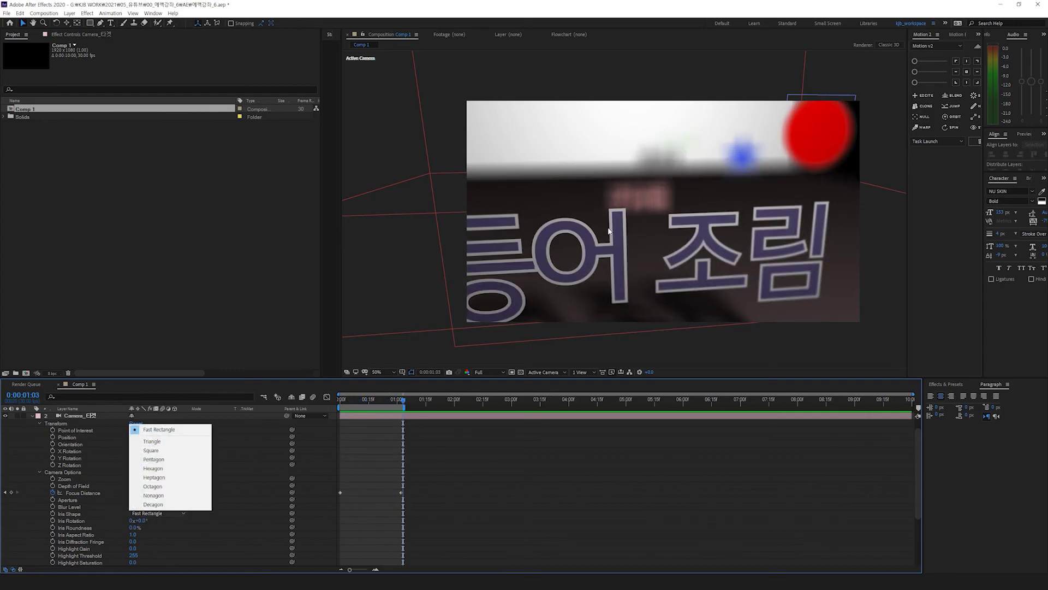
click(168, 470)
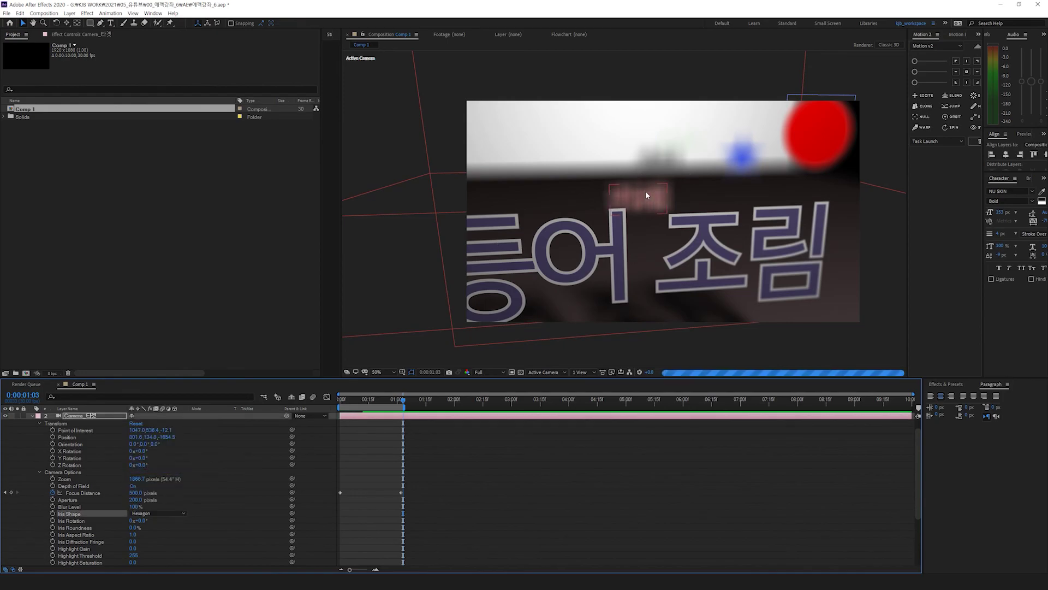
click(169, 515)
click(136, 523)
Step: Highlight the camera's properties from Iris Rotation through Highlight Saturation to examine them, and clear the selection
click(109, 521)
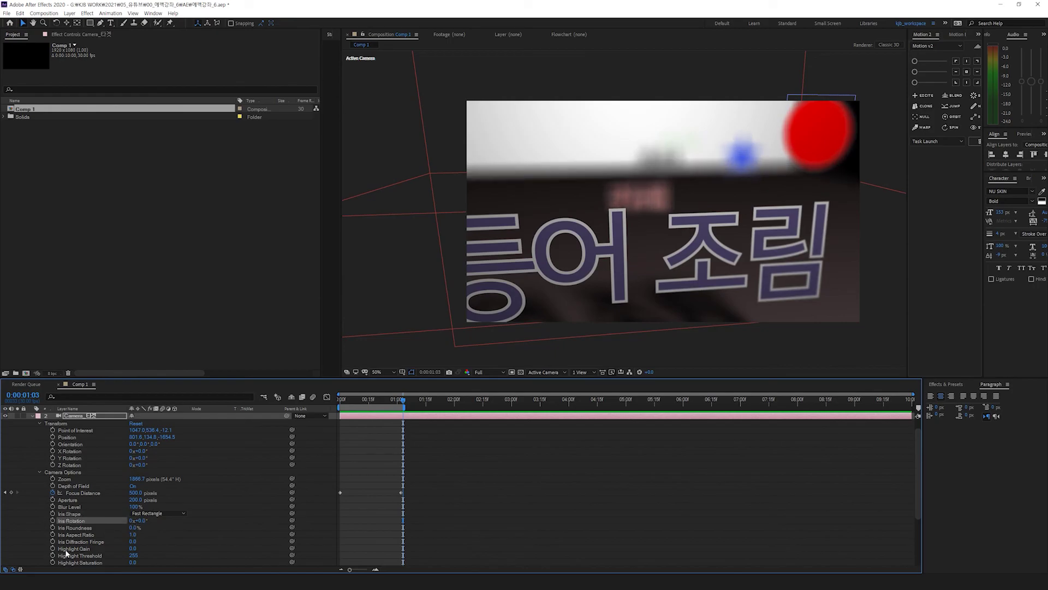
shift+click(67, 563)
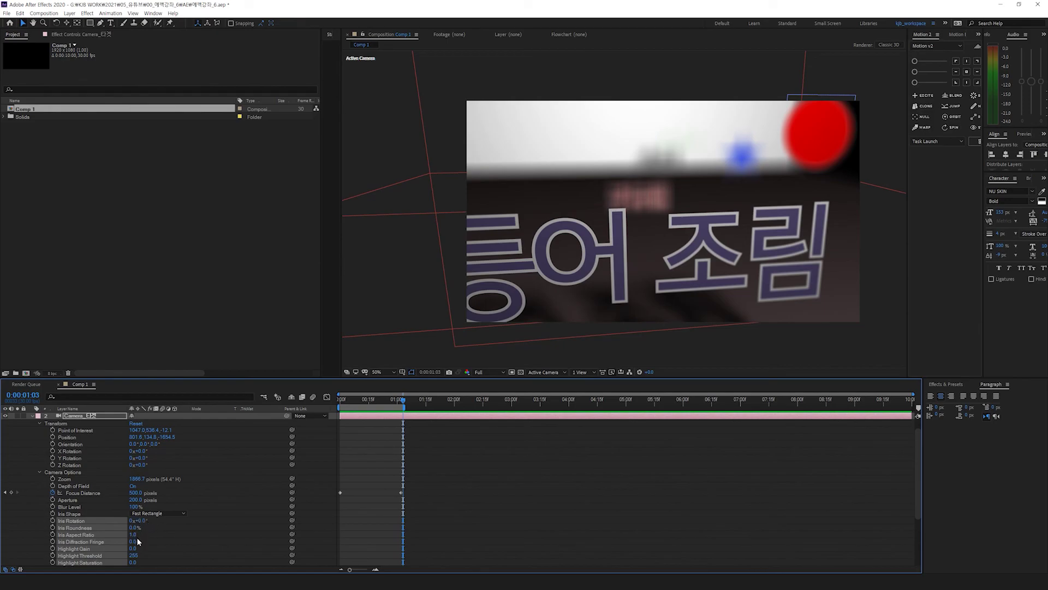
scroll(183, 543, down, 2)
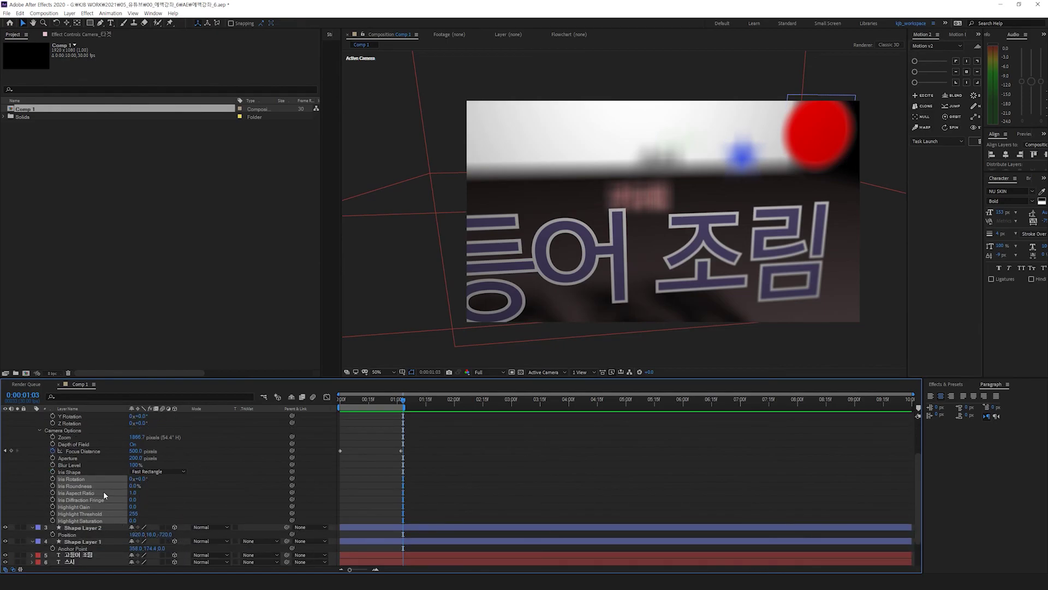
key(F2)
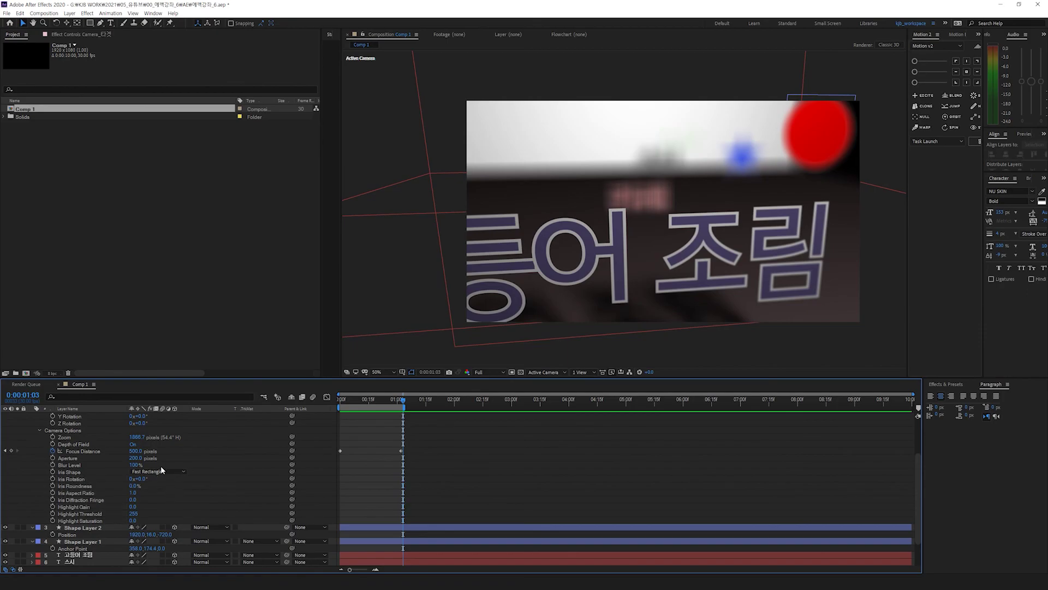
scroll(163, 475, up, 2)
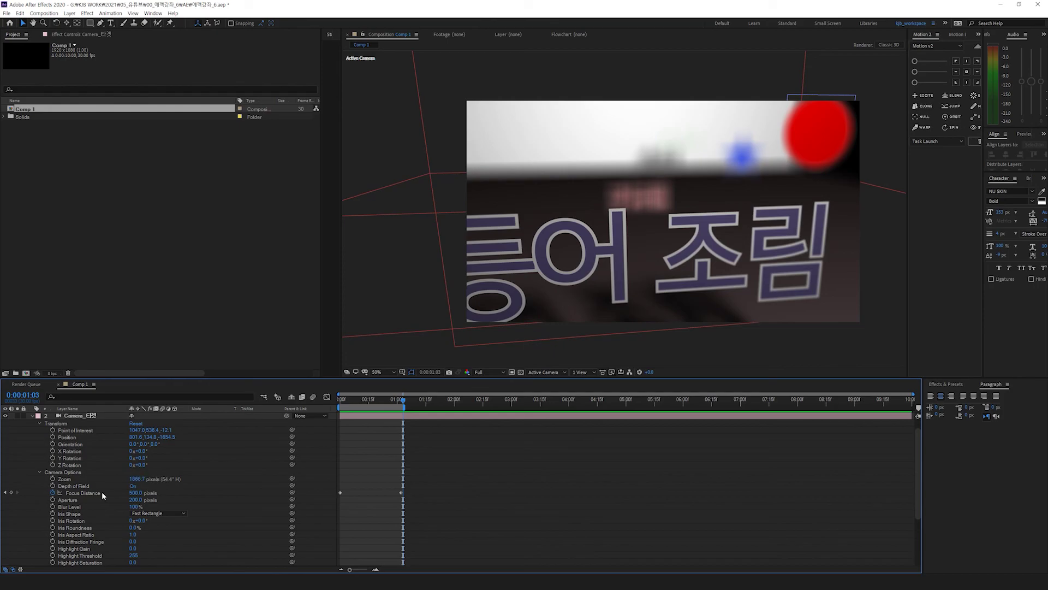
Step: Turn off the camera's Depth of Field and move the camera back from the text, to about X 760 and Z -1939
click(135, 487)
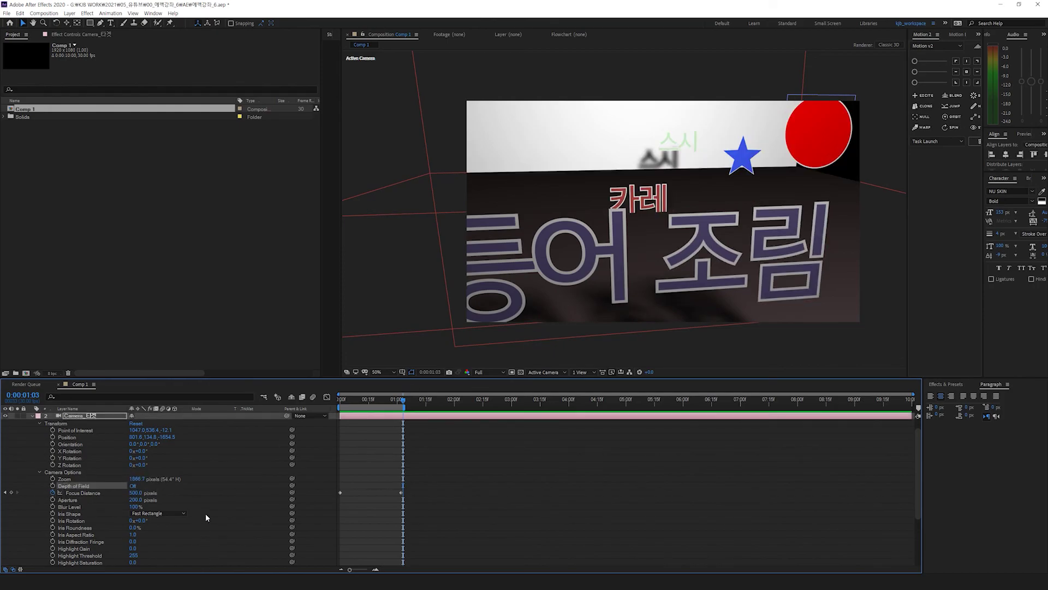
click(402, 492)
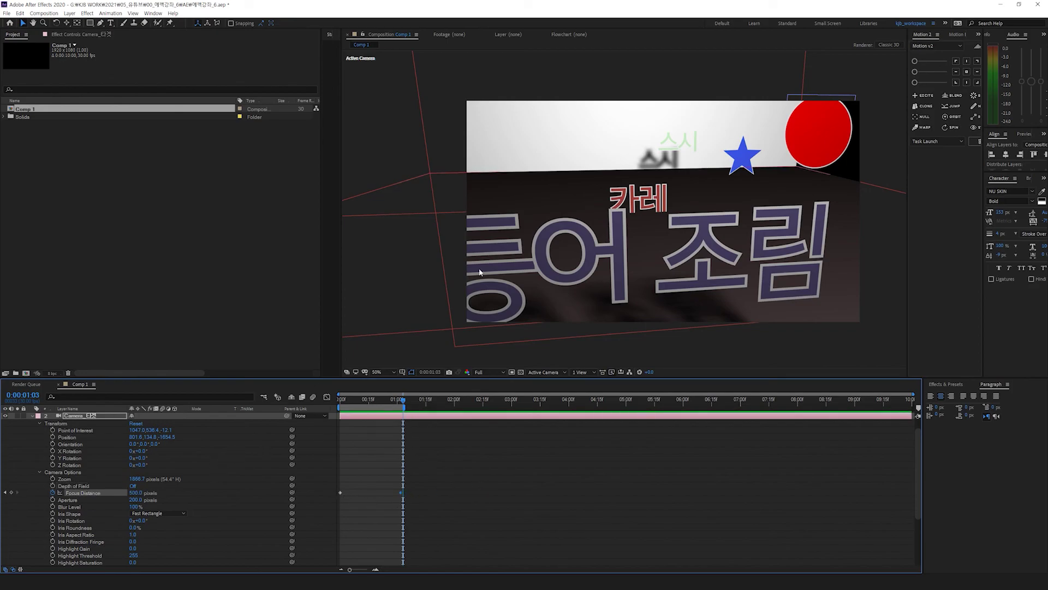
key(c)
drag(654, 202, 650, 231)
scroll(60, 434, up, 1)
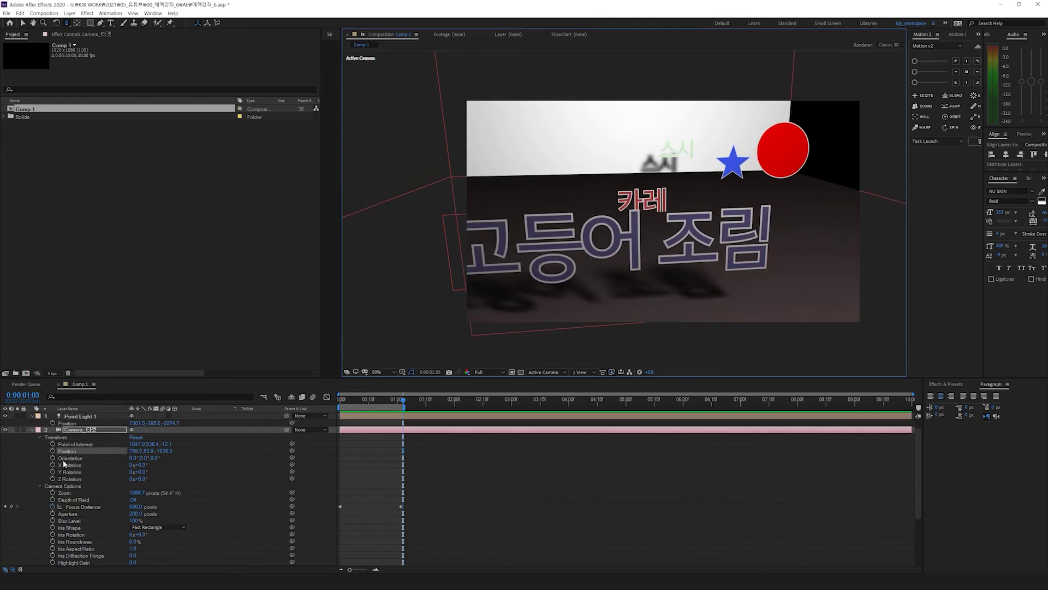
Step: Open the camera layer's Camera Settings to examine its options, and close them without changes
click(81, 429)
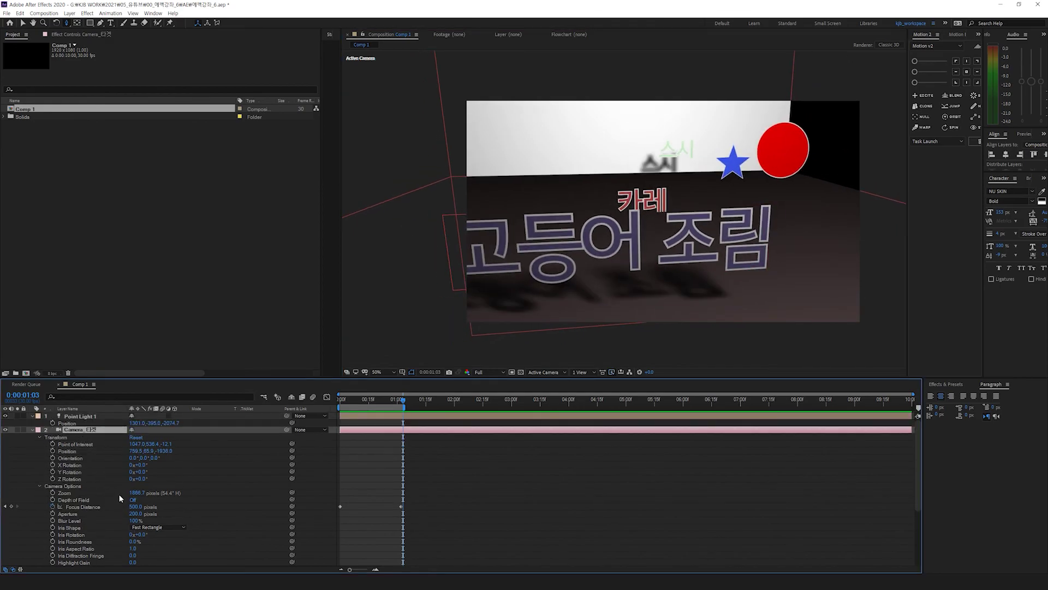
key(ctrl+shift+y)
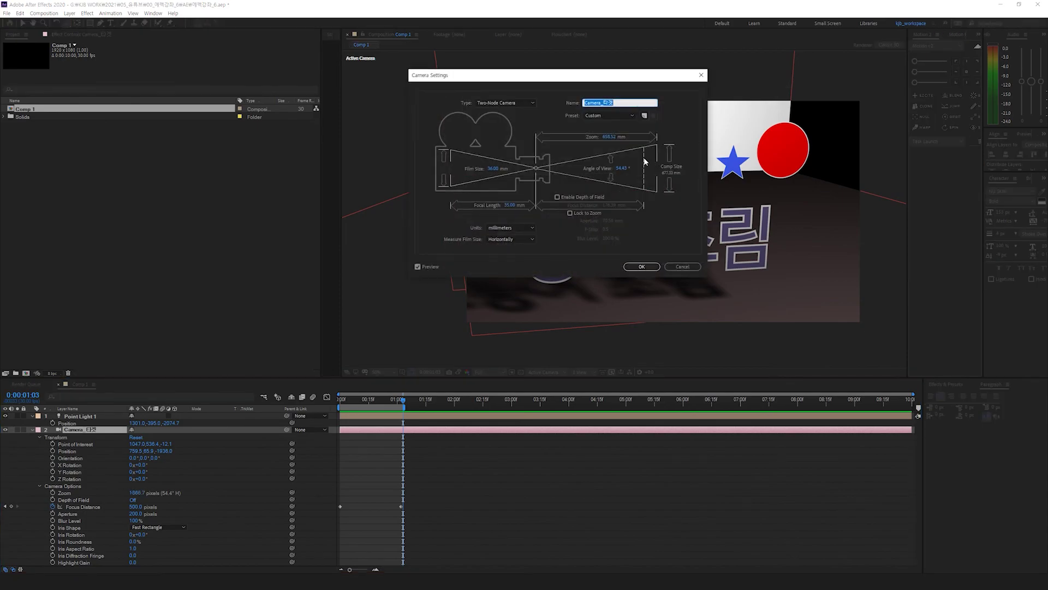
click(682, 266)
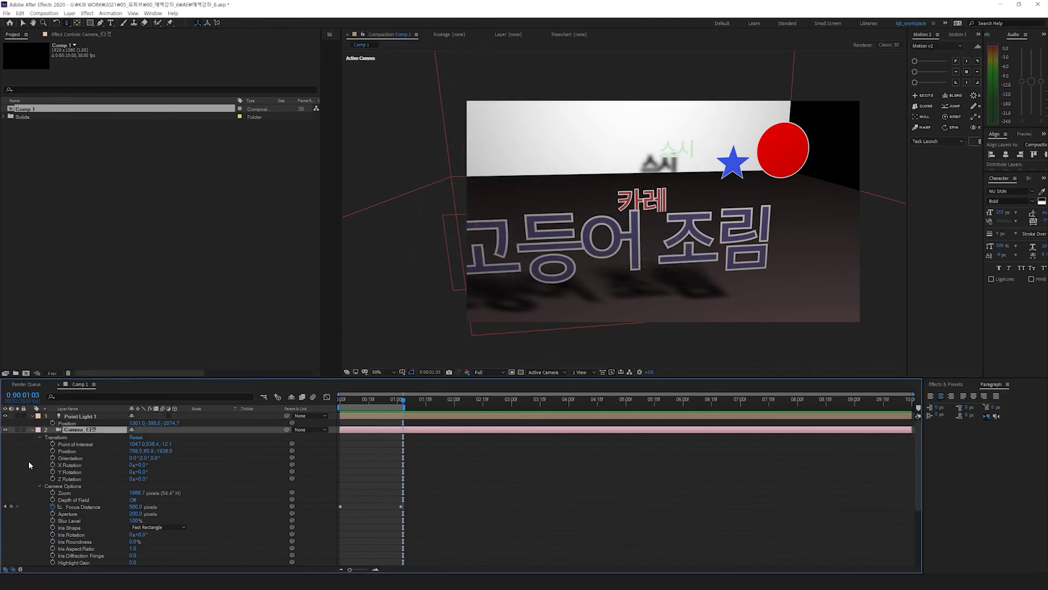
Step: Delete the current camera and create a new one-node camera with the 35mm preset
key(Delete)
right_click(30, 437)
mouse_move(60, 444)
click(152, 479)
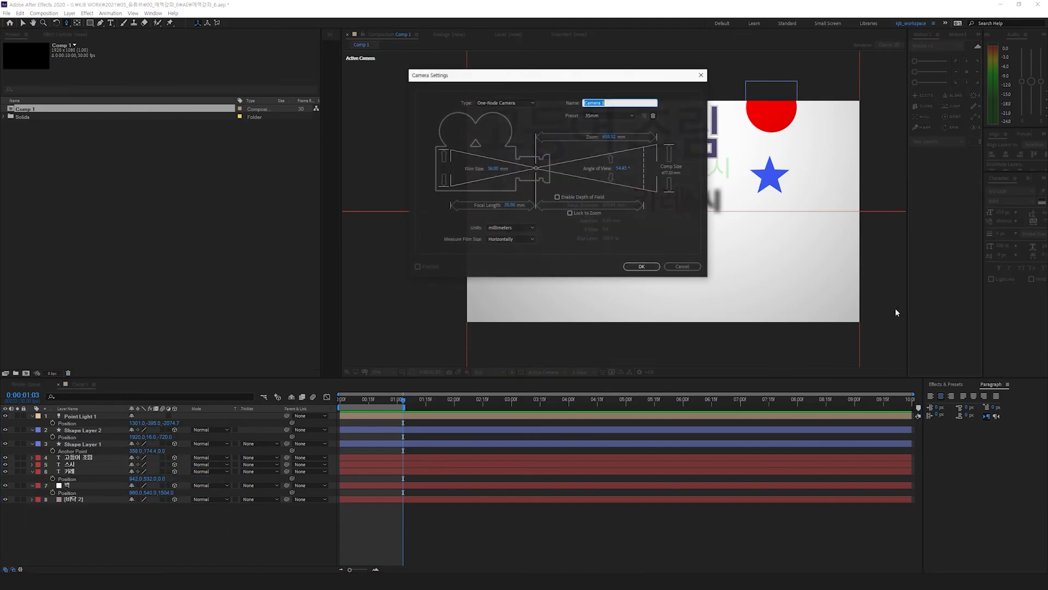
click(642, 267)
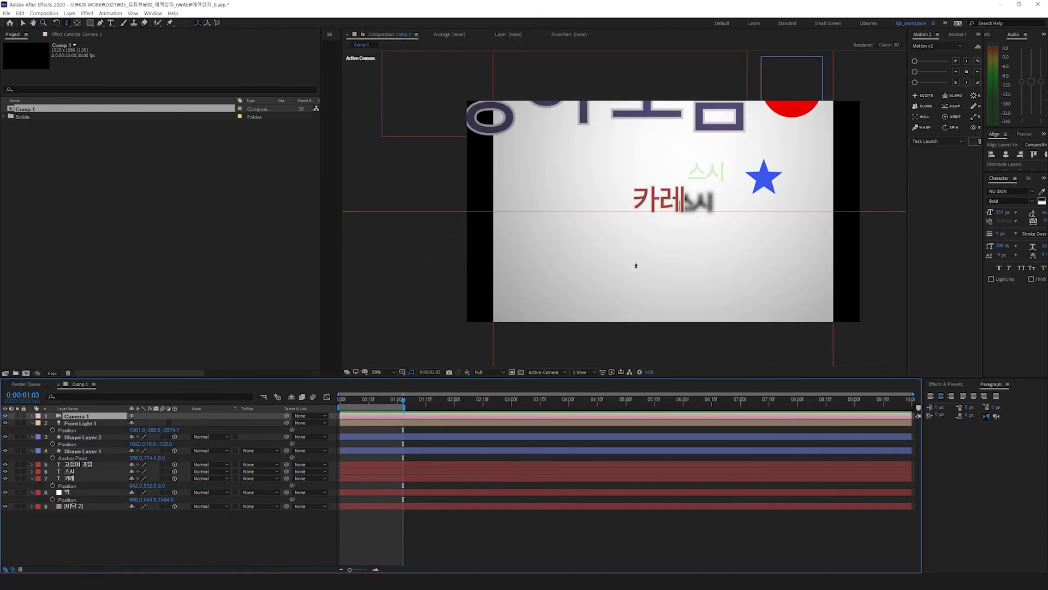
Step: Raise the new camera to Y 410 and move the 카레 text up to Y 412
key(c)
mouse_move(655, 188)
mouse_down()
mouse_move(653, 210)
mouse_move(654, 197)
mouse_up()
click(74, 478)
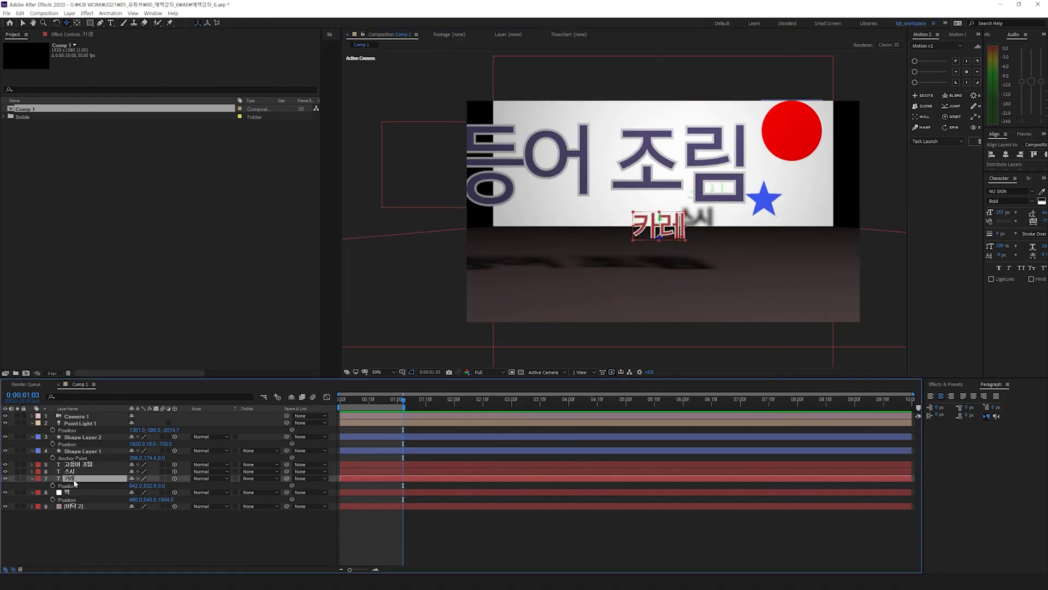
key(v)
drag(666, 203, 665, 177)
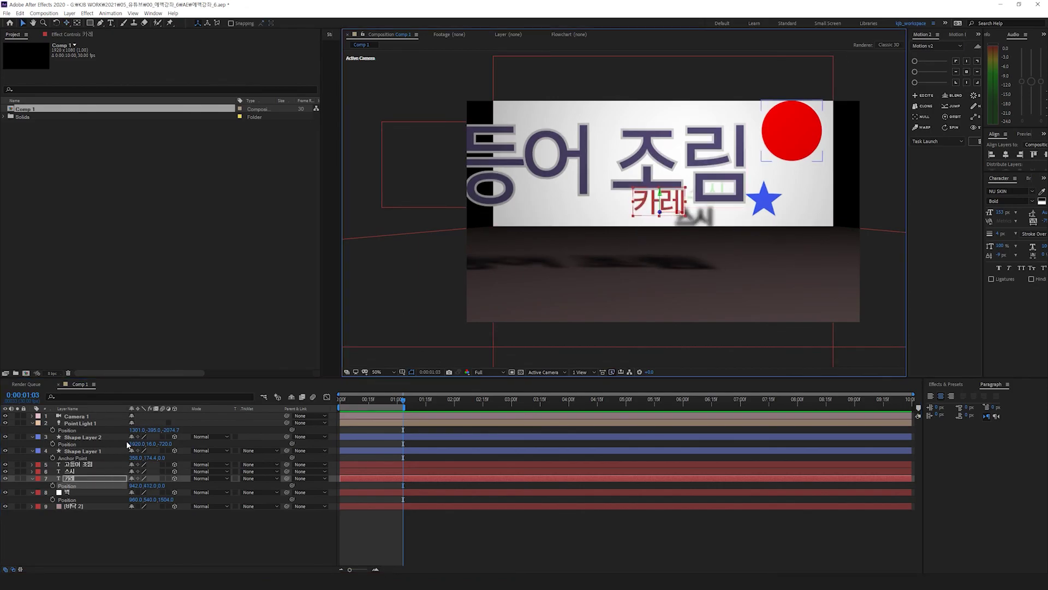
Step: Open Camera 1's Camera Settings to examine its preset and lens values, and close them without changes
click(33, 416)
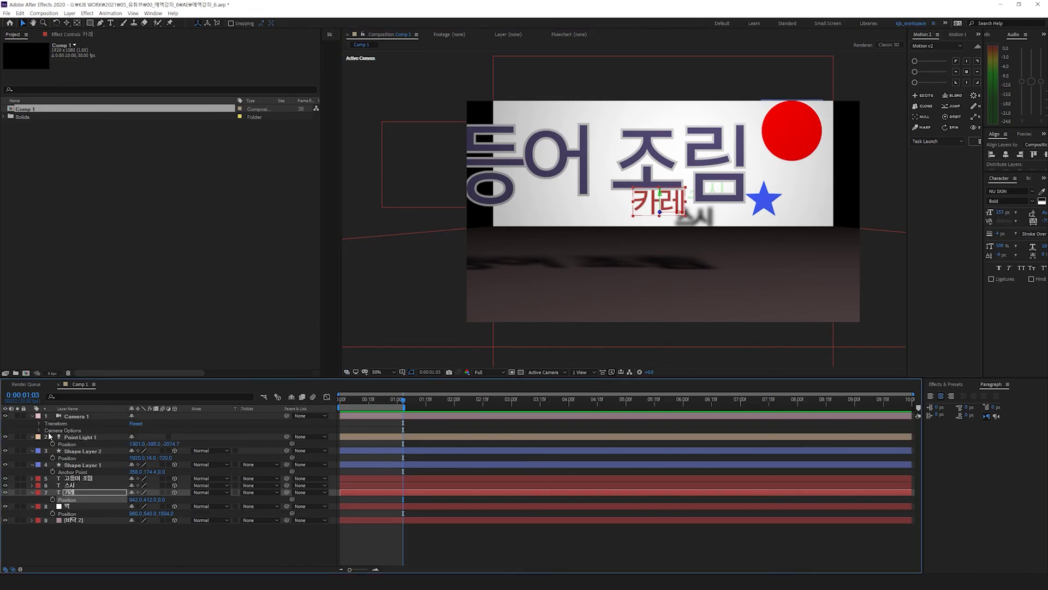
click(73, 417)
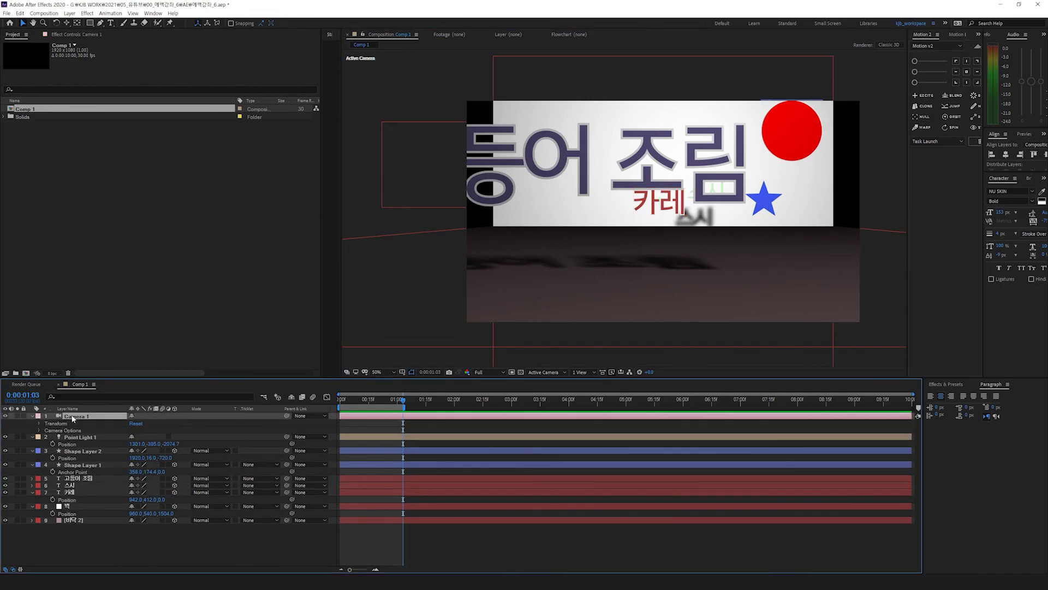
double_click(72, 417)
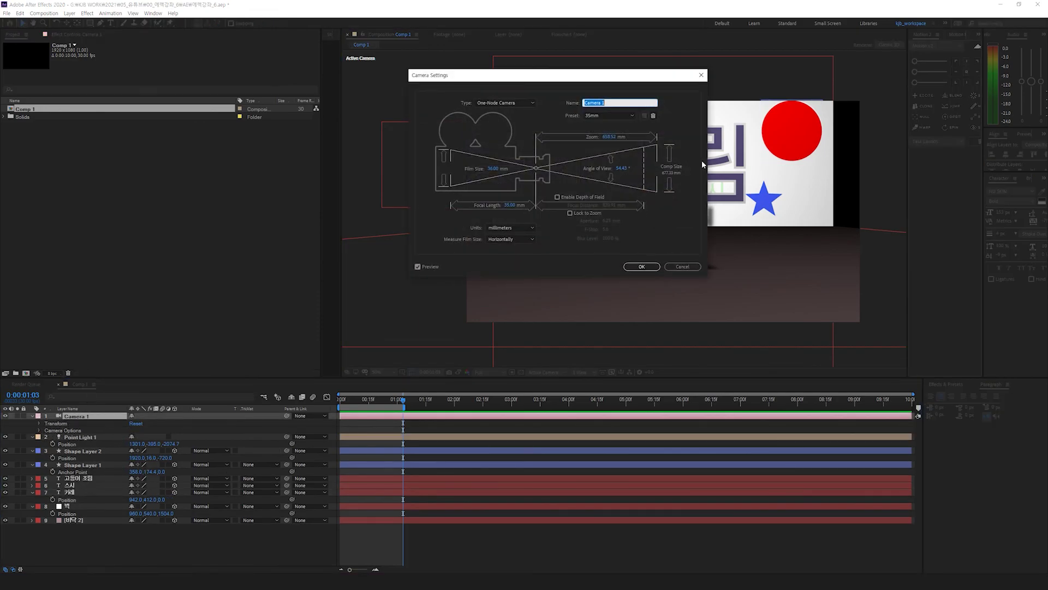
click(658, 269)
Step: Set keyframes for Camera 1's Focus Distance and Aperture at 0:00:01:03, and return to the start of the timeline
click(39, 430)
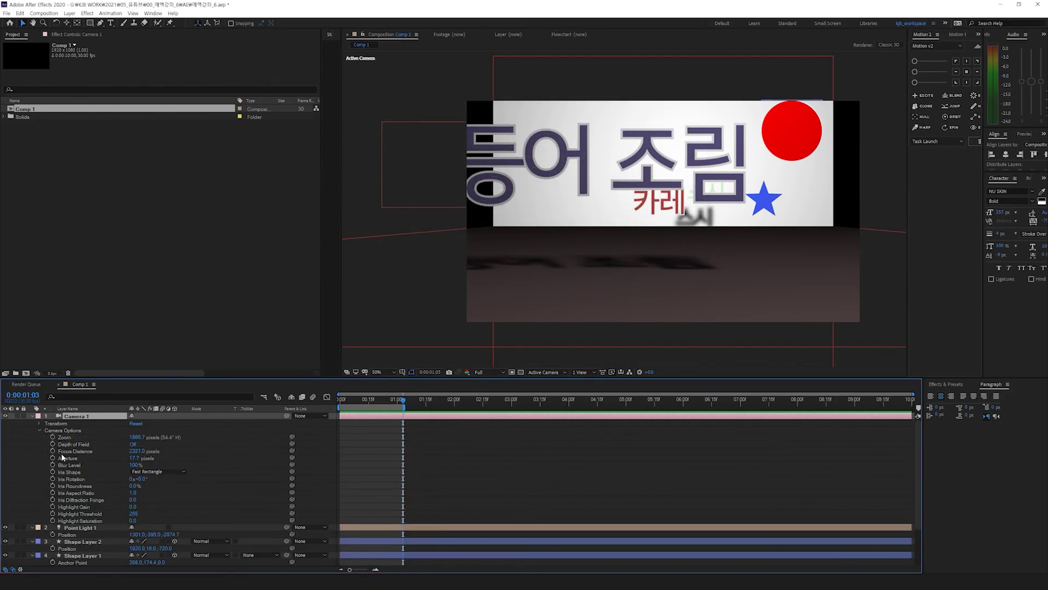
click(53, 452)
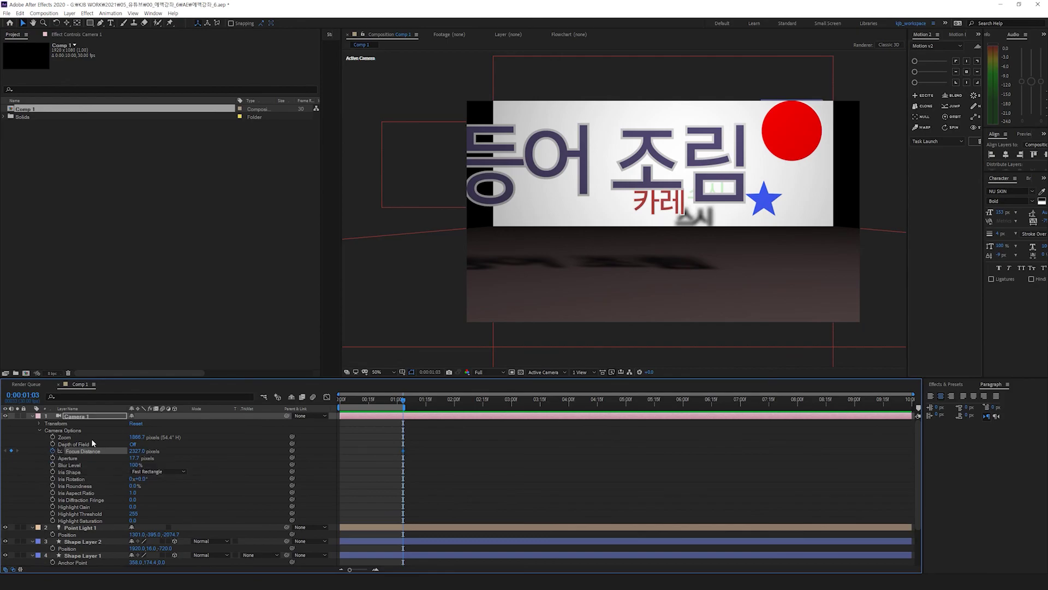
click(52, 458)
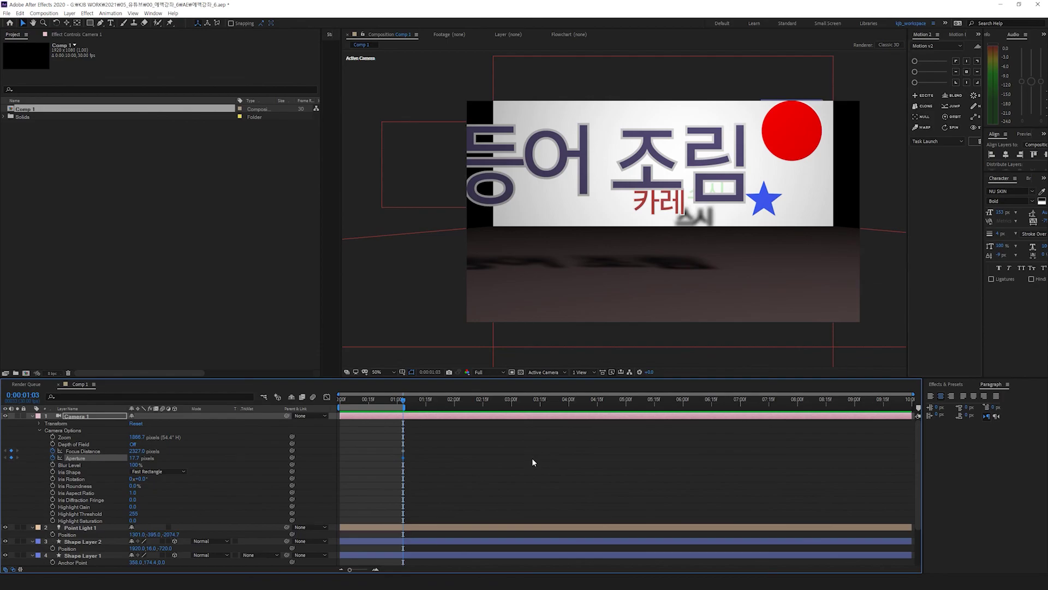
key(Home)
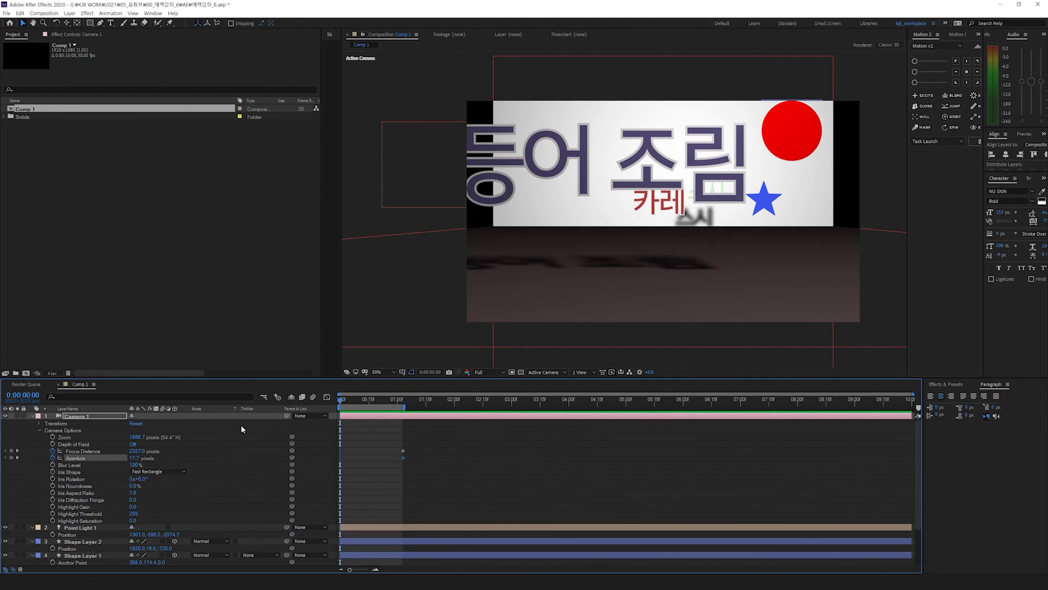
key(ctrl+shift+y)
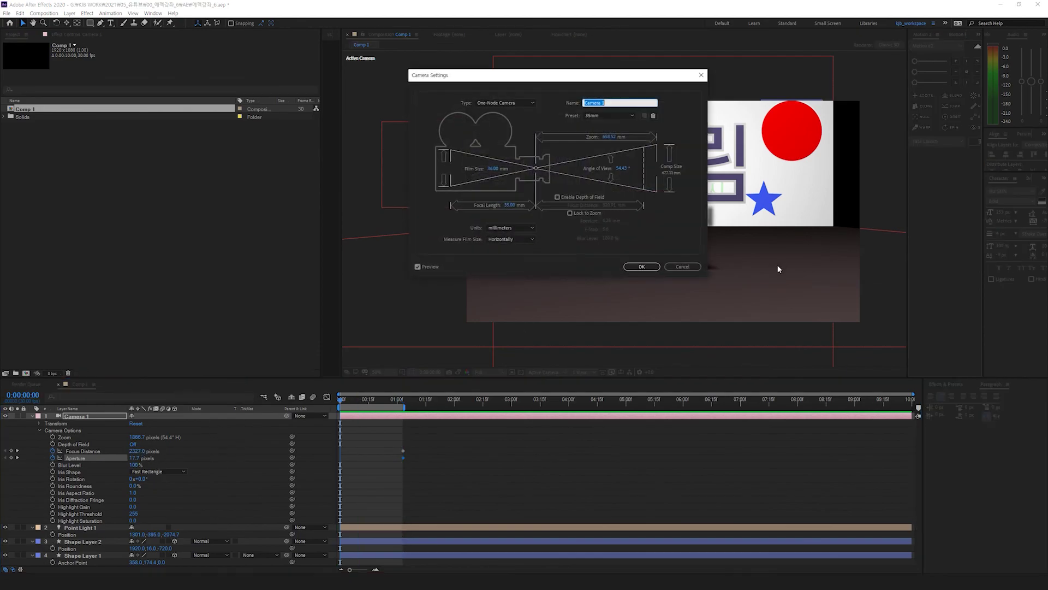
click(610, 115)
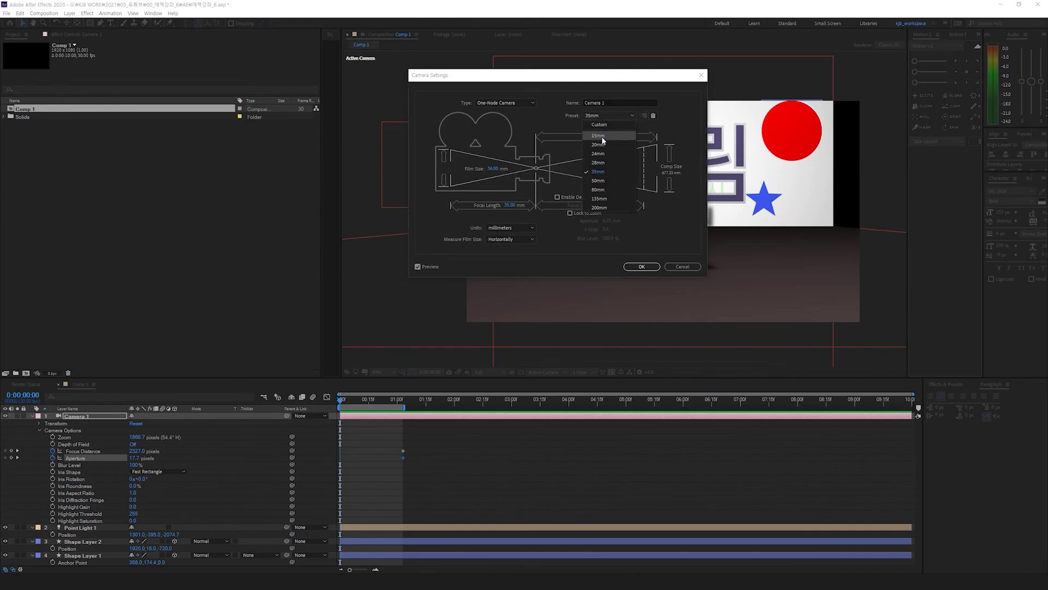
click(600, 136)
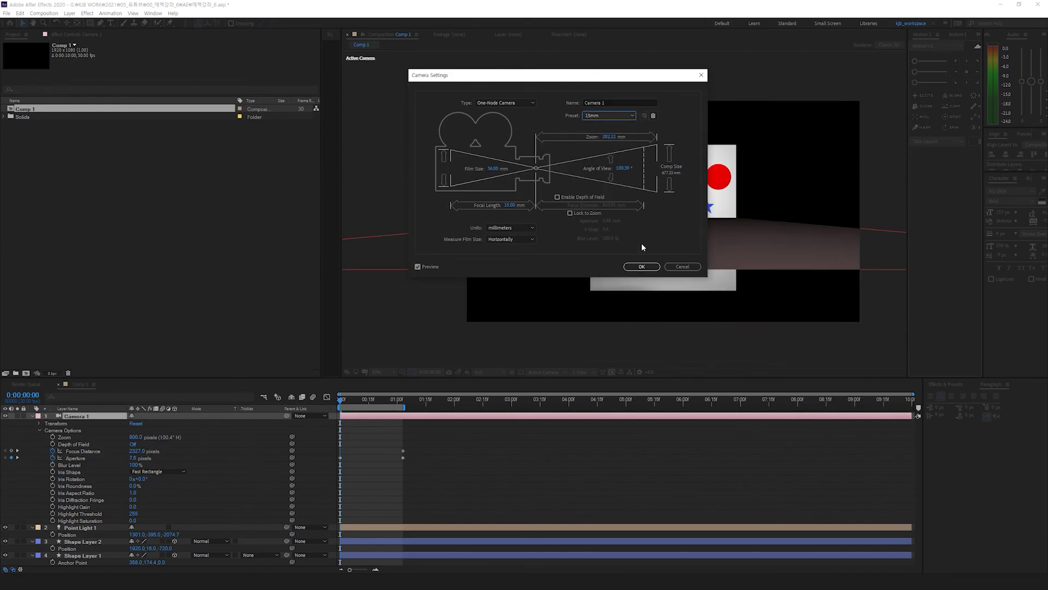
click(683, 266)
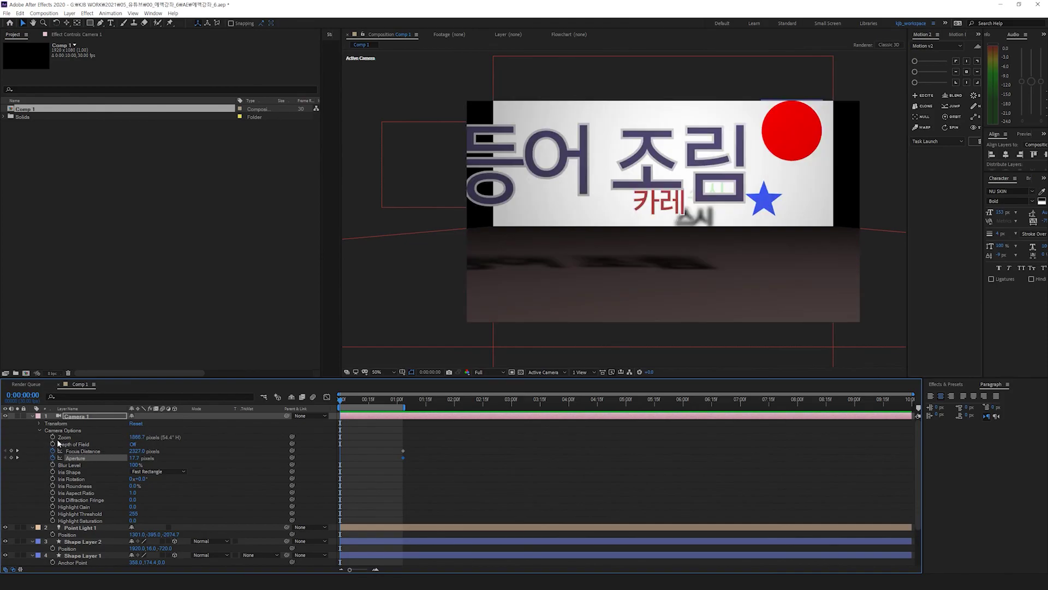
Step: Set a keyframe for Camera 1's Zoom, show only the animated properties, and shift the Zoom keyframe to 0:00:01:03
click(60, 437)
key(u)
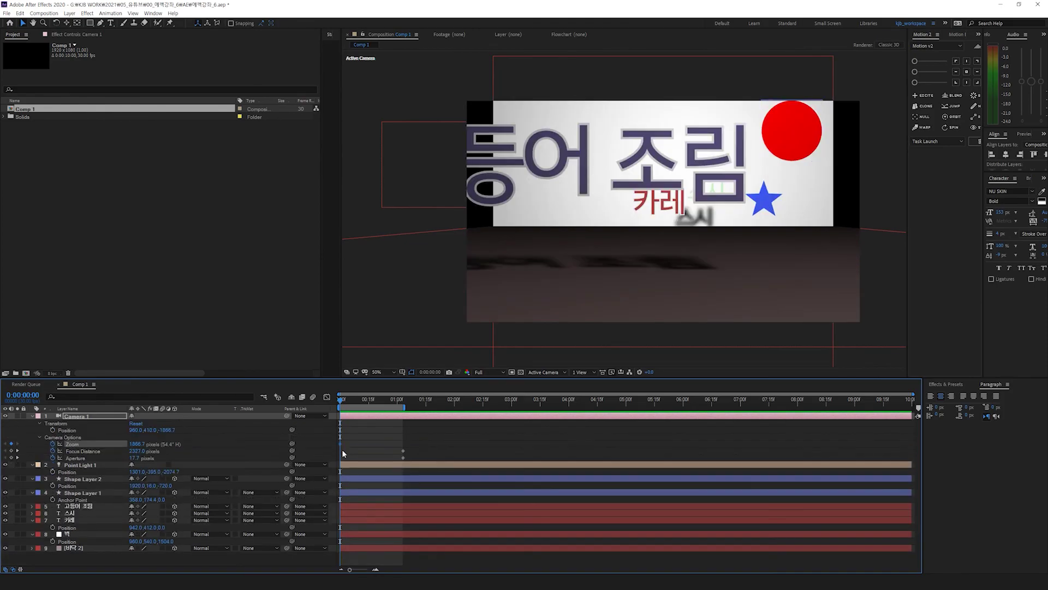
double_click(403, 443)
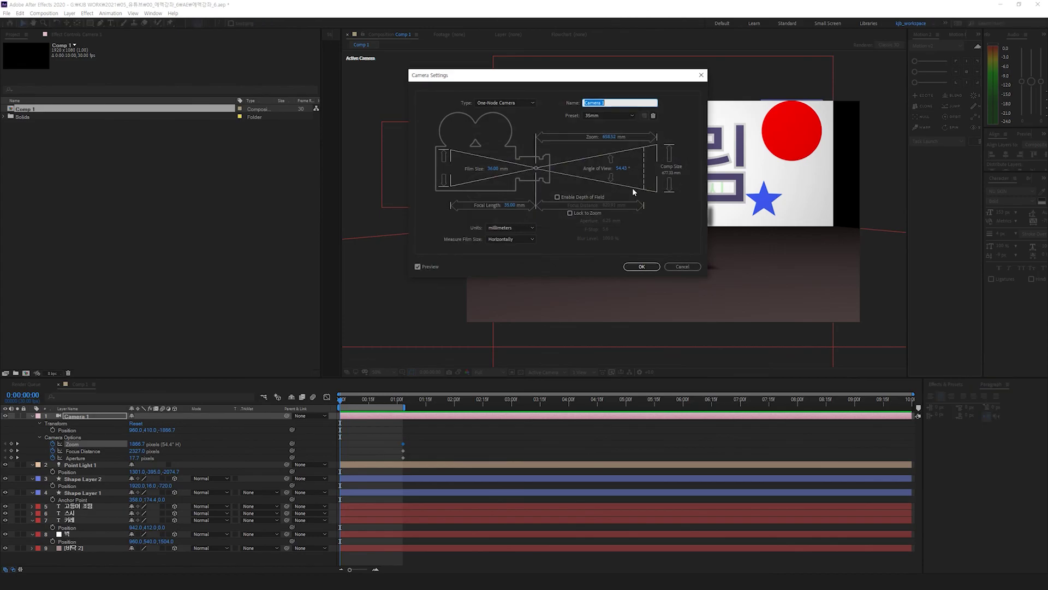
Step: Apply the 15mm camera preset at 0:00:00:00 so that Zoom and Aperture are keyframed there
click(603, 116)
click(592, 146)
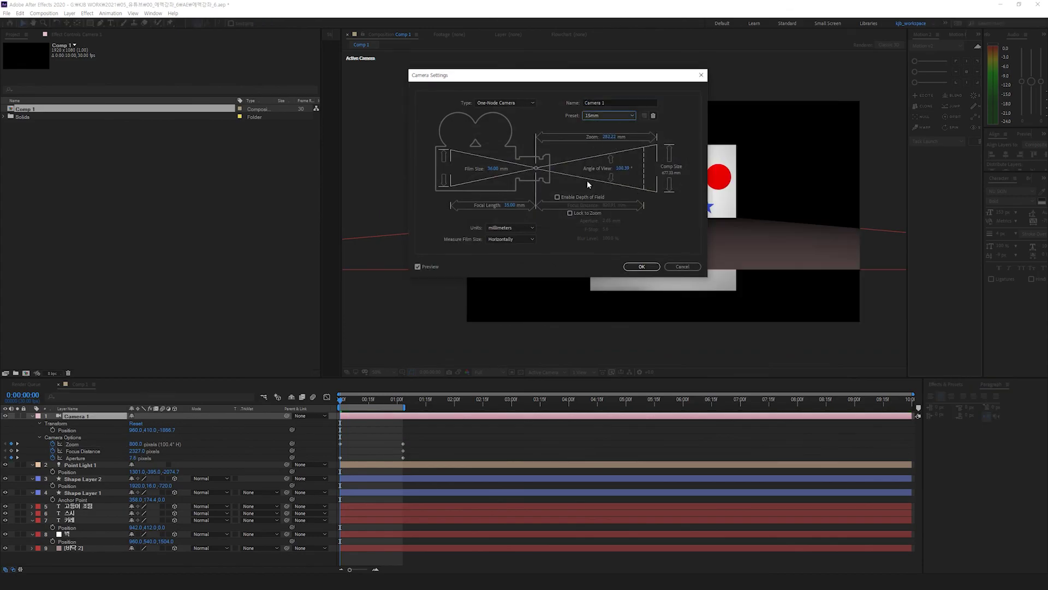
click(642, 267)
Step: Remove the Focus Distance animation and apply the 200mm camera preset at 0:00:01:03
click(399, 399)
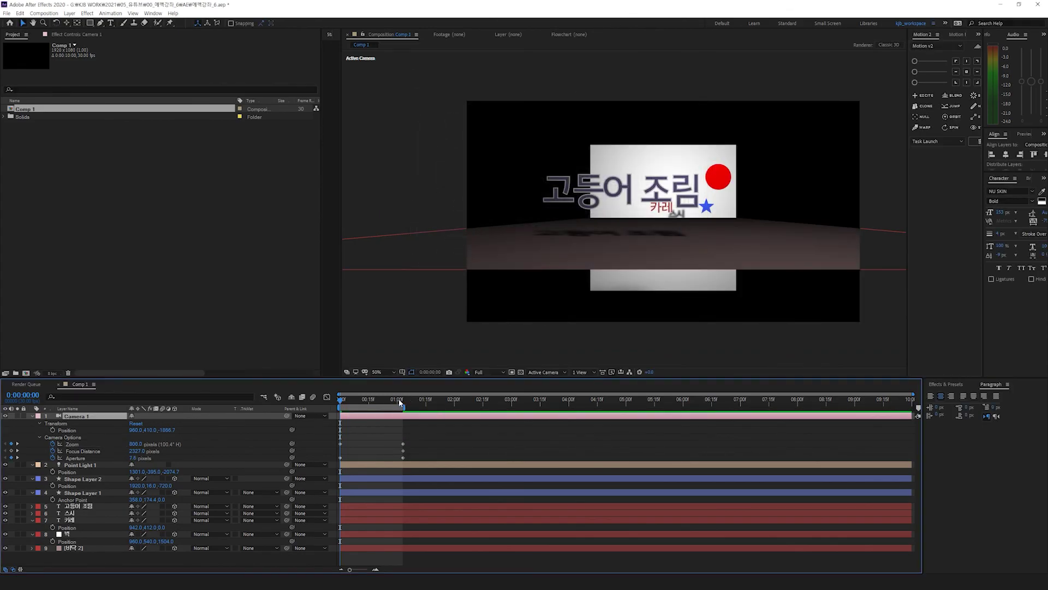
key(Page_Down)
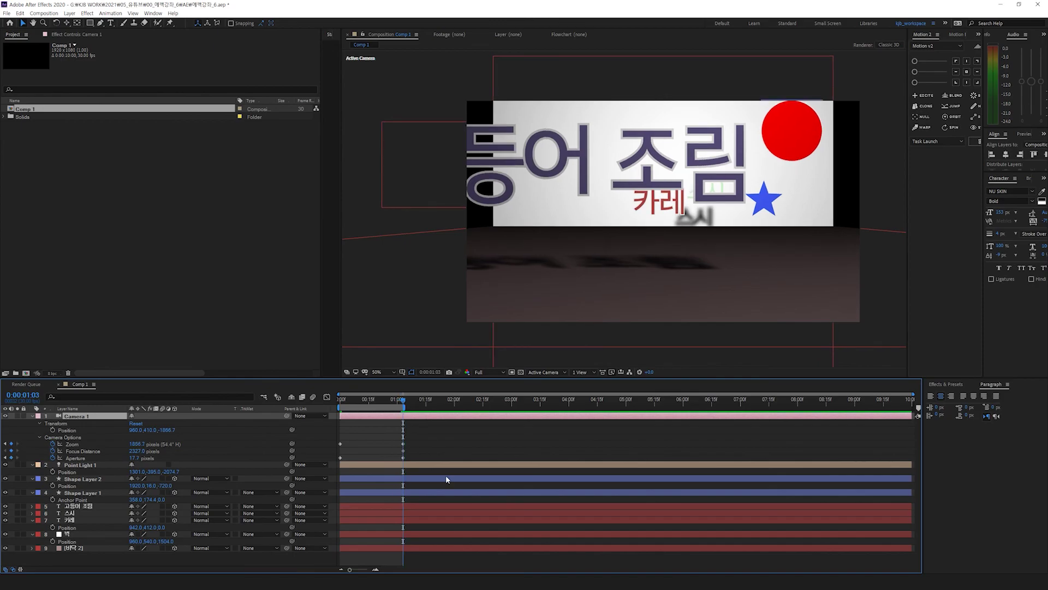
click(71, 451)
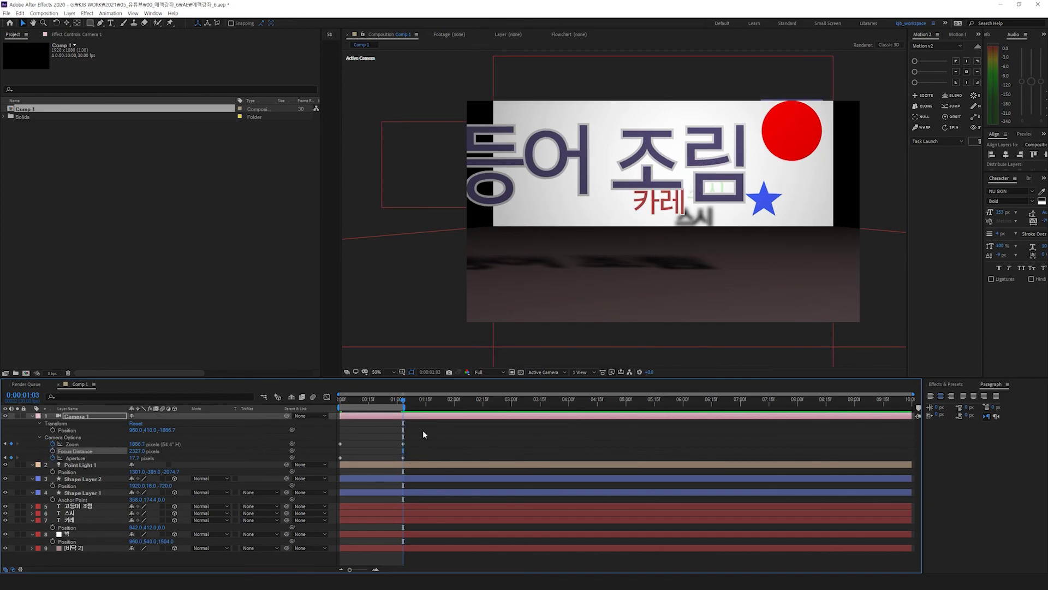
double_click(370, 415)
click(609, 115)
click(591, 209)
click(641, 266)
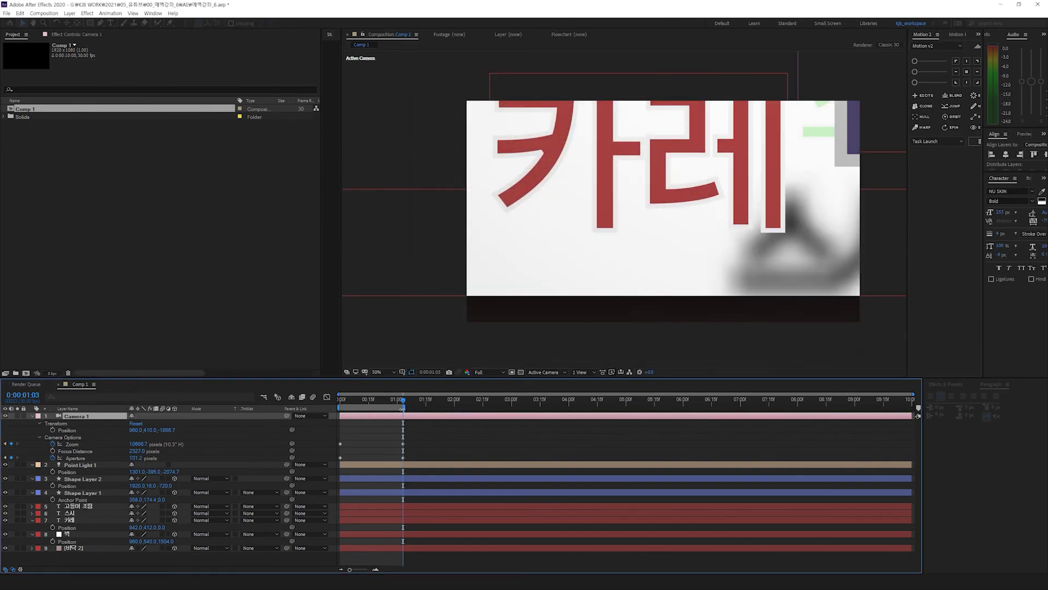
Step: Compare the camera's angle of view at the start and end of the zoom in the 4 Views layout, and restore 1 View
click(580, 372)
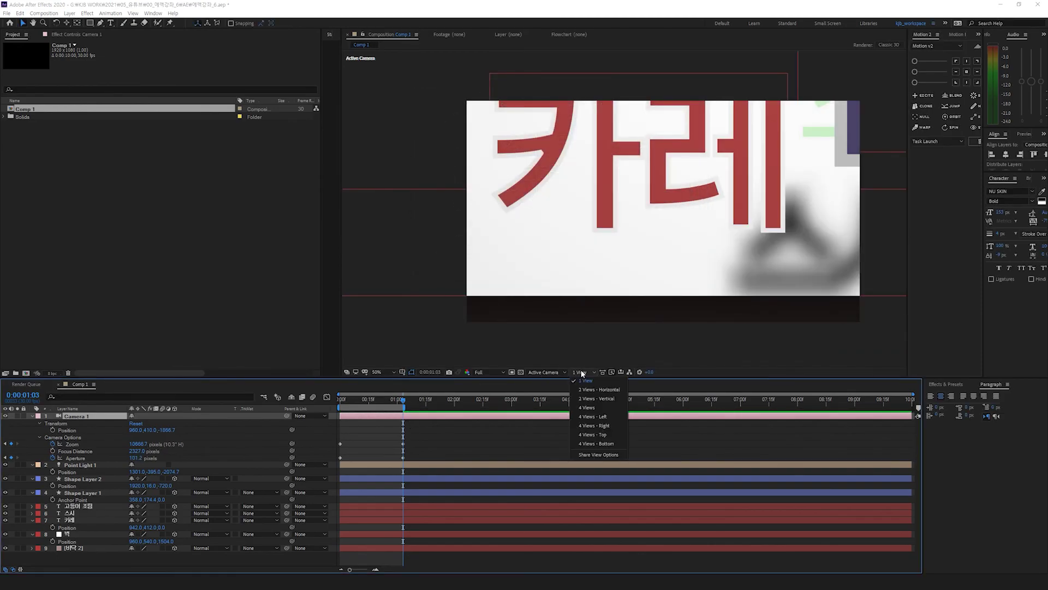
click(585, 417)
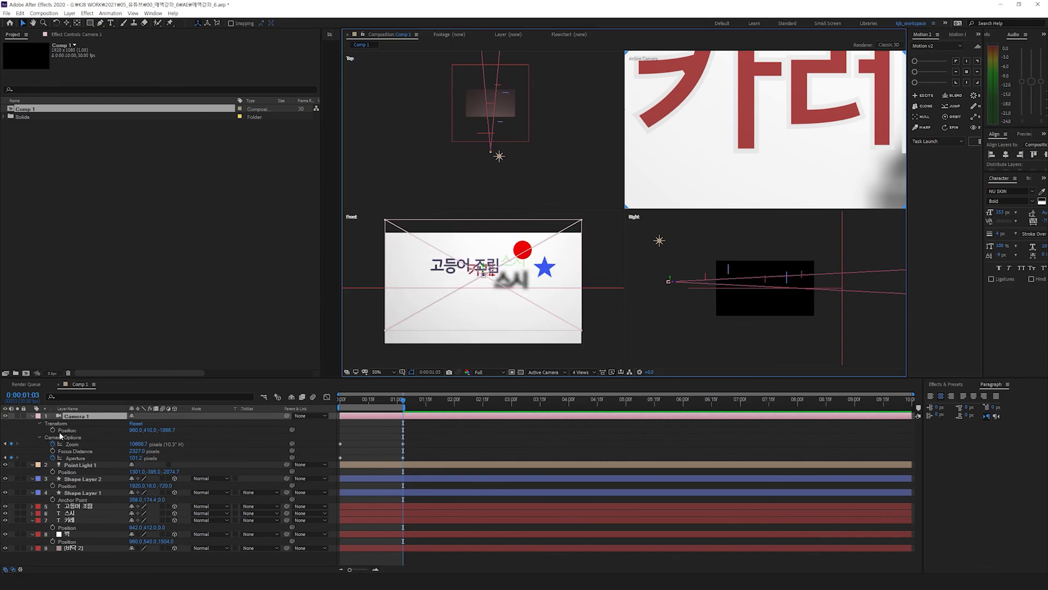
click(519, 133)
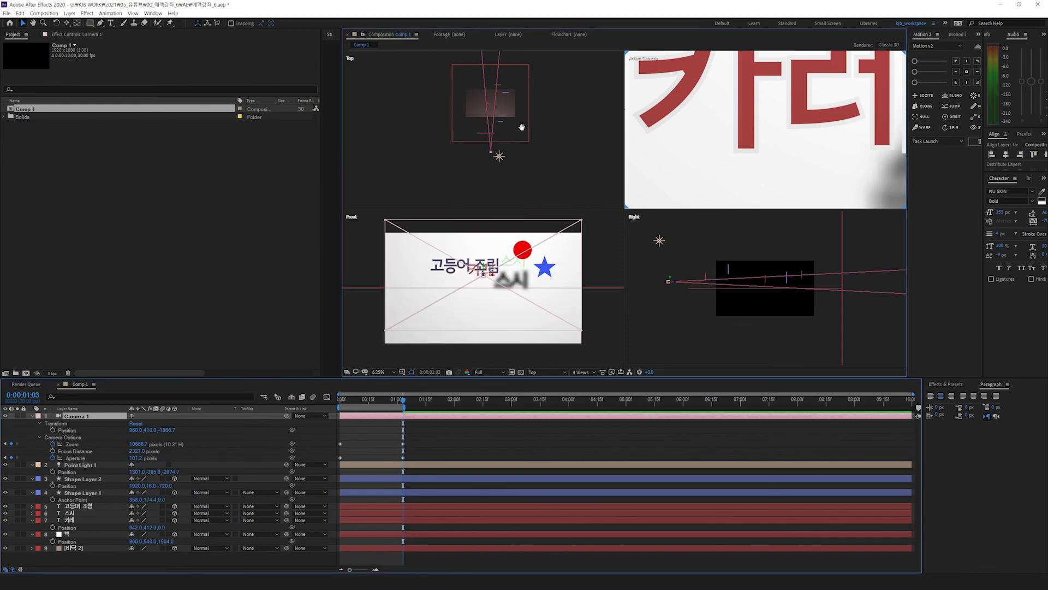
scroll(516, 158, up, 1)
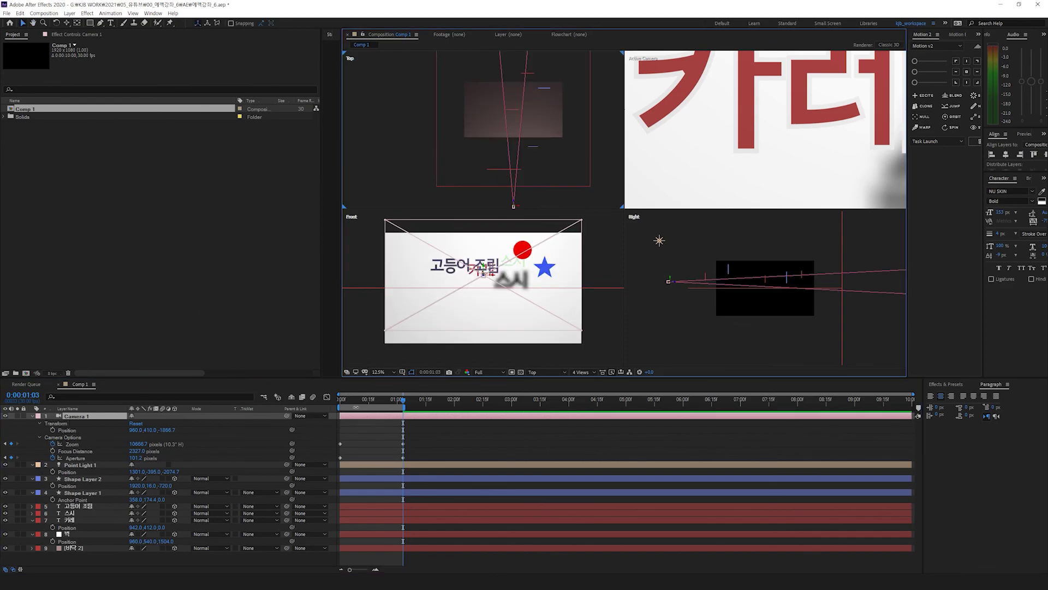
click(341, 400)
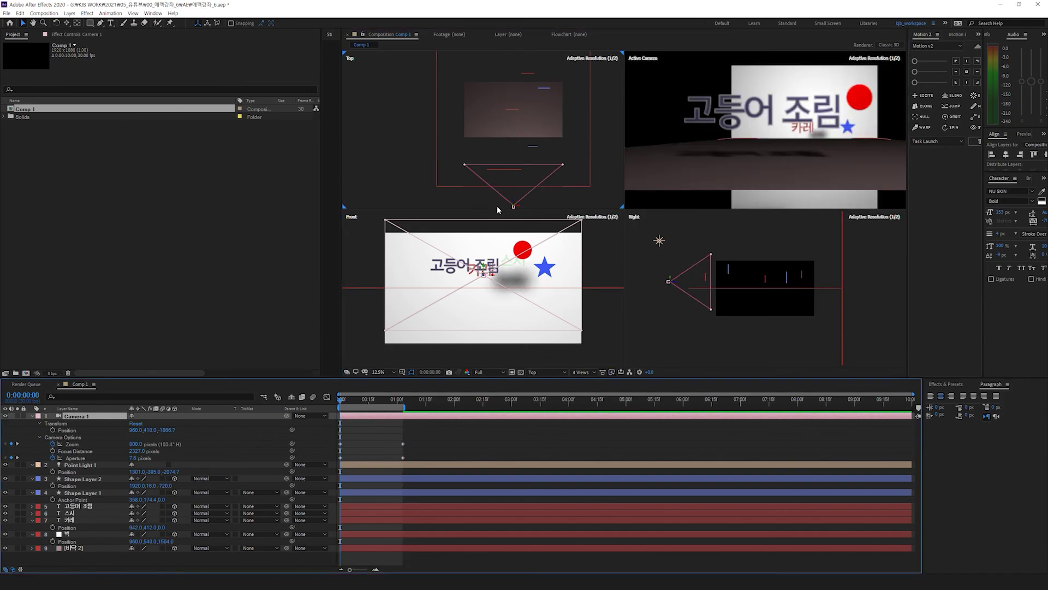
click(399, 399)
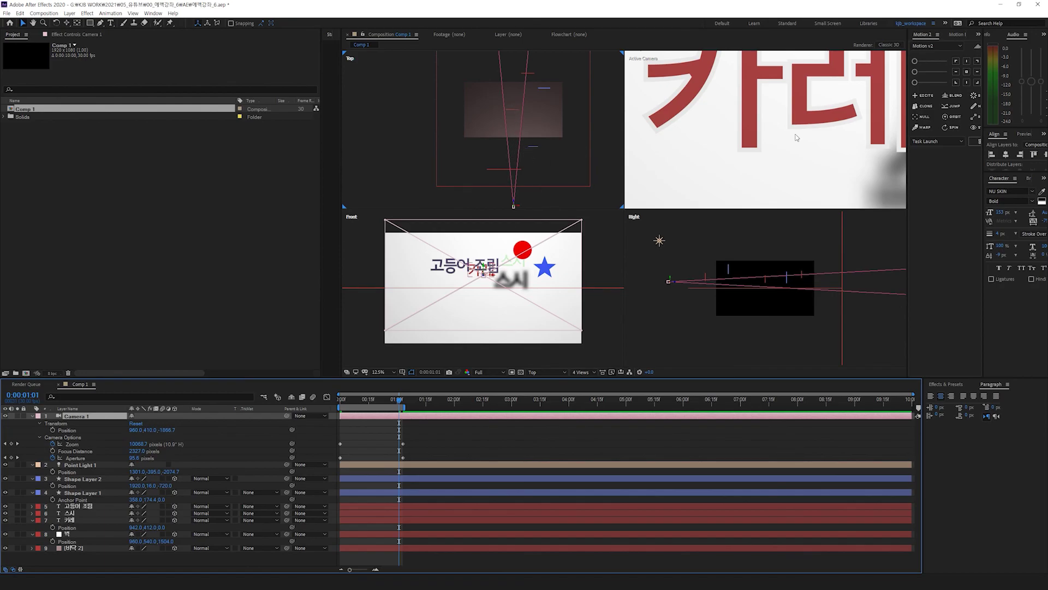
click(582, 371)
click(586, 381)
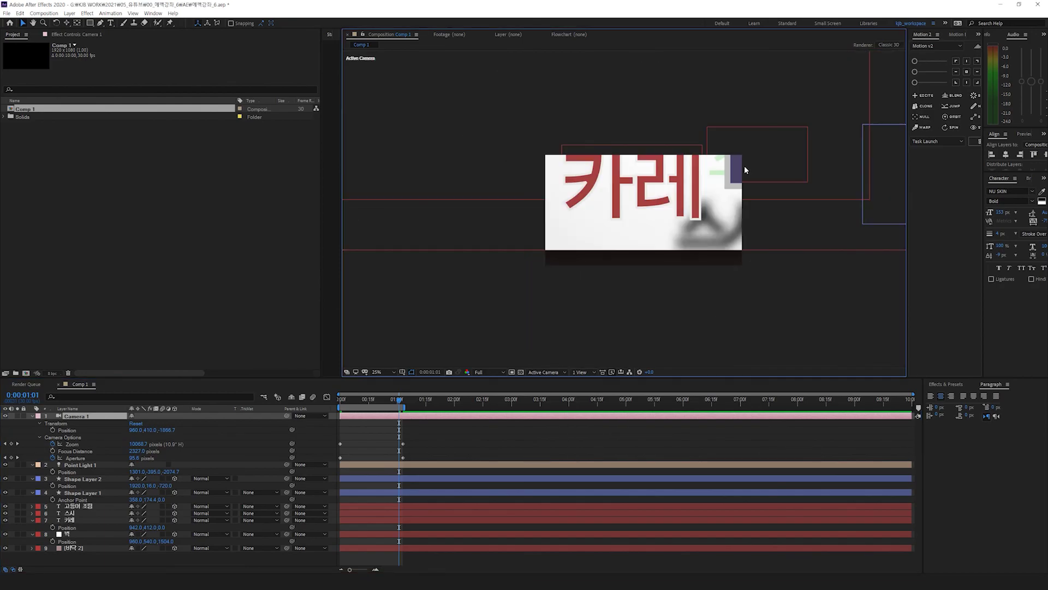
Step: At the start of the timeline, move the 고등어 조림 text slightly up and to the left in the scene
drag(348, 399, 340, 399)
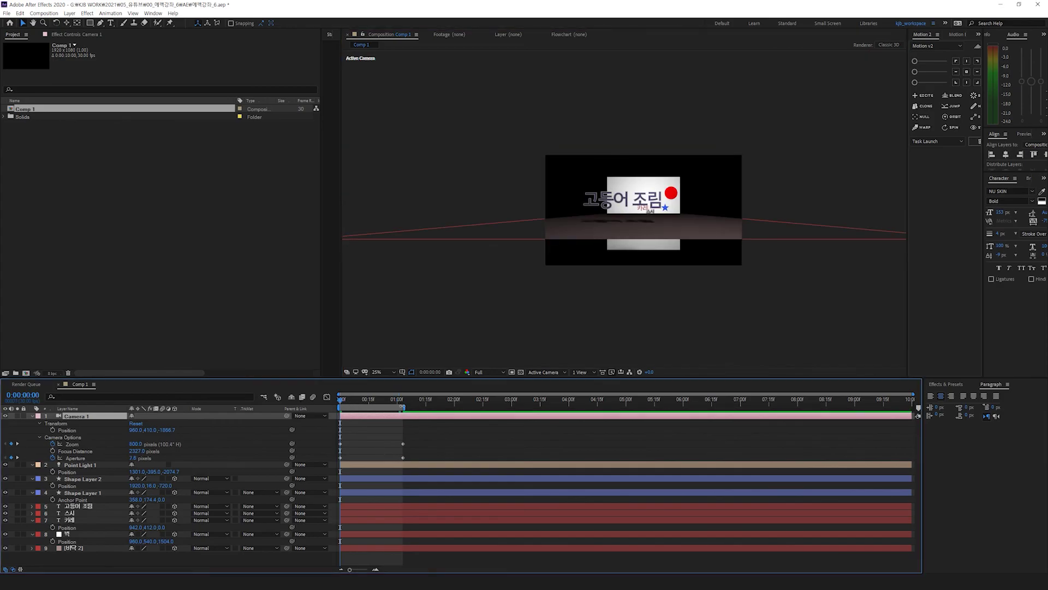
drag(404, 406, 402, 407)
scroll(651, 203, up, 2)
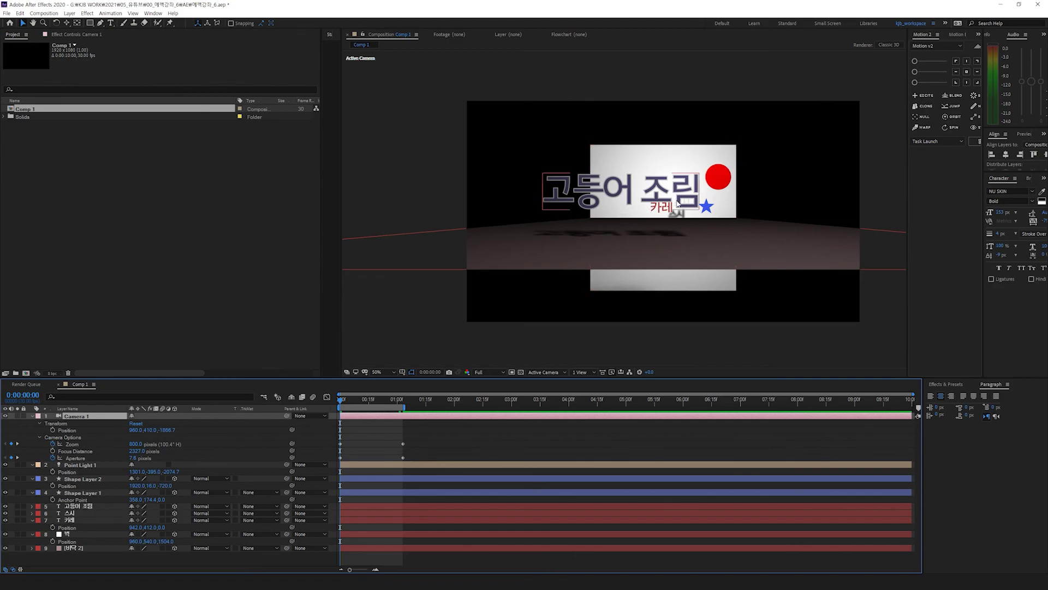
click(648, 198)
mouse_move(626, 189)
mouse_down()
mouse_move(635, 192)
mouse_move(619, 195)
mouse_up()
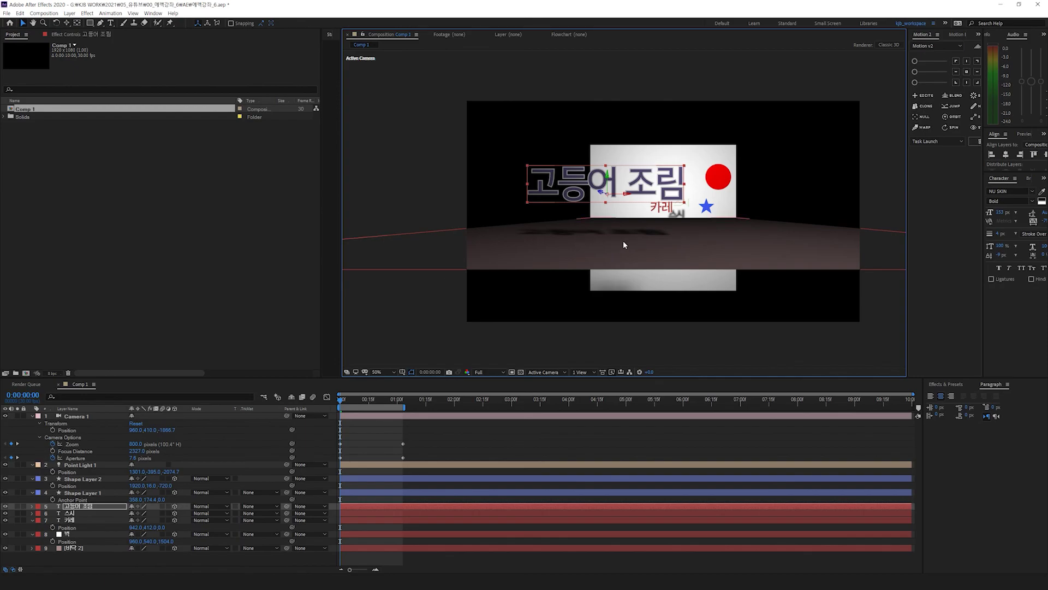
Step: Preview the zoom animation and set a keyframe for Camera 1's Position at 0:00:00:00
click(477, 434)
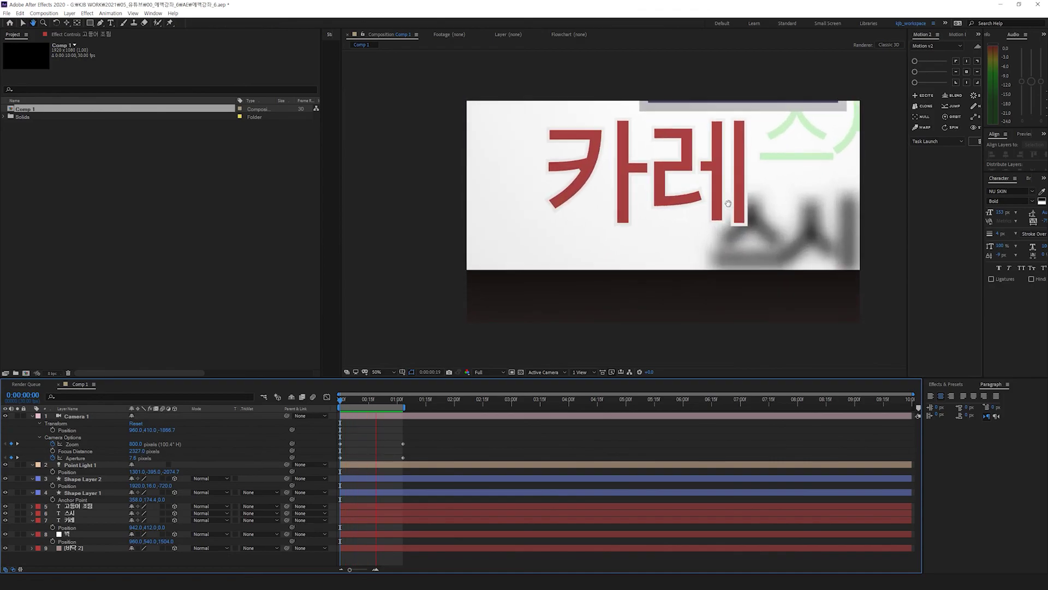
drag(376, 398, 335, 408)
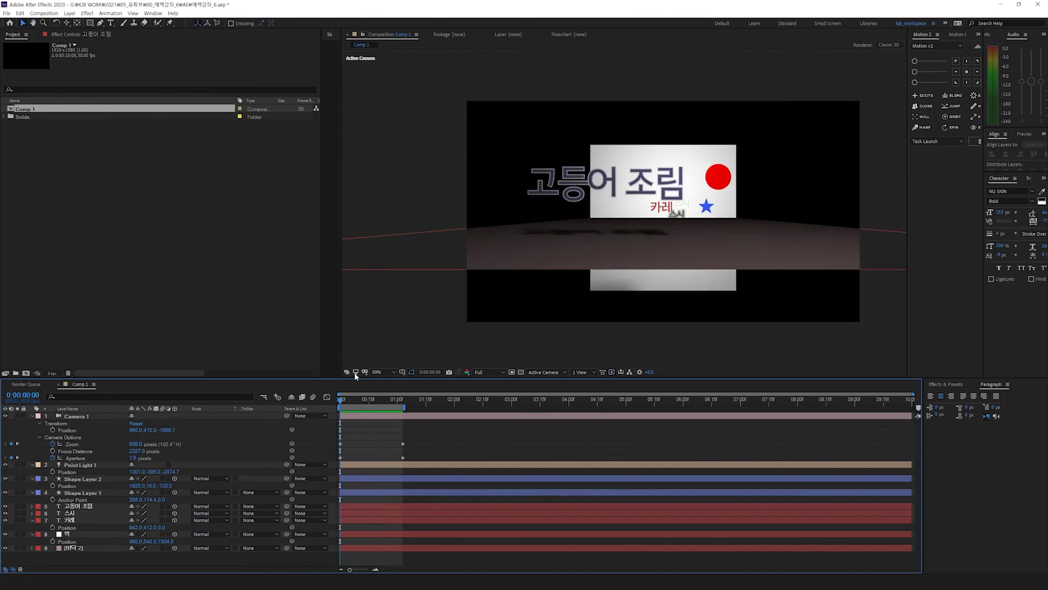
click(52, 431)
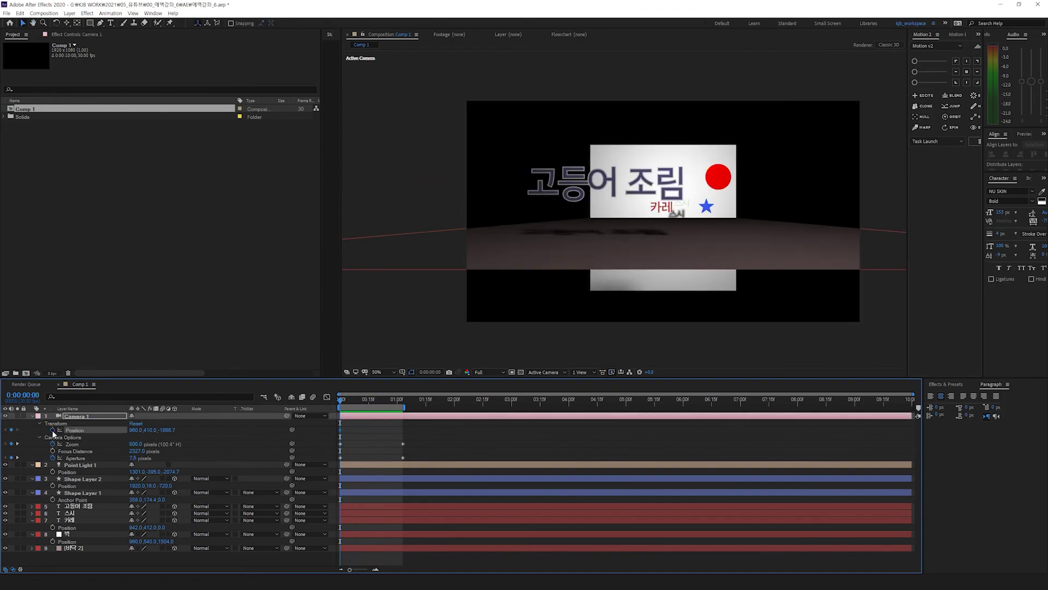
Step: At 0:00:00:00, set Camera 1's Z Position to -321.7 and display the title/action safe guides in the composition view
drag(170, 433, 789, 405)
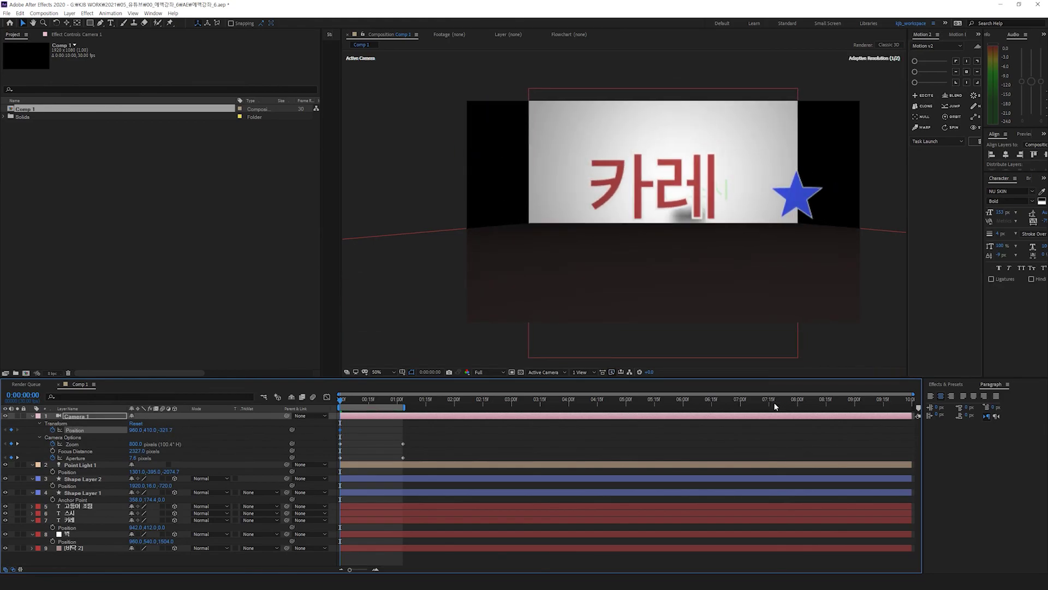
click(402, 372)
click(430, 381)
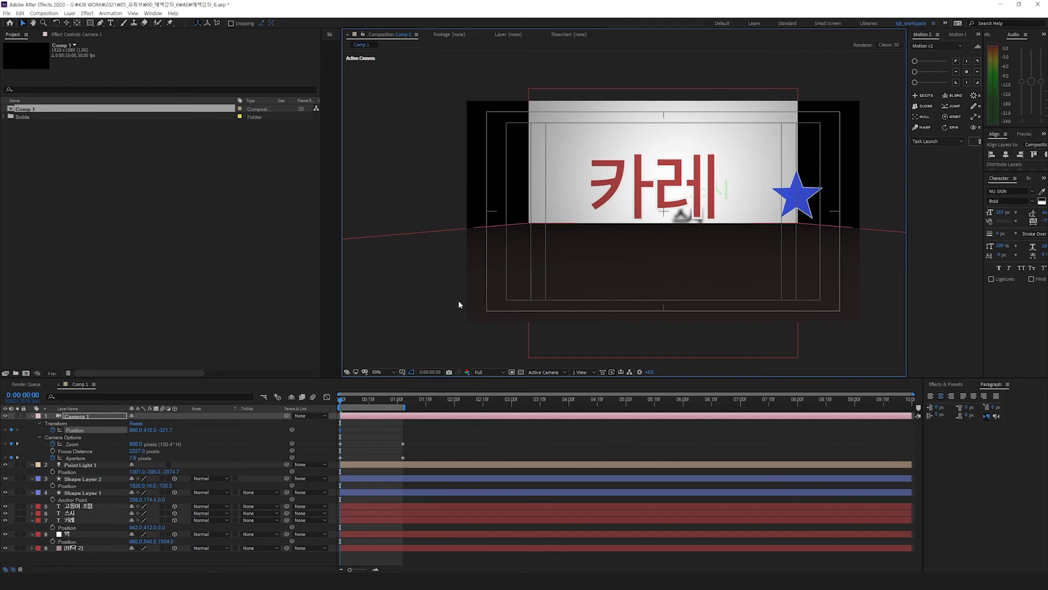
Step: At 0:00:01:03, set Camera 1's Z Position to -4423.7, comparing the size of the 카레 text with the first keyframe
click(400, 403)
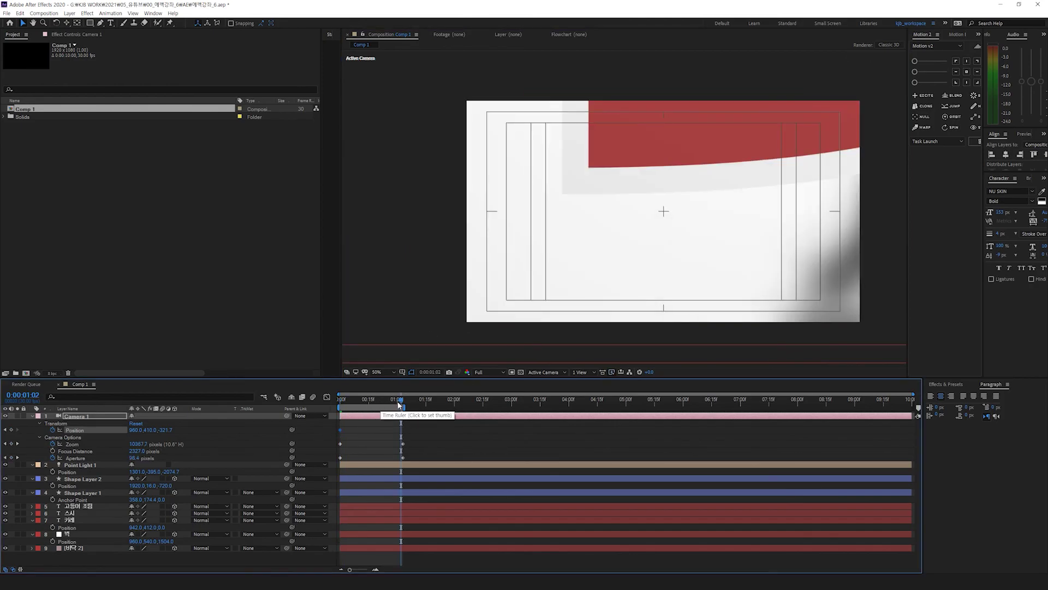
drag(403, 403, 407, 403)
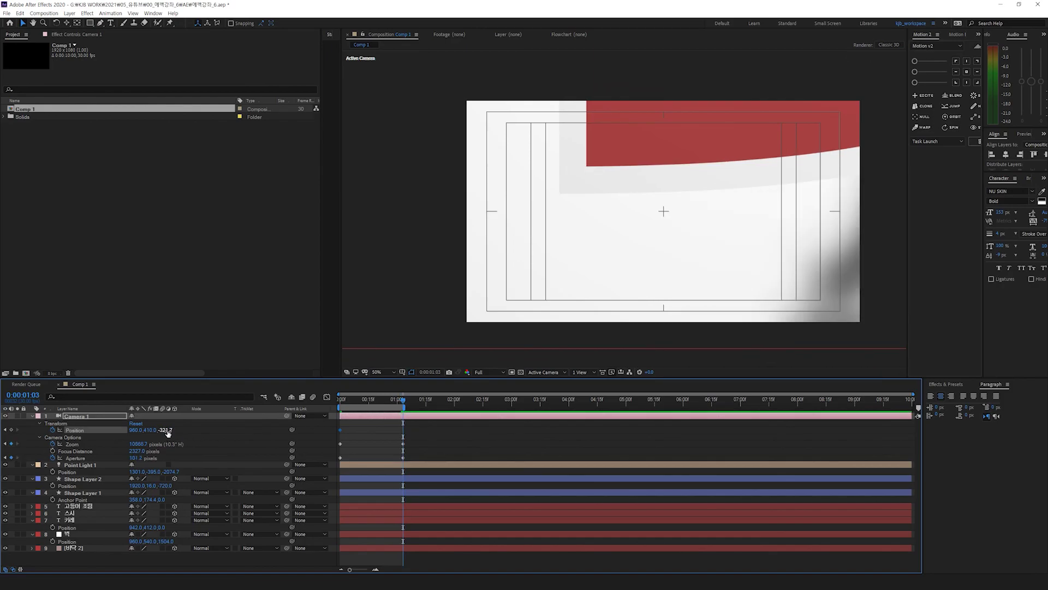
drag(167, 430, 1, 494)
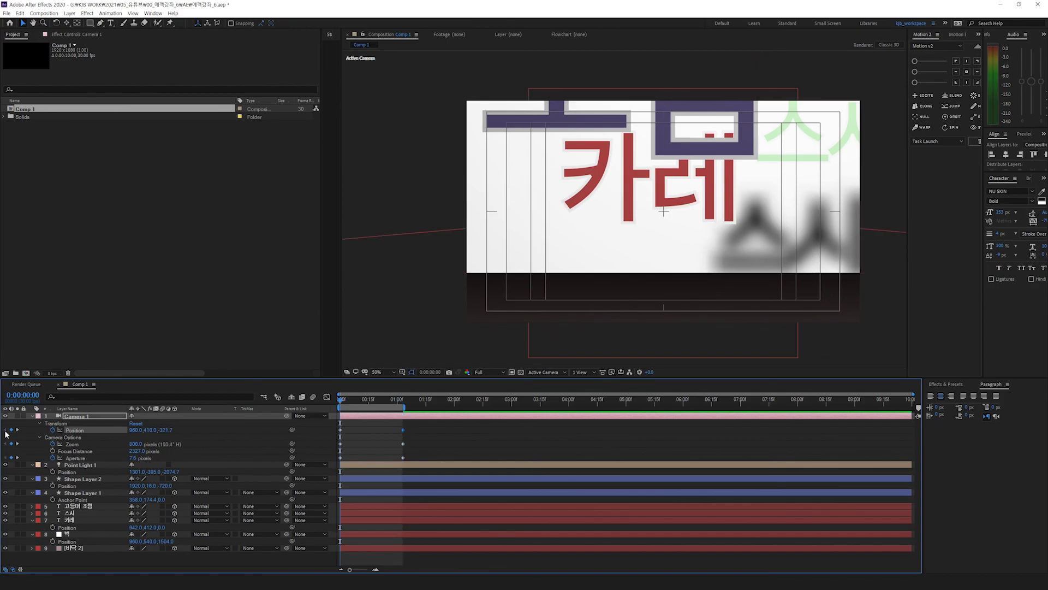
click(5, 430)
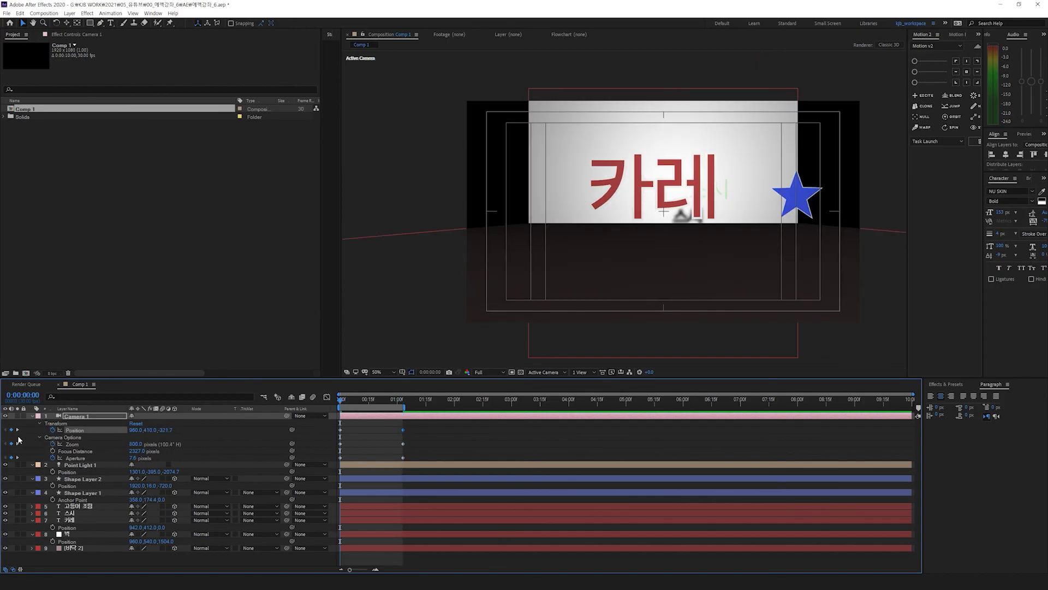
click(18, 431)
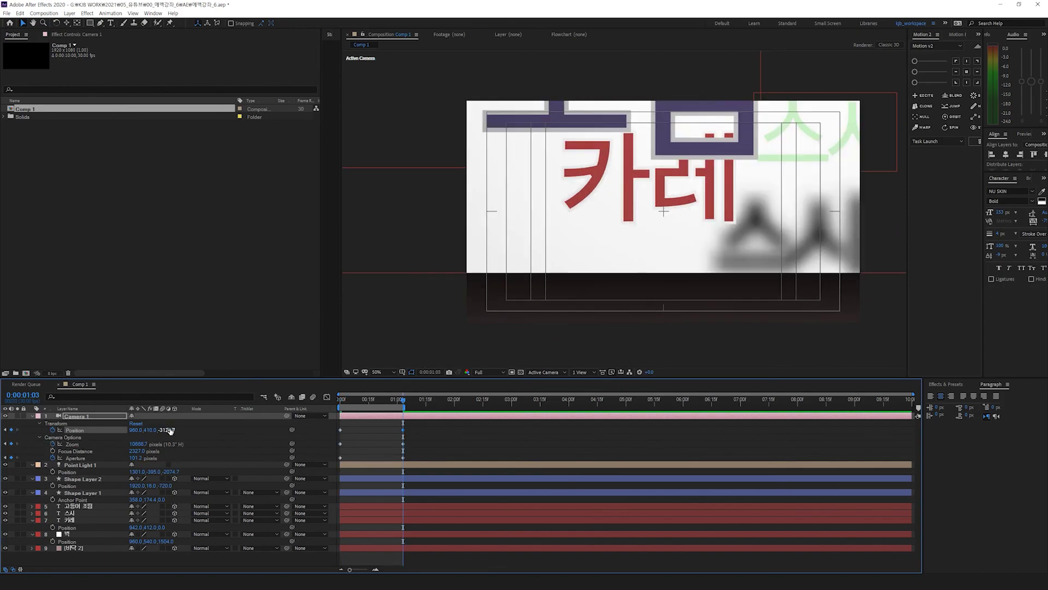
drag(170, 431, 5, 432)
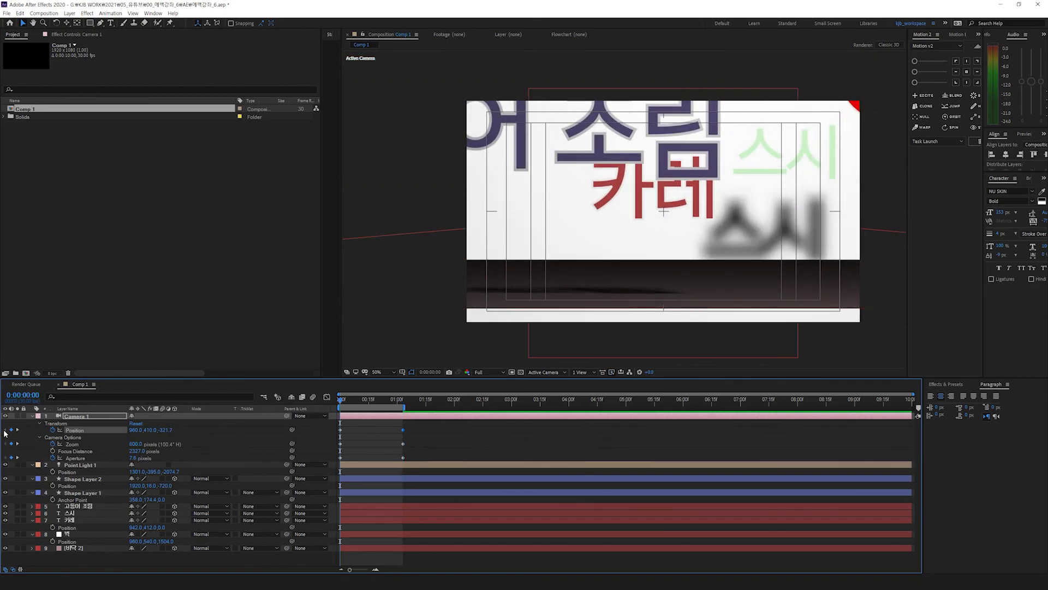
Step: At the first Position keyframe, show the rulers and place a vertical and a horizontal guide along the edges of the 카레 text
click(5, 430)
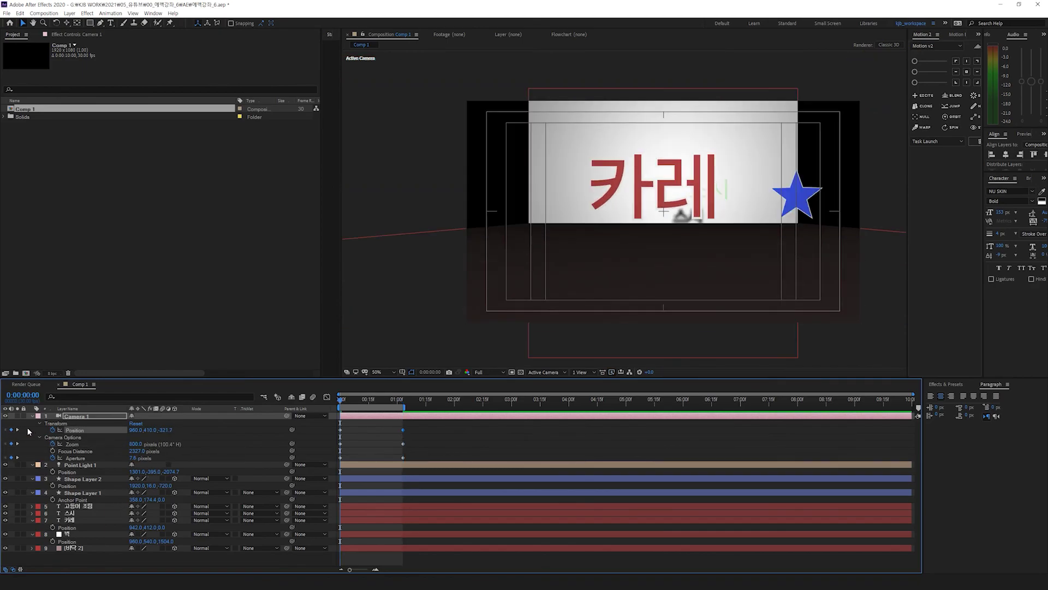
key(ctrl+r)
drag(344, 192, 594, 192)
drag(643, 53, 644, 156)
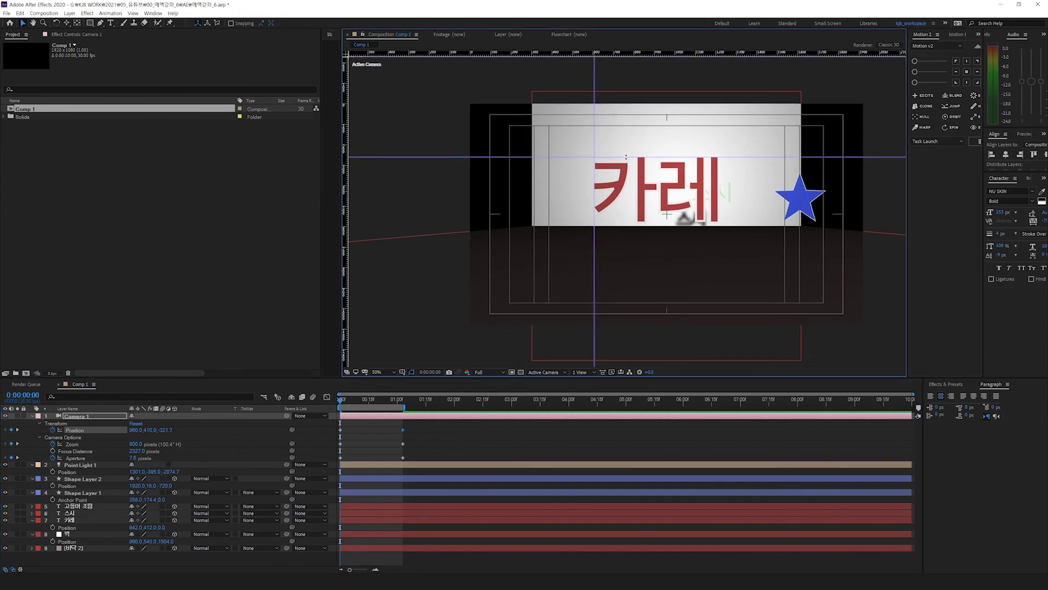
Step: Fine-tune Camera 1's Z Position to -4327.7 at 0:00:01:03 so 카레 matches the guides, and preview the animation from the start
click(19, 430)
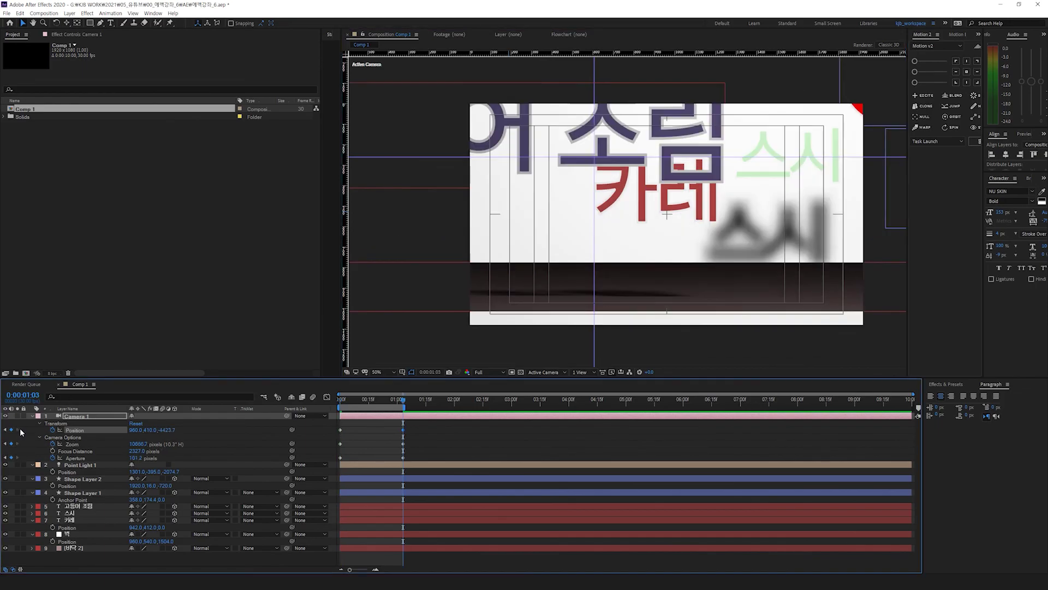
drag(174, 431, 214, 432)
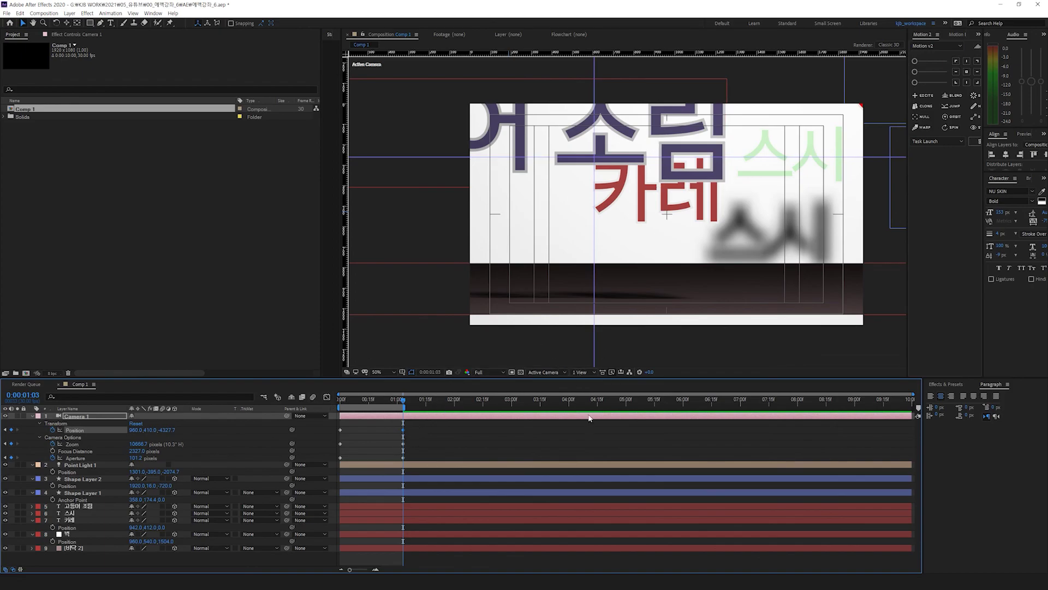
click(510, 438)
click(342, 403)
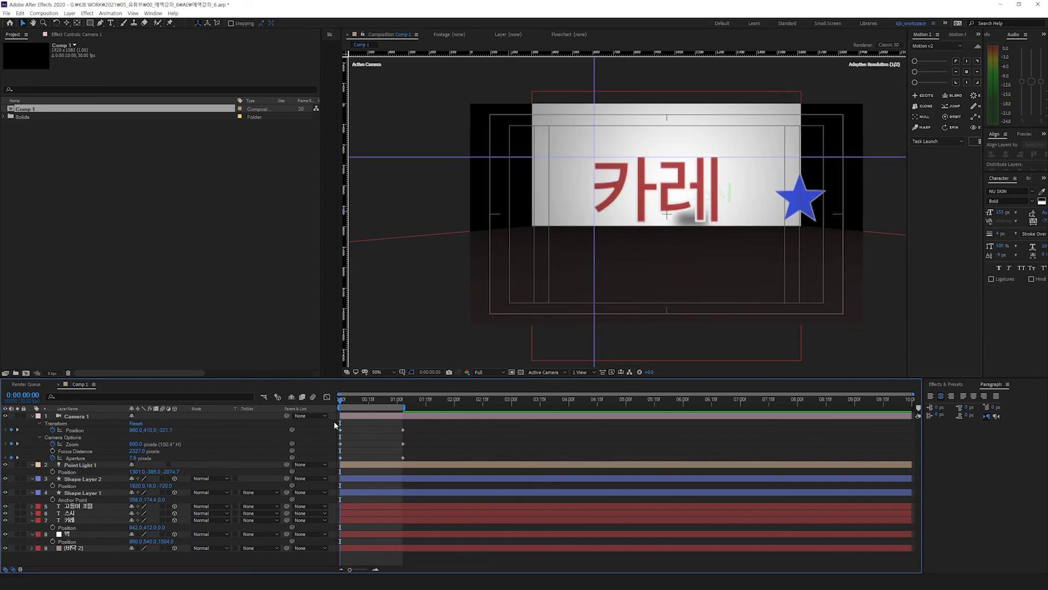
click(623, 190)
click(458, 450)
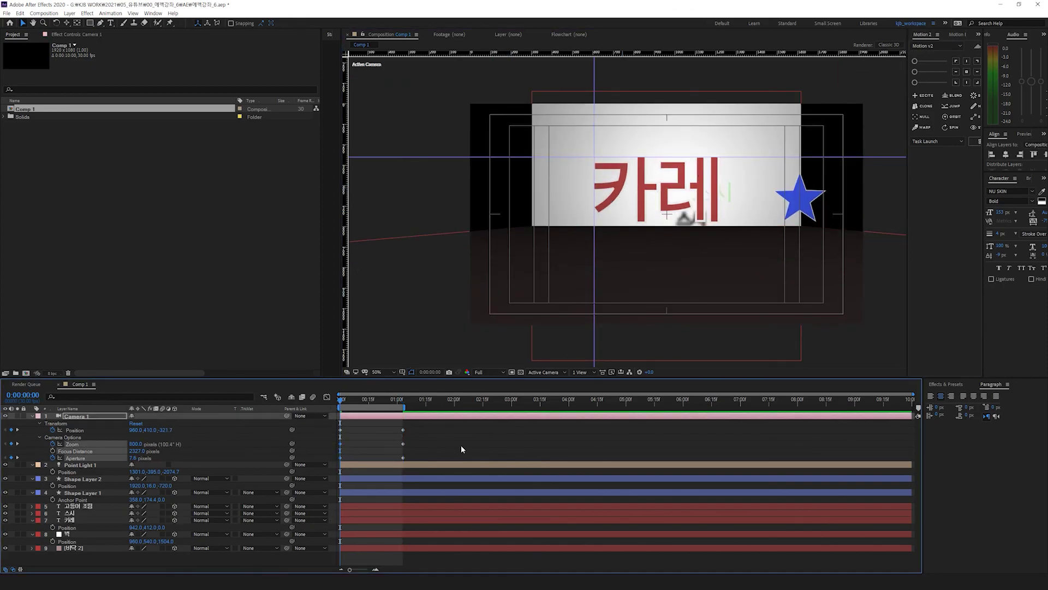
click(436, 445)
key(space)
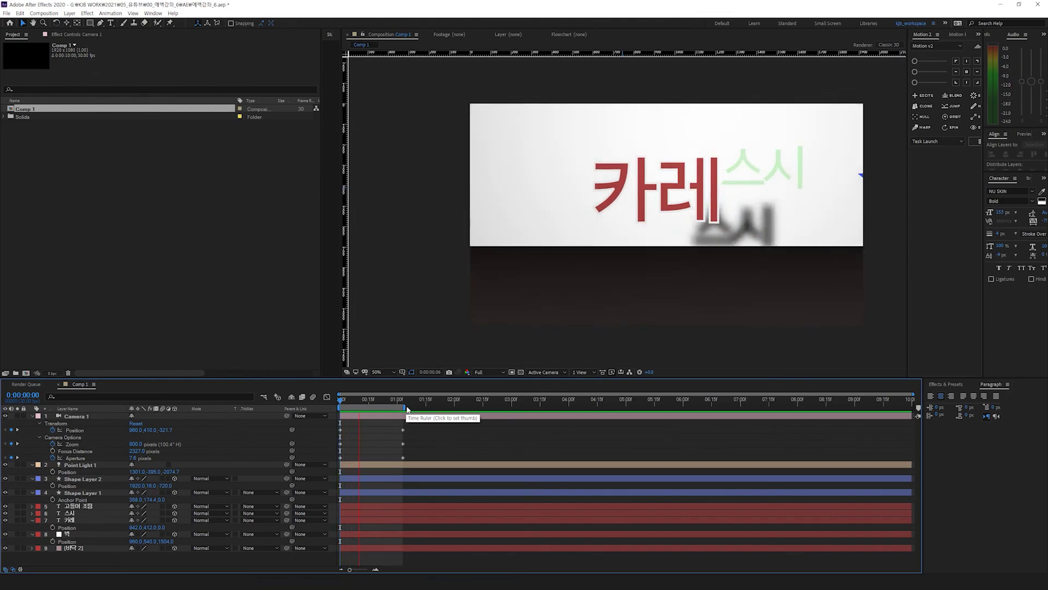
Step: Extend the work area, shift Camera 1's ending Position, Zoom and Aperture keyframes to 0:00:01:14, and preview the slower move
drag(405, 408, 426, 409)
drag(402, 462, 424, 430)
key(space)
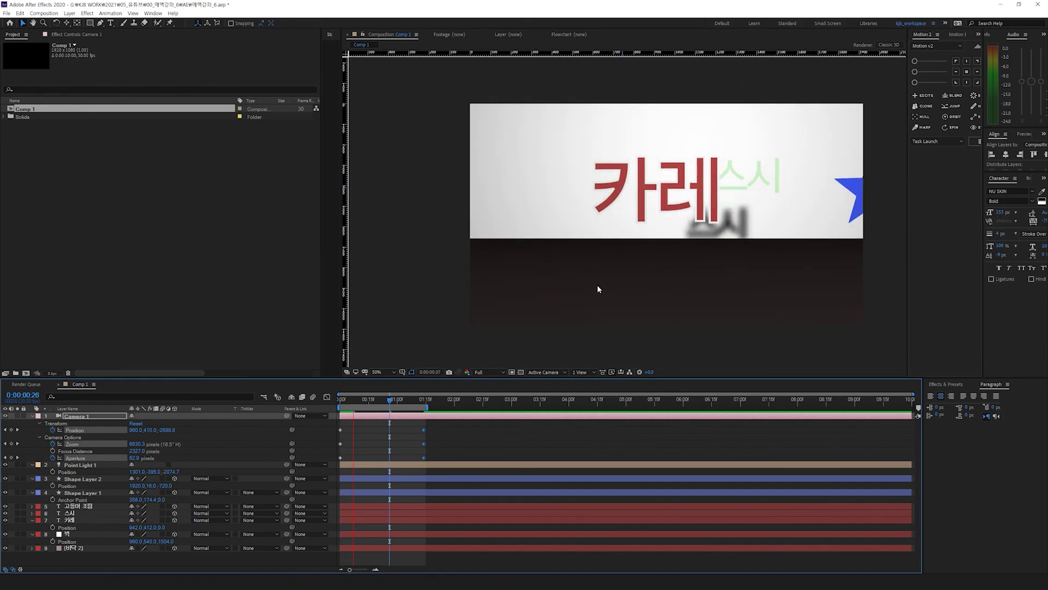
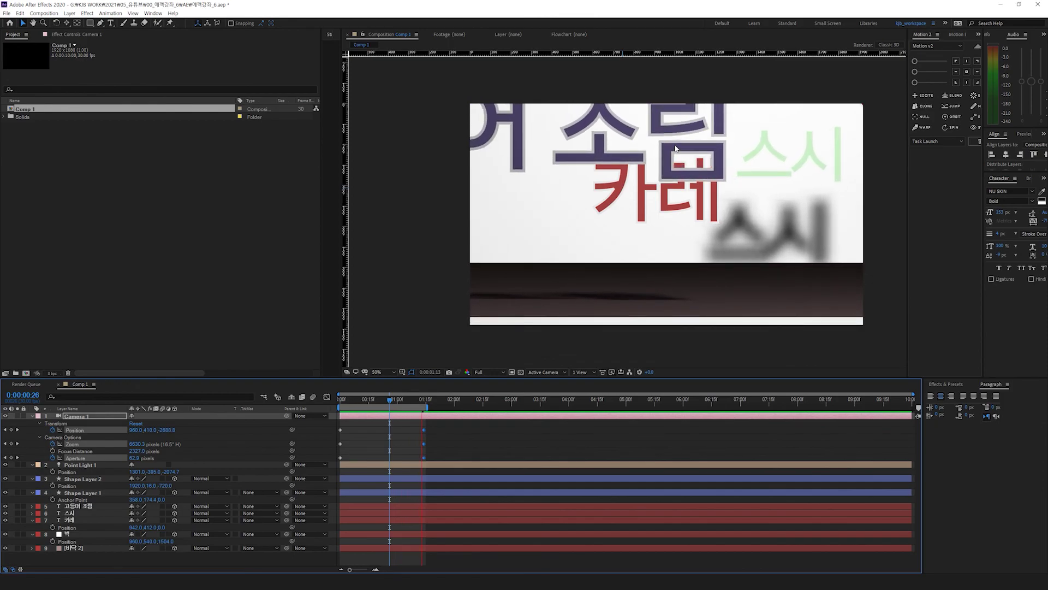
key(space)
Step: At 0:00:01:14, remove Camera 1's Position, Zoom and Aperture animation and review its Transform and Camera Options properties
key(End)
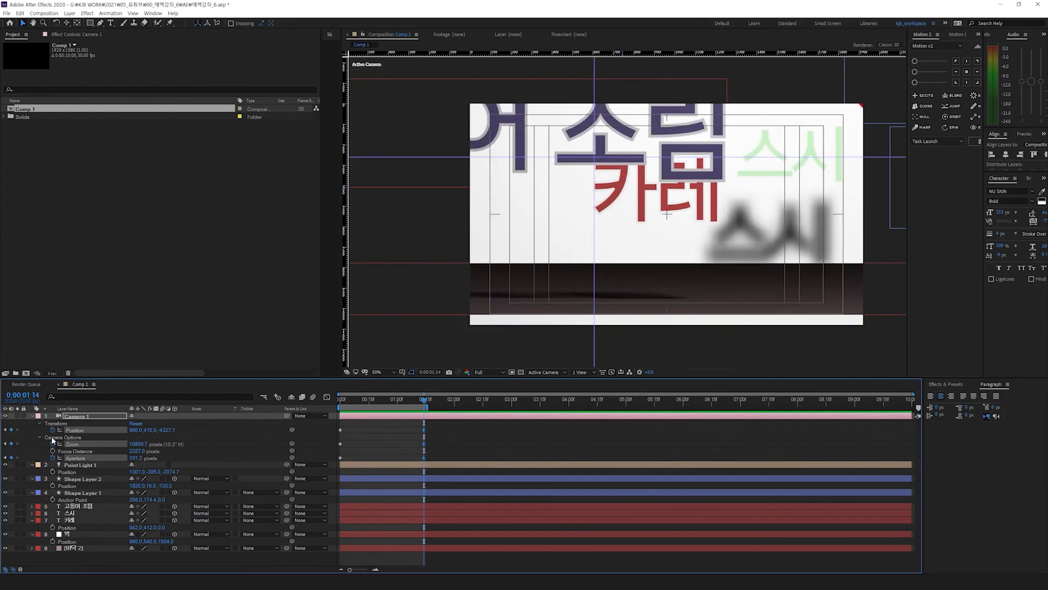
click(39, 437)
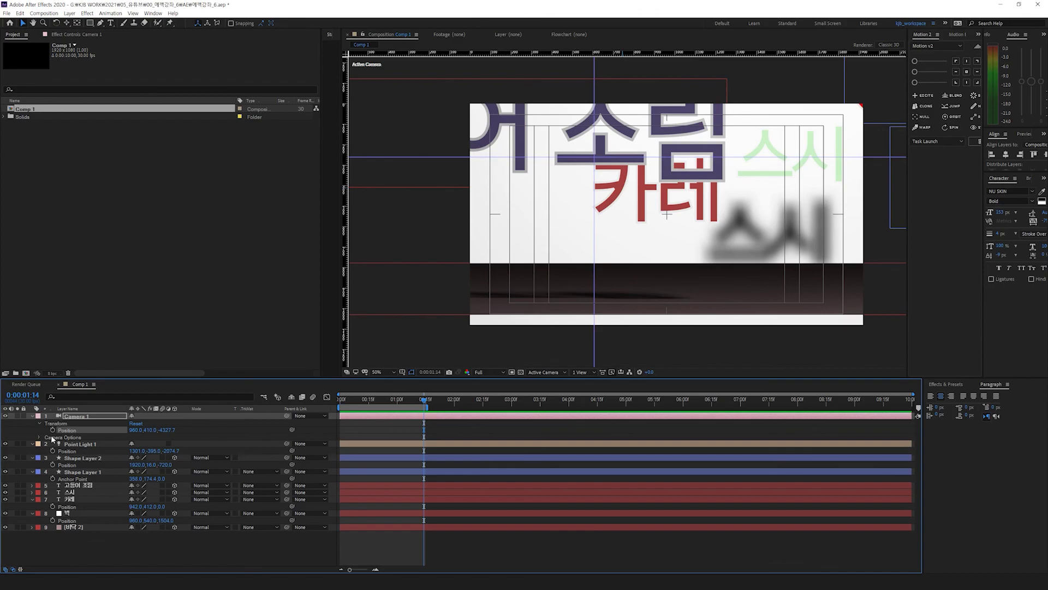
key(u)
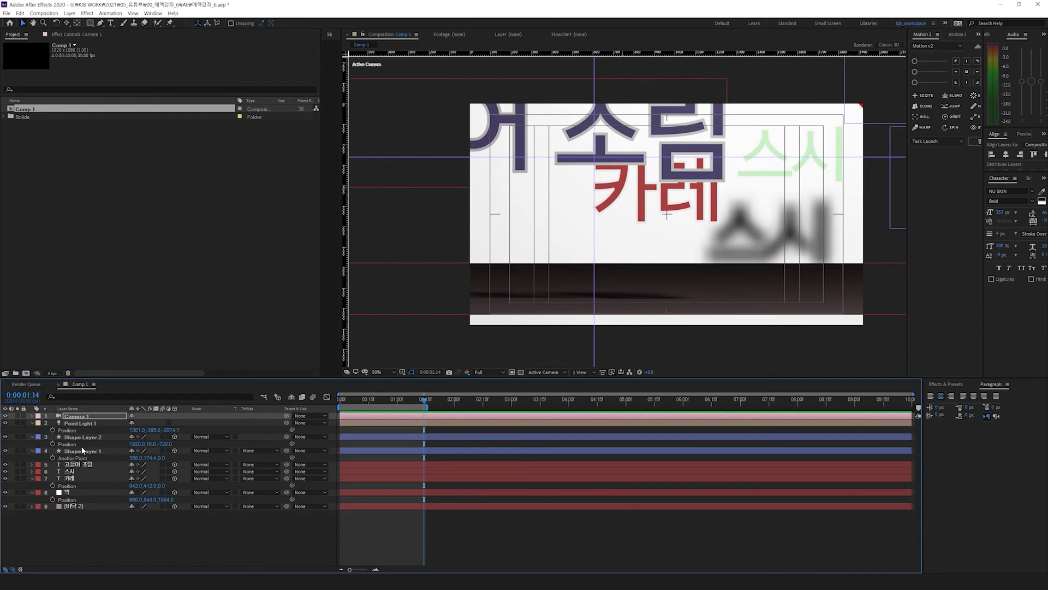
click(31, 417)
click(39, 423)
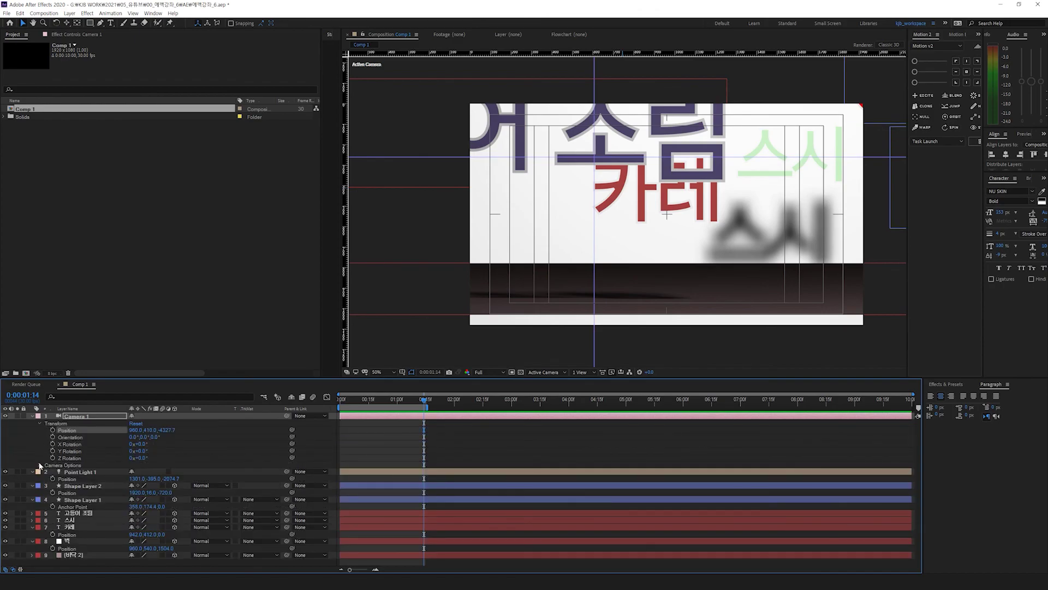
click(40, 462)
click(38, 465)
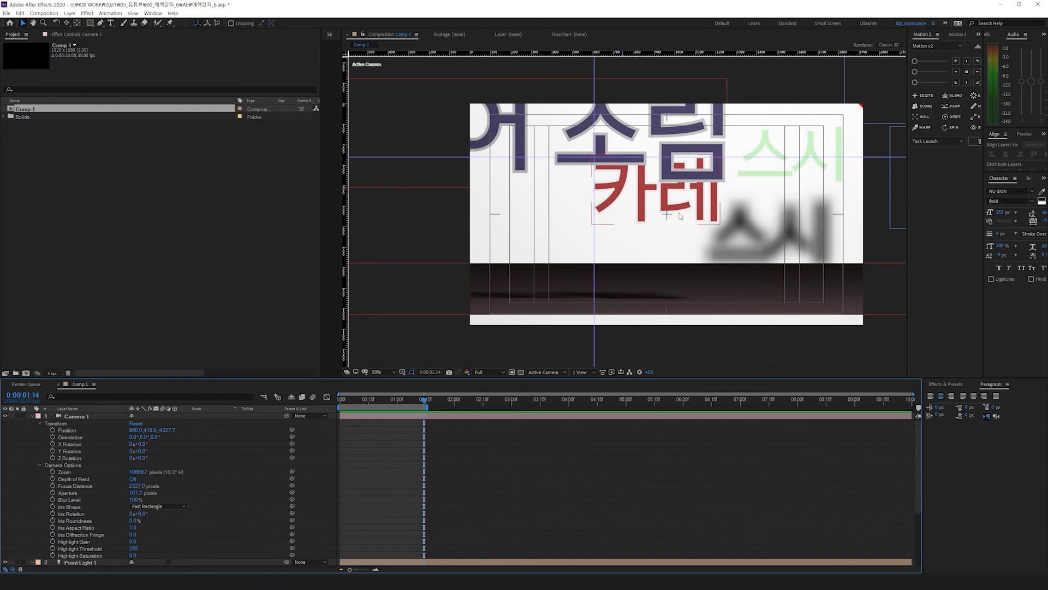
click(77, 417)
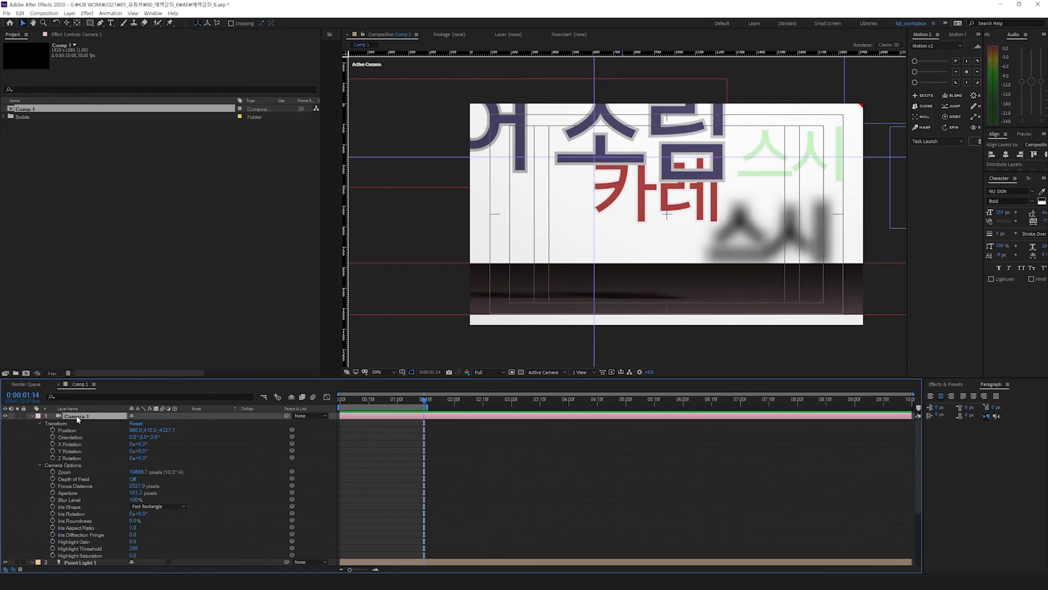
key(u)
Step: Create a null object as a 3D layer and parent Camera 1 to it
key(comma)
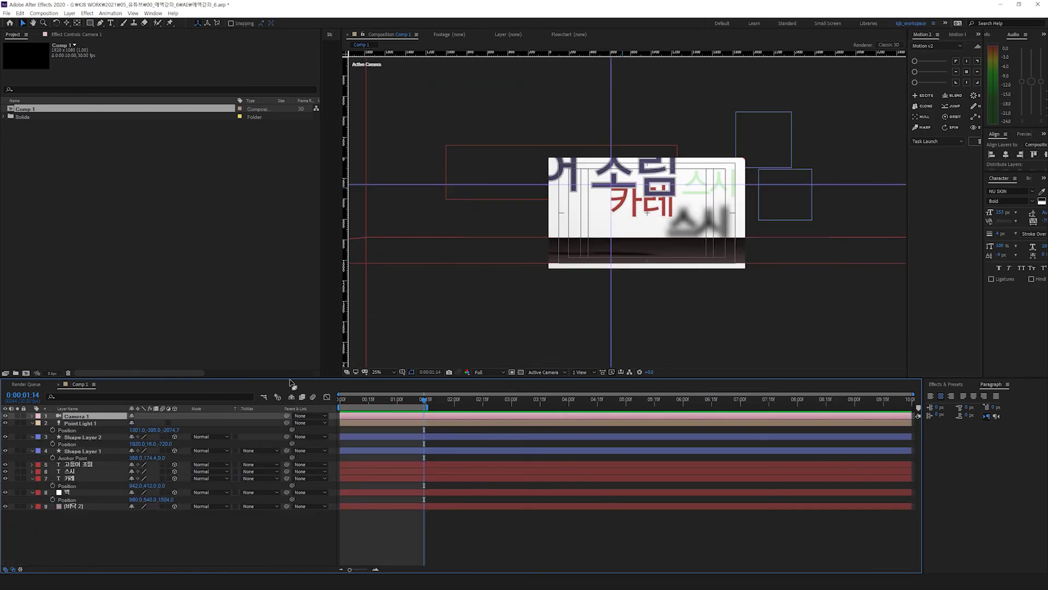
right_click(77, 532)
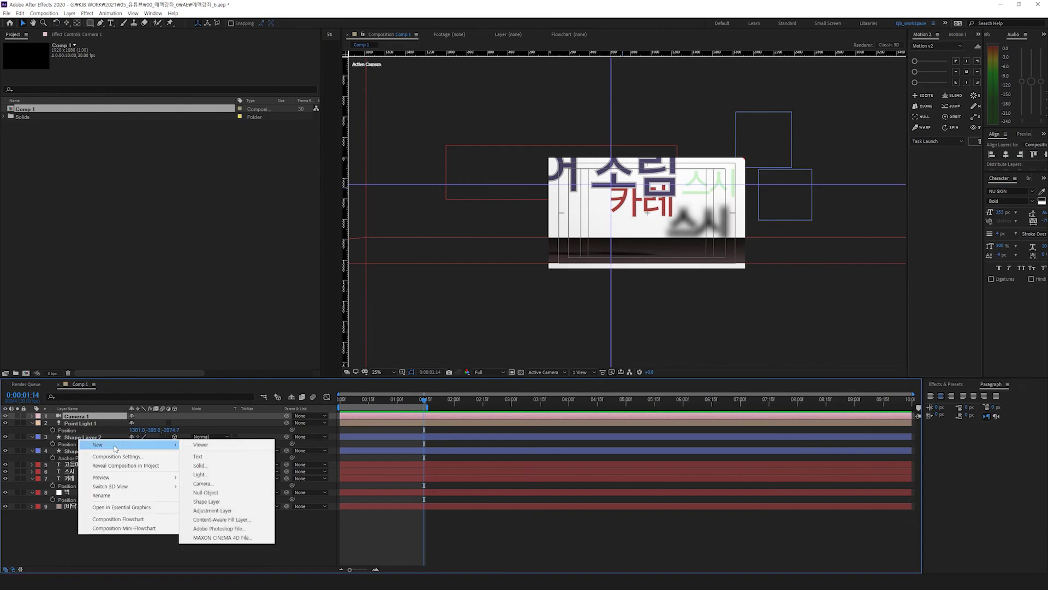
click(683, 303)
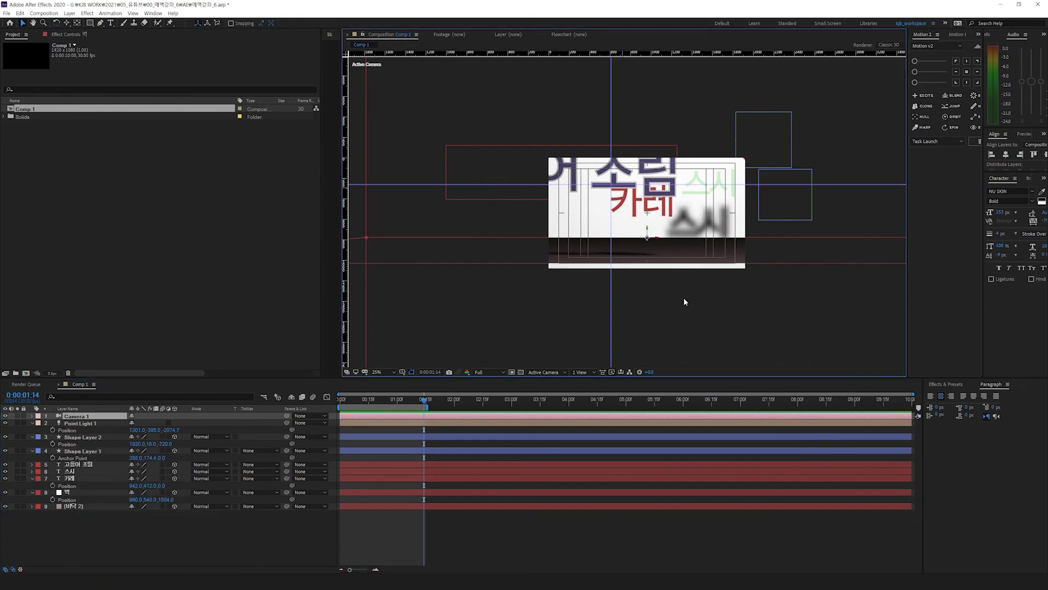
click(683, 304)
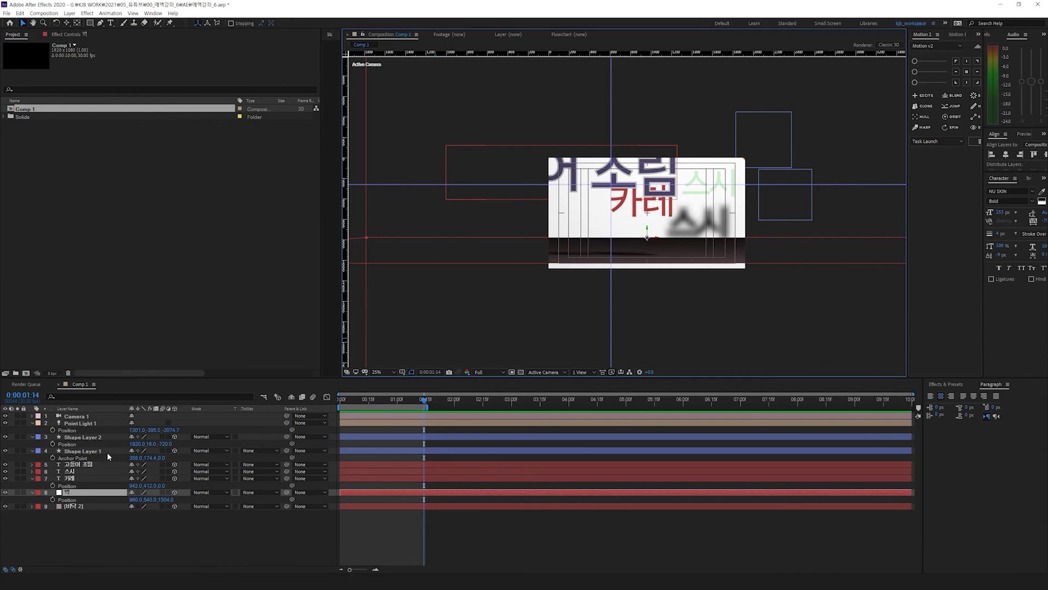
click(81, 417)
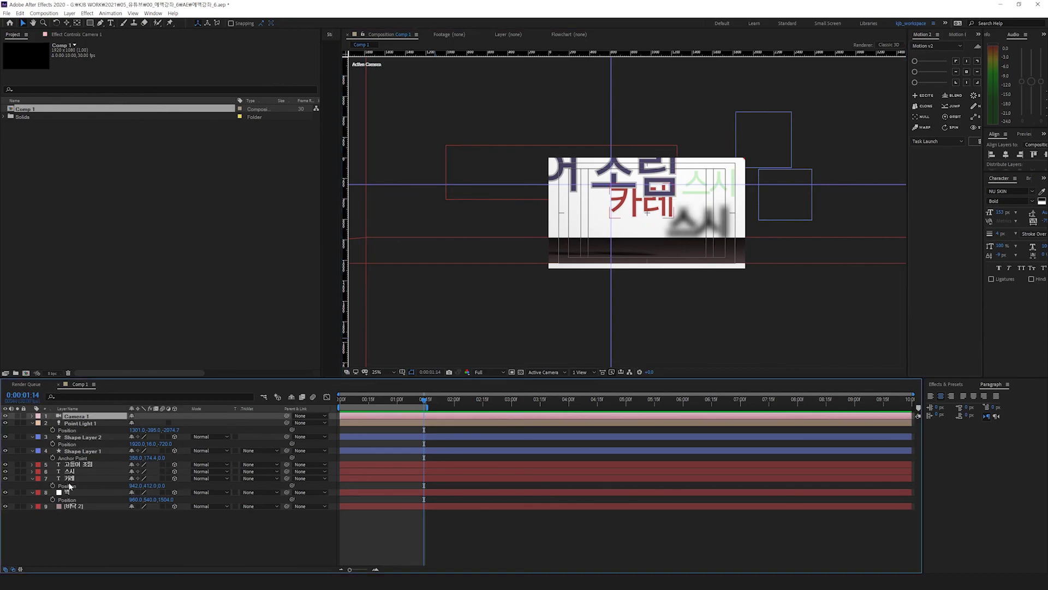
right_click(80, 534)
mouse_move(114, 447)
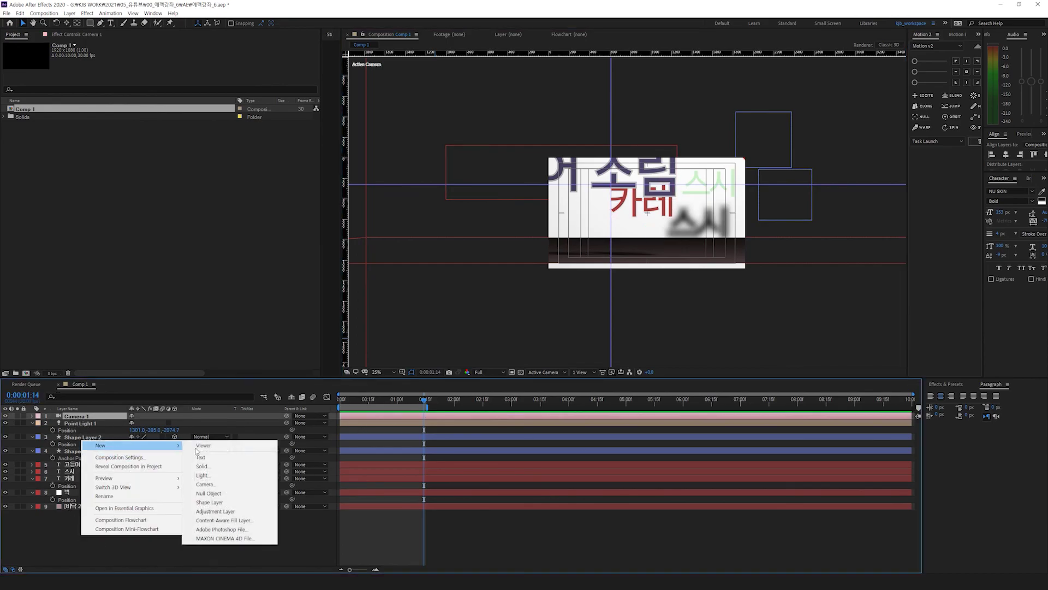
click(221, 495)
click(178, 414)
ctrl+click(93, 421)
drag(287, 424, 71, 420)
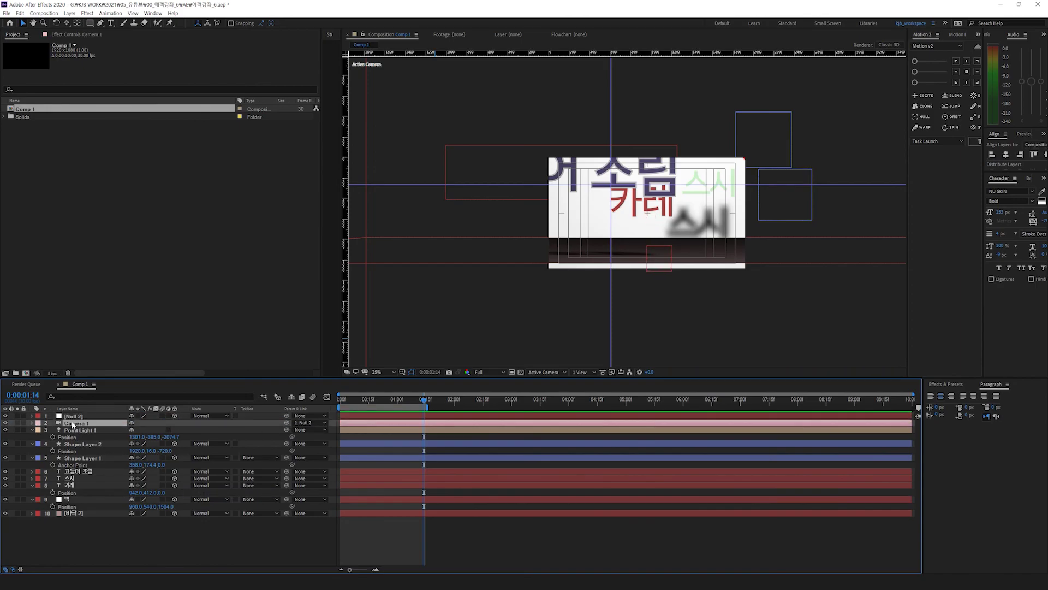
Step: Reveal Camera 1's Position and set keyframes for it at 0:00:00:00 and near the one-second mark
key(p)
key(Home)
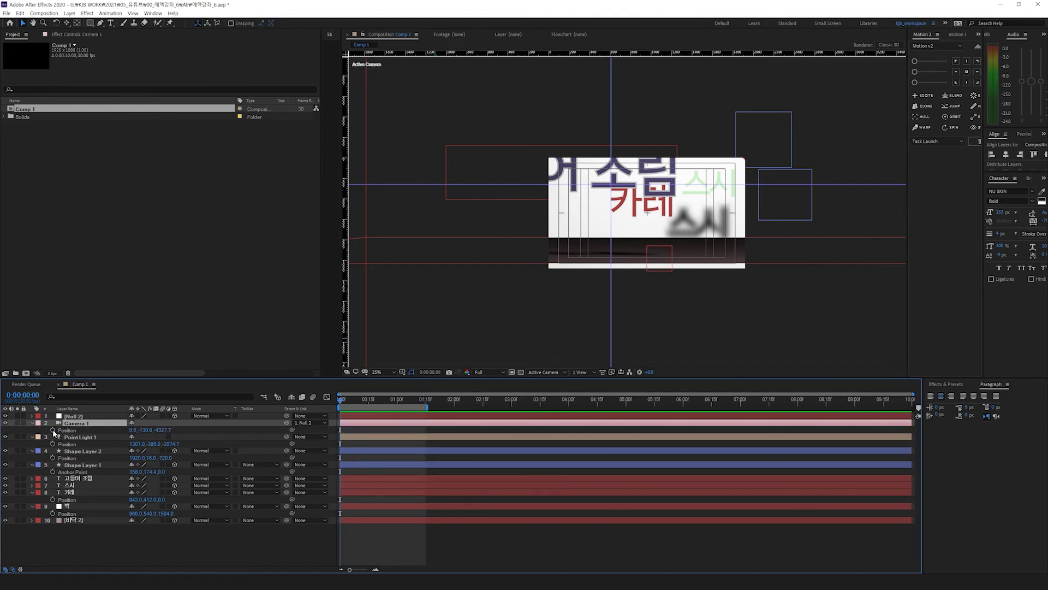
click(53, 431)
click(397, 404)
click(162, 430)
click(11, 430)
click(5, 430)
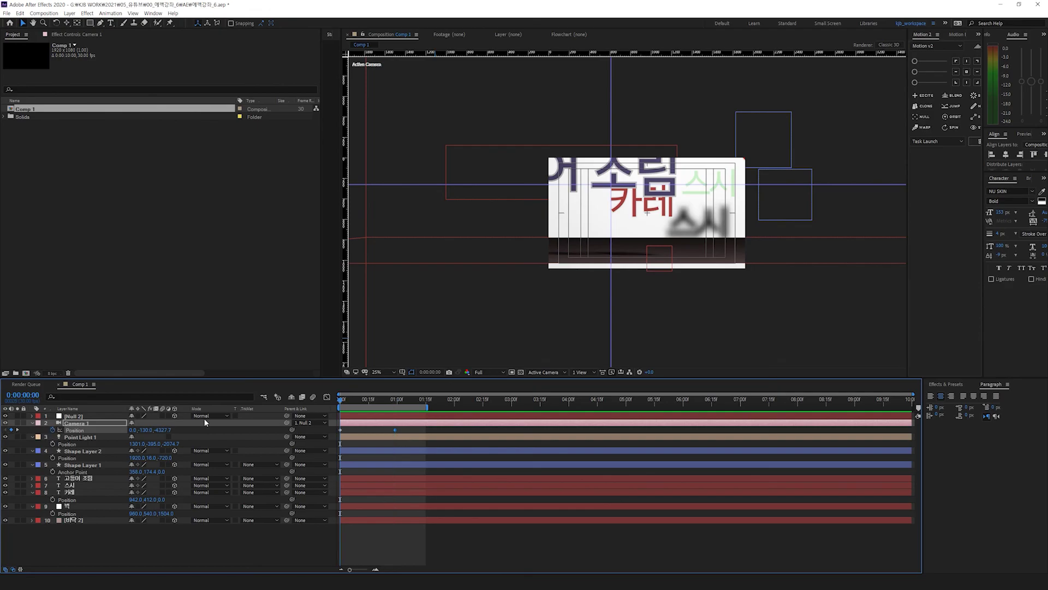
Step: Apply the 35mm preset to Camera 1 in its camera settings
double_click(162, 423)
click(617, 116)
click(600, 180)
click(639, 267)
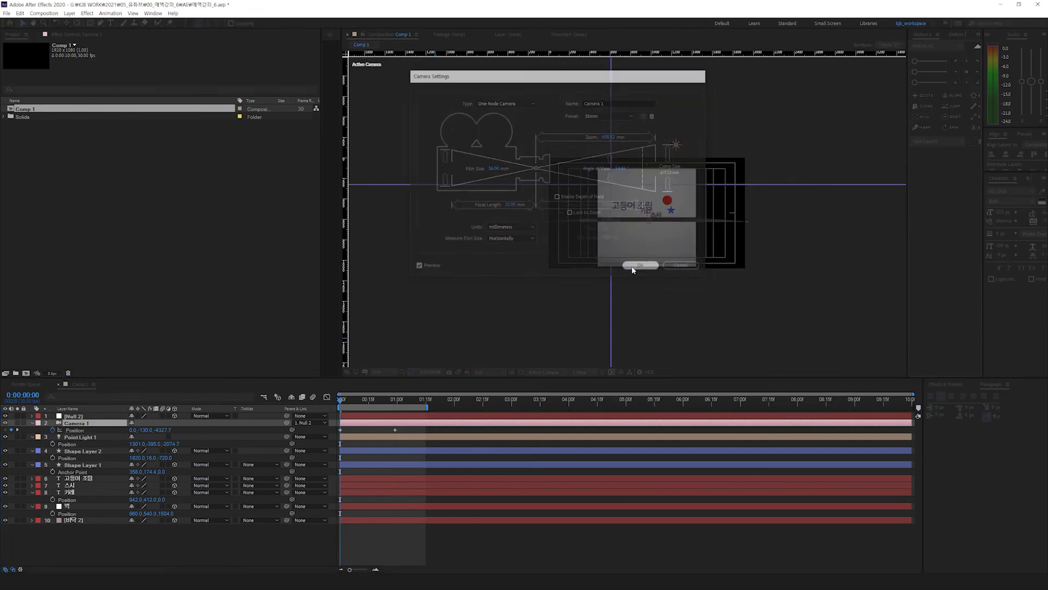
Step: Try moving Camera 1 closer to the scene along Z at 0:00:00:00, and undo the move along with its Position animation
key(slash)
drag(170, 429, 937, 356)
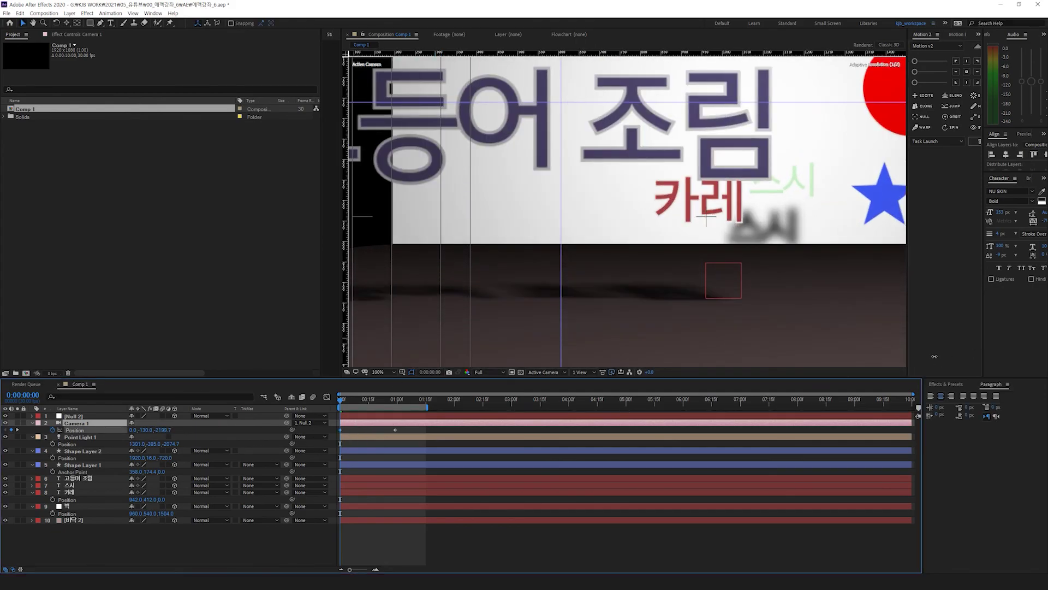
click(86, 417)
key(ctrl+z)
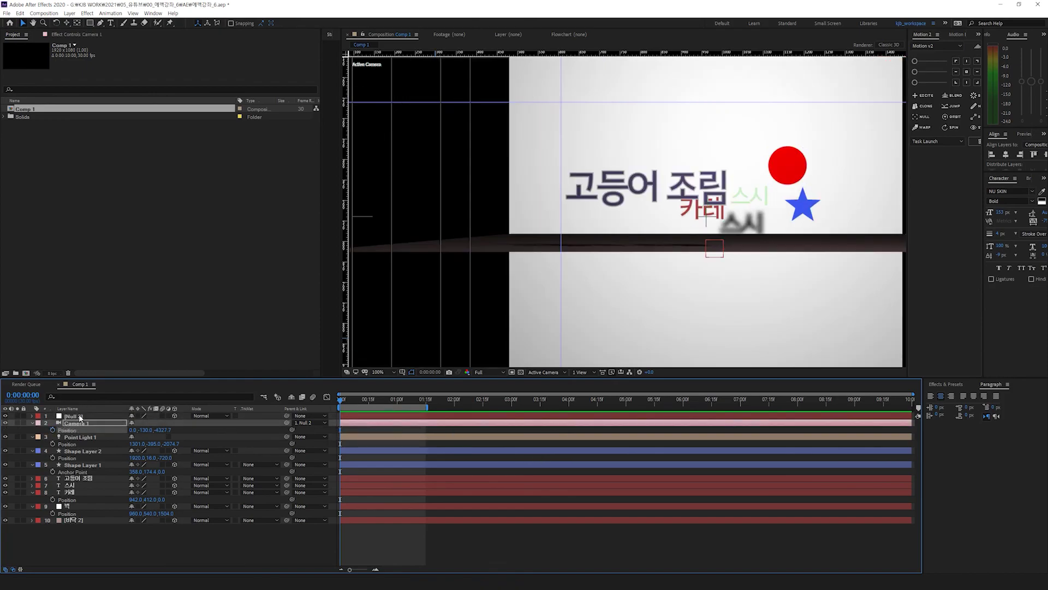
Step: Animate the null's Position along Z from 2340 at 0:00:00:00 to 3420 at 0:00:01:00, and return to the first frame
key(p)
drag(160, 425, 61, 426)
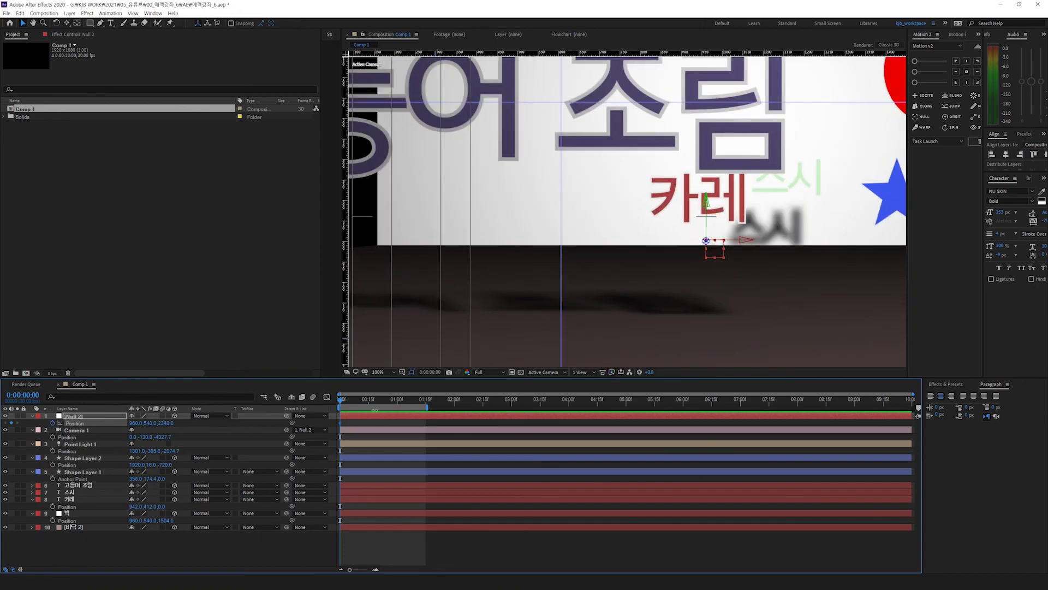
click(397, 402)
drag(167, 425, 558, 386)
scroll(785, 128, down, 2)
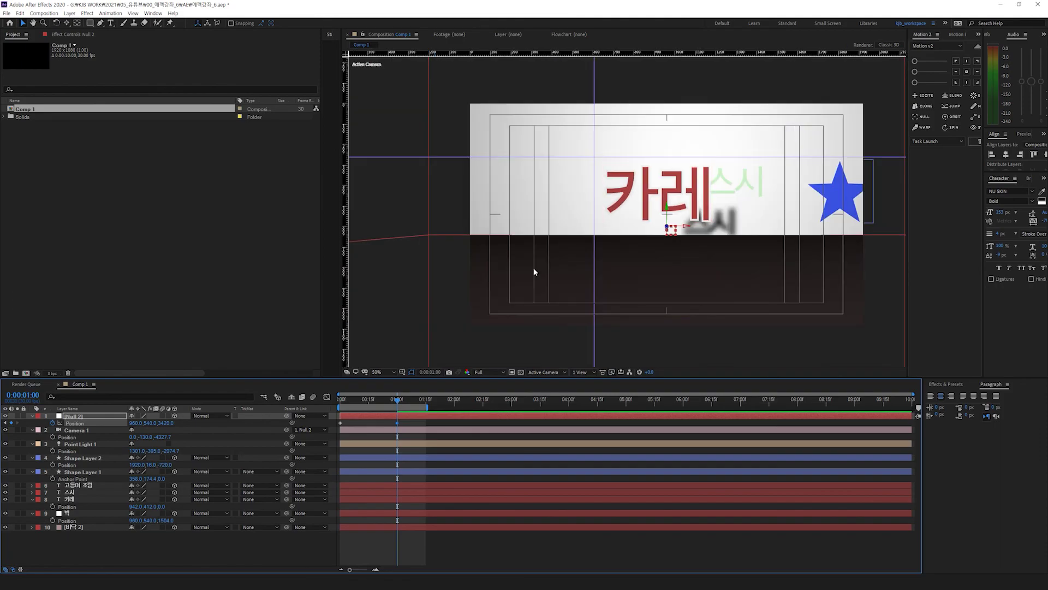
click(798, 124)
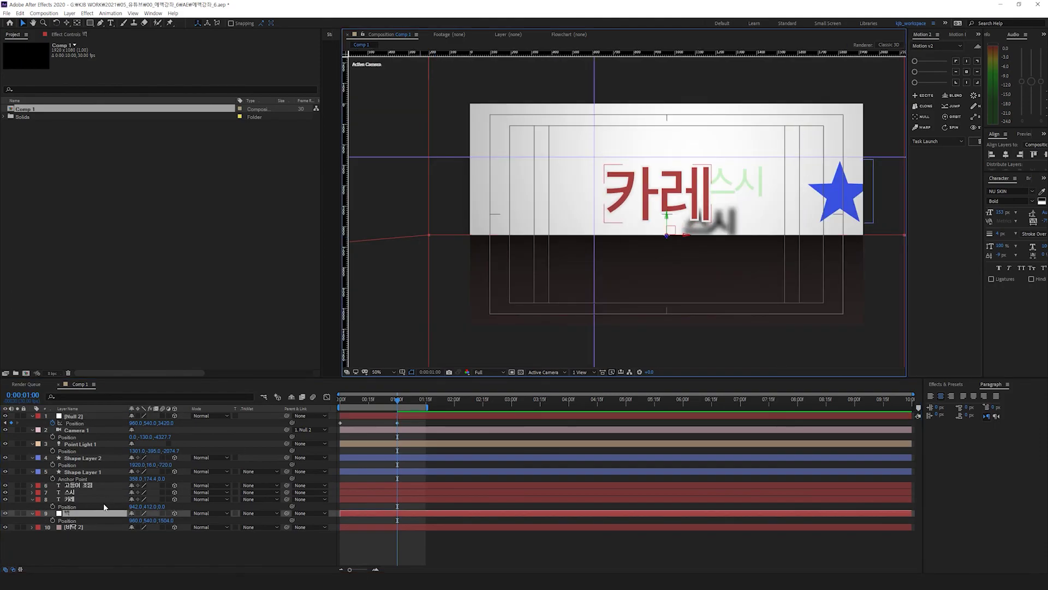
mouse_move(393, 402)
mouse_down()
mouse_move(353, 404)
mouse_move(407, 405)
mouse_up()
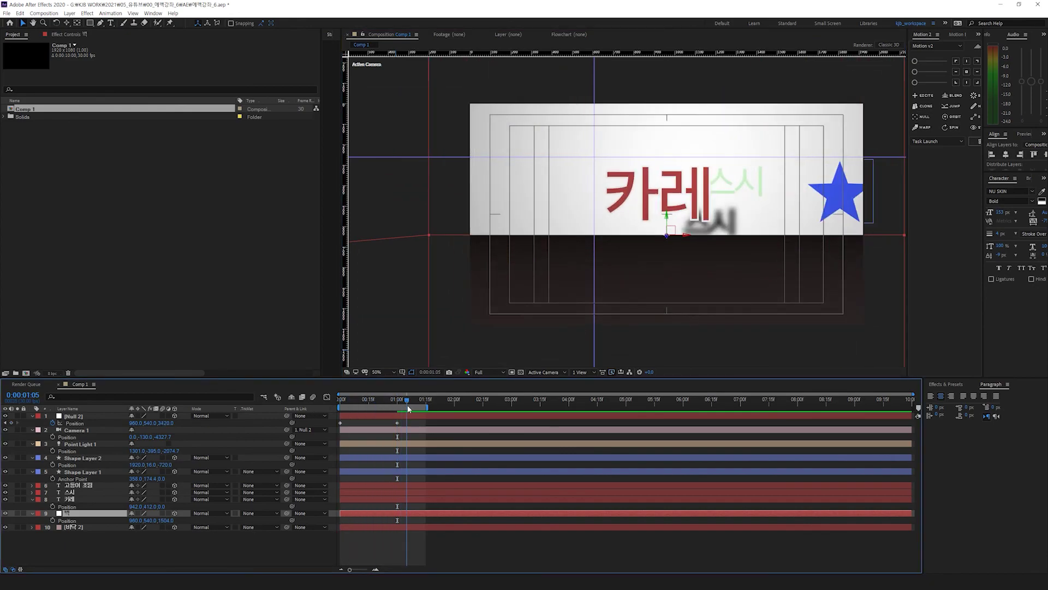
key(Home)
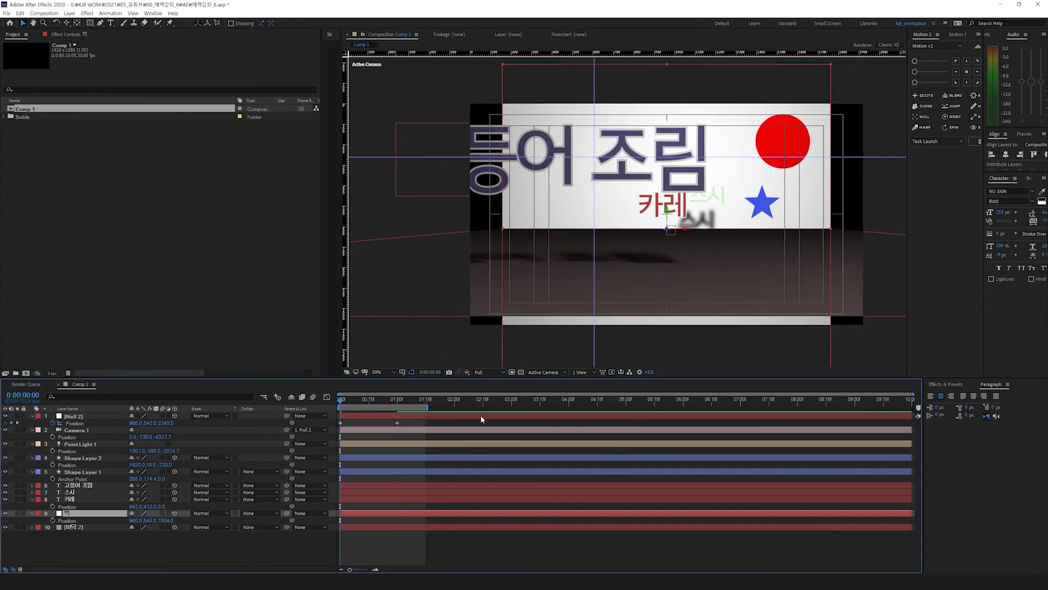
Step: Delete the null object that controls Camera 1, and try shifting the camera vertically before undoing the shift
click(75, 416)
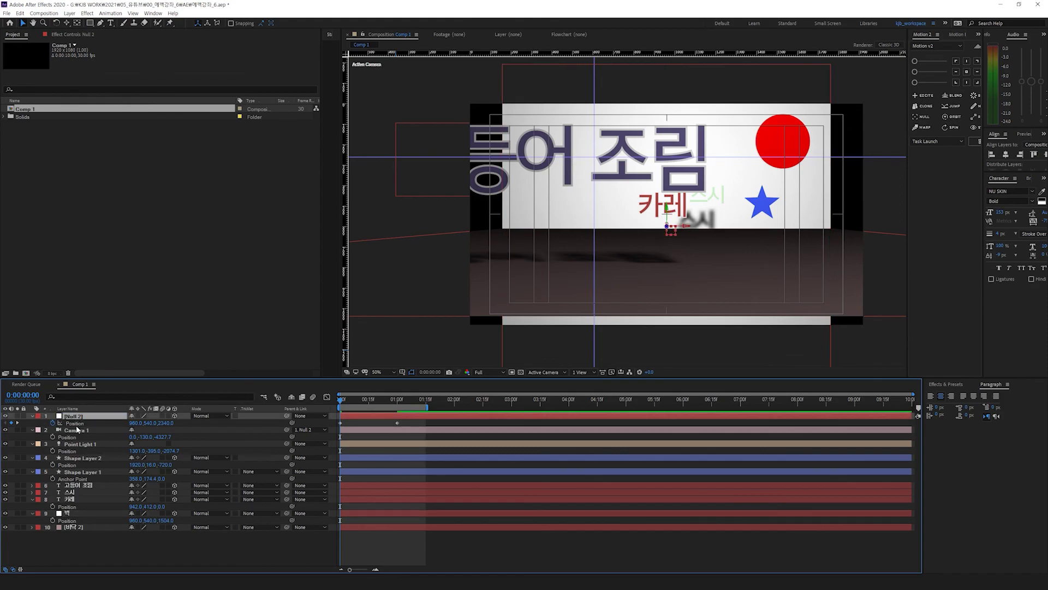
key(Delete)
click(78, 423)
drag(151, 423, 211, 426)
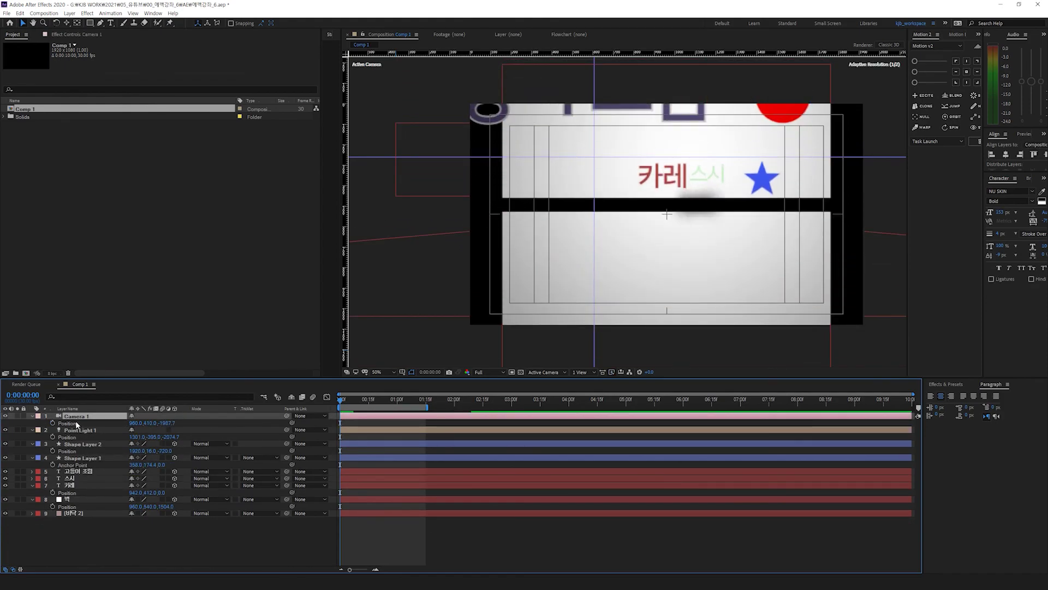
key(ctrl+z)
Step: Check the camera type options in Camera 1's settings, and reveal its orientation and rotation properties
double_click(83, 417)
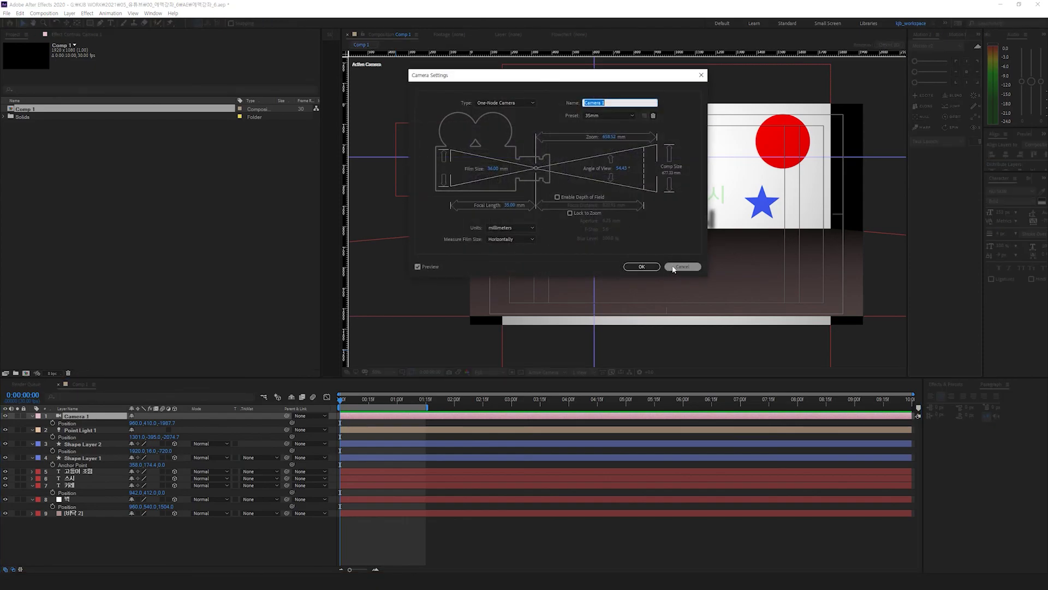
click(516, 105)
click(432, 361)
click(681, 269)
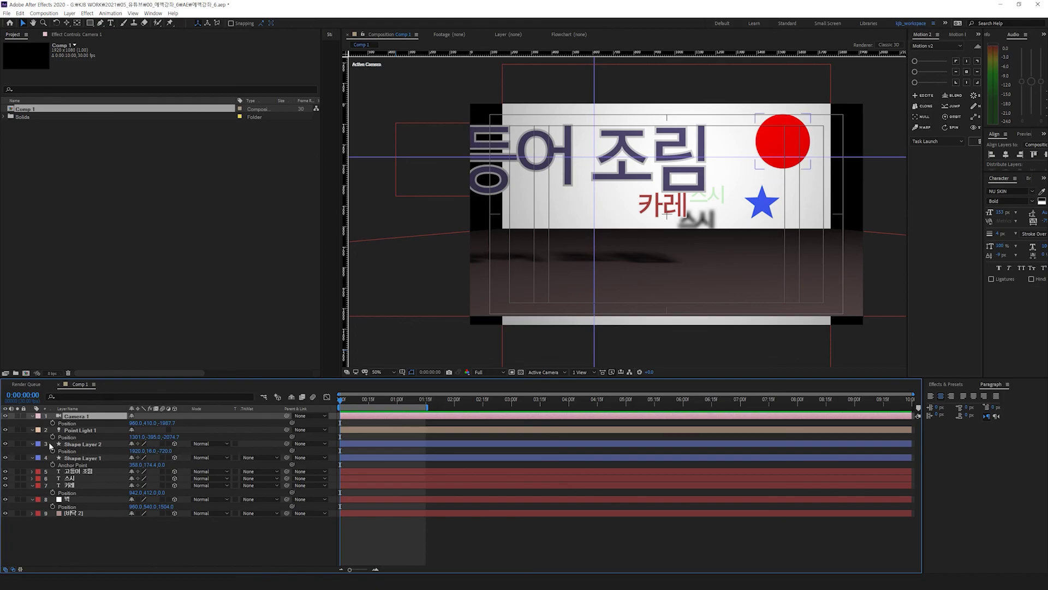
key(r)
drag(141, 445, 131, 444)
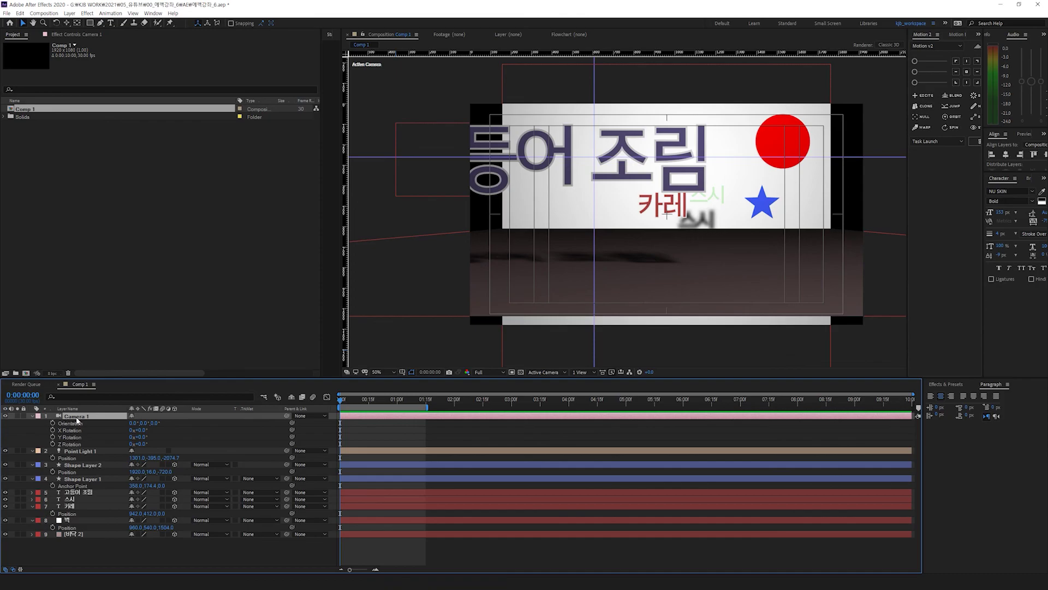
Step: Delete Camera 1 and add a new camera to the composition
key(Delete)
click(86, 478)
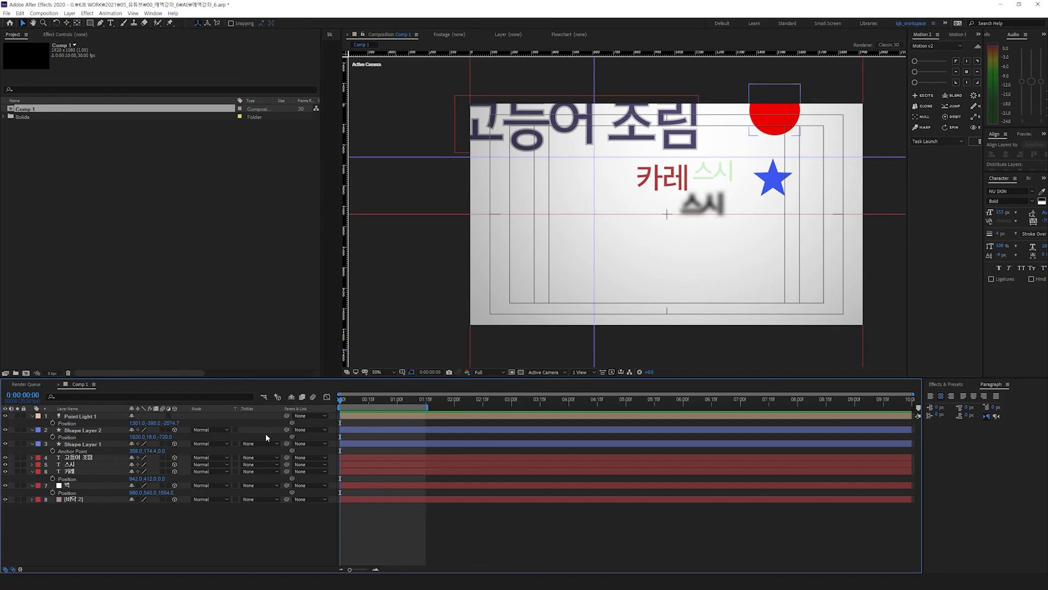
click(662, 177)
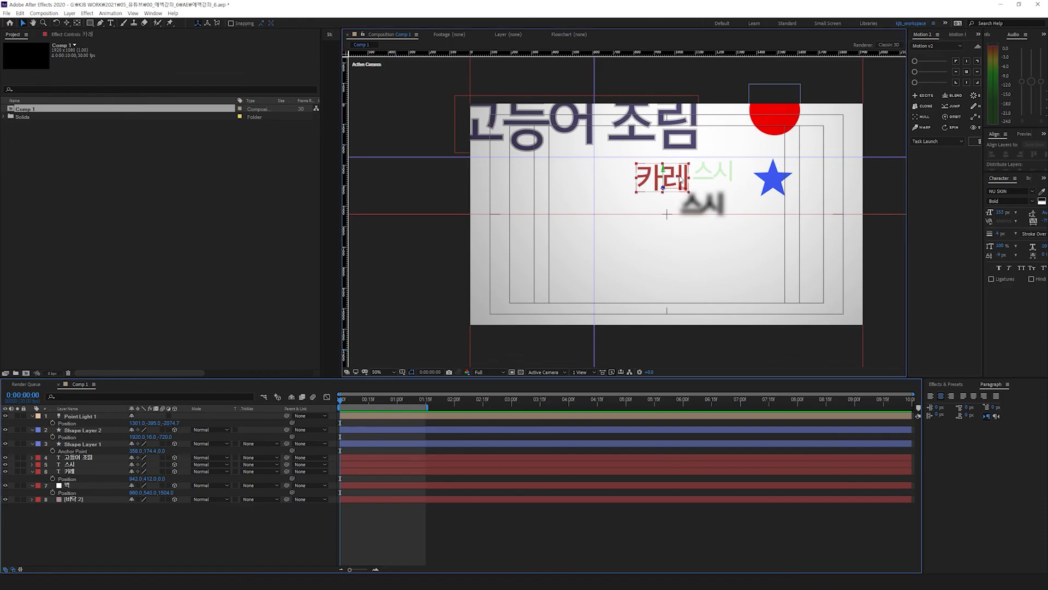
click(716, 174)
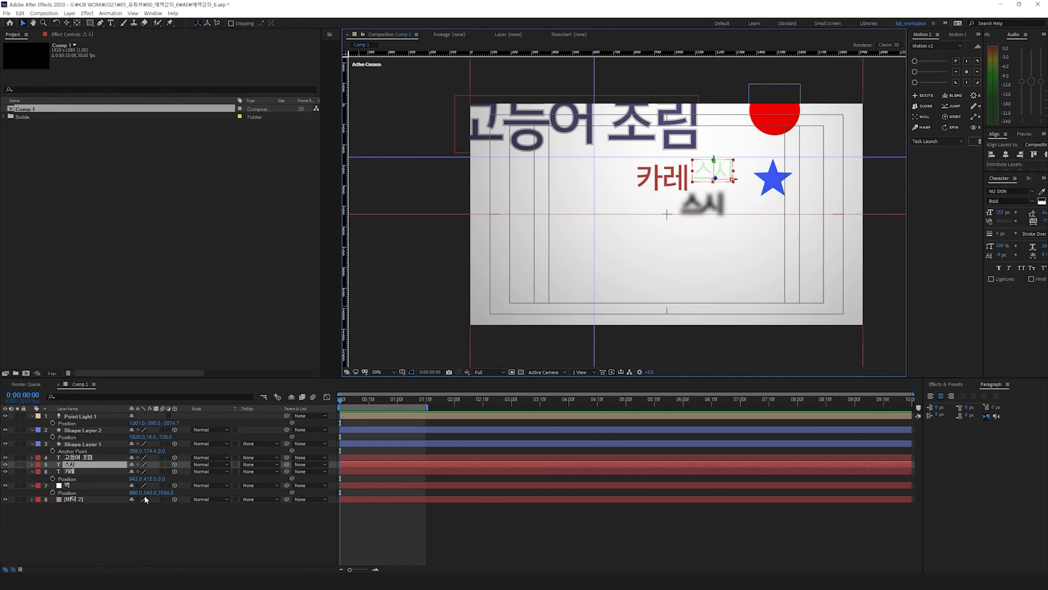
right_click(130, 512)
mouse_move(190, 435)
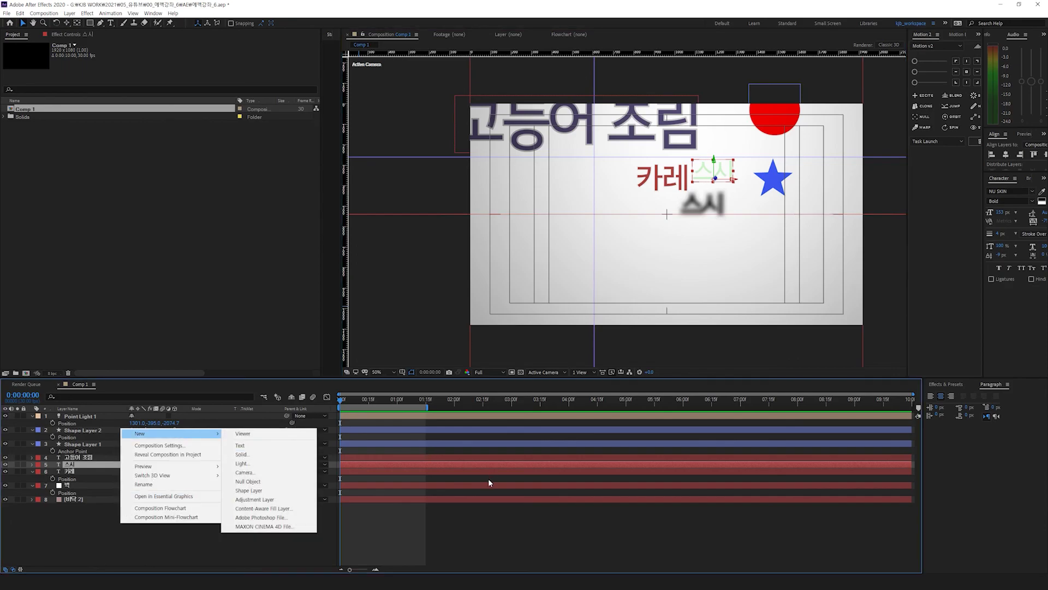
click(243, 472)
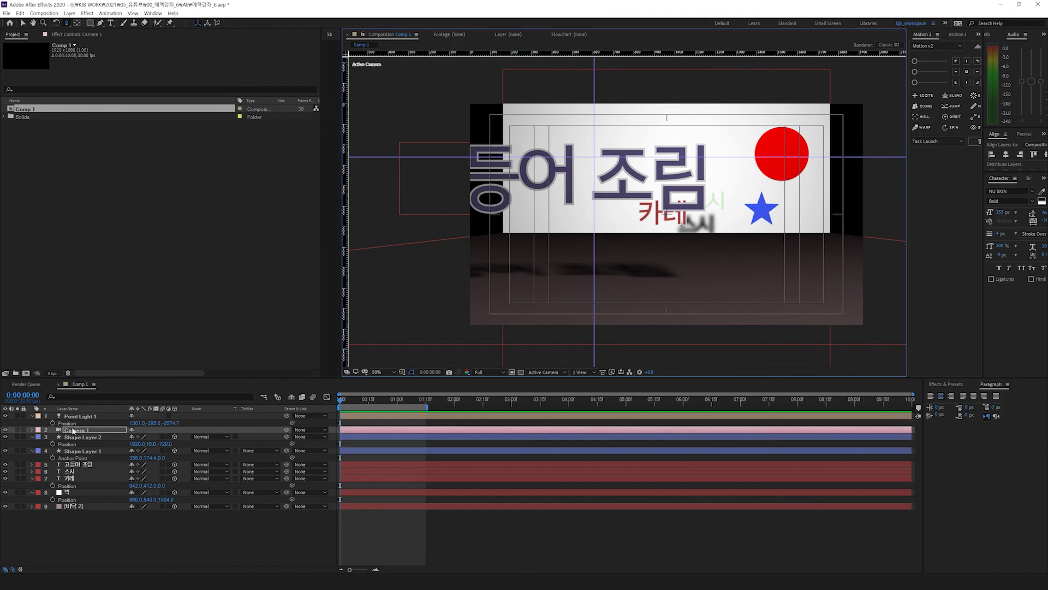
Step: Choose the camera type for the new Camera 1 in its camera settings
click(73, 431)
drag(691, 249, 519, 219)
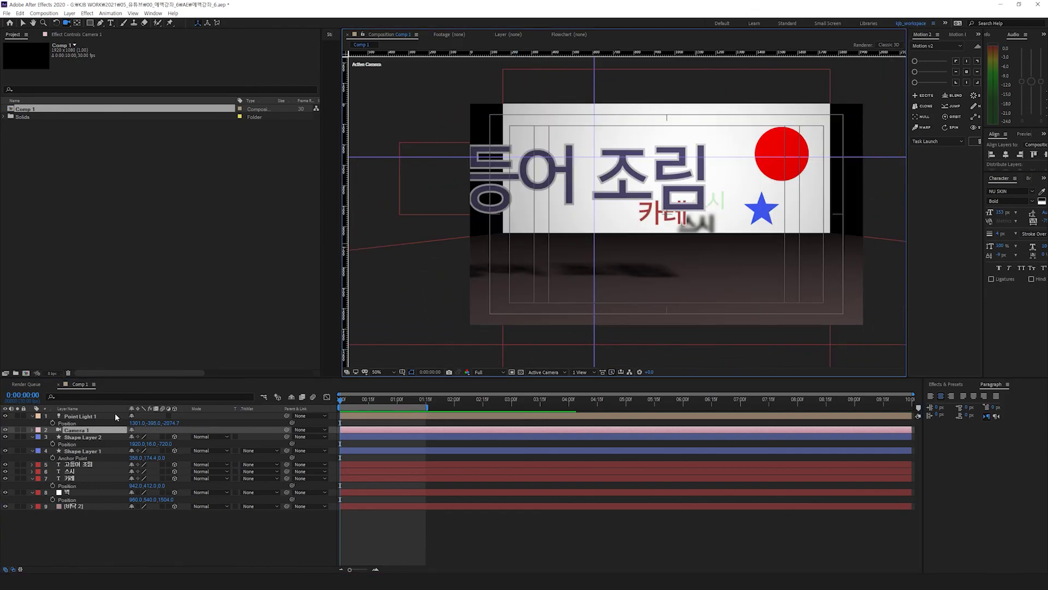
key(ctrl+shift+y)
click(505, 102)
click(498, 113)
click(642, 267)
drag(689, 264, 696, 263)
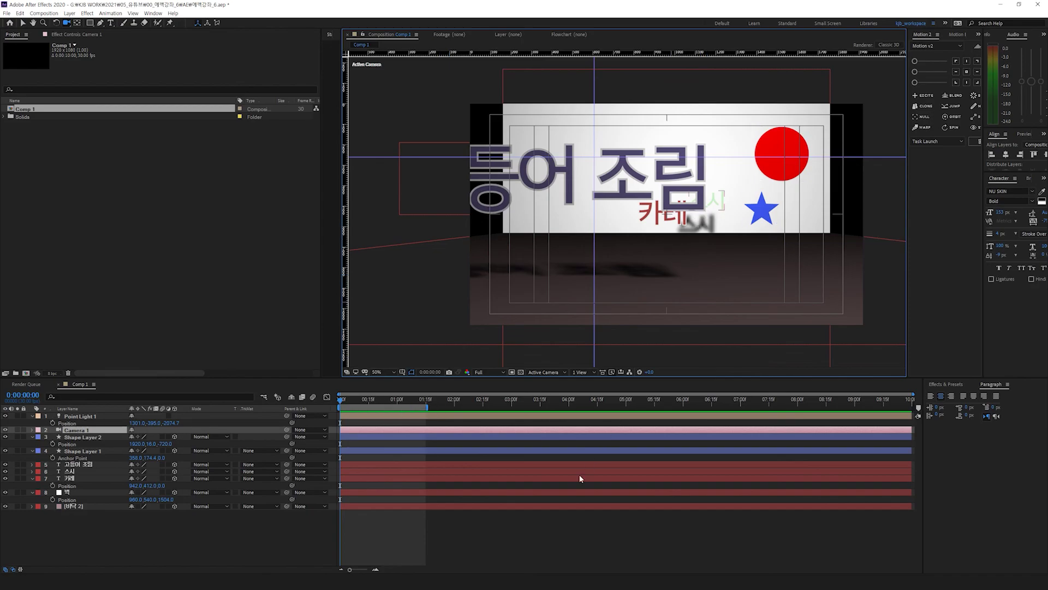
Step: Orbit Camera 1 to a slightly angled view of the scene
click(558, 502)
mouse_move(657, 240)
mouse_down()
mouse_move(626, 399)
mouse_move(689, 208)
mouse_move(673, 243)
mouse_up()
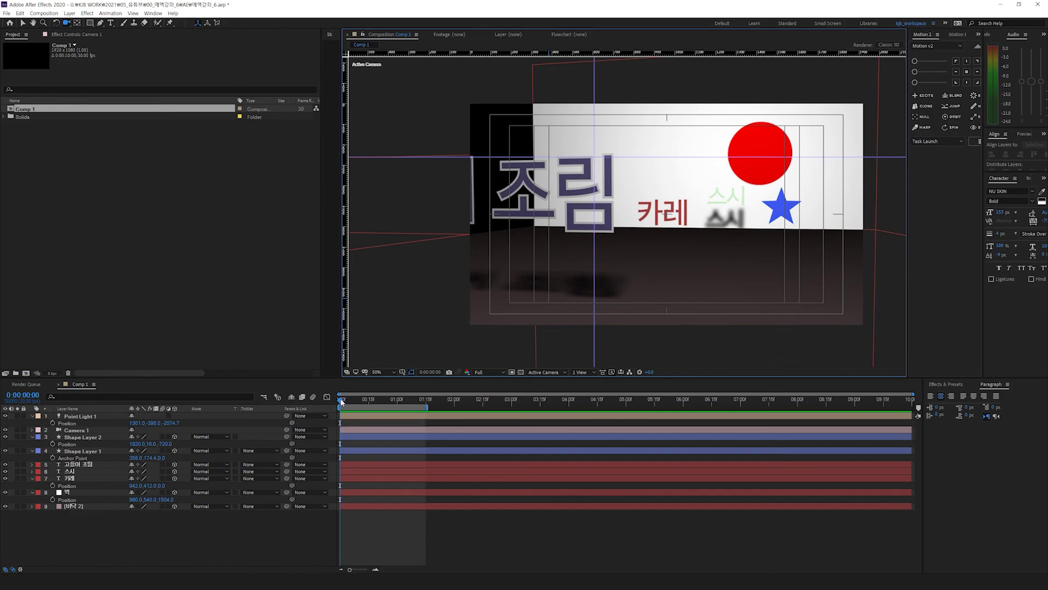
Step: Duplicate Camera 1 and shift the copy's layer to start at 0:00:00:23
drag(345, 401, 384, 401)
click(380, 430)
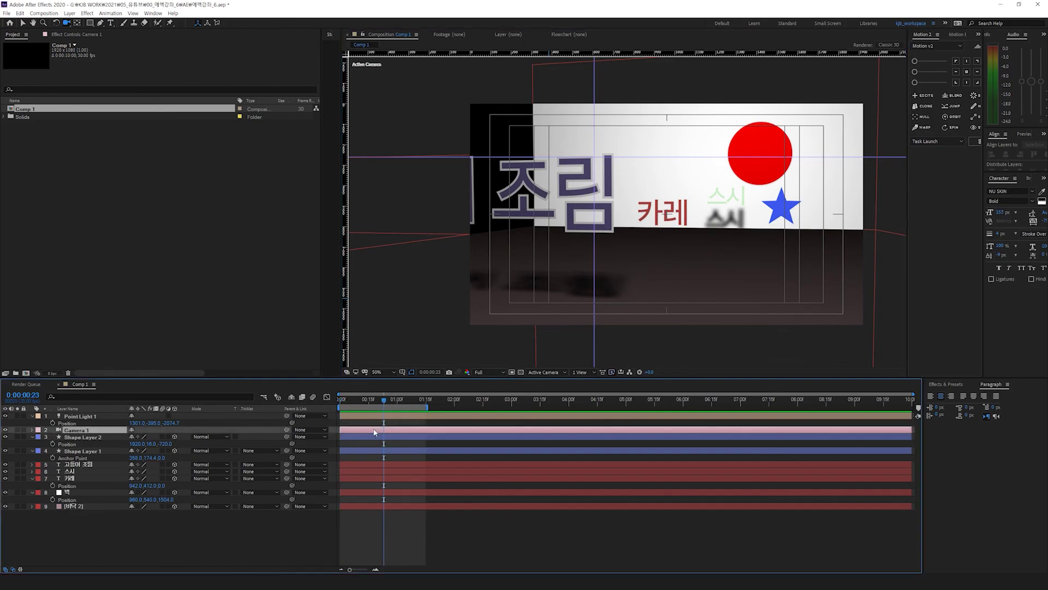
key(ctrl+d)
double_click(381, 431)
key(Return)
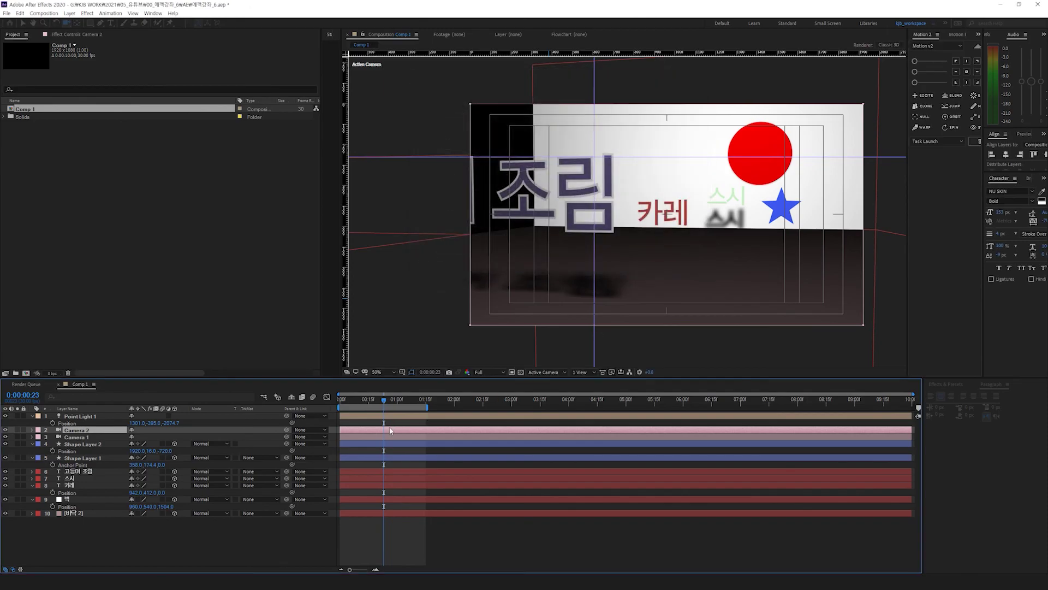
drag(340, 430, 384, 429)
Step: Reframe Camera 2 as a tilted close view of the 카레 text, and adjust Camera 1's view at 0:00:00:07
drag(626, 191, 691, 143)
key(c)
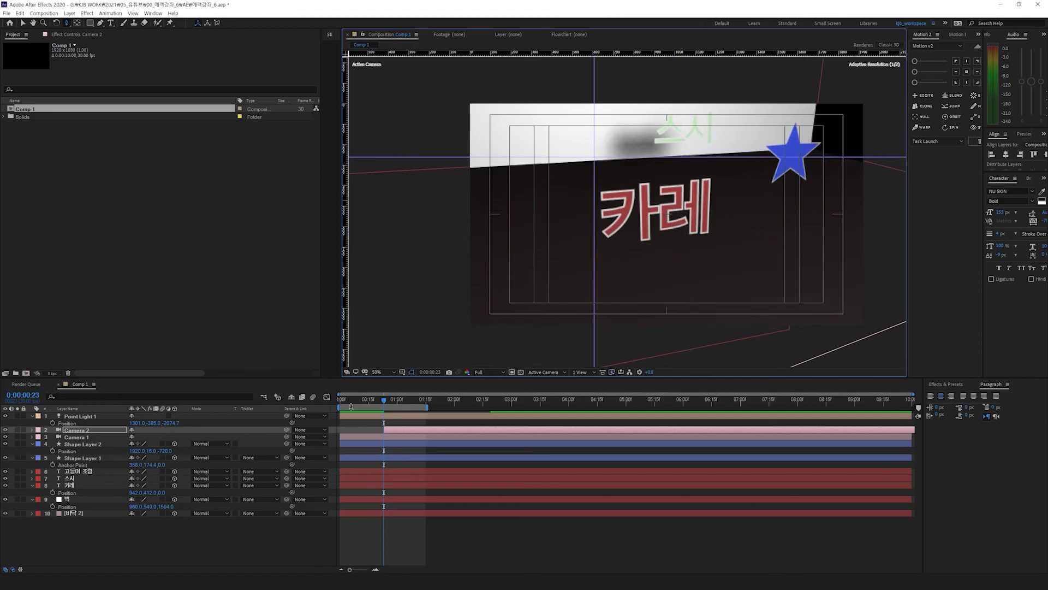
click(353, 399)
click(356, 436)
key(c)
key(c)
drag(668, 237, 663, 234)
key(c)
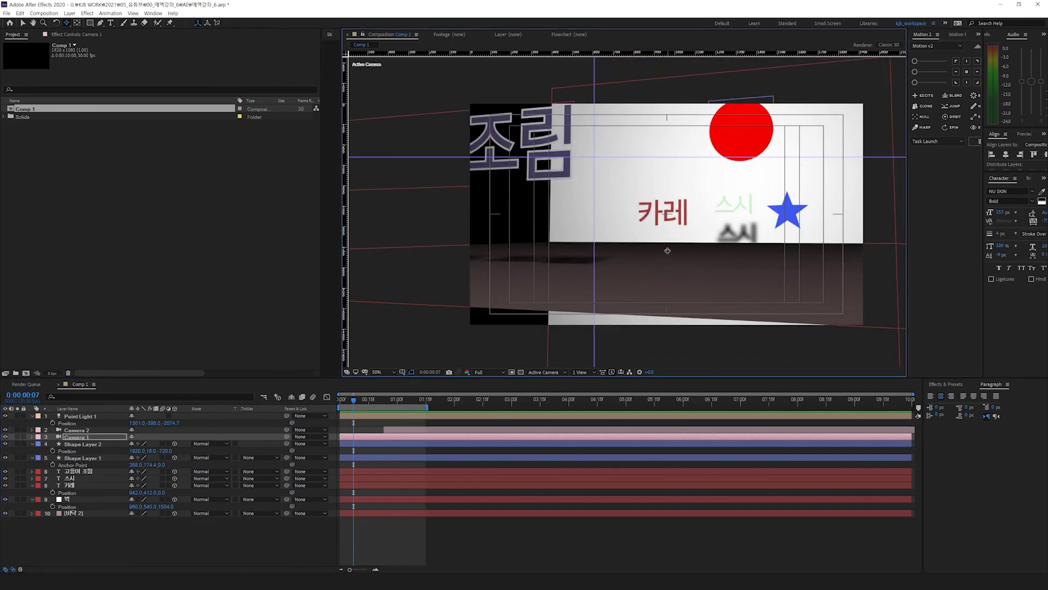
Step: Move Camera 2's layer start to about 0:00:00:07 and split the layer at 0:00:00:22
drag(389, 433, 359, 431)
click(382, 399)
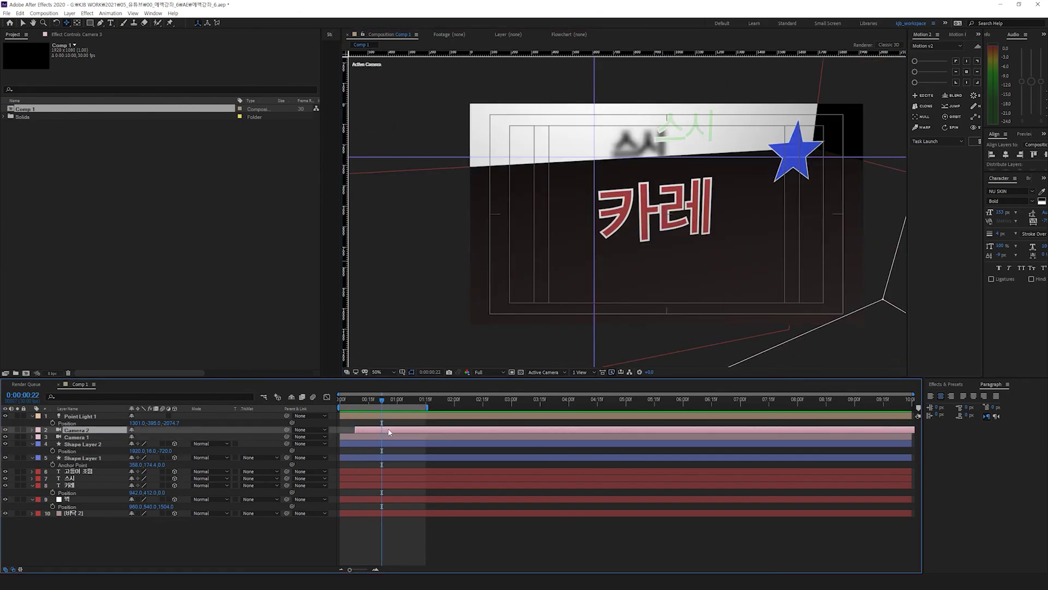
key(ctrl+shift+d)
Step: Orbit the split-off Camera 3 to a steep diagonal view, and play back the cuts between the three cameras
drag(713, 209, 666, 402)
key(space)
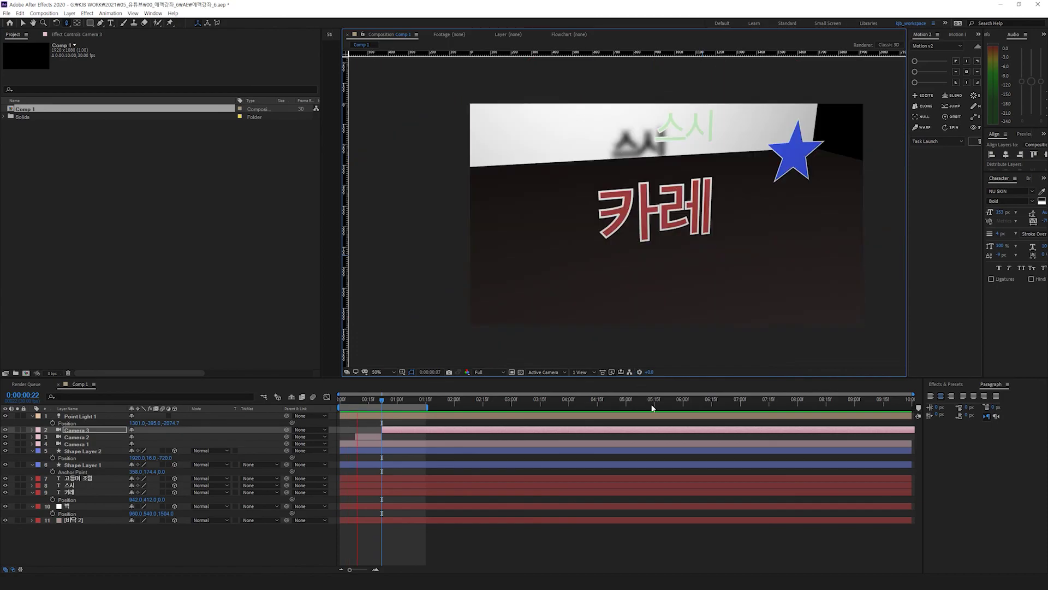
key(space)
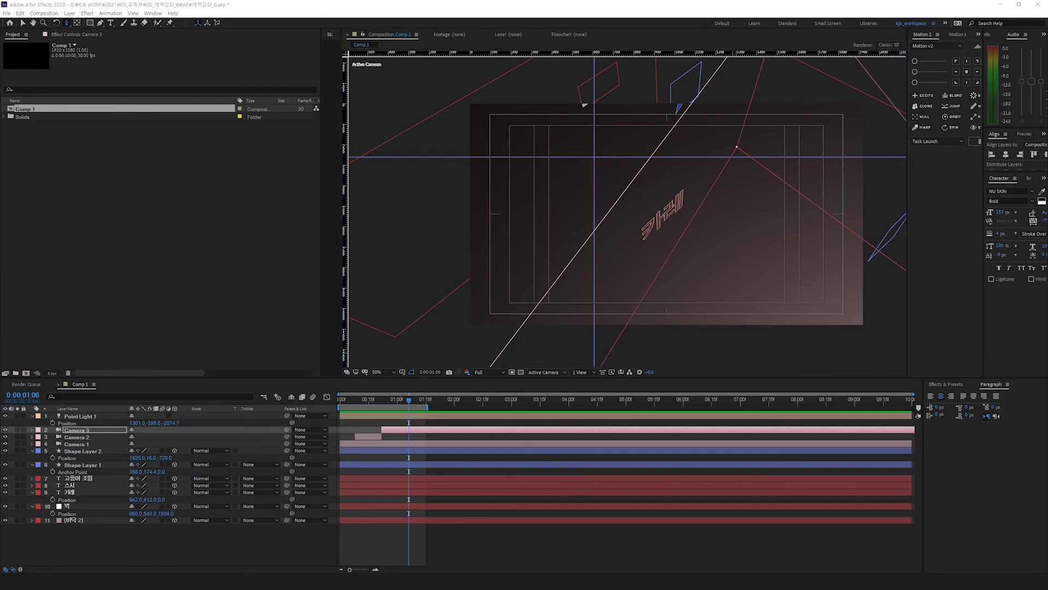
Step: Import the Carol movie poster JPG and create a composition from it
drag(0, 123, 23, 123)
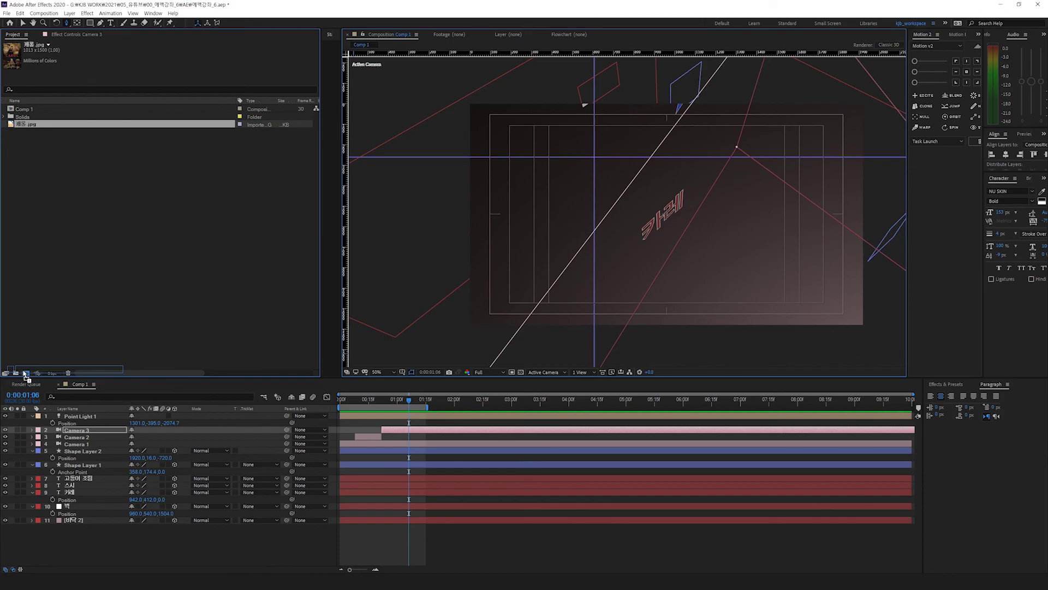
drag(25, 375, 25, 373)
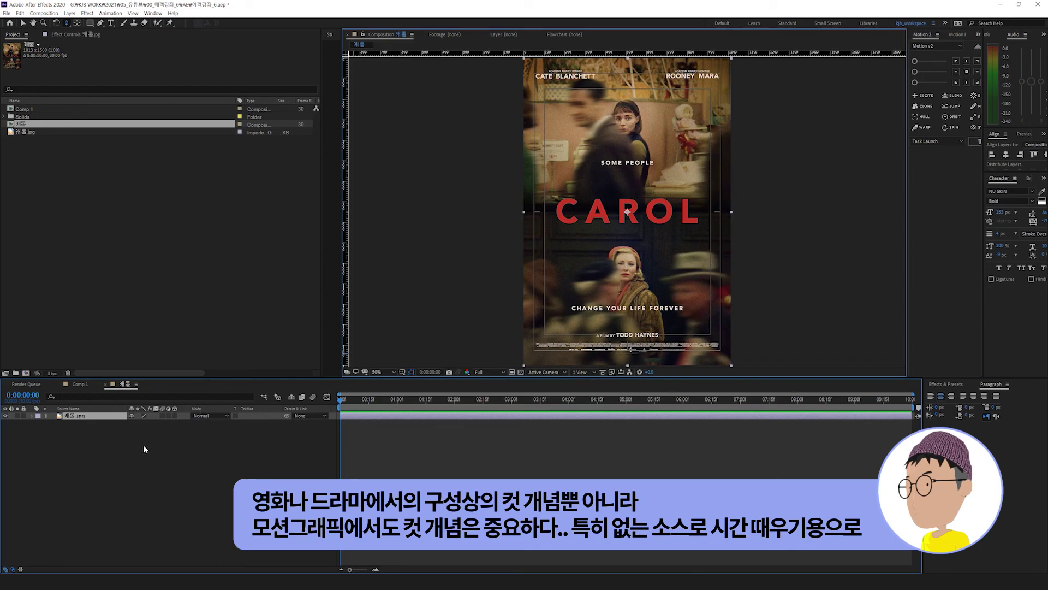
Step: Set the poster composition's size to 1920 by 1080 px
click(107, 439)
key(ctrl+k)
key(Tab)
text(1920)
key(Tab)
text(1080)
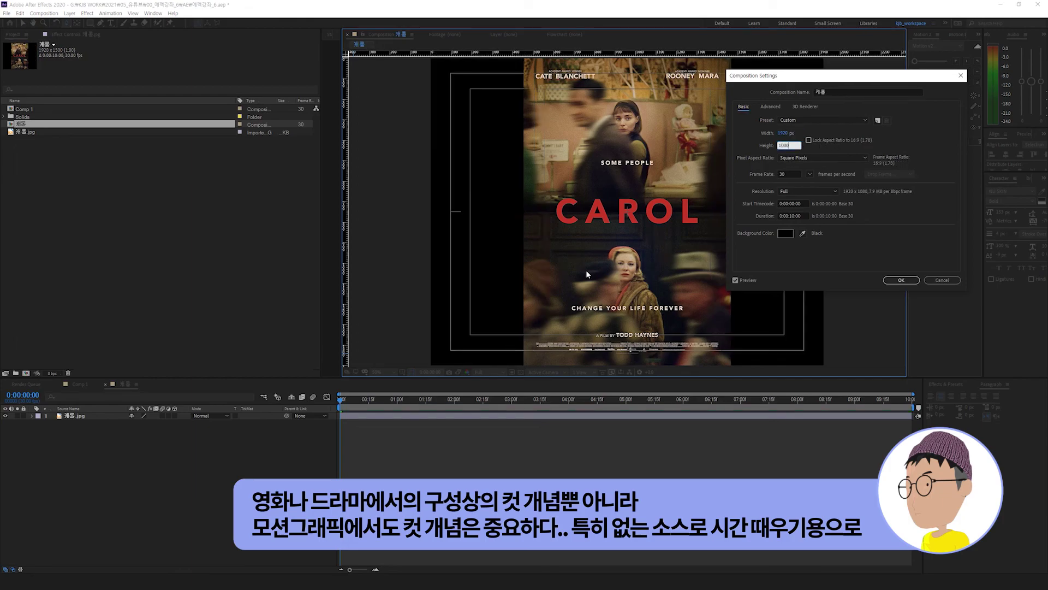
key(Return)
Step: Create a composition-sized white solid (ffffff) and place it beneath the poster layer
right_click(220, 446)
mouse_move(242, 451)
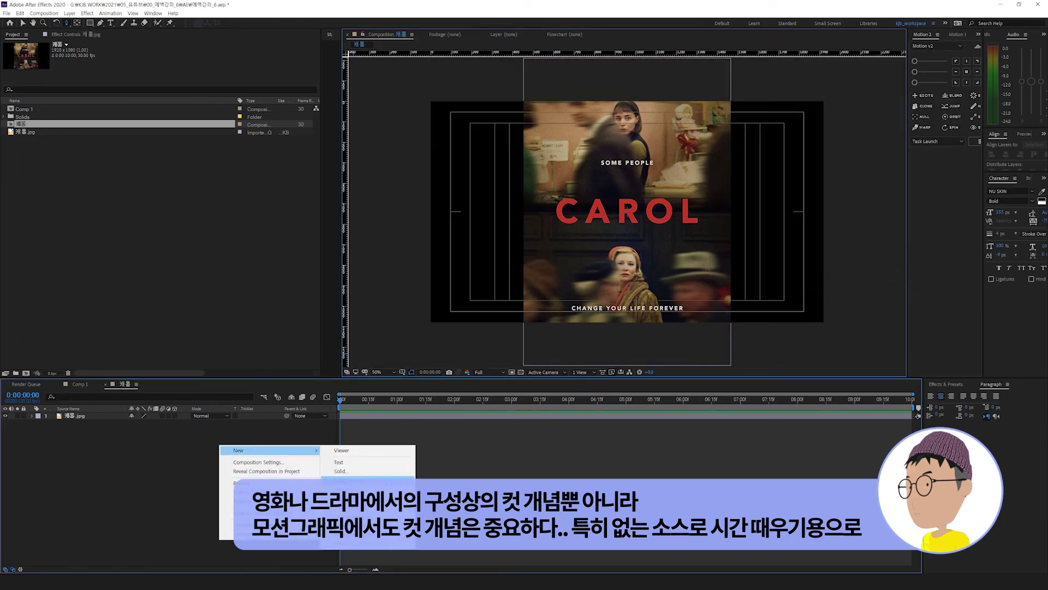
click(349, 474)
click(767, 341)
text(ffffff)
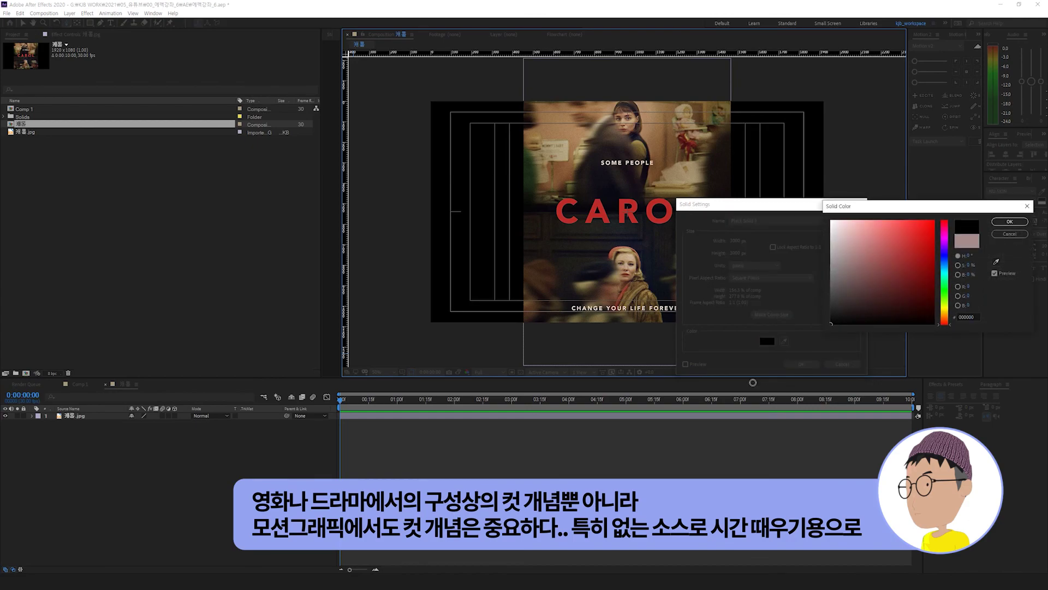
click(1005, 221)
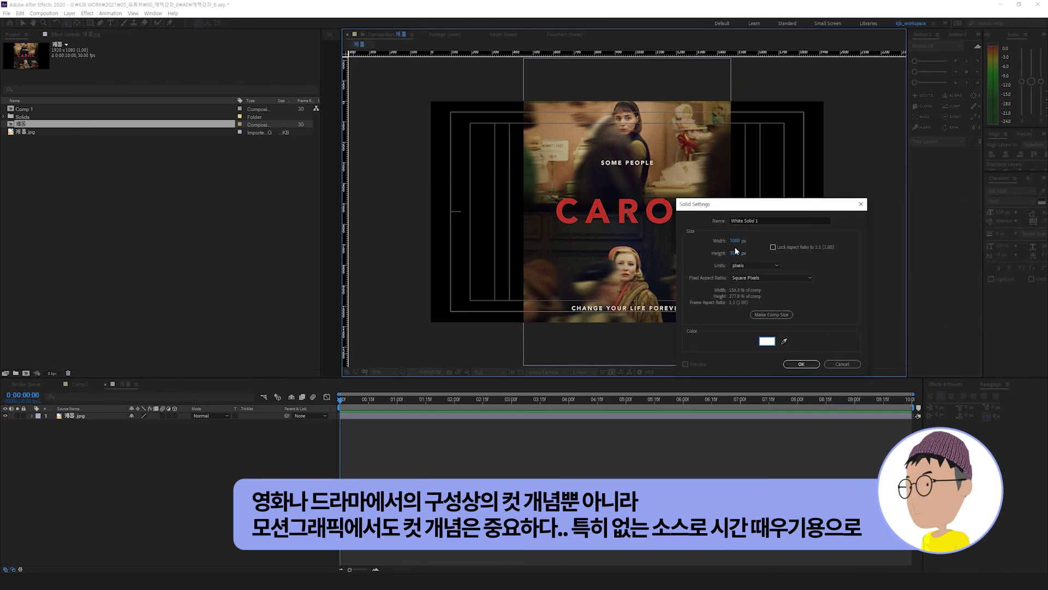
click(819, 367)
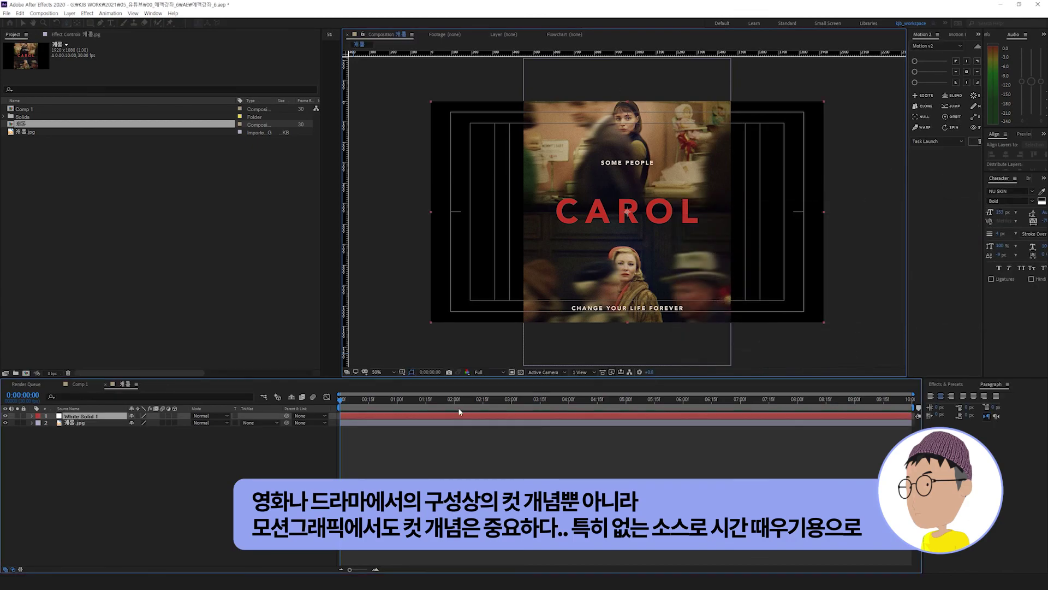
drag(79, 416, 82, 429)
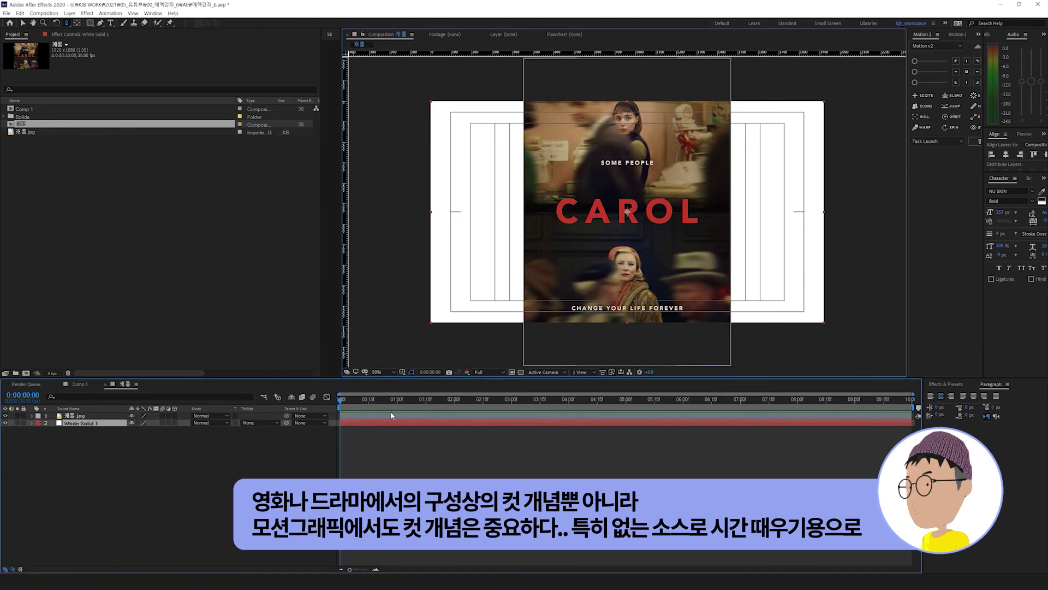
Step: Edit the poster composition's duration in its composition settings
key(ctrl+k)
double_click(793, 215)
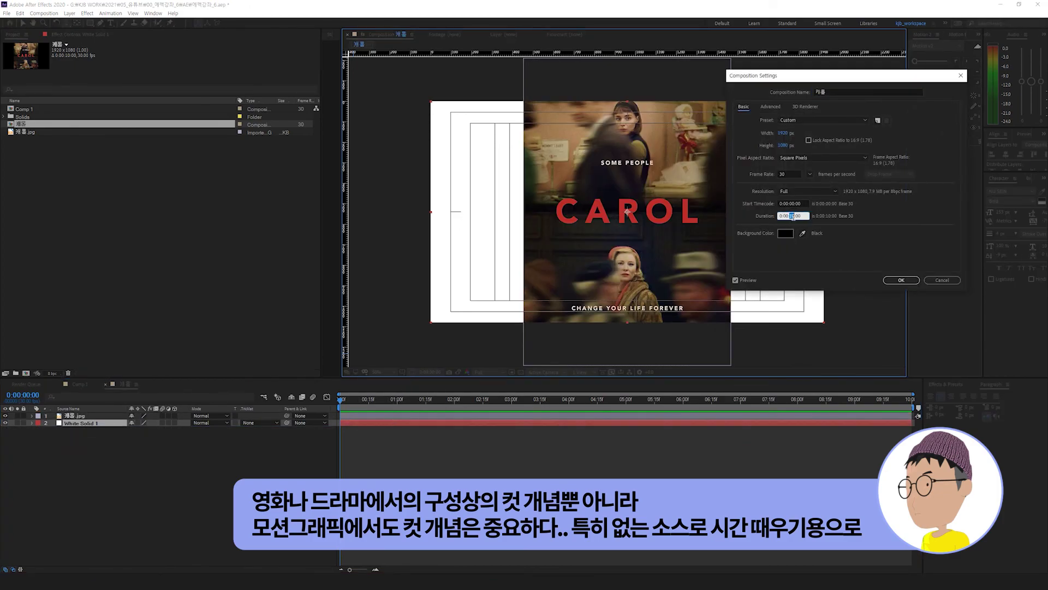
key(Return)
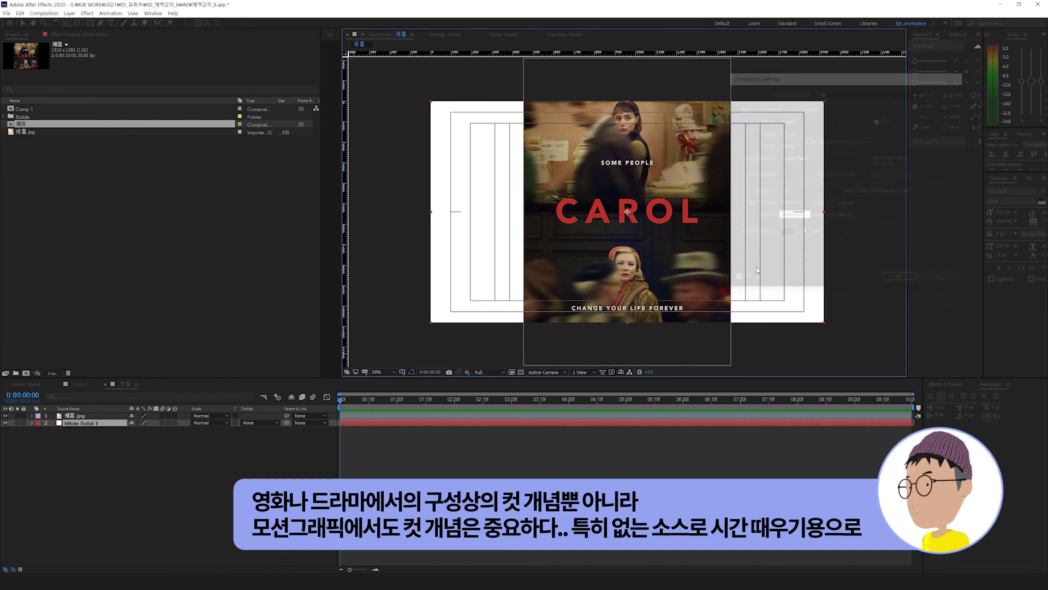
Step: Scale the poster layer down to 57% at the composition's last frame
click(118, 415)
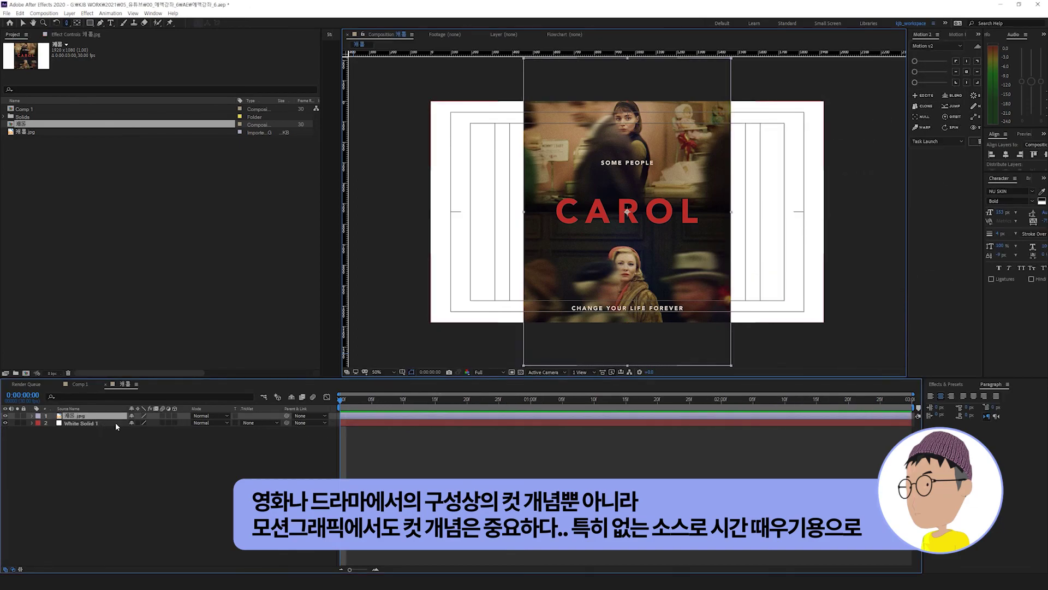
click(861, 400)
key(End)
key(p)
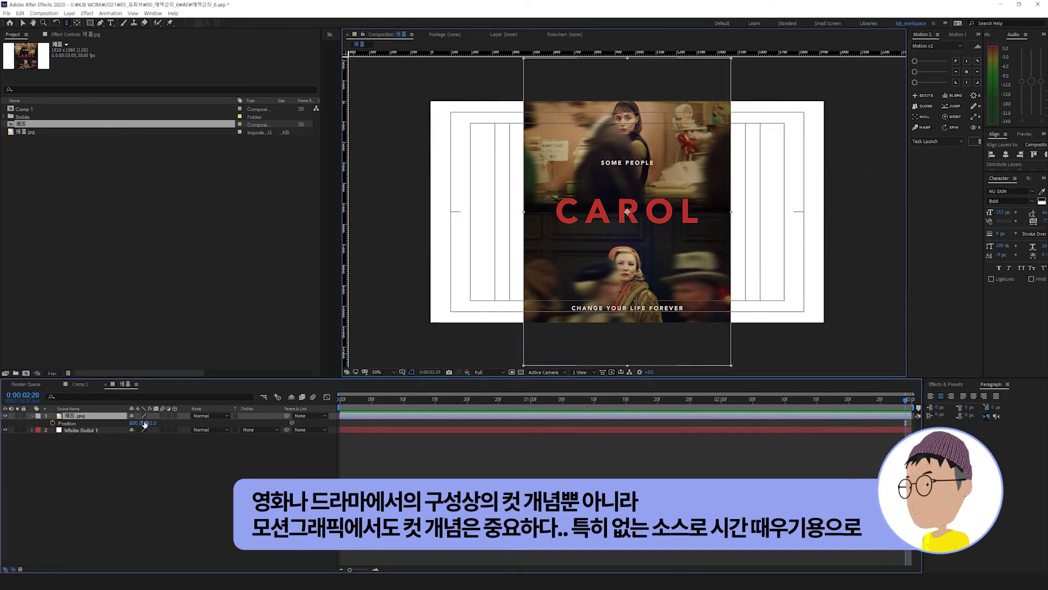
key(s)
mouse_move(144, 423)
mouse_down()
mouse_move(112, 423)
mouse_move(132, 422)
mouse_up()
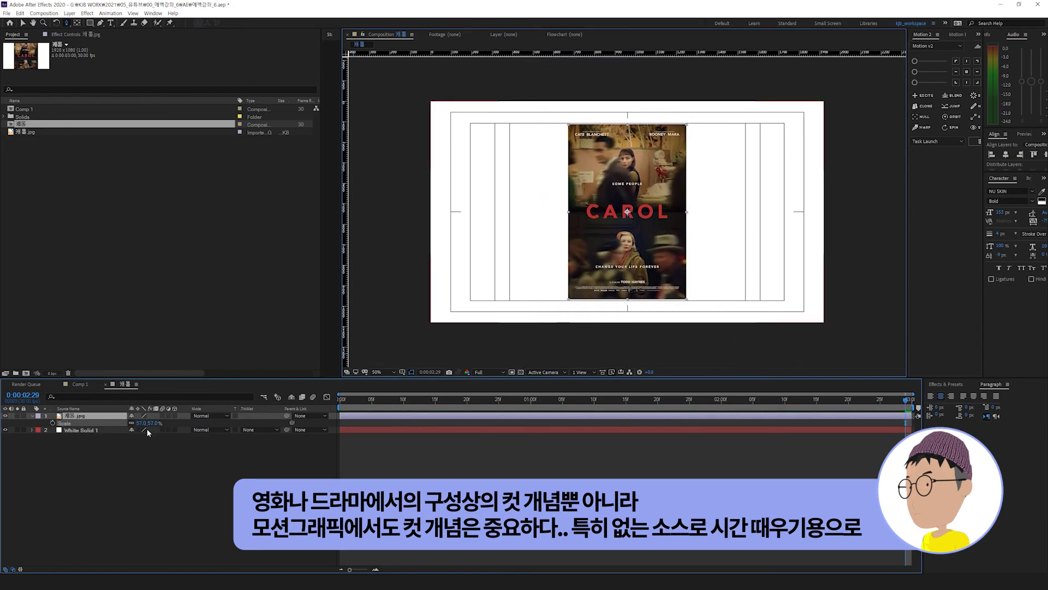
click(145, 505)
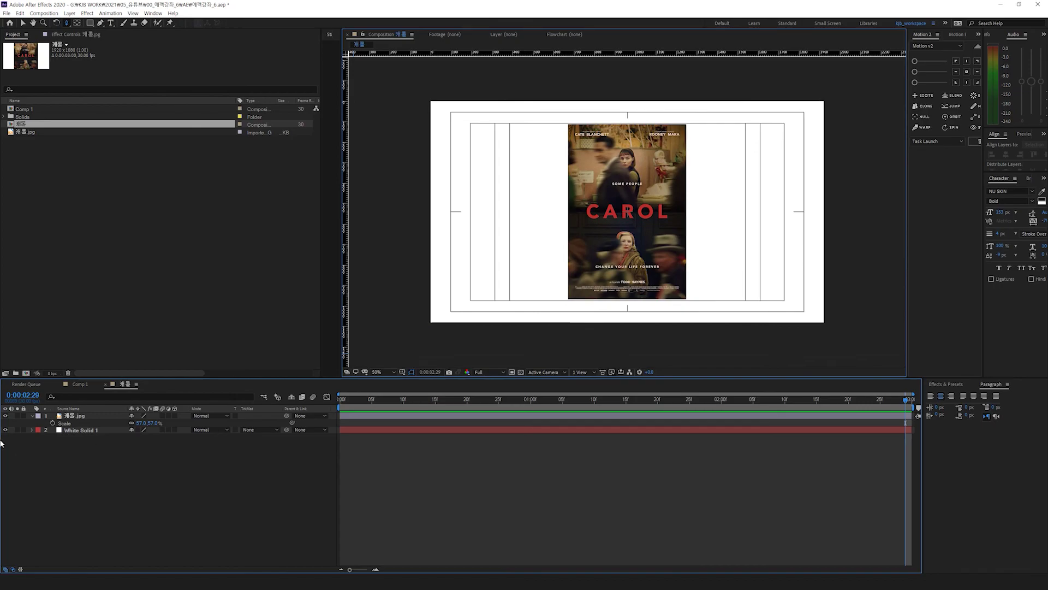
Step: Animate the poster's scale from 107% at the first frame to 57% at the last frame and preview it
click(364, 423)
key(Home)
drag(153, 423, 322, 456)
key(space)
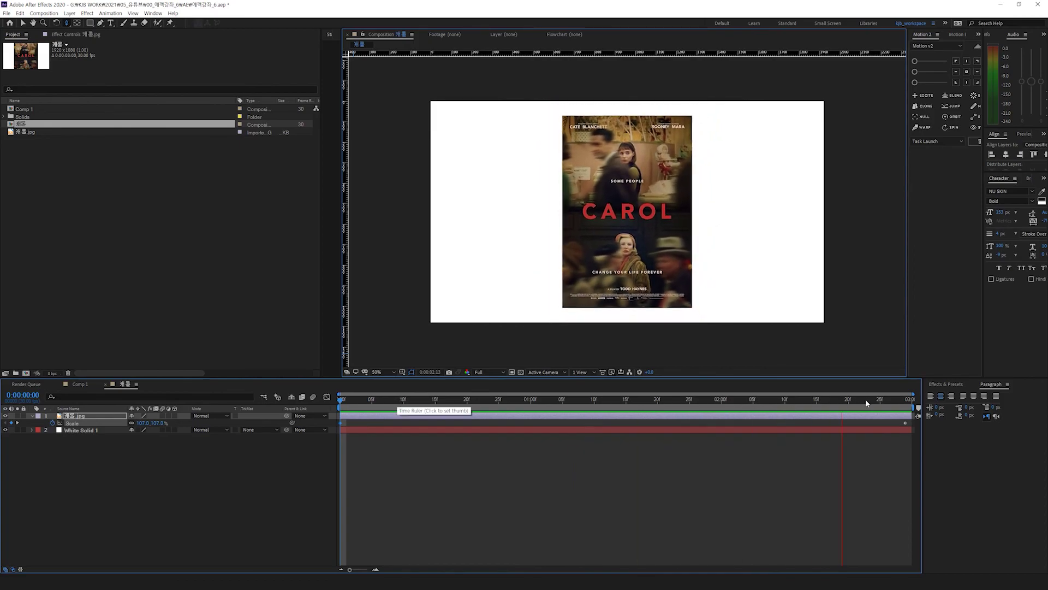
drag(880, 399, 909, 403)
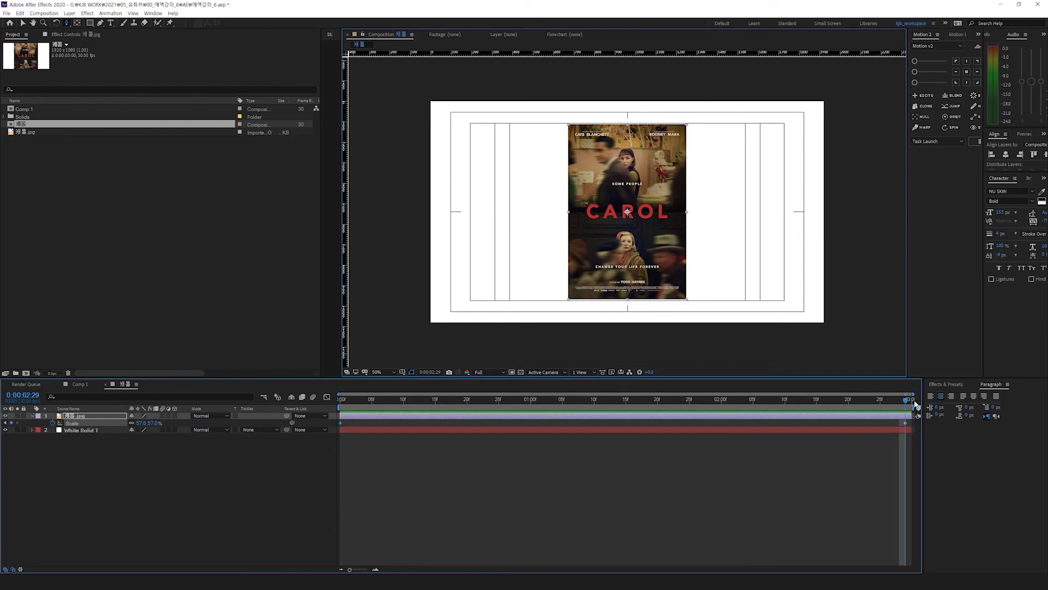
click(353, 423)
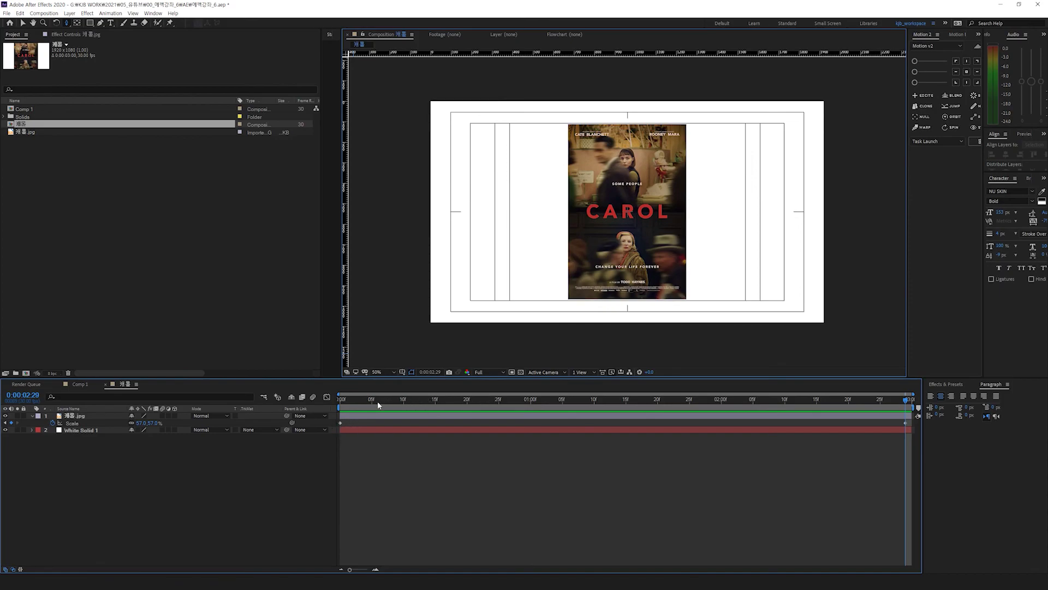
Step: Trim the poster layer's start to the two-second mark and duplicate the layer
click(338, 416)
drag(338, 415, 714, 424)
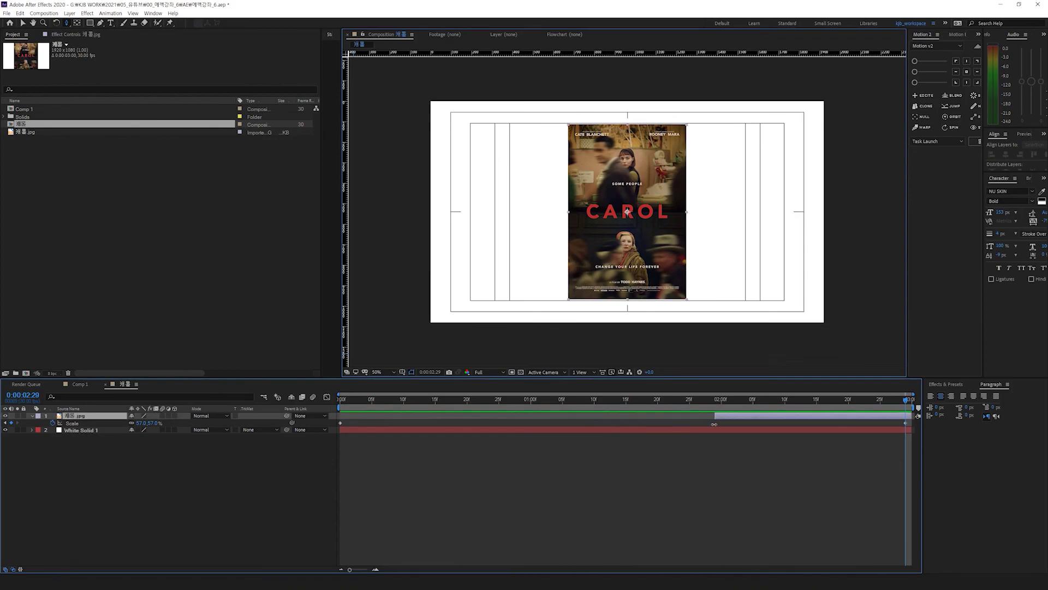
click(727, 399)
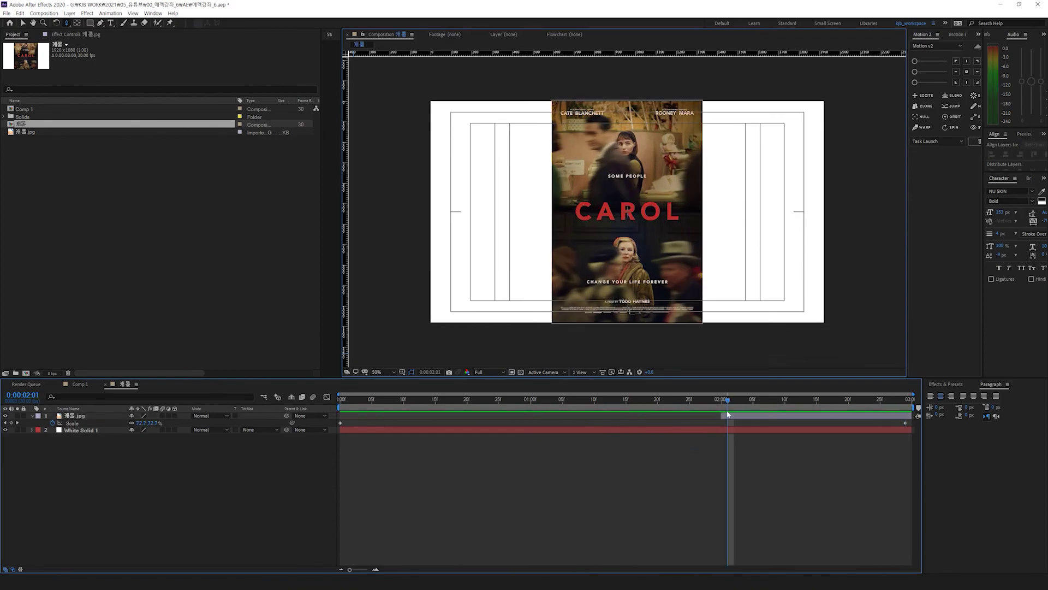
key(ctrl+d)
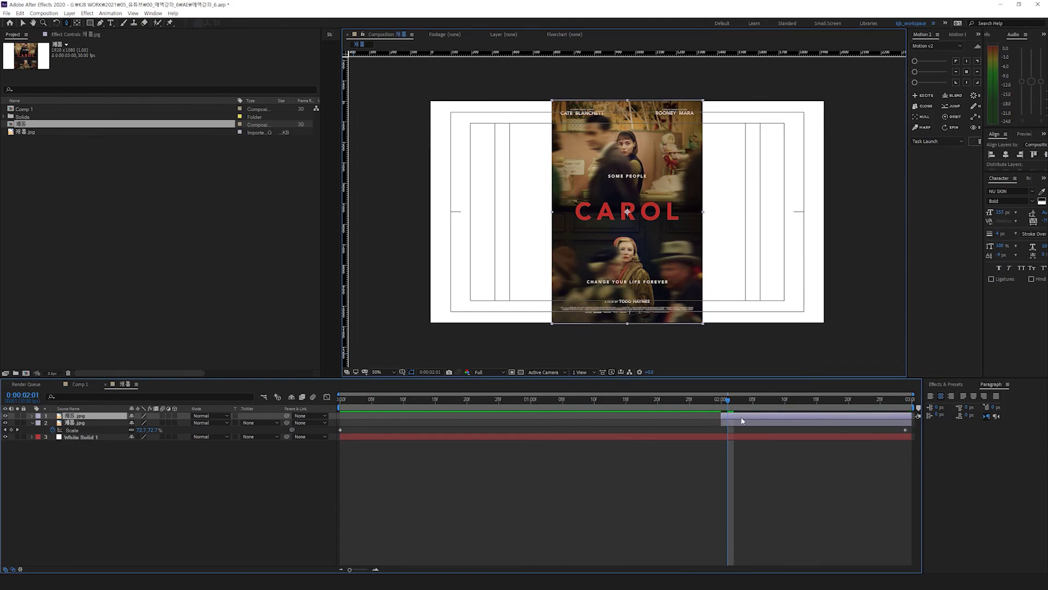
Step: Remove the Scale keyframes from both poster layers, keeping their scale at 57%
key(s)
key(End)
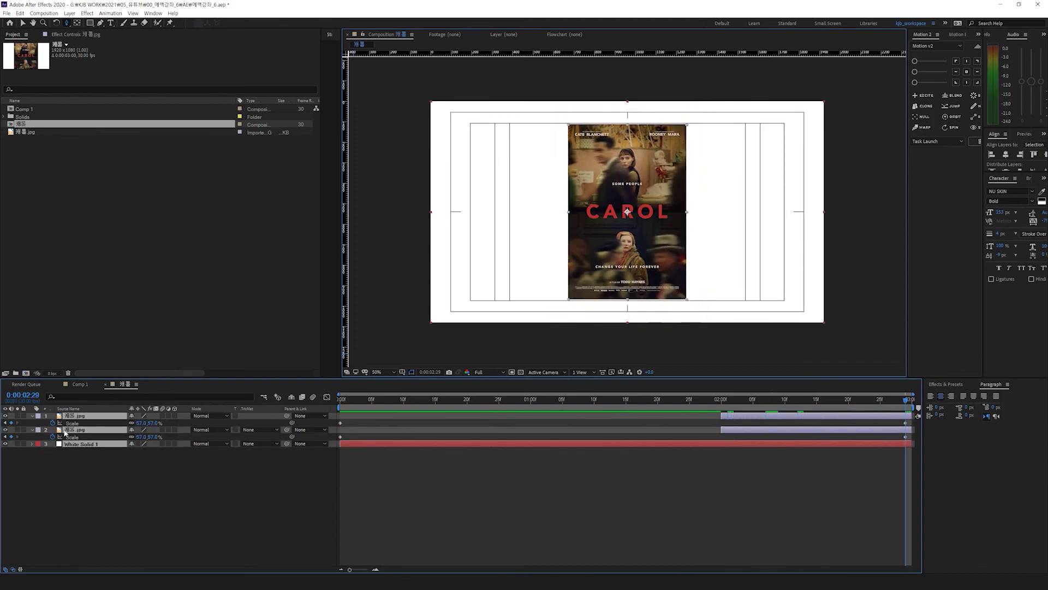
click(53, 423)
Step: Duplicate and shift the trimmed poster layers so three one-second clips run back to back from the start
click(64, 536)
drag(774, 416, 407, 419)
key(ctrl+d)
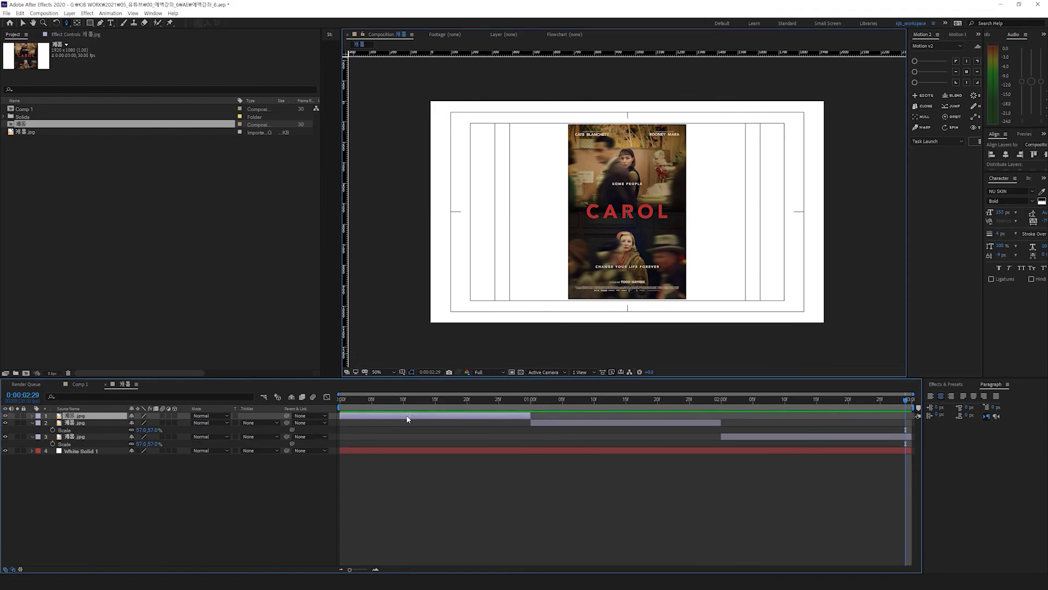
Step: Enlarge the first one-second clip to 213% and reposition it to frame the dark-haired woman
click(418, 399)
key(s)
click(141, 423)
text(80)
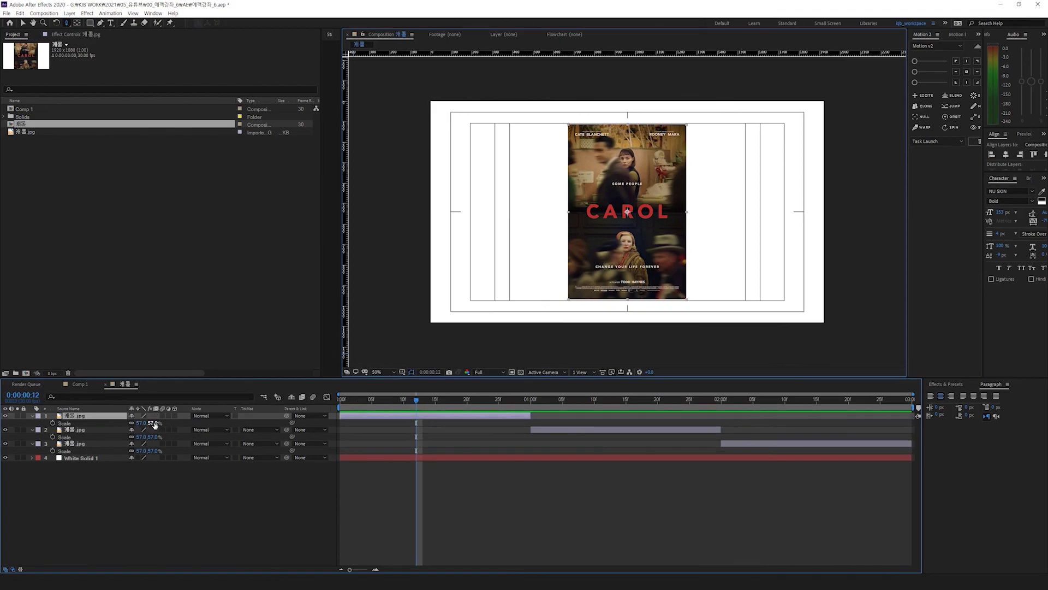
key(Return)
drag(167, 424, 277, 397)
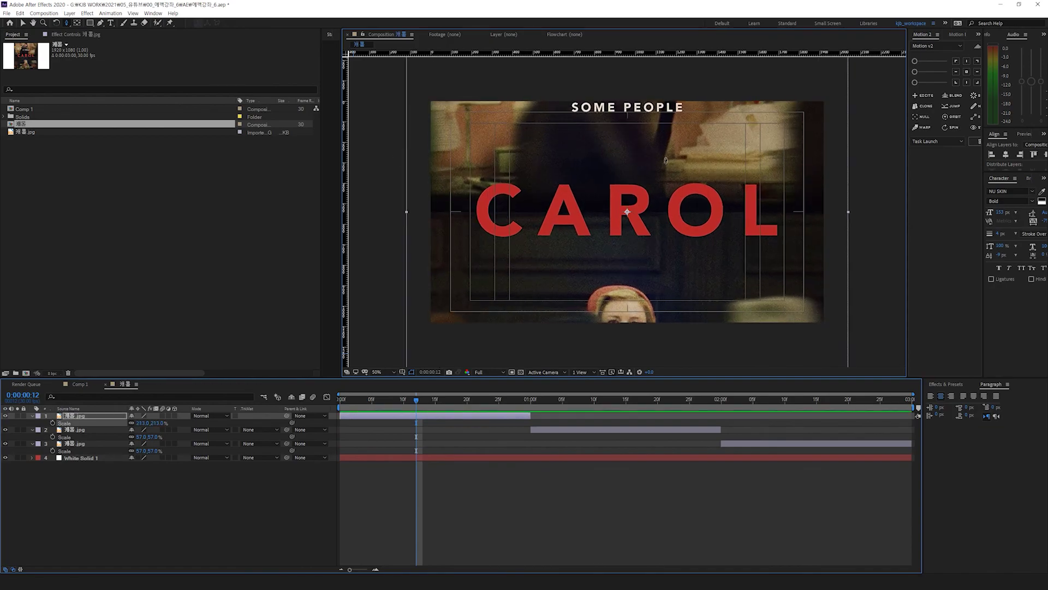
key(v)
key(space)
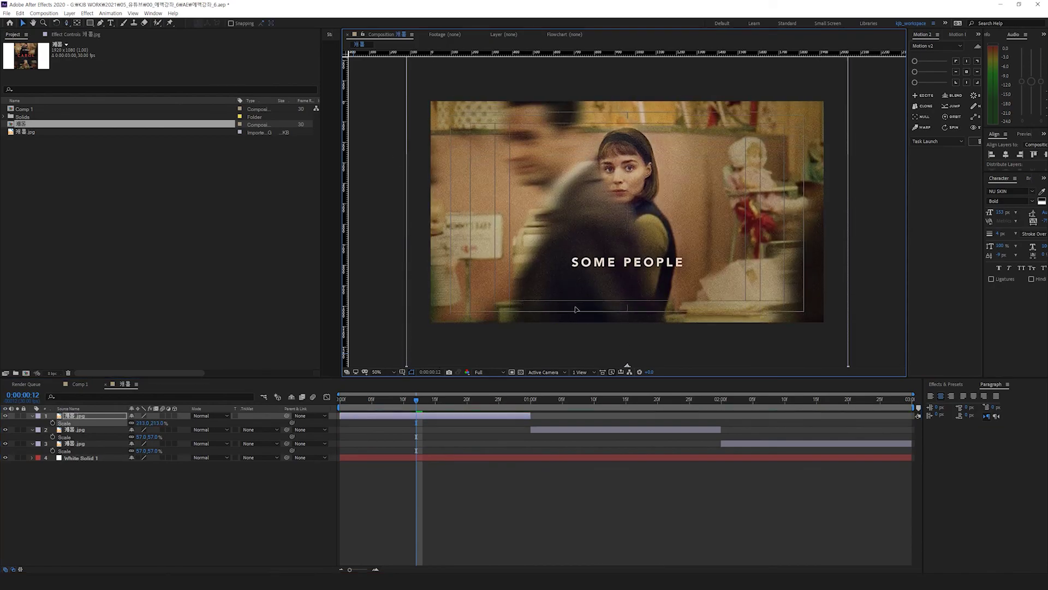
Step: Enlarge the first clip further to about 356% and centre the dark-haired woman's face in the frame
click(143, 424)
text(287)
key(Return)
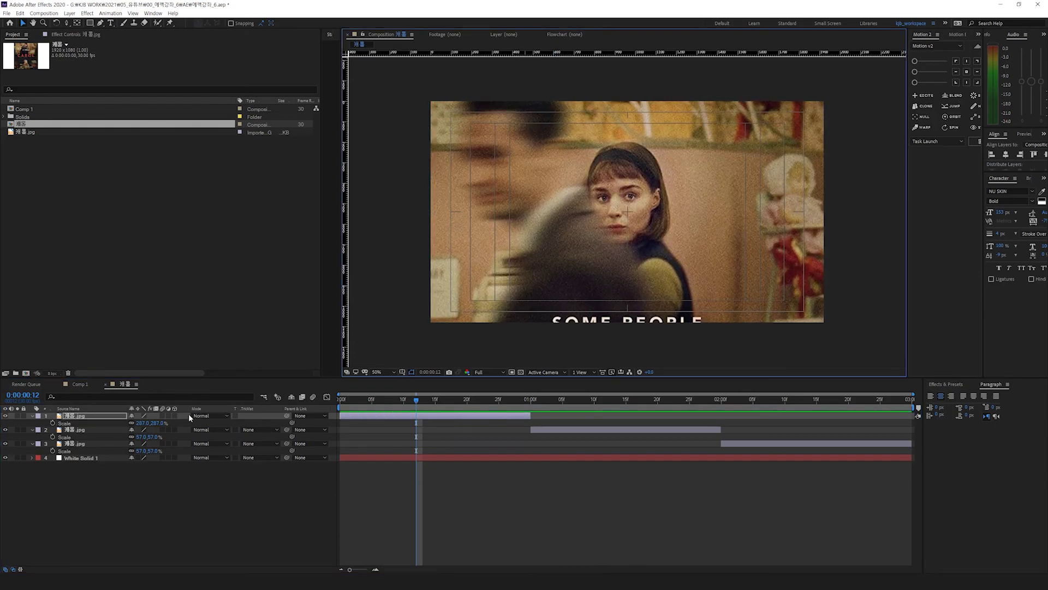
drag(160, 424, 205, 424)
drag(606, 221, 606, 289)
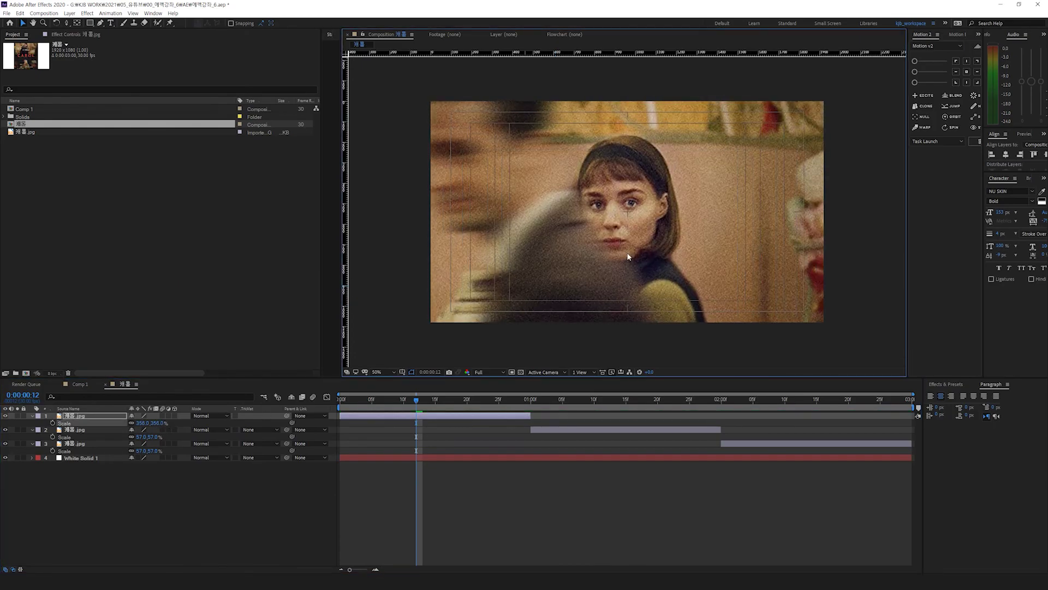
Step: Scale the second clip to about 484% and reposition it as a close-up of the woman in the red hat
click(563, 399)
click(584, 430)
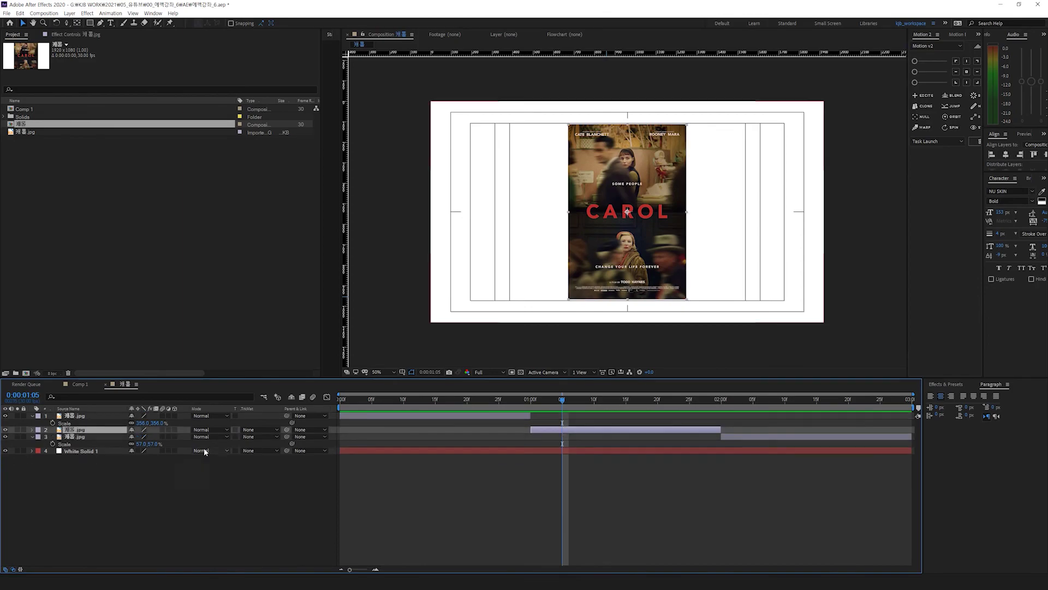
drag(153, 438, 393, 437)
drag(575, 302, 636, 232)
drag(158, 437, 137, 437)
click(557, 240)
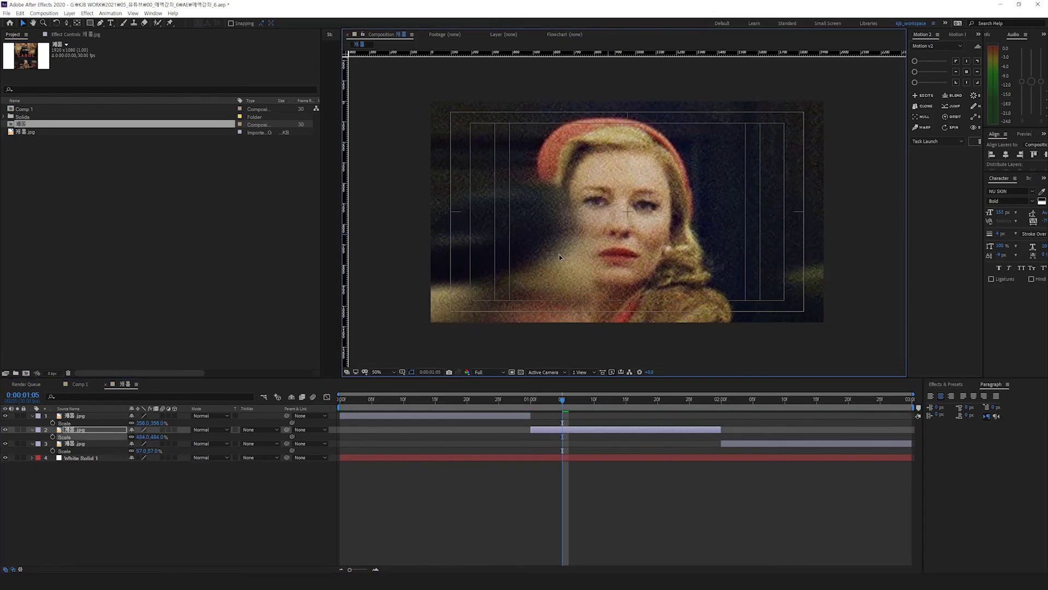
Step: Increase the first clip's scale to 402% and adjust the framing of the dark-haired woman's face
click(449, 402)
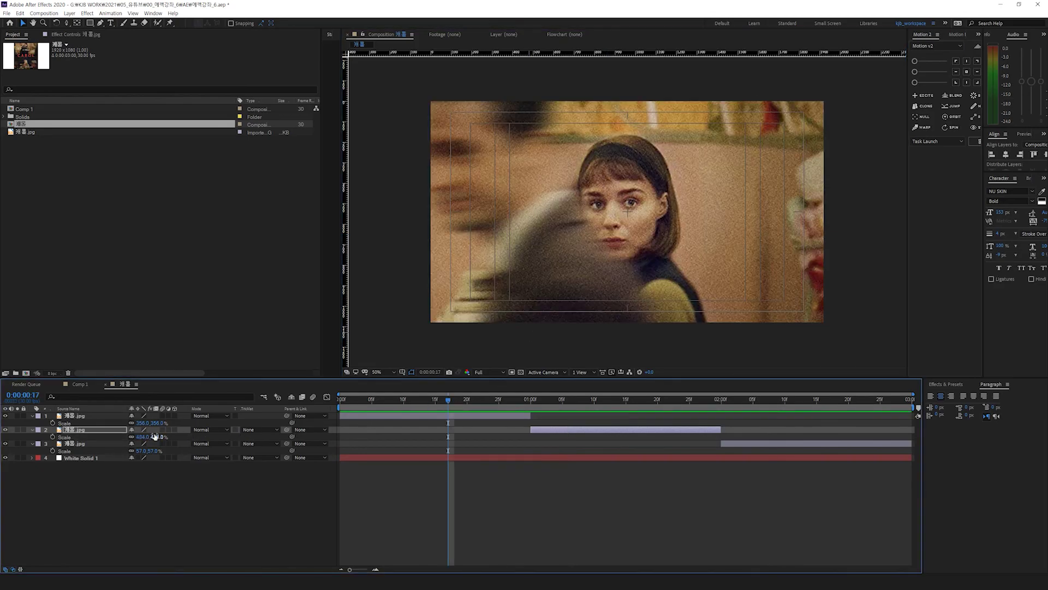
click(457, 417)
drag(143, 423, 169, 422)
click(631, 263)
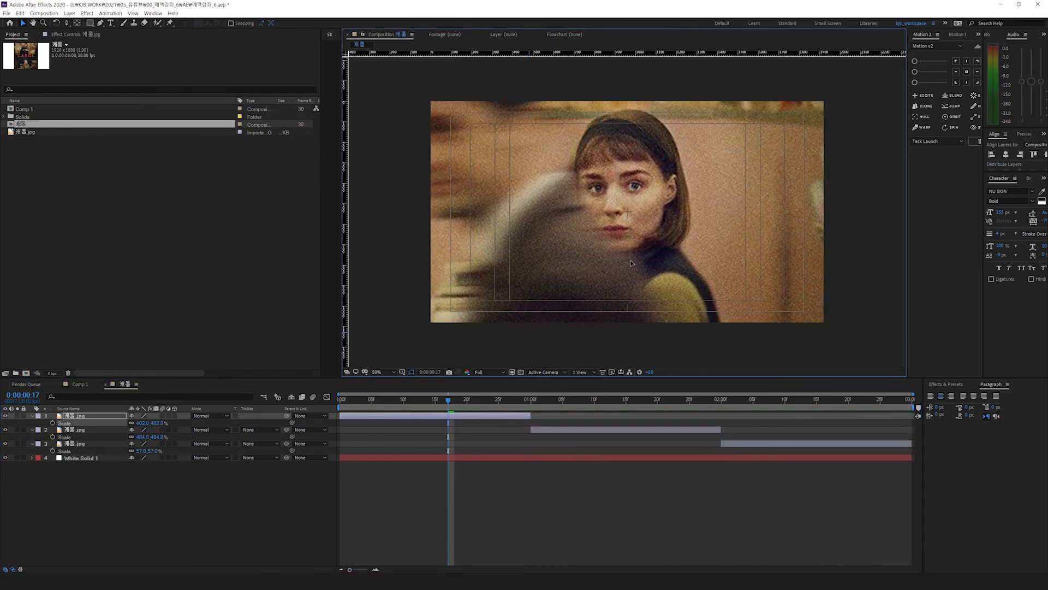
Step: Split the third clip at 0:00:02:10 and place its second part beneath the first in the layer order
click(759, 402)
click(764, 443)
click(785, 399)
key(ctrl+shift+d)
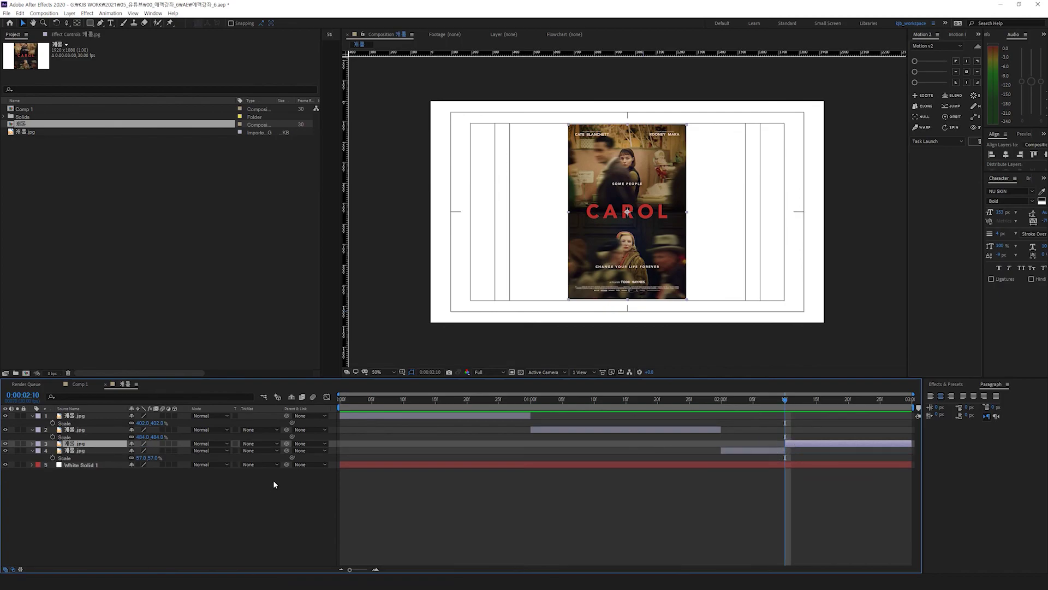
drag(59, 447, 60, 462)
Step: Scale the short third clip to 191% and check its cut to the full-poster clip
click(745, 443)
key(s)
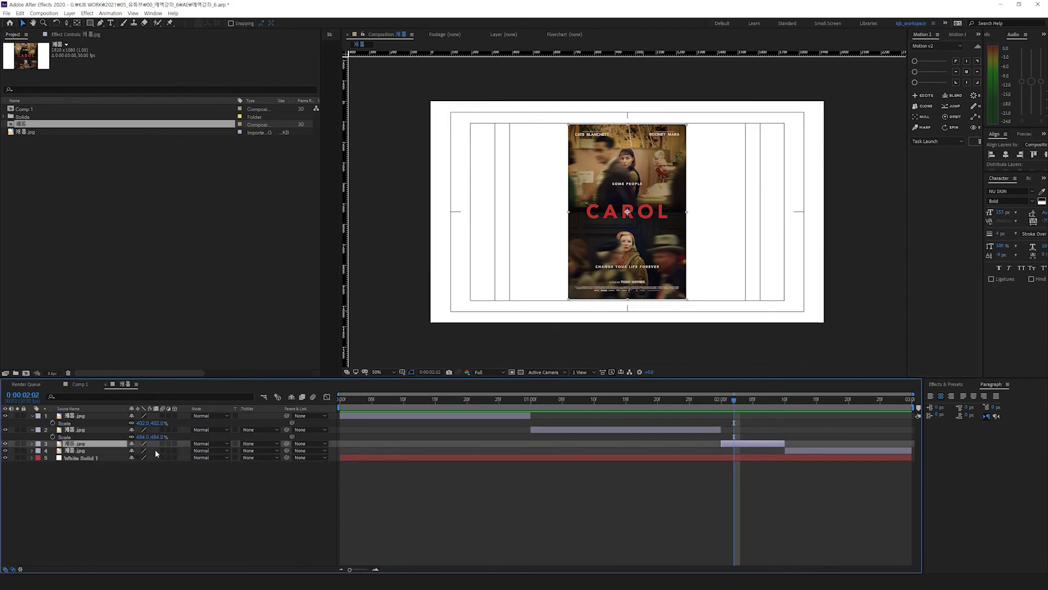
key(s)
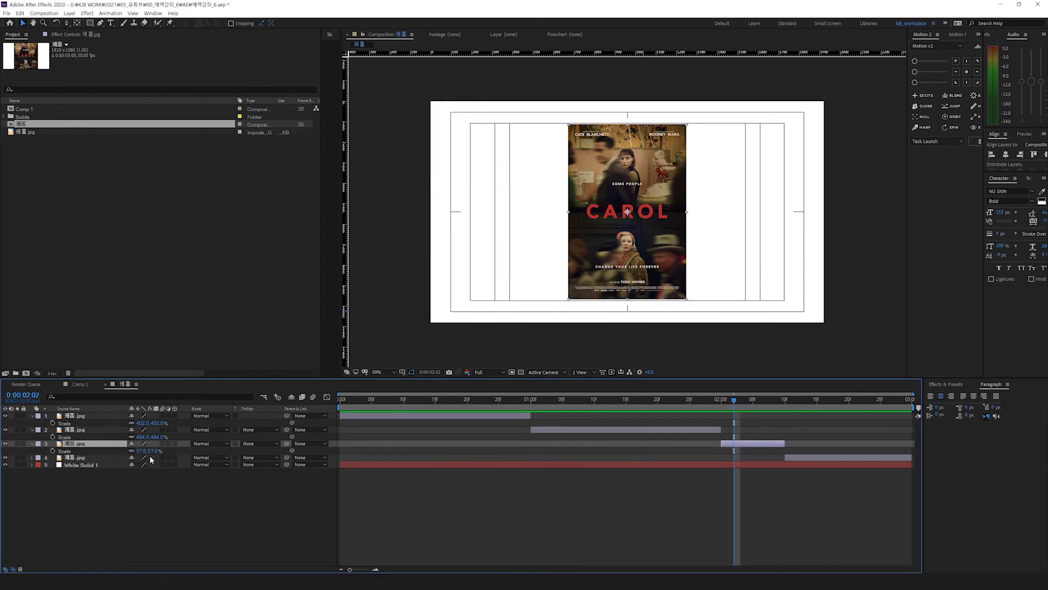
drag(149, 450, 216, 460)
click(798, 400)
drag(799, 405, 791, 404)
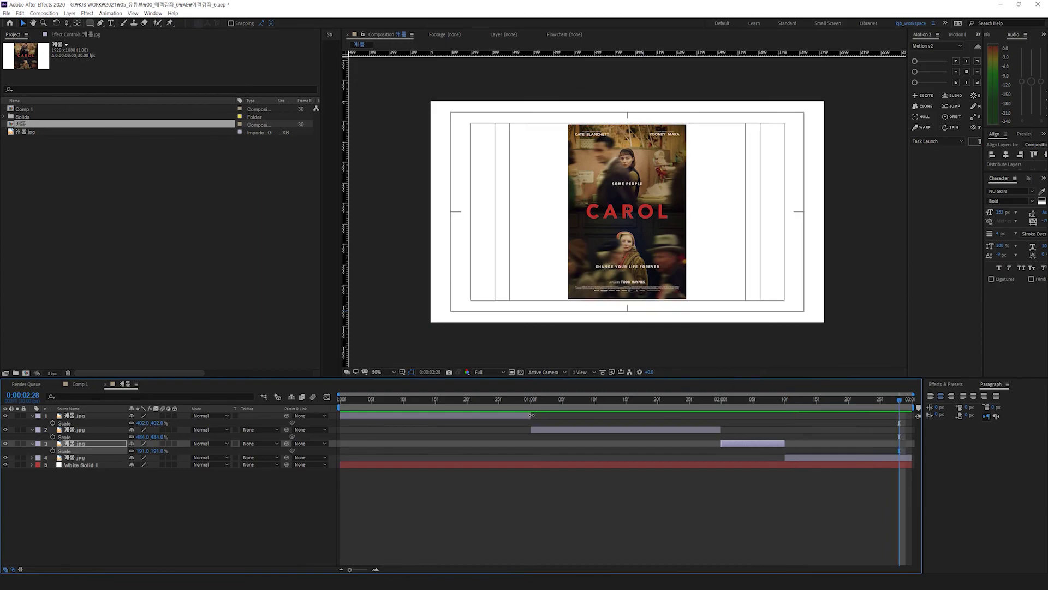
Step: Trim one frame off the first and second clips' ends and move the following clips earlier to close the gaps
drag(532, 415, 525, 417)
click(720, 429)
drag(664, 432, 658, 431)
click(771, 444)
mouse_move(771, 443)
mouse_down()
mouse_move(758, 443)
mouse_move(774, 457)
mouse_move(761, 457)
mouse_up()
Step: Preview the sequence of poster cuts
drag(691, 399, 437, 407)
key(space)
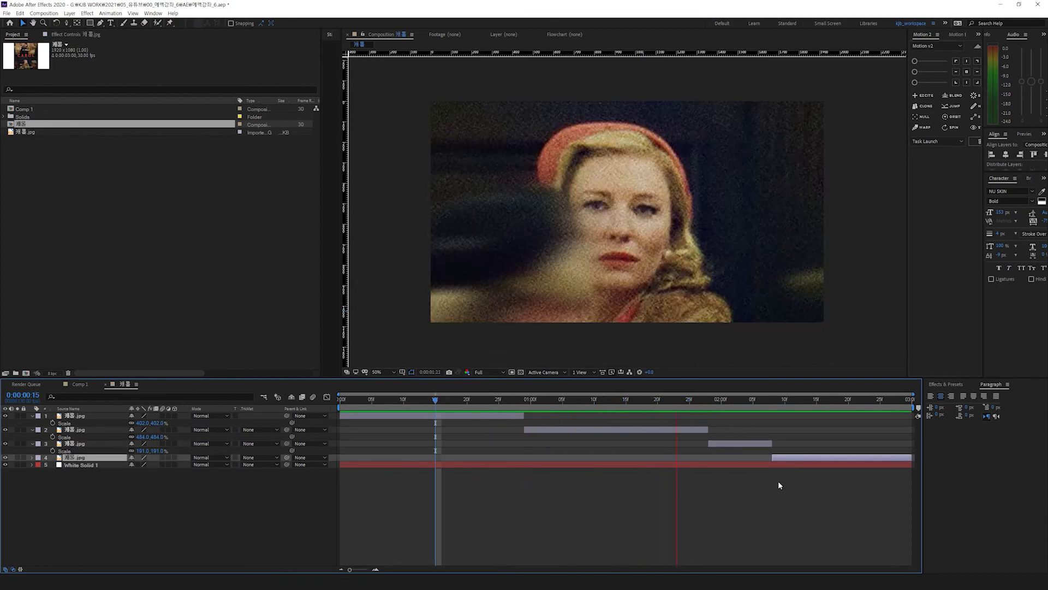
key(space)
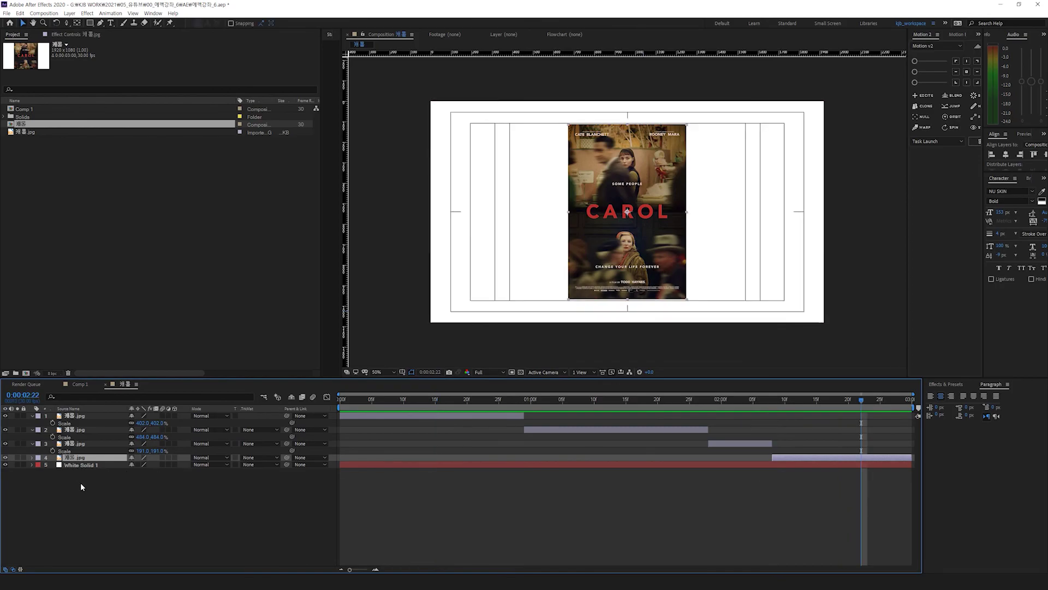
Step: Duplicate the first close-up clip and extend the copy to the end of the composition
click(75, 418)
key(ctrl+d)
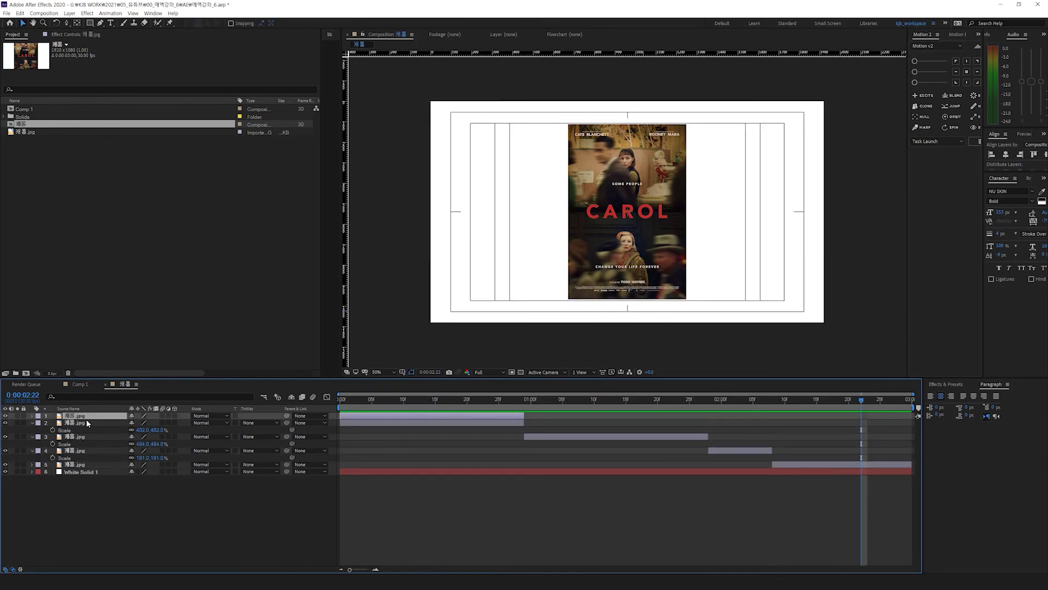
drag(524, 419, 916, 415)
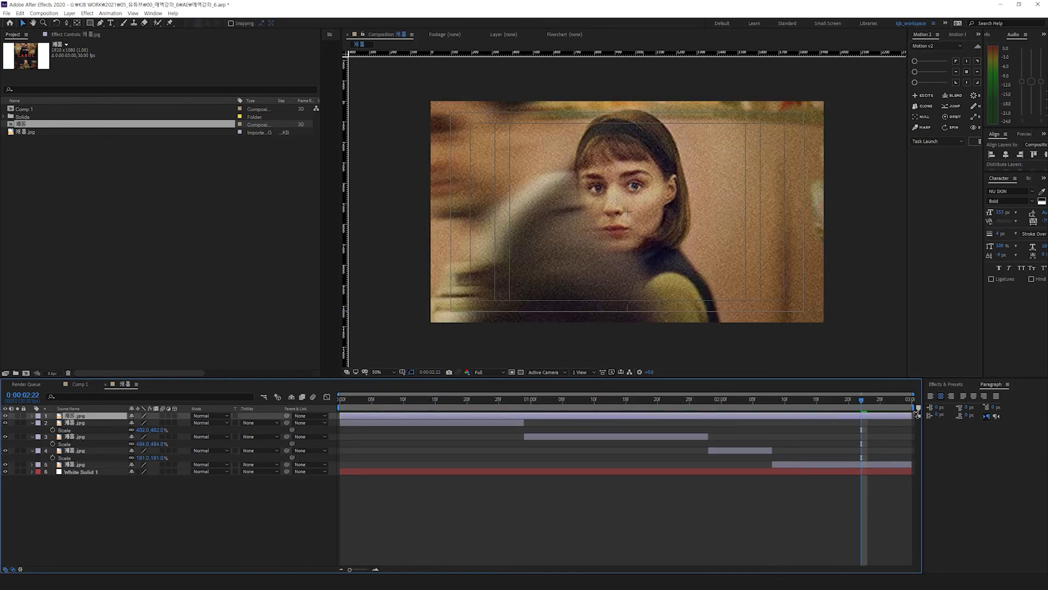
Step: Turn off the four cut clips' visibility and hide them from the timeline as shy layers
click(74, 423)
shift+click(75, 465)
click(1, 426)
click(75, 423)
shift+click(79, 465)
click(5, 423)
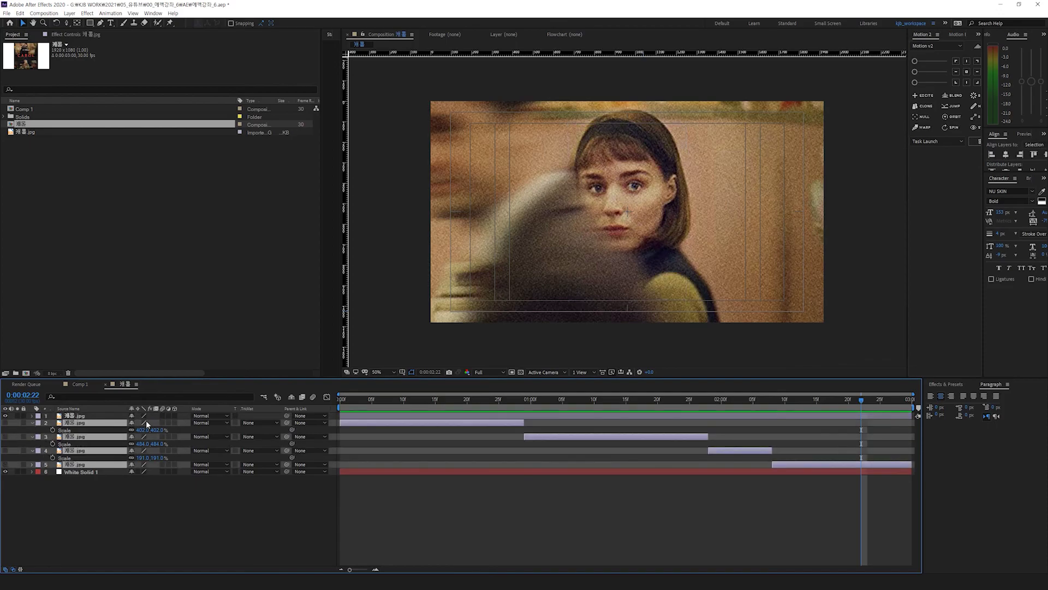
click(291, 397)
Step: Create a two-node camera with the 35mm preset
right_click(212, 426)
mouse_move(192, 402)
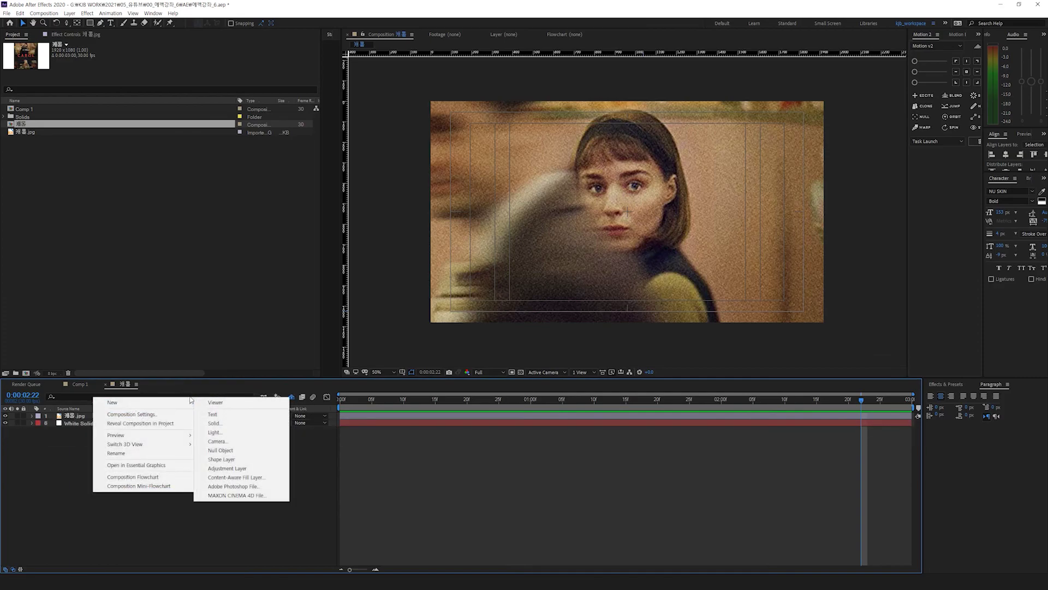
click(216, 441)
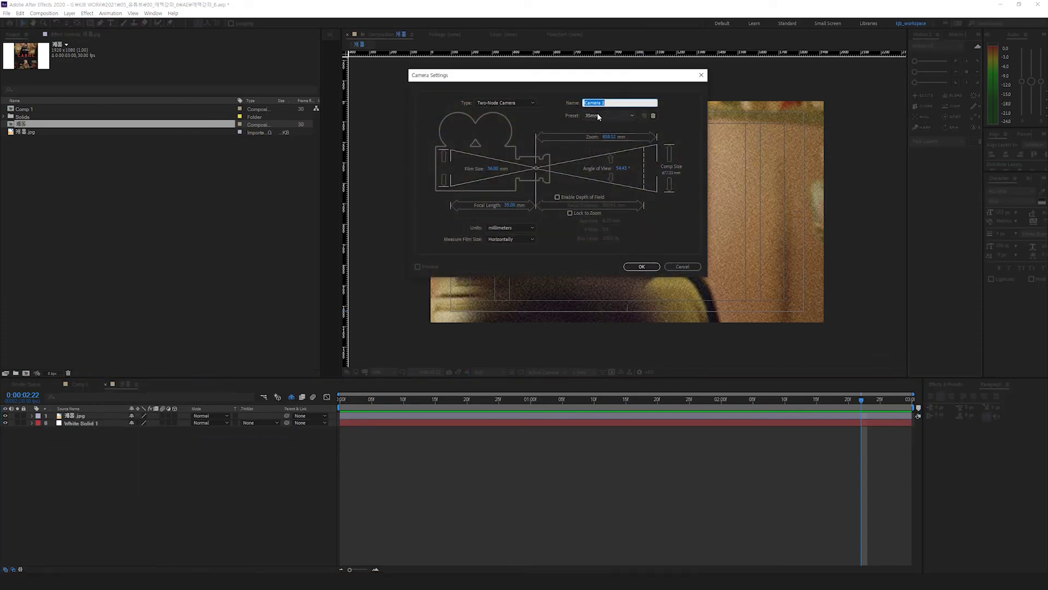
click(638, 267)
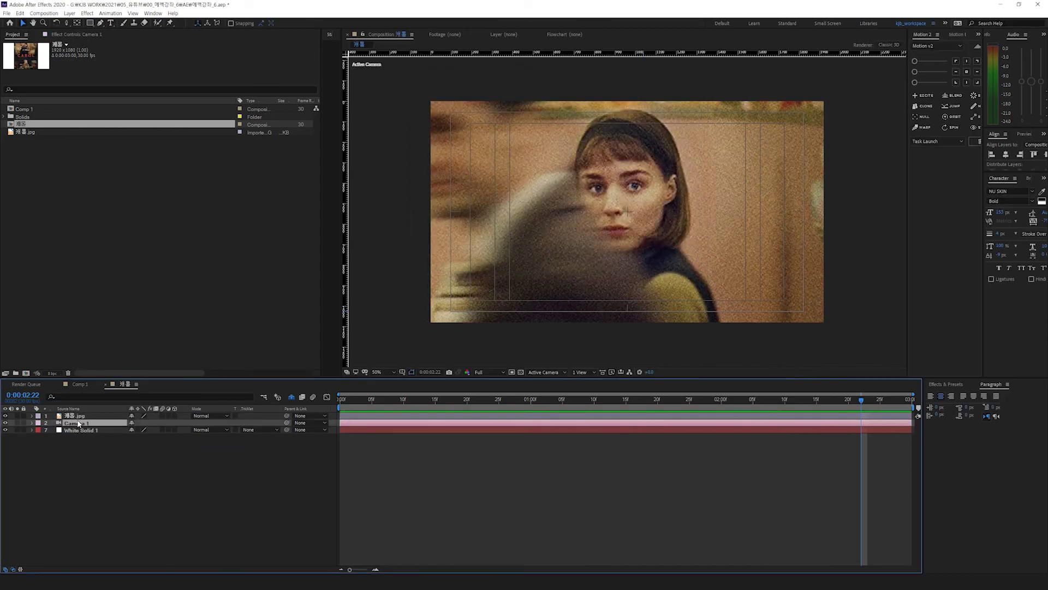
Step: Make the full-length poster layer 3D and set its scale to 100%
click(174, 415)
click(98, 416)
key(s)
click(158, 423)
key(Return)
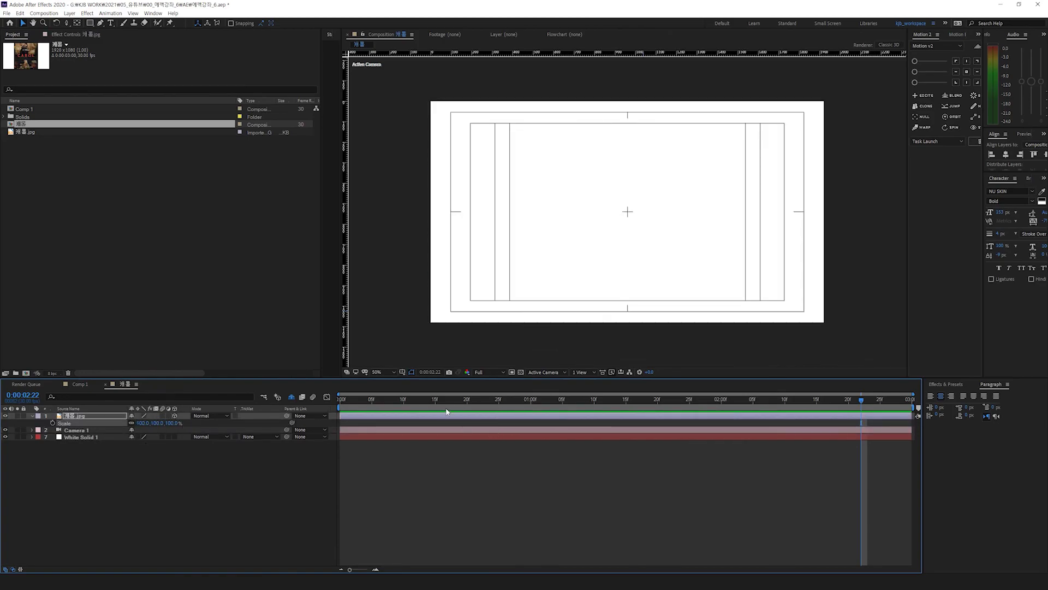
key(Return)
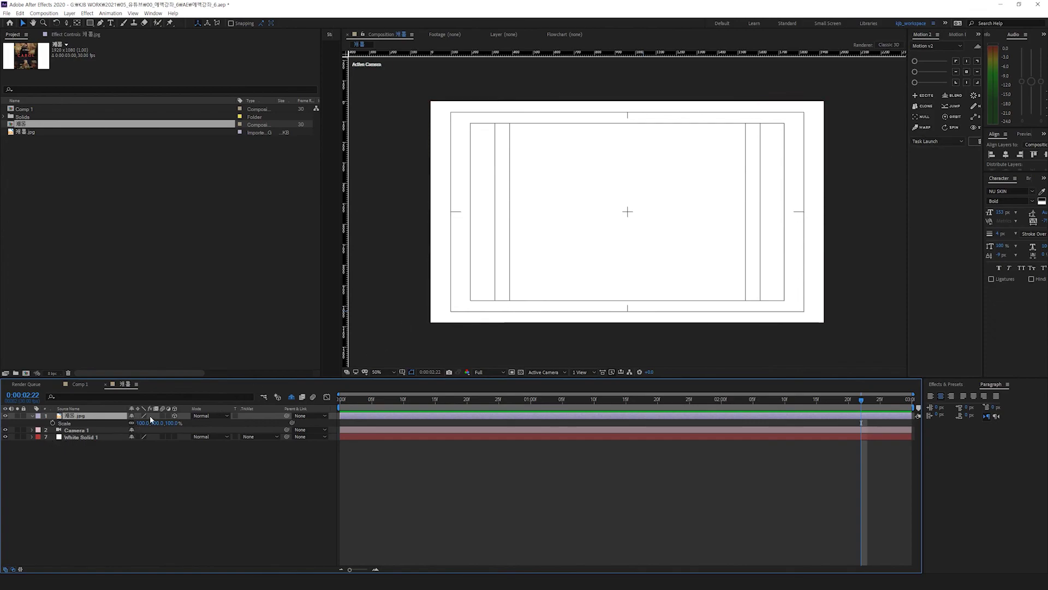
Step: Turn off the poster layer's 3D switch, centre it in the composition, and make it 3D again
click(175, 416)
click(1008, 155)
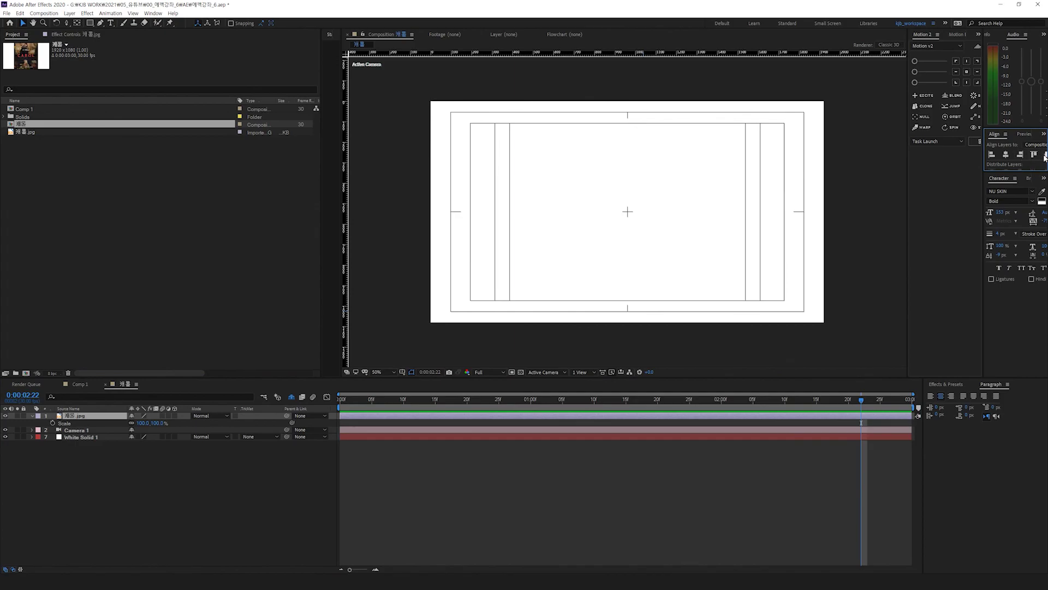
click(1045, 156)
click(175, 416)
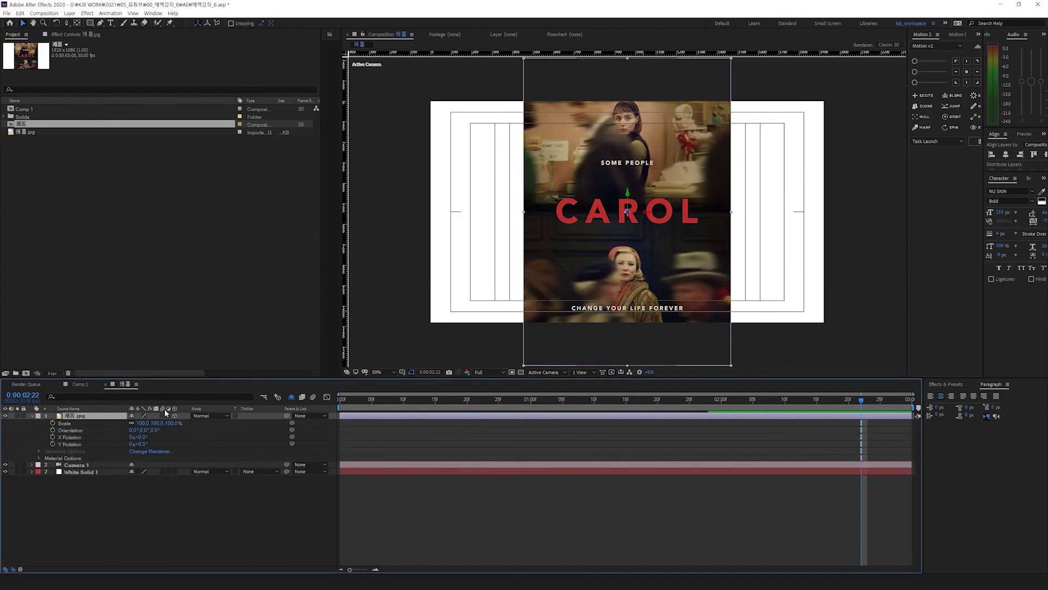
Step: Create a null object and parent the camera to it
click(77, 519)
click(77, 464)
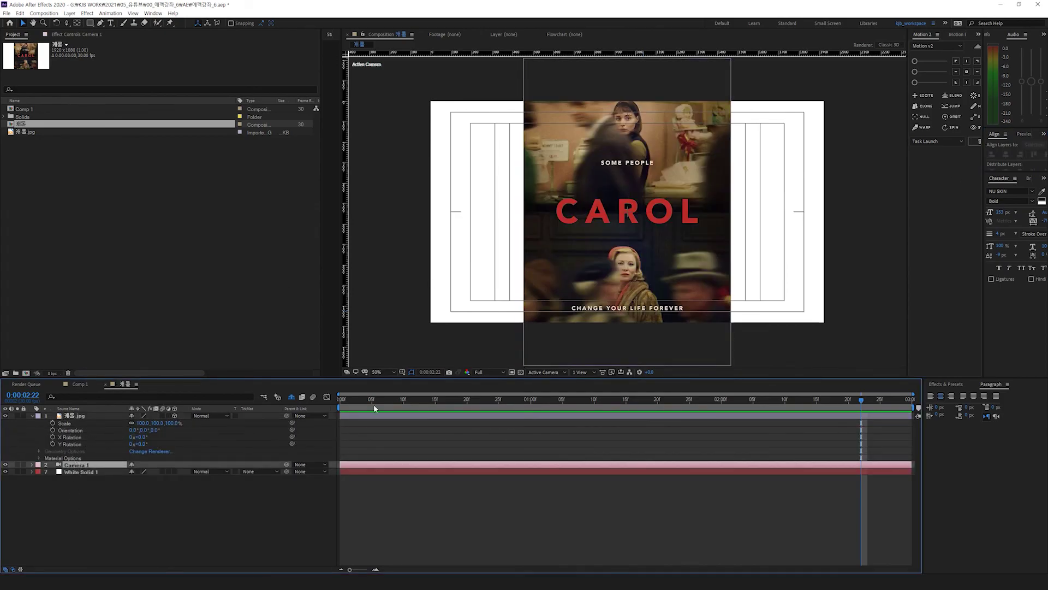
right_click(90, 417)
mouse_move(161, 424)
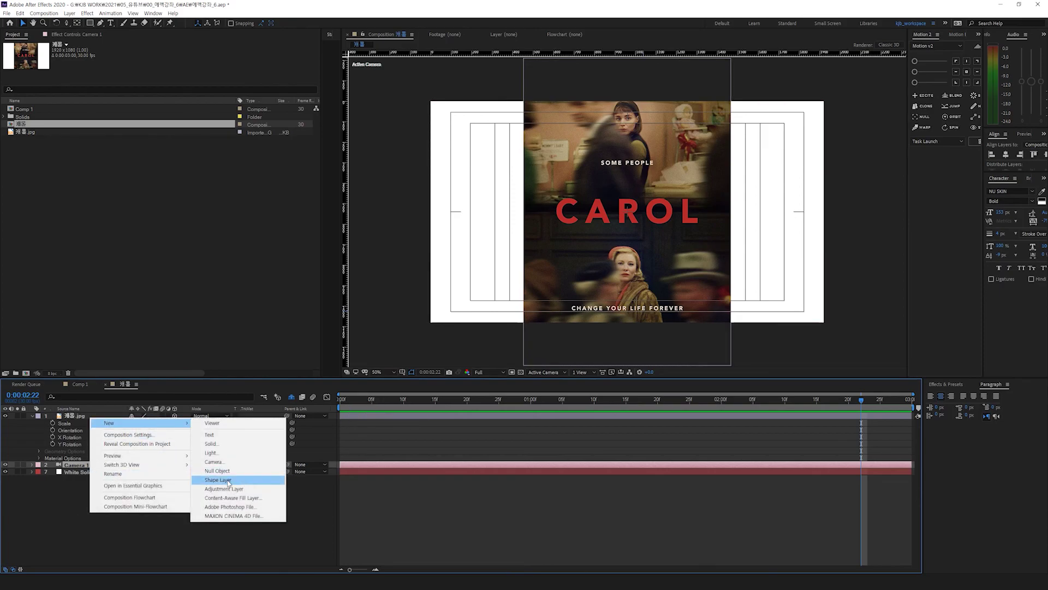
click(217, 471)
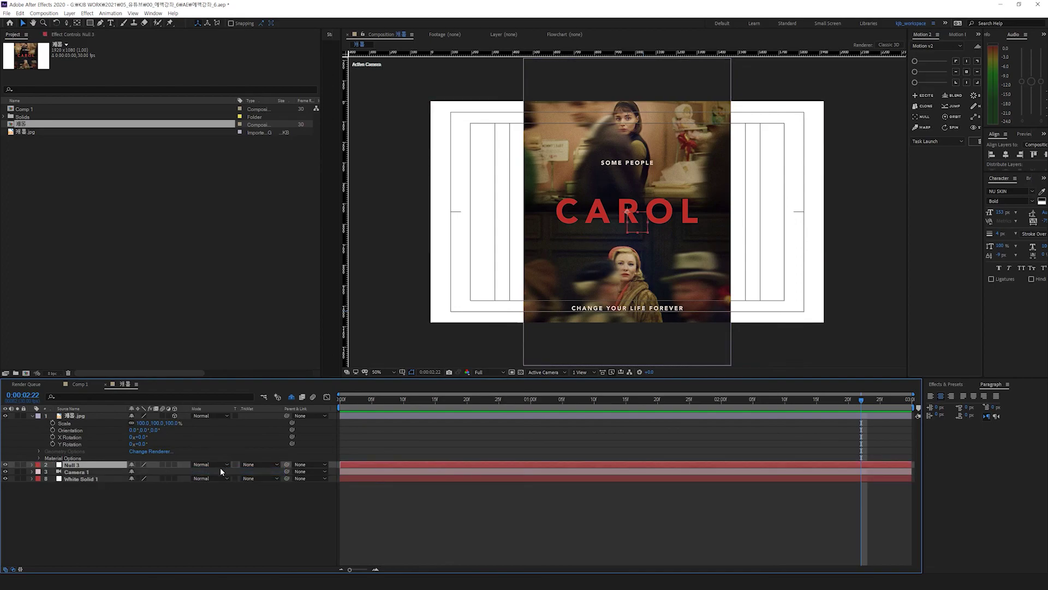
drag(286, 472, 83, 467)
Step: Keyframe the 3D null's position on the final frame, pulled back to Z -1171 to show the full poster
key(p)
key(End)
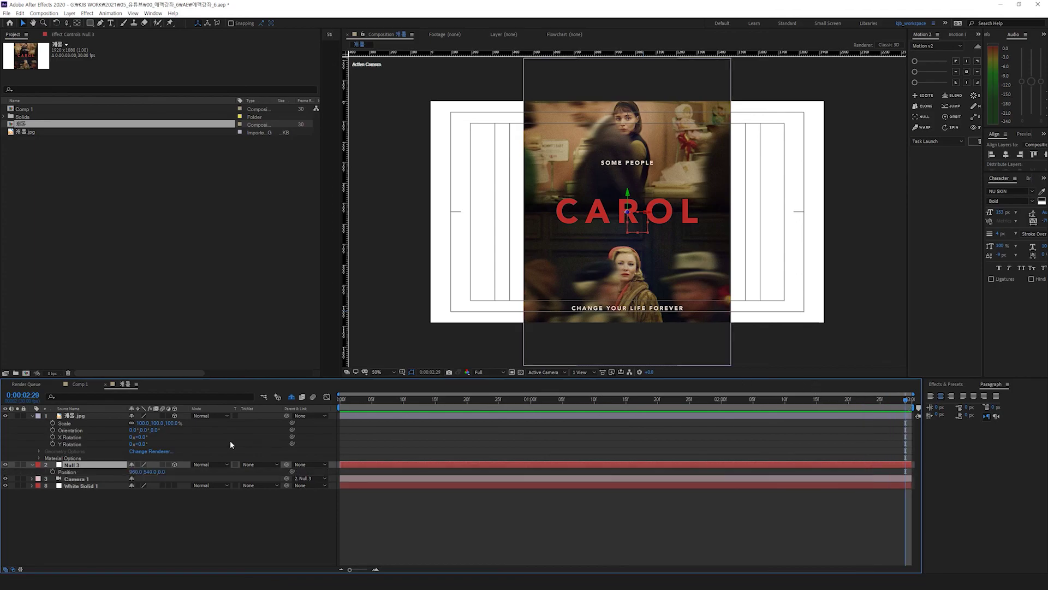
click(52, 472)
drag(162, 474, 4, 499)
drag(161, 476, 756, 483)
Step: Set the null's position on the first frame to 960, 117, 1440, framing the dark-haired woman's face
drag(786, 408, 327, 415)
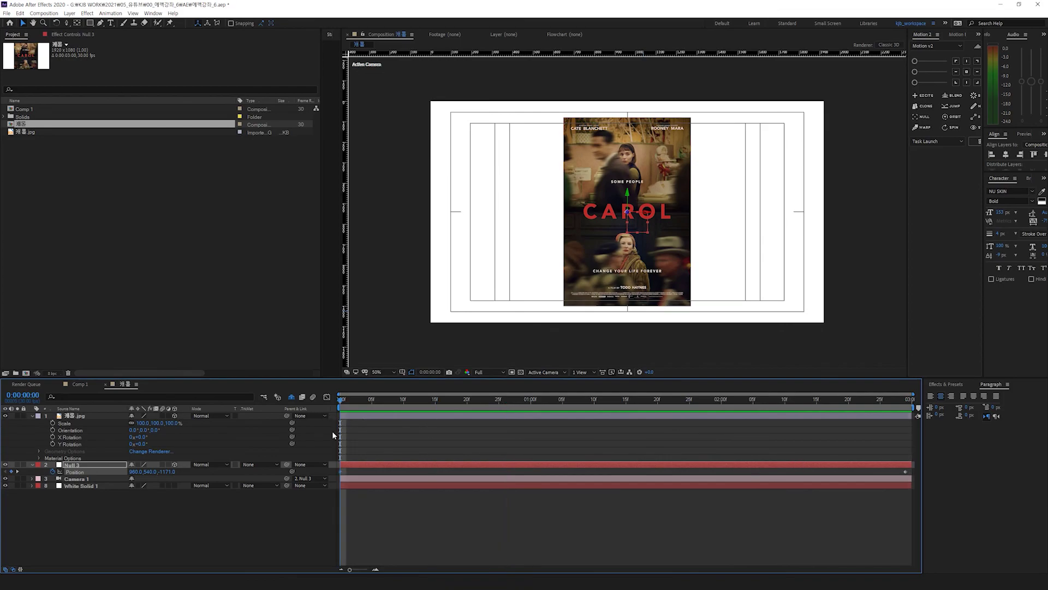
drag(171, 475, 579, 392)
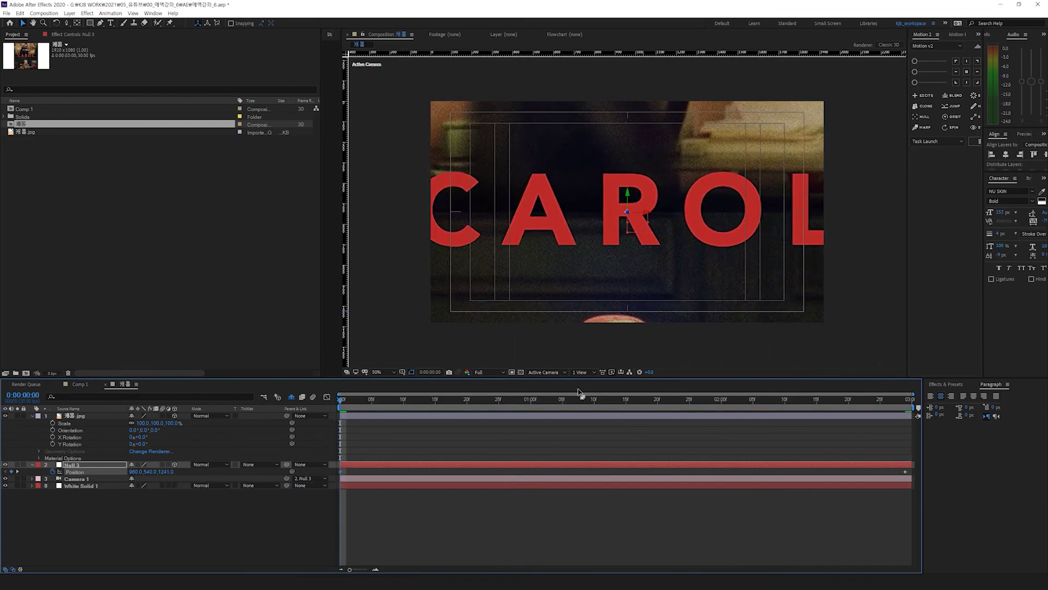
drag(148, 475, 395, 447)
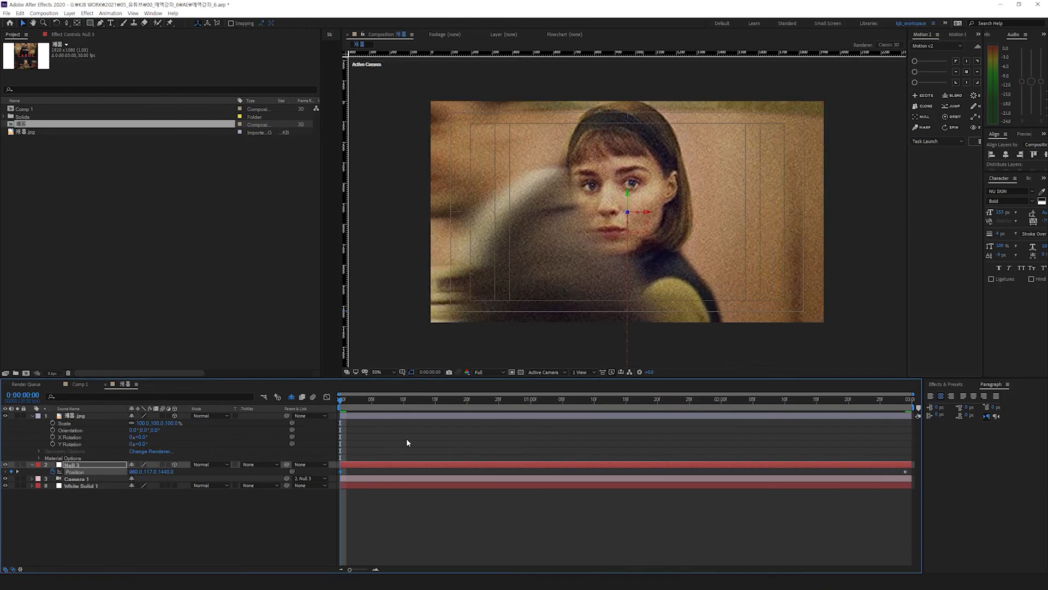
Step: Keyframe the null's current position at frame 15, and set it to 960, 819.7, 1404.7 at frame 16, framing the woman in the red hat
drag(429, 408, 435, 404)
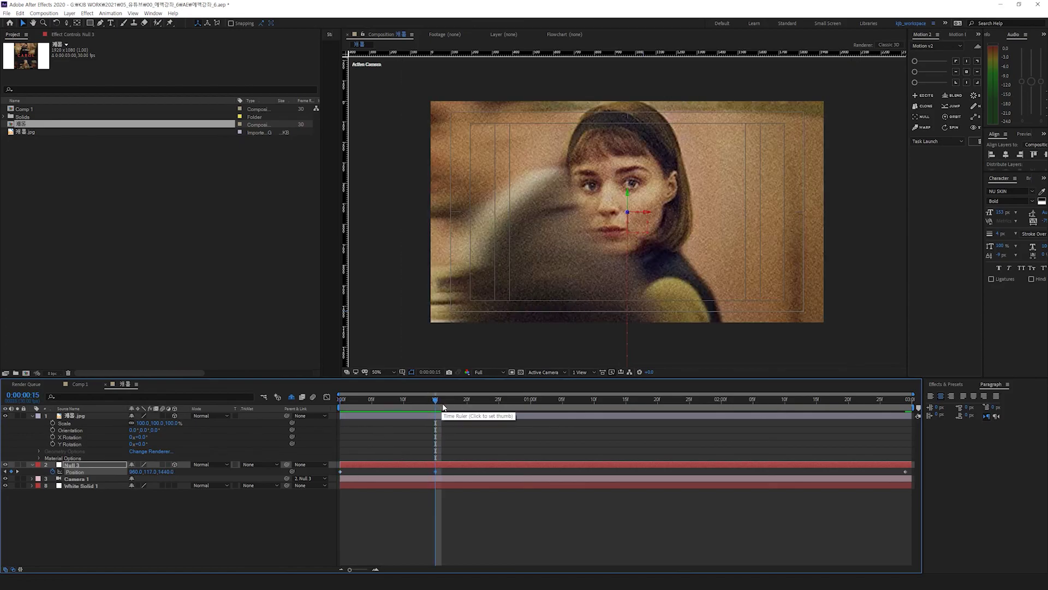
click(442, 406)
drag(150, 472, 480, 418)
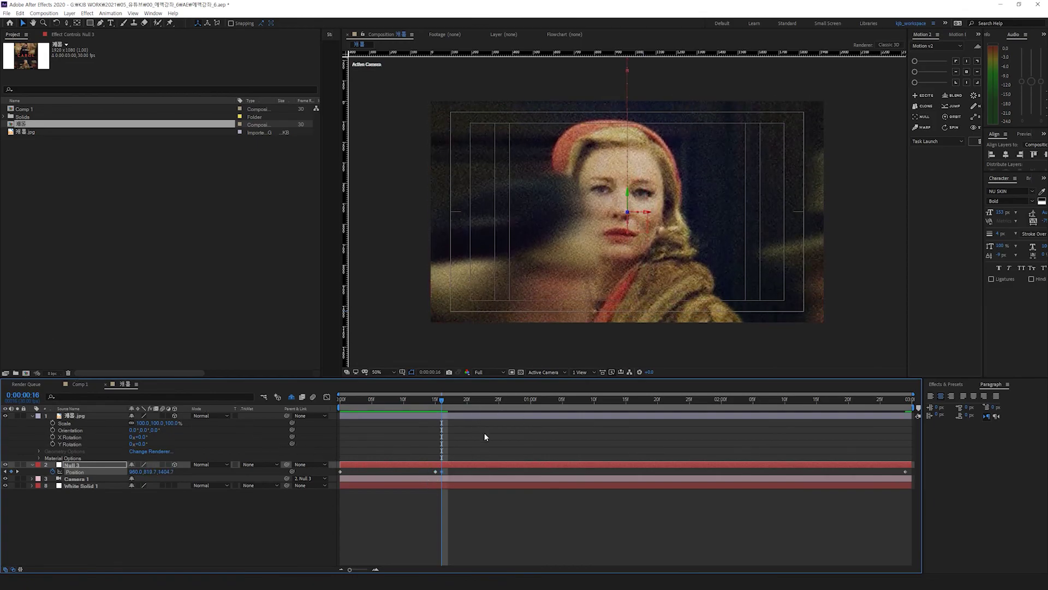
Step: Keyframe the null's unchanged position at 1:02, and set it to 960, 518.3, 1108.5 at 1:03, framing the CAROL title
click(549, 407)
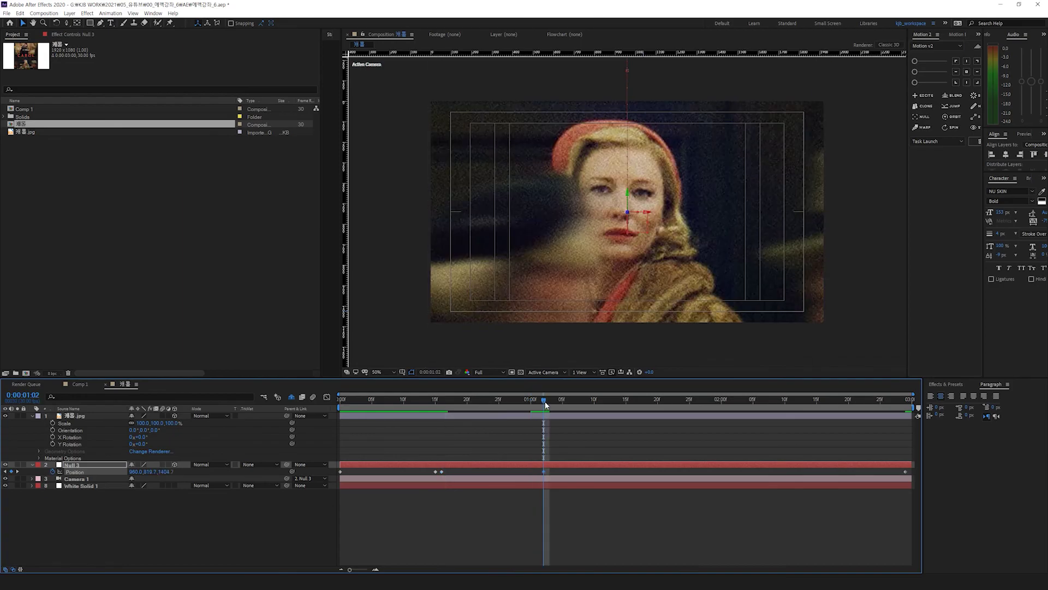
click(548, 405)
drag(151, 472, 544, 498)
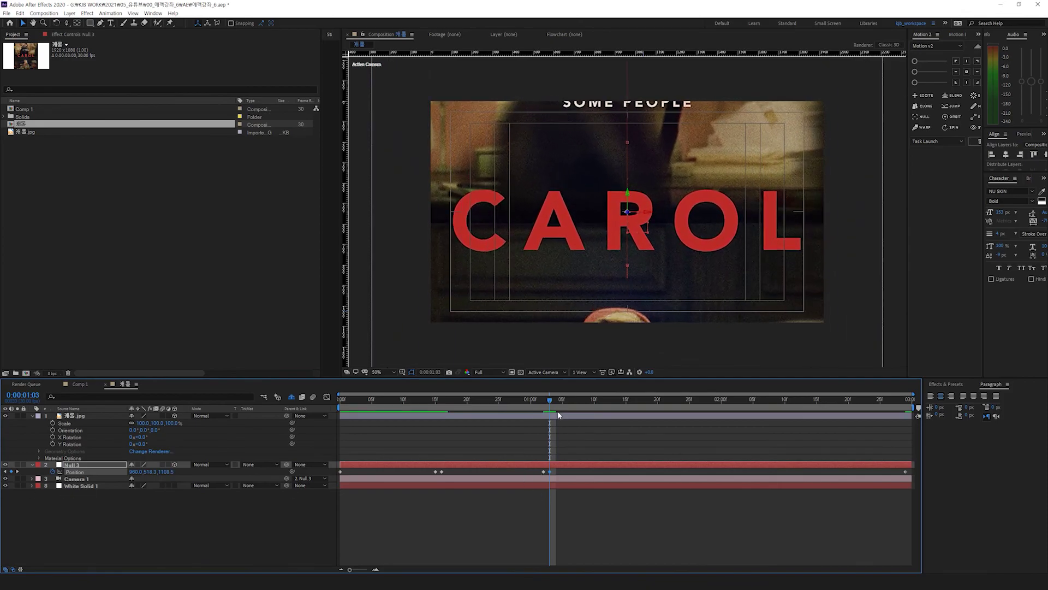
Step: Add a position keyframe holding the title framing at 1:18 and preview the camera sequence
click(646, 407)
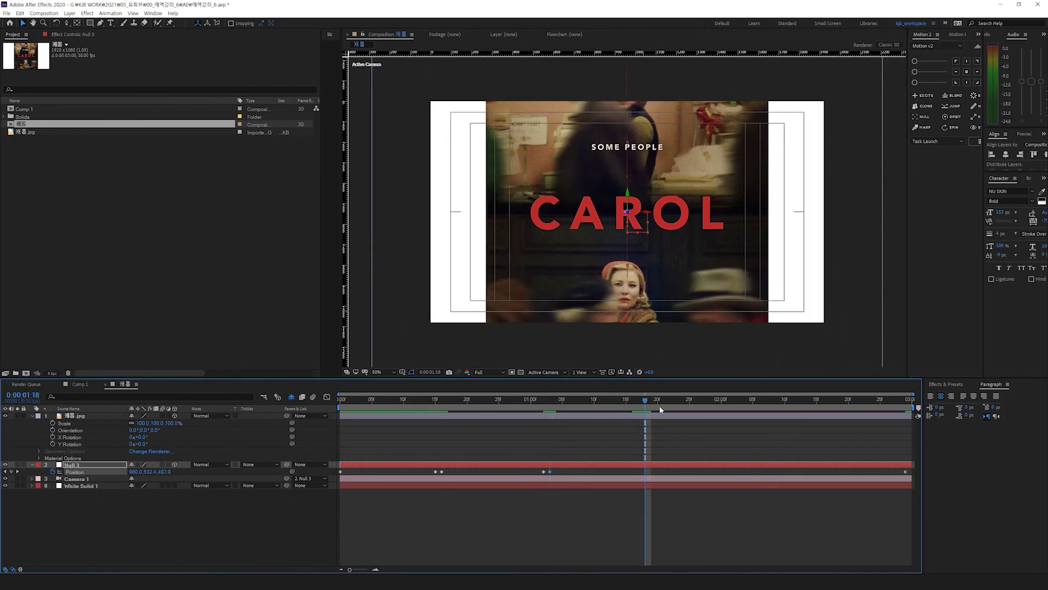
click(884, 407)
key(space)
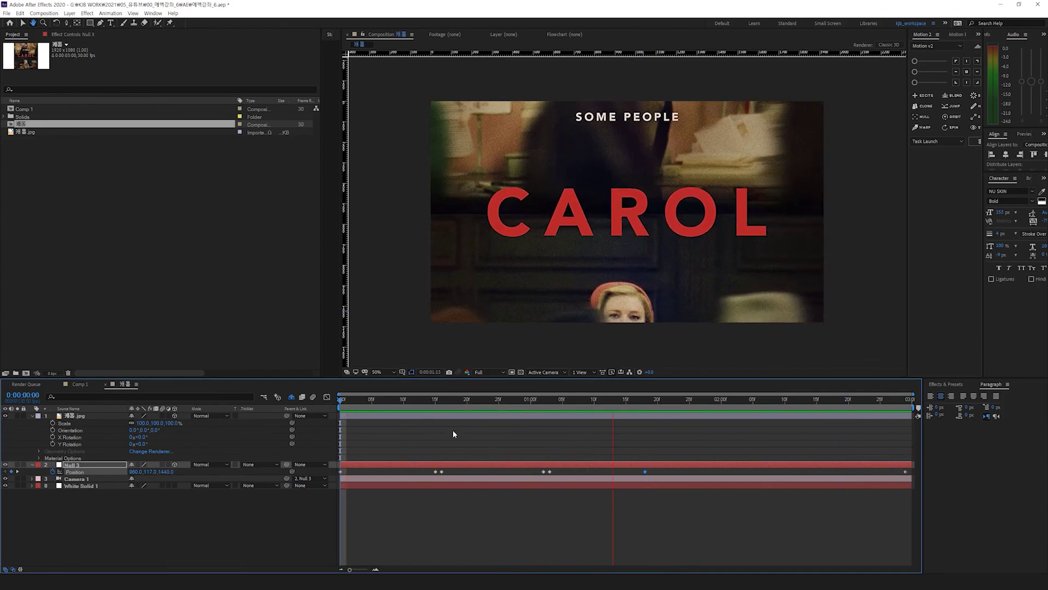
key(space)
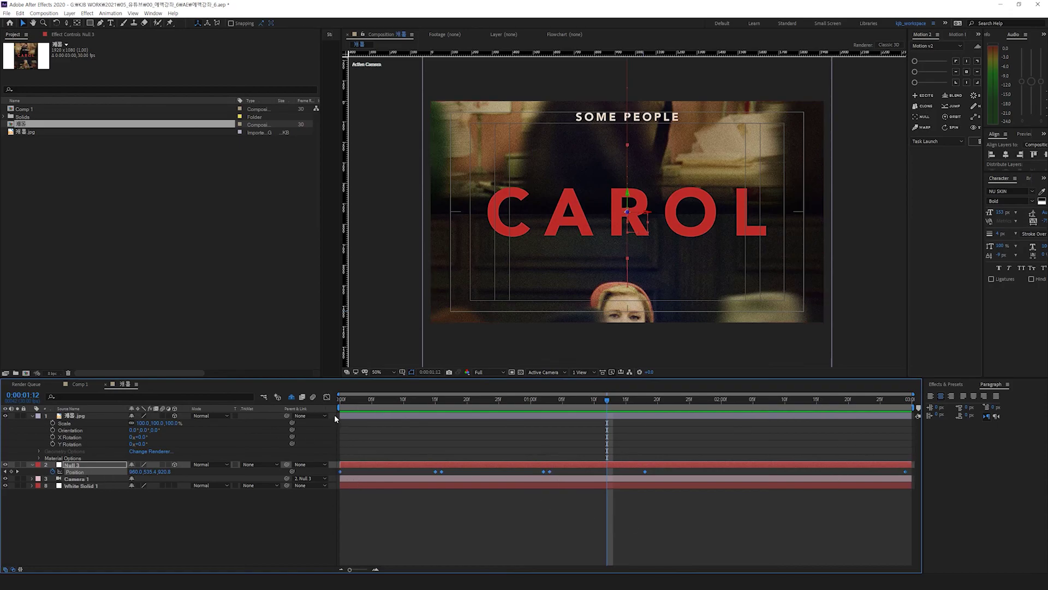
Step: Select all the null's position keyframes in the value graph and set their interpolation to Linear
click(328, 397)
right_click(516, 434)
click(552, 492)
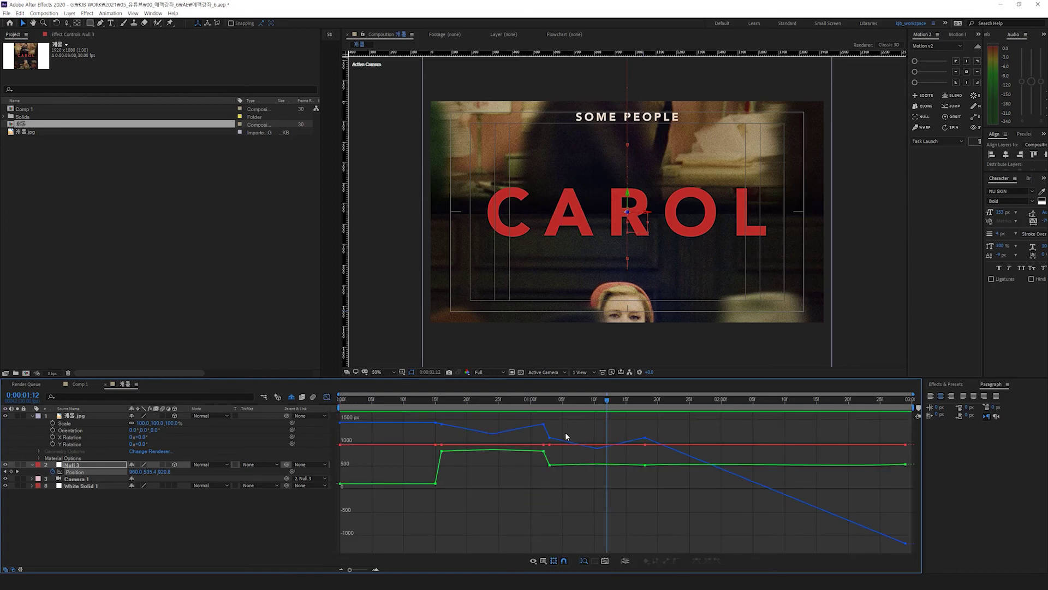
drag(338, 413, 977, 557)
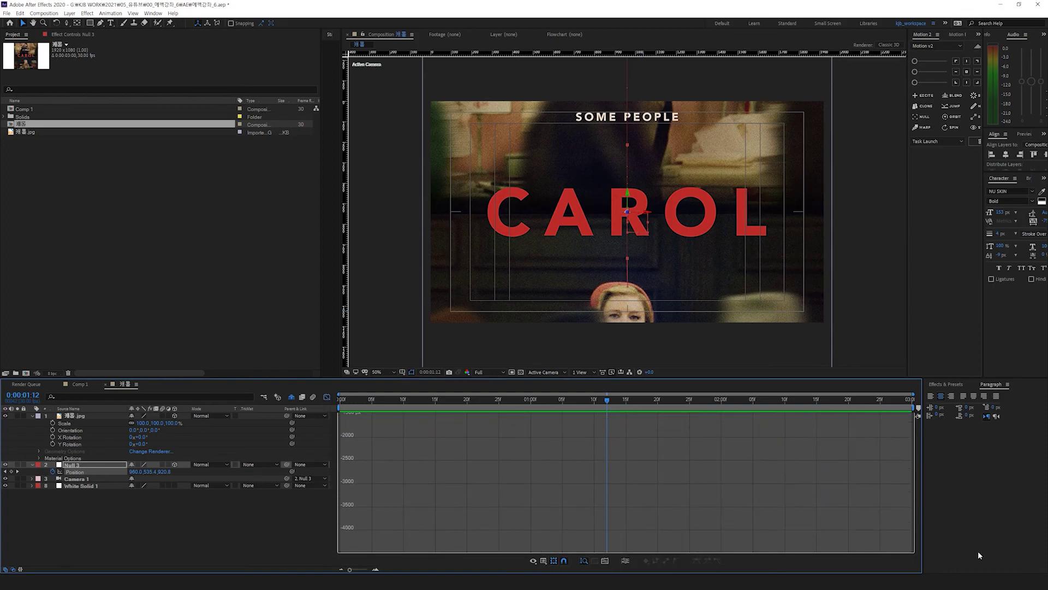
right_click(544, 424)
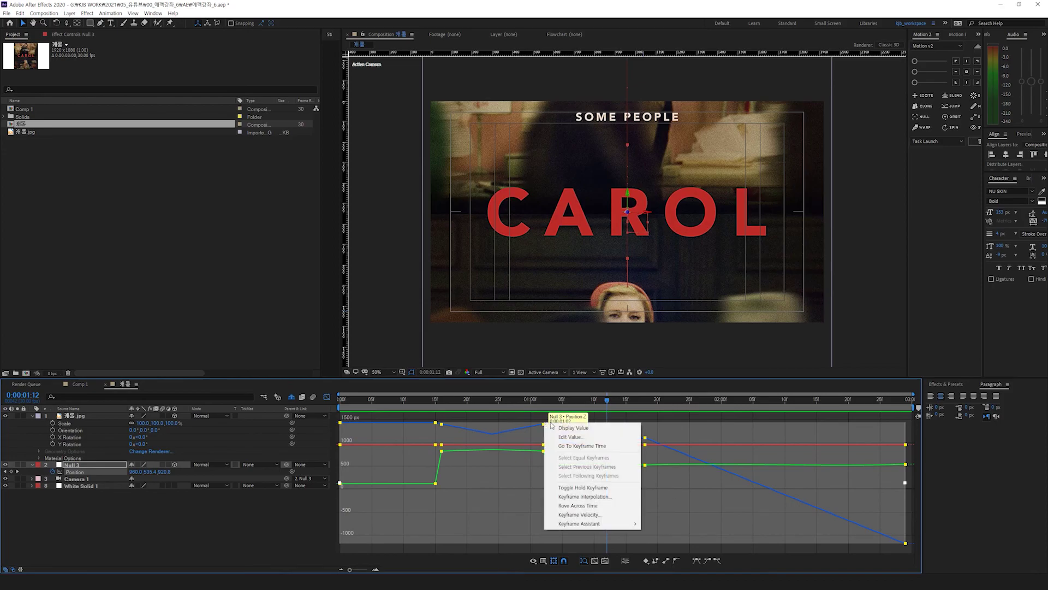
click(585, 497)
click(551, 276)
click(549, 293)
click(527, 330)
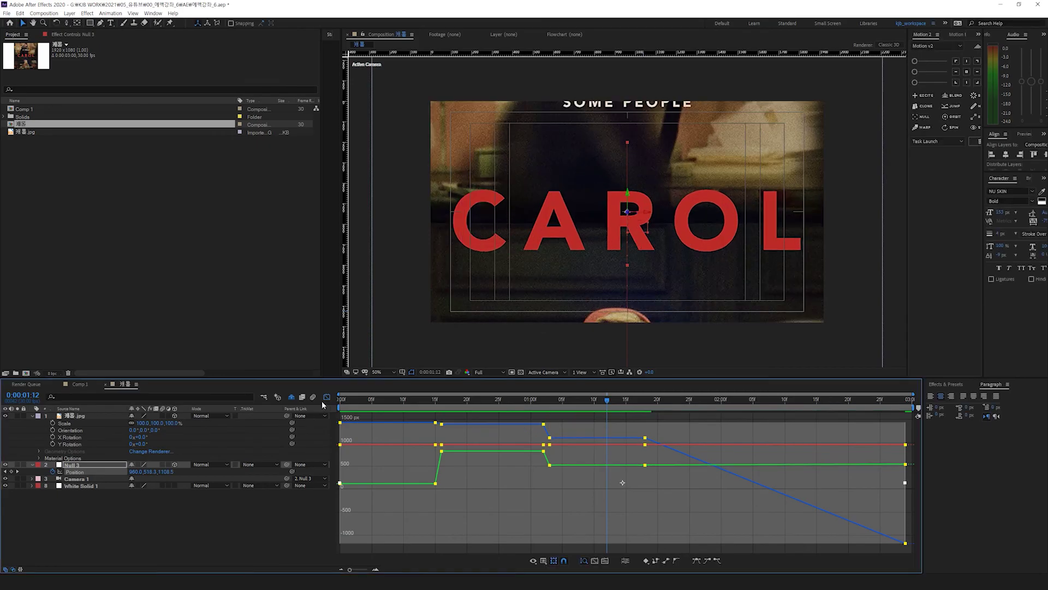
click(326, 398)
Step: Preview the camera sequence and move the null's last position keyframe earlier, to about 2:14
key(space)
click(421, 519)
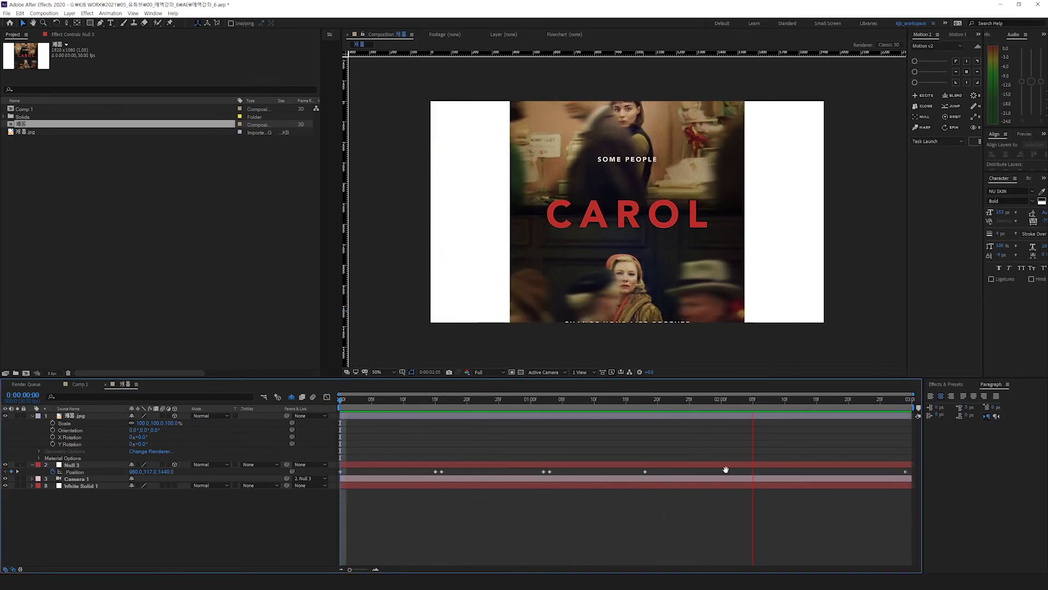
click(644, 407)
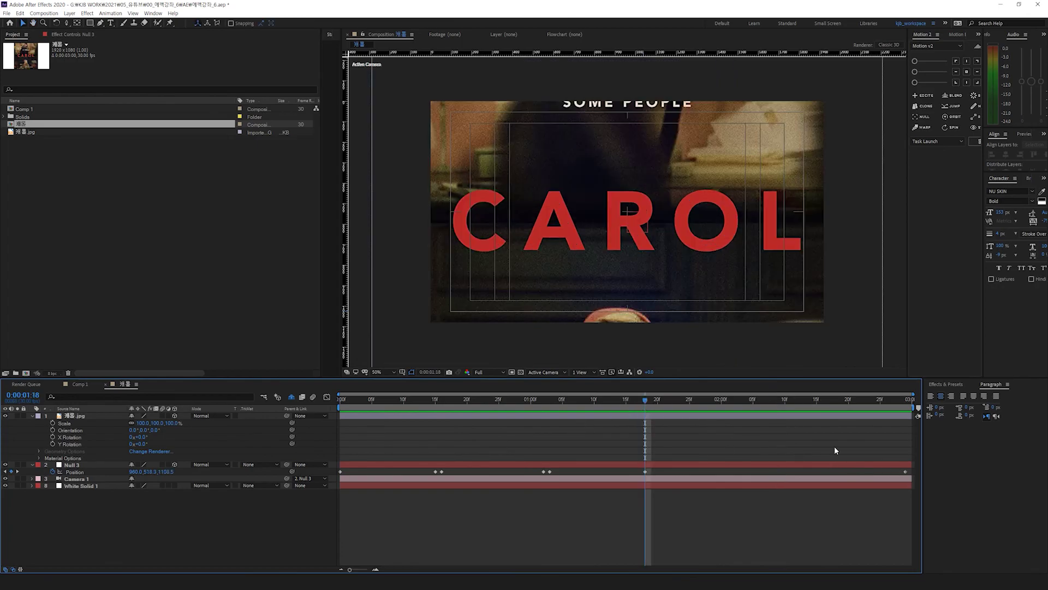
click(810, 471)
key(space)
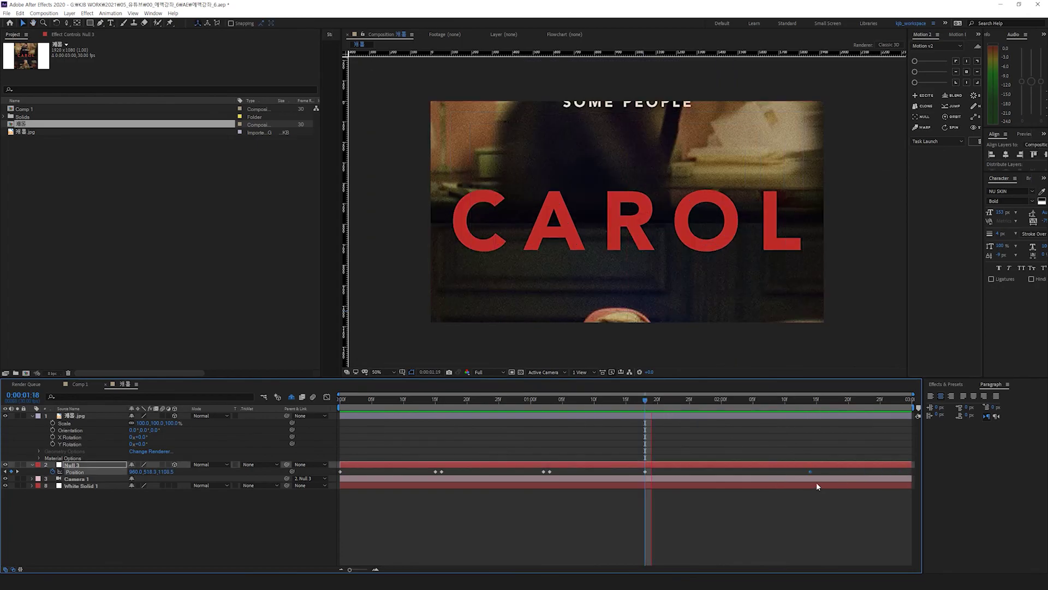
key(space)
Step: Pull the null back to Z 1331 at frame 15 and about Z 1280 at 1:02, giving each close-up a slow zoom-out
key(Home)
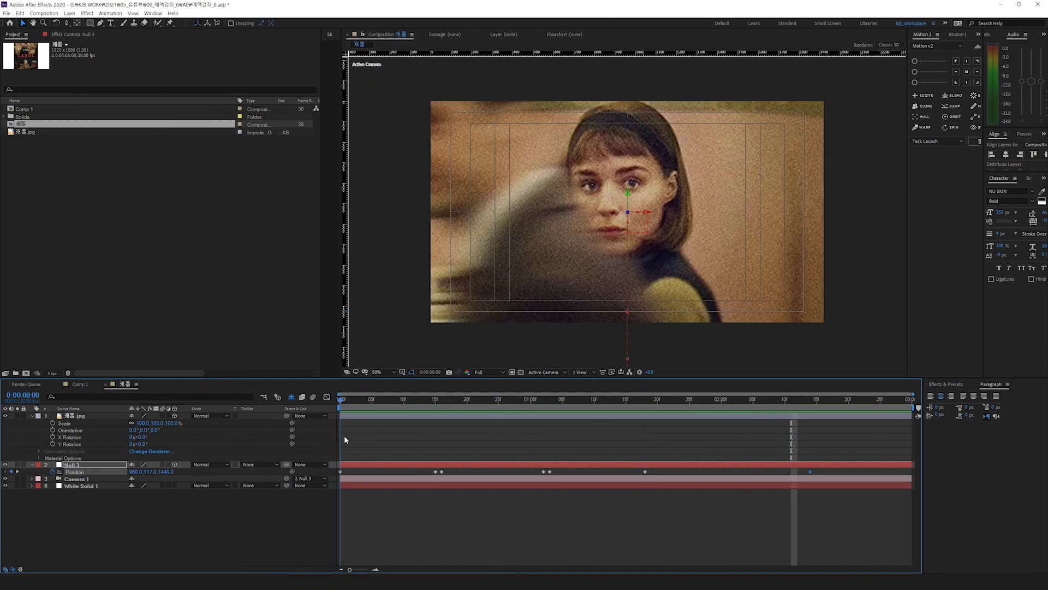
drag(345, 437, 434, 449)
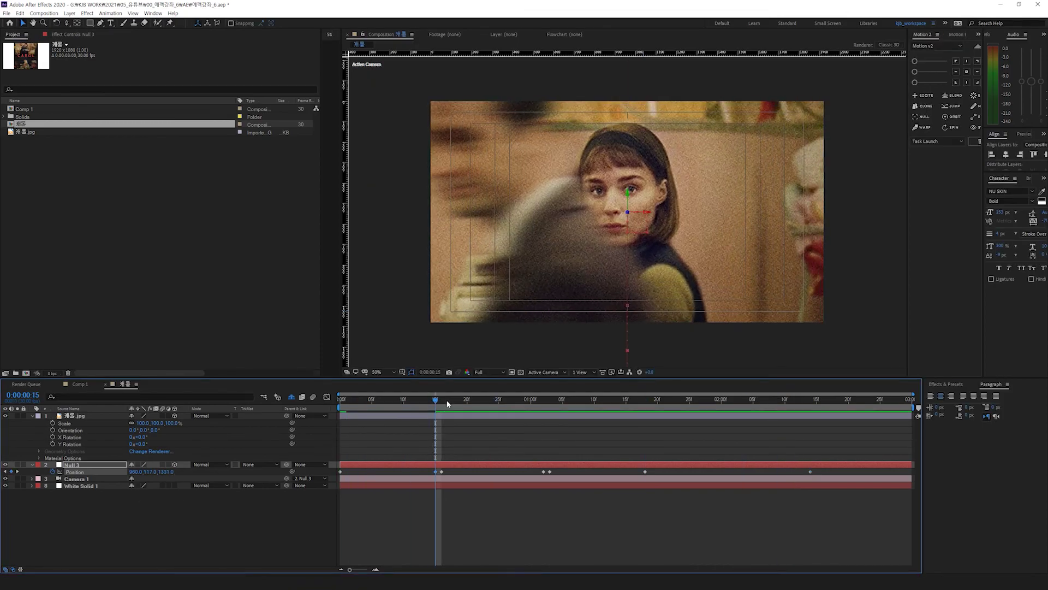
click(440, 403)
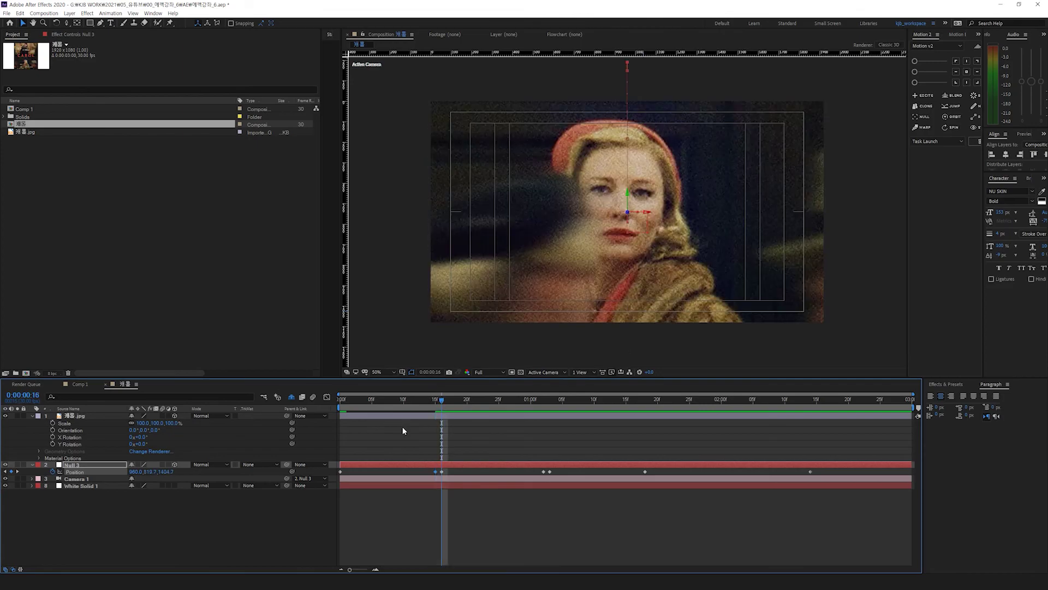
click(542, 404)
drag(168, 471, 147, 472)
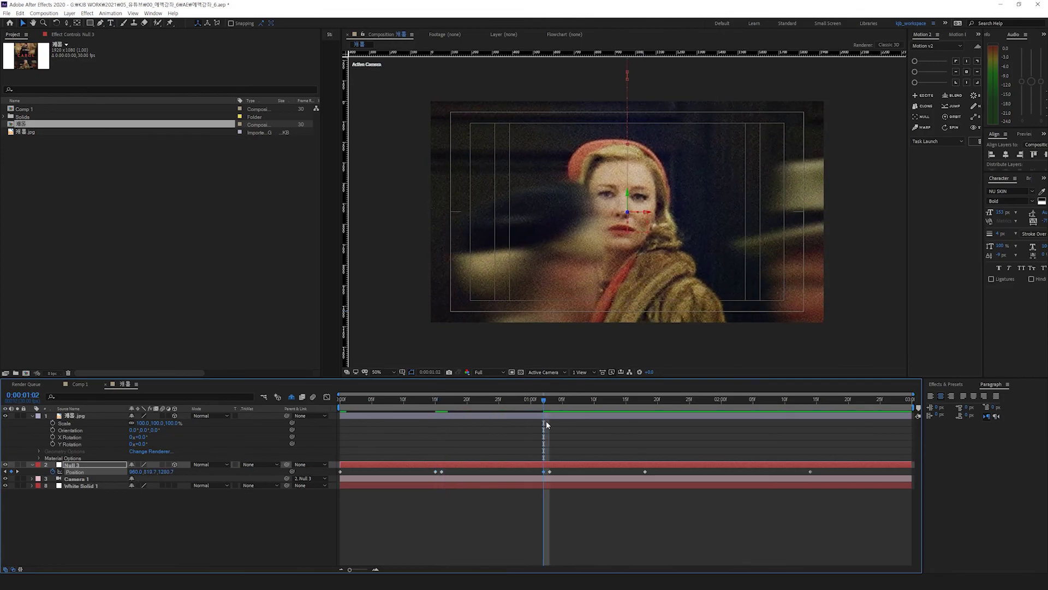
Step: Pull the null back to about Z 939 at 1:18 for the title shot and preview the sequence
drag(552, 401, 645, 410)
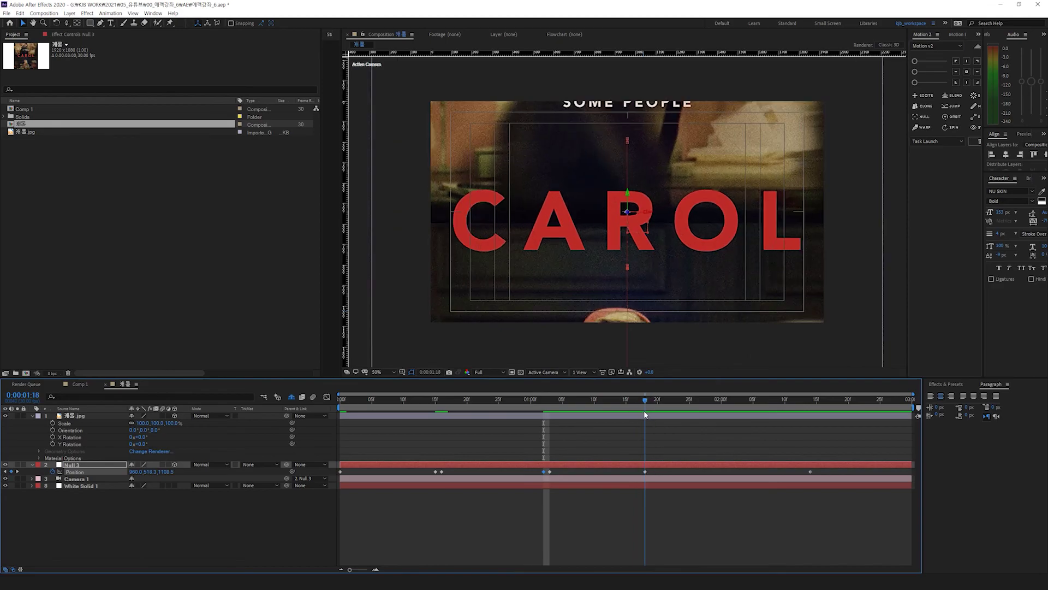
mouse_move(168, 474)
mouse_down()
mouse_move(202, 474)
mouse_move(148, 477)
mouse_up()
key(ctrl+z)
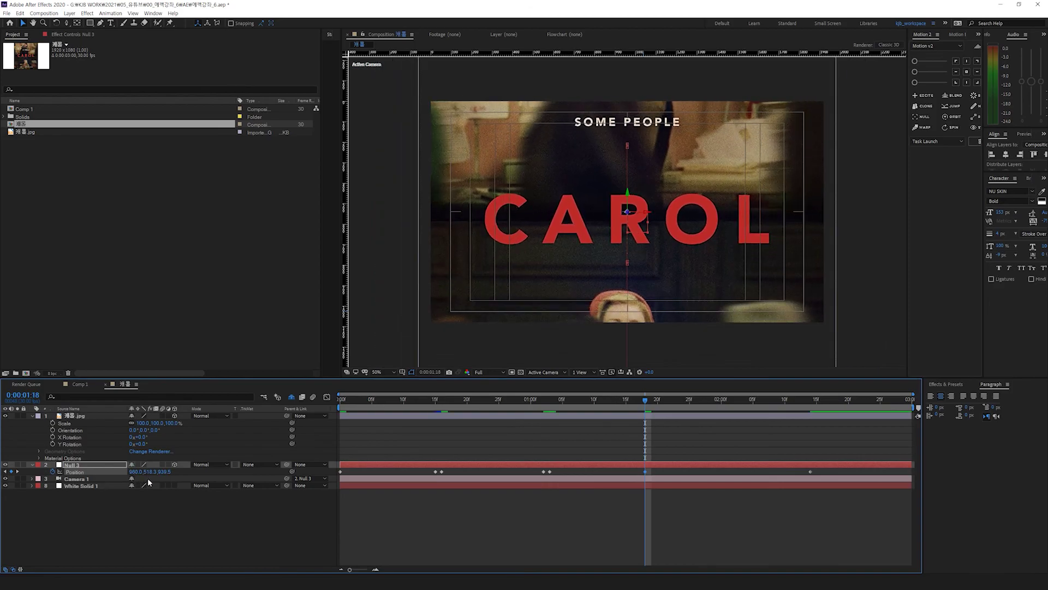
key(space)
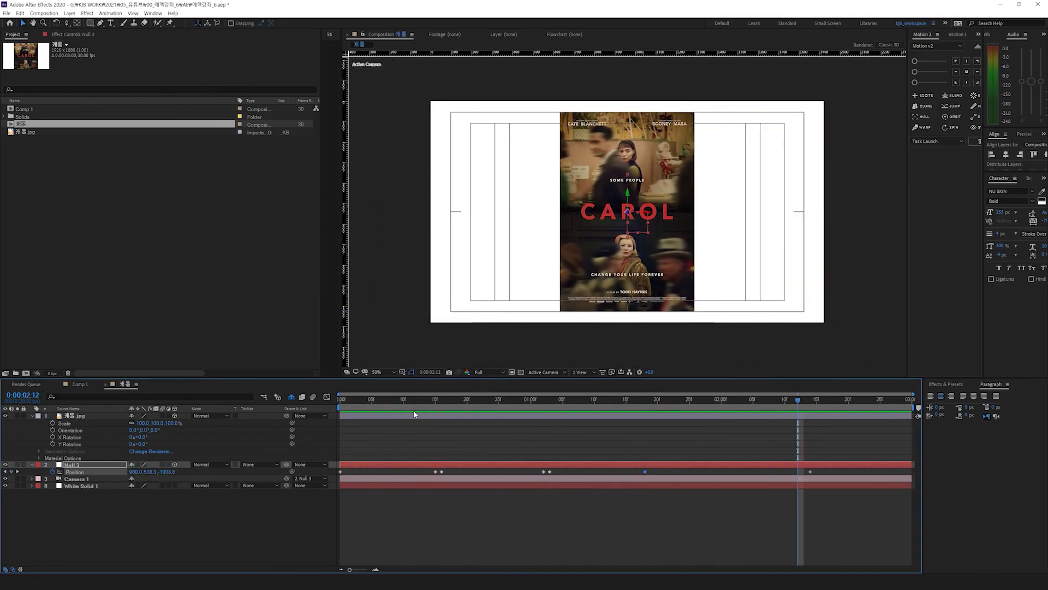
key(space)
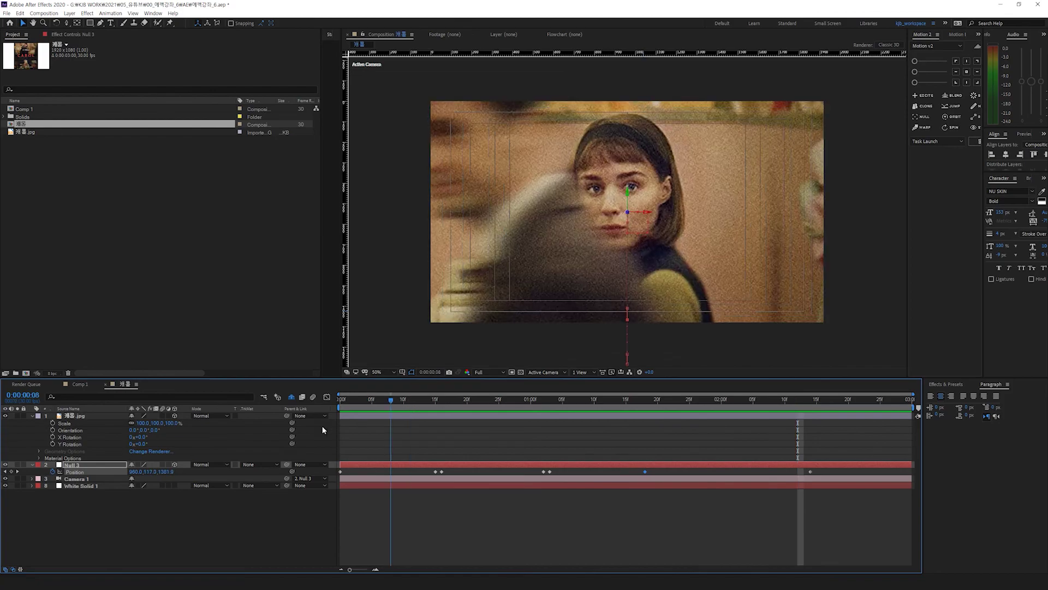
key(Home)
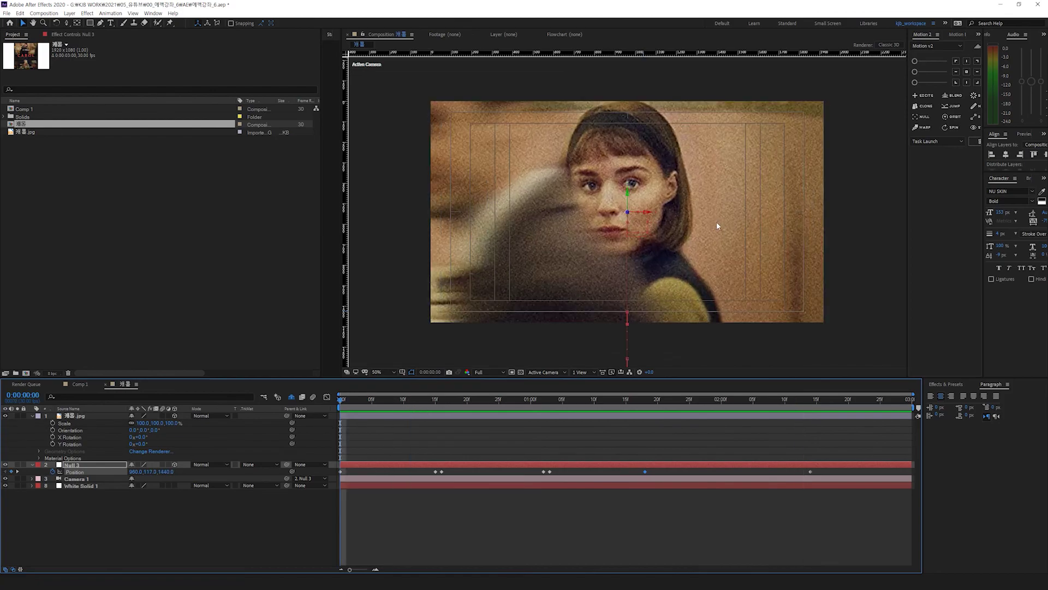
Step: Activate the camera tool, show the composition in the 4 Views layout, and reveal the null's anchor point
key(c)
click(685, 243)
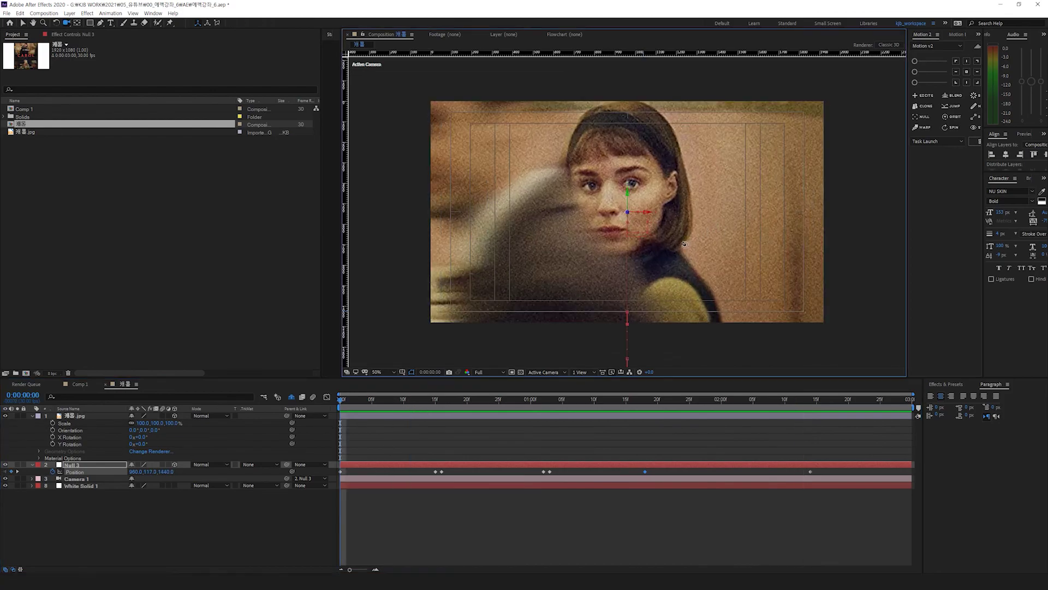
key(space)
key(space)
click(580, 371)
click(589, 412)
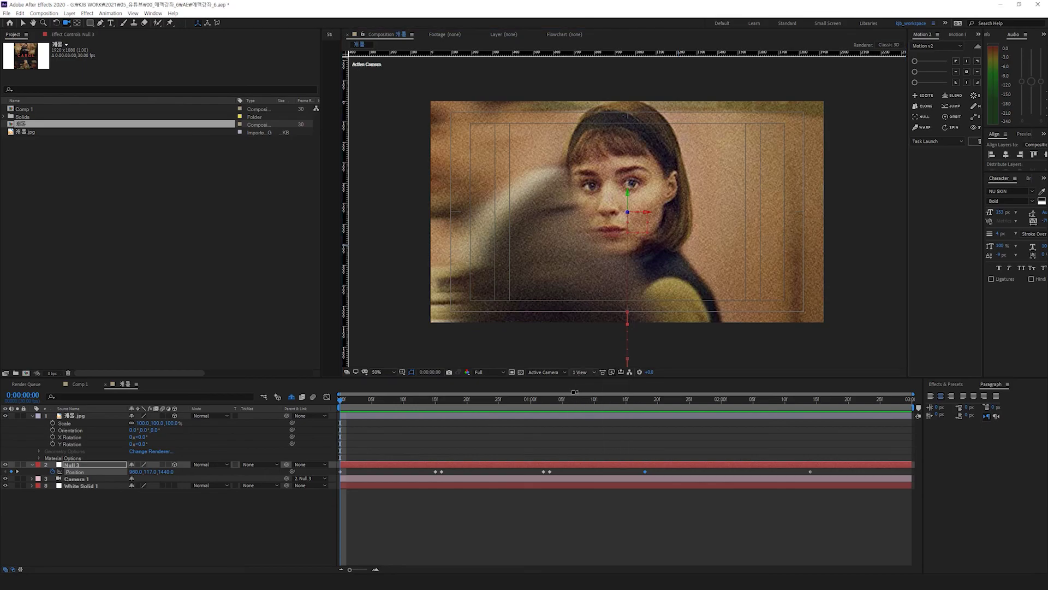
click(71, 517)
click(73, 465)
key(a)
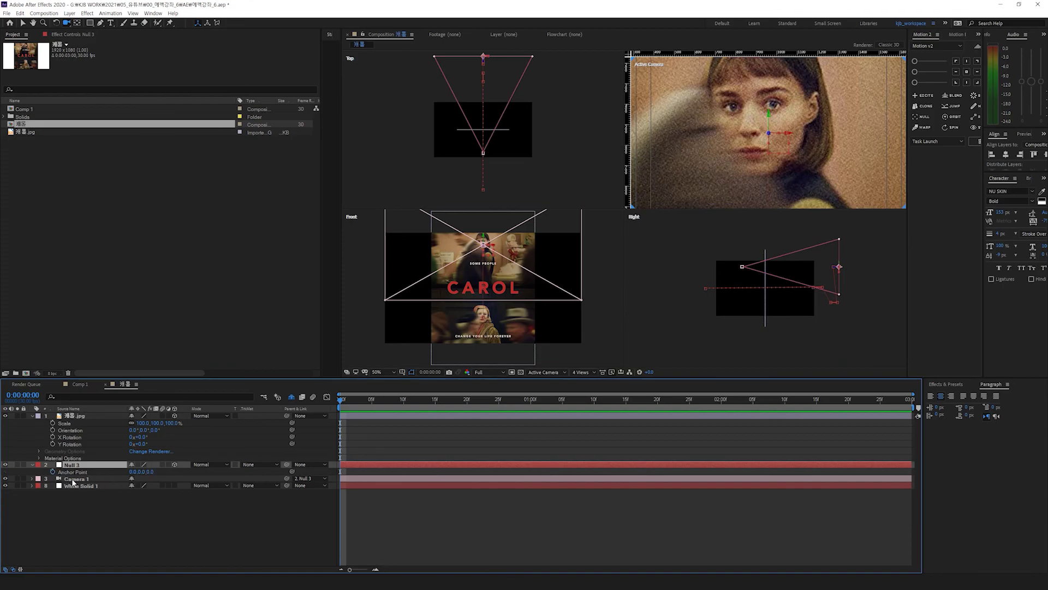
Step: Set Camera 1's point of interest to 0, 0, -1435 and return the composition to a single view
click(74, 479)
shift+click(46, 486)
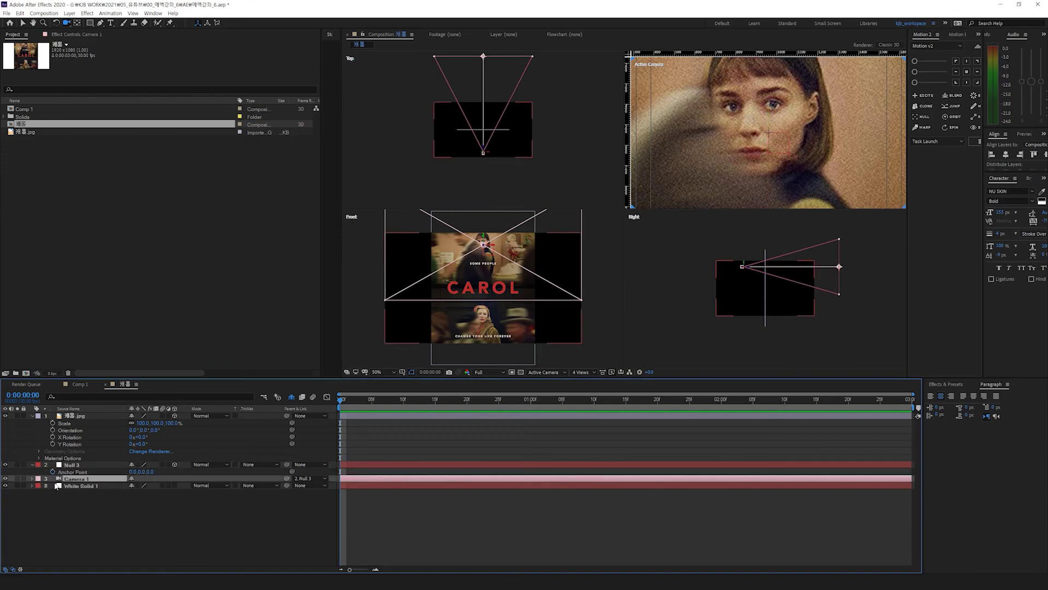
click(73, 465)
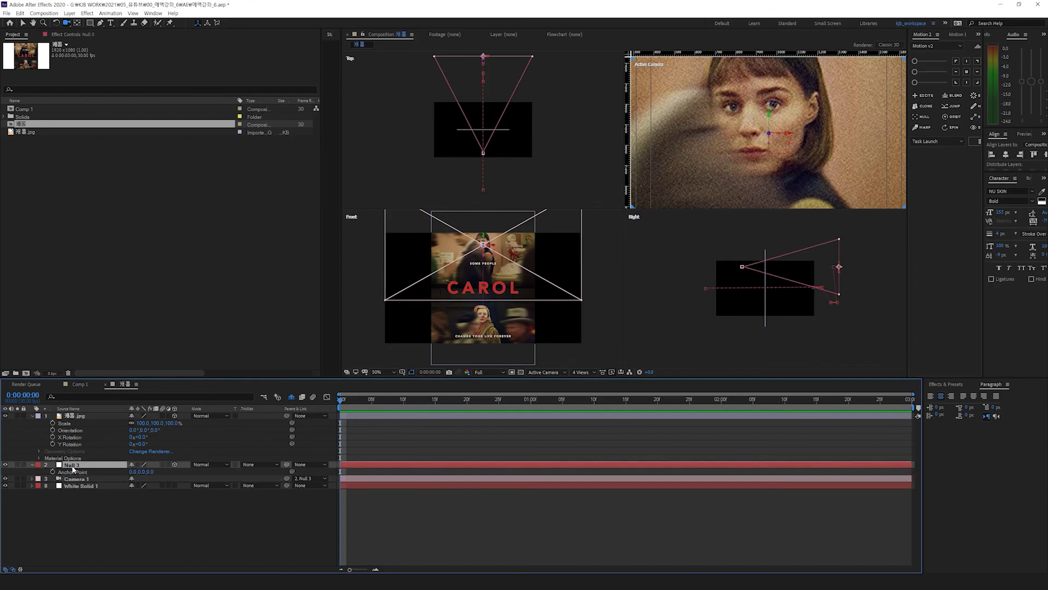
click(76, 479)
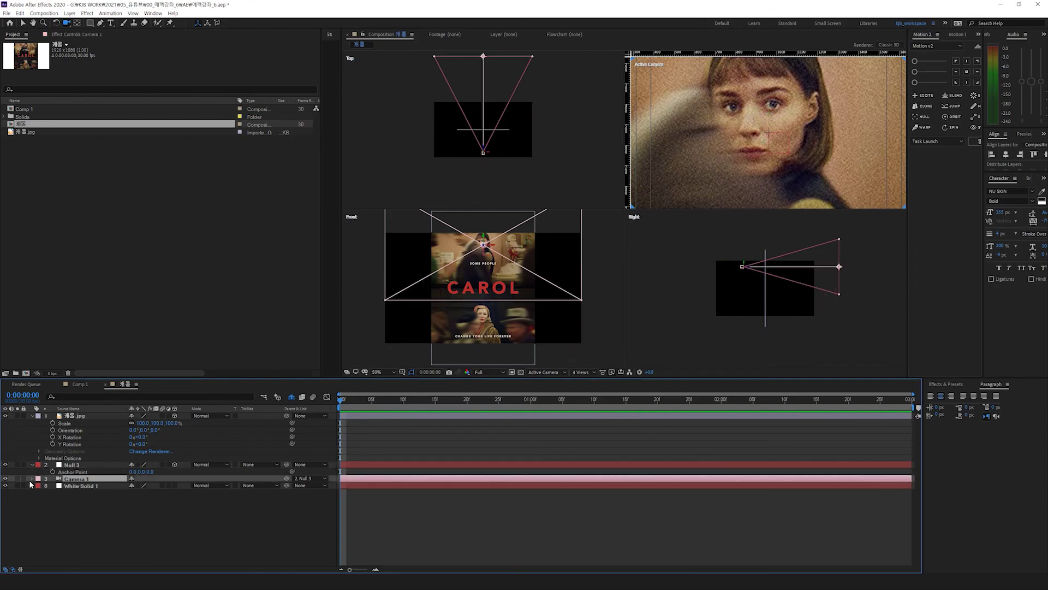
click(32, 479)
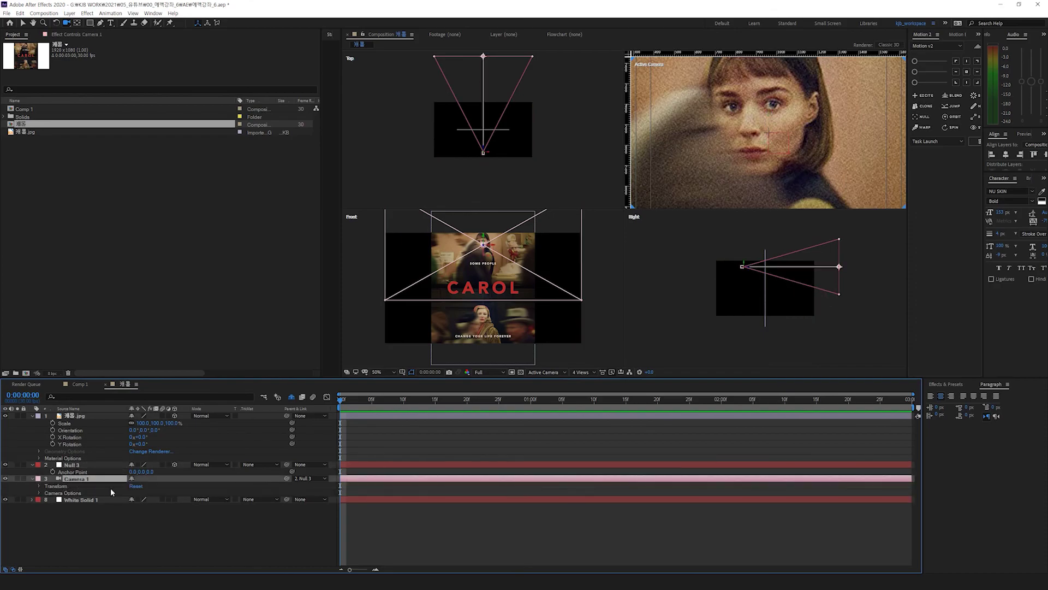
click(39, 486)
drag(153, 493, 49, 514)
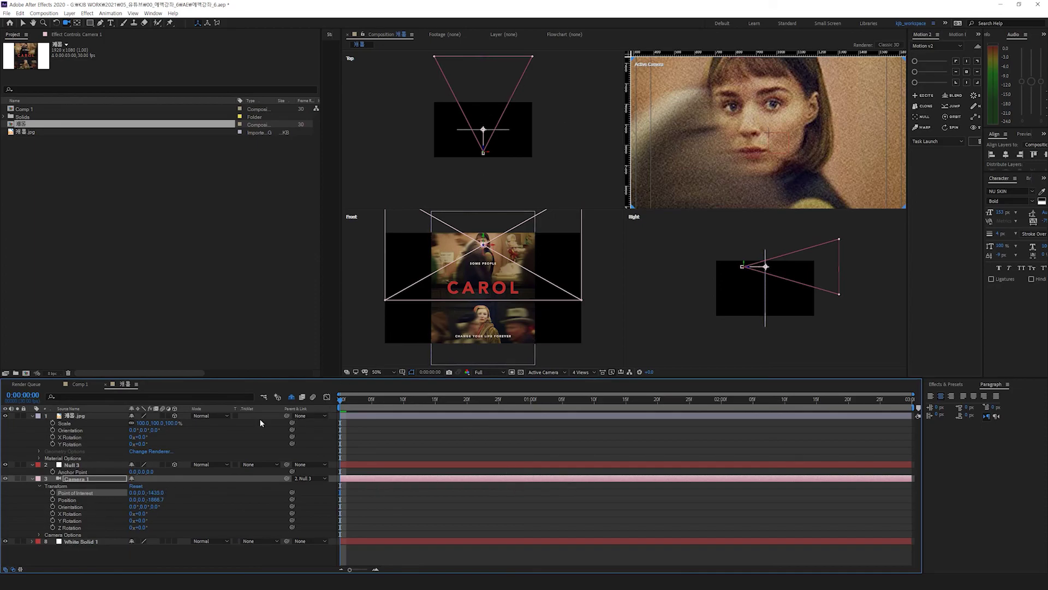
click(581, 372)
click(582, 381)
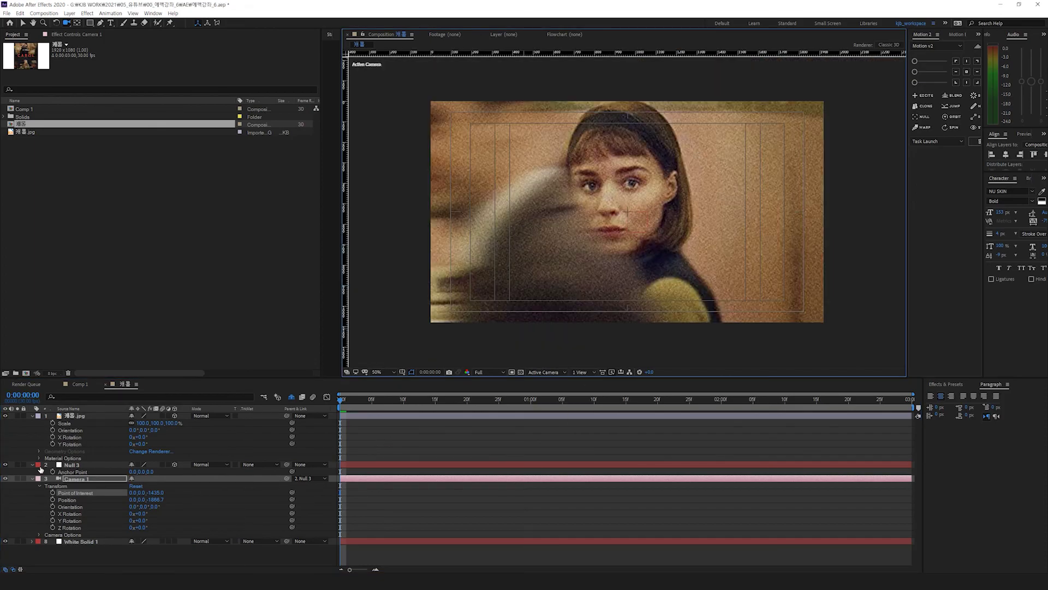
Step: Reveal the null's position keyframes, orbit the camera around the first close-up to position about 143.9, -97.1, -1830.2, and preview it
ctrl+click(75, 465)
key(u)
click(428, 516)
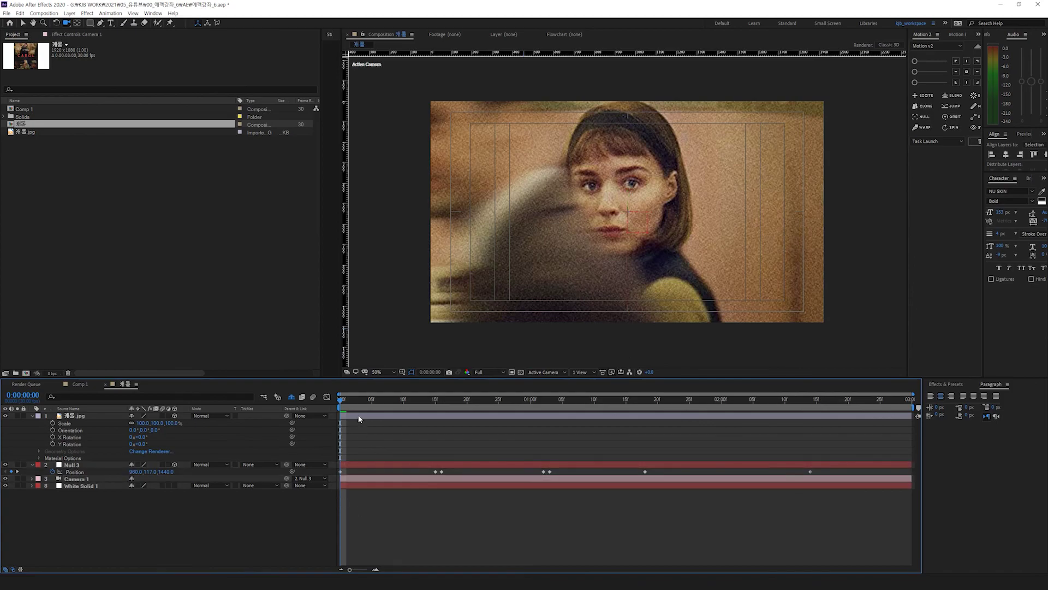
drag(612, 233, 595, 243)
key(space)
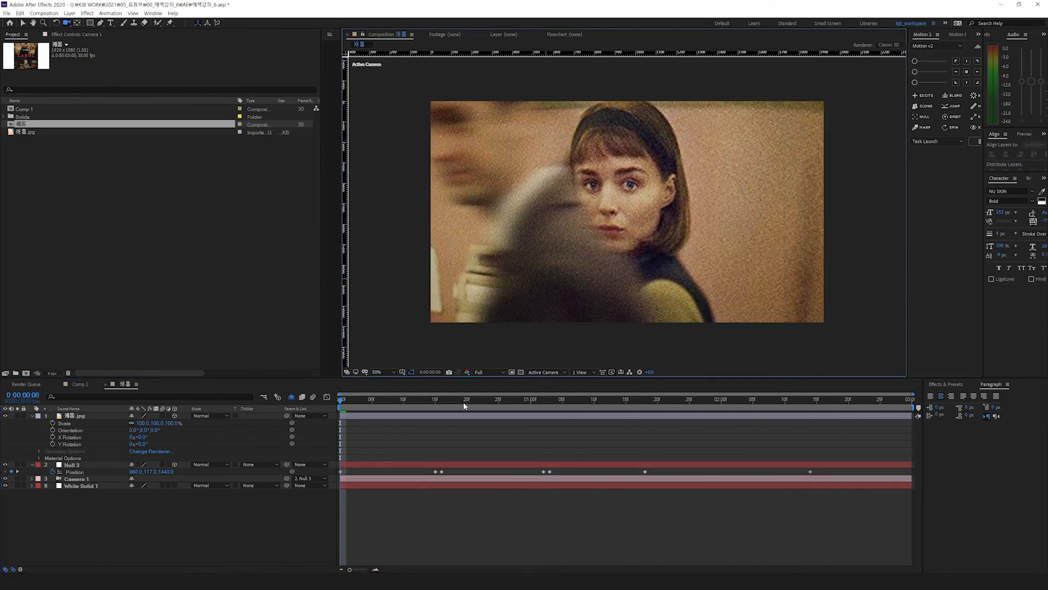
Step: Keyframe Camera 1's point of interest and position at frame 15, and orbit to position about -153.3, 137, -1814.6 at frame 16
click(435, 401)
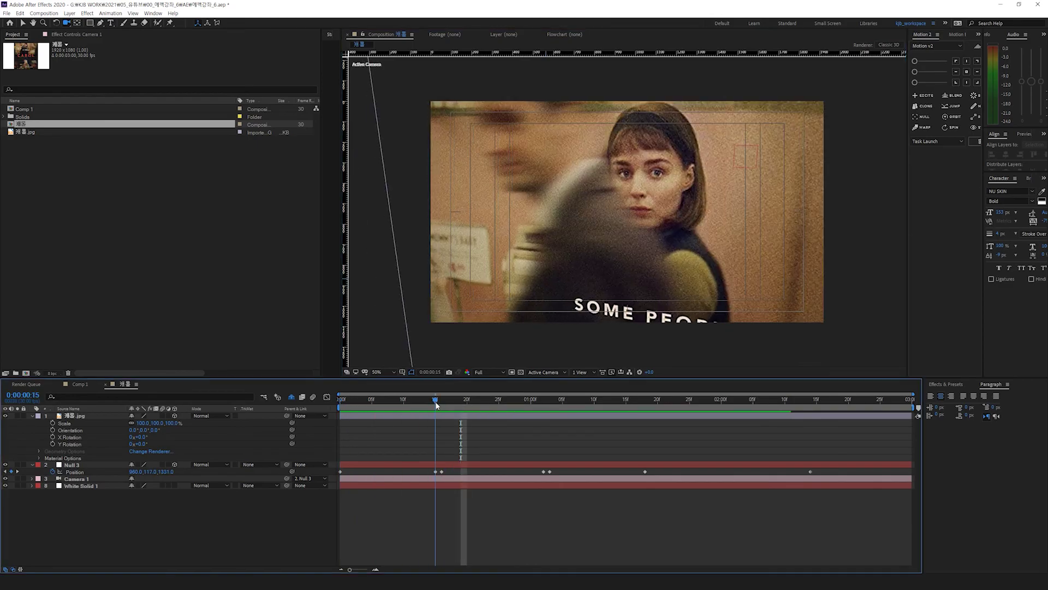
click(34, 478)
click(40, 486)
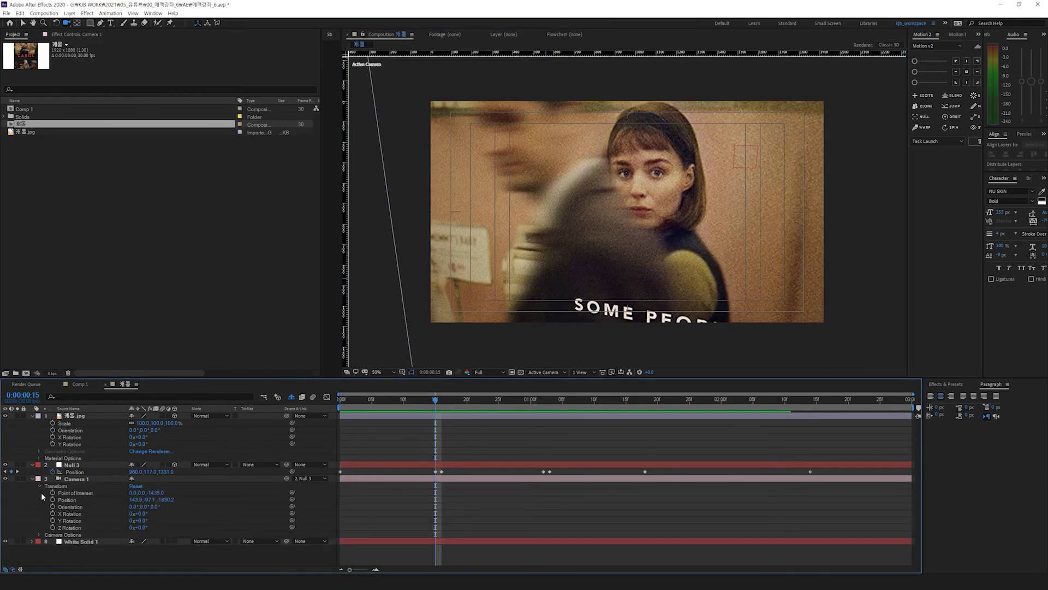
click(52, 492)
click(52, 500)
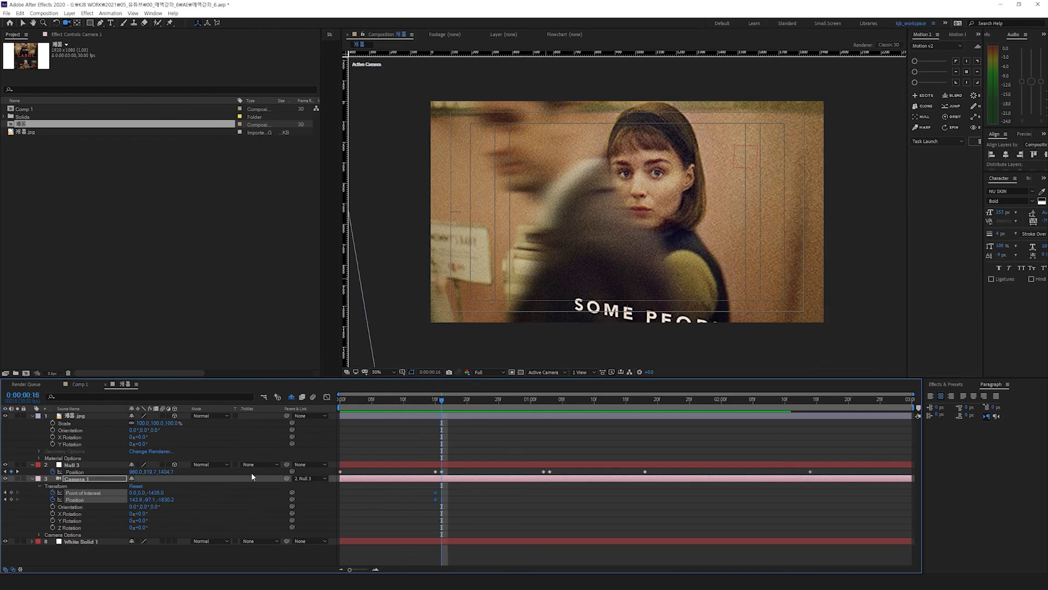
key(Page_Down)
drag(588, 253, 508, 427)
Step: Try to copy Camera 1's frame 16 position keyframe to 1:02
click(536, 400)
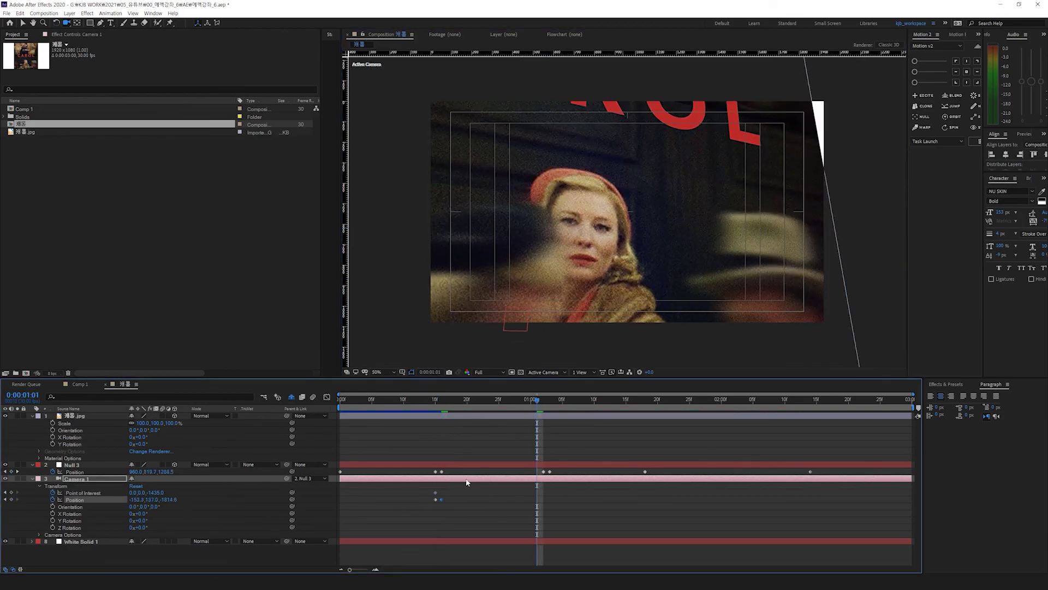
click(444, 497)
click(442, 501)
click(545, 403)
key(ctrl+v)
Step: Copy the camera's frame 15 keyframes to 1:03 and orbit to a nearly frontal title view, position about 7.5, 11.3, -1866.5
click(554, 404)
click(549, 404)
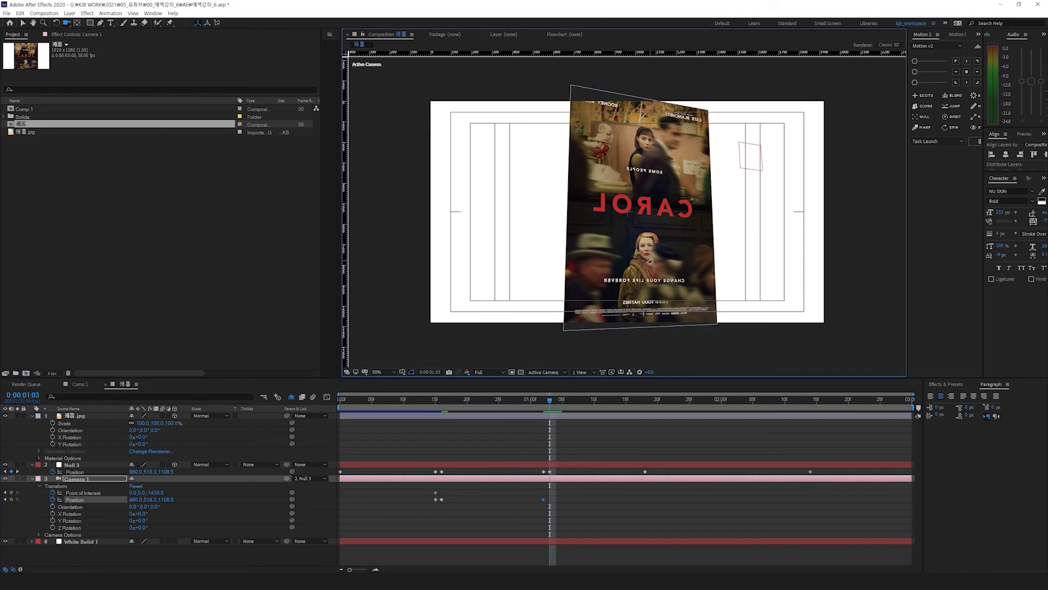
drag(426, 489, 437, 504)
key(ctrl+c)
key(ctrl+v)
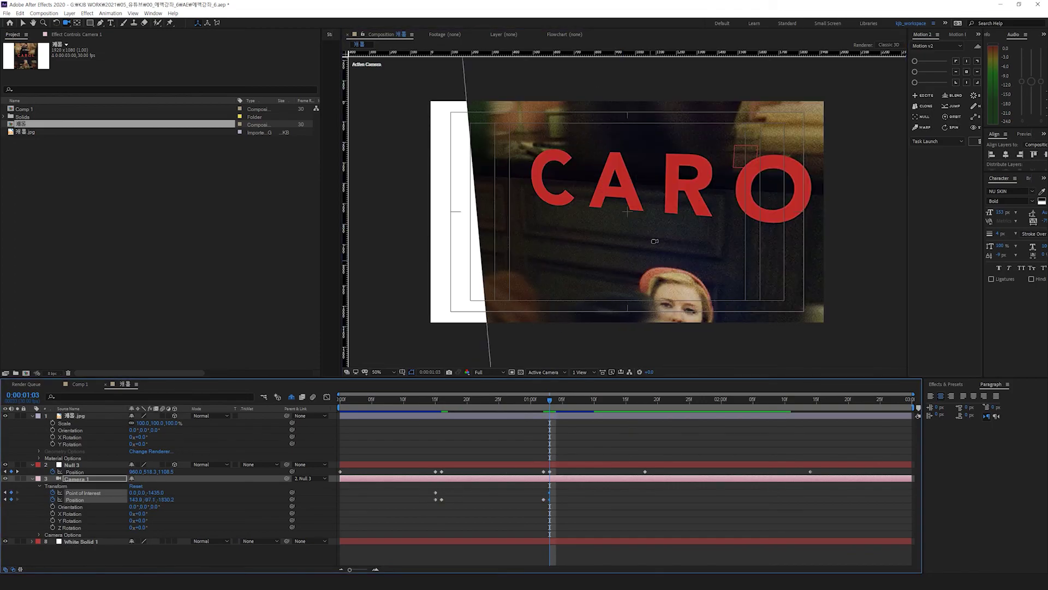
mouse_move(656, 240)
mouse_down()
mouse_move(673, 230)
mouse_move(647, 238)
mouse_up()
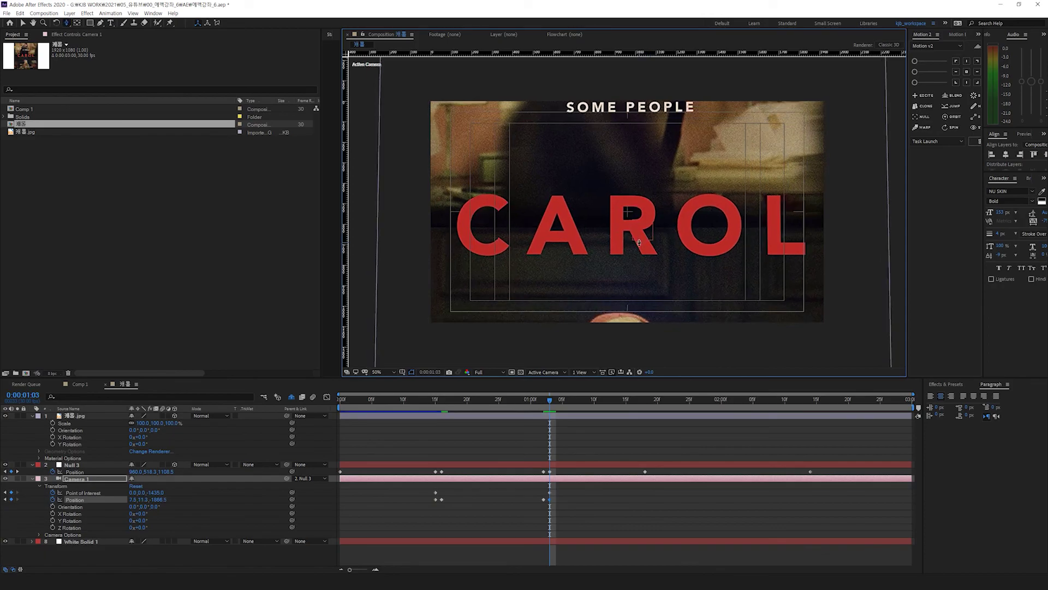
Step: Copy the camera's point of interest and position keyframes from 1:03 to 1:18 and preview the sequence
click(550, 492)
click(644, 401)
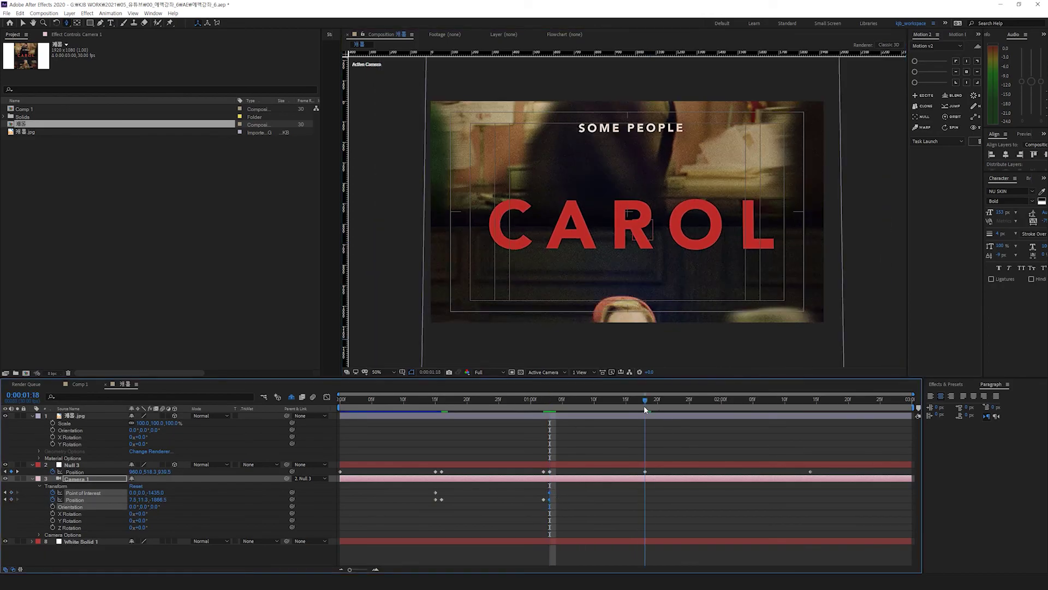
key(space)
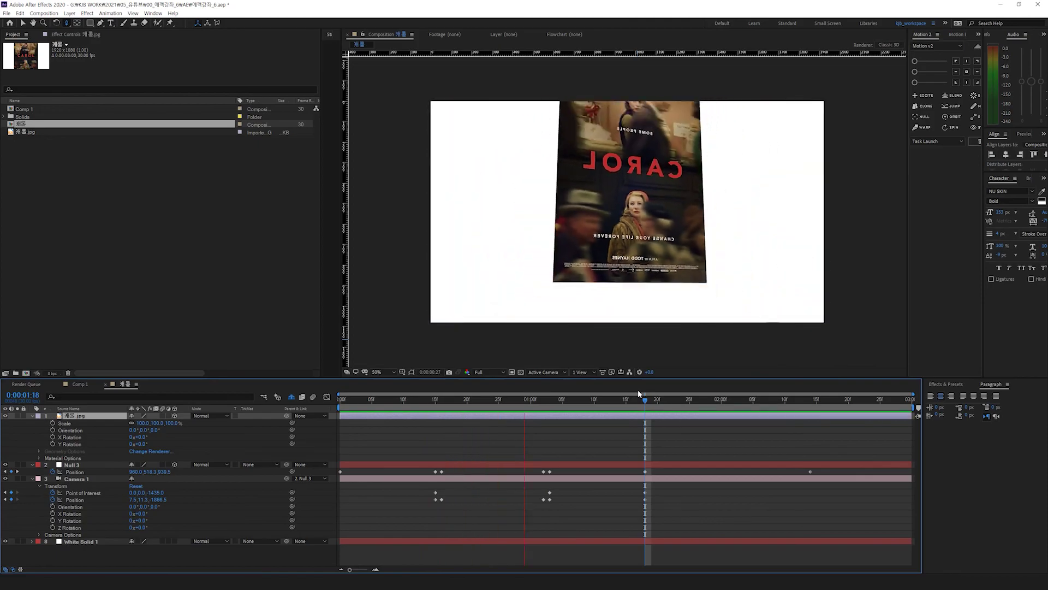
key(space)
Step: Replace the camera's position keyframe at 1:02 with a copy of the frame 16 keyframe and preview the cuts
drag(437, 407, 493, 453)
drag(440, 493, 511, 507)
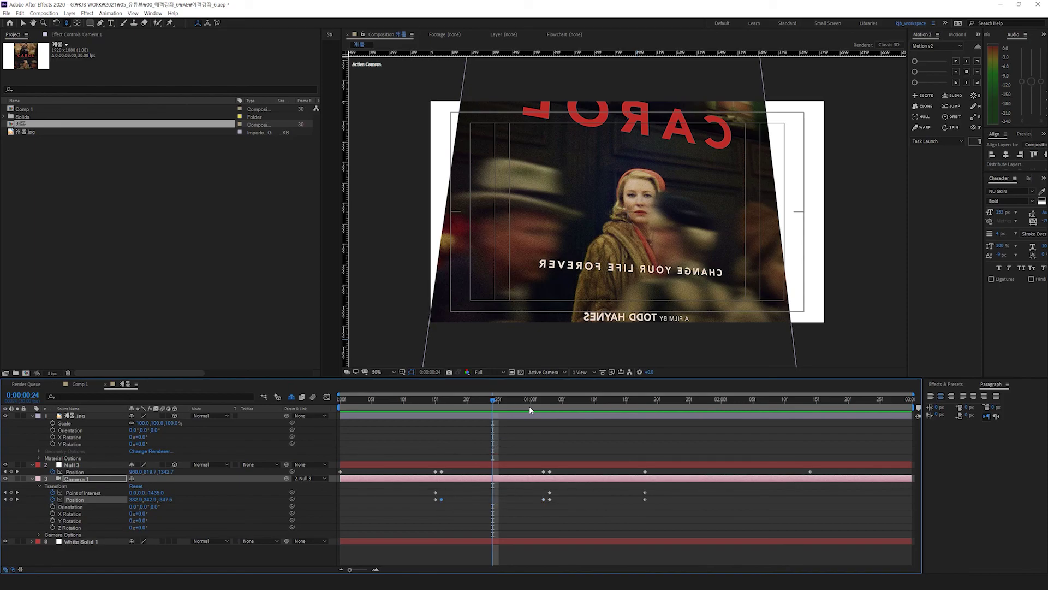
click(539, 408)
click(410, 408)
key(space)
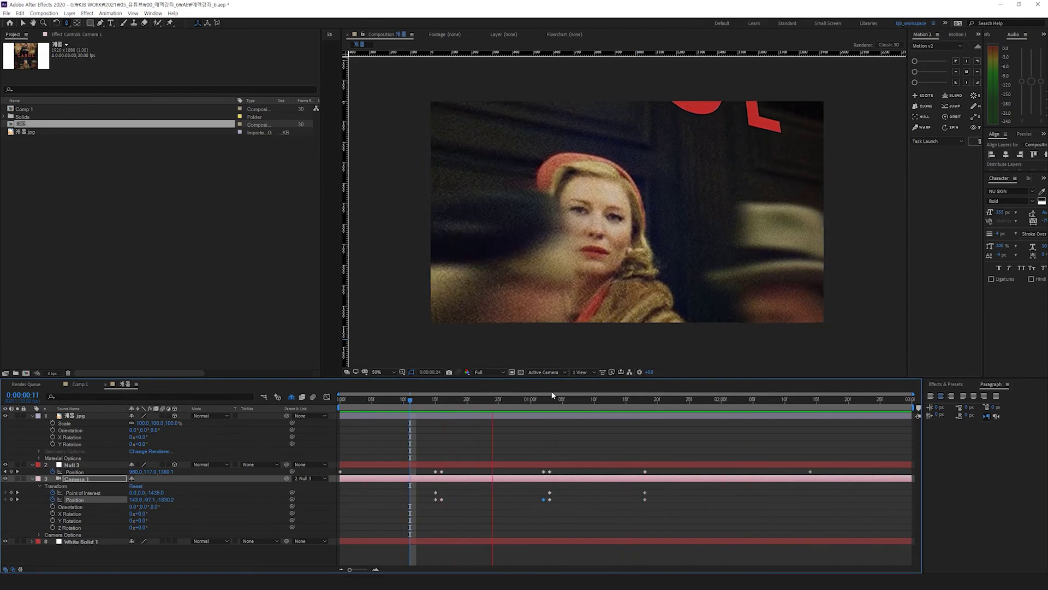
key(space)
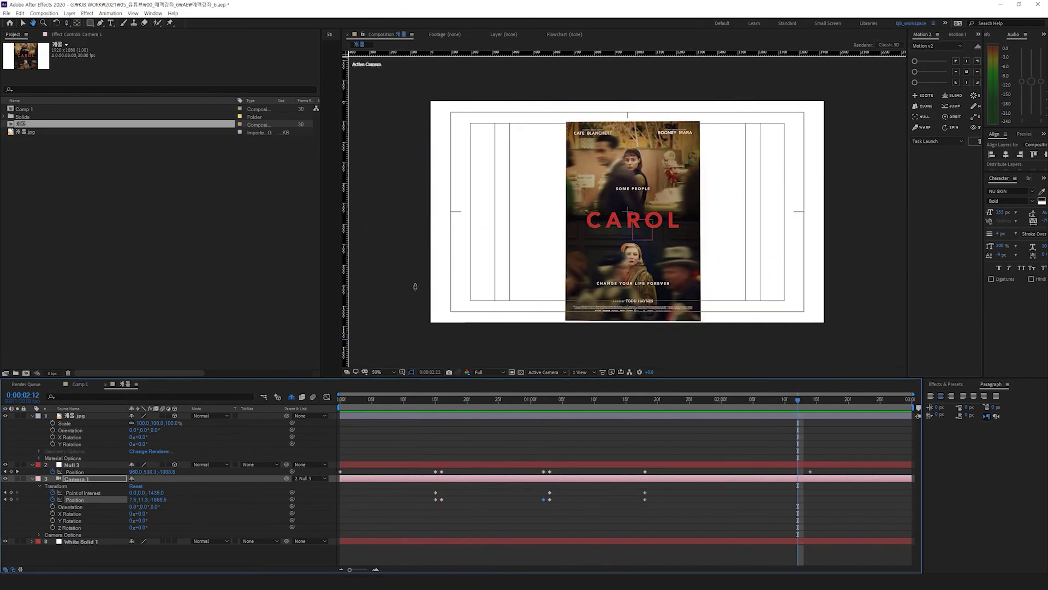
Step: Delete all layers from the Carol poster composition
click(74, 417)
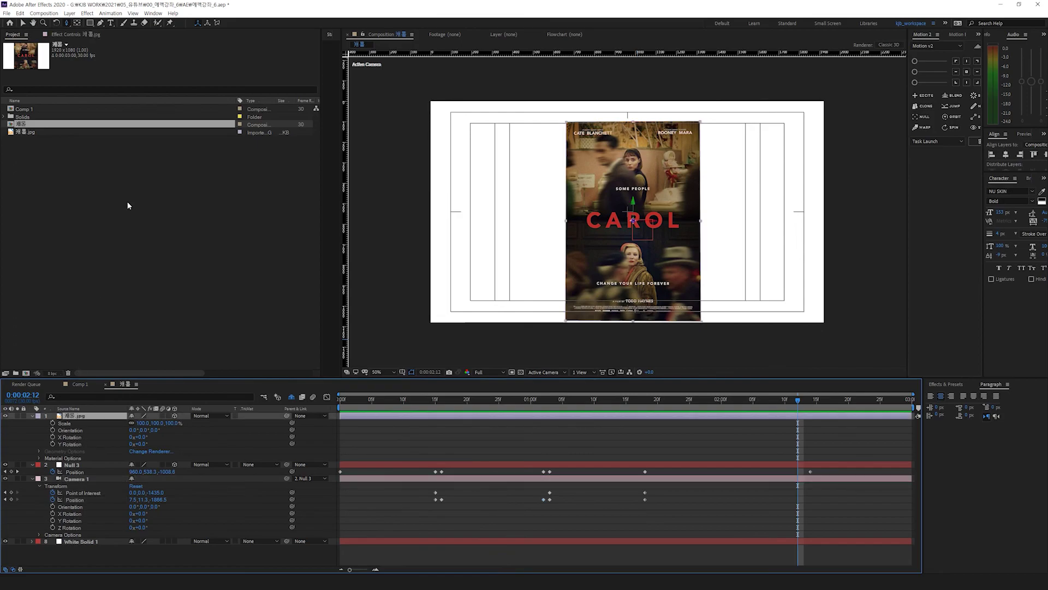
key(ctrl+a)
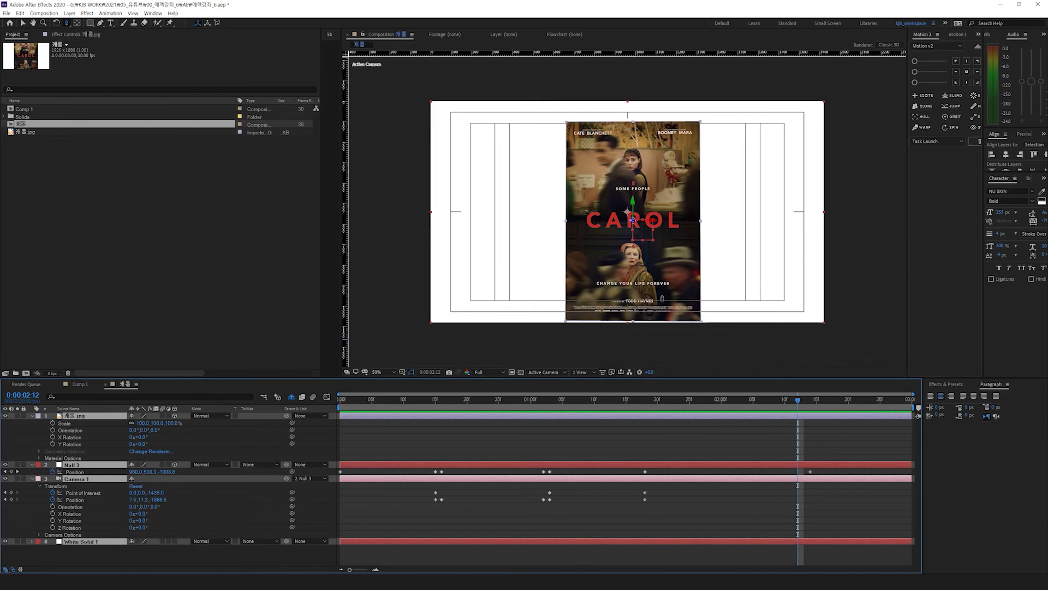
click(666, 350)
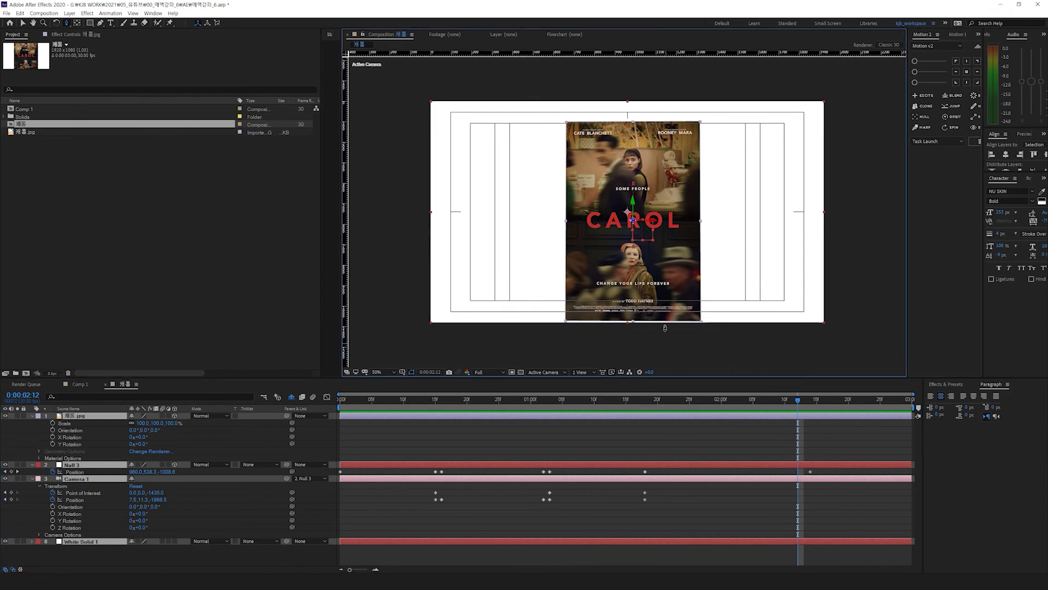
key(Delete)
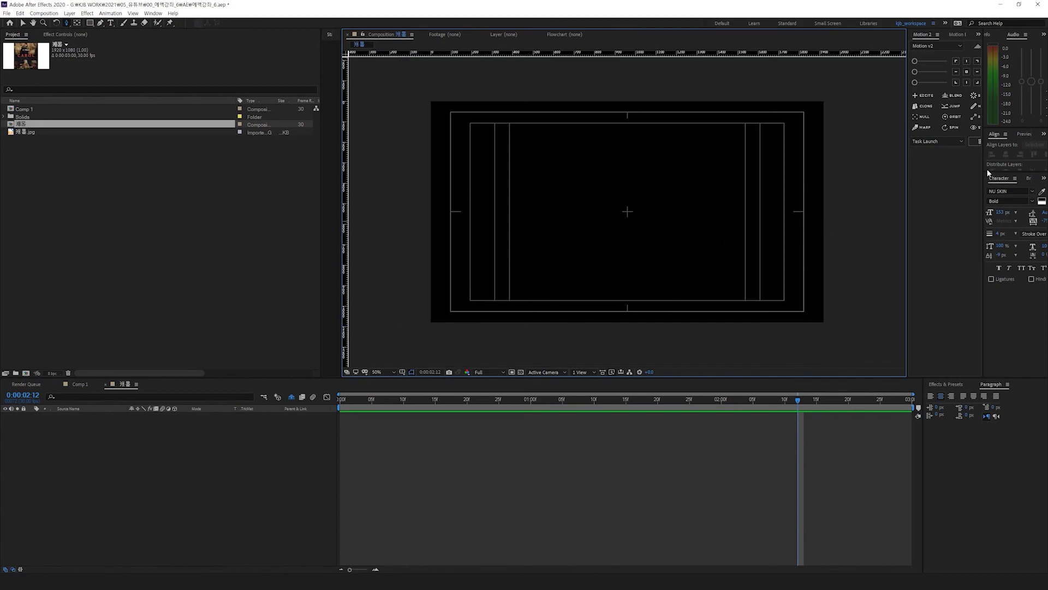
Step: Widen the Character and Align panel column and show the Effects & Presets list
drag(986, 171, 930, 174)
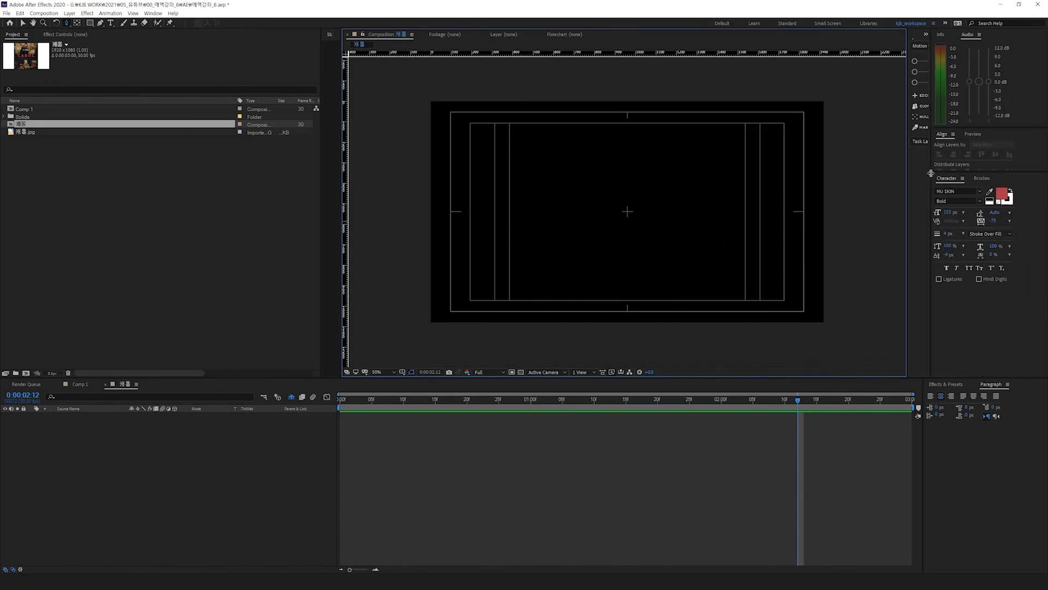
click(964, 385)
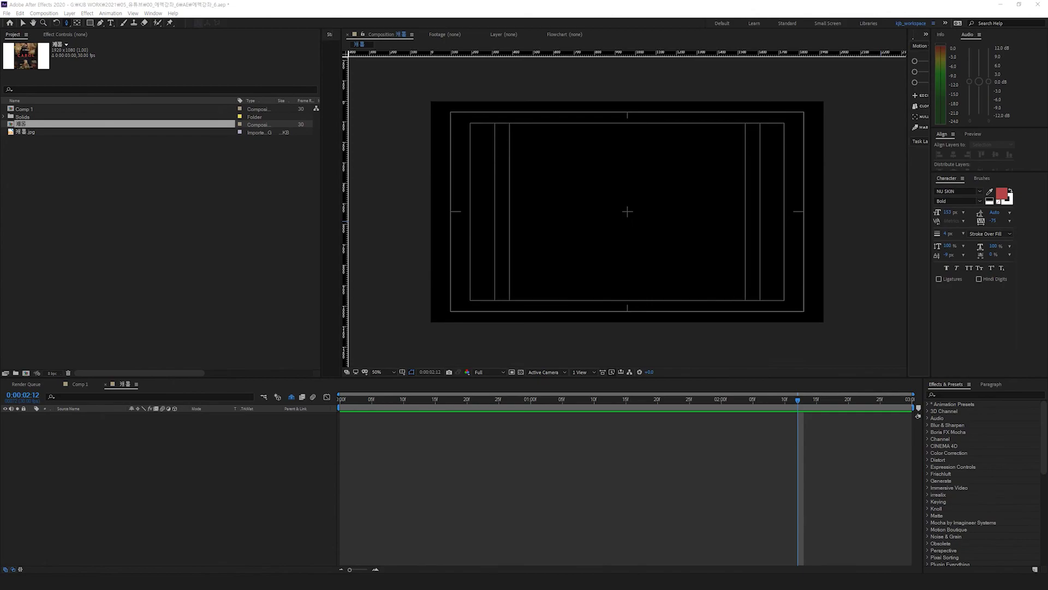
click(893, 430)
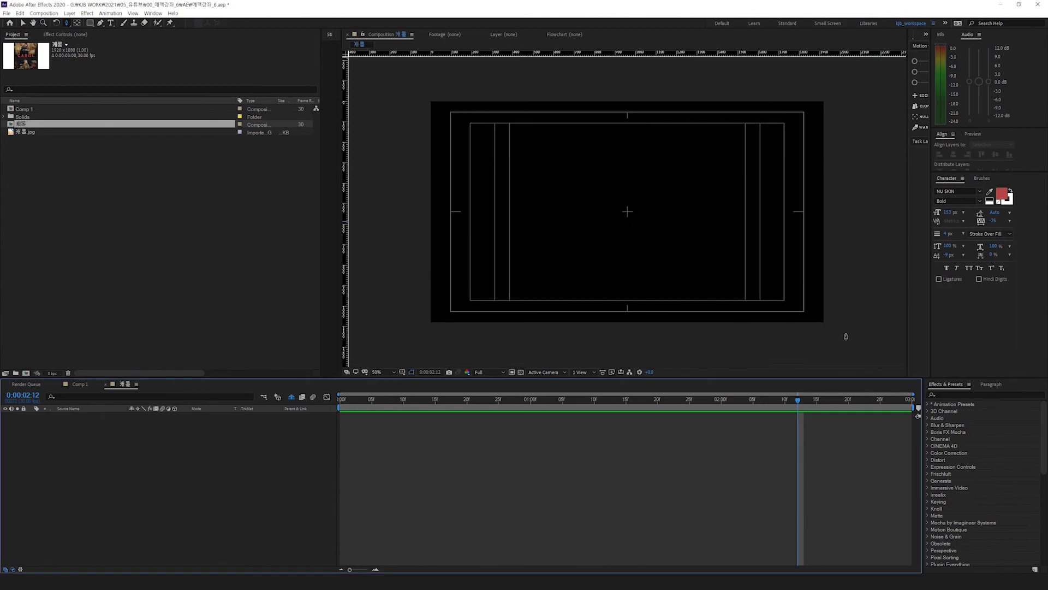